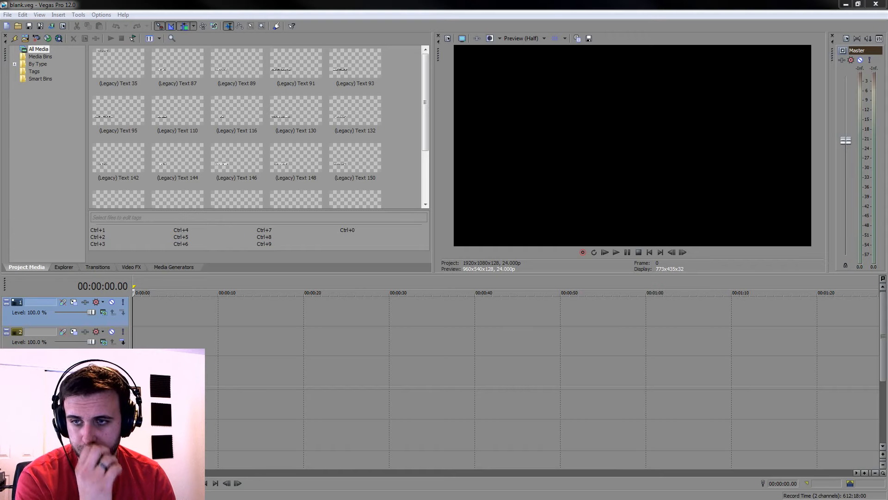
Place the recorded footage clips one after another on the video and audio tracks below the text events
left_click(253, 364)
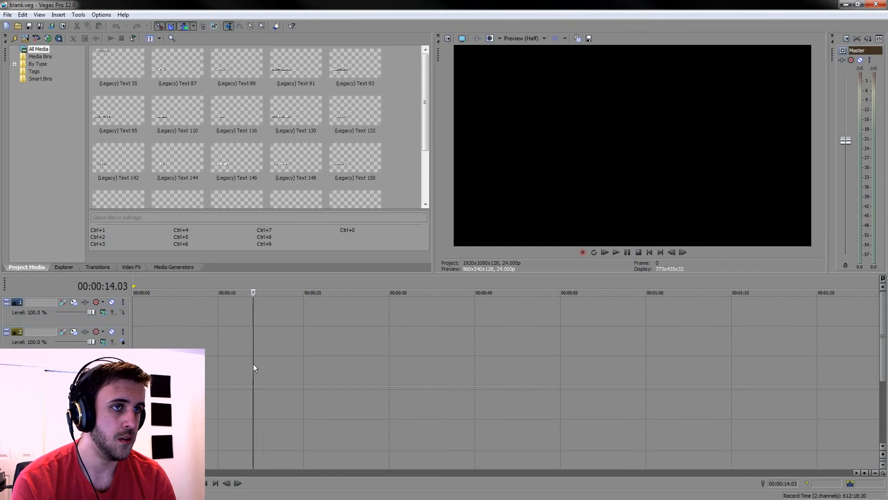
scroll(253, 364, "down", 8)
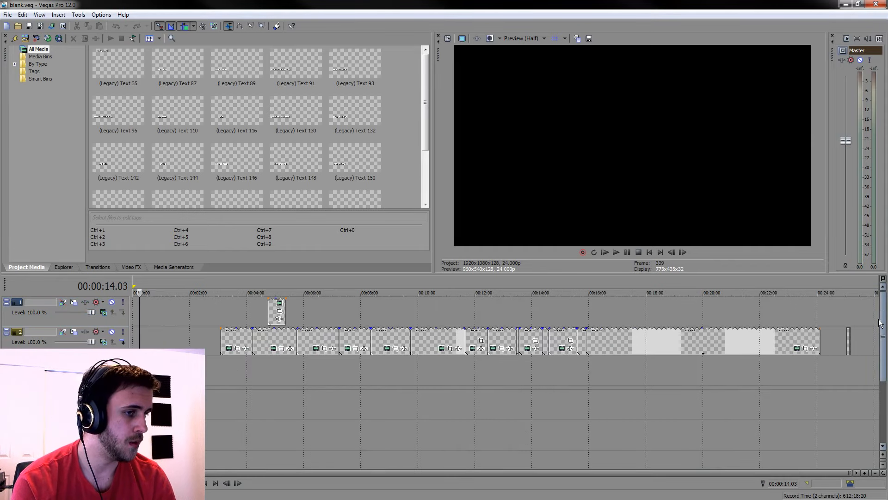
left_click_drag(882, 321, 882, 336)
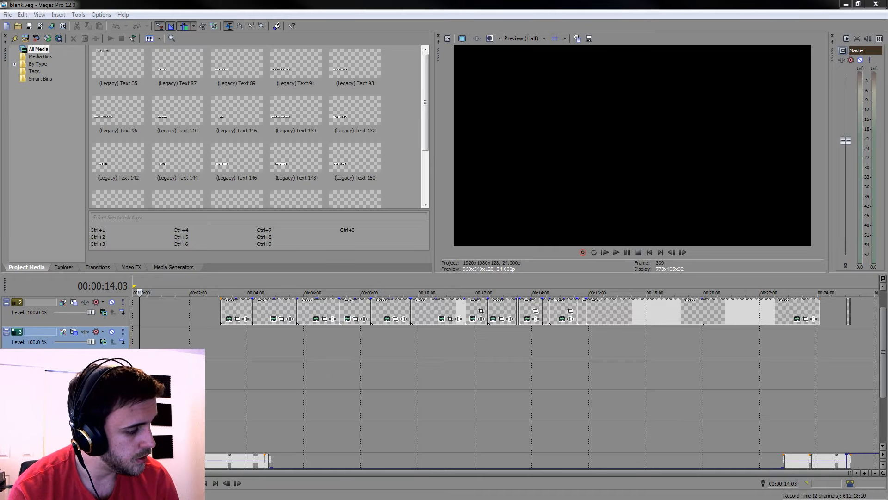
left_click_drag(164, 375, 154, 375)
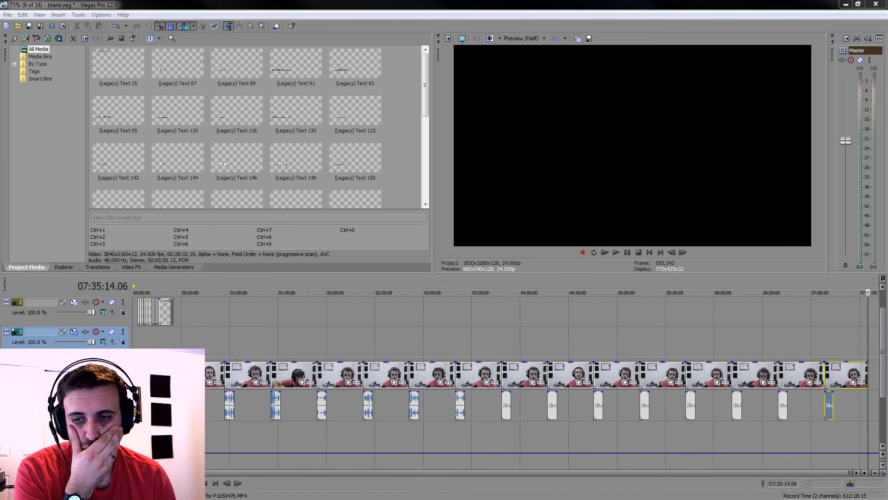
left_click(146, 375)
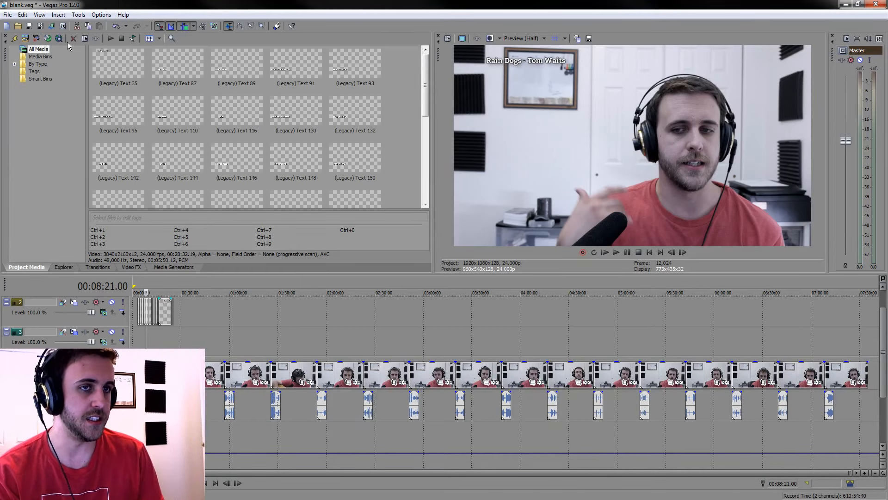
Save the project under the name 98 12 28.veg
left_click(40, 26)
left_click_drag(449, 108, 0, 101)
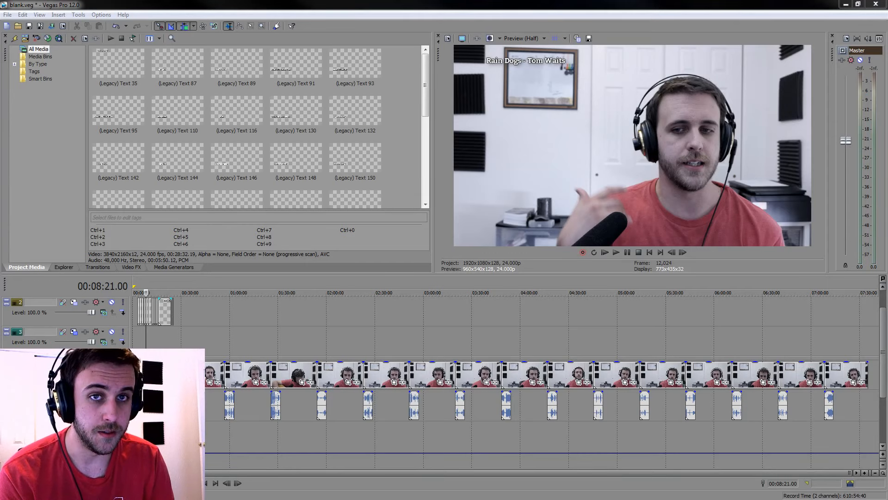
key("Return")
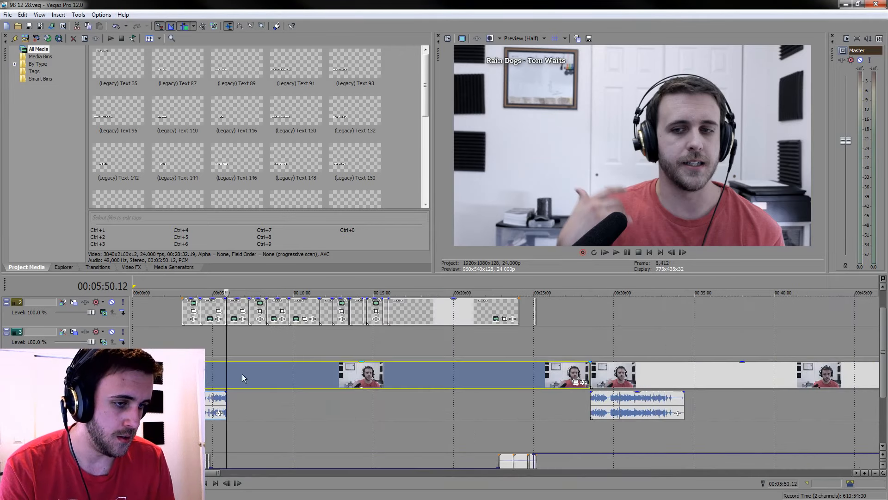
Split the first footage clip at the end of its audio, 00:05:50.12, and delete the surplus video
scroll(512, 404, "up", 3)
scroll(532, 415, "down", 6)
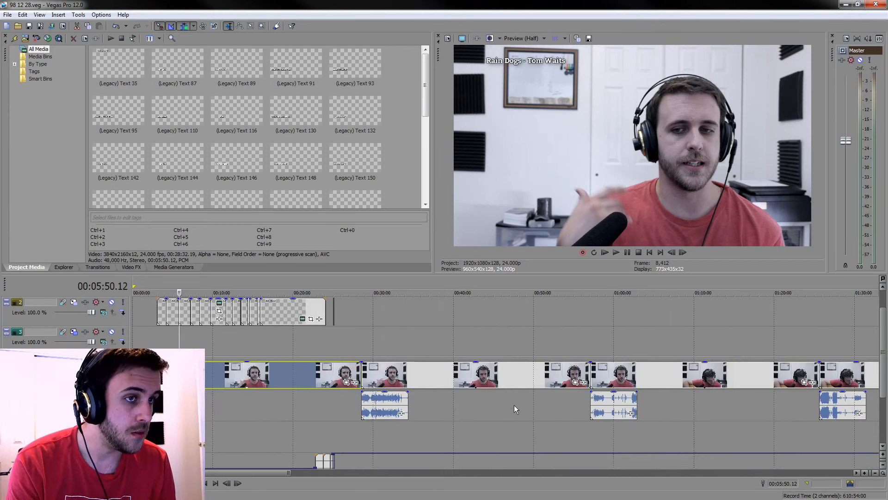
scroll(530, 412, "down", 3)
scroll(482, 392, "up", 2)
key("s")
key("Delete")
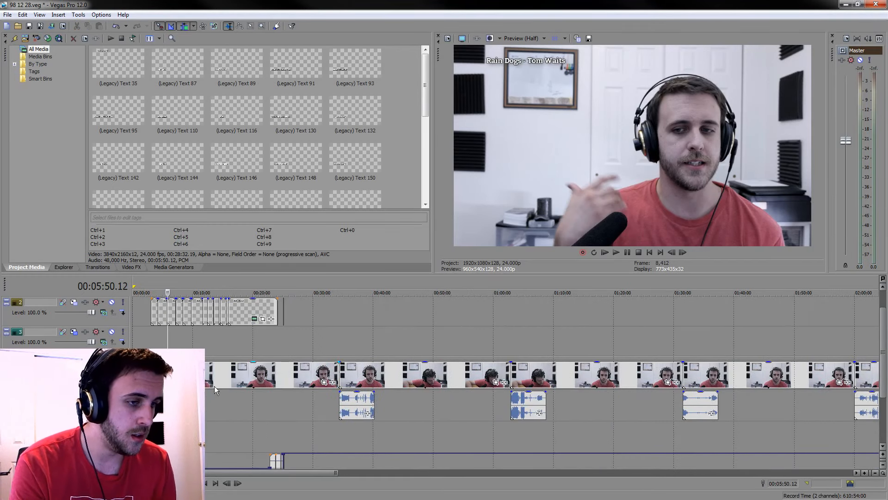
Split the second and third clips at 00:11:41.00 and 00:17:31.12, deleting the surplus video beyond each clip's audio
left_click(203, 380)
key("s")
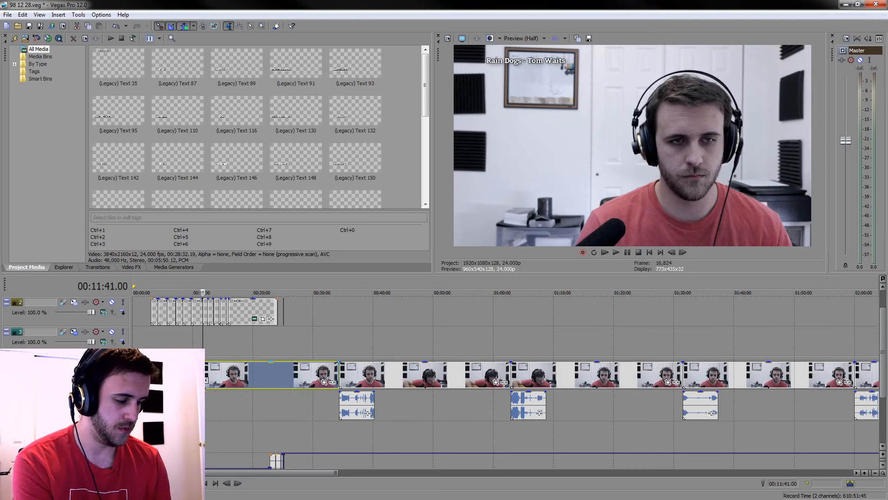
key("Delete")
left_click(238, 378)
key("s")
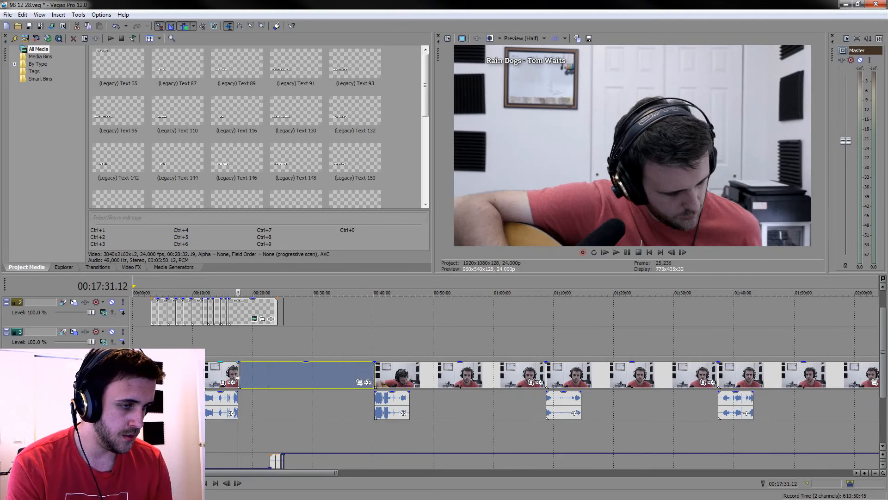
key("Delete")
Split the fourth and fifth clips at 00:23:22.00 and 00:29:12.12 and delete the video without audio after each
left_click(273, 377)
key("s")
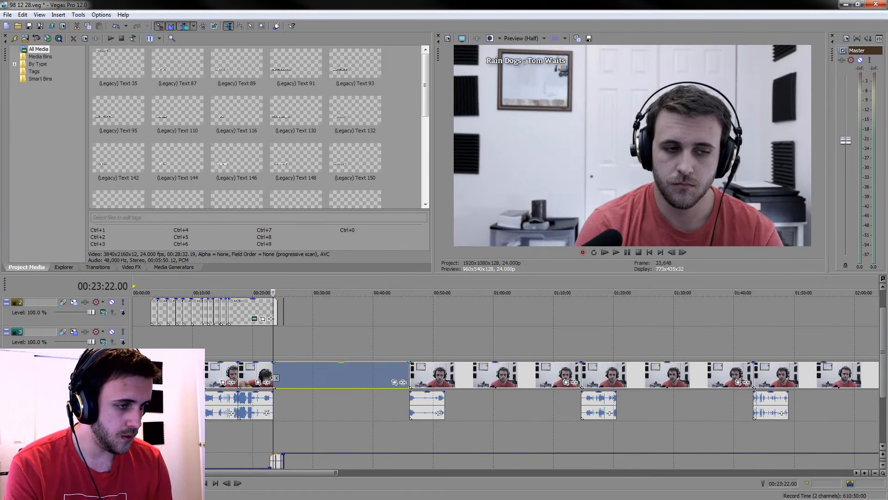
key("Delete")
left_click(307, 378)
key("s")
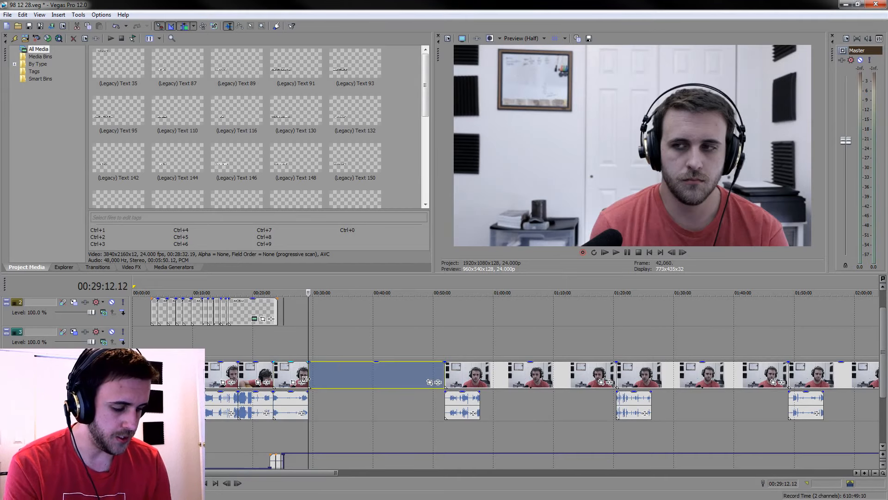
key("Delete")
Split the sixth clip at 00:35:03.00 and delete the video that extends past its audio
left_click(343, 377)
key("s")
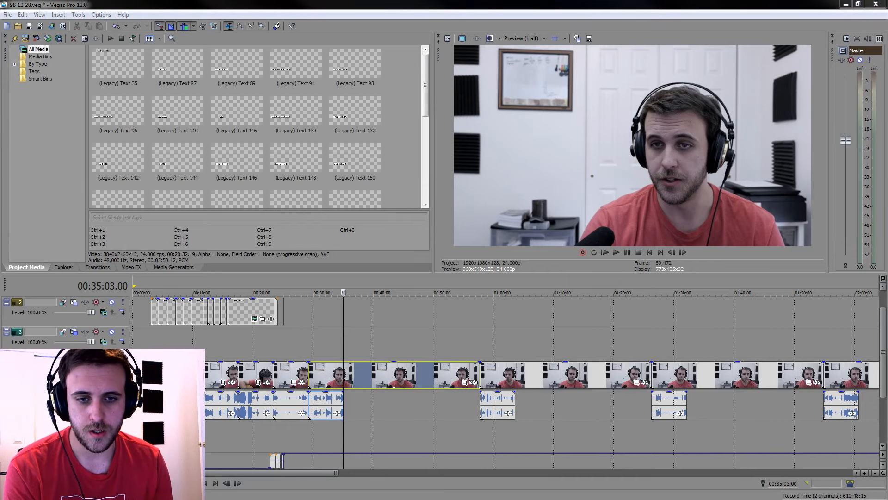
key("s")
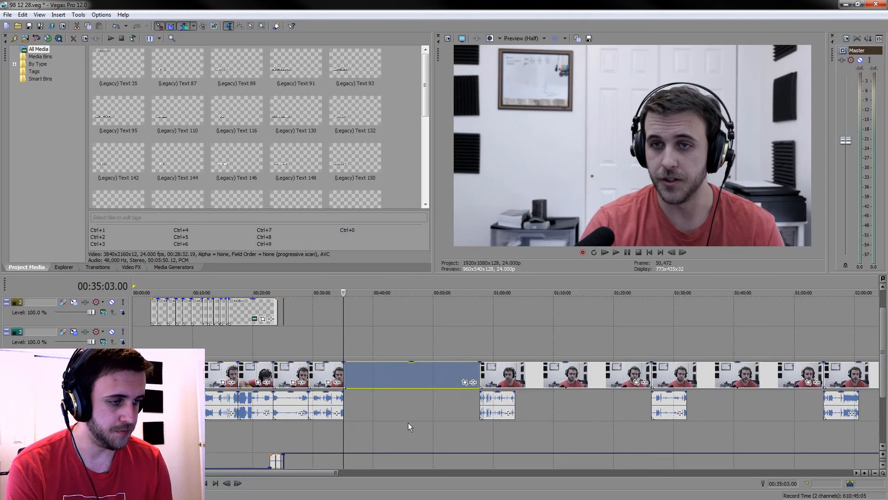
key("Delete")
Split the seventh clip where its audio ends, at 00:40:53.12, and delete the leftover video
left_click(423, 381)
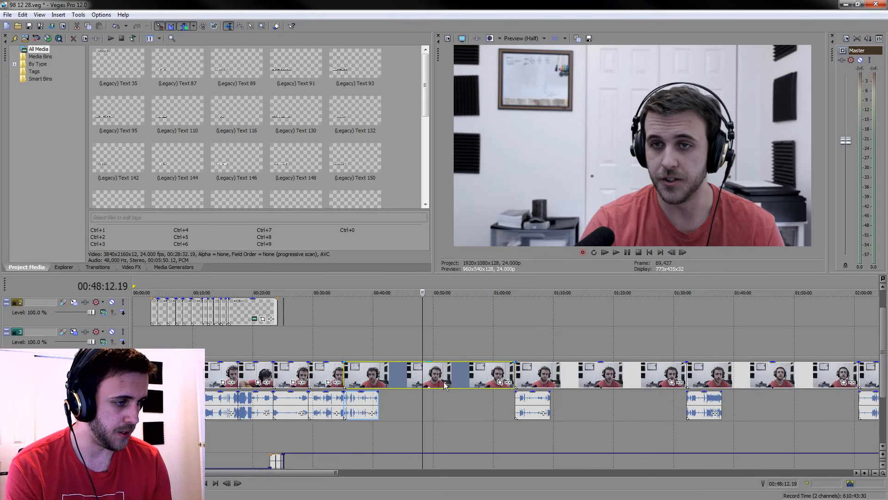
left_click(452, 379)
left_click(477, 378)
left_click(427, 376)
left_click(416, 372)
left_click(378, 377)
key("s")
key("Delete")
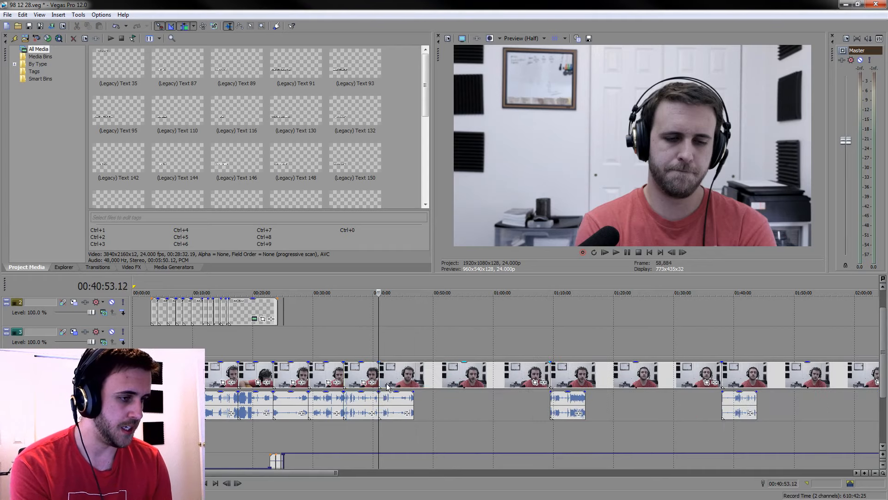
Cut the eighth clip at 00:46:44.00 and the ninth at its audio end, deleting the surplus video of both
left_click(414, 380)
key("s")
key("Delete")
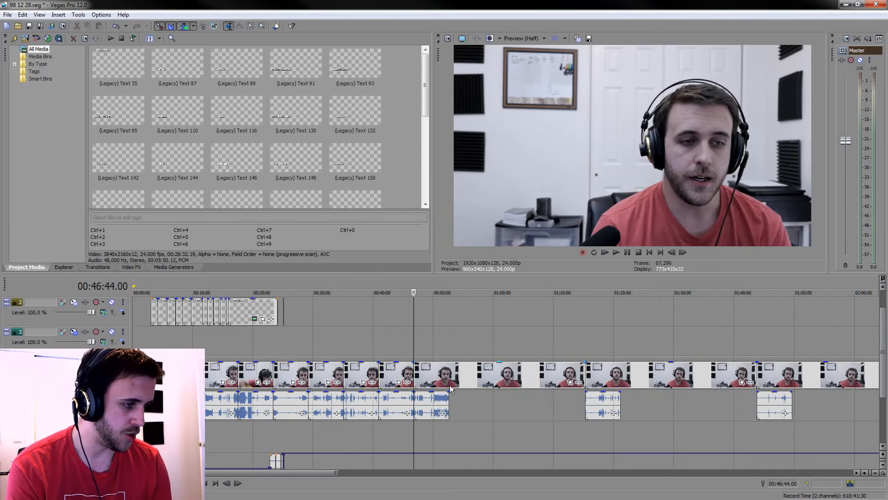
left_click(450, 385)
key("s")
key("Delete")
Cut the tenth and eleventh clips at 00:58:25.00 and 01:04:15.12, removing the video beyond their audio
key("ctrl+z")
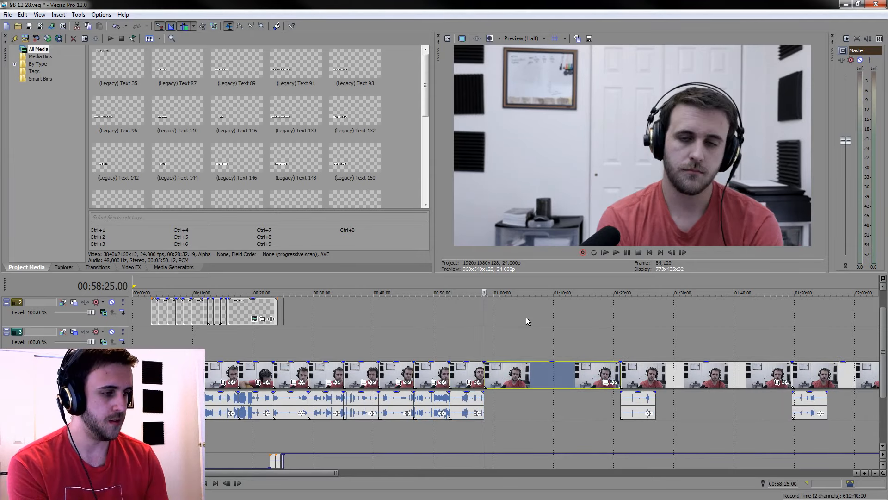
key("ctrl+z")
left_click(519, 375)
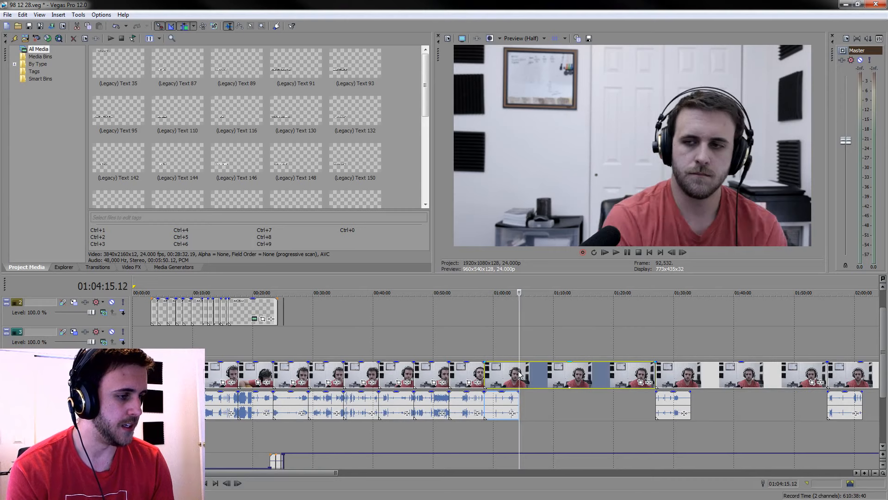
scroll(548, 425, "up", 5)
scroll(548, 422, "up", 1)
key("ctrl+z")
scroll(556, 416, "down", 4)
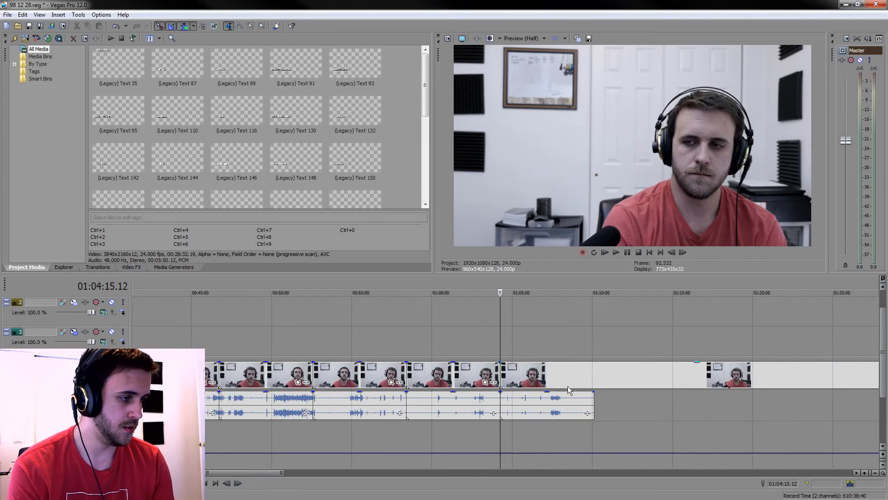
Split the twelfth and thirteenth clips at 01:10:06.00 and 01:15:56.12 and delete the surplus video after each
left_click(598, 374)
left_click(594, 375)
key("s")
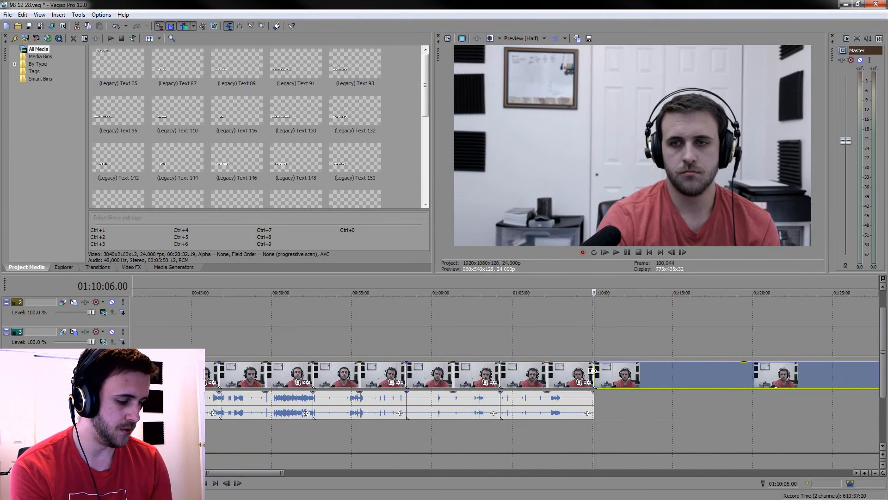
key("Delete")
left_click(688, 380)
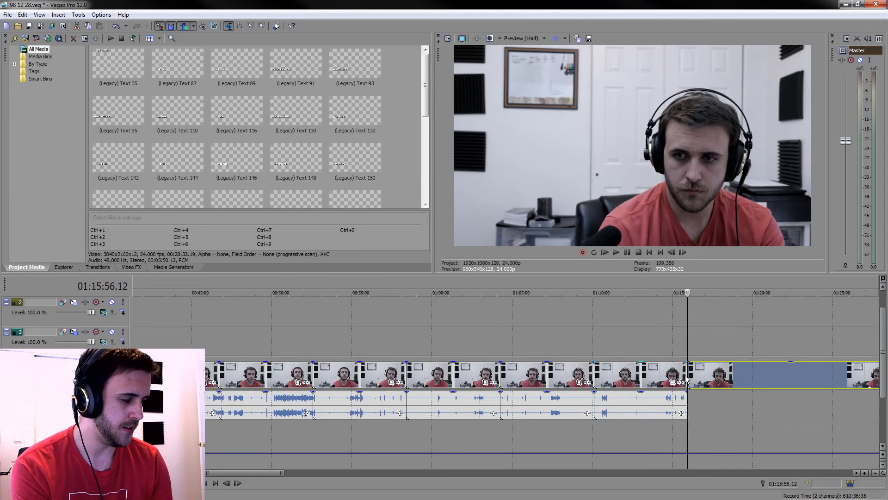
scroll(577, 381, "down", 4)
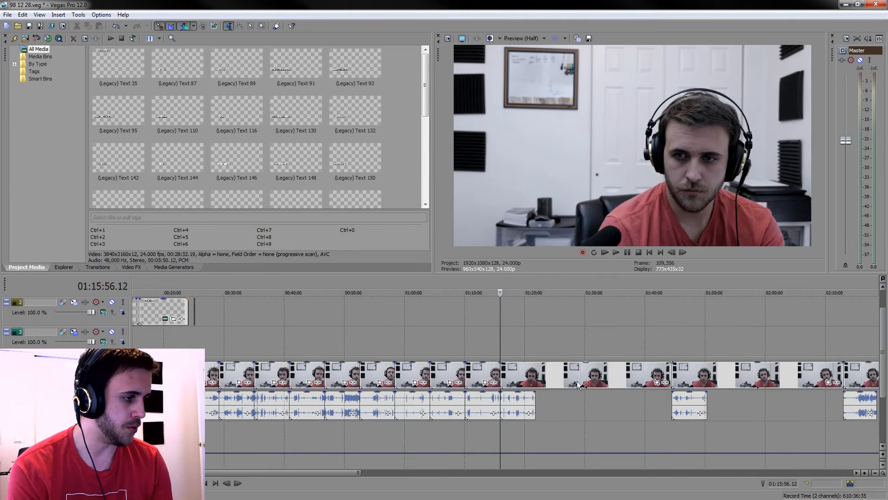
Split the fourteenth and fifteenth clips at 01:21:47.00 and 01:27:37.12, removing the surplus video after their audio
left_click(537, 375)
scroll(556, 392, "up", 4)
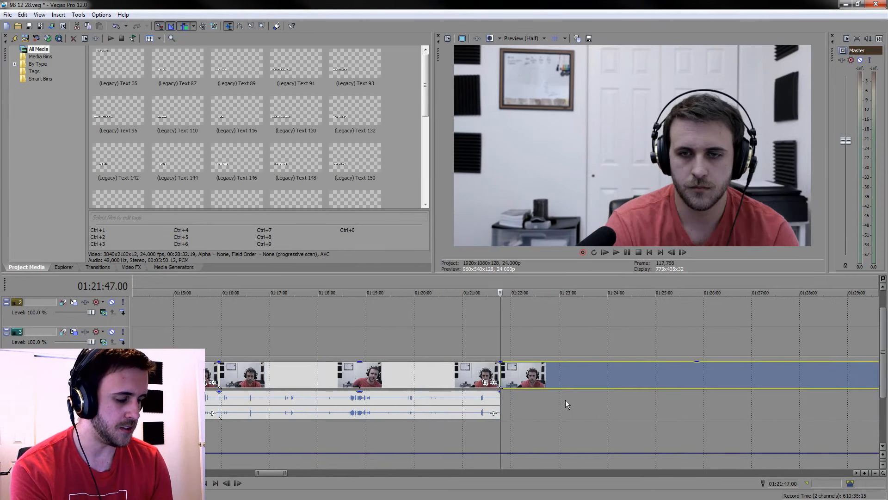
scroll(562, 397, "down", 4)
left_click(549, 380)
Remove the surplus video from the last clip after its audio ends at 01:33:09.12
left_click_drag(548, 384, 588, 376)
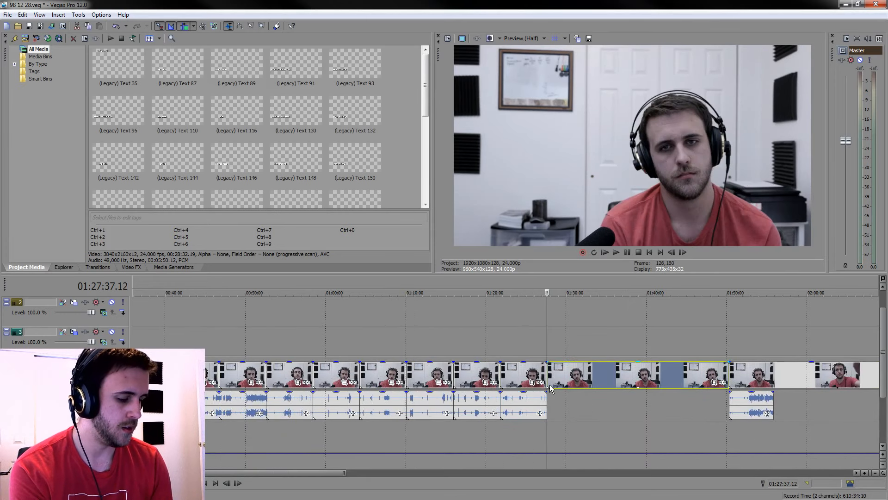
left_click_drag(589, 375, 593, 375)
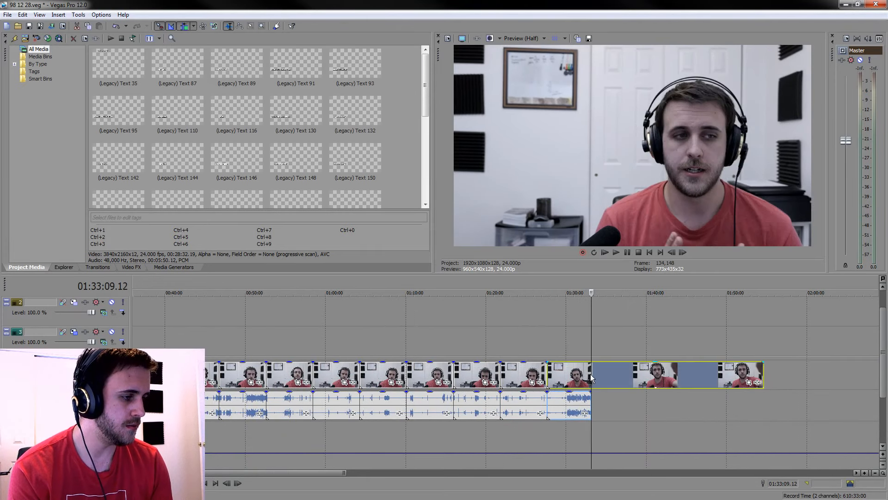
scroll(602, 384, "up", 5)
key("Delete")
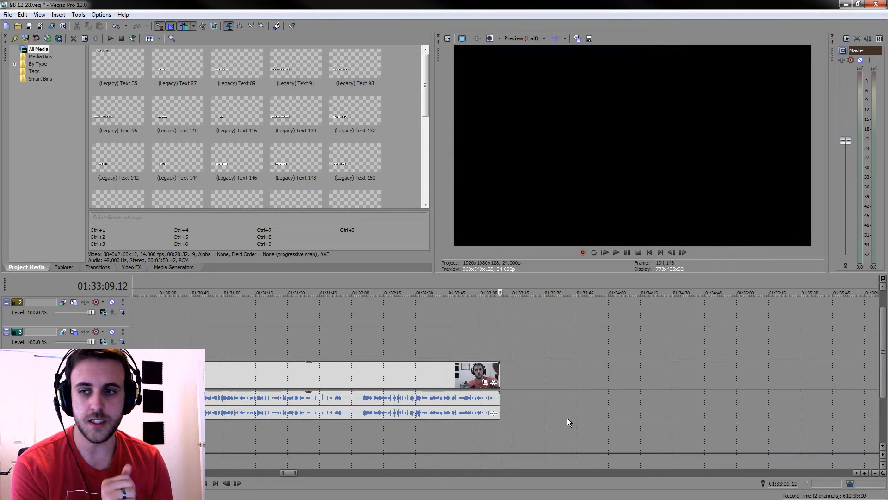
scroll(566, 418, "down", 4)
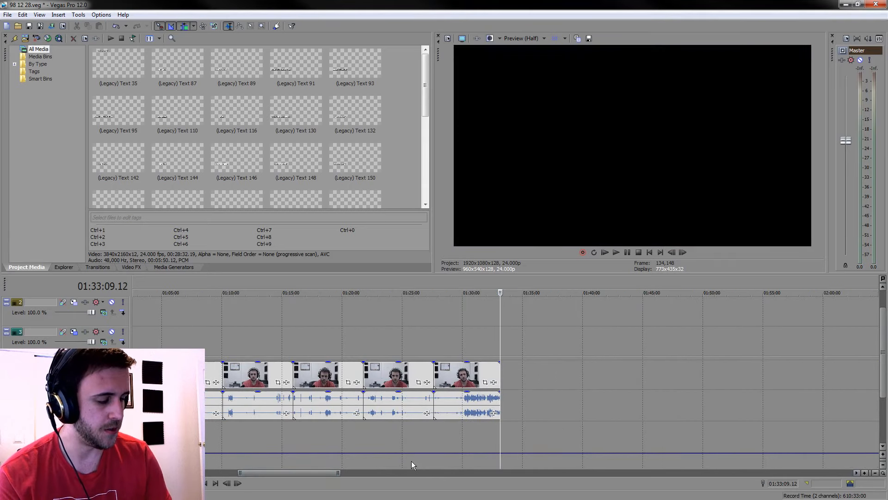
Shift the whole clip sequence to start at 00:00:43.06 and place the playhead at the end of the last clip
left_click(204, 483)
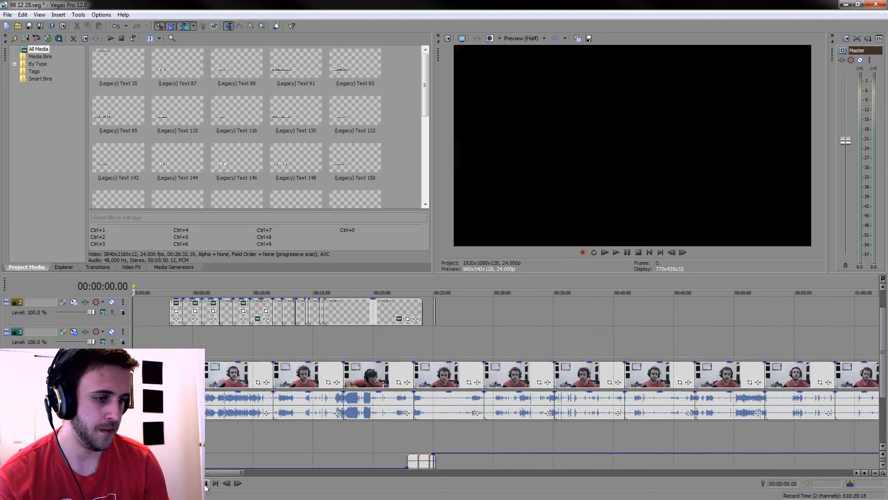
scroll(278, 423, "down", 2)
scroll(278, 423, "up", 5)
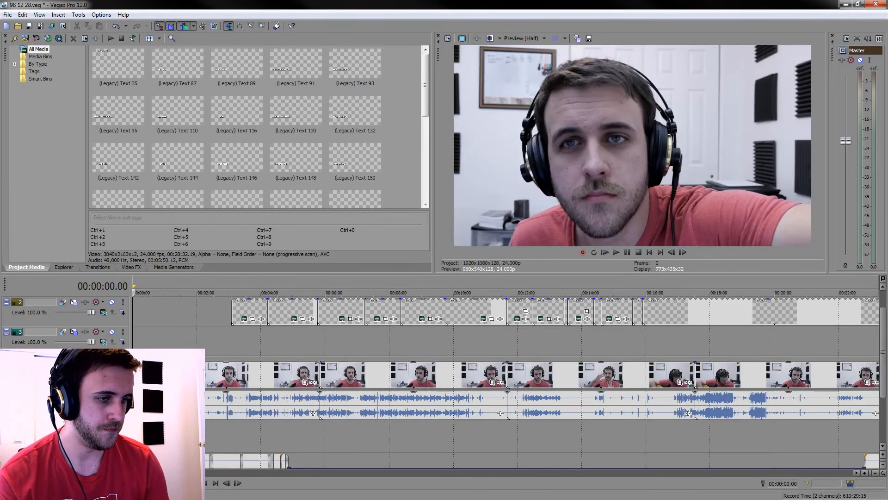
left_click(187, 376)
left_click_drag(187, 375, 210, 376)
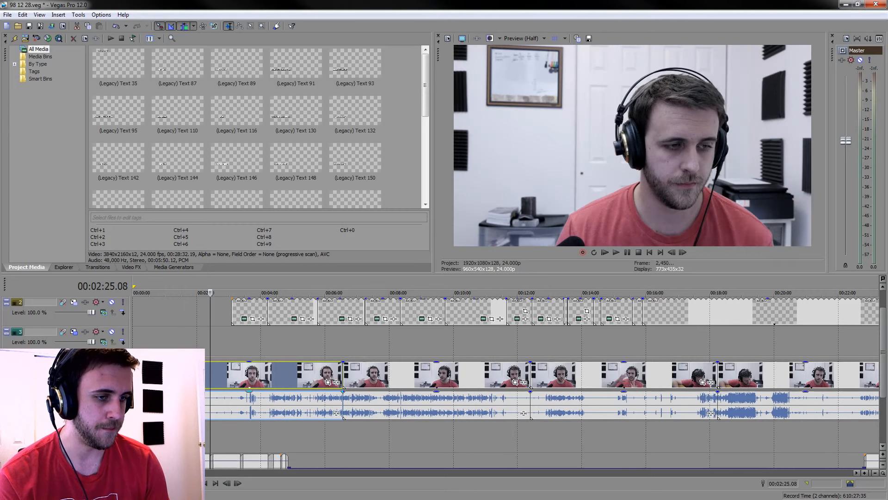
left_click(156, 376)
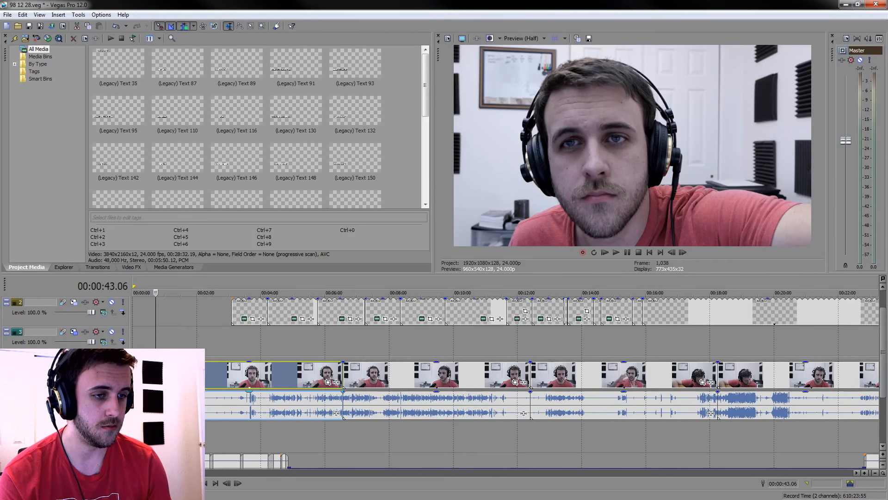
scroll(360, 370, "down", 5)
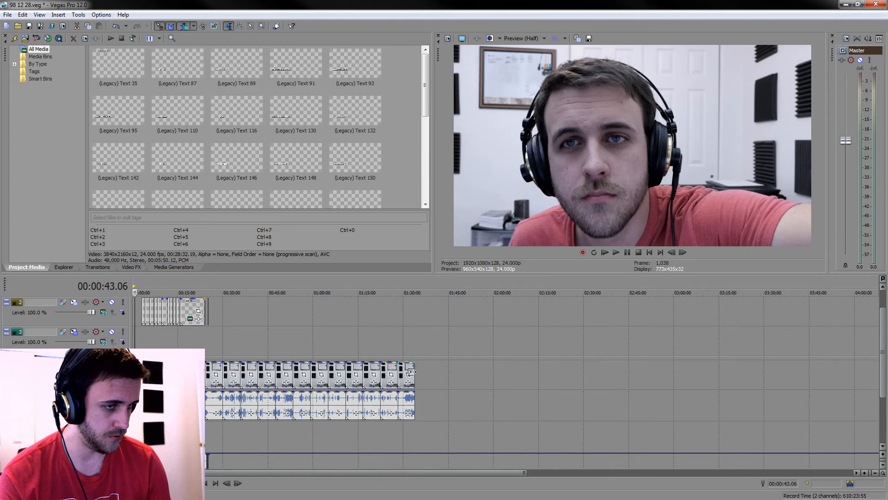
key("End")
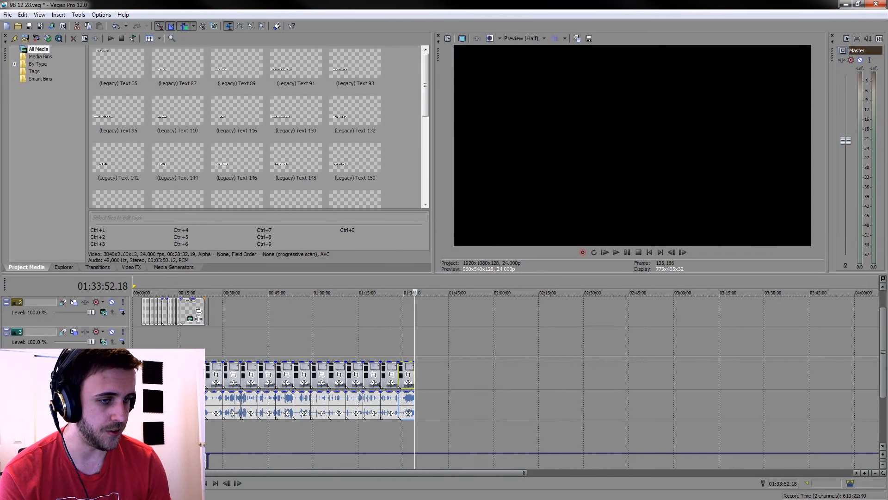
Place download (5).jpg on the track below the titles at 00:03:05.01 and extend its end to about 00:03:45
left_click(135, 370)
scroll(135, 370, "up", 5)
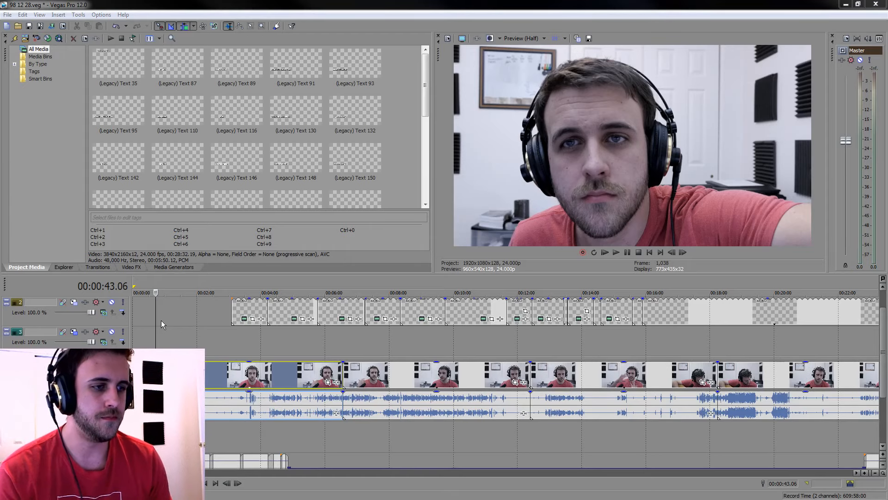
left_click(236, 312)
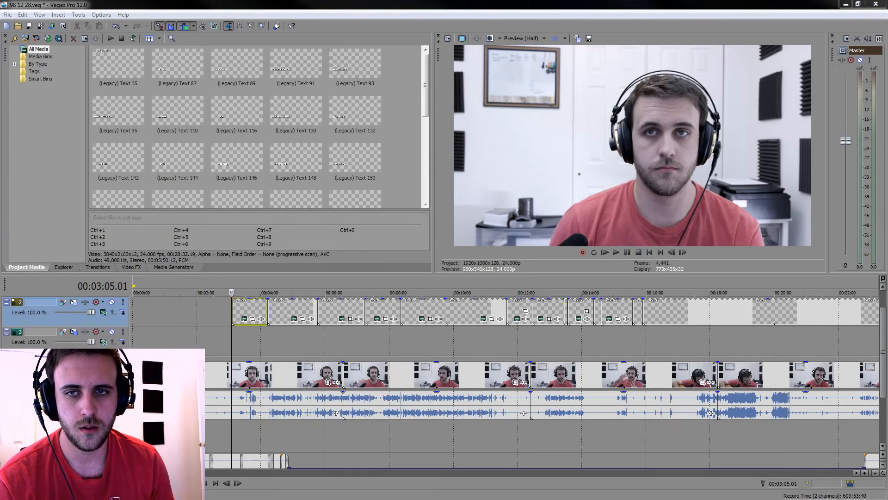
mouse_move(231, 335)
left_mouse_down()
mouse_move(243, 332)
mouse_move(230, 332)
left_mouse_up()
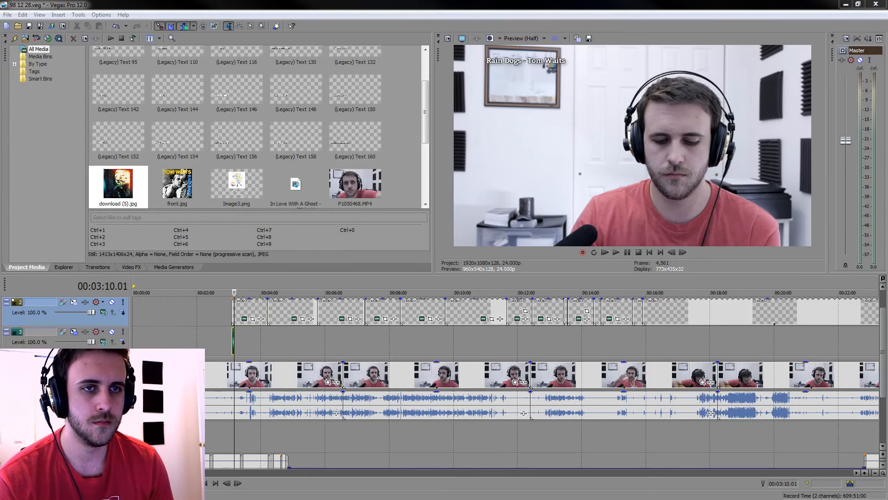
left_click(230, 345)
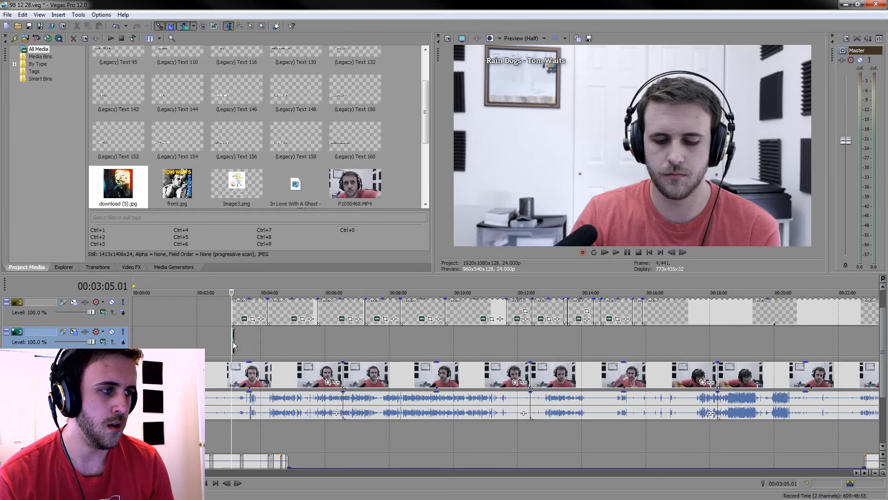
scroll(230, 345, "up", 5)
left_click_drag(517, 342, 673, 348)
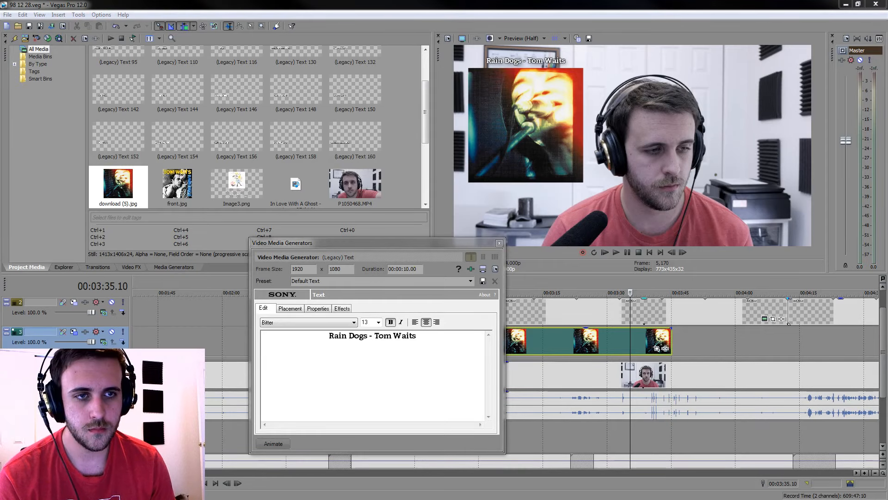
Replace the title text "Rain Dogs - Tom Waits" with "98.12.28 Otokotachi no Wakare - Fishmans"
left_click(485, 386)
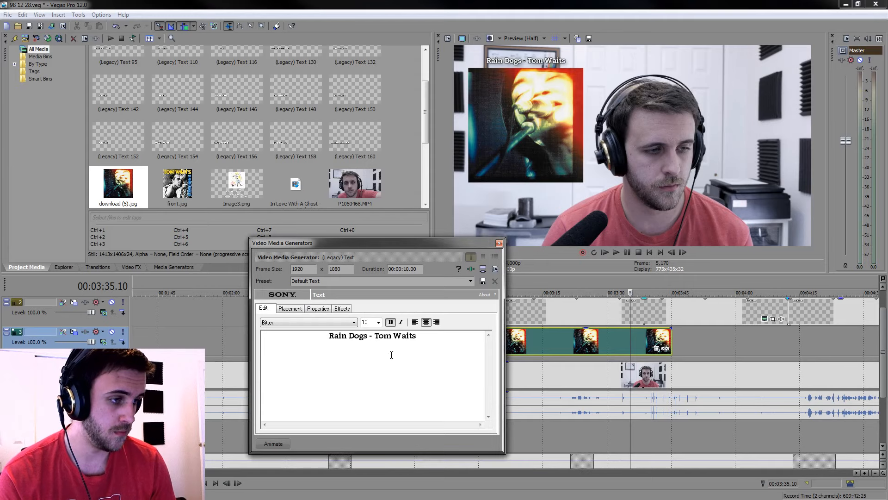
left_click_drag(368, 336, 331, 334)
type("98.12.28 Otokotachi no Wakare")
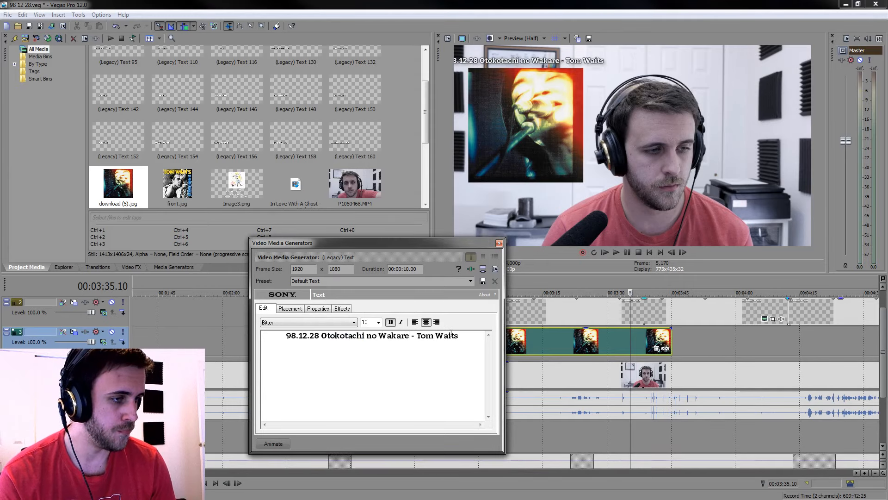
left_click_drag(459, 336, 425, 336)
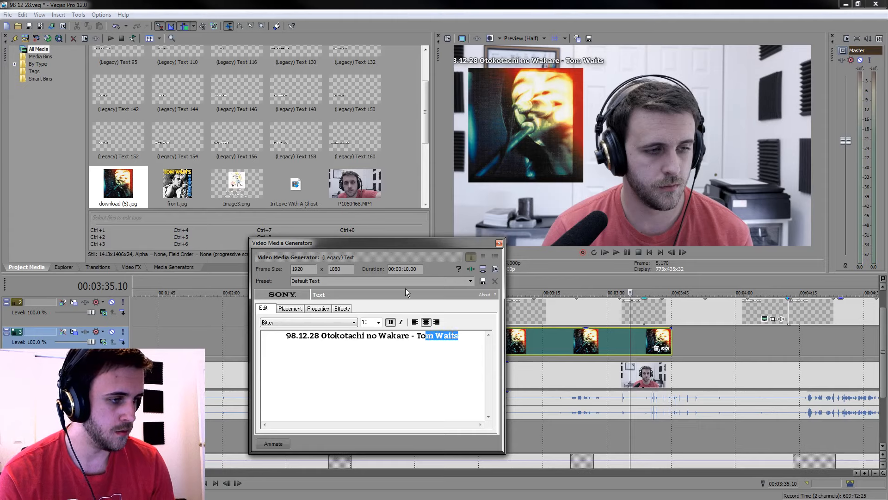
key("BackSpace")
key("BackSpace")
key("BackSpace")
type("Fishmans")
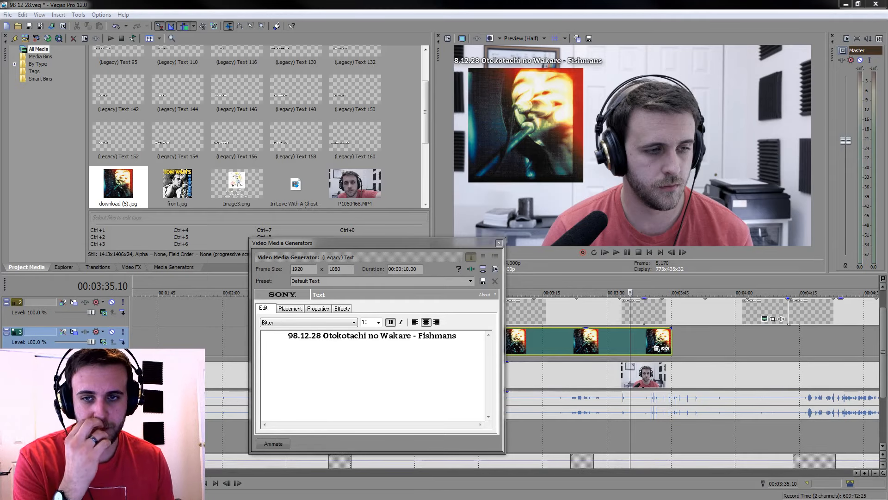
Reduce the whole title text to font size 11, trying size 12 first
left_click(466, 360)
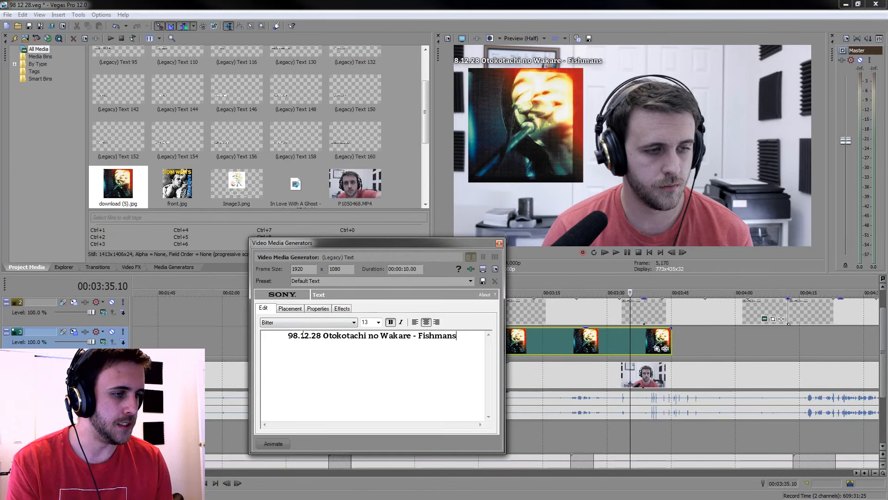
key("ctrl+a")
left_click(370, 320)
type("12")
key("Return")
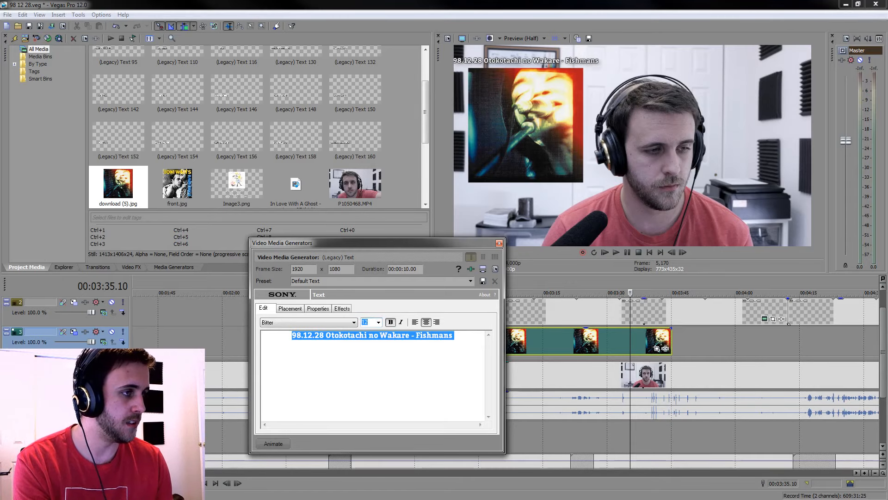
type("11")
key("Return")
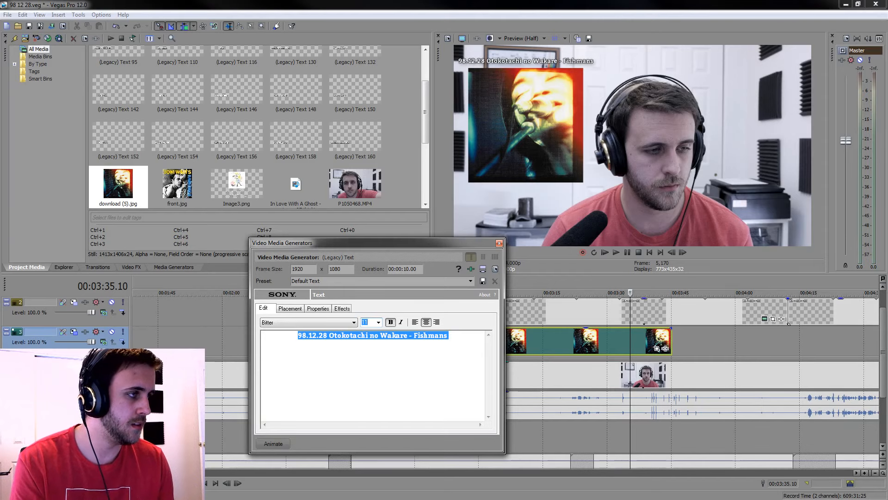
Set the title's vertical placement to Y -0.835 and close the text generator
left_click(290, 308)
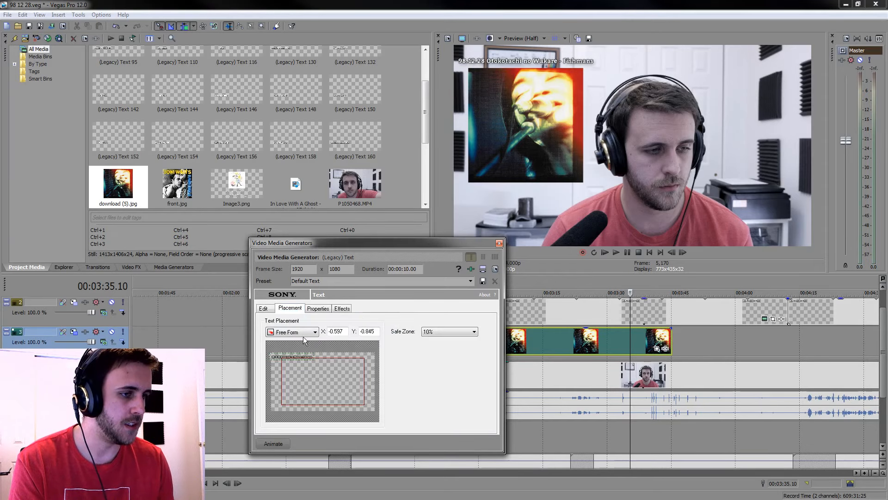
left_click_drag(309, 359, 309, 359)
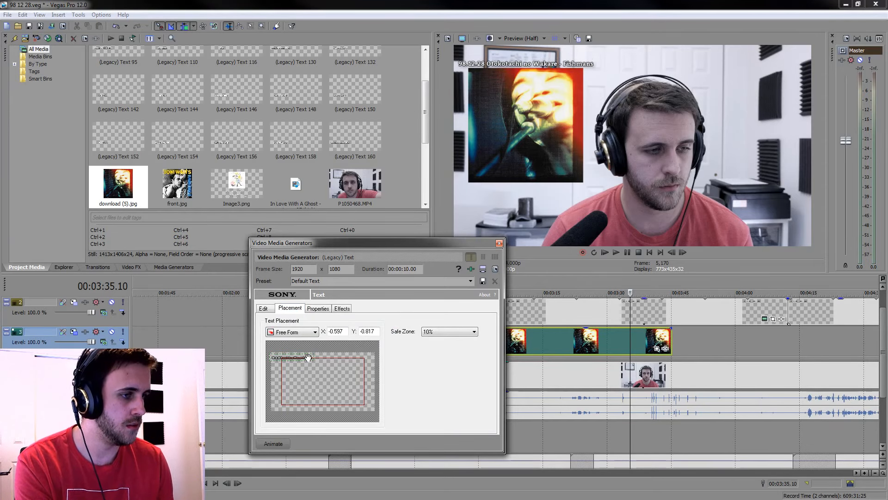
left_click(375, 331)
key("BackSpace")
key("BackSpace")
type("20")
key("BackSpace")
type("5")
key("BackSpace")
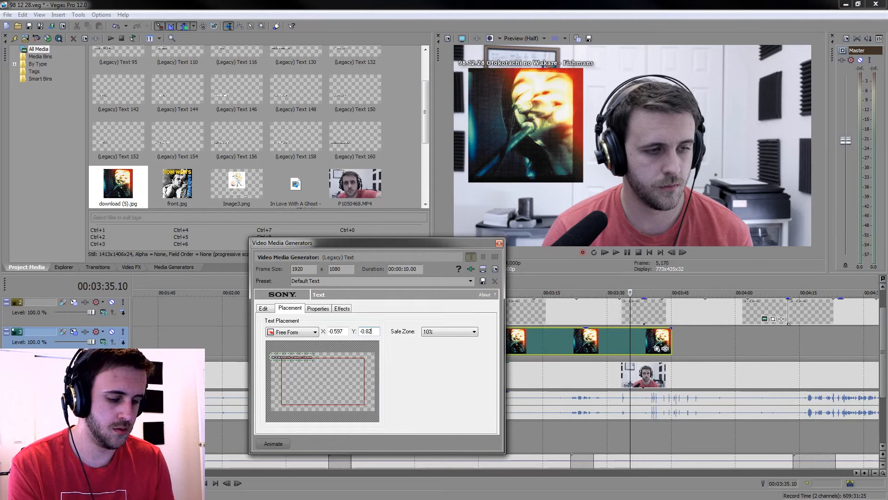
type("8")
key("BackSpace")
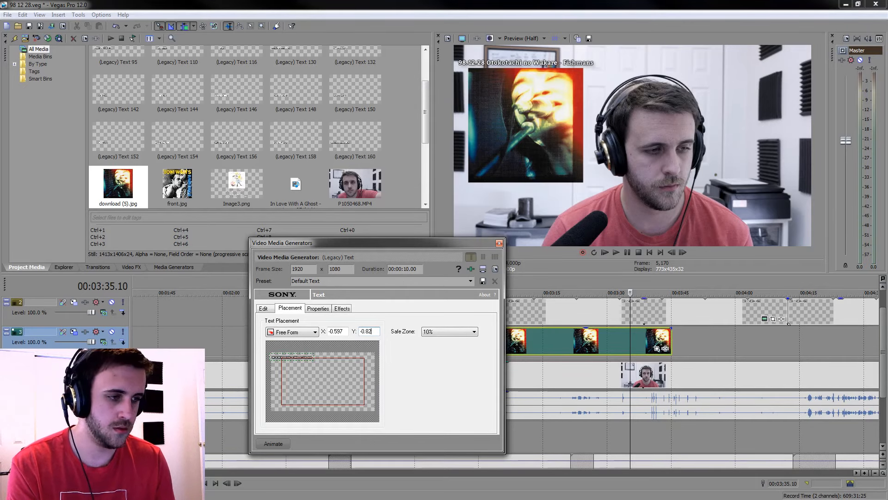
type("30")
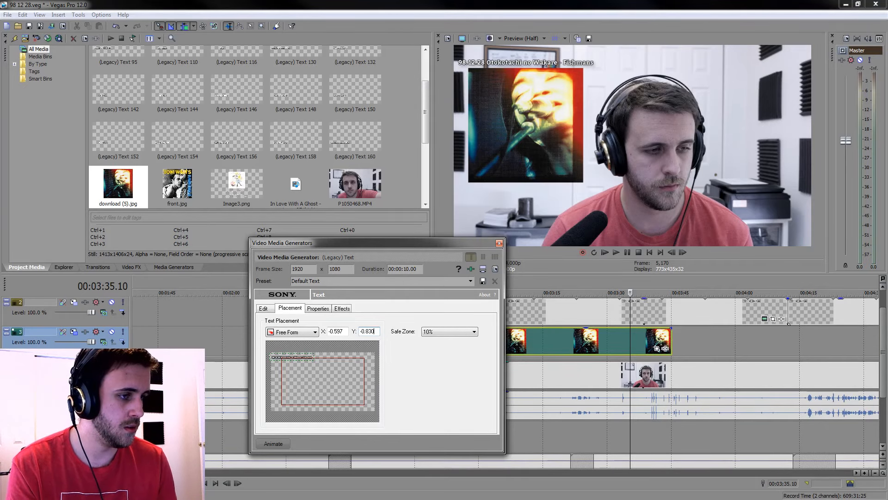
key("BackSpace")
type("5")
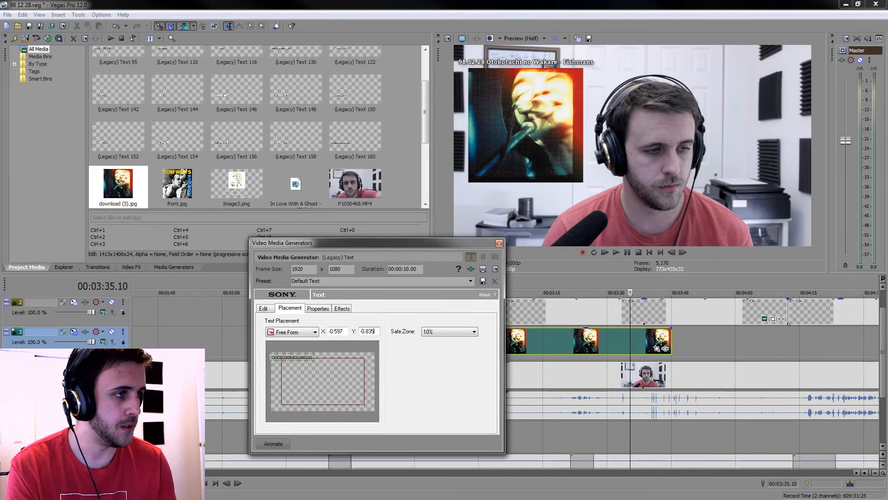
left_click(499, 243)
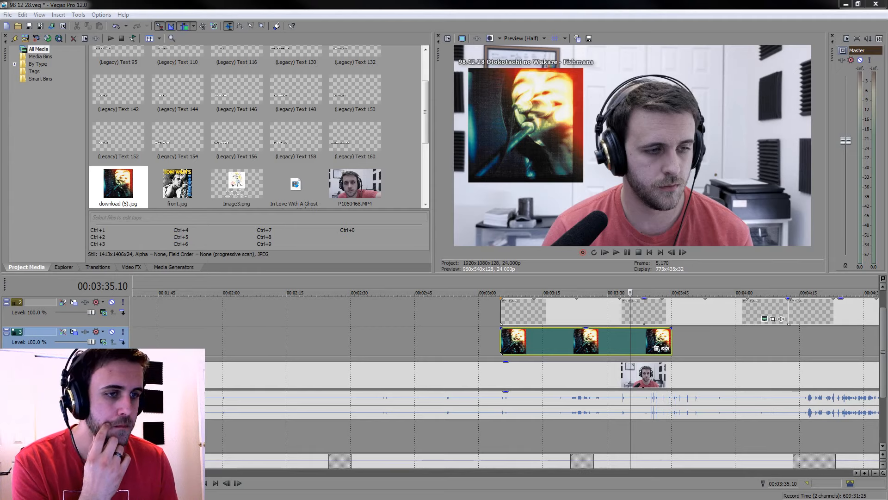
Add a short fade-in at the start of the cover image, matching the length of the title's fade-in above it
left_click(504, 340)
scroll(504, 340, "up", 10)
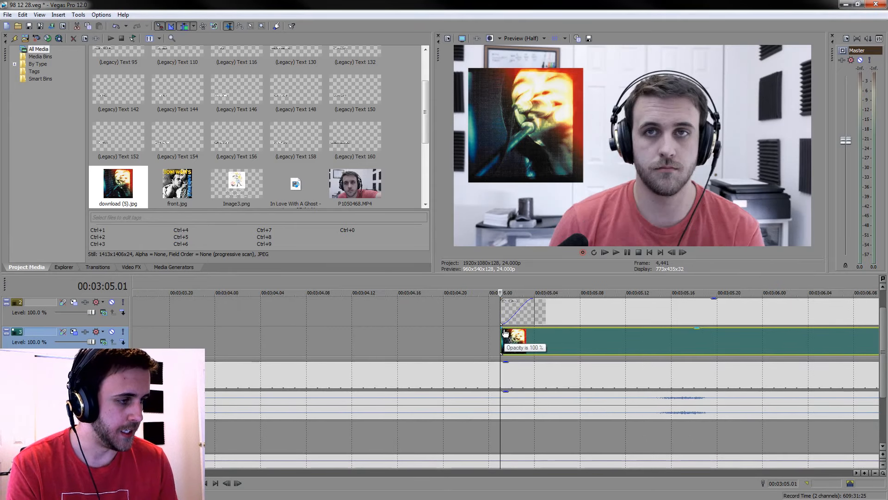
left_click_drag(503, 330, 535, 339)
scroll(527, 335, "down", 10)
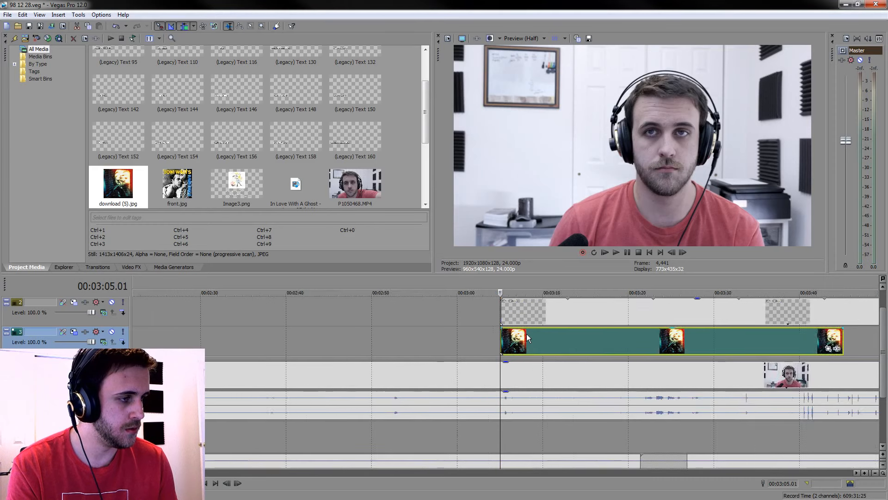
Extend the cover image to the end of the title sequence at about 00:24:06 and return the playhead to 00:03:05.01
scroll(527, 334, "down", 15)
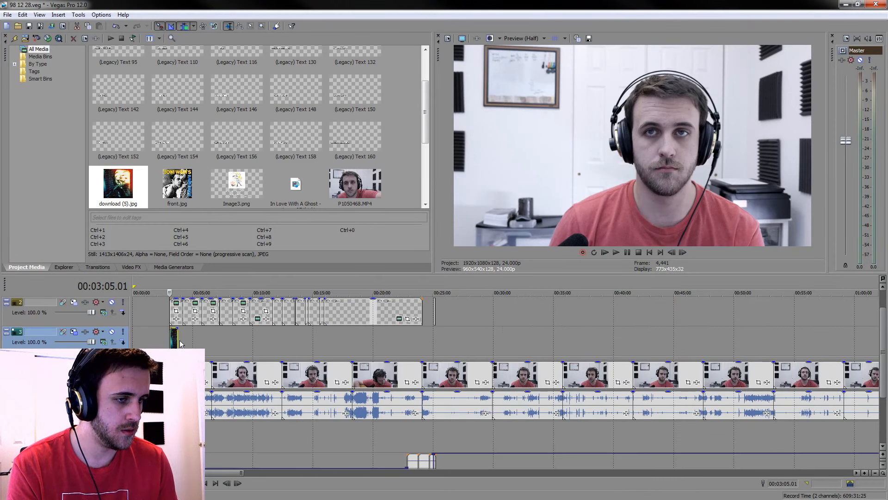
left_click_drag(179, 341, 419, 337)
left_click(420, 335)
scroll(421, 334, "up", 15)
left_click_drag(498, 332, 553, 326)
scroll(354, 370, "down", 15)
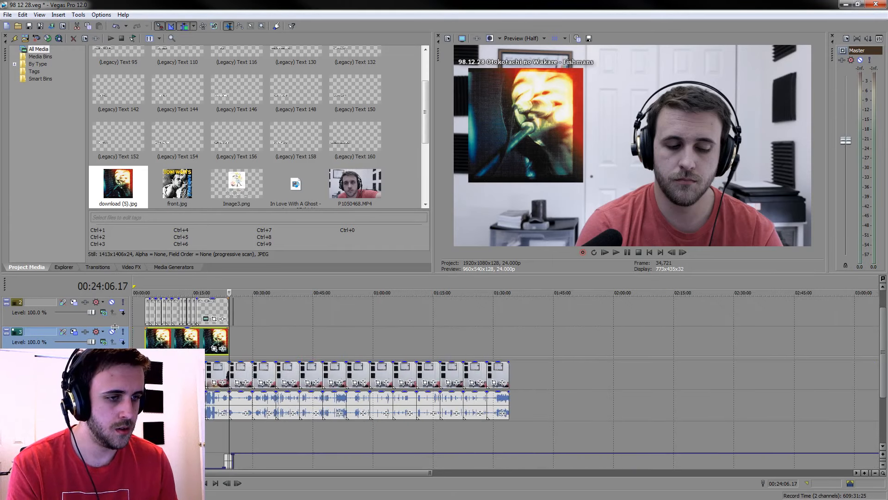
left_click(145, 329)
scroll(145, 329, "up", 2)
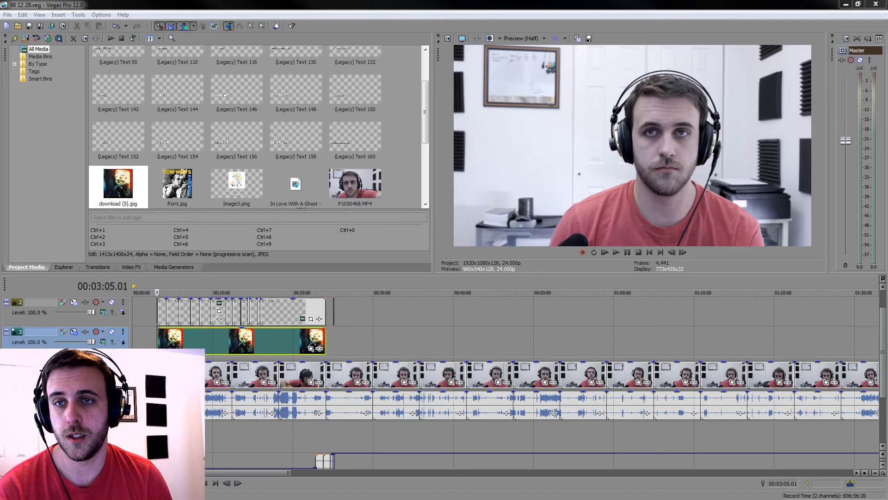
Switch to the browser and play the "Everyday" video from the Weyes Blood - Topic channel in the YouTube results
left_click_drag(492, 133, 598, 1)
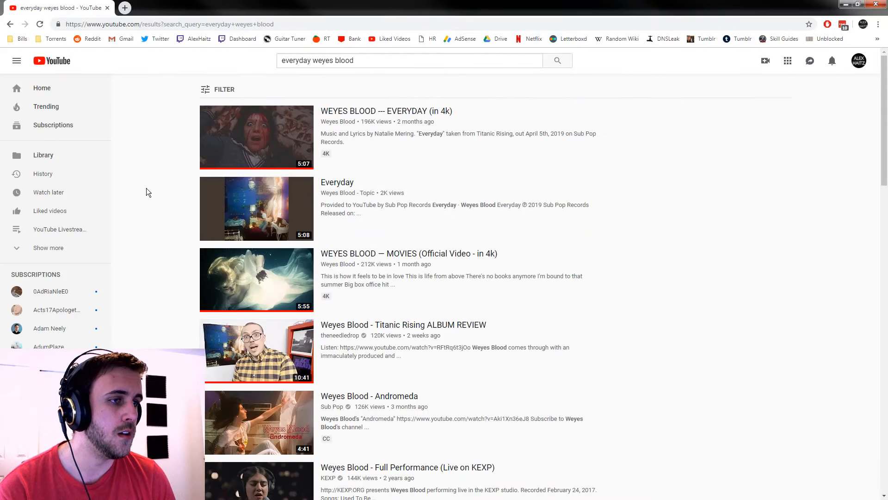
mouse_move(272, 158)
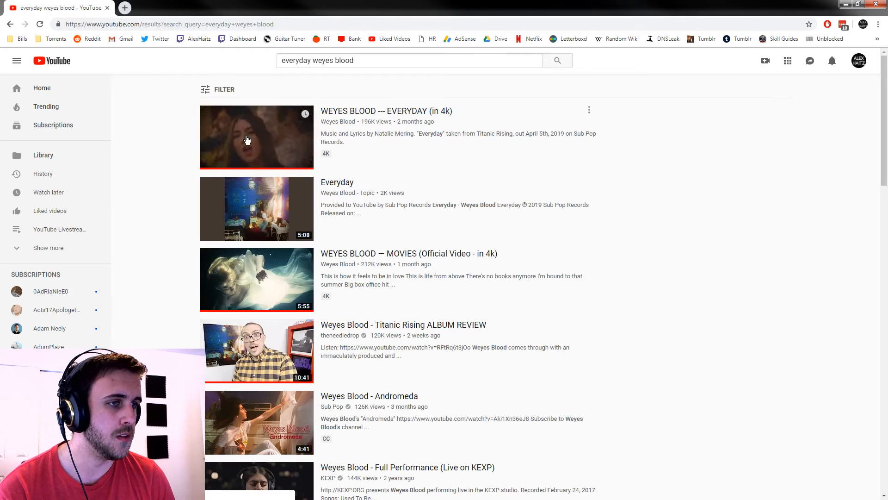
left_click(244, 184)
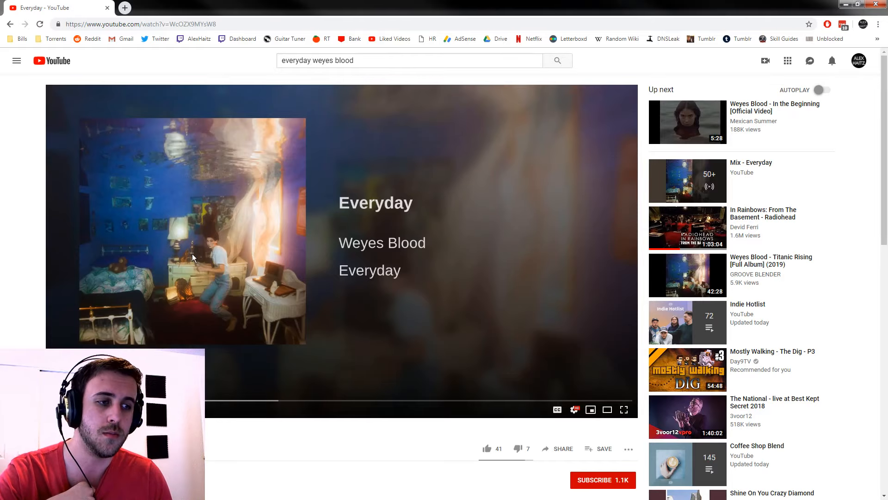
left_click(221, 277)
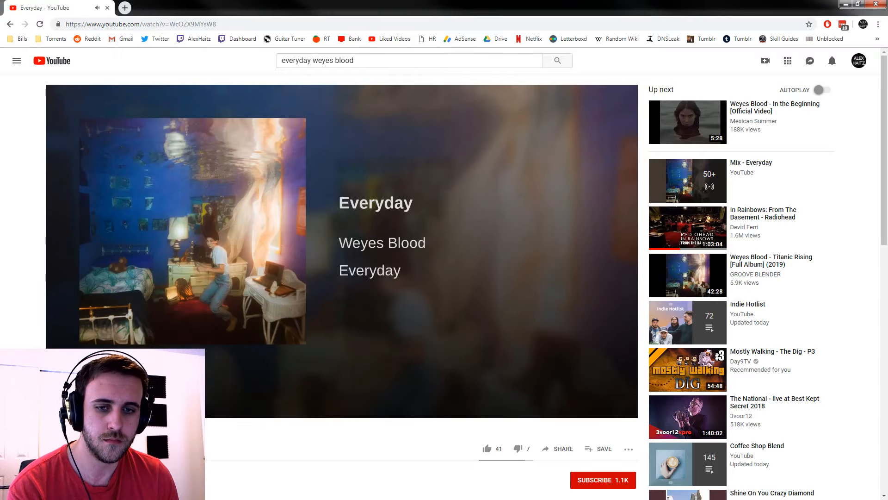
left_click(553, 114)
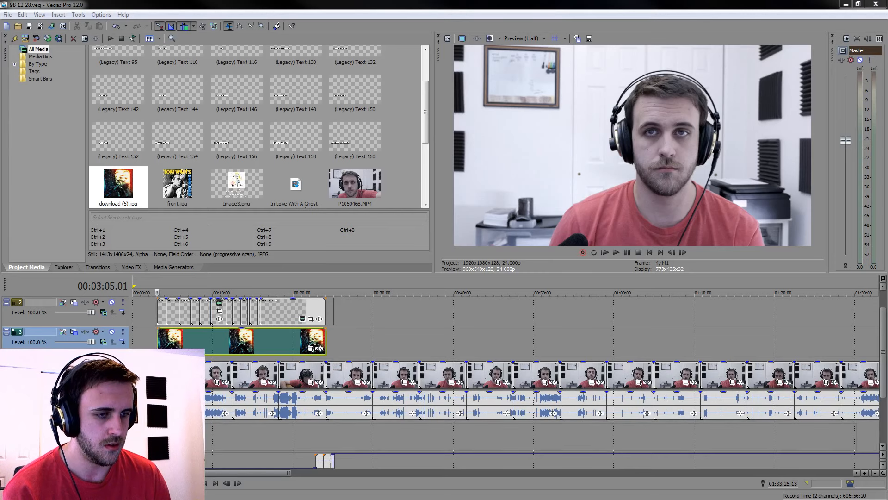
Add mic.mp3 to the empty audio track beneath the camera audio and shift it later to roughly match that audio
left_click_drag(135, 437, 135, 436)
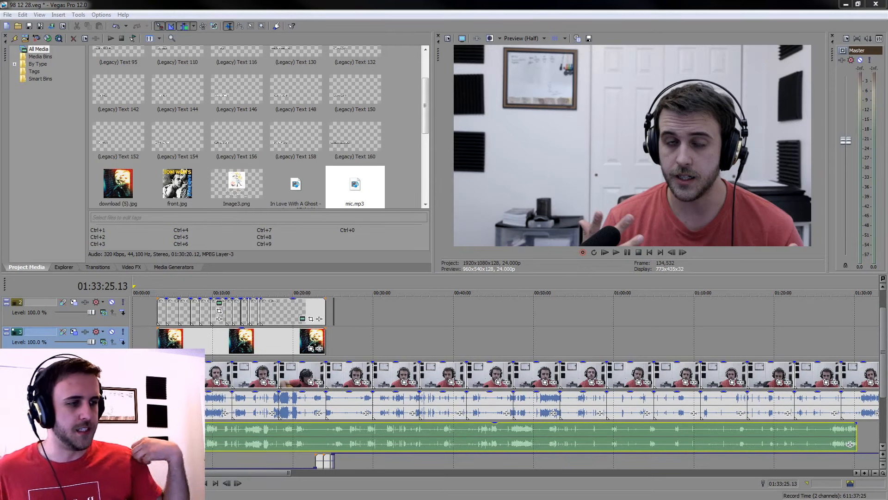
left_click_drag(850, 444, 875, 444)
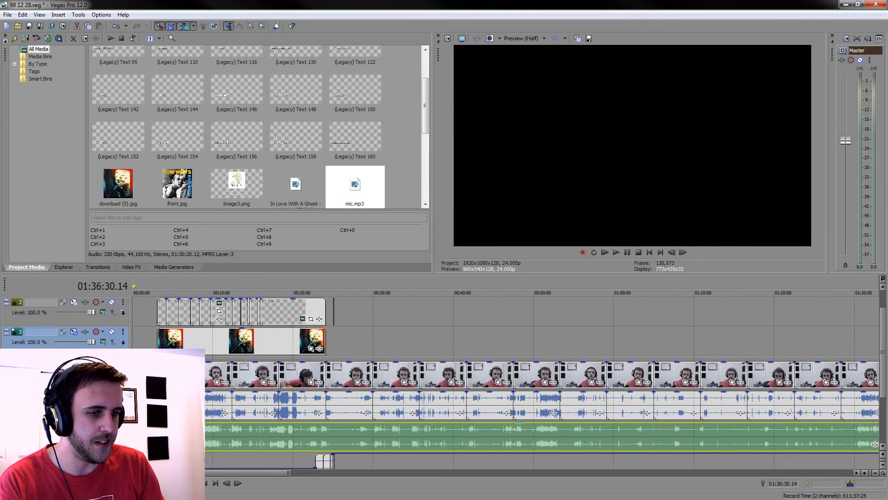
left_click(167, 431)
left_click_drag(276, 438, 286, 439)
Fine-align mic.mp3 so its three claps coincide with the claps in the camera audio around 00:03:41
left_click(236, 435)
left_click(171, 434)
scroll(171, 434, "up", 5)
left_click_drag(561, 437, 352, 438)
left_click(337, 429)
left_click(196, 436)
scroll(196, 436, "up", 4)
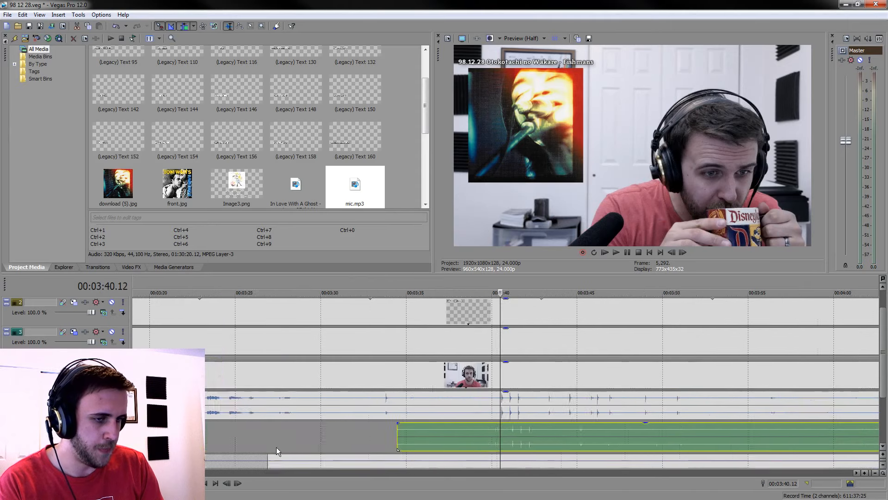
scroll(539, 437, "up", 6)
left_click_drag(589, 440, 457, 438)
Play back the clap section from just before 00:03:40 to check the sync between mic.mp3 and the camera footage
key("space")
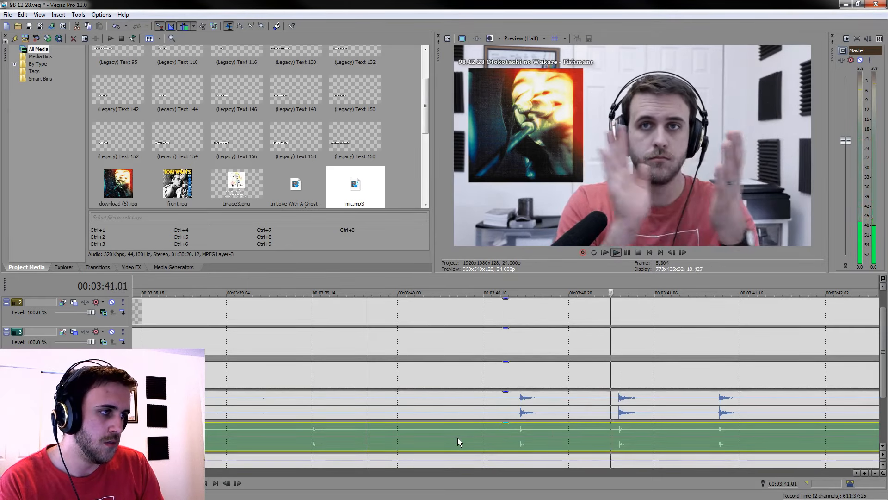
scroll(457, 437, "down", 6)
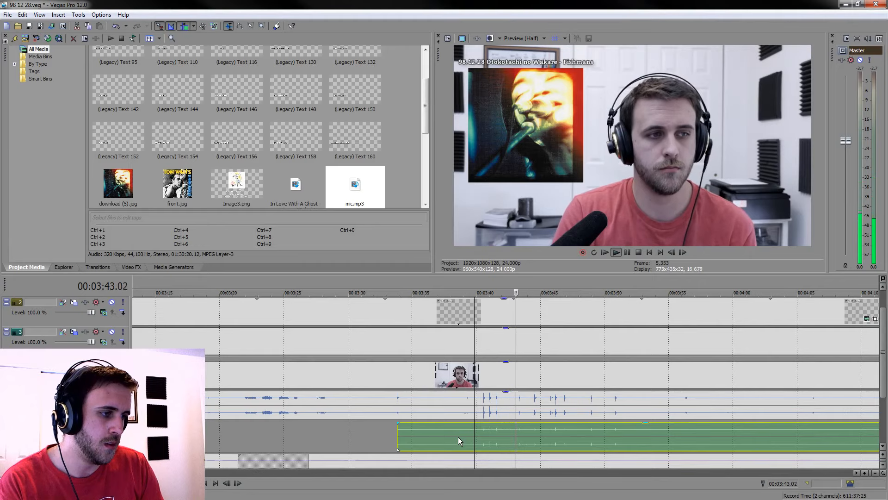
scroll(458, 437, "down", 4)
key("space")
scroll(312, 421, "up", 2)
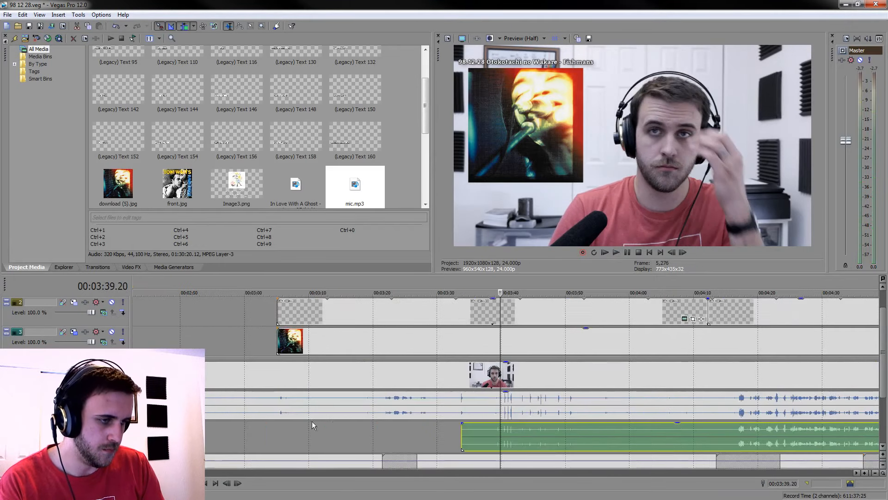
Split the camera clip and mic.mp3 at 00:03:33.20 and delete the pieces of both before that point
scroll(312, 420, "up", 3)
left_click(296, 373)
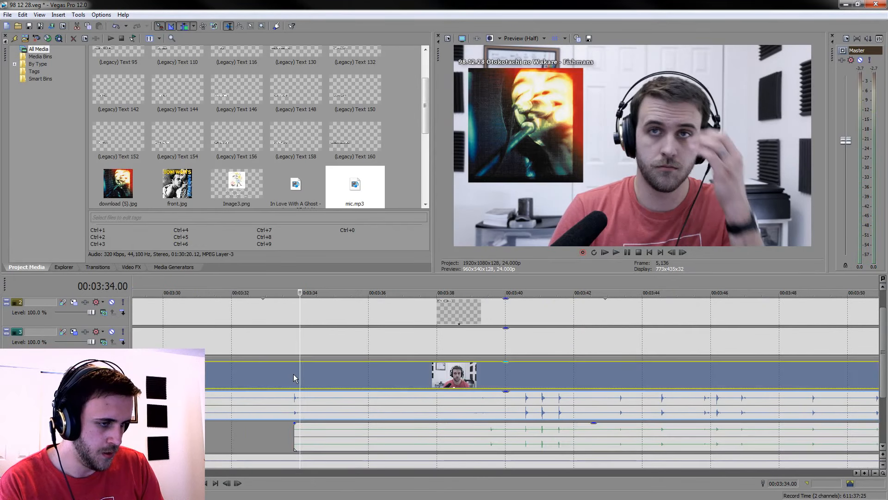
left_click(292, 374)
scroll(498, 416, "up", 8)
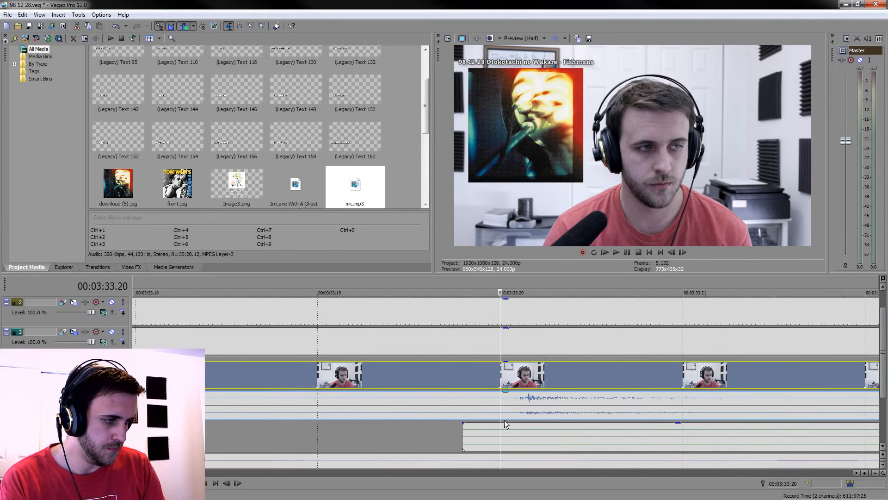
left_click(504, 423)
key("s")
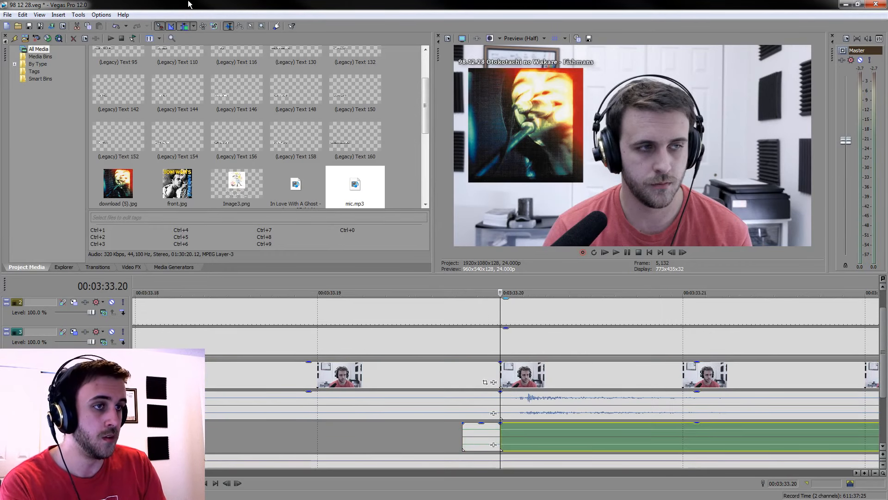
left_click(469, 428)
key("Delete")
left_click(451, 379)
key("Delete")
scroll(518, 416, "down", 10)
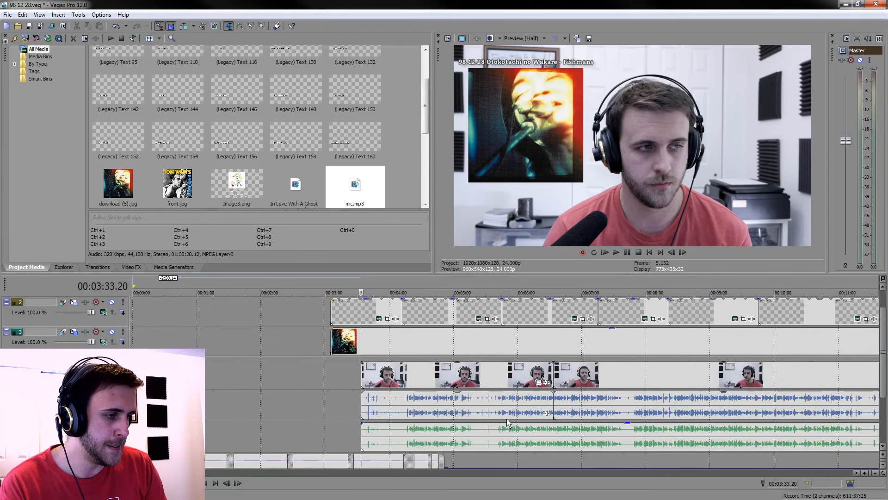
Play back spots around 00:06:35, 00:19:09 and 00:22:48 to check the sync between mic.mp3 and the camera audio
left_click(553, 445)
scroll(533, 452, "up", 8)
key("space")
scroll(523, 445, "down", 8)
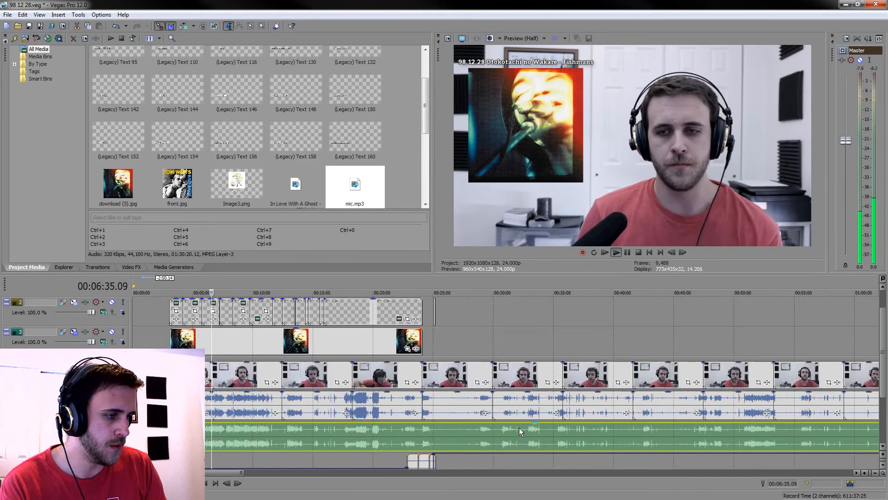
left_click(363, 435)
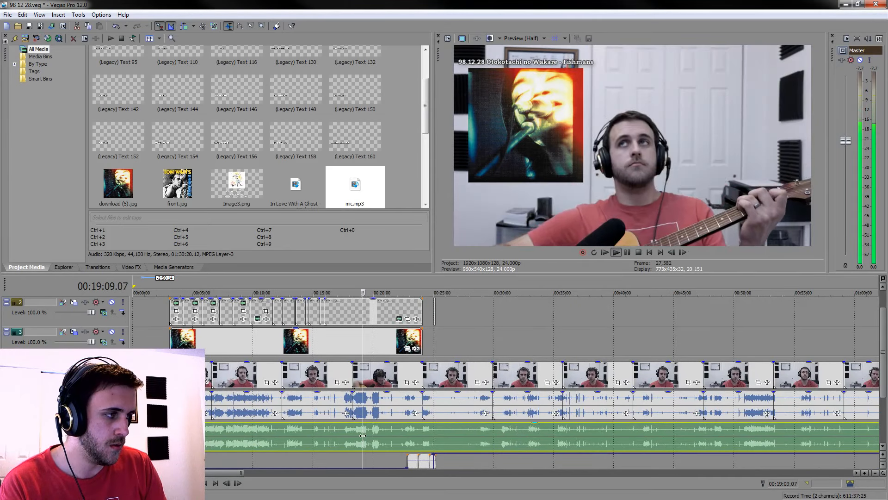
left_click(408, 436)
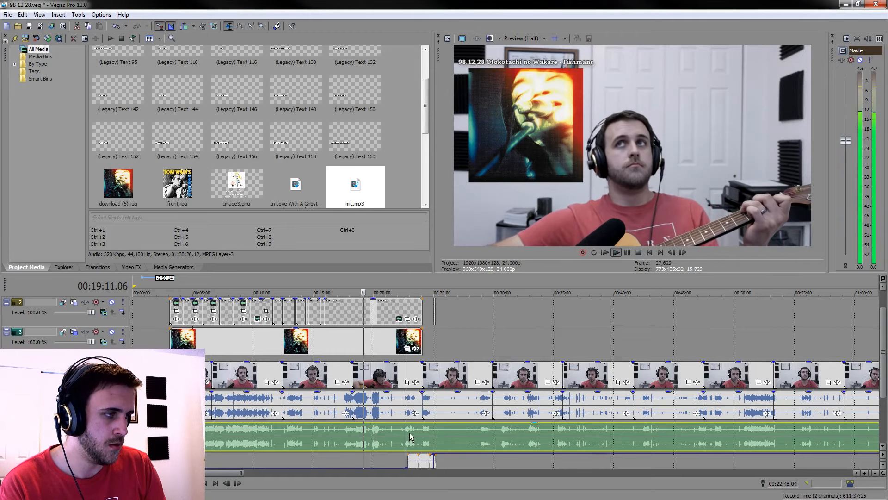
scroll(407, 431, "up", 6)
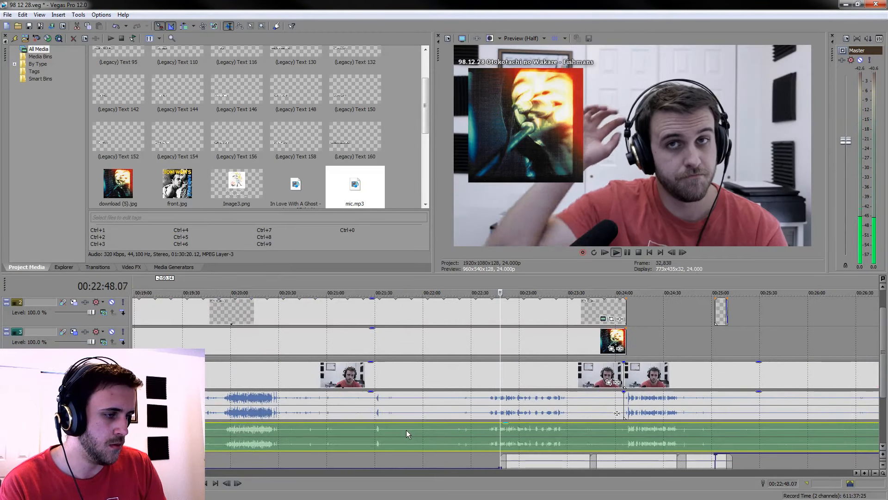
key("space")
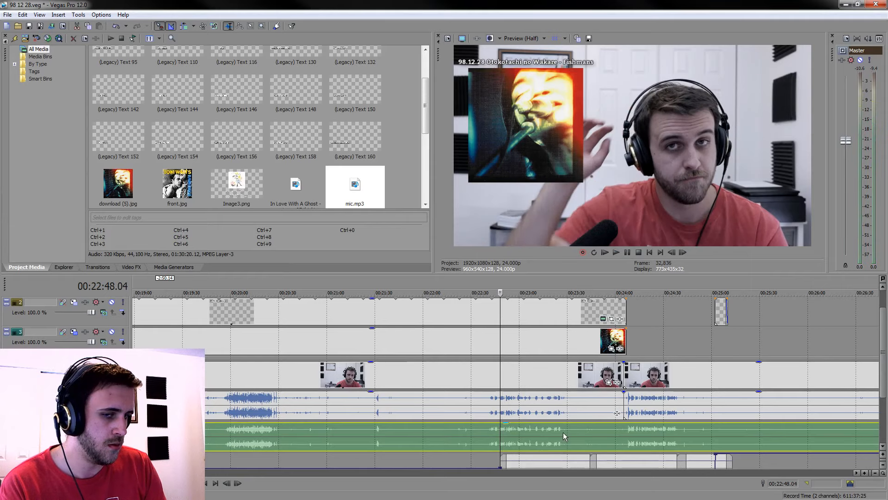
Split mic.mp3 in the silence at 00:23:25.21, trim one frame off the earlier part and shift the remainder one frame earlier to meet it
left_click(562, 432)
scroll(563, 432, "up", 10)
left_click(396, 433)
scroll(396, 433, "up", 3)
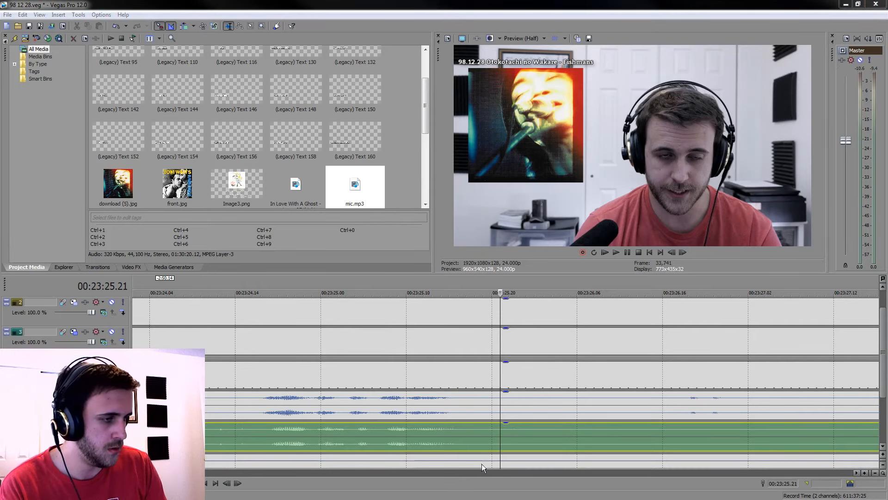
key("s")
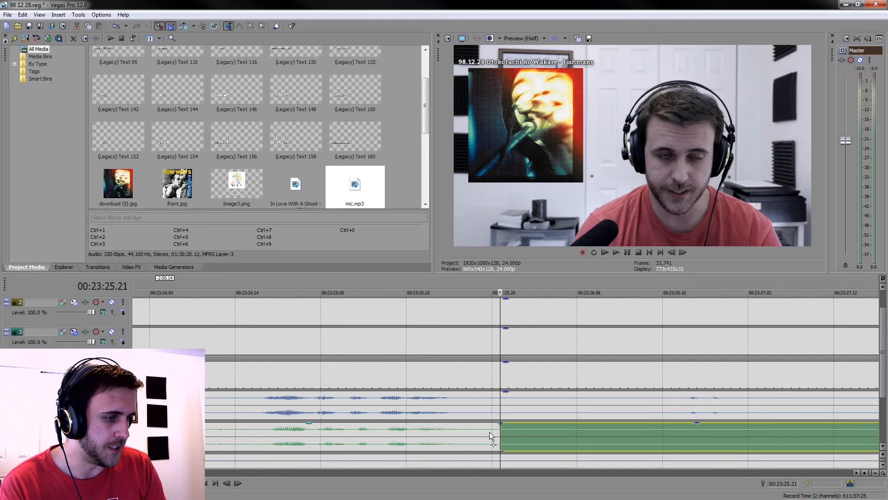
left_click(493, 433)
scroll(504, 435, "up", 5)
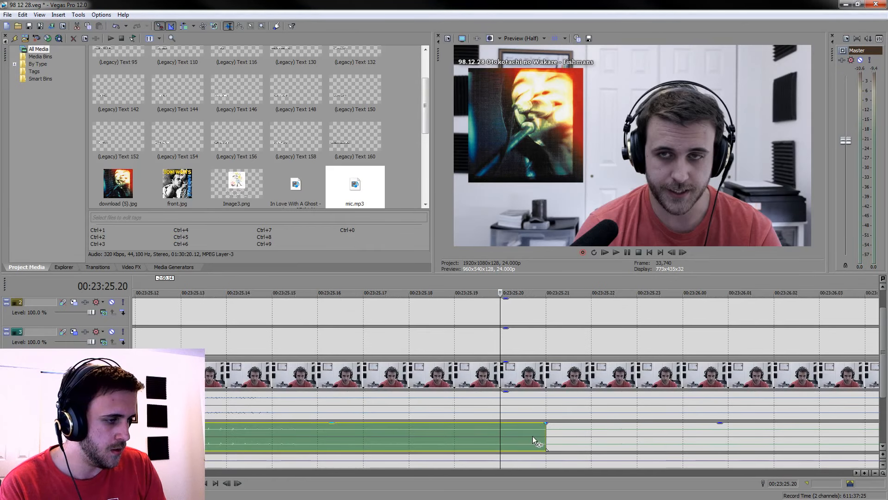
left_click_drag(545, 436, 507, 435)
left_click_drag(599, 442, 557, 439)
scroll(553, 437, "down", 5)
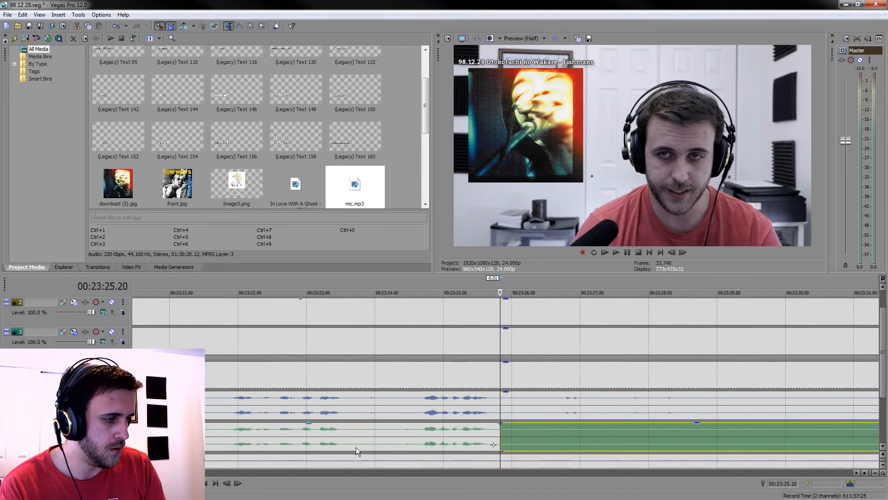
Play back the speech just before the 00:23:25.20 cut to check the microphone sync
left_click(421, 432)
key("space")
scroll(454, 436, "down", 10)
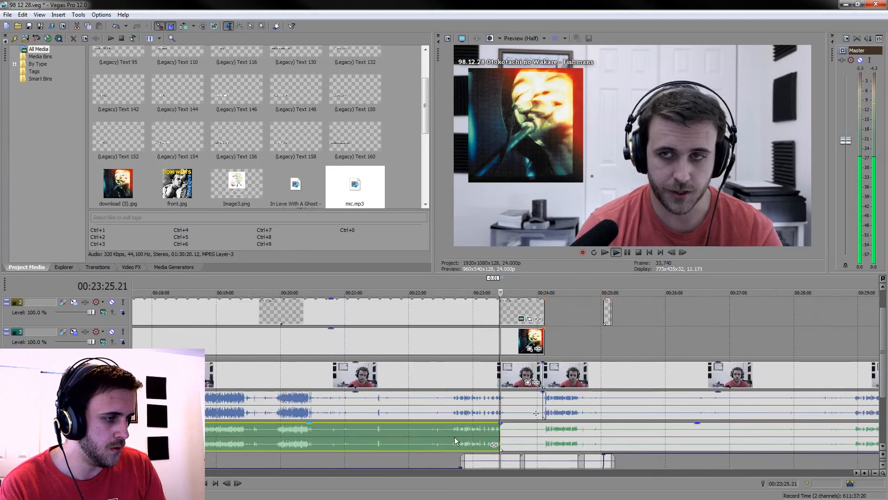
key("space")
Compare the mic.mp3 and camera audio waveforms around 00:36:58 and play that section to check for drift
left_click(430, 436)
scroll(434, 437, "up", 5)
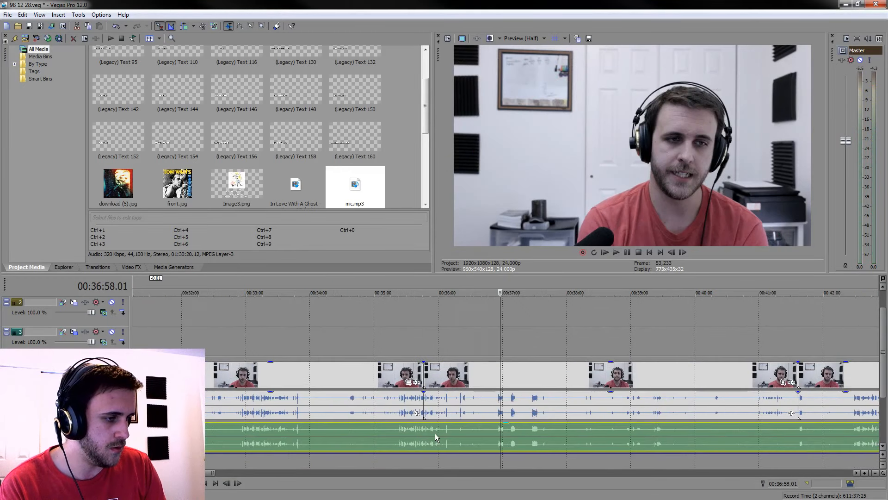
scroll(517, 443, "up", 4)
key("space")
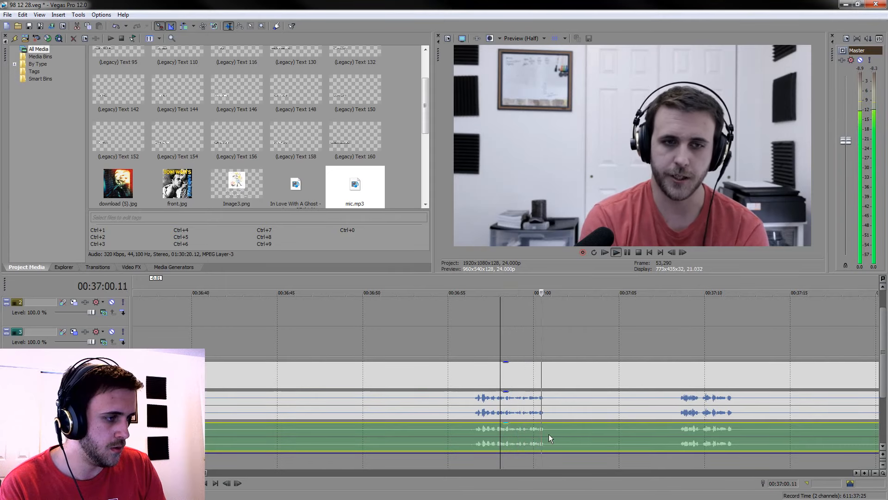
scroll(551, 434, "down", 3)
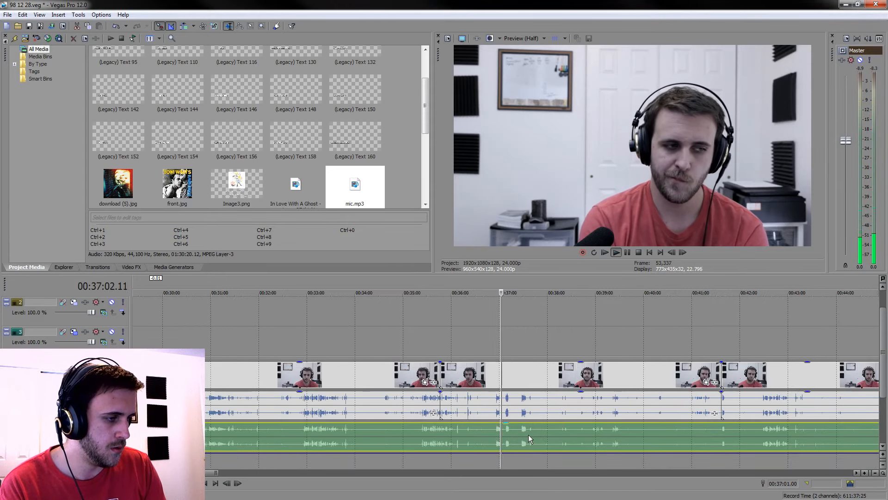
scroll(499, 434, "up", 2)
key("space")
Split mic.mp3 in the silence at 00:37:33.10, remove one frame before the cut and pull the remaining audio one frame earlier
left_click(467, 431)
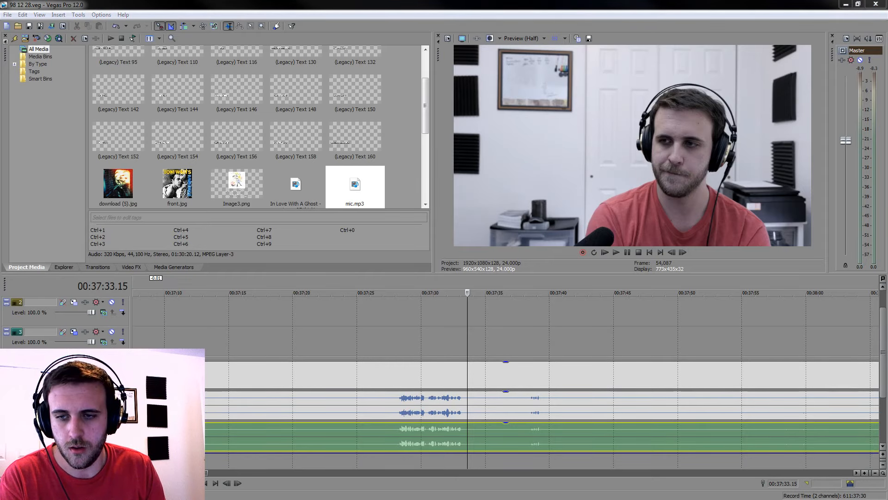
left_click(465, 432)
scroll(468, 432, "up", 5)
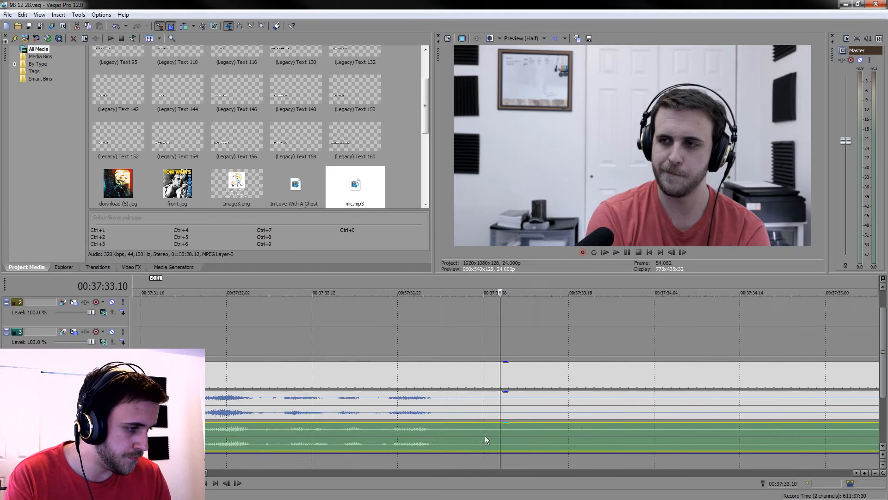
key("s")
scroll(484, 441, "up", 3)
left_click(461, 434)
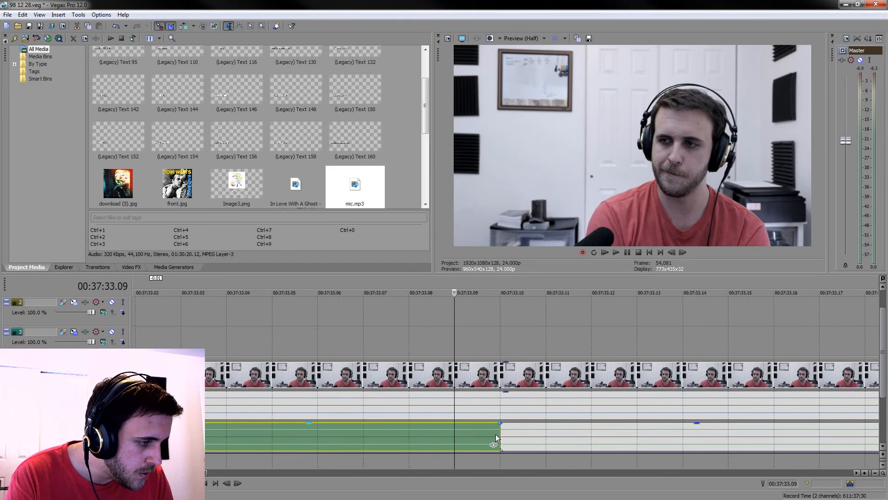
left_click_drag(498, 432, 453, 432)
left_click(537, 435)
left_click_drag(536, 435, 481, 436)
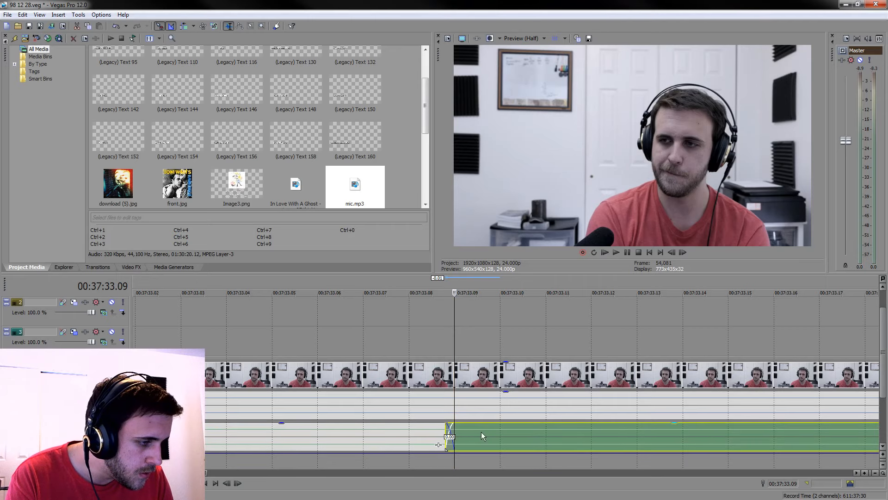
scroll(470, 411, "down", 10)
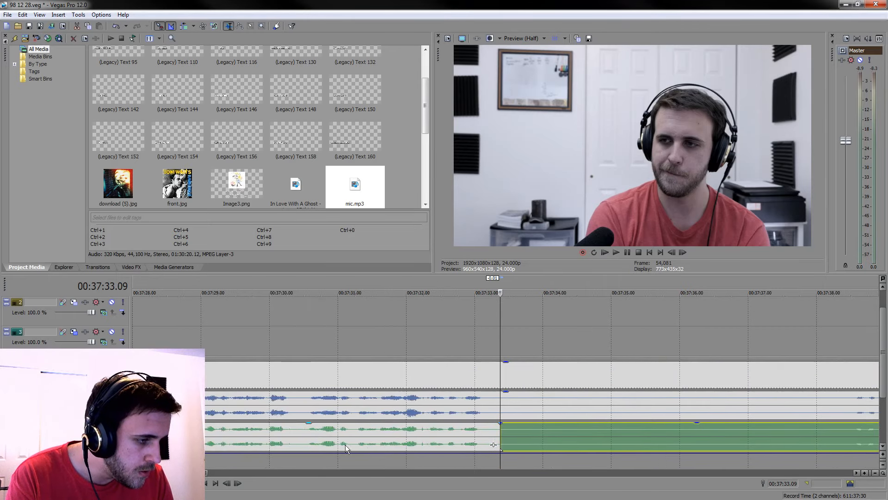
Play back from 00:37:28.04 to check the sync around the cut at 00:37:33.09
left_click(366, 430)
key("space")
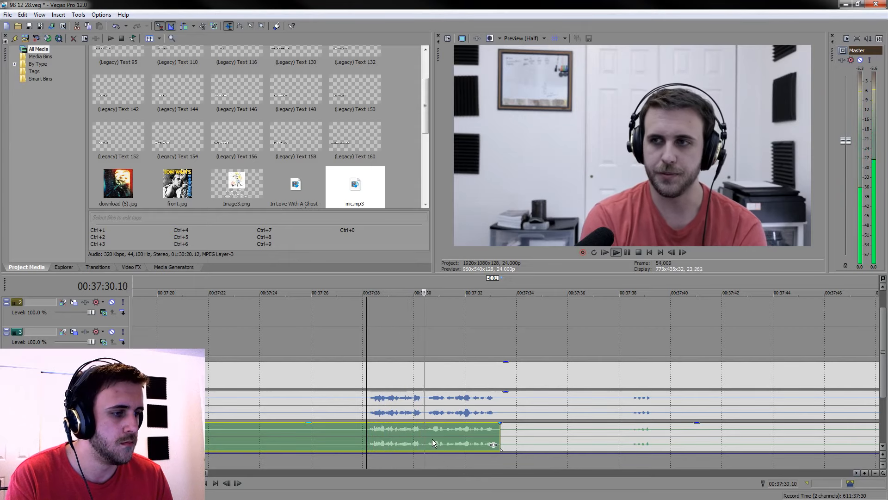
scroll(439, 437, "down", 8)
key("space")
scroll(540, 423, "down", 10)
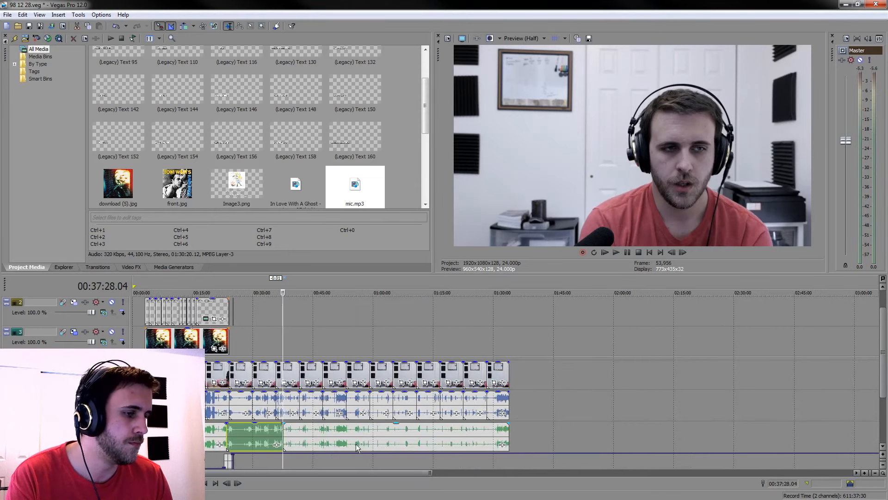
Split mic.mp3 at 00:53:26.11, shorten the earlier part by one frame and move the rest one frame earlier to close the gap
left_click(342, 435)
scroll(343, 434, "up", 8)
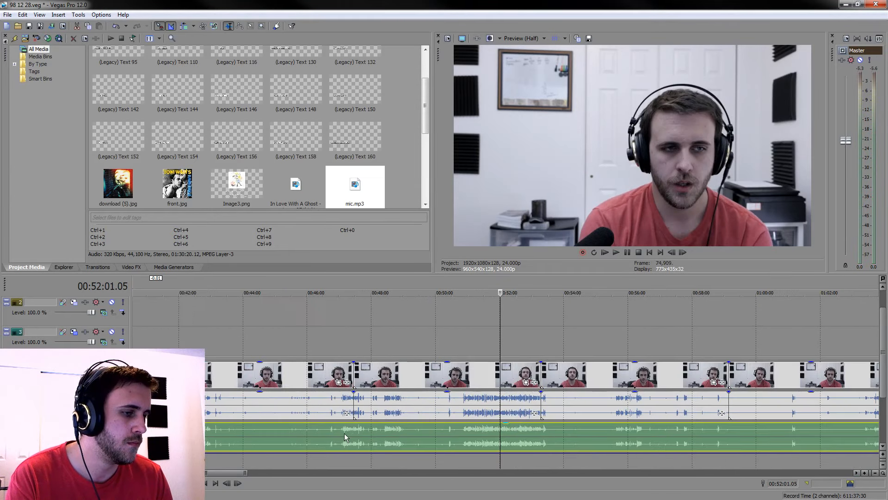
left_click(546, 431)
scroll(545, 431, "up", 10)
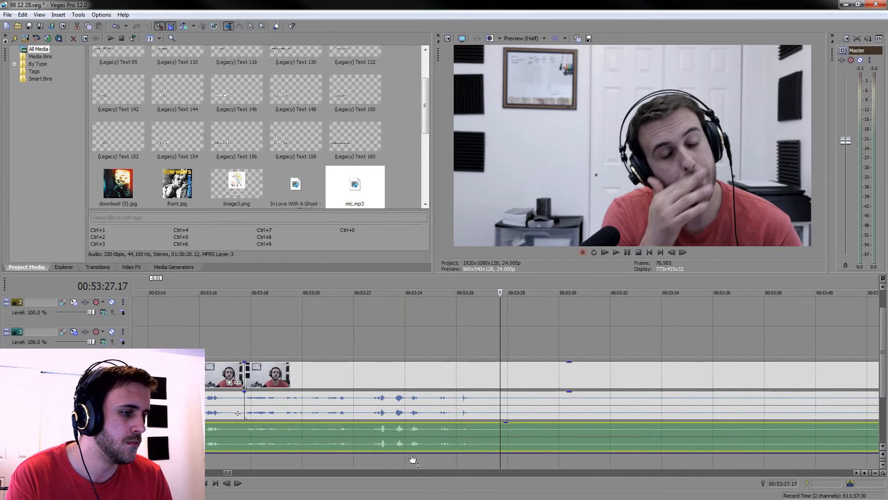
left_click(467, 429)
scroll(468, 430, "up", 12)
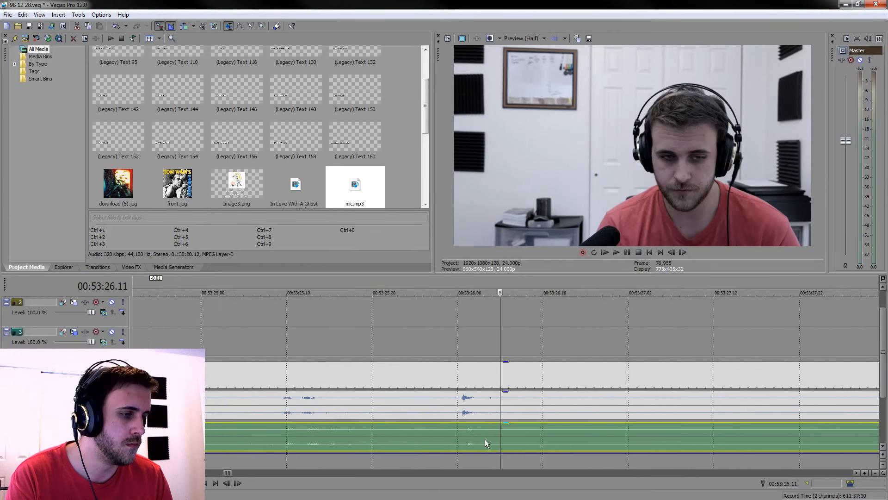
key("s")
left_click(440, 433)
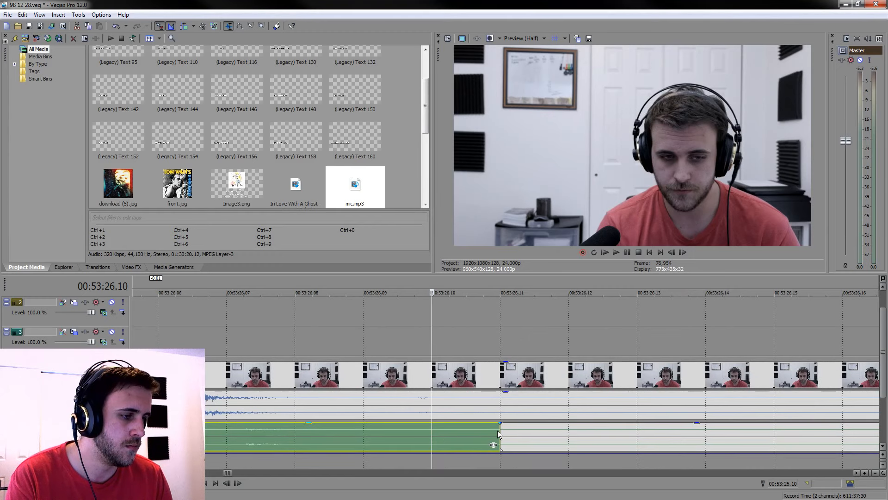
left_click_drag(499, 434, 432, 434)
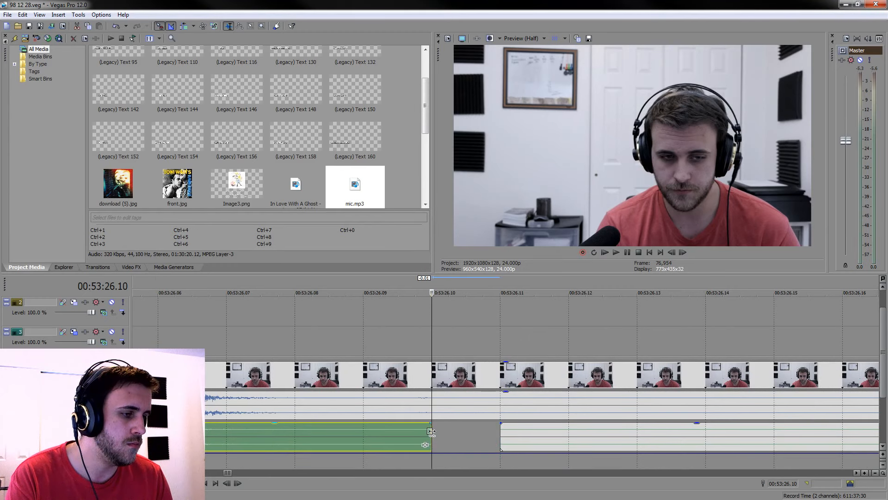
left_click_drag(551, 435, 486, 435)
scroll(487, 435, "down", 10)
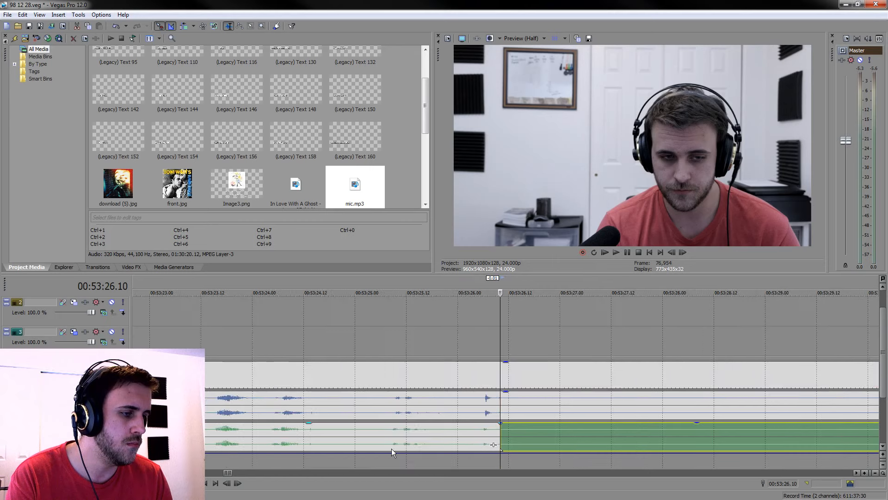
Play back from 00:53:23.01 to check the microphone sync near the 00:53:26.10 cut
left_click(414, 439)
key("space")
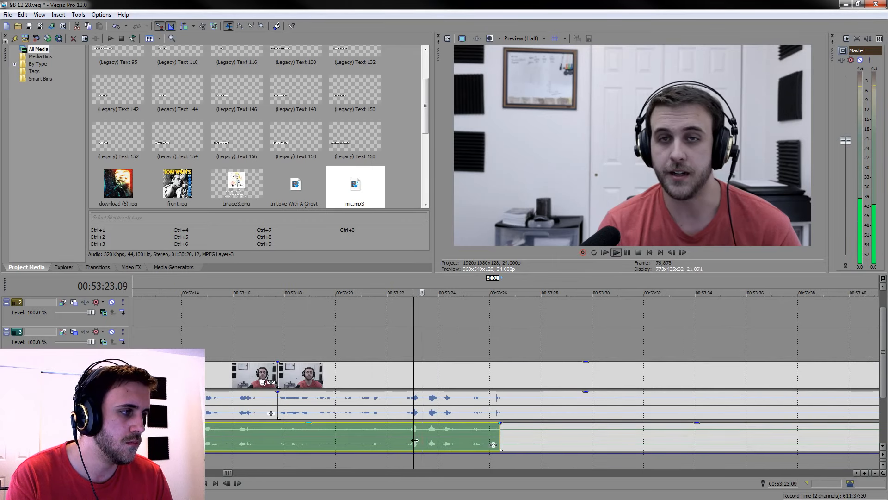
scroll(418, 440, "down", 8)
key("space")
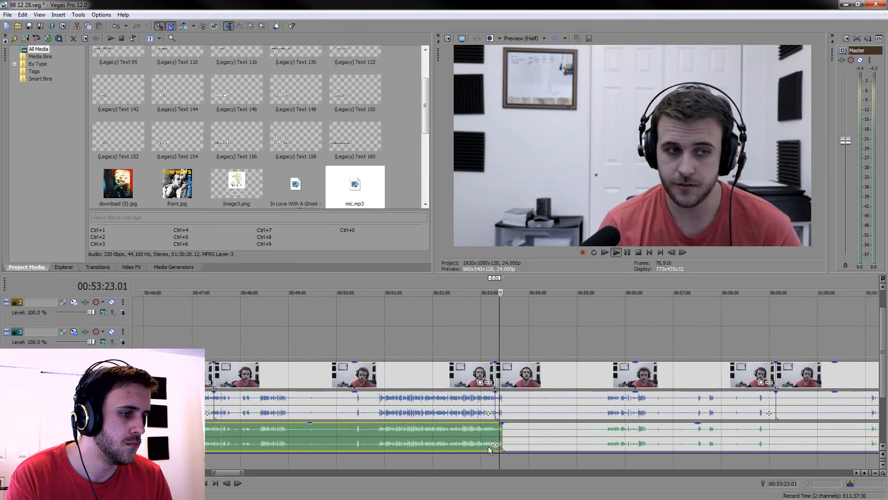
scroll(488, 446, "down", 5)
Play back the speech around 01:11:30 and inspect both waveforms there for microphone drift
left_click(275, 438)
scroll(275, 438, "up", 14)
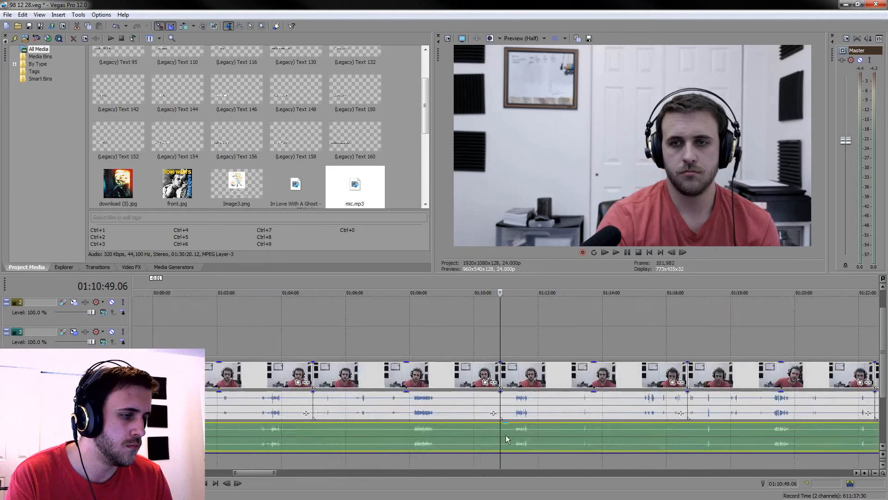
left_click(674, 441)
key("space")
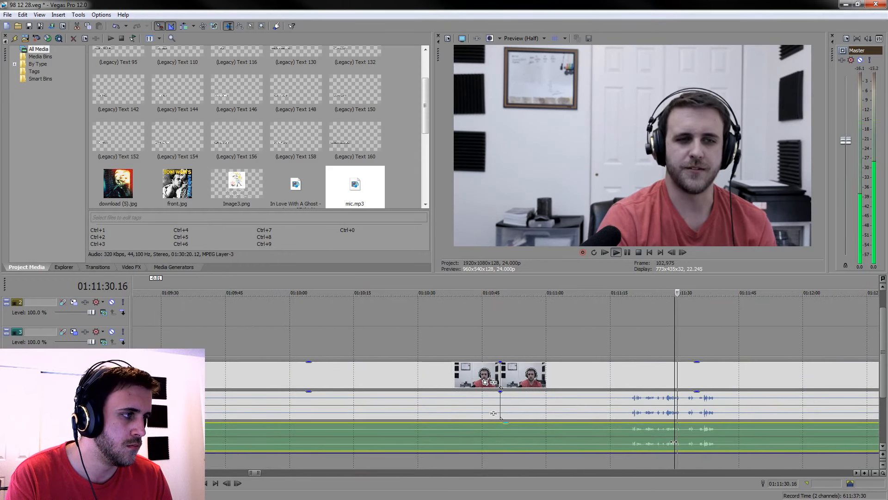
scroll(700, 438, "up", 10)
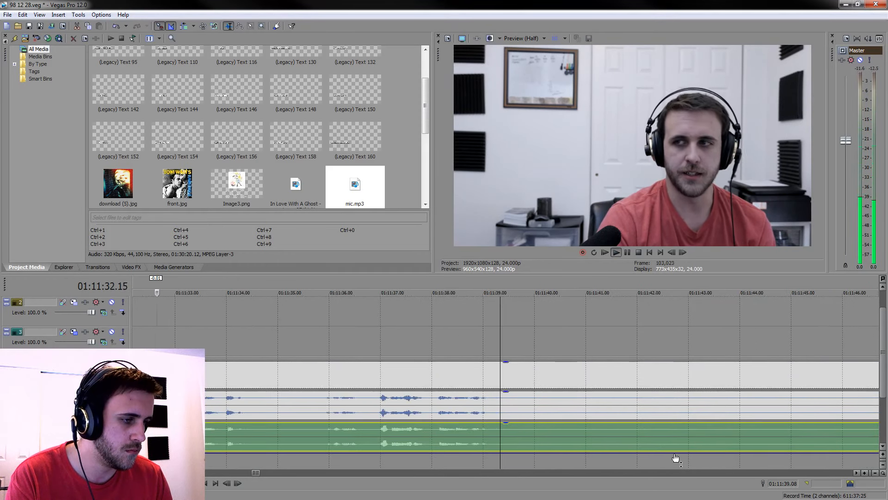
scroll(518, 446, "down", 8)
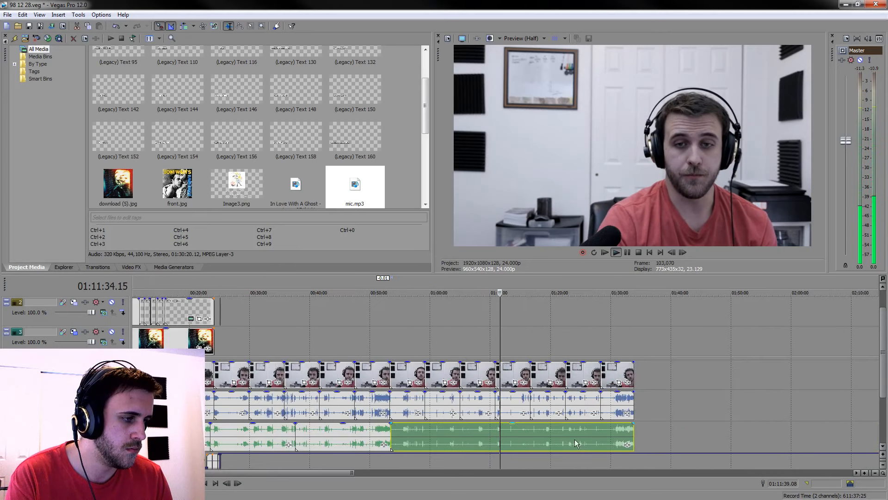
Try to split mic.mp3 at 01:19:38.14, trim the earlier part back to 01:19:38.08 and move the rest earlier to meet it
scroll(549, 435, "up", 6)
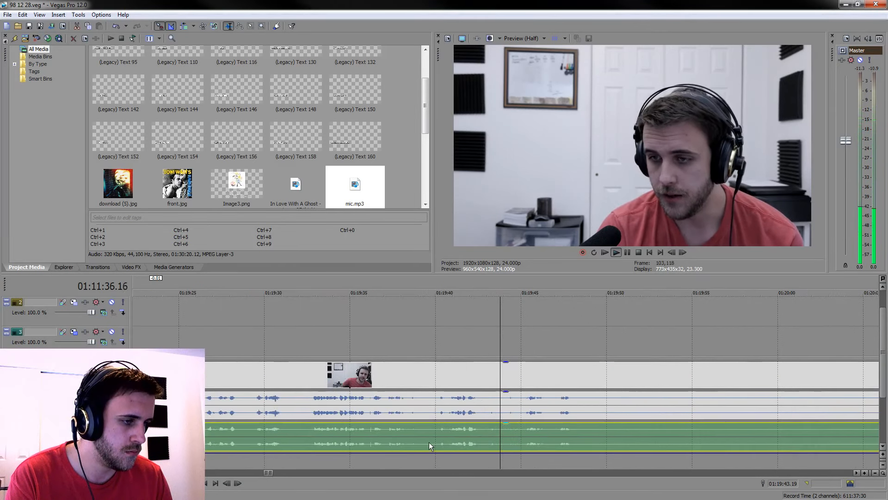
key("space")
key("Return")
scroll(372, 437, "up", 8)
key("s")
left_click(449, 440)
left_click_drag(500, 439, 450, 439)
left_click_drag(566, 441, 518, 437)
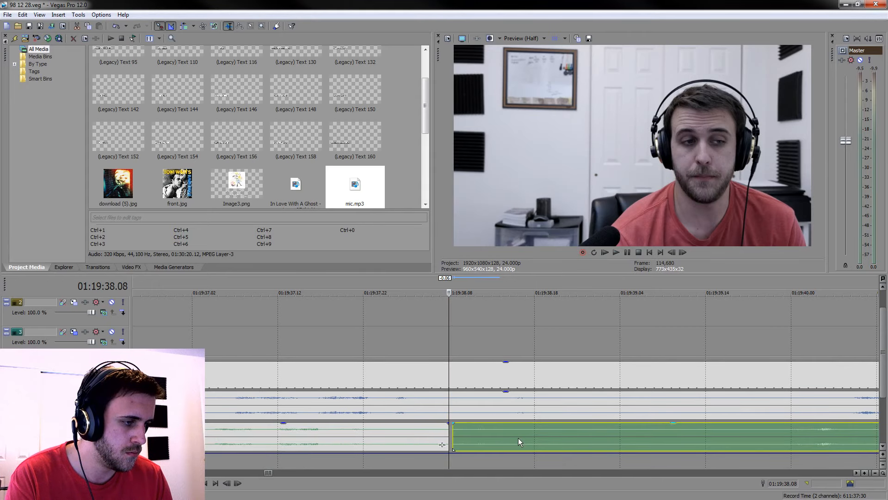
scroll(518, 435, "down", 8)
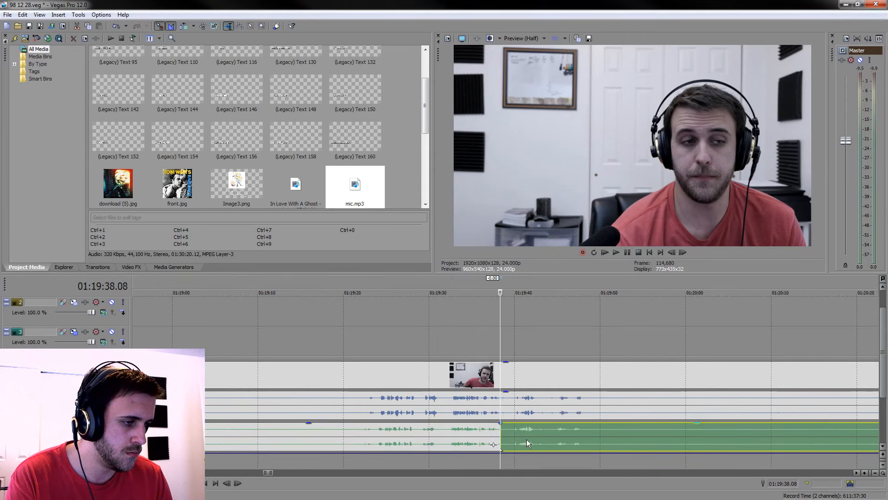
Play back from 01:19:34.20 to check the microphone sync and inspect the join between the mic.mp3 parts at 01:19:38.08
left_click(470, 442)
key("space")
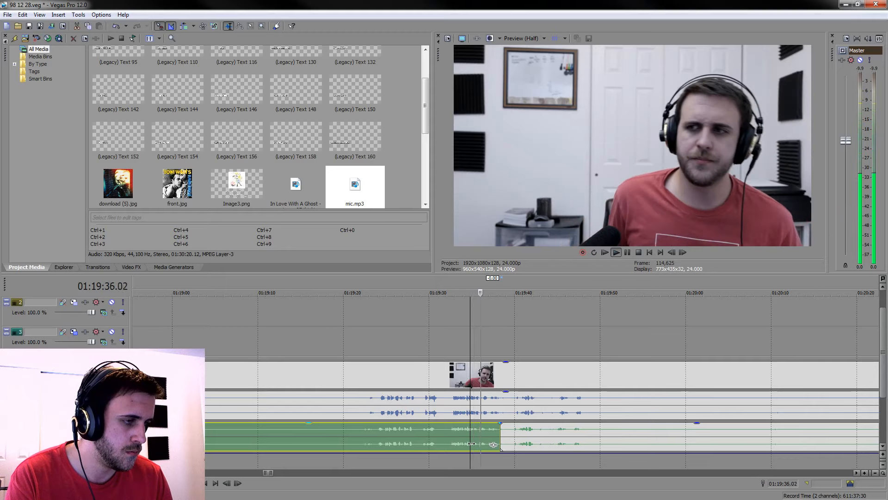
key("space")
scroll(529, 440, "up", 8)
left_click(742, 436)
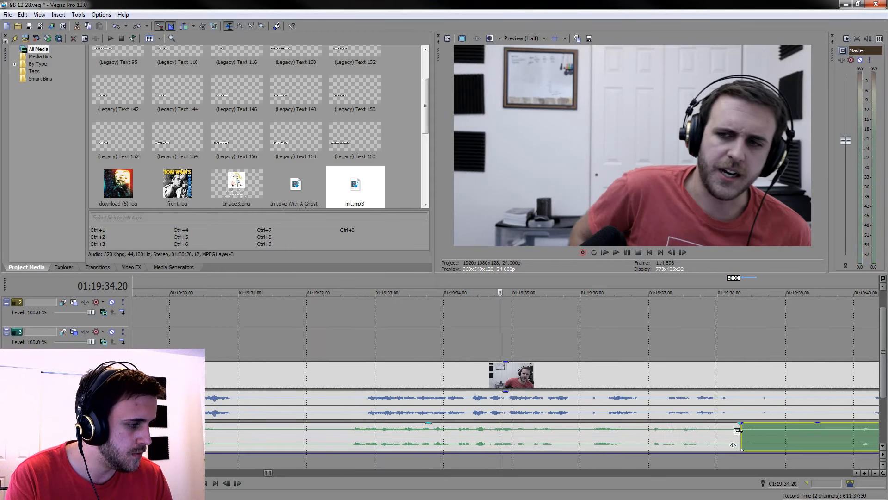
left_click(734, 435)
scroll(731, 439, "up", 15)
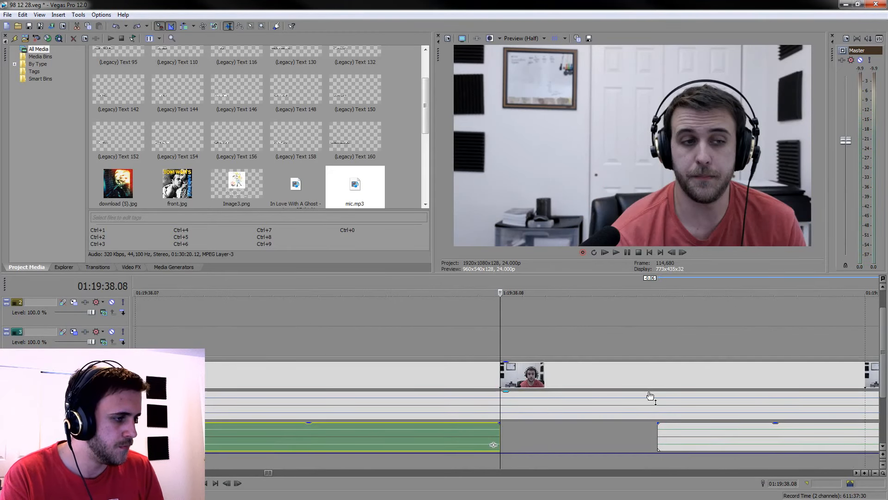
scroll(634, 447, "down", 3)
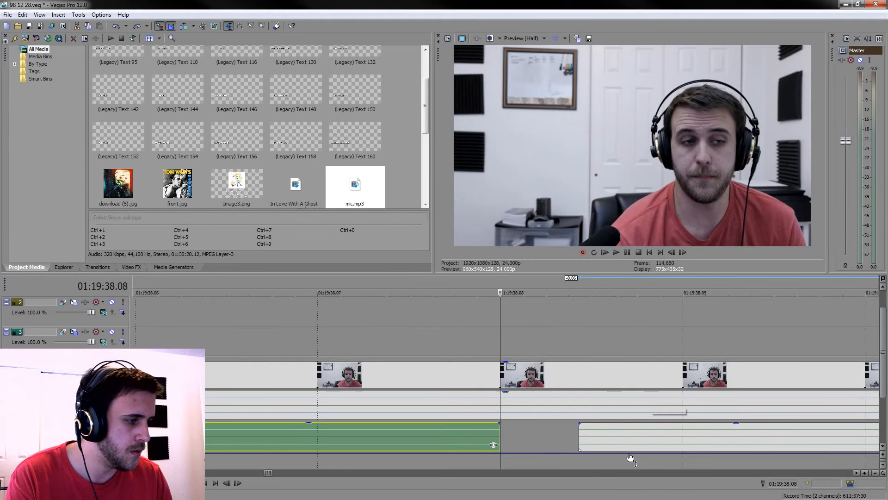
Undo the move, the trim and the split made in mic.mp3 around 01:19:38
key("ctrl+z")
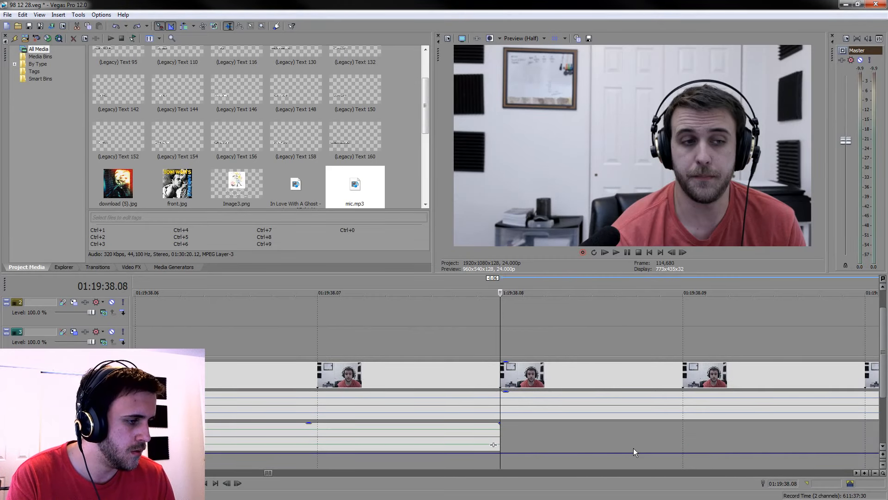
scroll(632, 441, "down", 2)
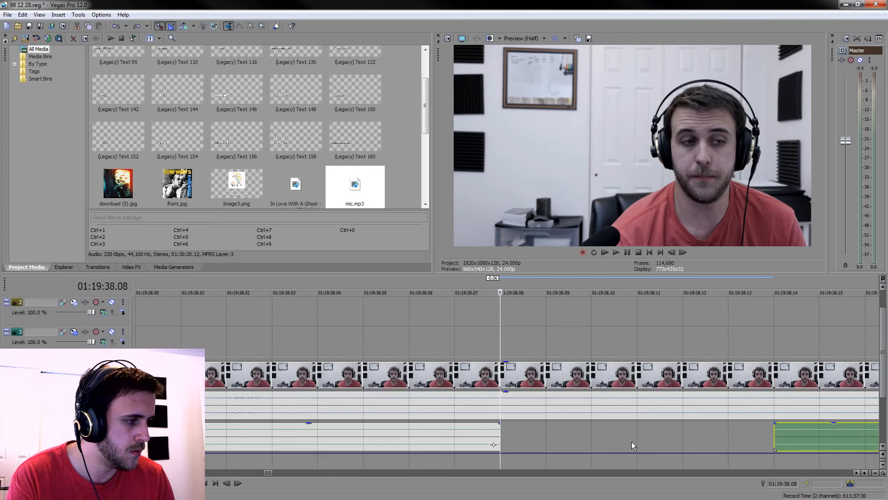
key("ctrl+z")
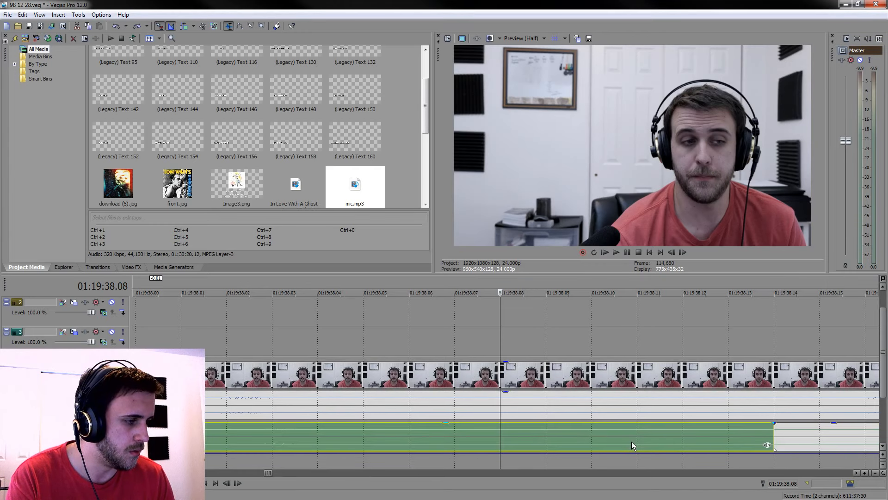
scroll(633, 444, "down", 3)
scroll(636, 451, "up", 3)
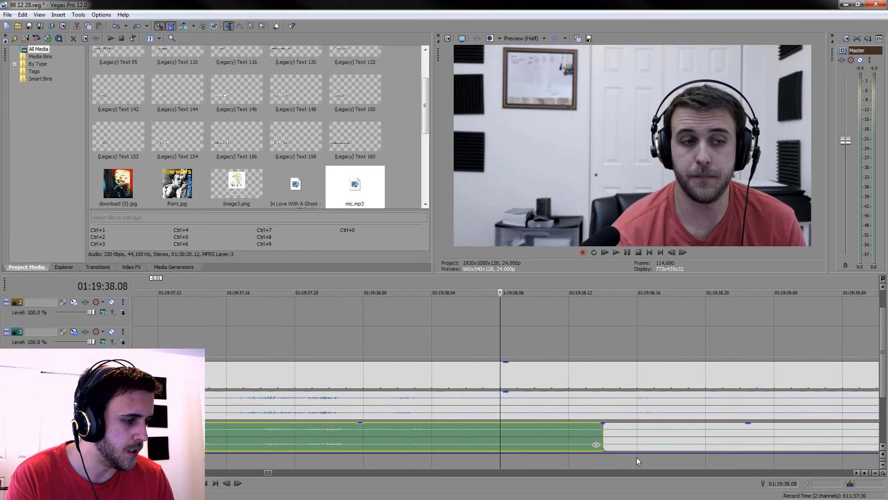
key("ctrl+z")
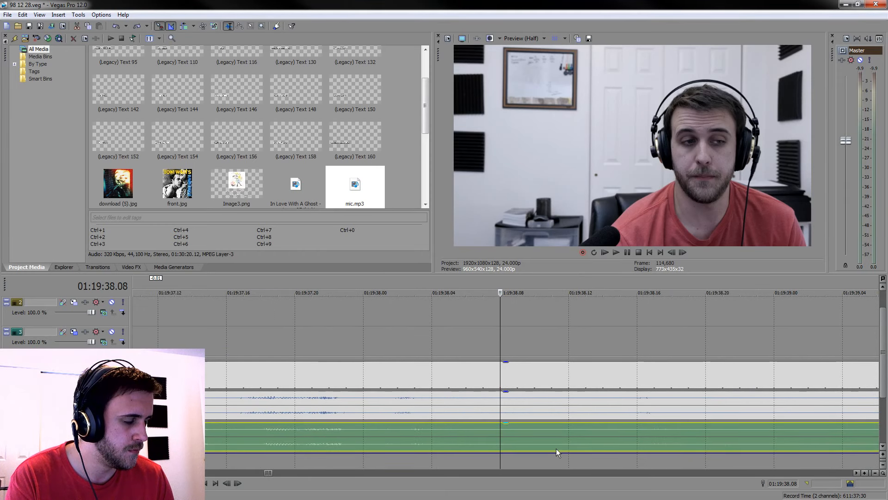
Split mic.mp3 at 01:19:38.08
key("s")
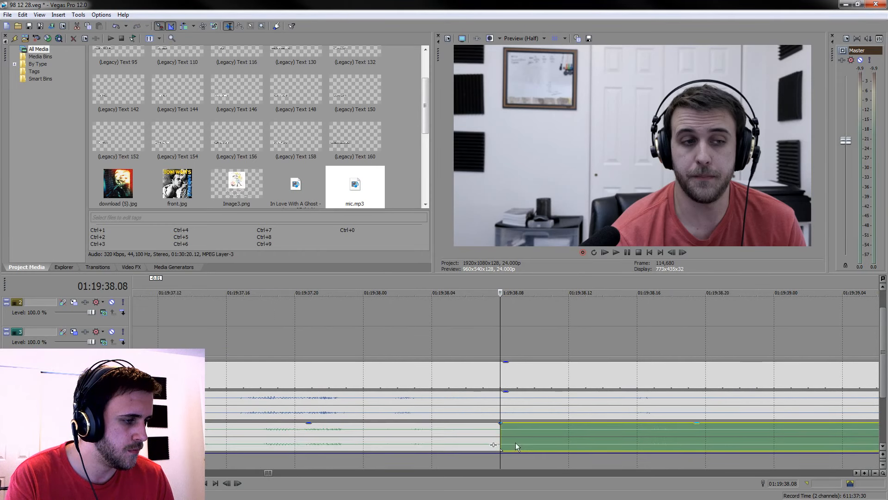
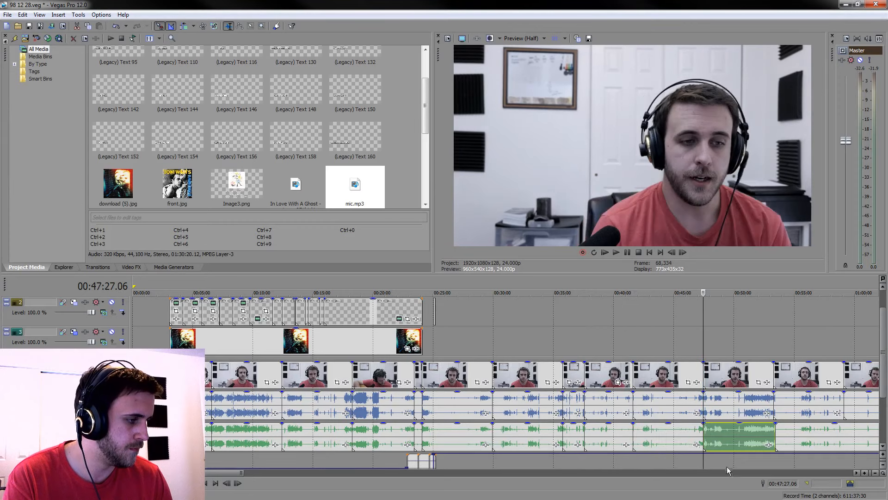
Split mic.mp3 at the three consecutive camera clip boundaries from 00:53:26.10 through 01:04:58.18
left_click(739, 473)
left_click(739, 473)
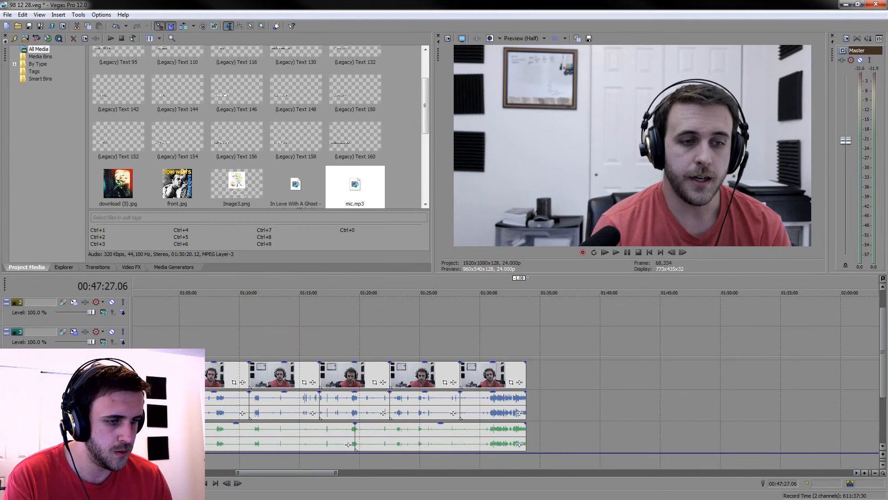
left_click(222, 473)
left_click(410, 416)
scroll(479, 429, "up", 10)
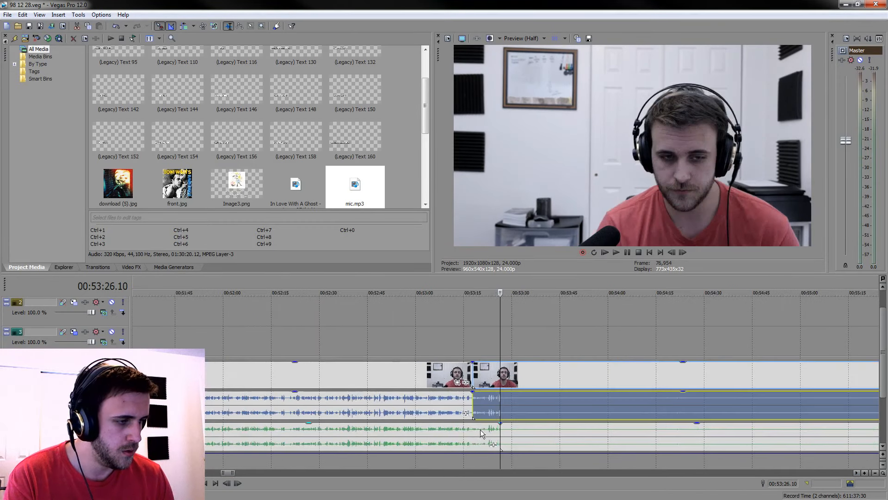
key("s")
scroll(529, 461, "down", 9)
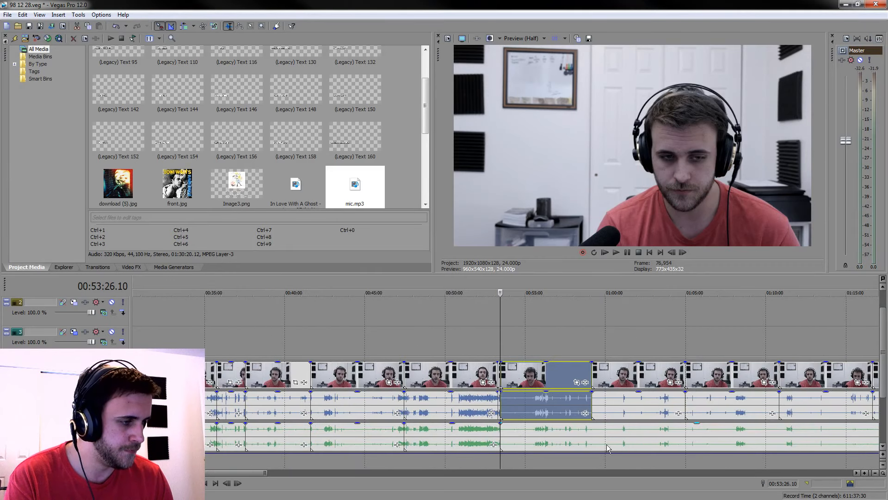
left_click(591, 429)
key("s")
left_click(689, 431)
key("s")
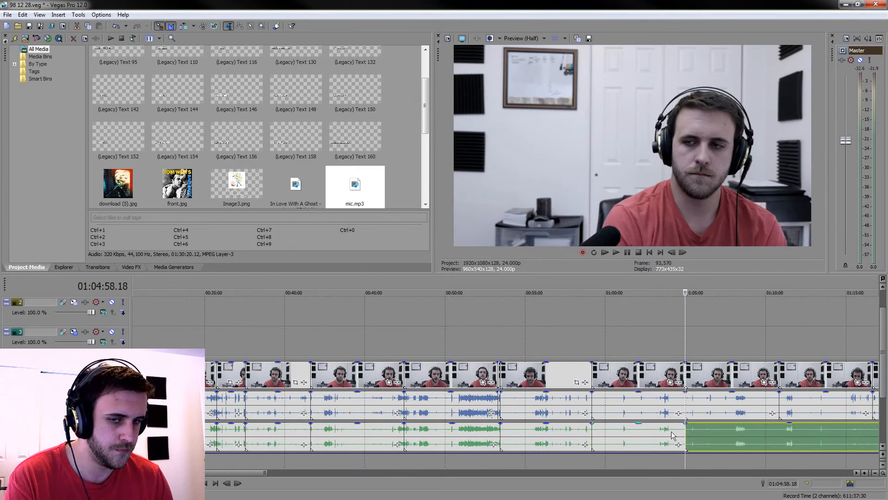
Split mic.mp3 at each remaining camera clip boundary after 01:04:58.18, including 01:22:30.06 and the start of the last clip
scroll(672, 435, "down", 2)
left_click(571, 434)
key("s")
left_click(641, 436)
key("s")
left_click(676, 416)
key("s")
left_click(711, 431)
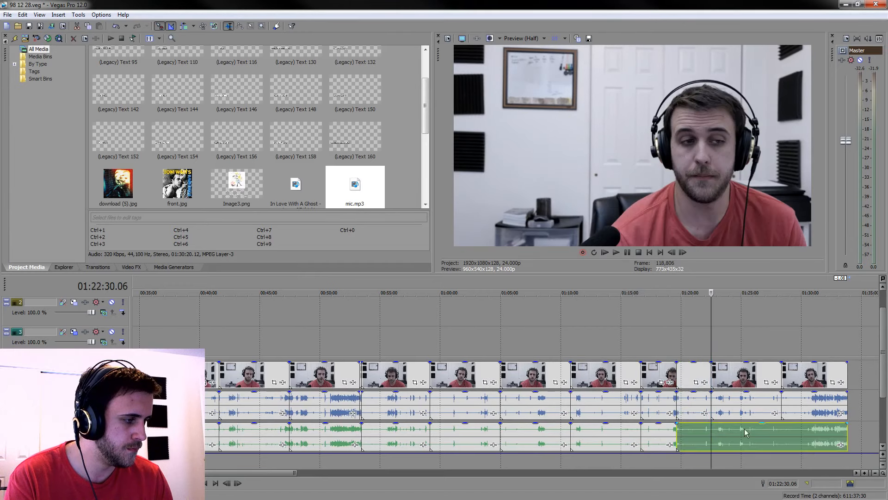
key("s")
left_click(782, 434)
scroll(780, 433, "down", 6)
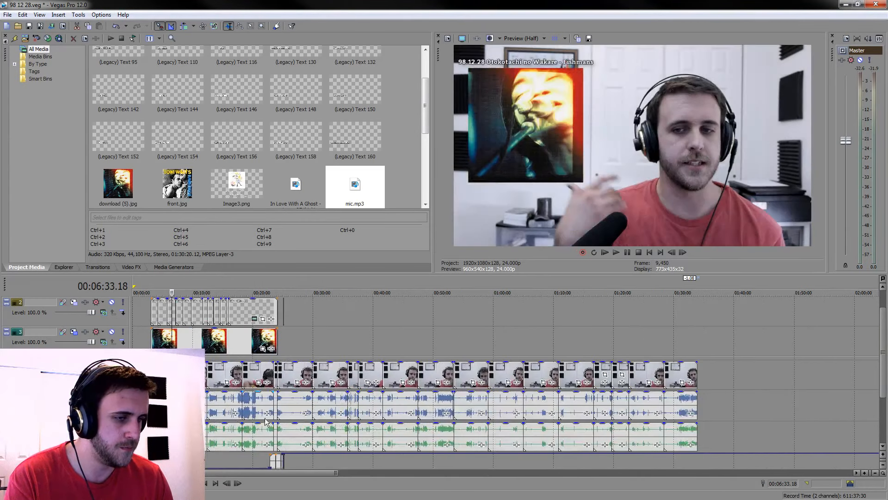
Delete all of the camera's own audio clips from the track beneath the footage
left_click(687, 410, "shift")
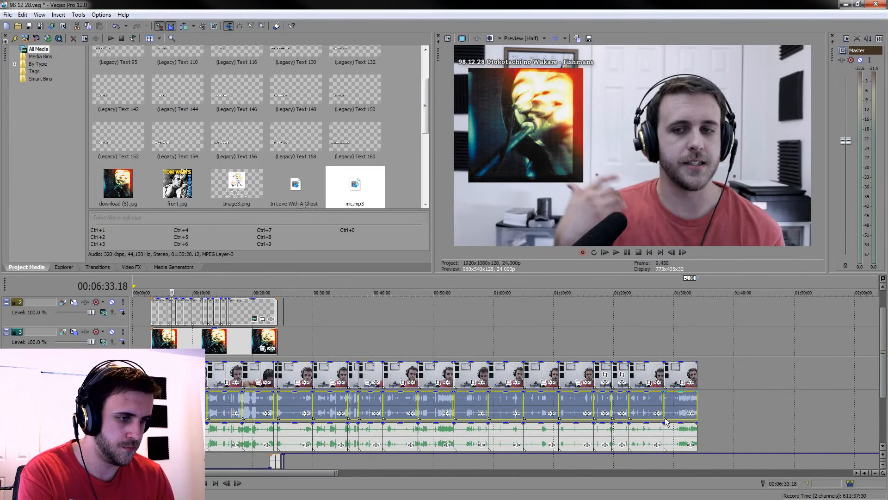
key("Delete")
key("Delete")
Move all the mic.mp3 parts together up onto the emptied camera audio track, keeping their timing
left_click(156, 436)
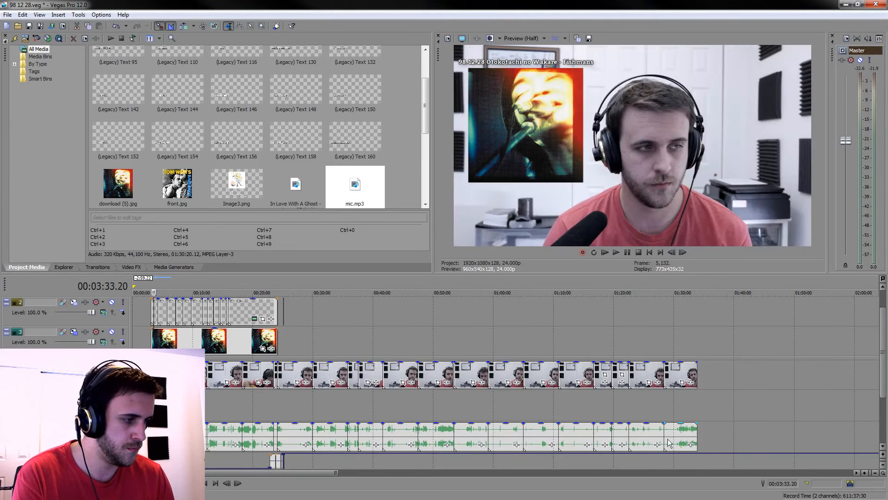
left_click(675, 434, "shift")
scroll(276, 403, "up", 10)
scroll(481, 450, "up", 10)
left_click_drag(529, 441, 526, 400)
scroll(541, 436, "down", 3)
scroll(521, 416, "down", 10)
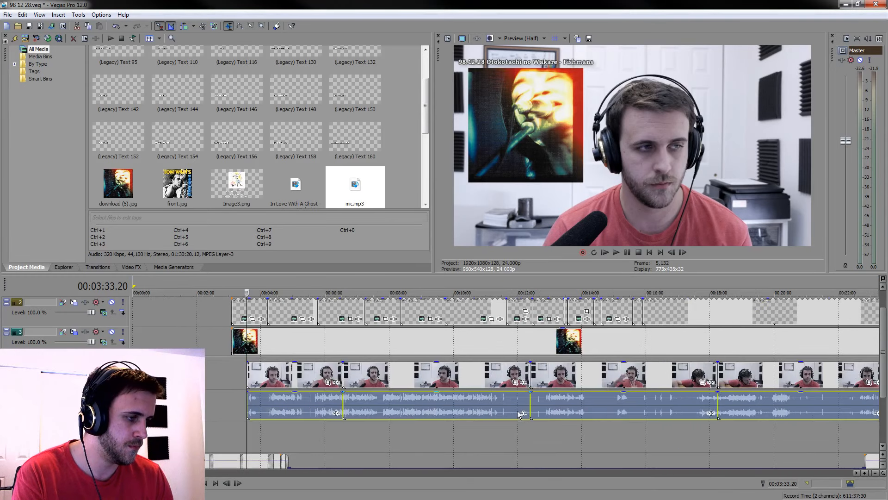
right_click(95, 353)
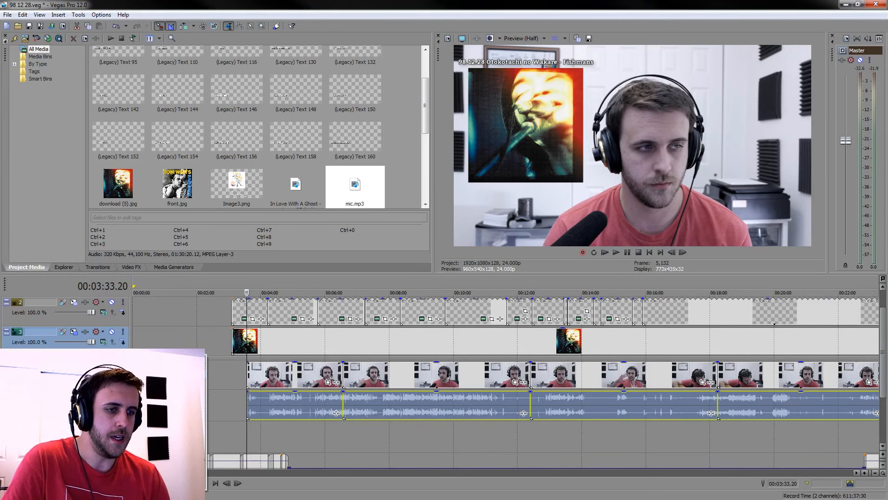
left_click(128, 398)
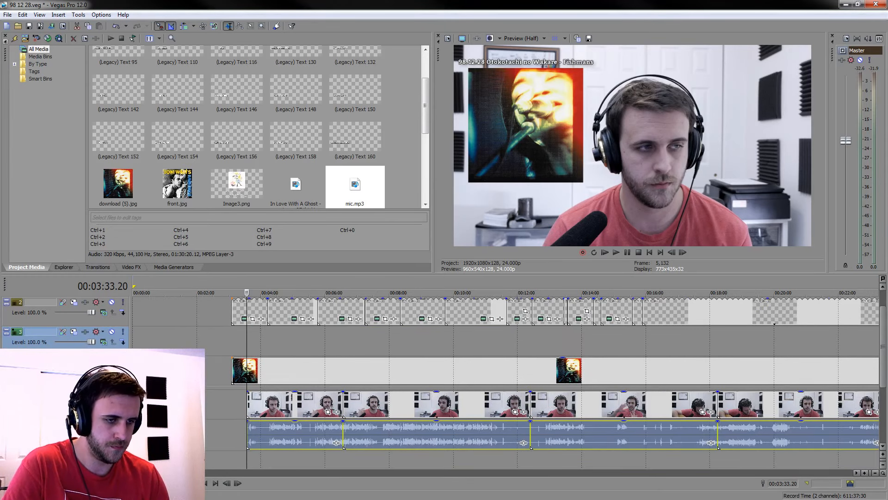
key("Delete")
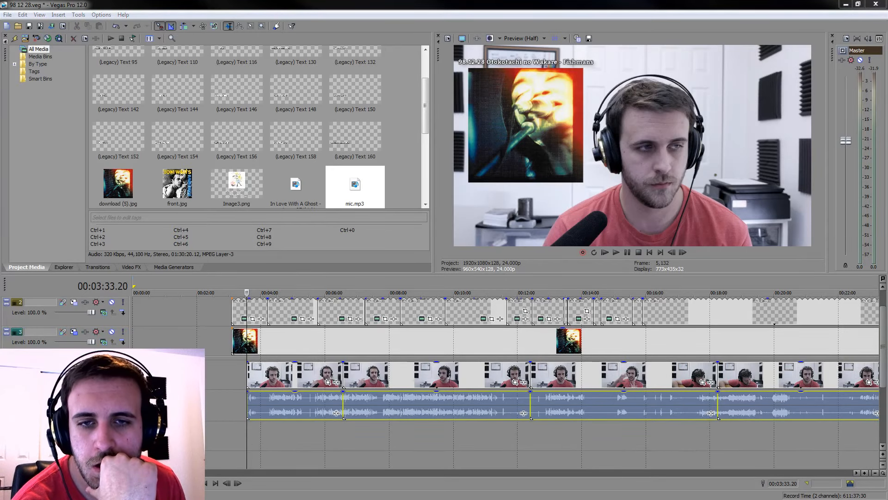
left_click_drag(292, 441, 252, 433)
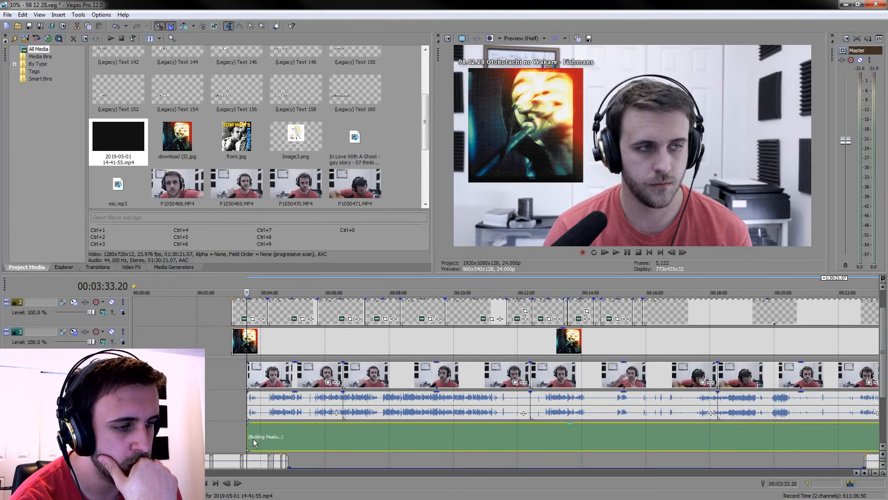
scroll(259, 443, "up", 5)
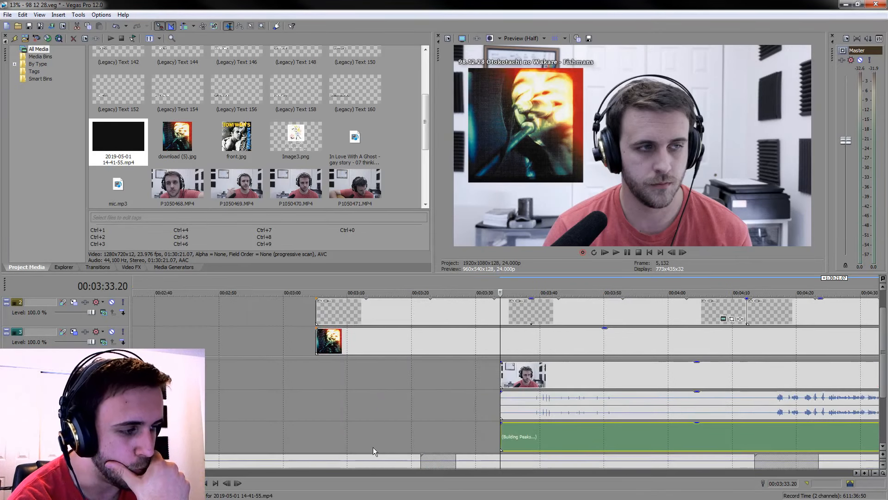
left_click(568, 443)
scroll(570, 438, "up", 4)
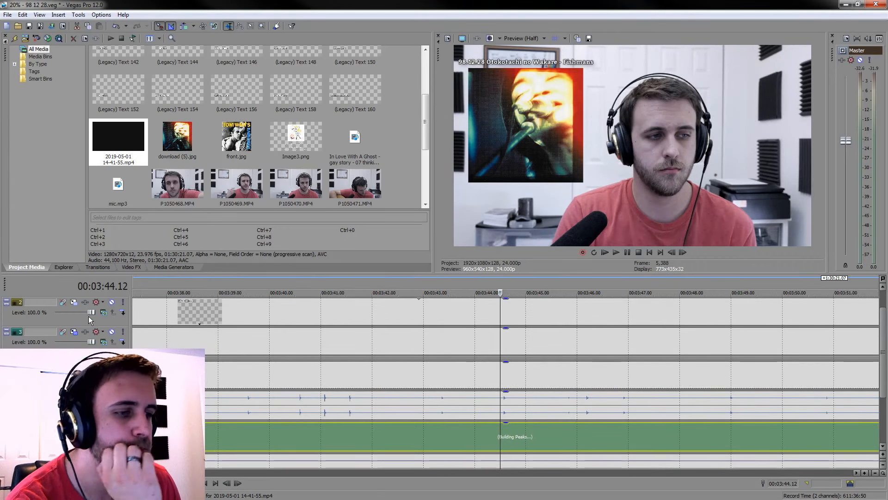
scroll(264, 395, "down", 6)
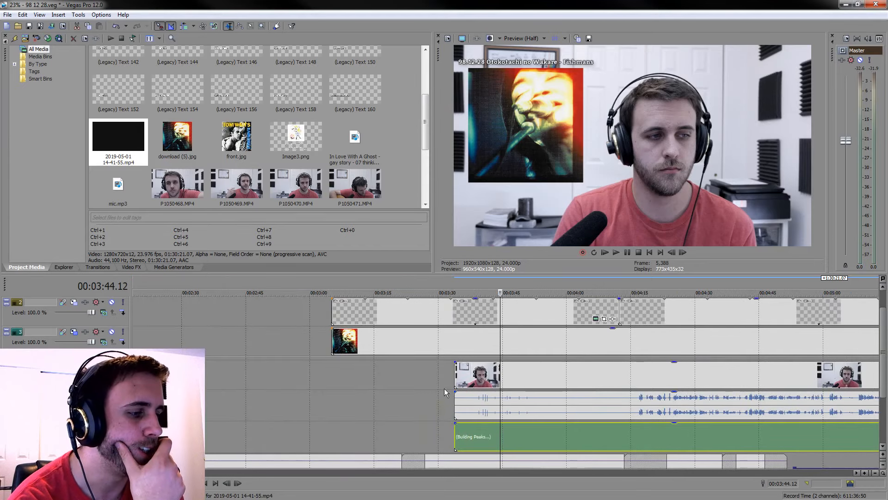
Set the first camera clip, P1050468, to Disable resample in its video event properties
left_click(648, 374)
scroll(648, 373, "down", 3)
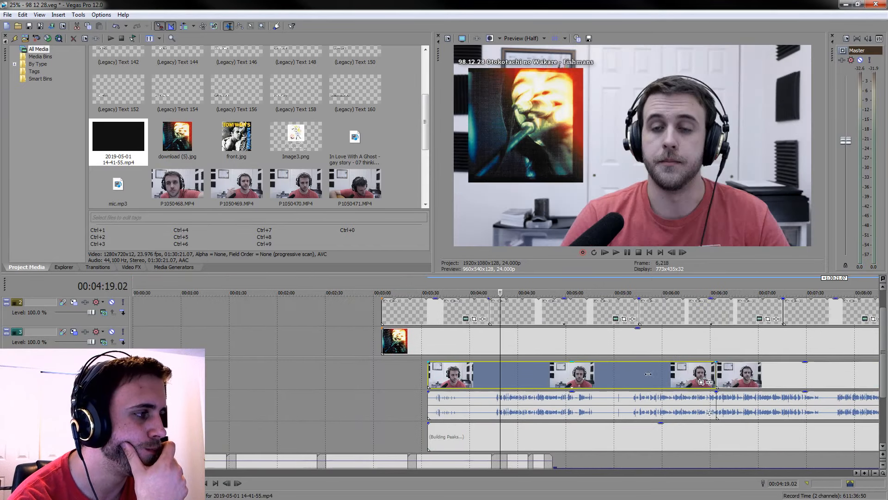
scroll(648, 374, "up", 3)
scroll(576, 379, "down", 5)
left_click(511, 379)
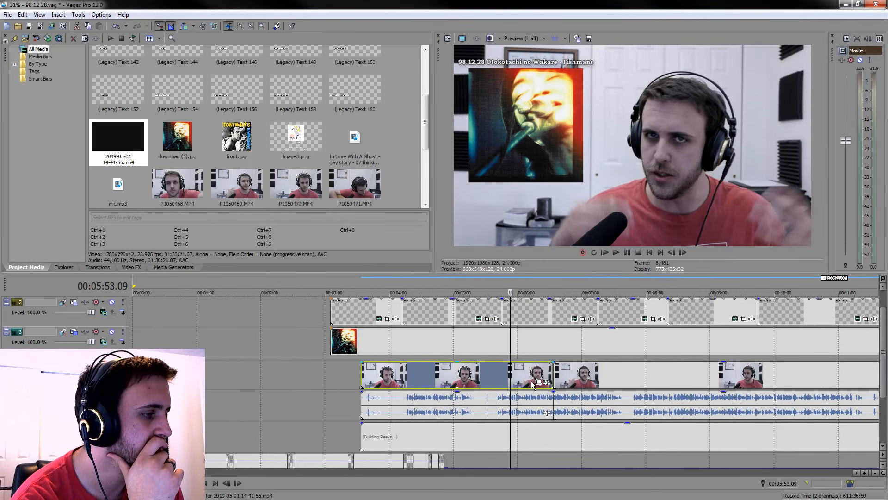
right_click(533, 382)
left_click(540, 376)
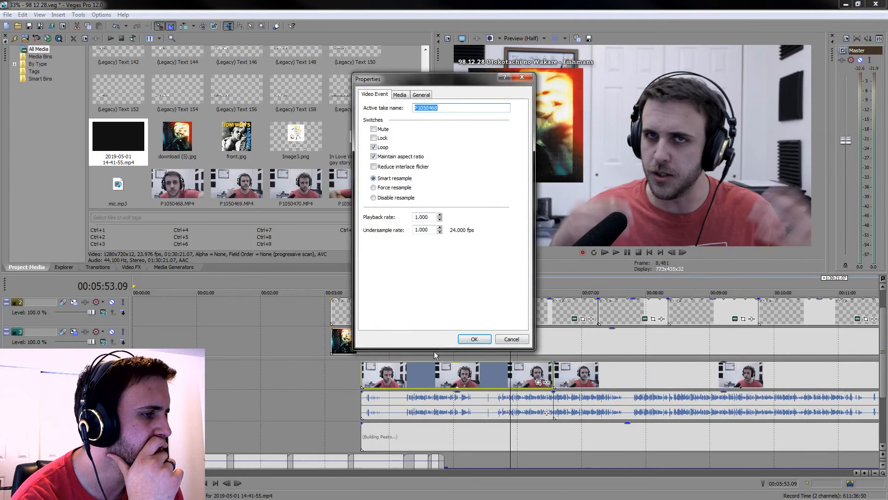
left_click(412, 199)
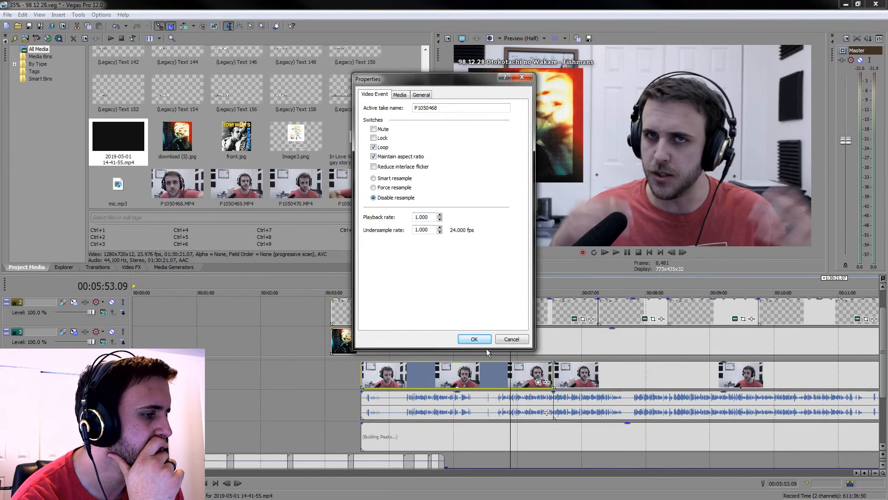
left_click(485, 340)
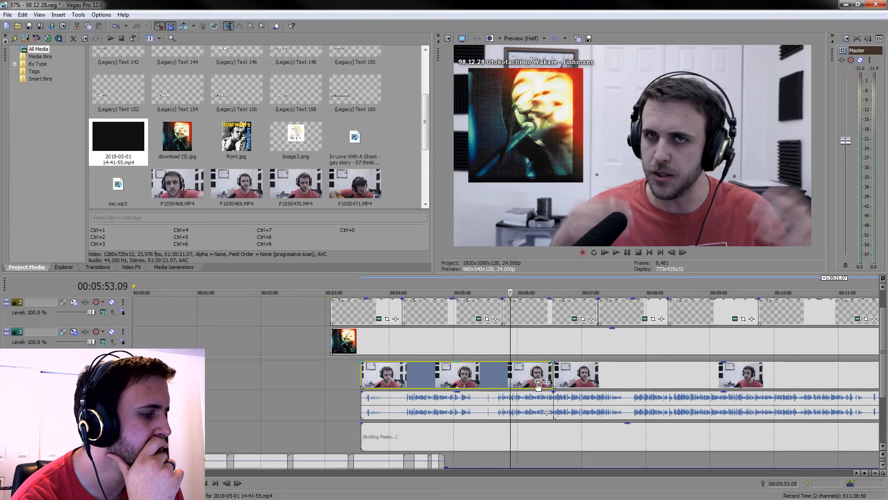
left_click(538, 382)
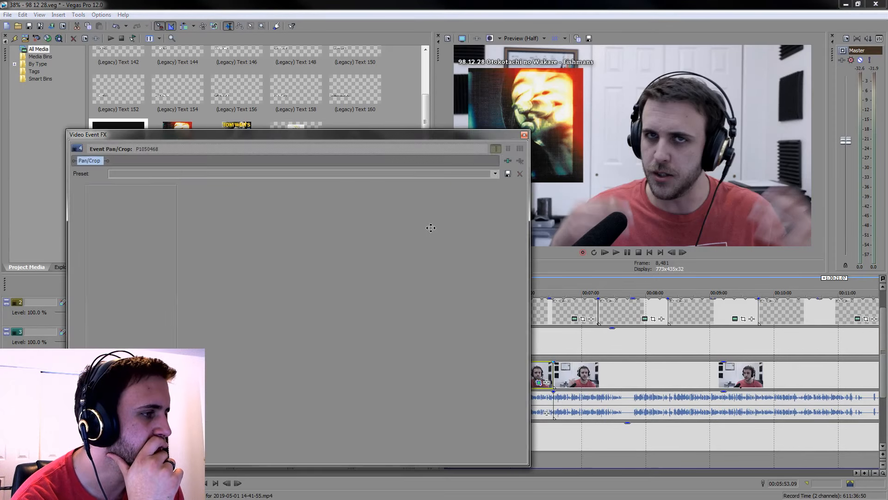
left_click(525, 135)
left_click(528, 384)
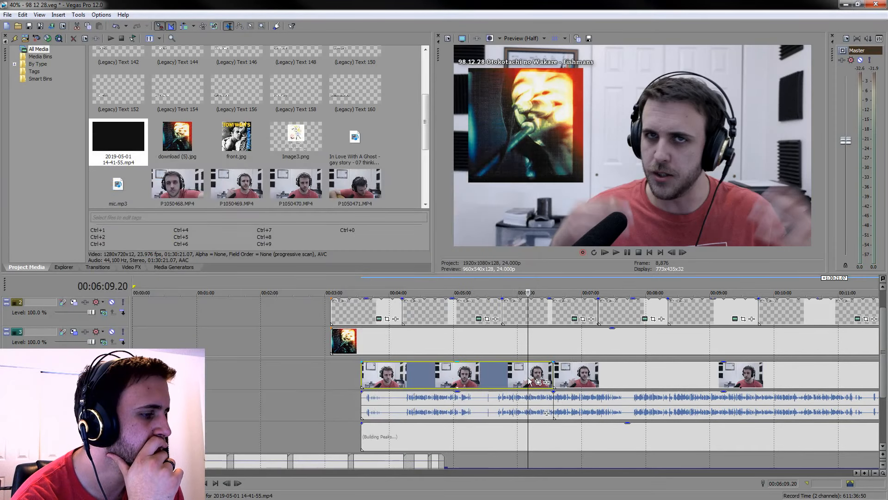
left_click(538, 382)
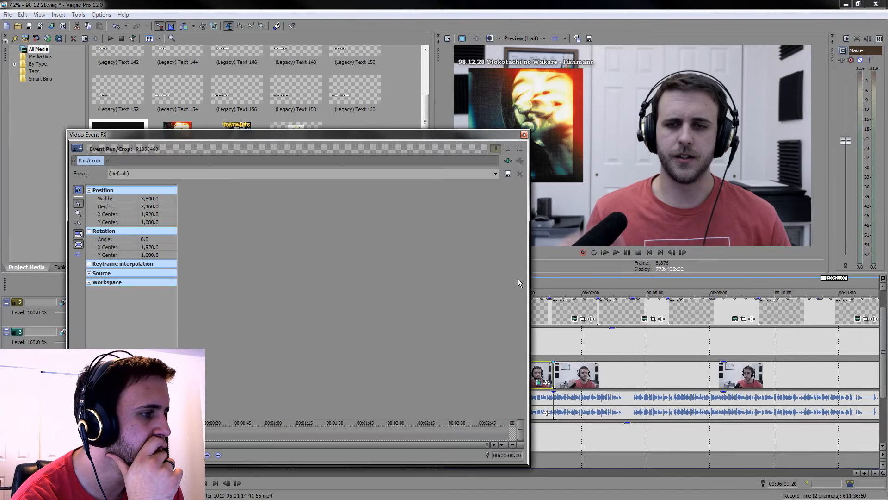
left_click(525, 135)
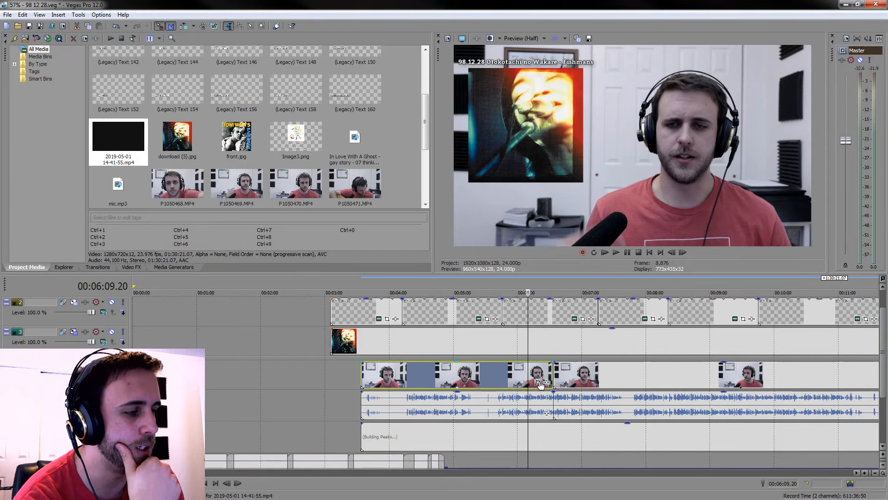
Apply the "crooked" Pan/Crop preset to the first camera clip, P1050468
left_click(539, 383)
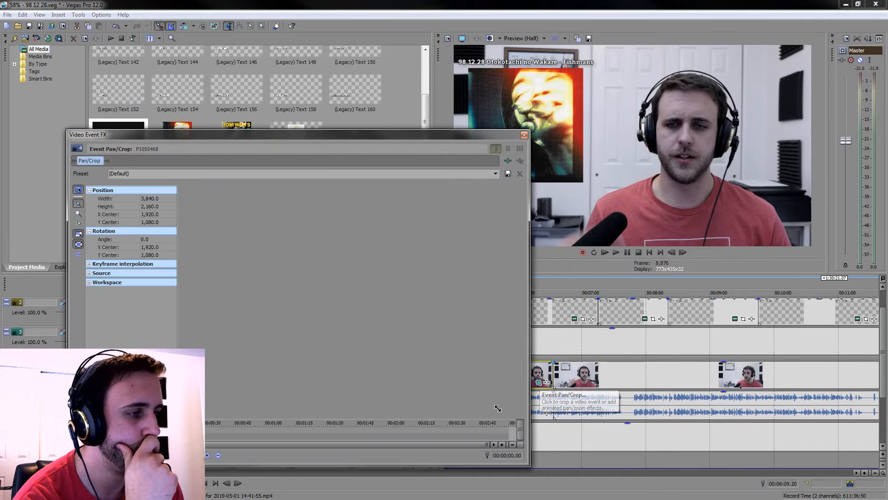
left_click(496, 174)
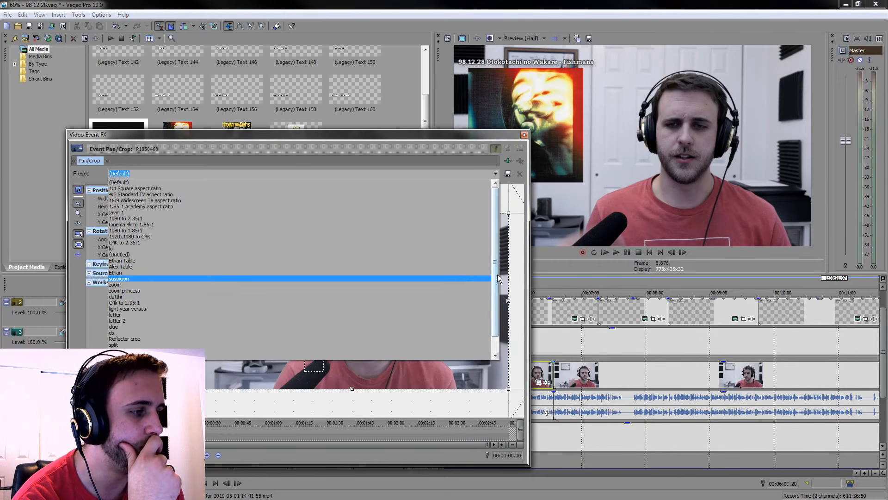
left_click_drag(498, 275, 498, 314)
left_click(481, 356)
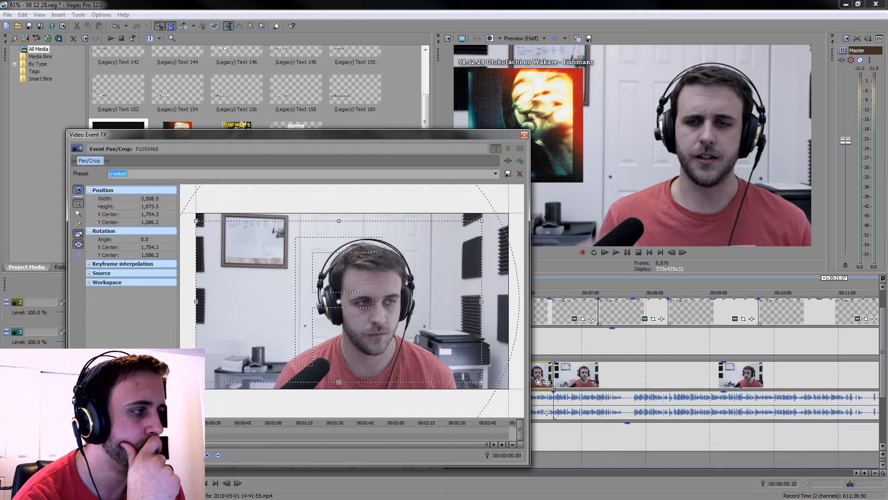
Shift the crop frame of P1050468 down and right to X Center 1,856.5 and Y Center 1,126.0
key("Down")
key("Down")
key("Down")
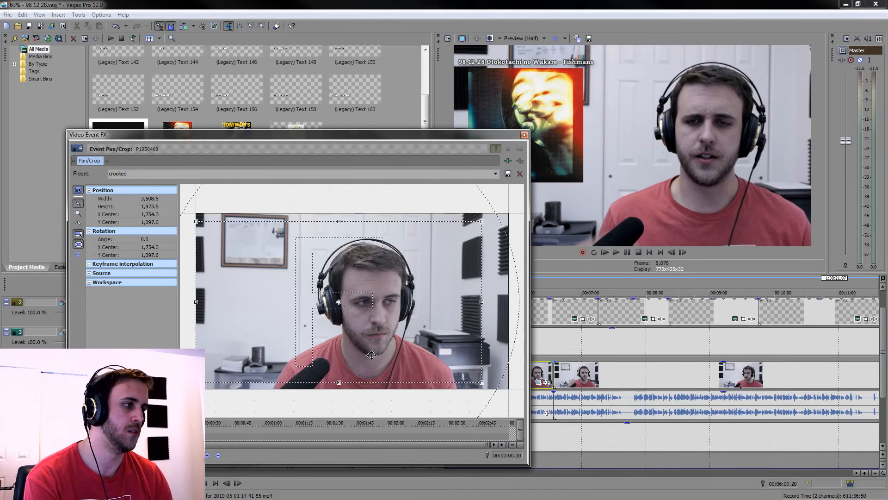
key("Down")
key("Right")
key("Right")
key("Right")
key("Right")
key("Right")
key("Right")
key("Right")
key("Right")
key("Right")
key("Right")
key("Right")
key("Right")
key("Right")
key("Right")
key("Right")
key("Right")
key("Right")
key("Right")
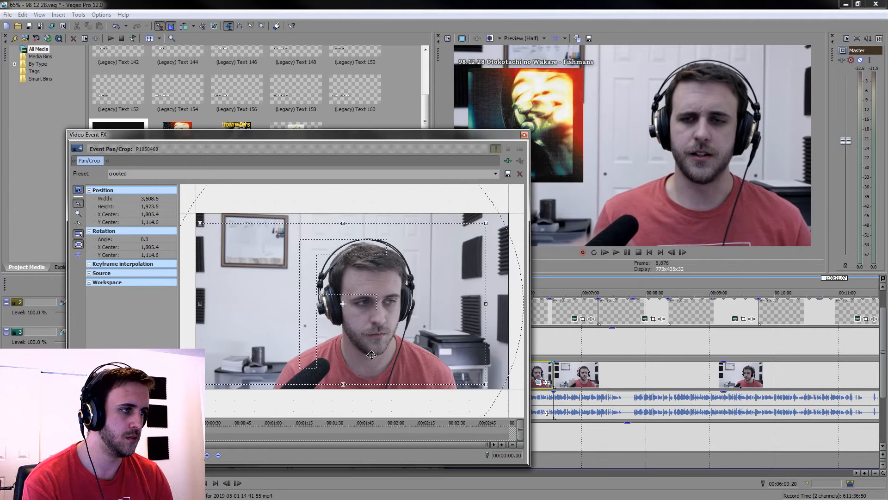
left_click(524, 134)
Check the framing of P1050468 up to 00:05:50.19 and shift its crop to X Center 1,873.5 and Y Center 1,148.7
left_click(429, 387)
left_click(444, 378)
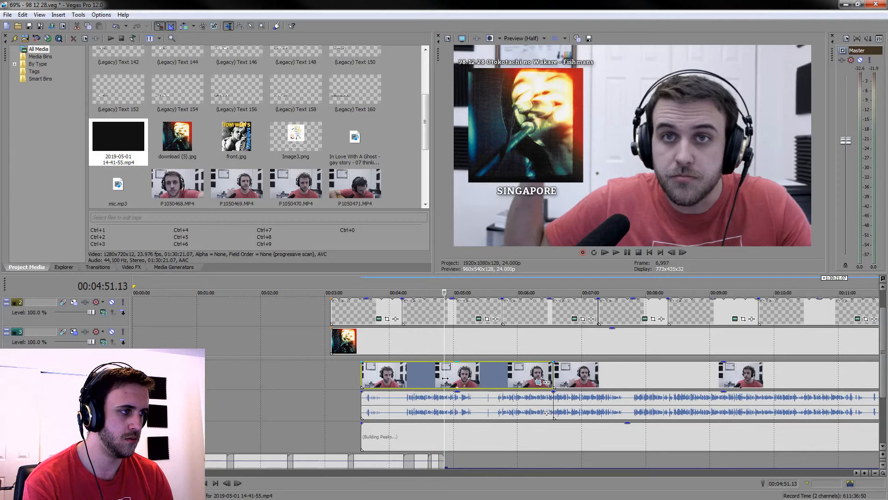
left_click(487, 380)
left_click(499, 377)
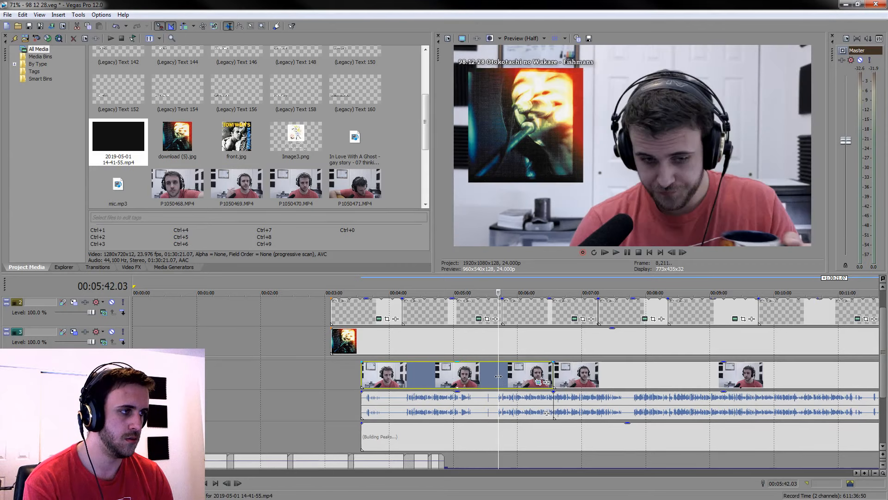
left_click(508, 380)
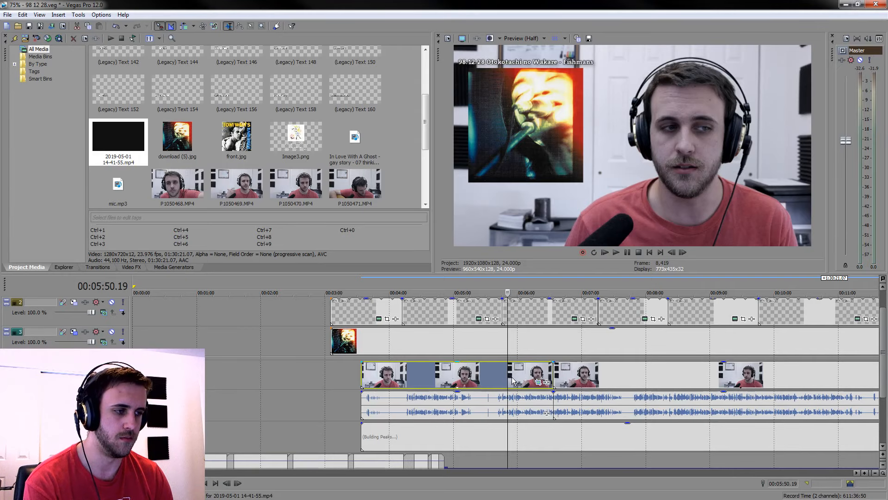
left_click(538, 382)
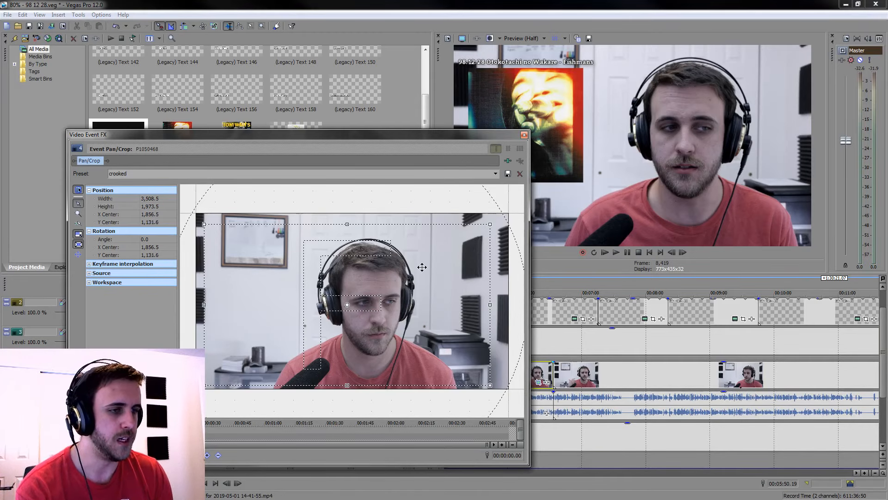
left_click_drag(422, 267, 423, 270)
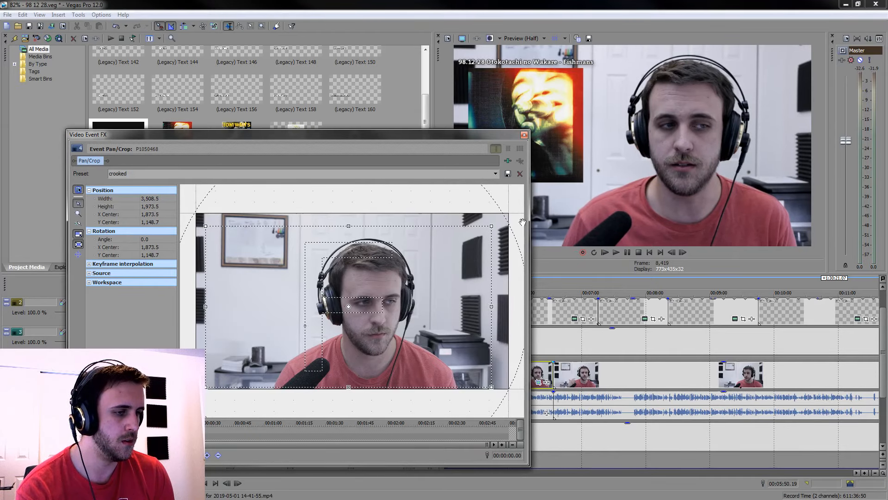
Paste the event attributes of P1050468 onto all the following camera clips through the last one on the timeline
left_click(524, 135)
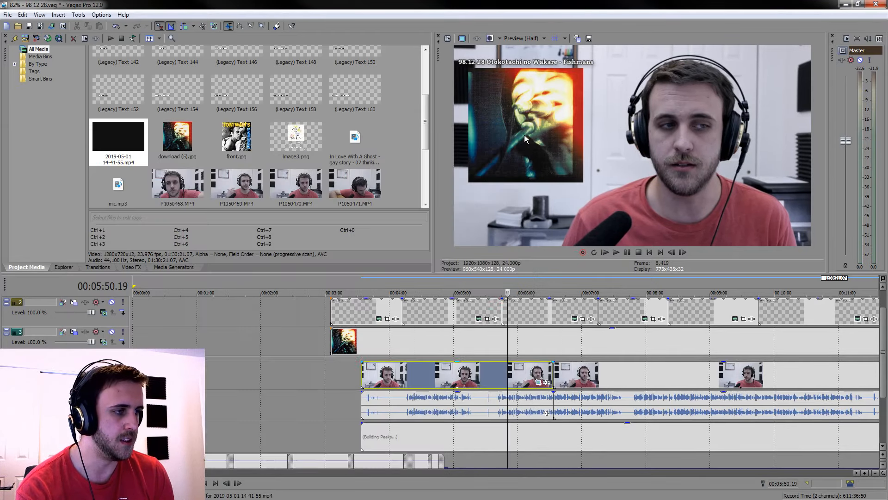
left_click(529, 379)
left_click(544, 378)
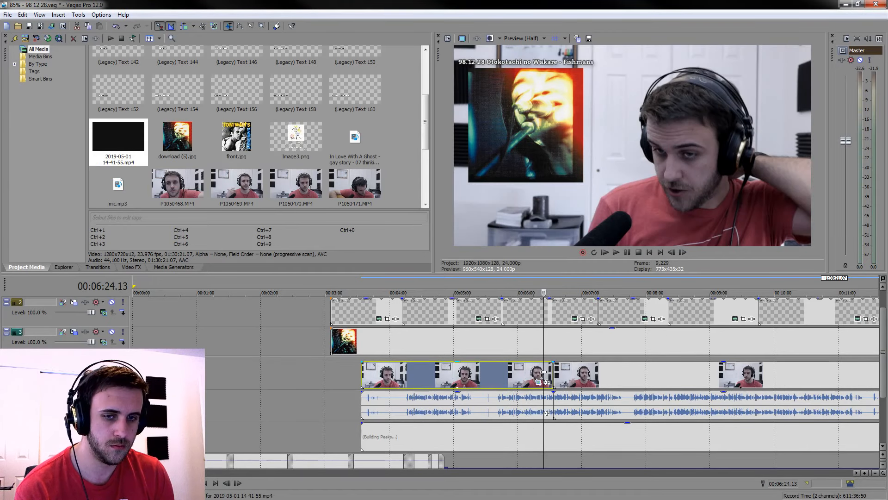
scroll(546, 375, "down", 10)
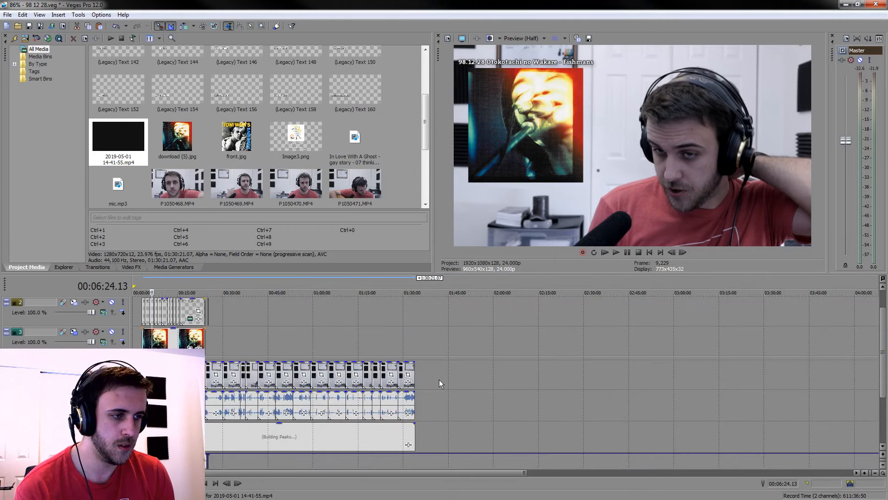
right_click(412, 368)
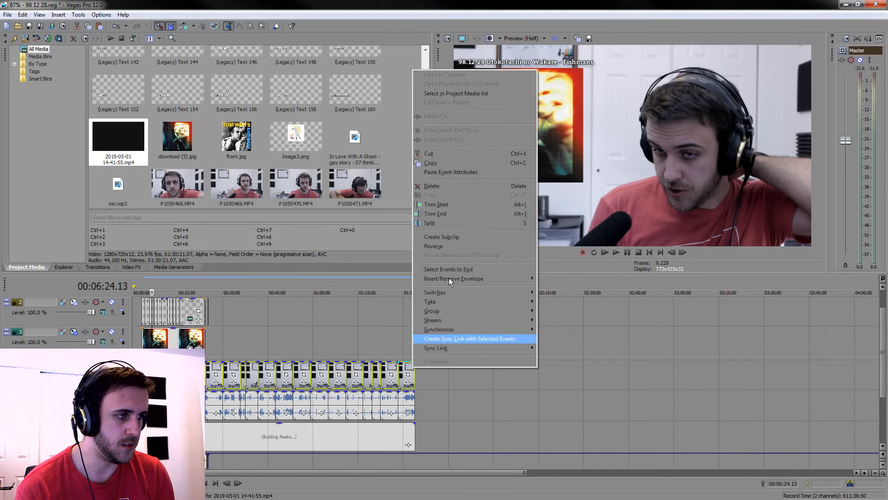
left_click(493, 172)
Check the pasted framing of the camera clips at several points between about 00:10:32 and 00:39:13
left_click(251, 375)
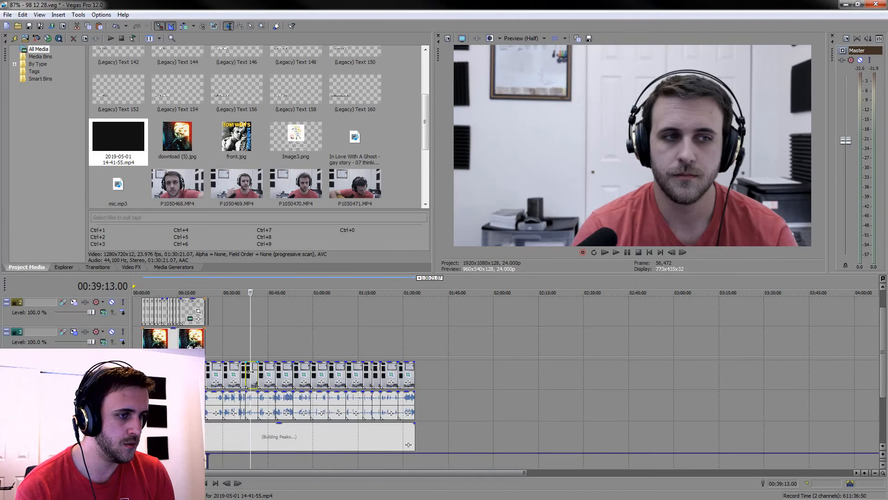
scroll(250, 373, "up", 4)
left_click(356, 372)
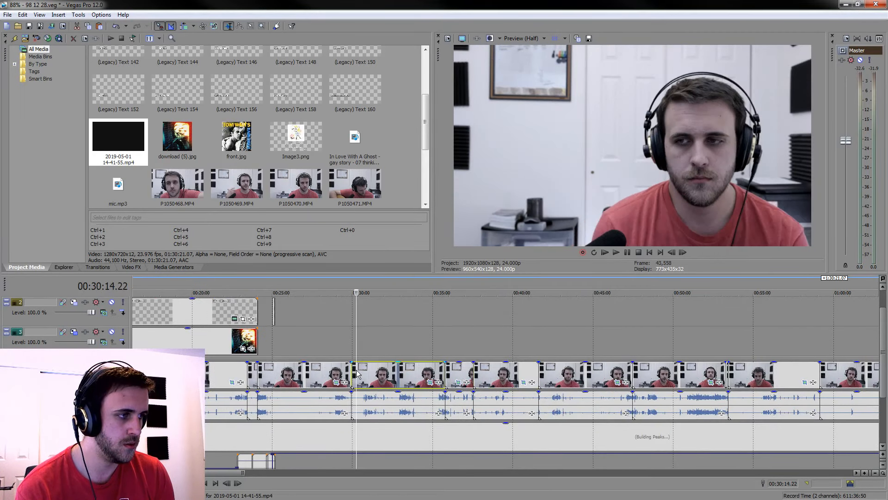
left_click(326, 373)
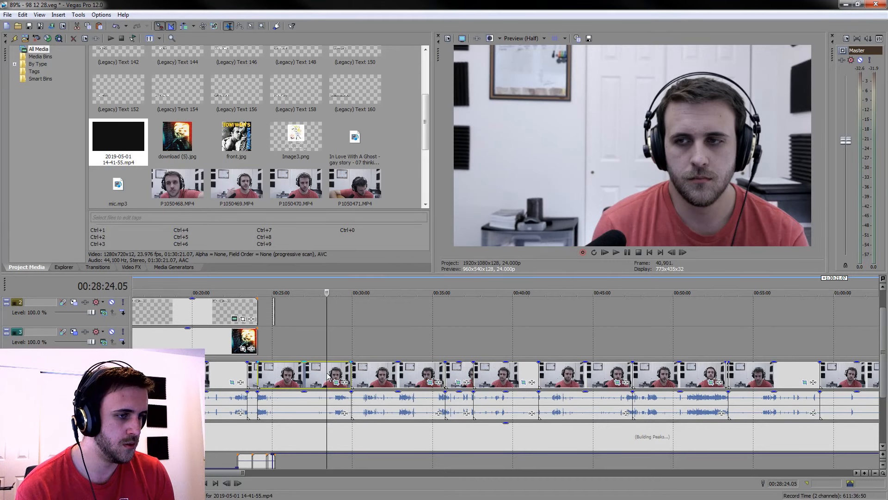
scroll(324, 384, "down", 6)
left_click(150, 376)
scroll(150, 375, "up", 6)
left_click(387, 380)
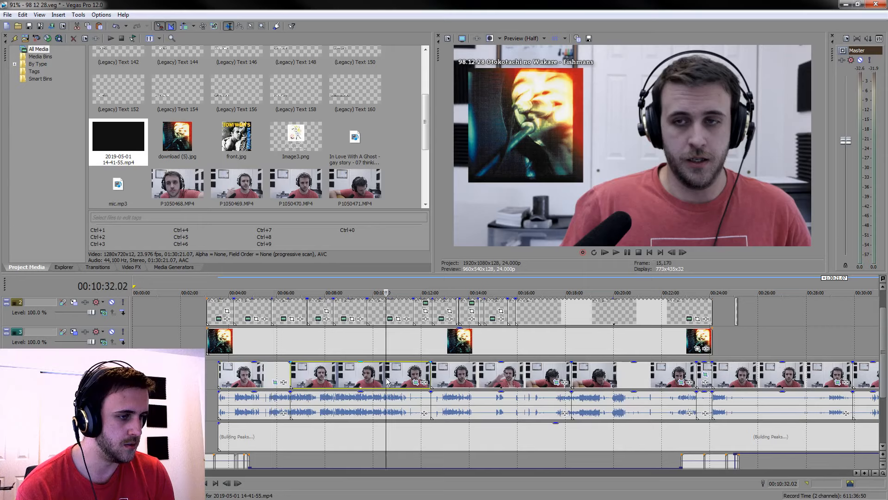
left_click(472, 380)
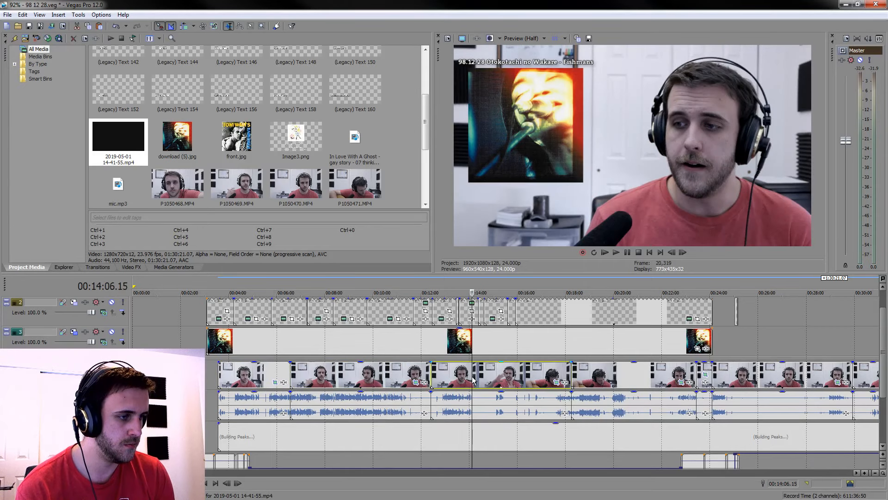
left_click(456, 383)
left_click(478, 381)
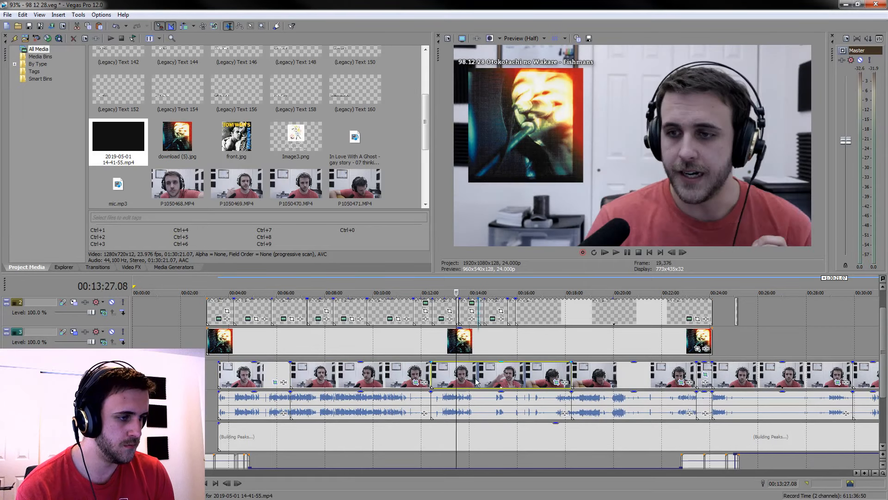
left_click(484, 379)
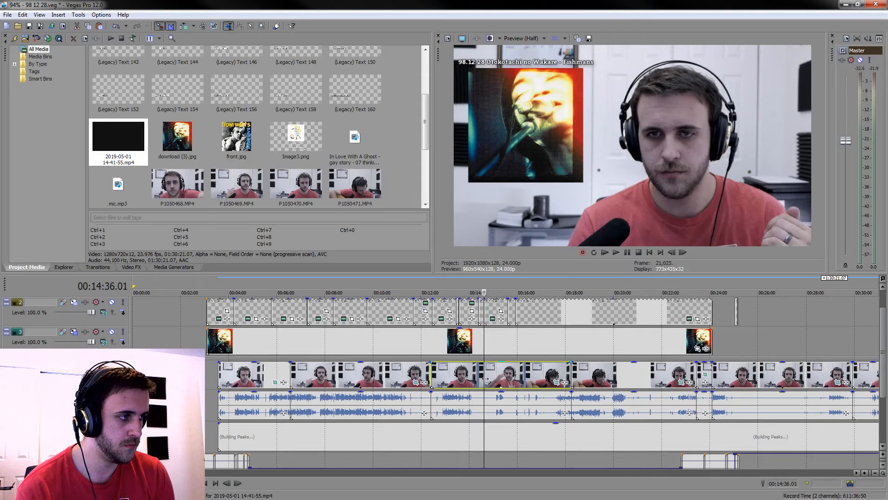
left_click(662, 381)
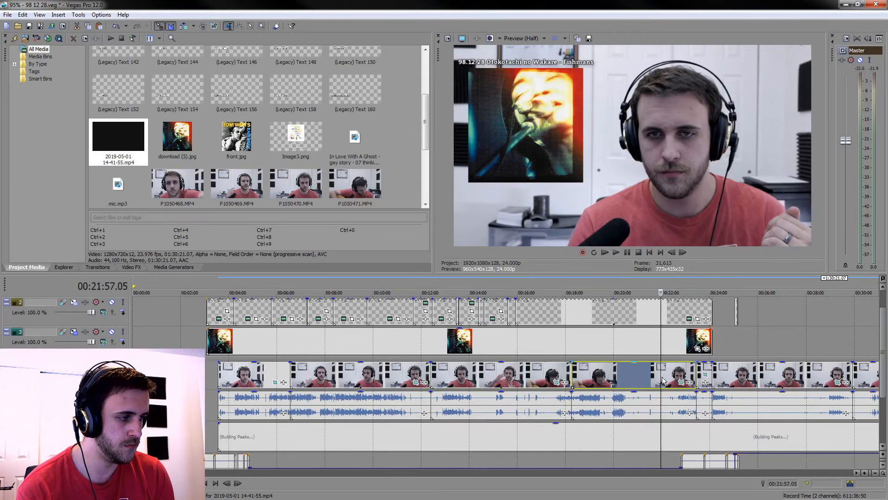
left_click(749, 382)
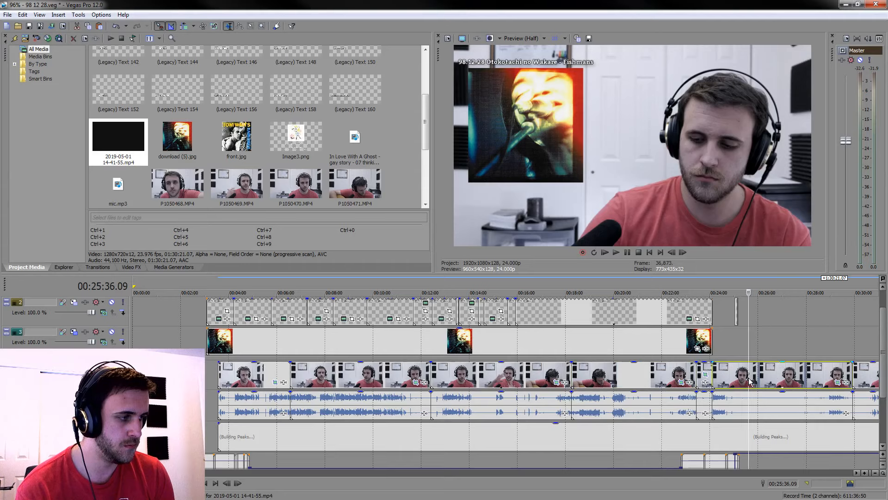
Tighten the crop of P1050472 to Width 3,360.9 and Height 1,890.5 and move it to X Center 1,890.5 and Y Center 1,188.4
left_click(838, 382)
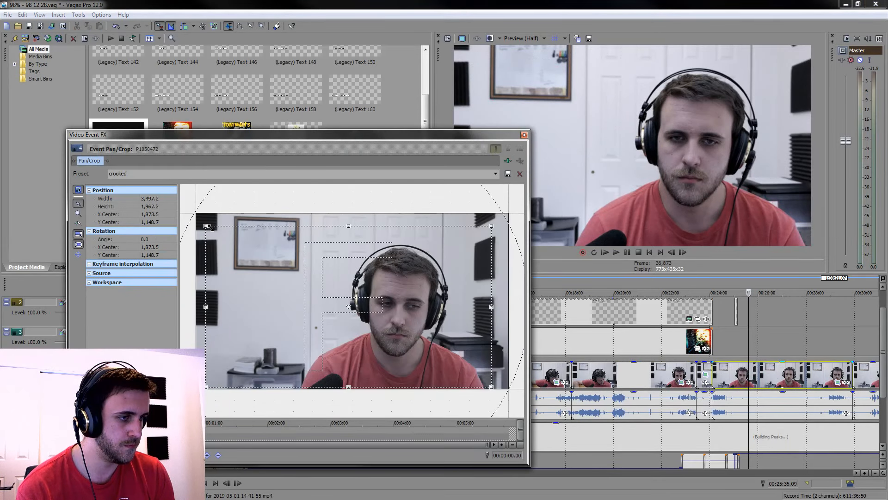
left_click_drag(208, 226, 212, 230)
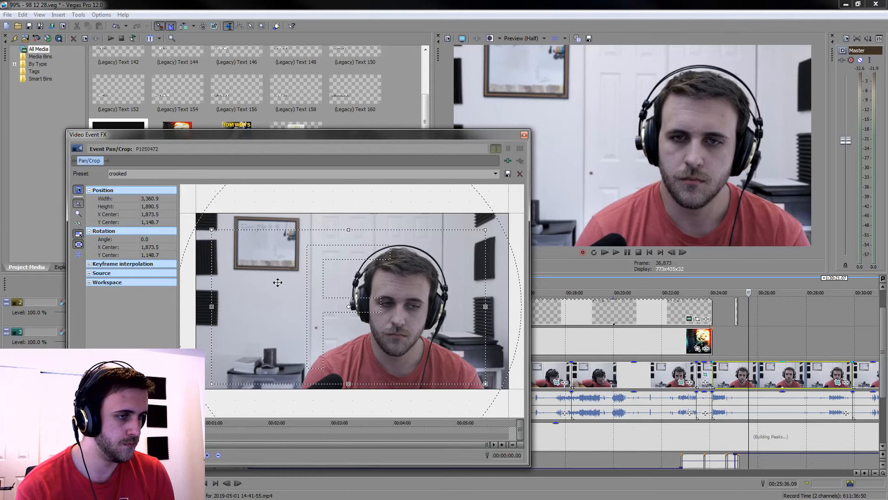
key("Down")
key("Down")
key("Down")
key("Down")
key("Down")
key("Down")
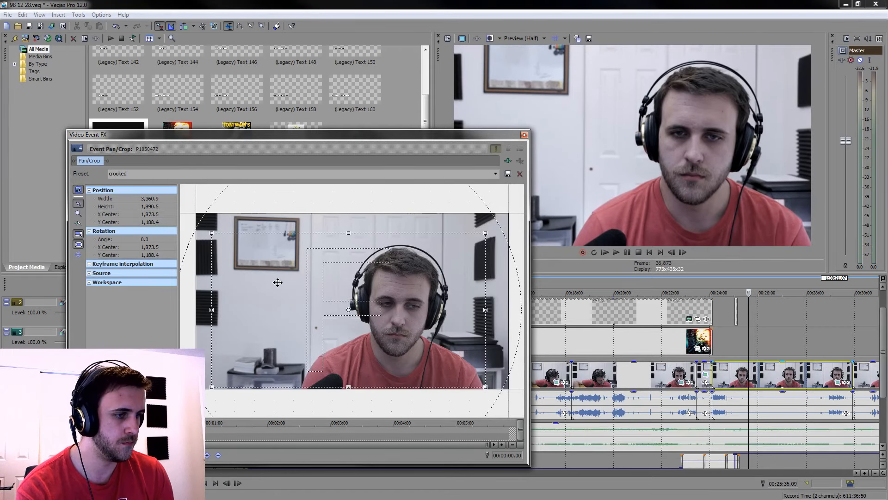
key("Right")
key("Right")
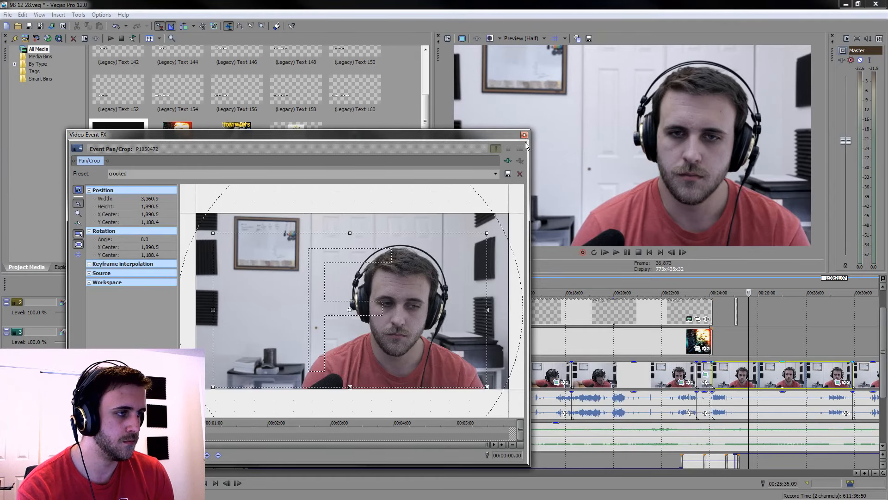
left_click(524, 135)
Paste the event attributes of P1050472 onto all camera clips, from the first through the last
left_click(234, 370)
scroll(443, 385, "down", 10)
right_click(410, 369)
left_click(502, 173)
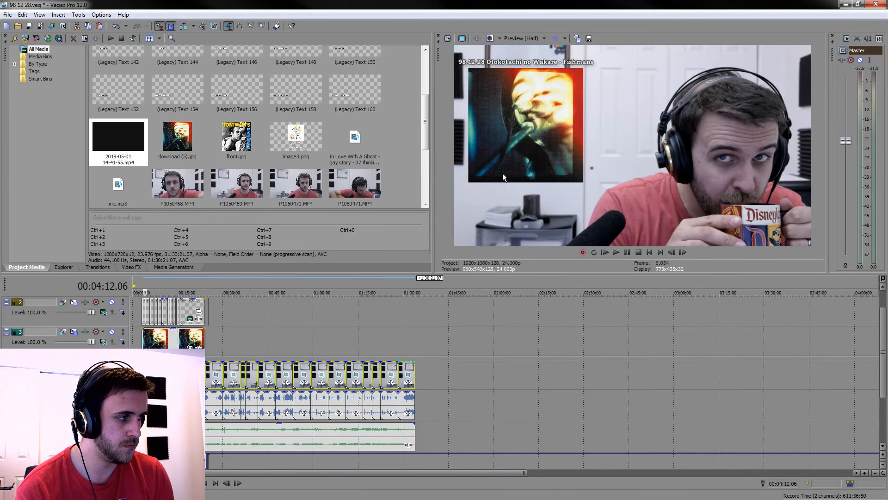
Apply the Sony Brightness and Contrast effect with the "Reaction" preset to all selected camera clips
scroll(324, 379, "up", 10)
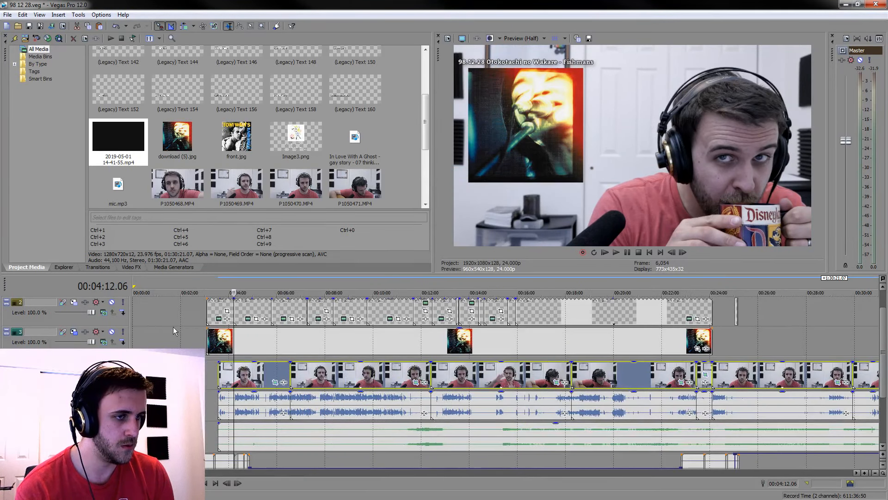
left_click(134, 267)
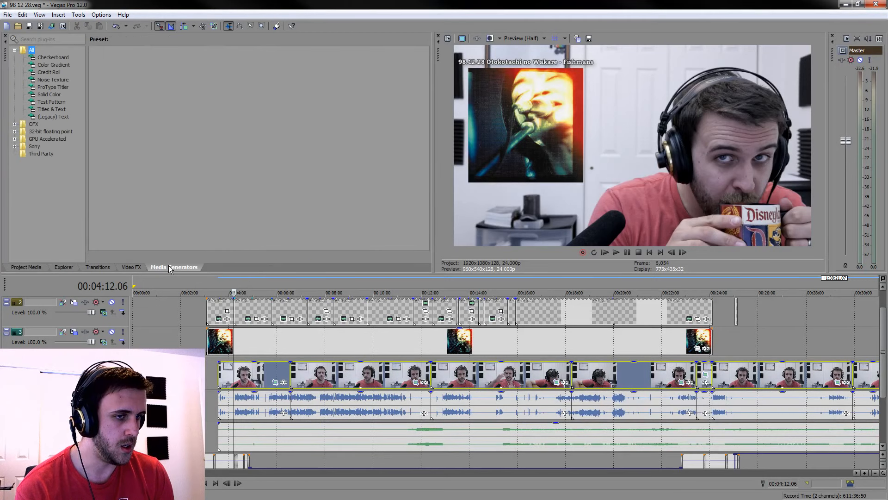
left_click(16, 50)
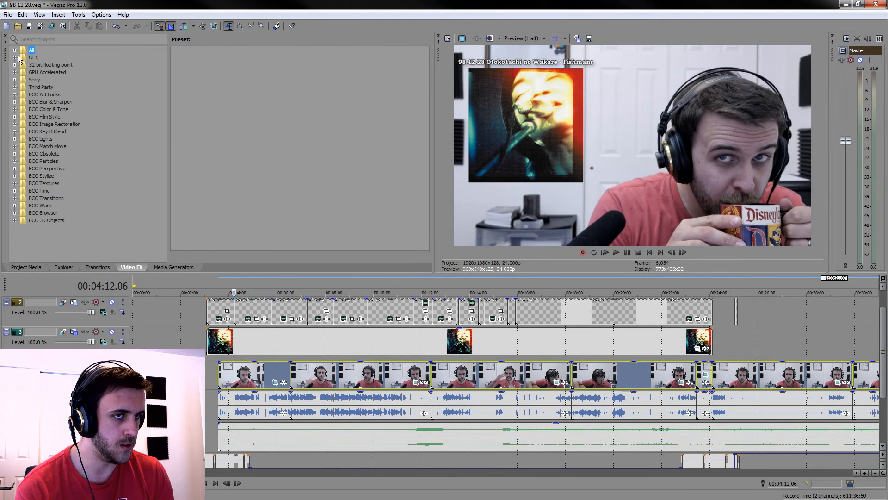
left_click(14, 80)
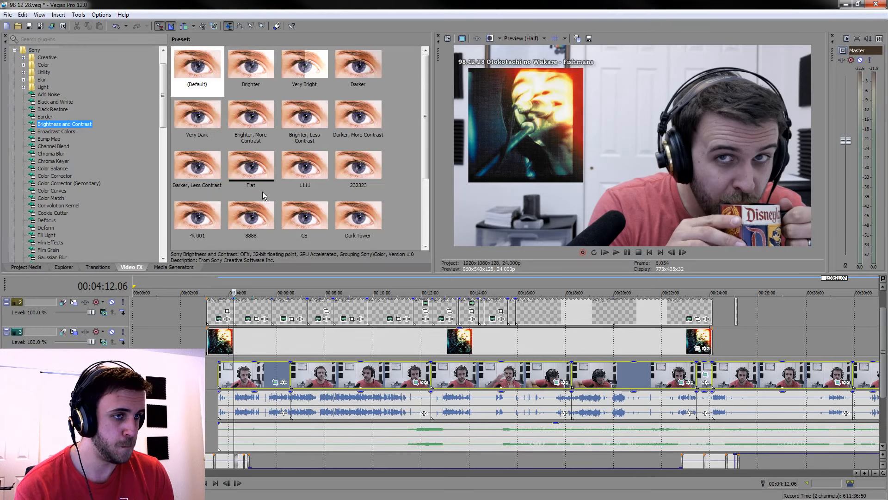
scroll(337, 216, "down", 7)
left_click(398, 200)
scroll(380, 210, "down", 4)
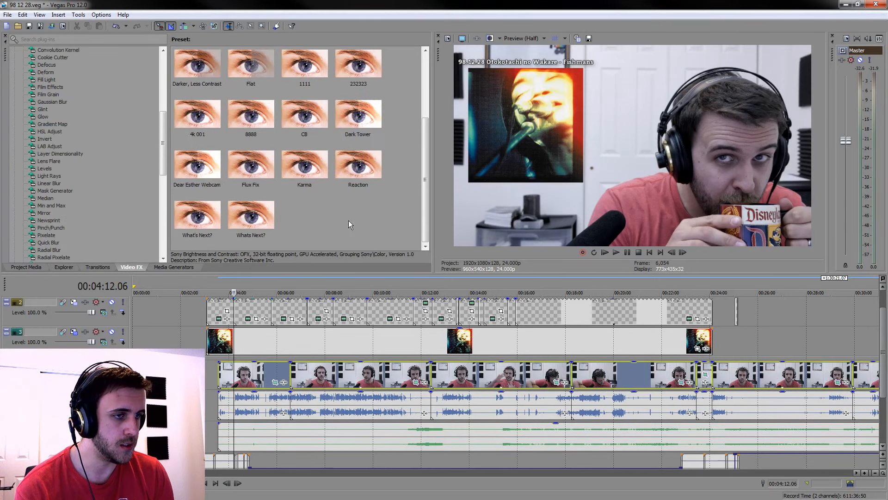
left_click(352, 166)
left_click_drag(259, 379, 259, 379)
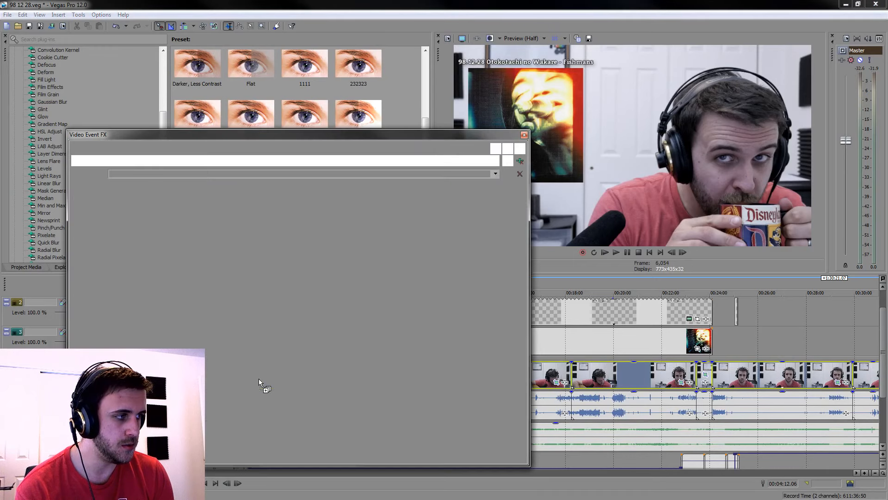
left_click(524, 134)
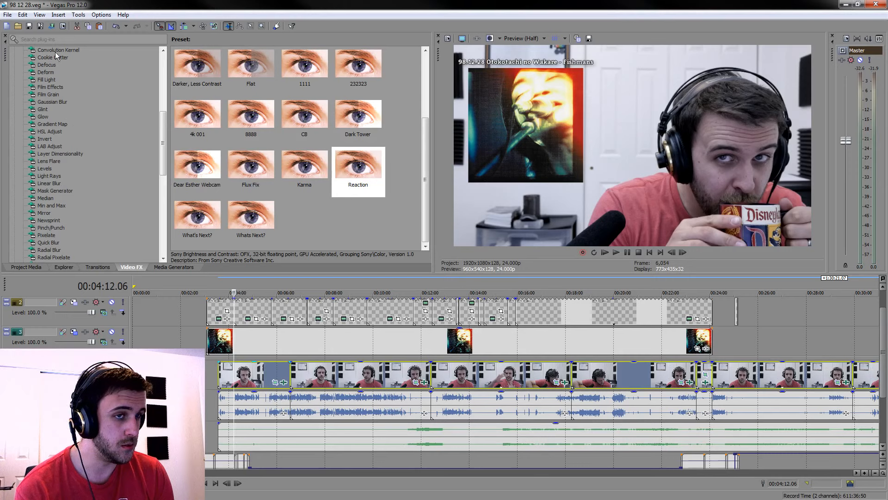
Apply the Sony Color Corrector effect with the "Reaction" preset to all selected camera clips and save the project
left_click(70, 65)
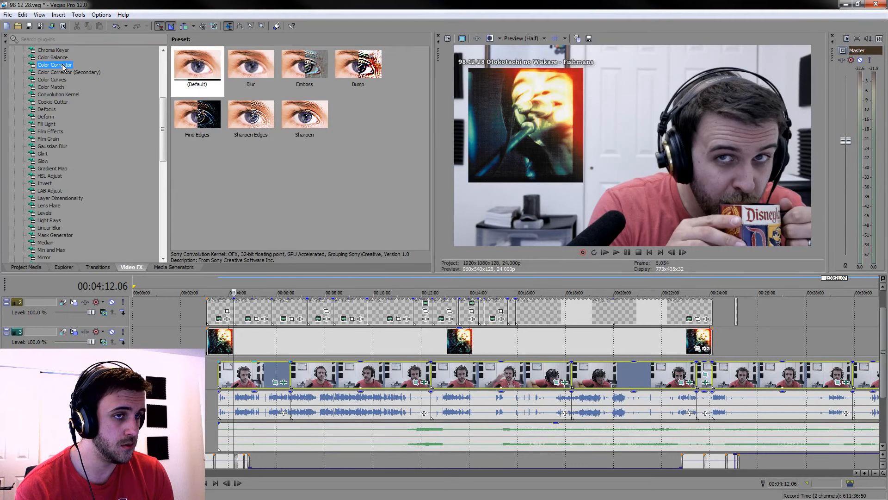
left_click_drag(197, 215, 266, 368)
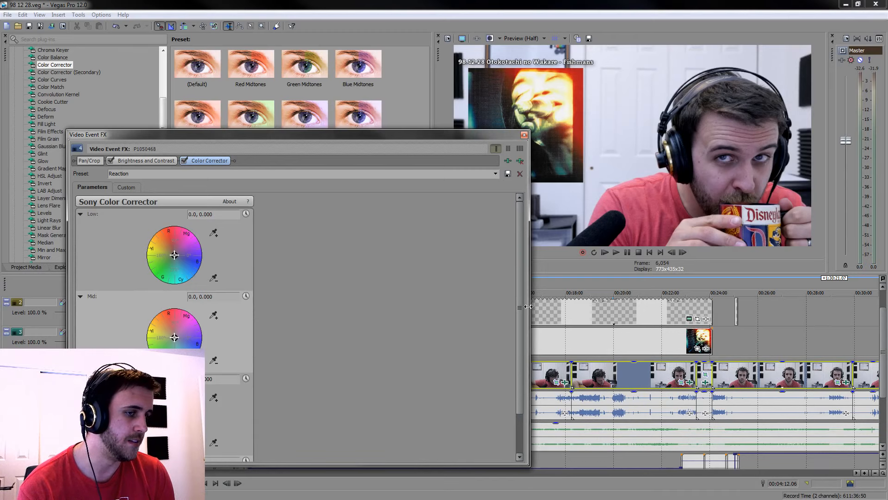
left_click_drag(520, 308, 520, 393)
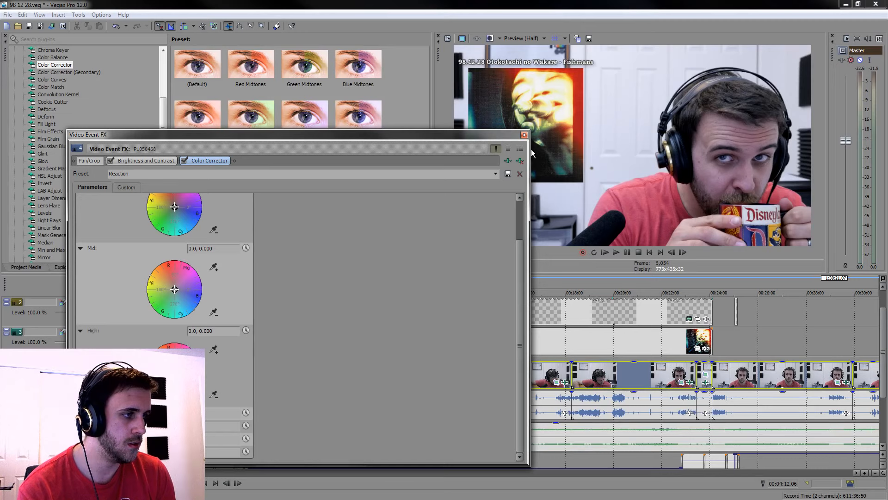
left_click(525, 135)
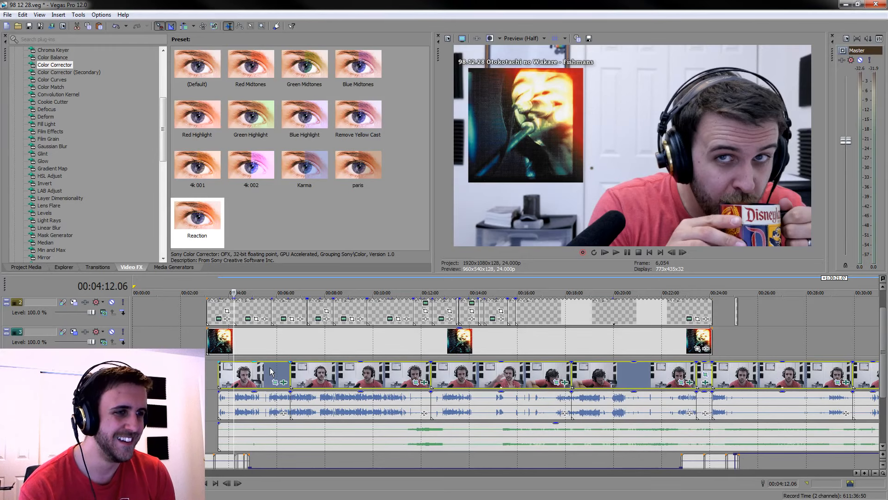
key("ctrl+s")
Browse the available transitions and apply the default BCC Ribbon Wipe at the cut between the first two camera clips
left_click(102, 267)
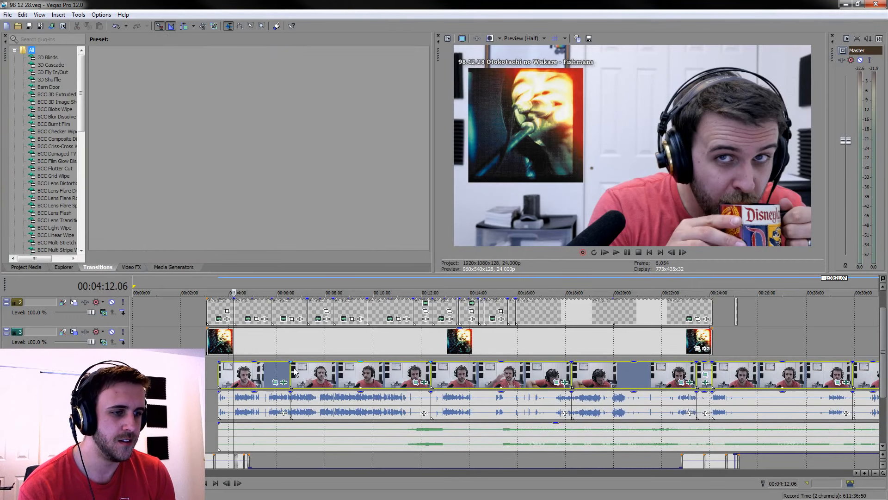
left_click(299, 373)
scroll(396, 369, "up", 5)
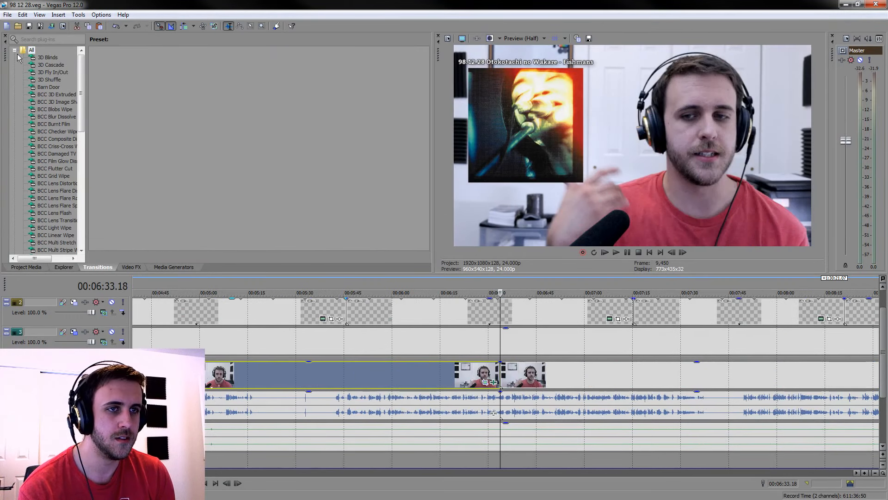
left_click_drag(87, 83, 153, 85)
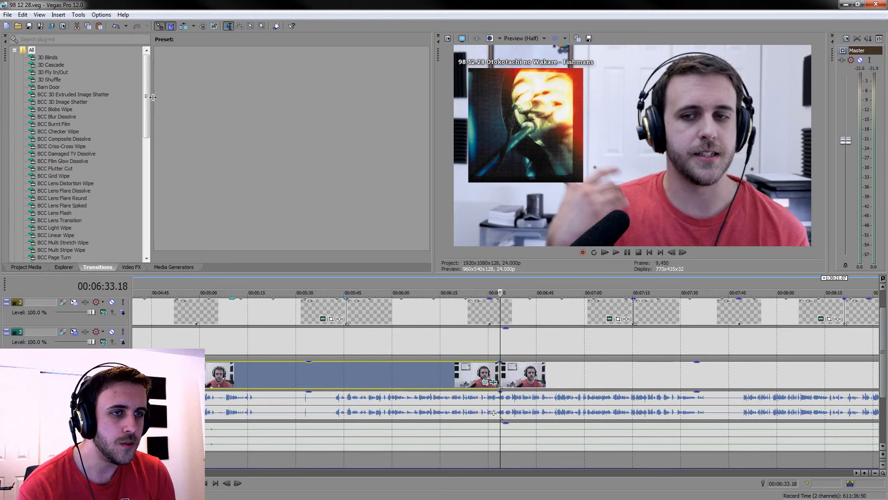
left_click(65, 142)
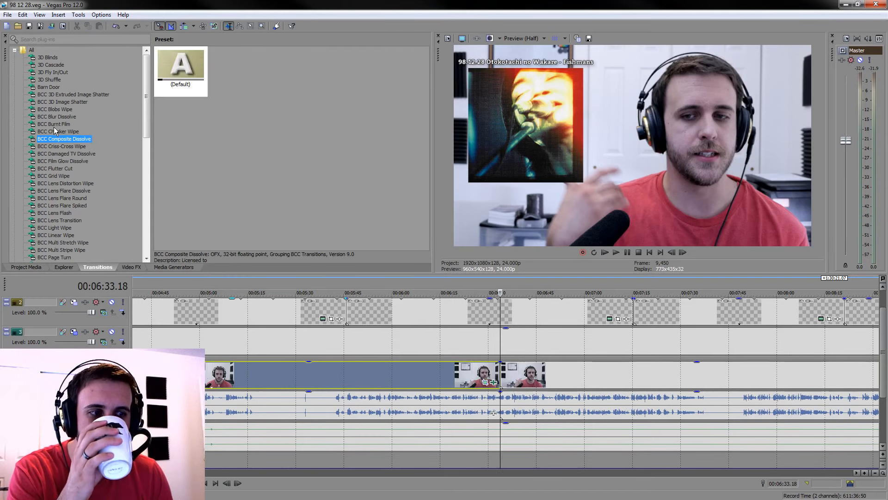
left_click(59, 176)
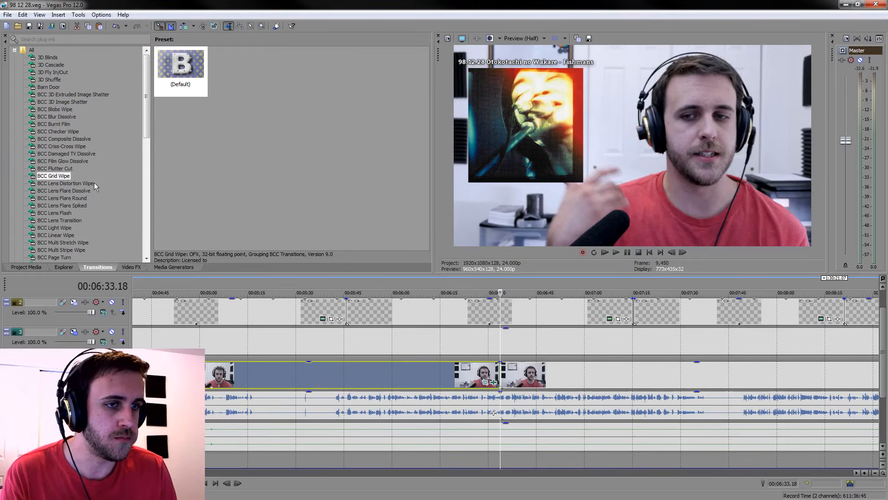
left_click_drag(145, 104, 148, 159)
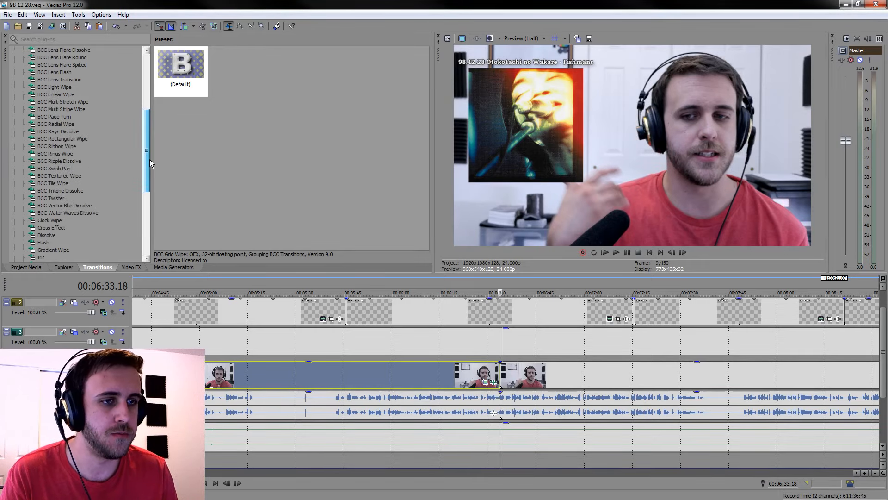
left_click(63, 139)
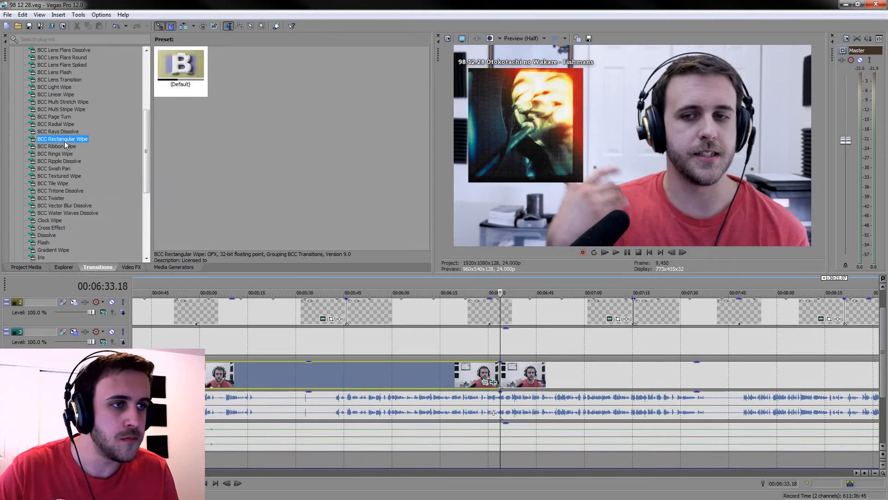
left_click(67, 147)
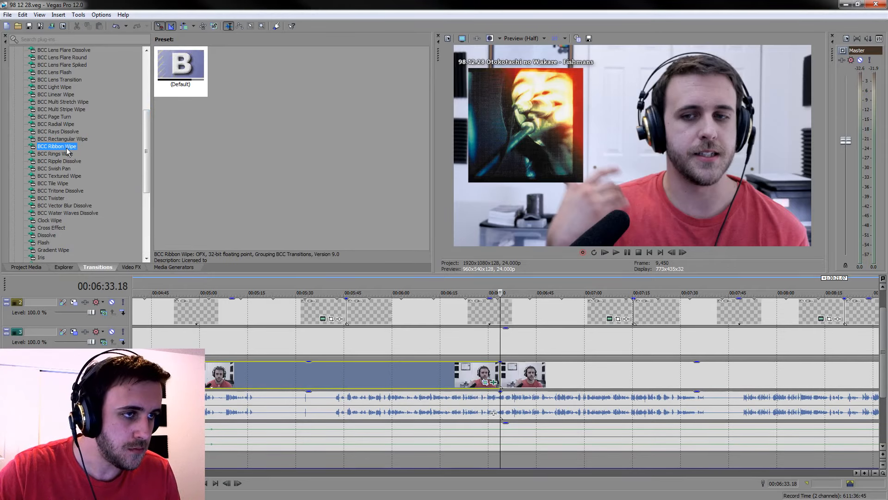
left_click_drag(67, 150, 500, 374)
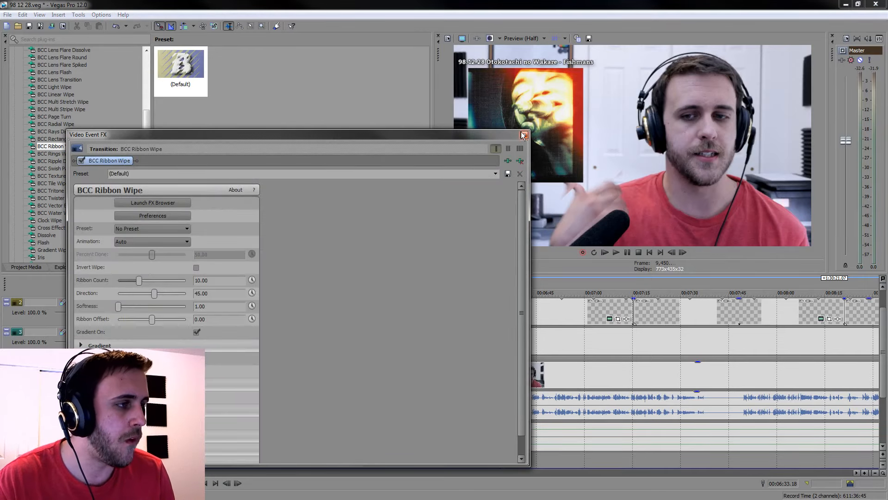
left_click(524, 134)
Extend the BCC Ribbon Wipe overlap on both sides of the cut to about 5 seconds and preview it
scroll(522, 367, "up", 5)
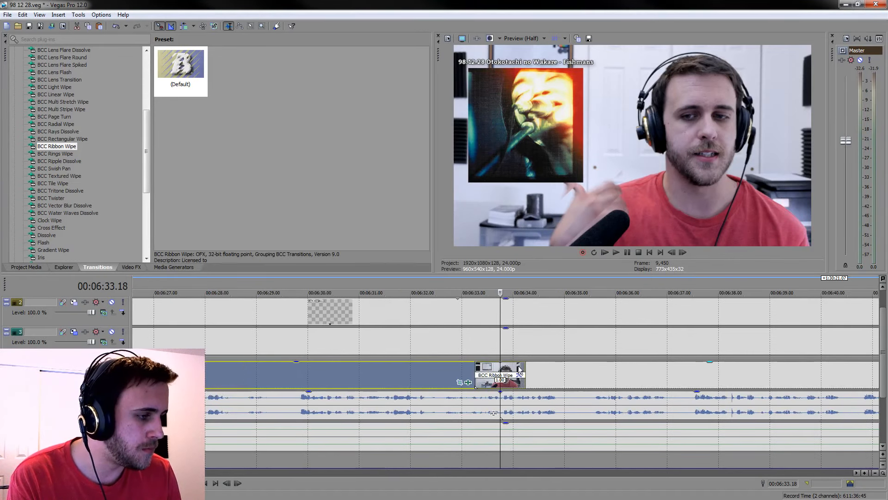
left_click_drag(525, 367, 648, 366)
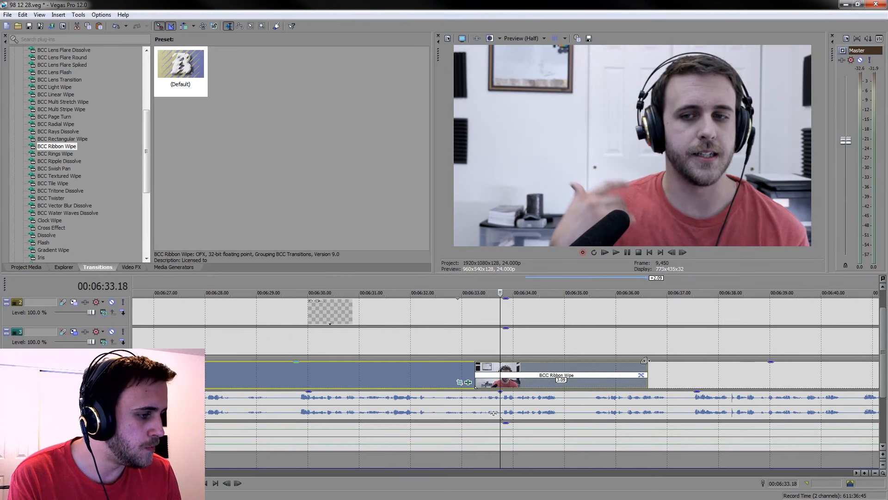
left_click_drag(458, 370, 348, 371)
key("space")
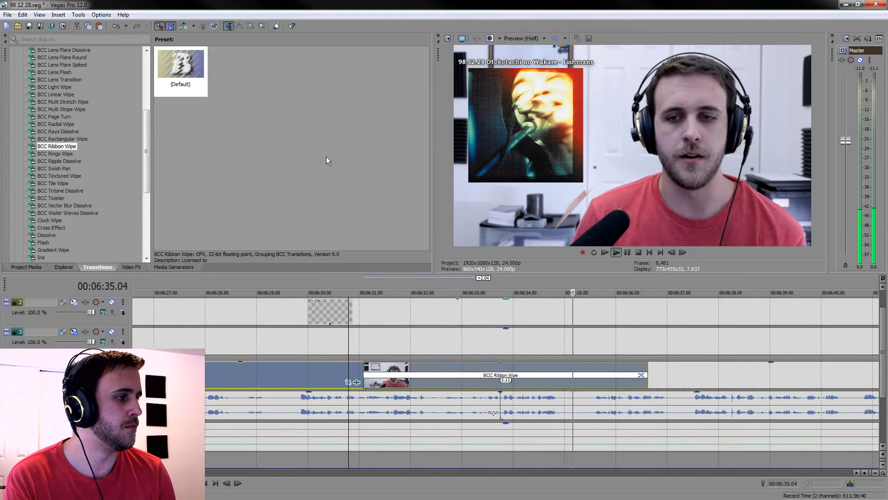
key("space")
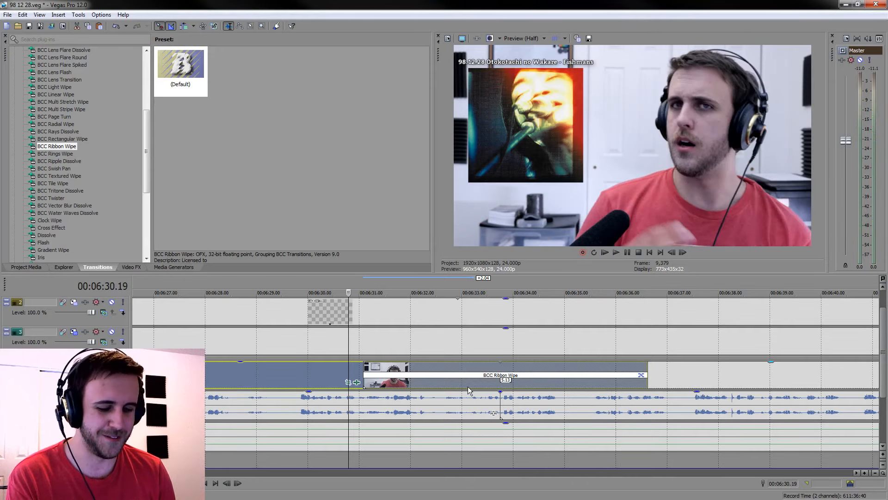
Undo the overlap extensions and the BCC Ribbon Wipe between the first two camera clips
key("ctrl+z")
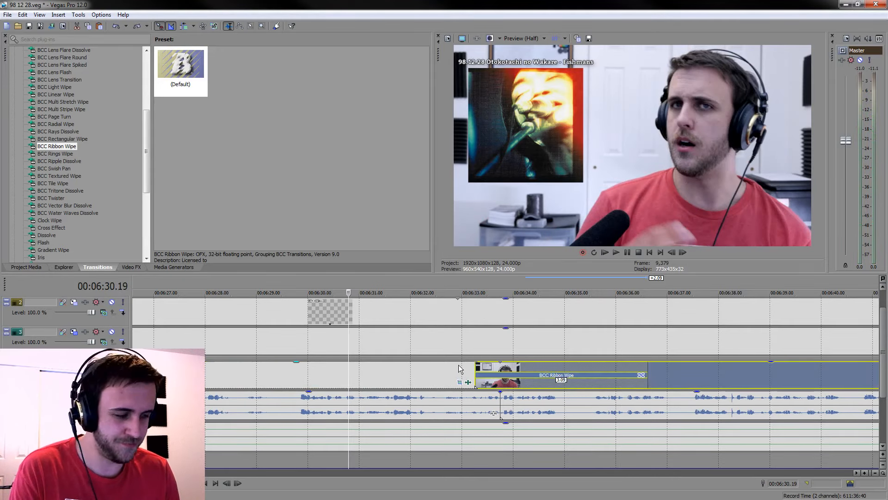
key("ctrl+z")
key("ctrl+z")
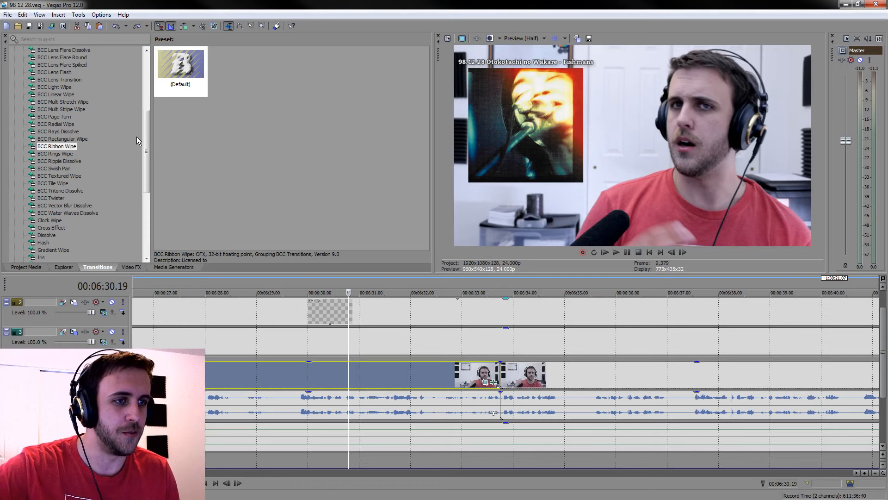
Examine the framing of the camera clips at several points along the timeline, from the second clip to the later ones
scroll(415, 360, "down", 10)
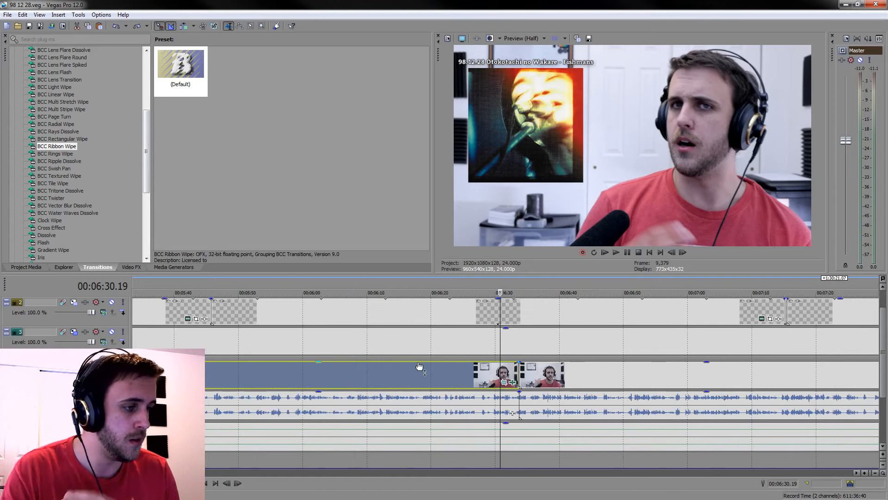
left_click(547, 370)
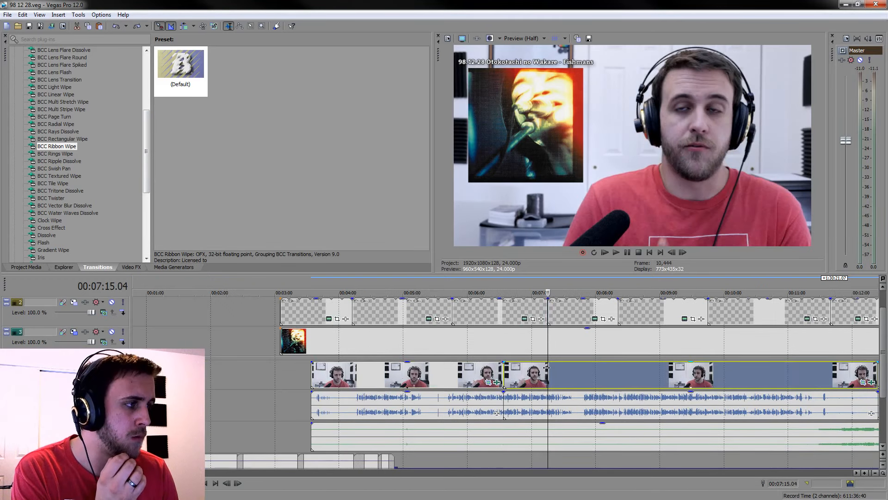
scroll(548, 370, "down", 4)
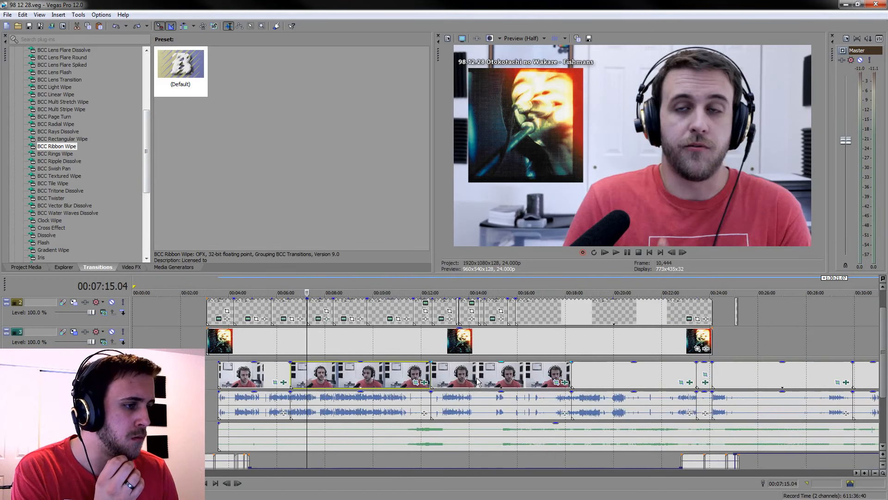
left_click(424, 383)
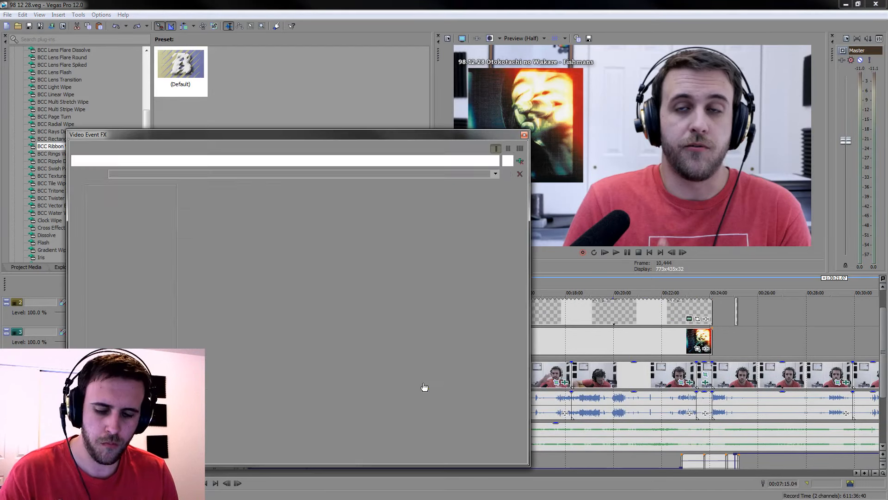
left_click(525, 135)
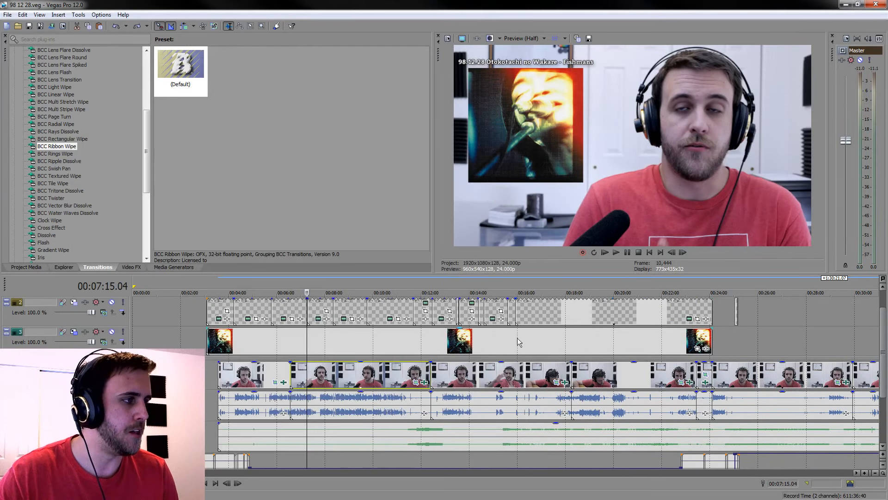
left_click(450, 376)
scroll(426, 375, "down", 5)
left_click(389, 372)
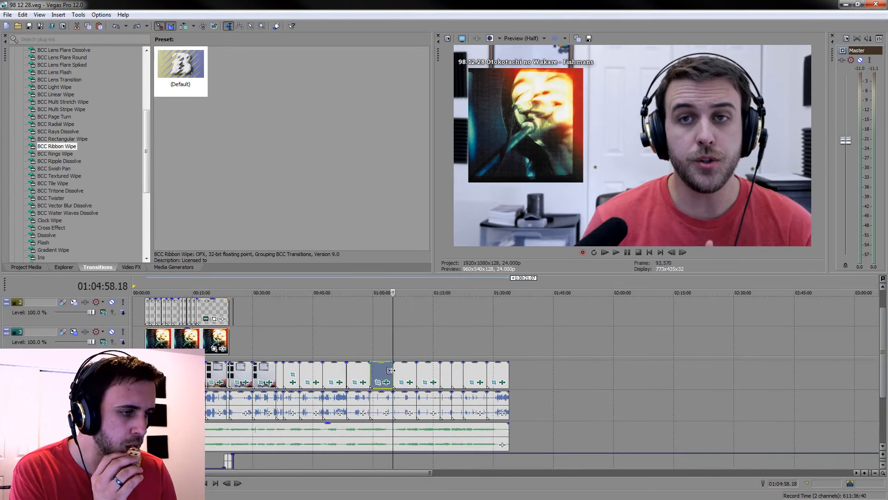
left_click(358, 374)
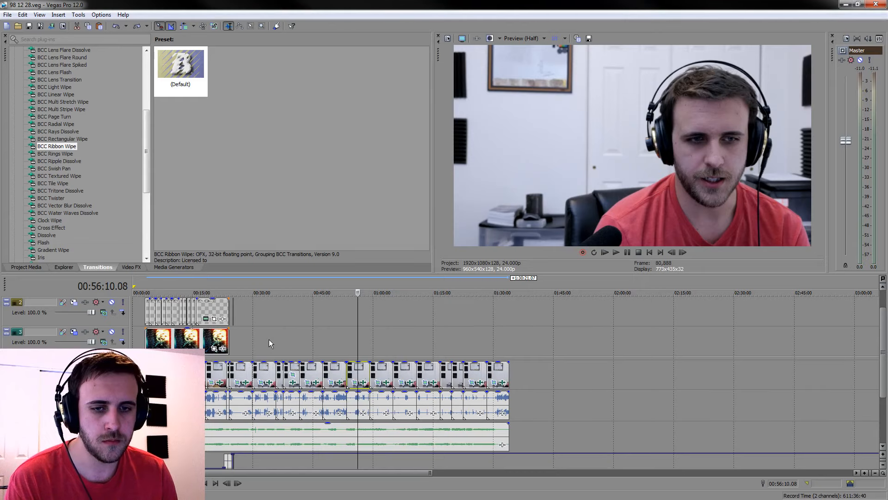
left_click(335, 367)
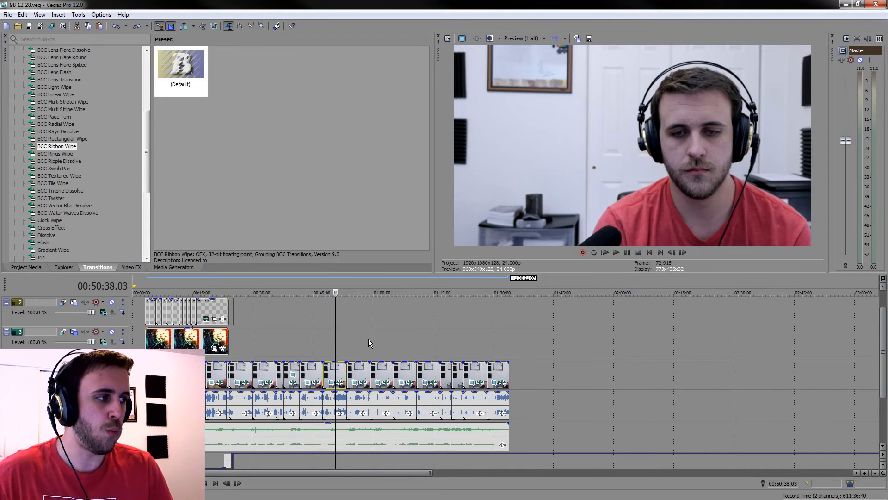
Shift the crop of P1050476 horizontally to X Center 1,930.3
left_click(339, 382)
left_click_drag(401, 323, 405, 323)
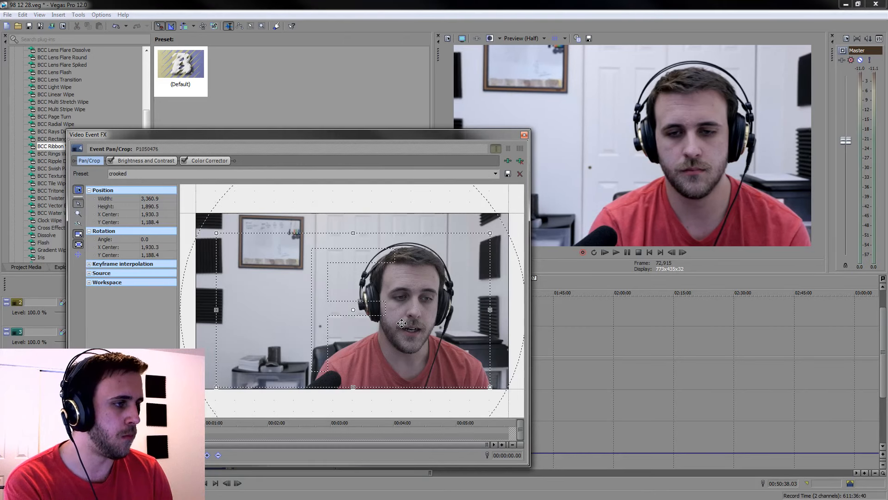
left_click(525, 135)
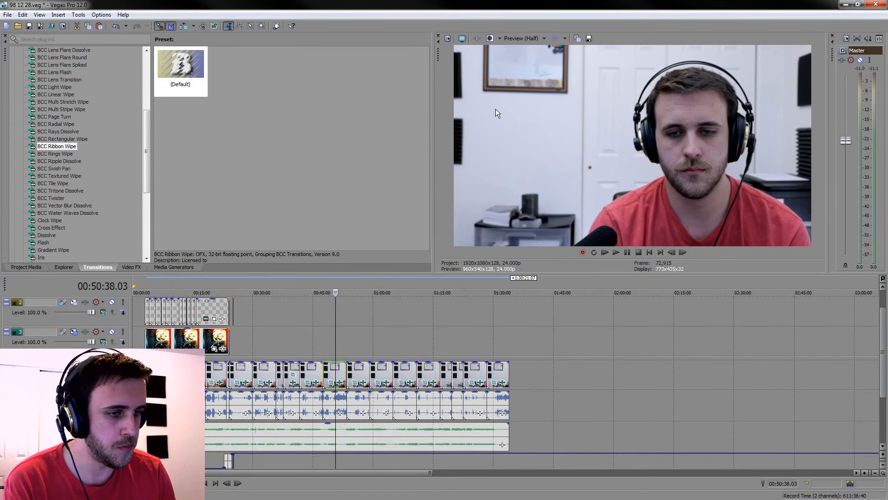
Paste the event attributes of P1050476 onto all camera clips, from the first through the last
left_click(155, 374)
left_click(503, 371, "shift")
right_click(504, 374)
left_click(568, 173)
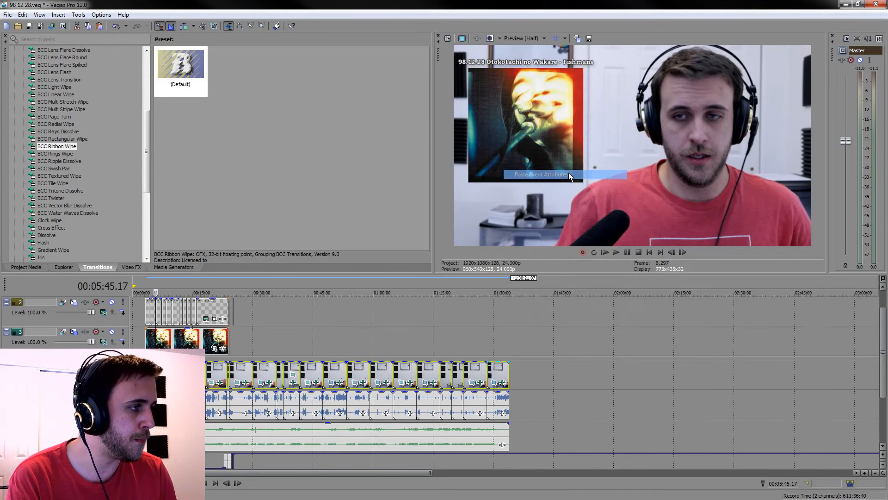
Select the separate audio clip below the camera audio and play it from near its start
scroll(506, 375, "up", 2)
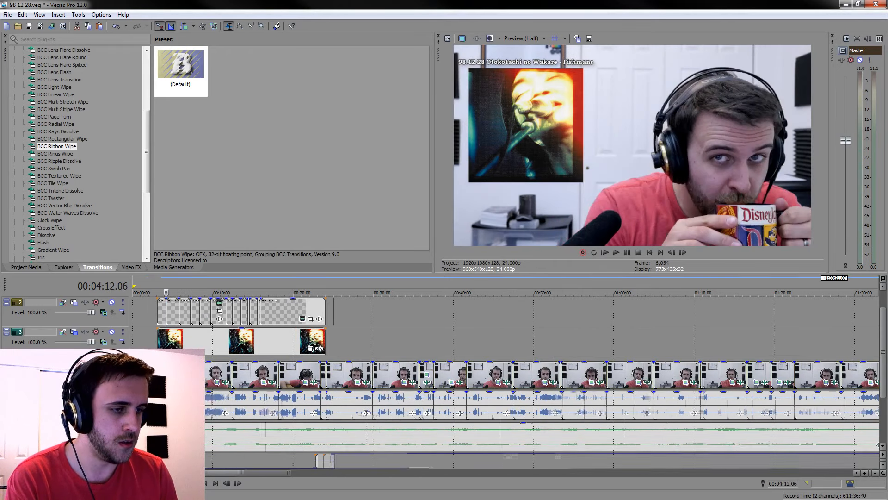
scroll(506, 436, "up", 10)
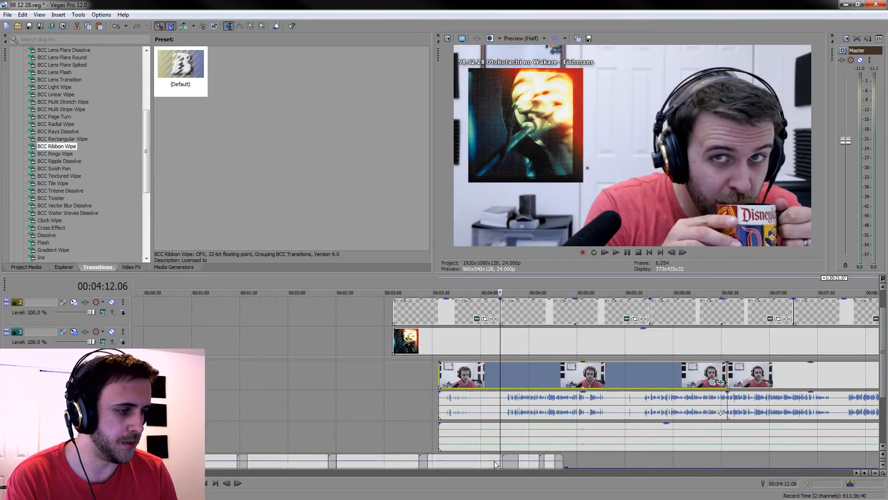
left_click(507, 436)
scroll(510, 443, "up", 5)
left_click(335, 432)
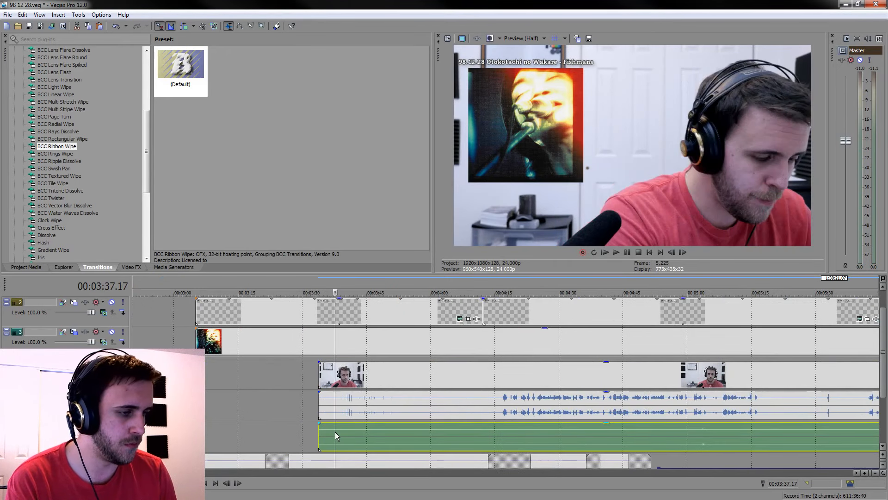
left_click(345, 436)
key("space")
scroll(345, 434, "up", 4)
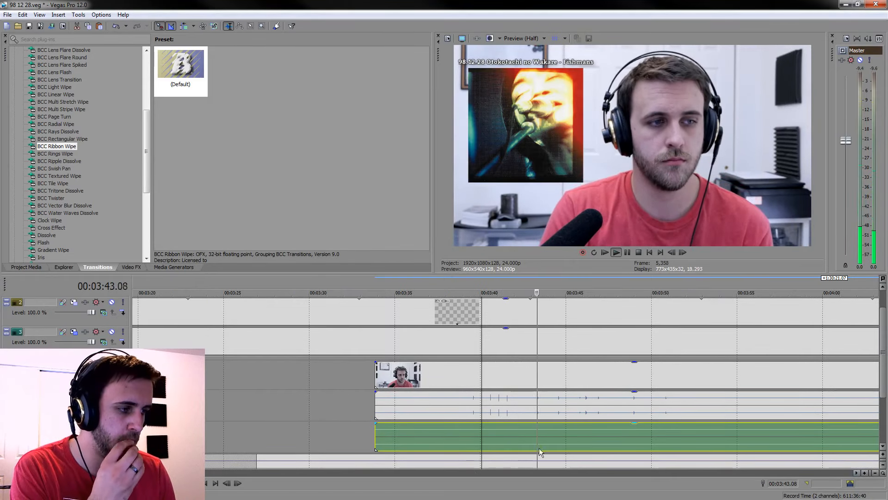
Replay the passage from 00:03:42.18 to check the sync between the camera audio and the separate audio clip
scroll(540, 435, "up", 2)
key("space")
scroll(447, 437, "up", 3)
key("space")
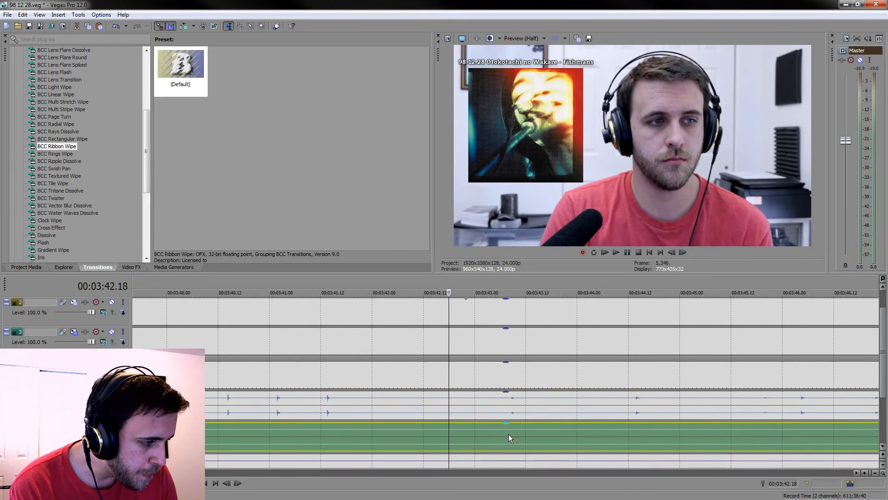
key("space")
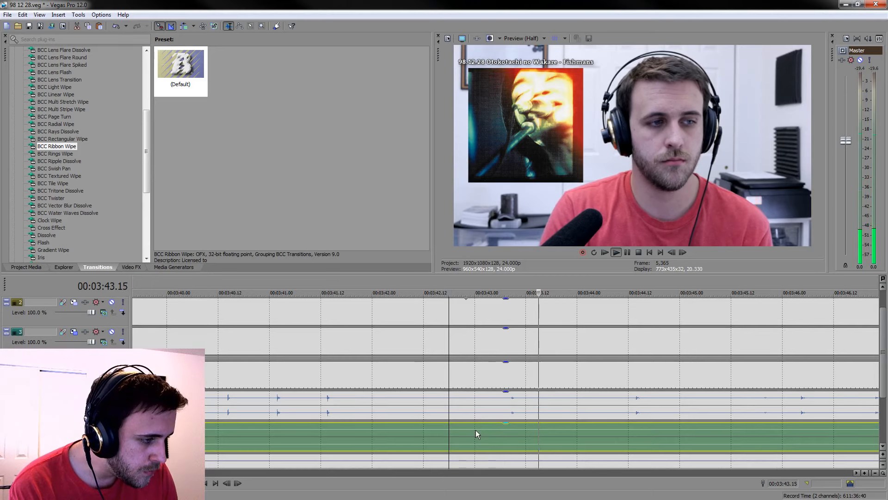
key("space")
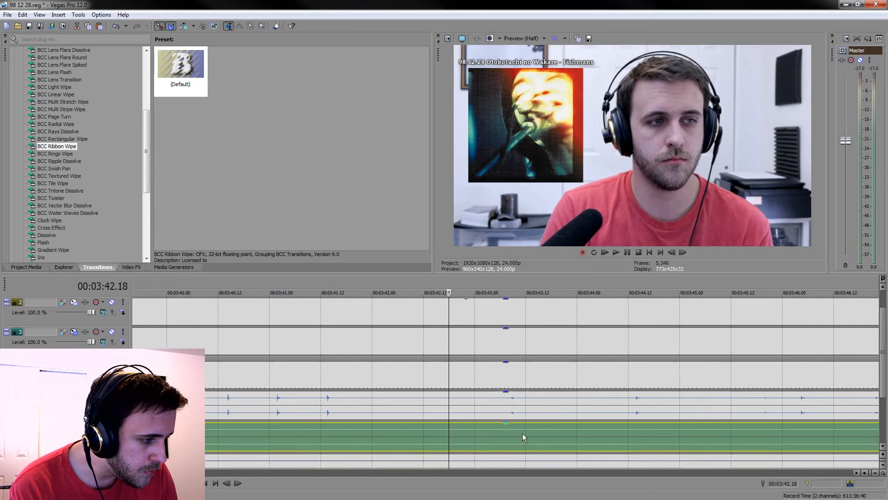
key("space")
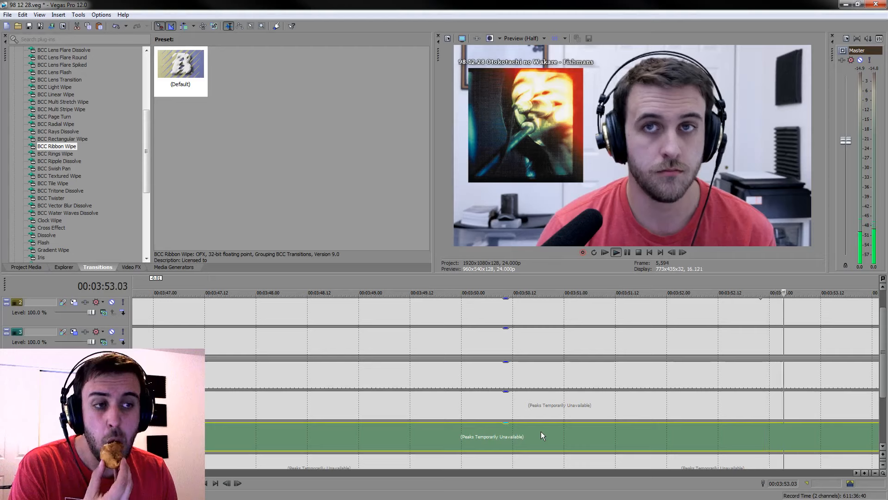
scroll(586, 428, "down", 5)
scroll(606, 425, "down", 3)
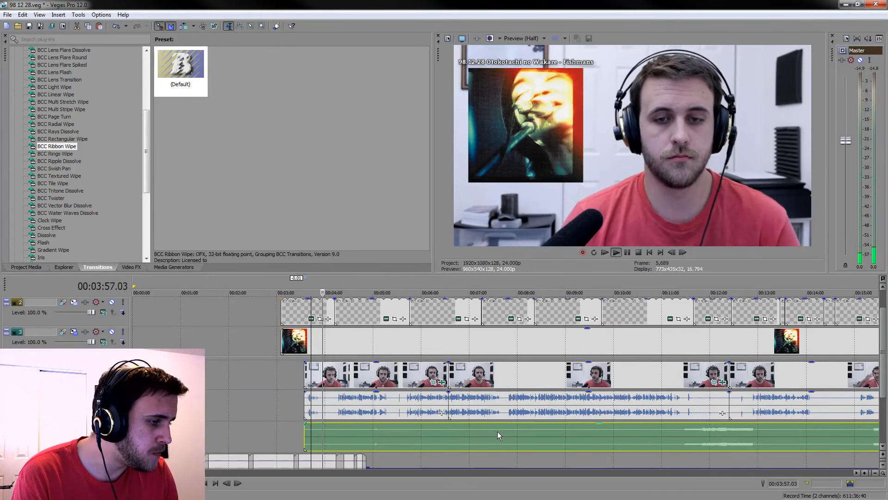
Play the end of the separate audio's louder section from 00:12:52.20 to check its sync with the camera clip
scroll(492, 432, "down", 3)
key("space")
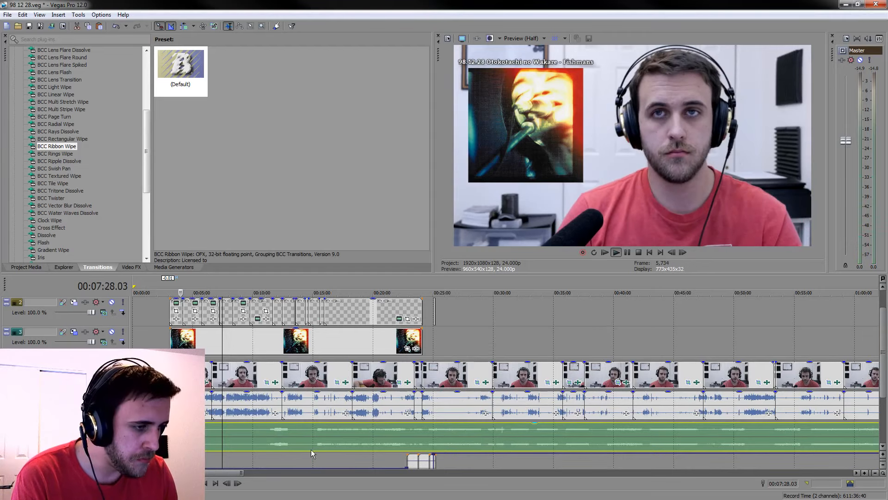
scroll(315, 430, "up", 2)
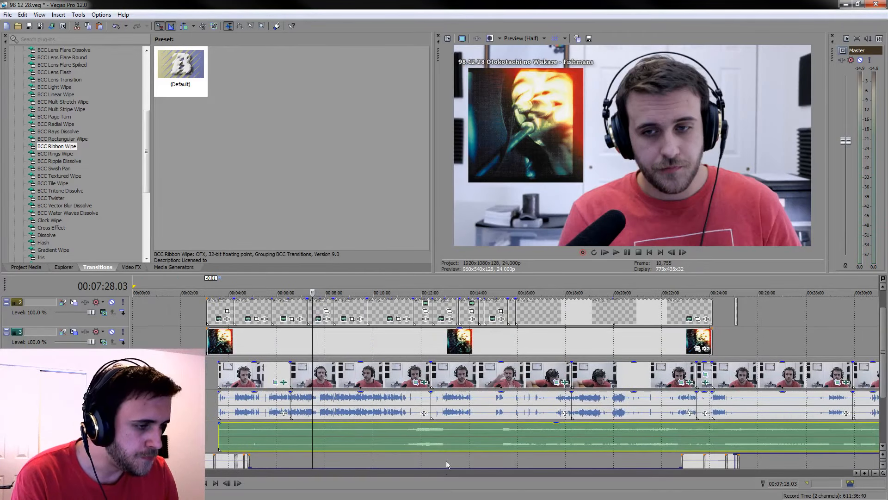
left_click(443, 437)
scroll(454, 442, "up", 6)
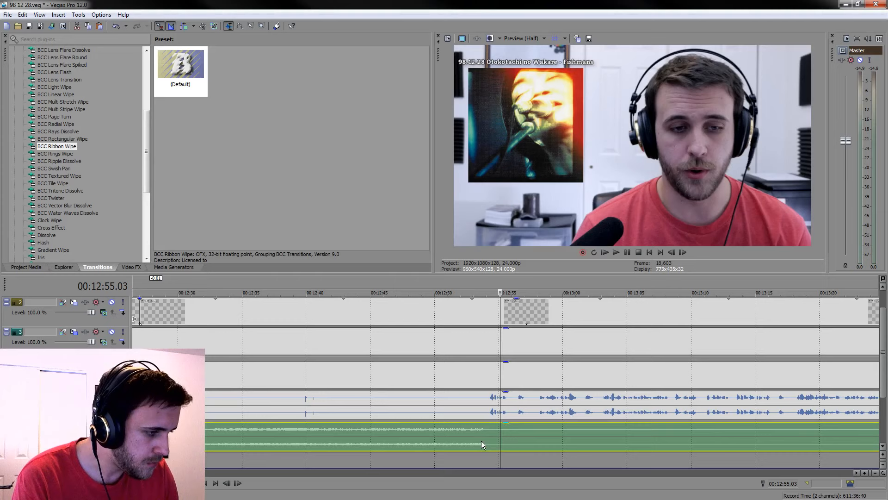
left_click(470, 437)
key("space")
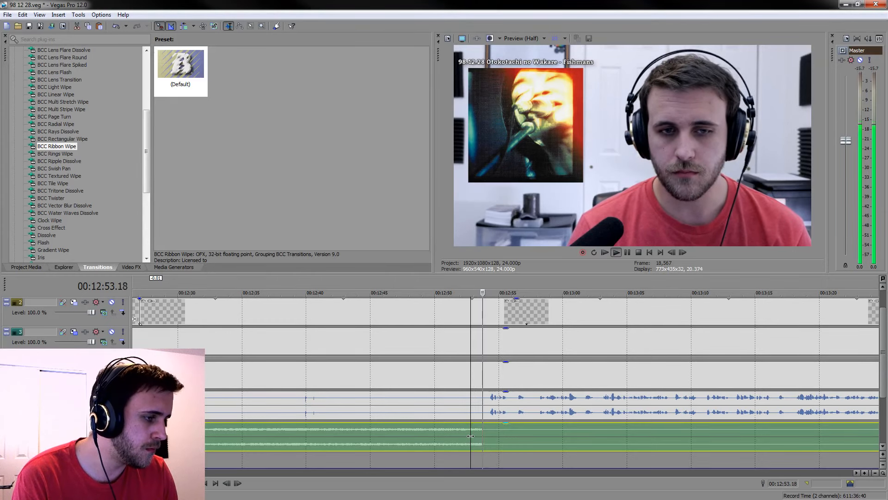
Return near the start of the first camera clip and play the audio from 00:03:42.18
scroll(470, 436, "down", 6)
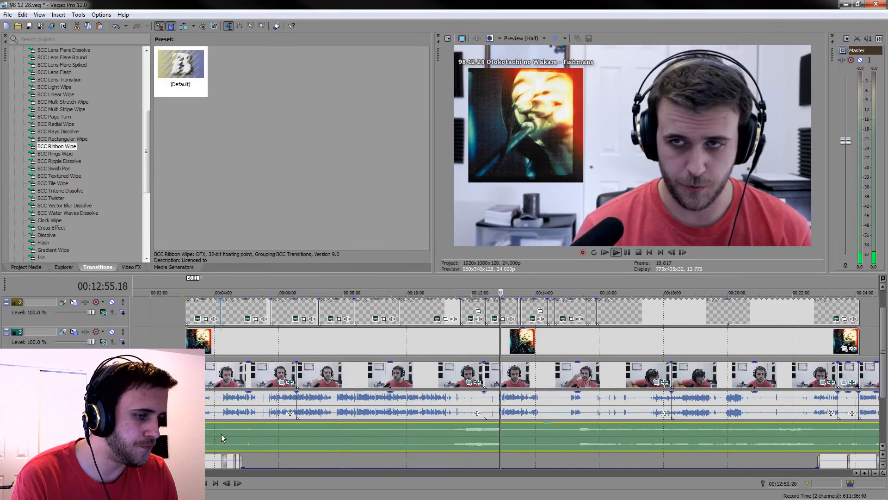
scroll(224, 435, "up", 2)
key("space")
scroll(307, 437, "up", 3)
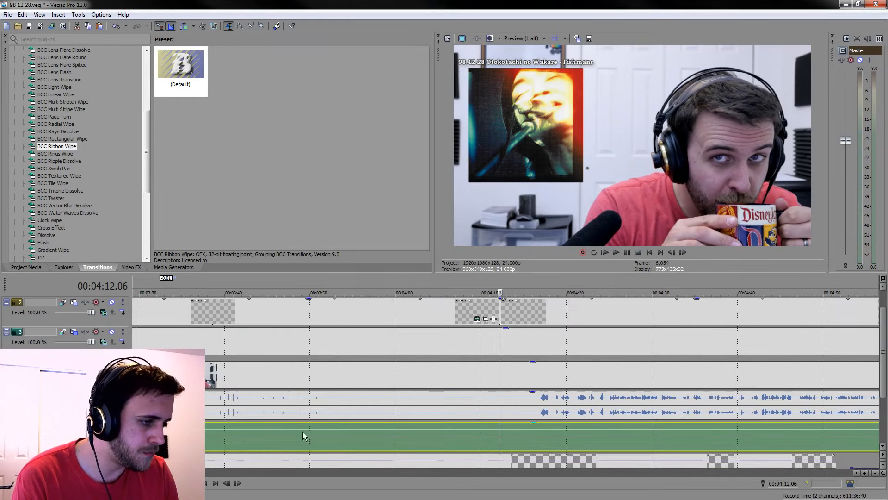
left_click(248, 434)
key("space")
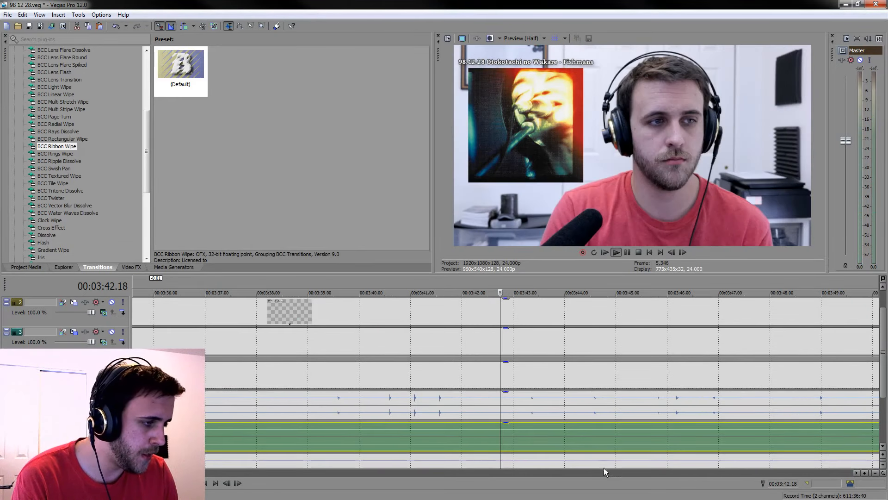
Replay the passage from 00:03:42.18 several times, comparing the camera audio with the separate audio clip up close
scroll(603, 463, "up", 5)
key("space")
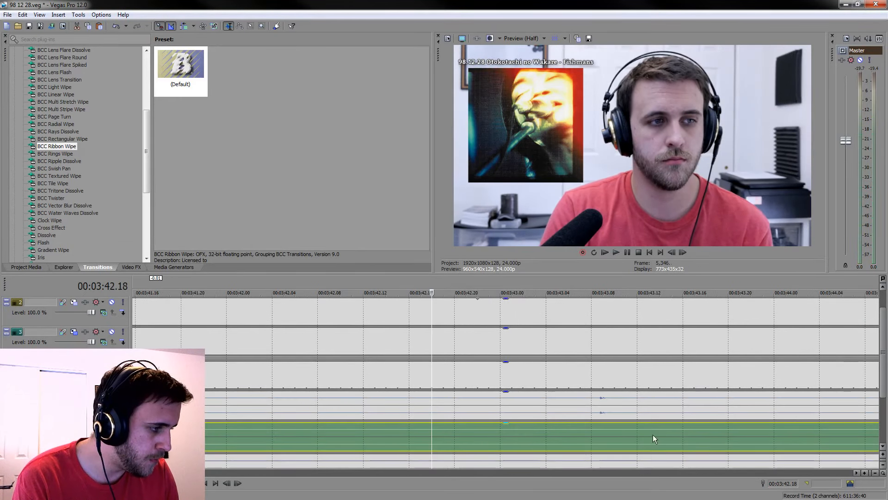
key("space")
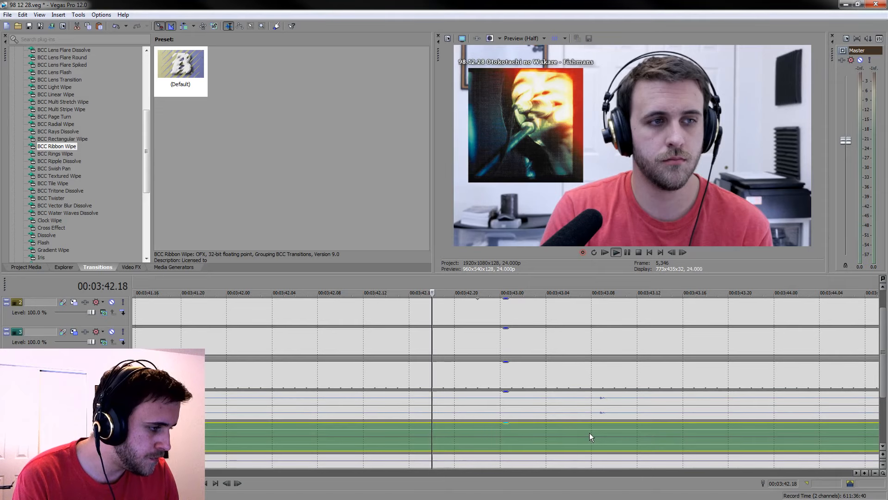
key("space")
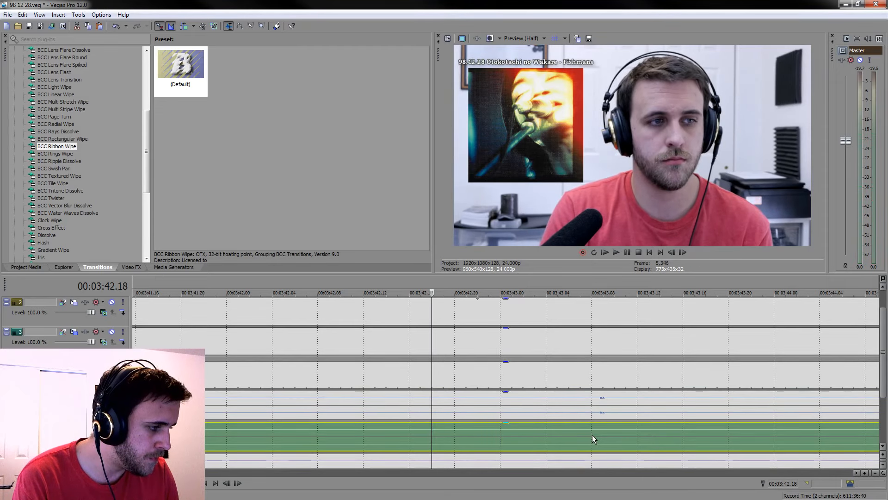
key("space")
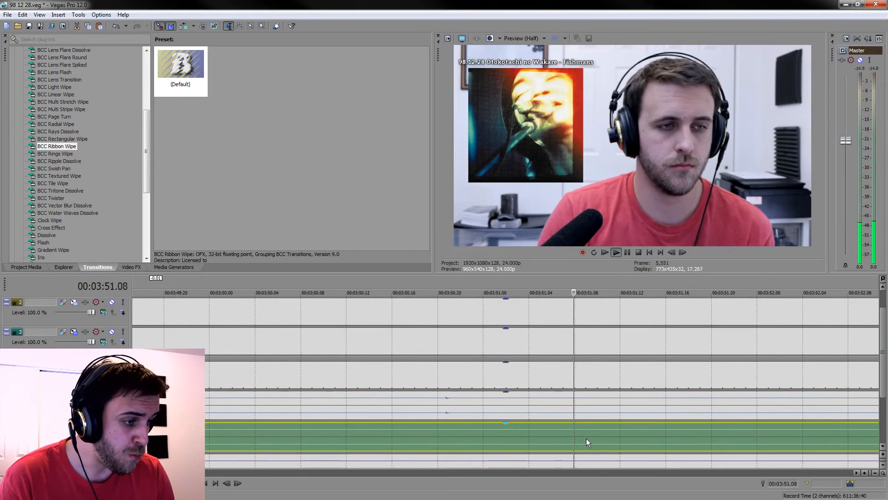
scroll(582, 437, "down", 3)
scroll(582, 437, "down", 3)
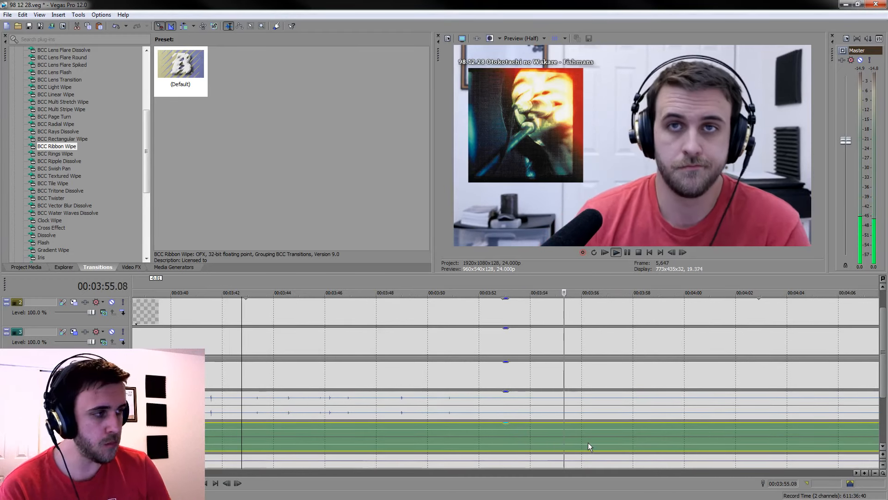
key("space")
scroll(587, 442, "down", 3)
scroll(587, 442, "down", 1)
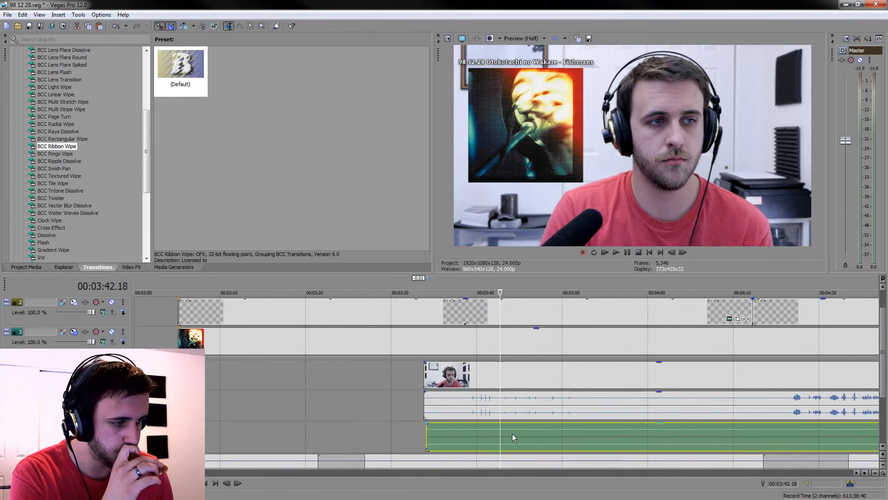
Select the first camera audio clip and compare its start with the separate audio's start at 00:03:34.02
left_click(434, 407)
scroll(458, 407, "up", 6)
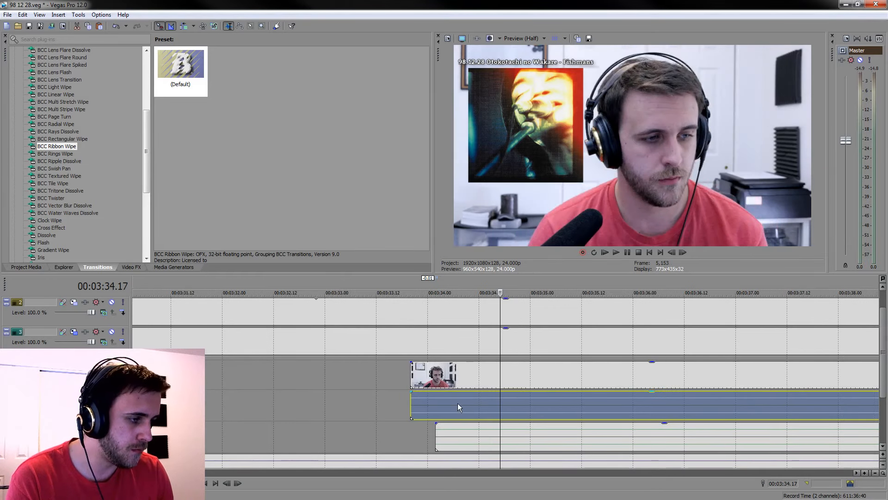
left_click(429, 400)
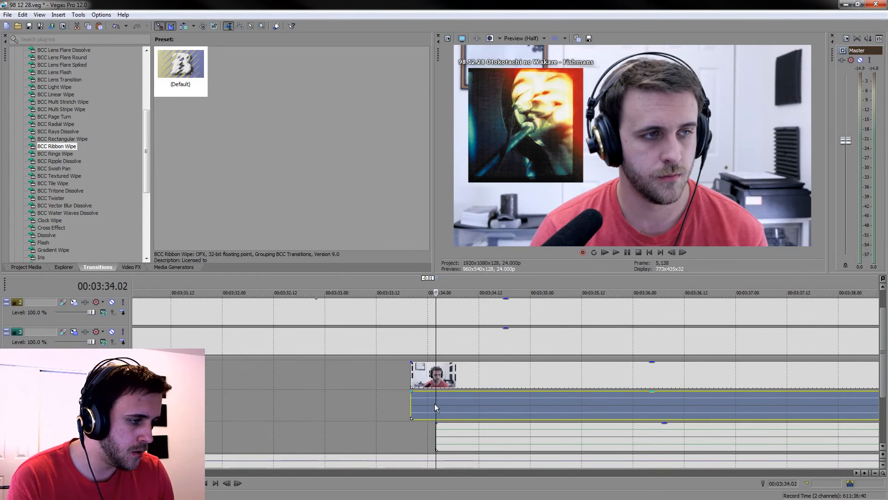
scroll(448, 413, "down", 5)
scroll(448, 412, "down", 4)
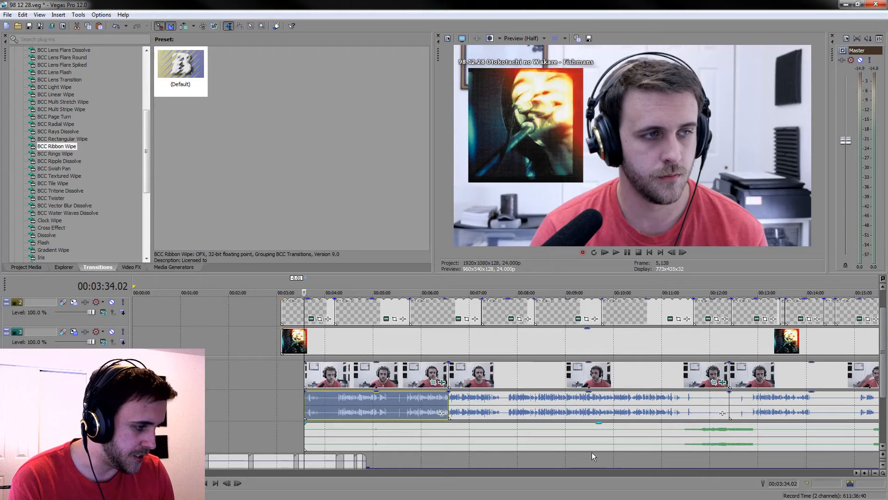
Inspect the separate audio from about 00:11:59.18 onward and play it near 00:19:54 to check the sync
left_click(710, 436)
scroll(512, 432, "down", 3)
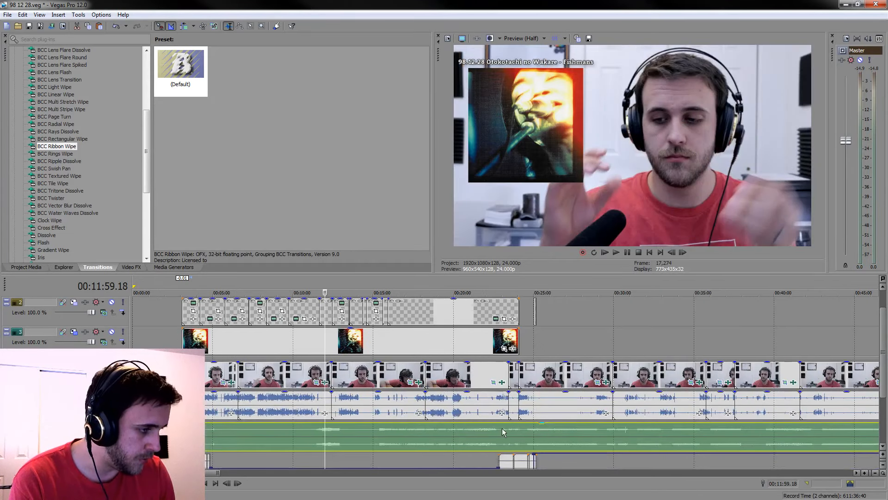
left_click(392, 437)
left_click(412, 442)
scroll(415, 440, "up", 2)
left_click(565, 452)
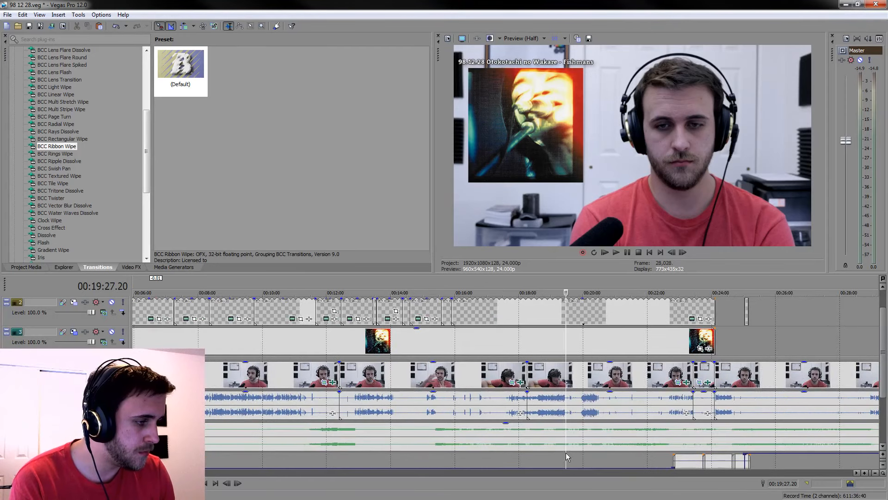
left_click(538, 446)
left_click(579, 437)
key("space")
scroll(579, 437, "up", 6)
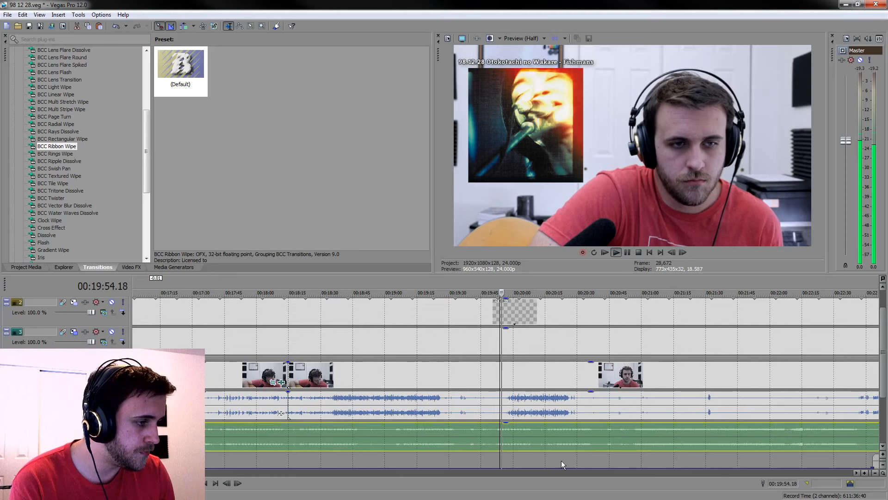
Play the guitar passage from 00:20:00.17, and return the playhead to the project start
left_click(525, 424)
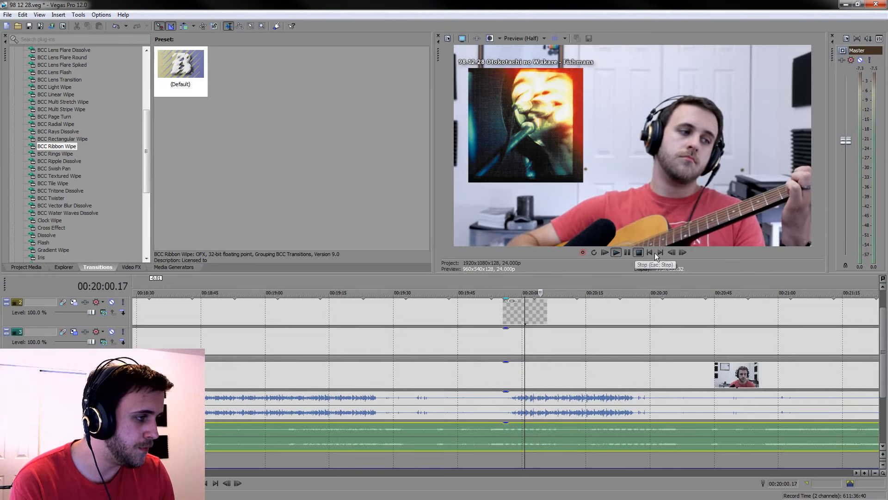
left_click(649, 252)
left_click(649, 252)
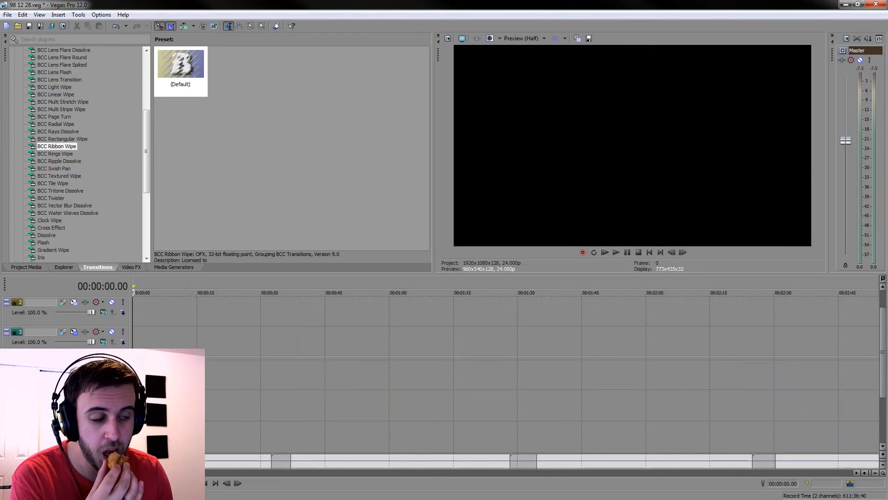
Split the separate audio, the camera audio and the camera video at 00:03:34.02, just after the separate audio begins
scroll(337, 387, "down", 6)
scroll(337, 387, "up", 5)
scroll(381, 419, "down", 5)
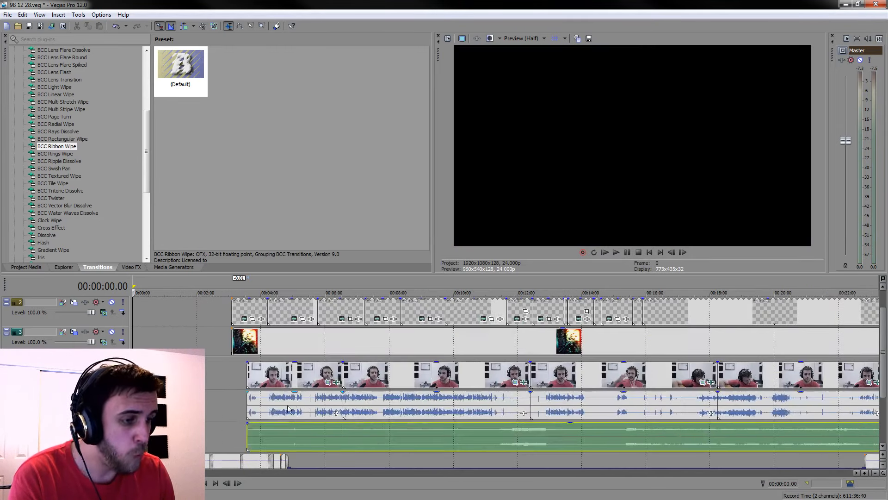
left_click(248, 436)
scroll(430, 423, "up", 10)
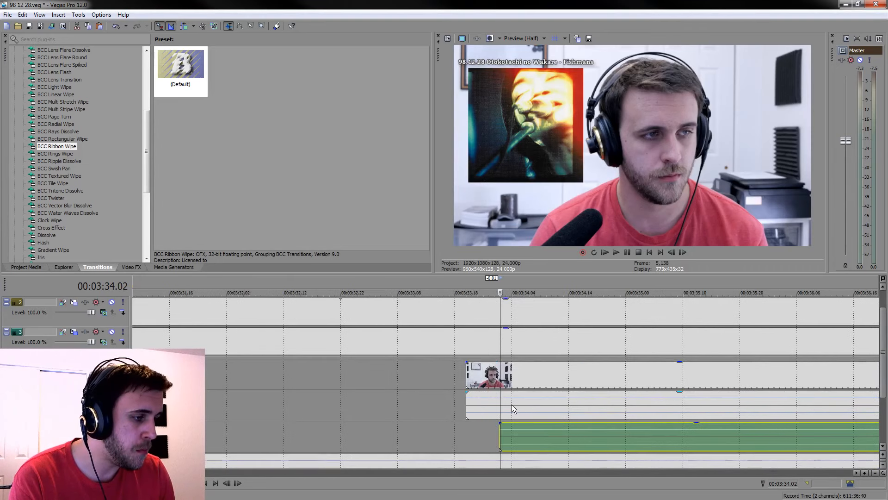
scroll(504, 407, "up", 4)
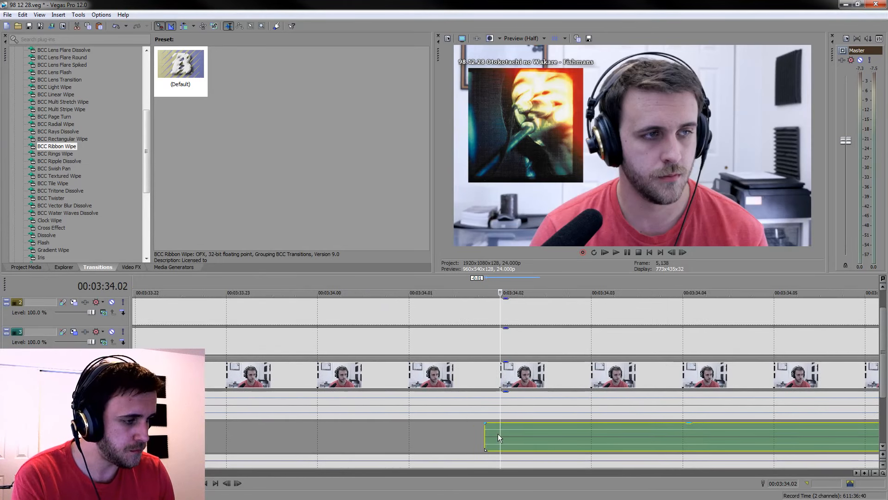
key("s")
left_click_drag(501, 433, 501, 419)
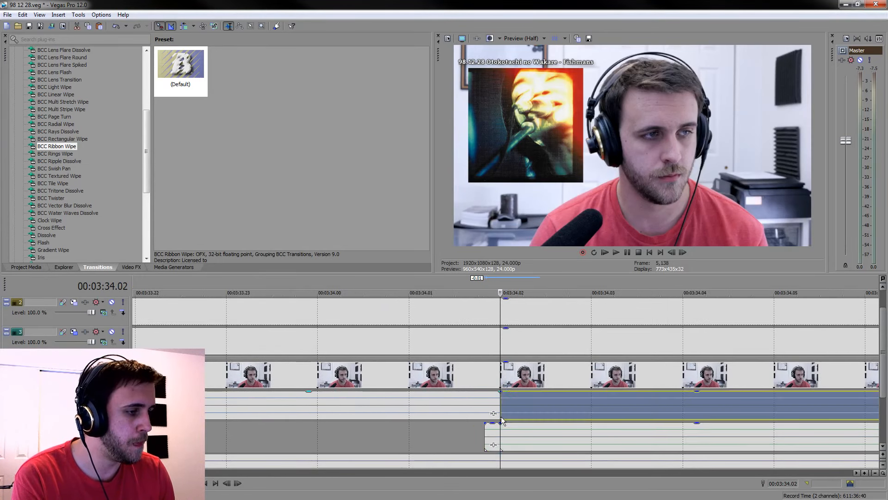
left_click(501, 372)
key("s")
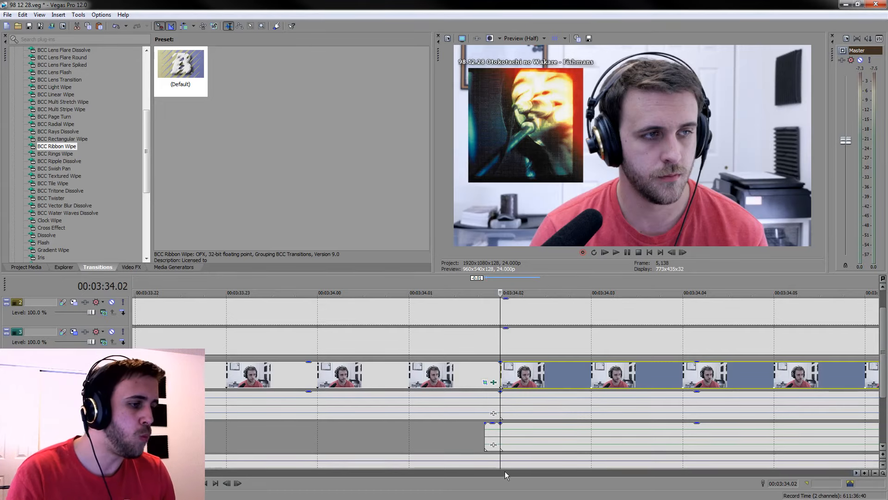
Delete the video and audio pieces before 00:03:34.02 so all three tracks start together
left_click(445, 377)
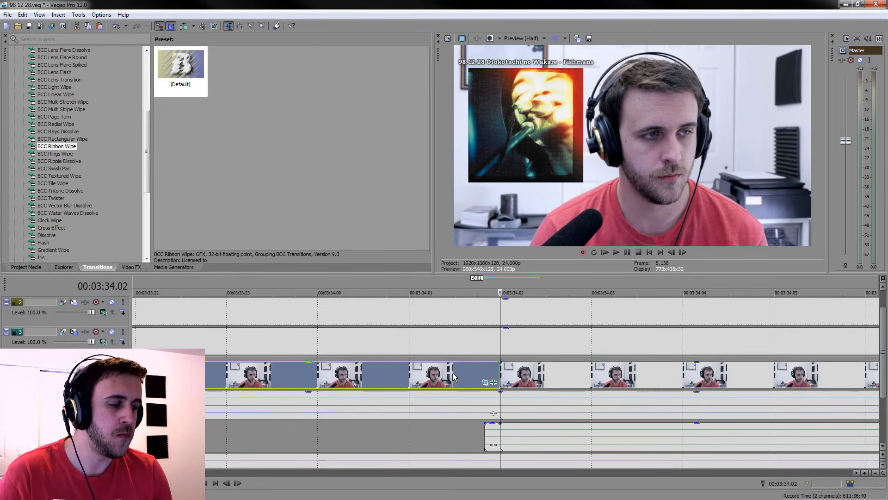
key("Delete")
left_click(456, 398)
key("Delete")
key("Delete")
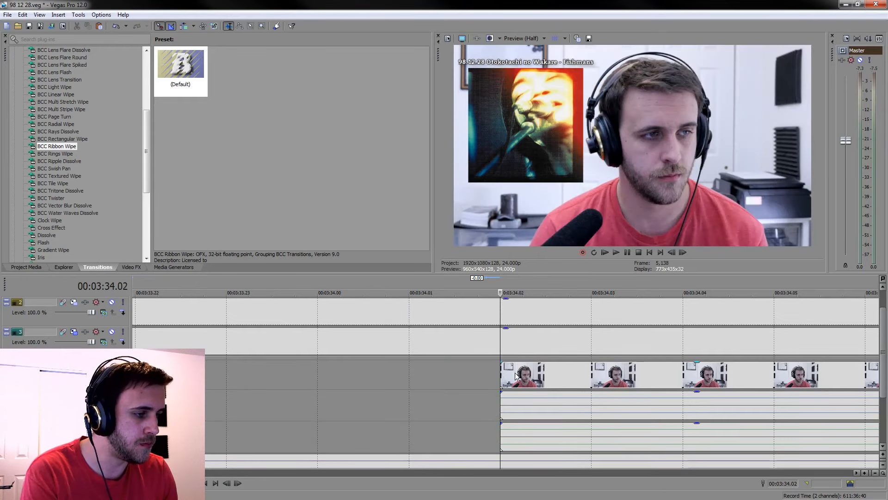
Split the separate audio clip at the first three cuts between camera clips, including the one at 00:12:24.06
left_click(519, 377)
scroll(519, 377, "down", 10)
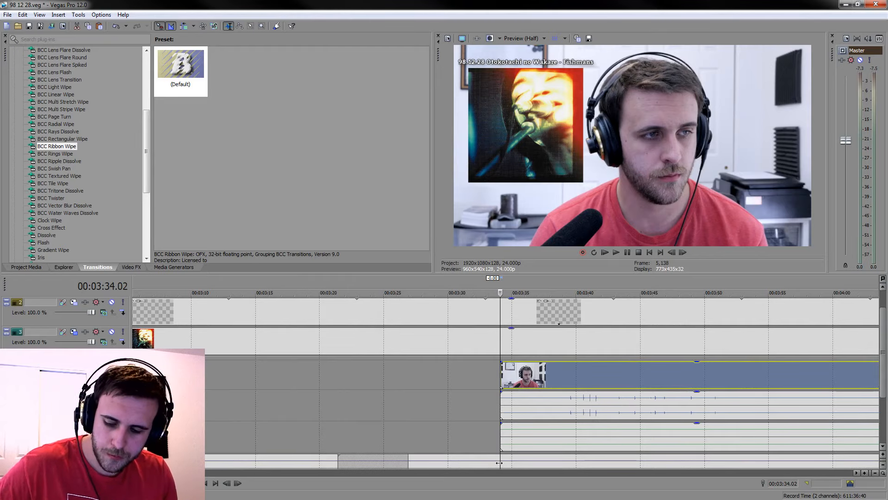
scroll(584, 380, "down", 3)
scroll(582, 396, "down", 4)
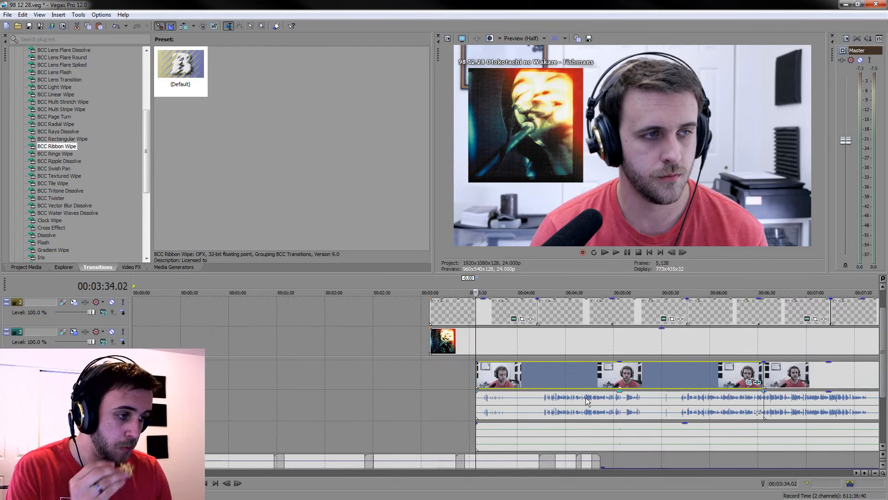
scroll(586, 422, "down", 4)
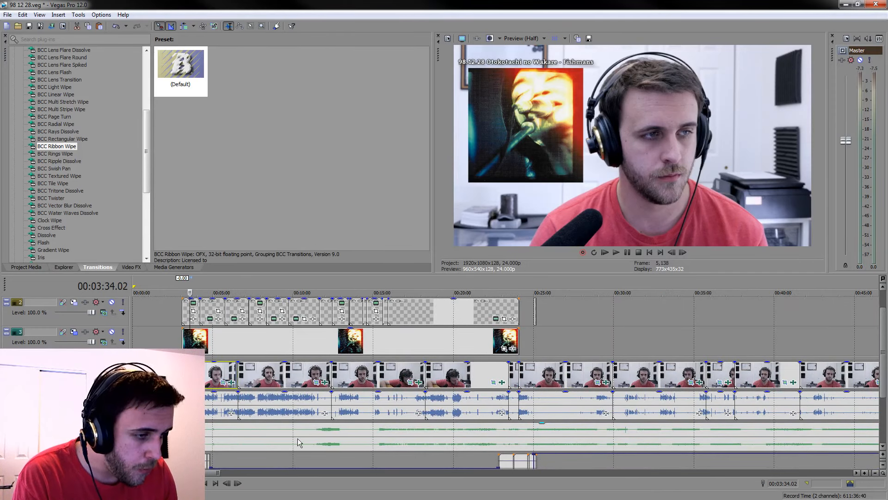
left_click(237, 432)
key("s")
left_click(334, 431)
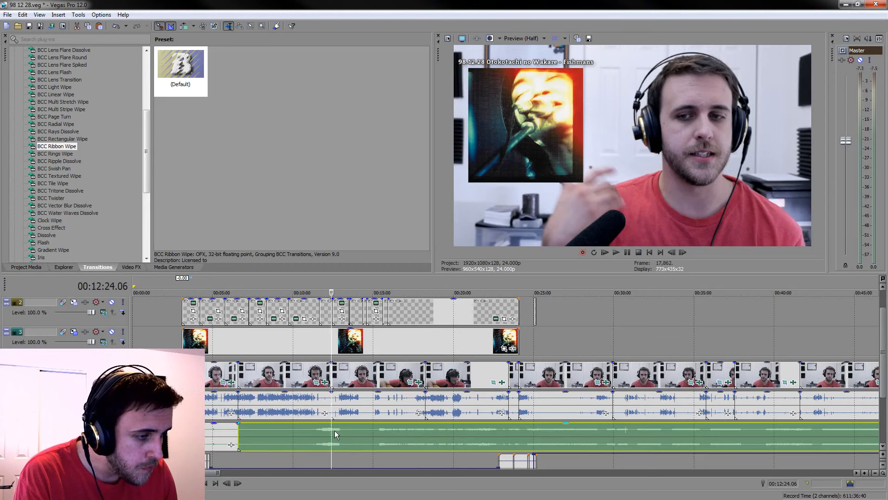
key("s")
left_click(431, 429)
key("s")
Continue splitting the separate audio at the camera clip cuts from about 00:23:25.20 through 00:37:33.09
left_click(510, 433)
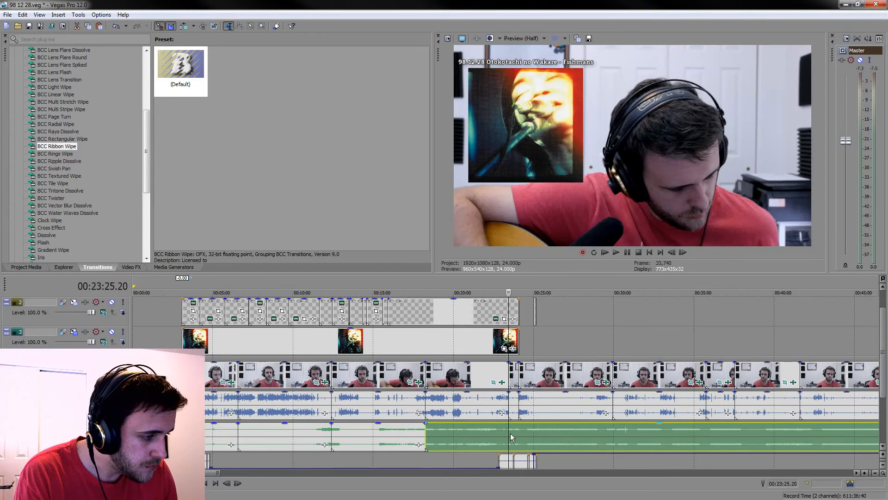
key("s")
left_click(612, 430)
key("s")
left_click(703, 437)
key("s")
left_click(739, 429)
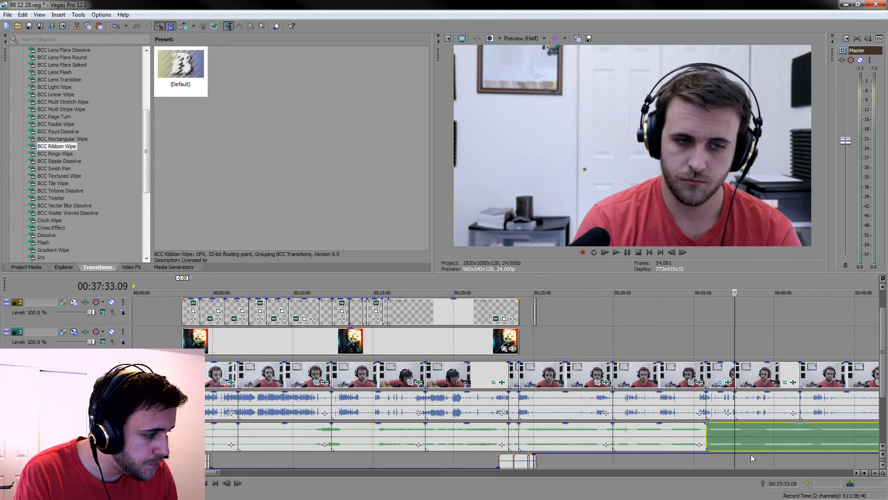
key("s")
Split the separate audio at the next three camera clip cuts, from 00:41:36.18 through 00:53:26.10
left_click(758, 472)
left_click(434, 435)
key("s")
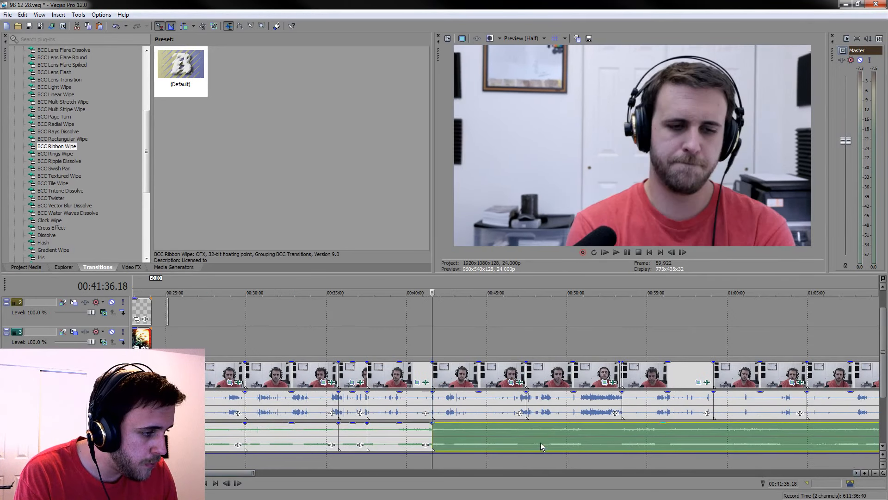
left_click(525, 434)
key("s")
left_click(623, 438)
key("s")
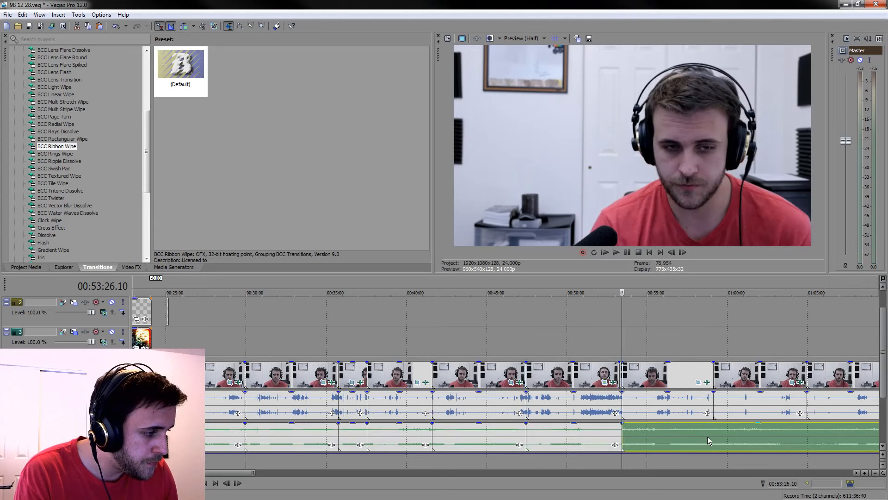
Split the separate audio at the next four camera clip cuts, from 00:59:08.06 through 01:16:39.18
left_click(711, 436)
key("s")
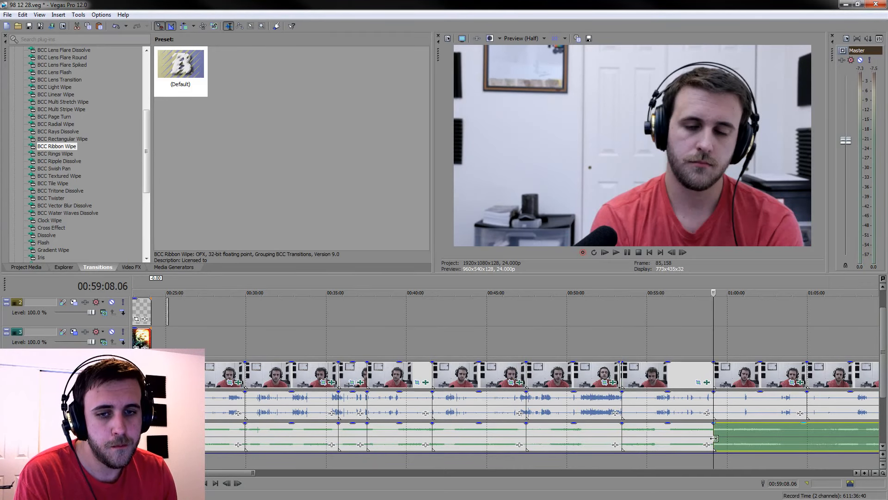
left_click(727, 471)
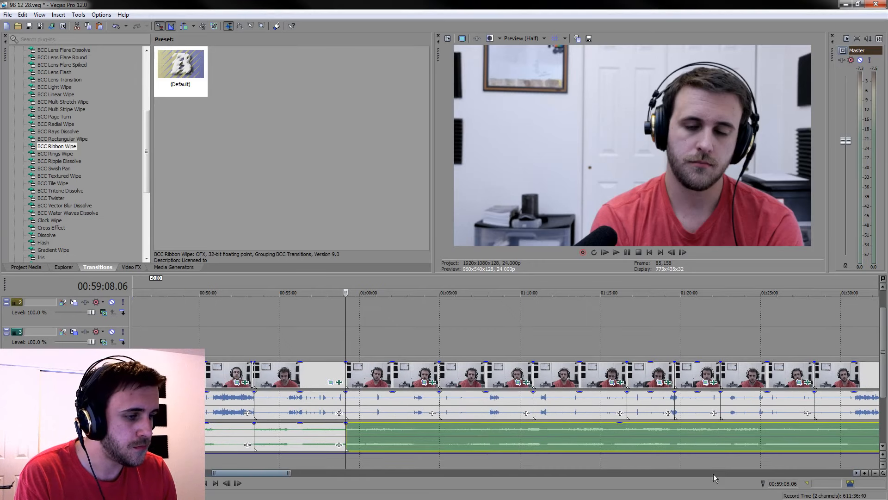
left_click(441, 435)
key("s")
left_click(532, 433)
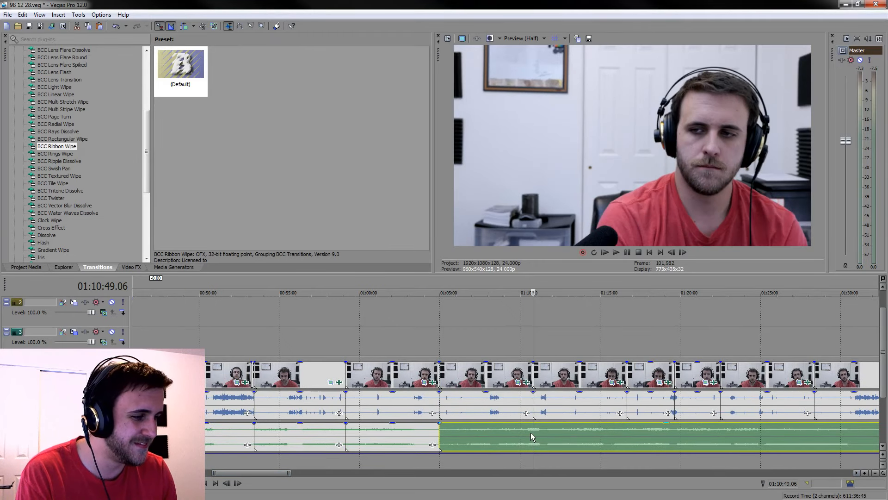
key("s")
left_click(627, 431)
key("s")
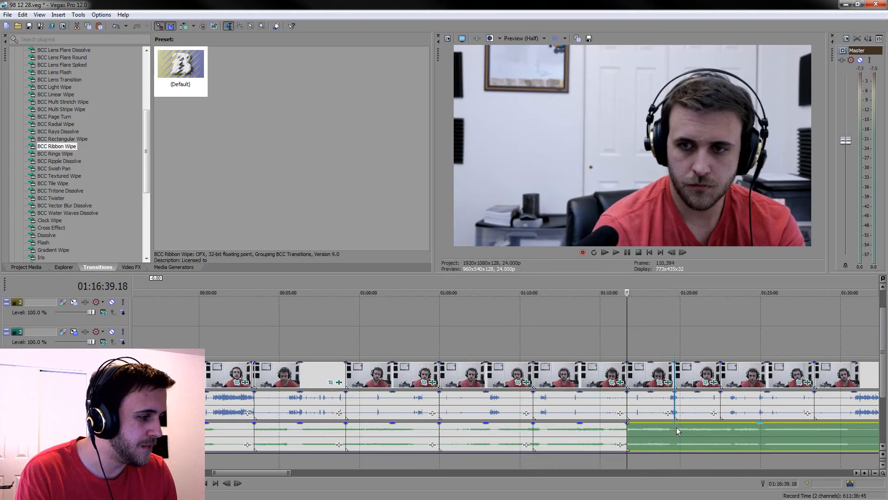
Split the separate audio at the last three camera clip cuts, including the one at 01:22:30.06
left_click(674, 431)
key("s")
left_click(723, 431)
key("s")
left_click(735, 472)
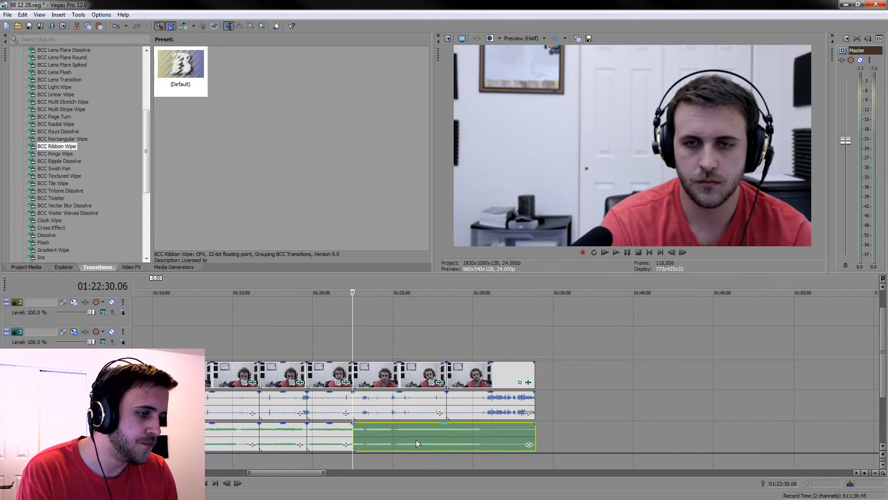
left_click(445, 437)
key("s")
Split the separate audio where the camera video ends at 01:33:52.02 and delete the leftover piece
left_click(531, 430)
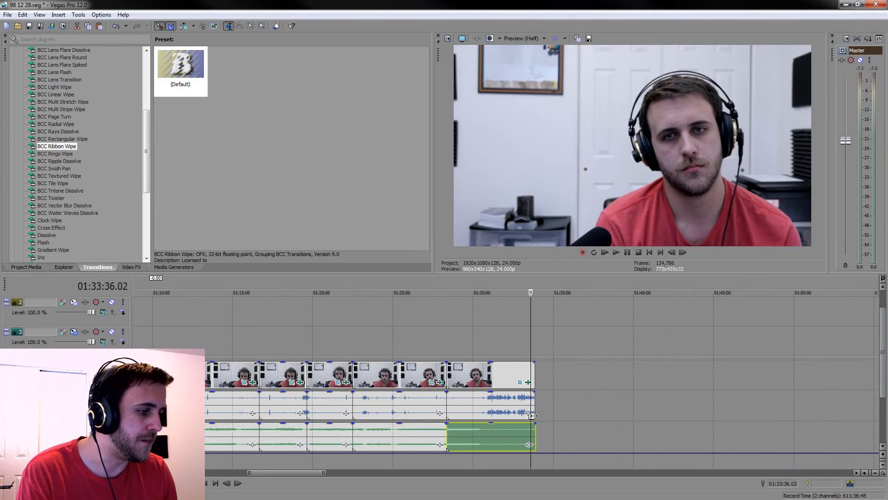
scroll(530, 429, "up", 5)
left_click(634, 439)
scroll(633, 438, "up", 3)
key("s")
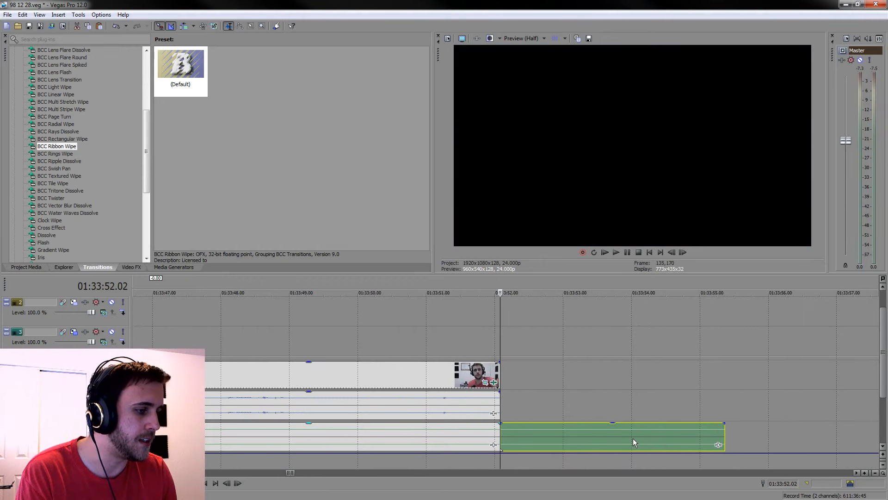
key("Delete")
scroll(426, 412, "down", 8)
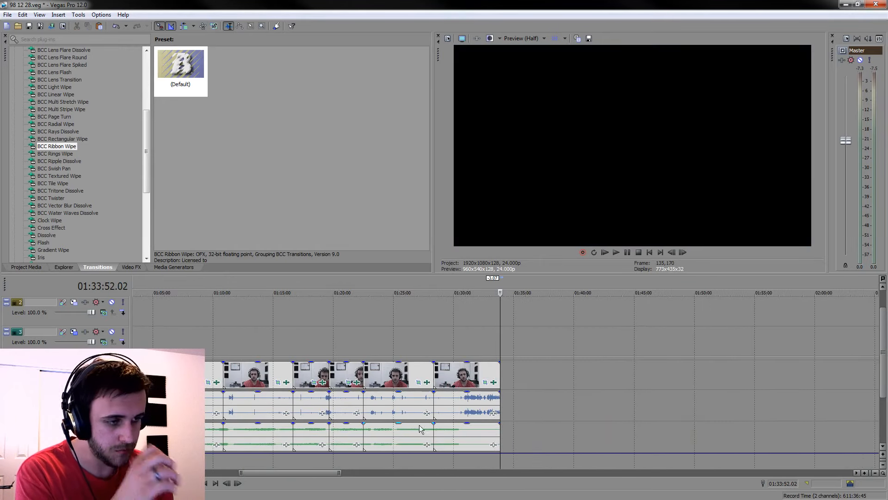
Group the first two camera clips, starting from 00:03:34.02, each with its matching camera and separate audio pieces
scroll(429, 432, "down", 5)
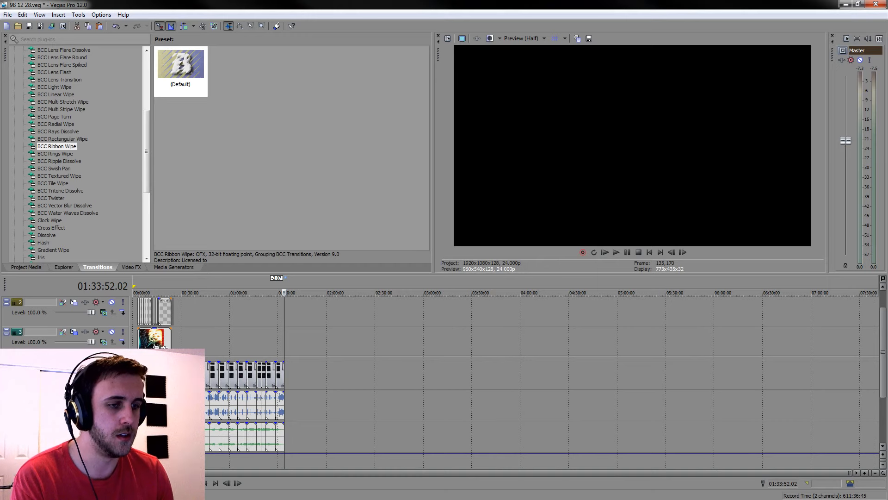
left_click(140, 373)
scroll(242, 378, "up", 8)
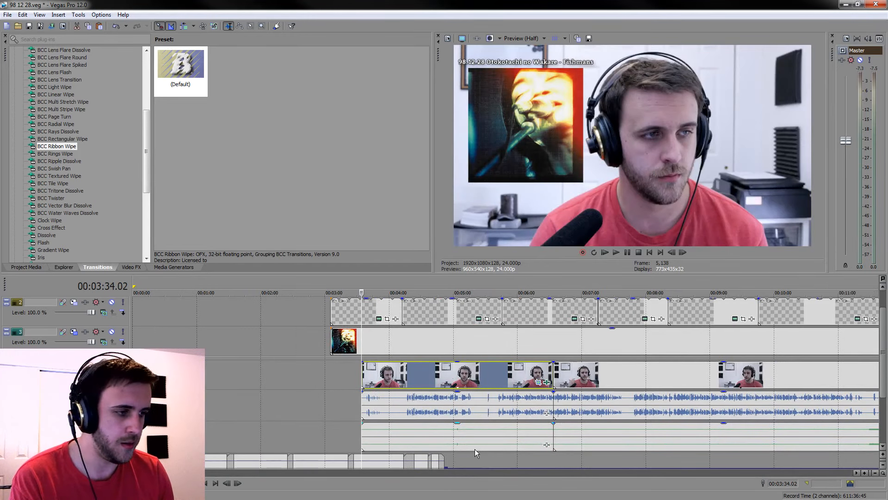
left_click(469, 437)
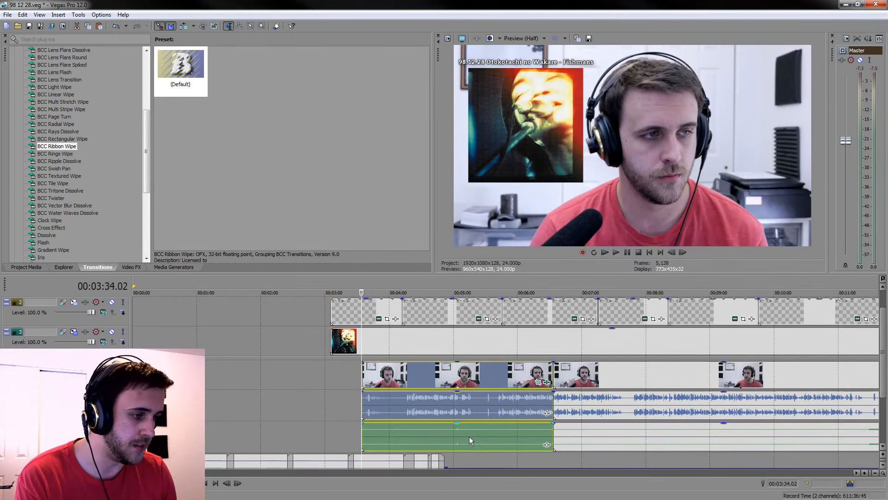
left_click(587, 382)
scroll(587, 382, "down", 3)
left_click(385, 445, "shift")
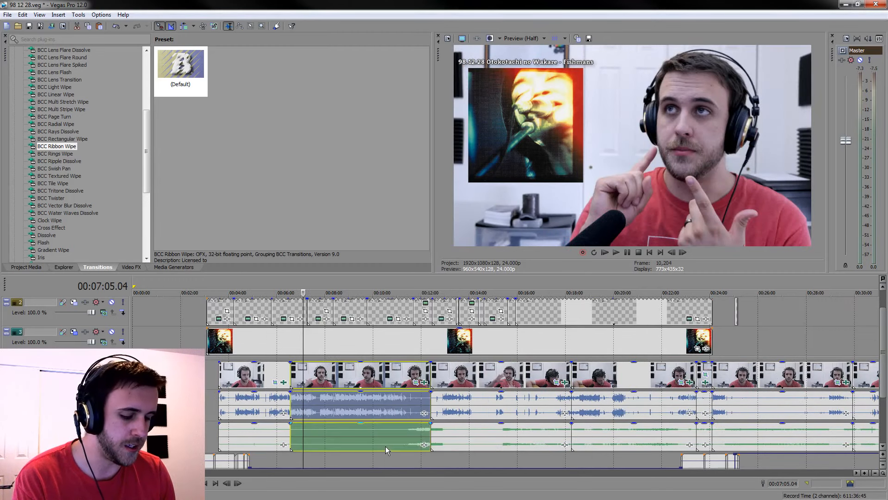
Group the third and fourth camera clips, around 00:13:27 and 00:18:37, each with their audio pieces below
left_click(456, 378)
left_click(515, 439, "shift")
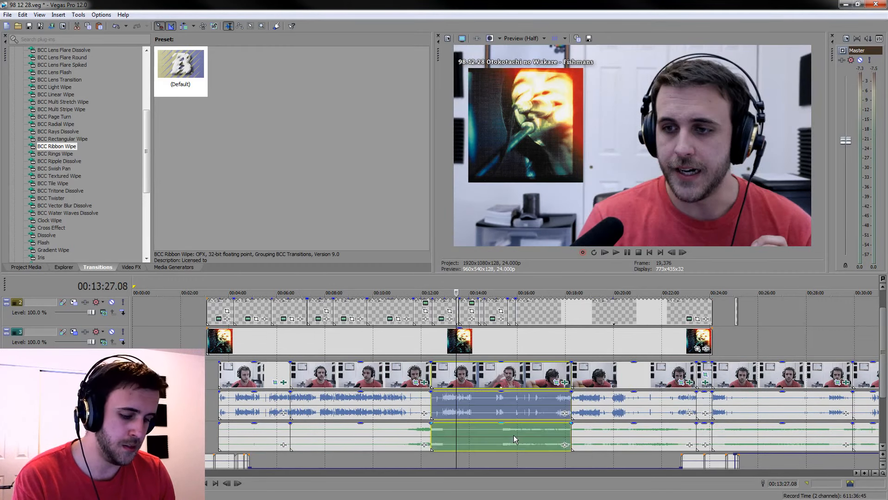
left_click(582, 375)
left_click(621, 442, "shift")
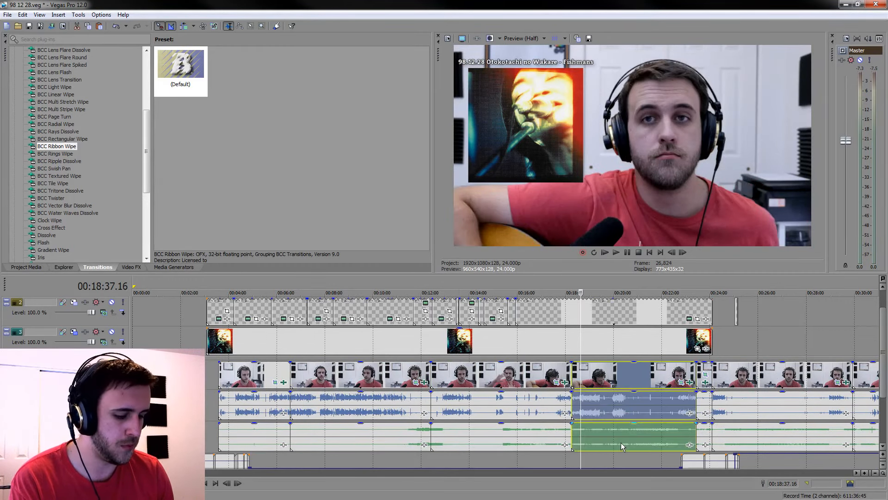
Group the short camera clip around 00:23:44 and the clip following it, each with their two audio pieces
left_click(702, 373)
left_click(712, 375)
scroll(713, 375, "up", 5)
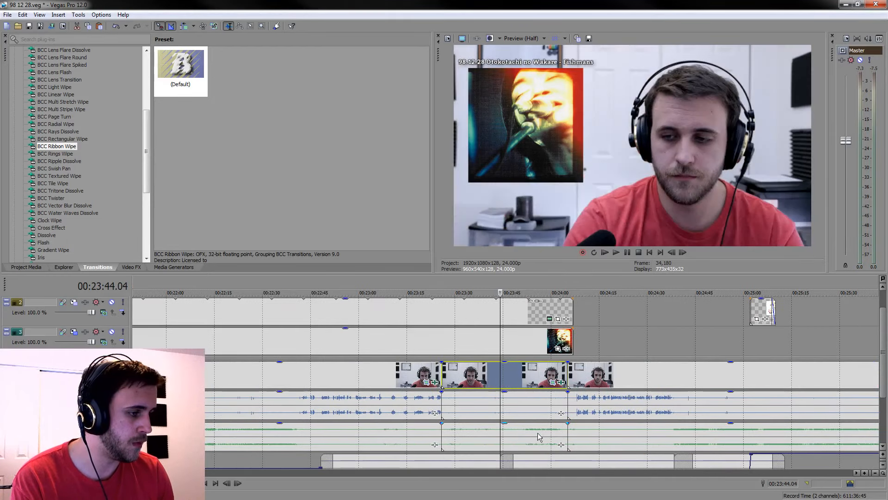
left_click(537, 432, "shift")
left_click(595, 376)
left_click(629, 427, "shift")
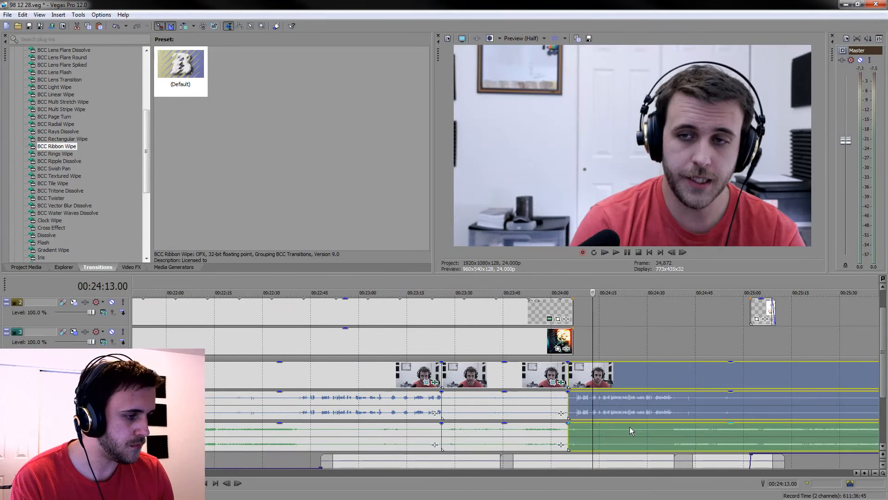
Group the camera clips around 00:30:26 and 00:36:19, each with their matching audio pieces
scroll(628, 426, "down", 3)
scroll(629, 426, "down", 3)
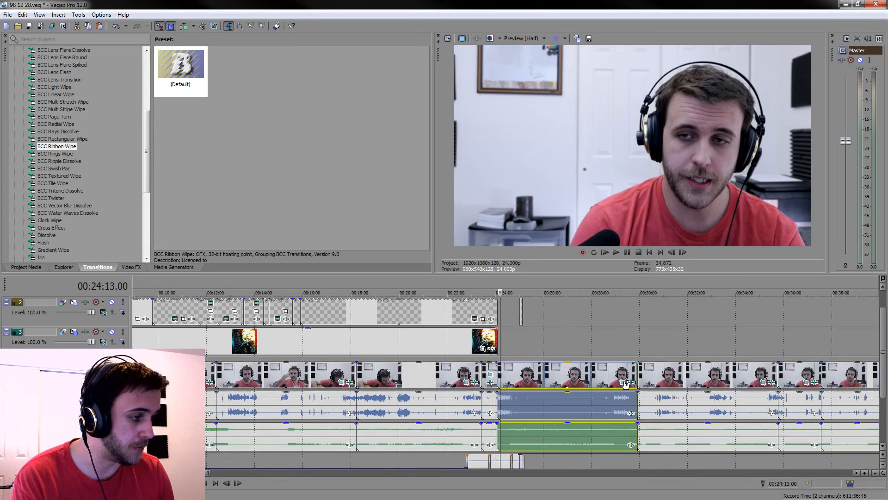
left_click(650, 375)
left_click(690, 437, "shift")
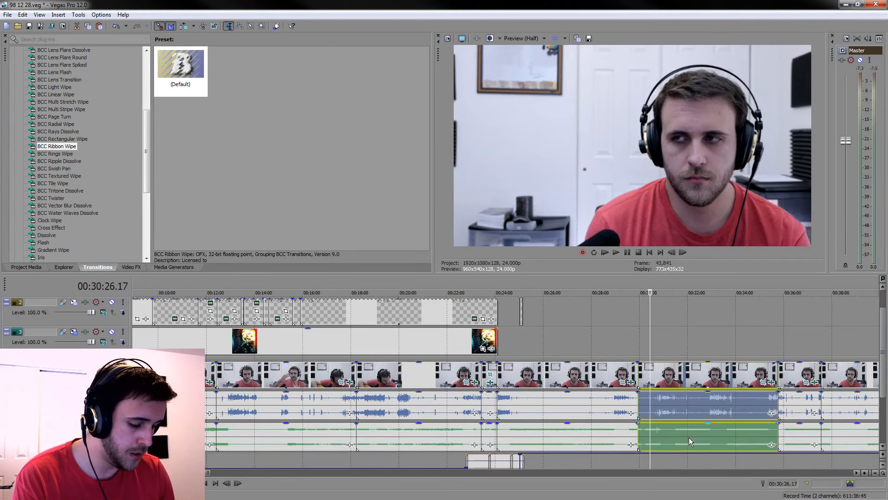
left_click(792, 380)
left_click(809, 434, "shift")
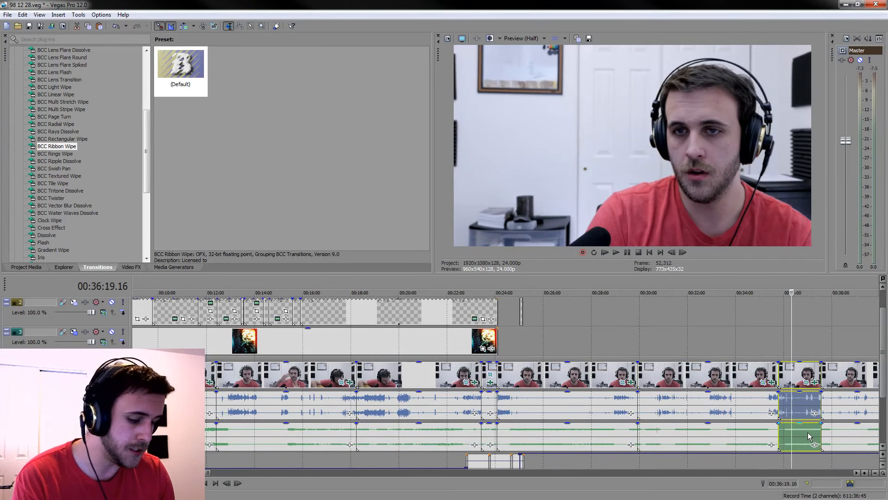
Group the camera clips around 00:38:13 and 00:44:07, each with their matching audio pieces
left_click(816, 473)
left_click(816, 473)
left_click_drag(230, 472, 221, 473)
left_click(231, 371)
left_click(278, 448, "shift")
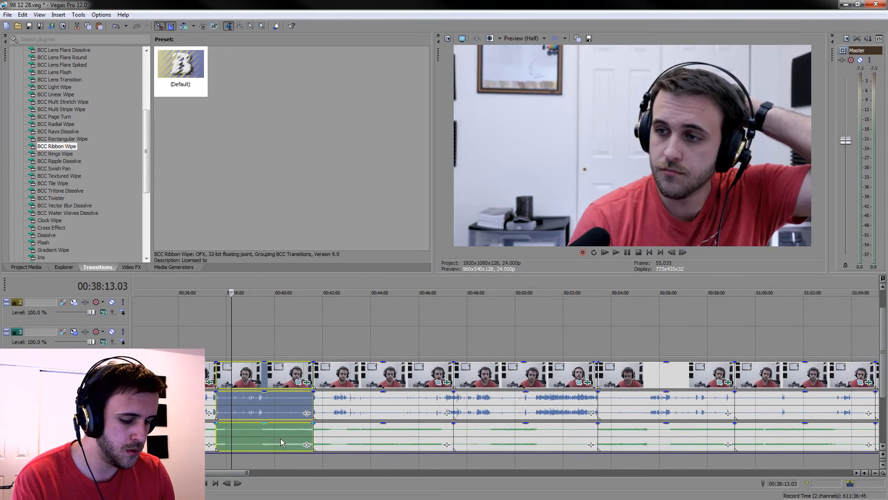
left_click(373, 373)
left_click(408, 431, "shift")
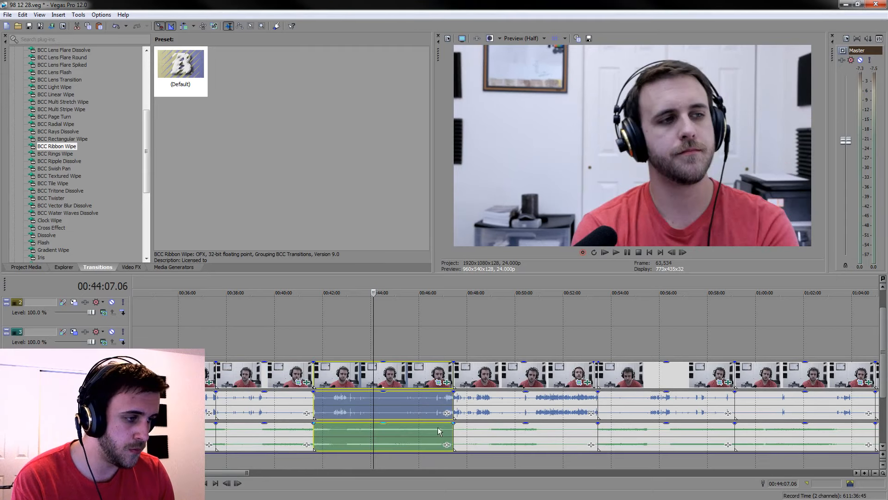
left_click(511, 388)
left_click(536, 434, "shift")
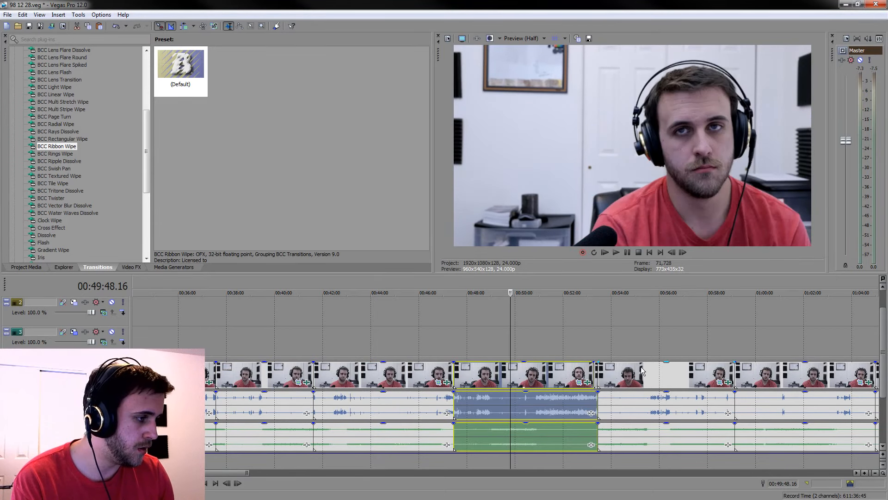
scroll(599, 370, "up", 4)
left_click(840, 398)
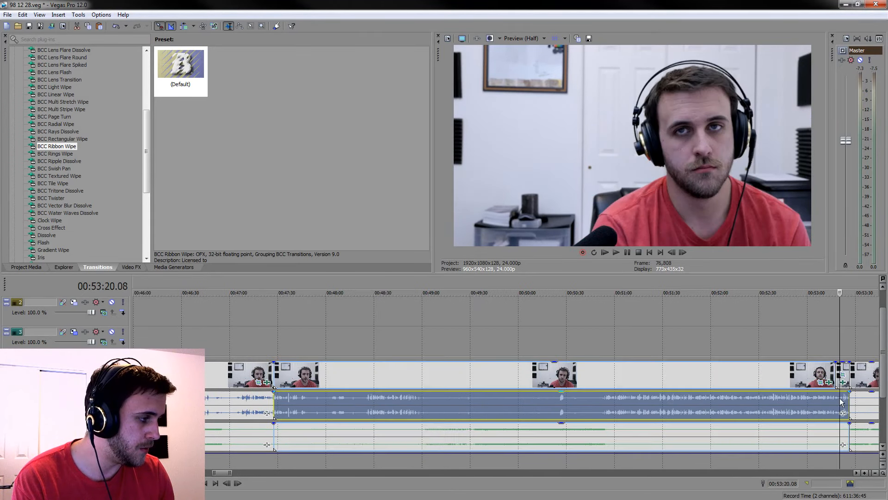
left_click(484, 373)
left_click(520, 440, "shift")
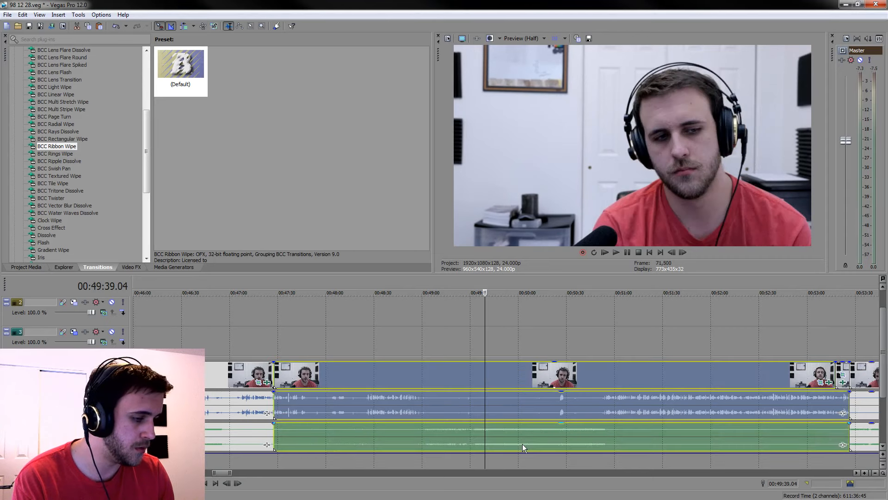
Split both audio tracks at the 00:53:17.18 camera cut and group the long clip before it with its audio
left_click(835, 404)
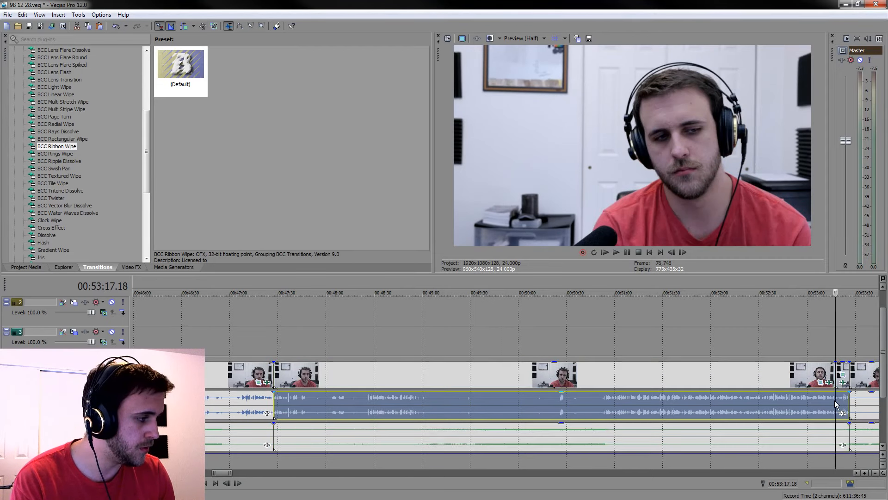
left_click(839, 444)
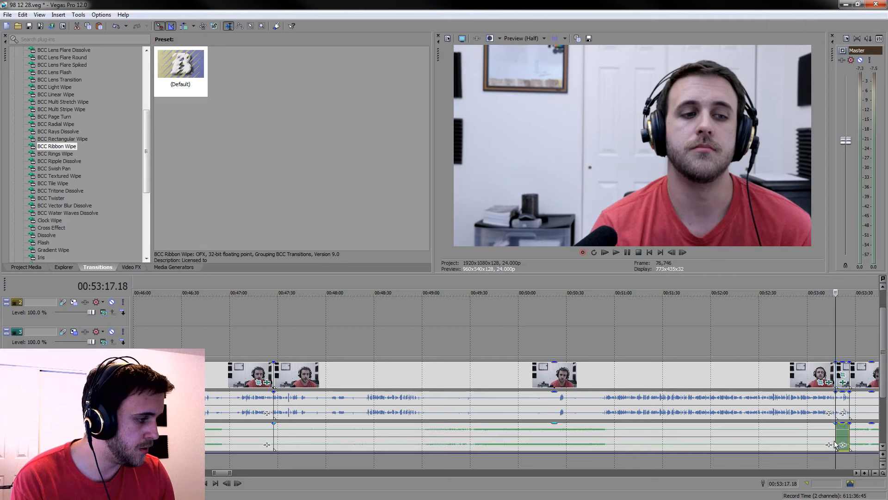
left_click(501, 387)
left_click(518, 440, "shift")
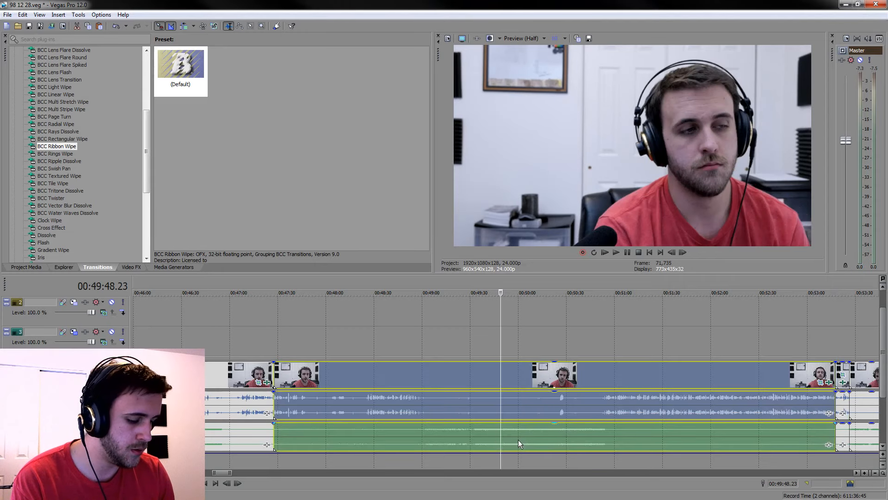
Group the short camera clip at 00:53:17.18 and the clip following it, each with their two audio pieces
left_click(839, 373)
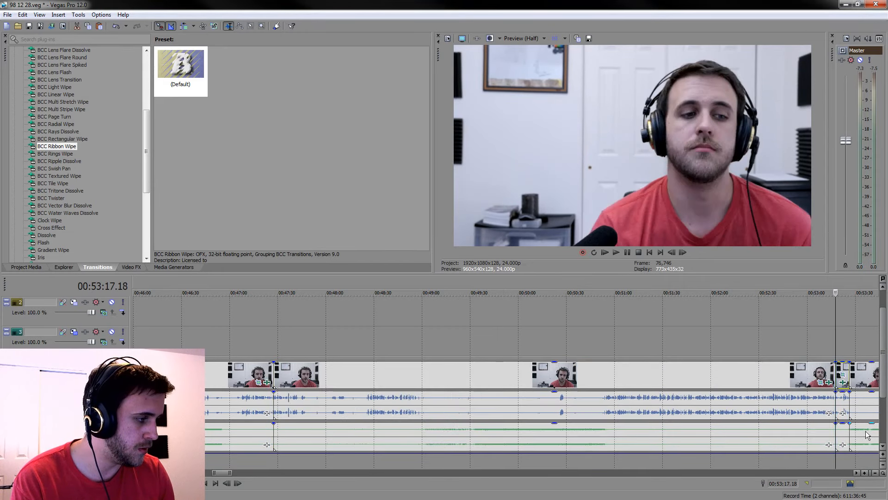
left_click(842, 441)
scroll(842, 439, "down", 1)
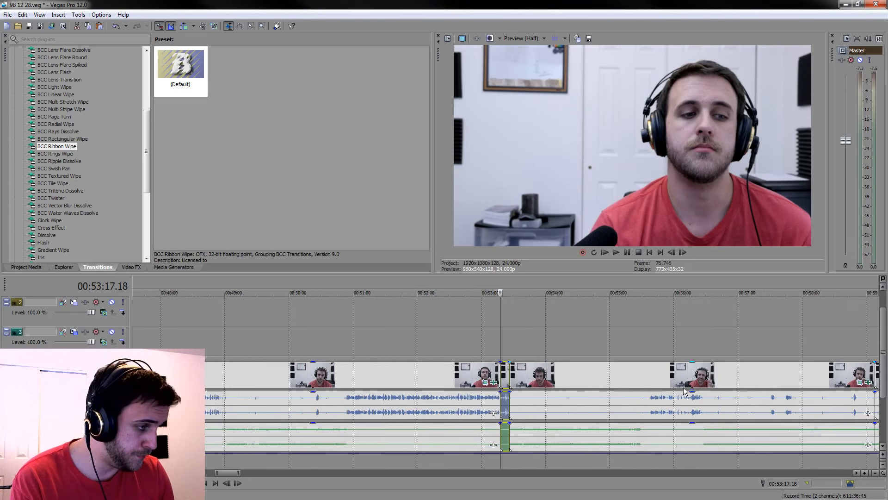
left_click(610, 379)
left_click(642, 439, "shift")
scroll(642, 438, "down", 4)
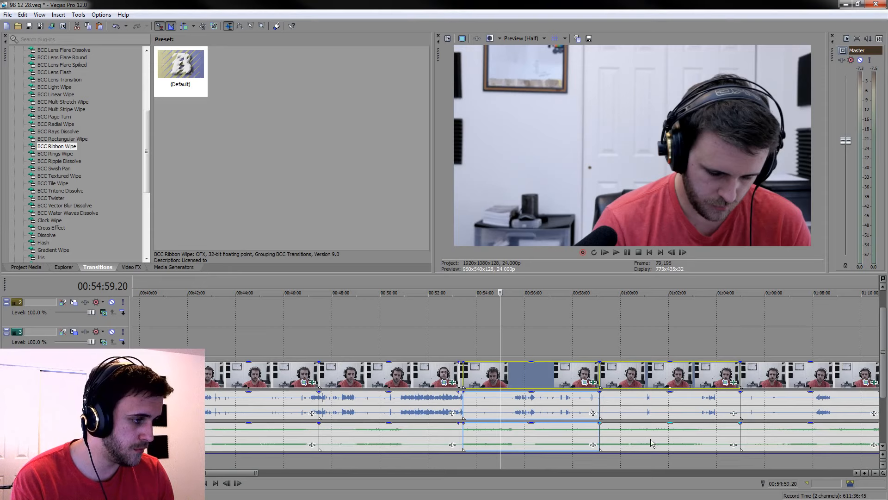
left_click(478, 372)
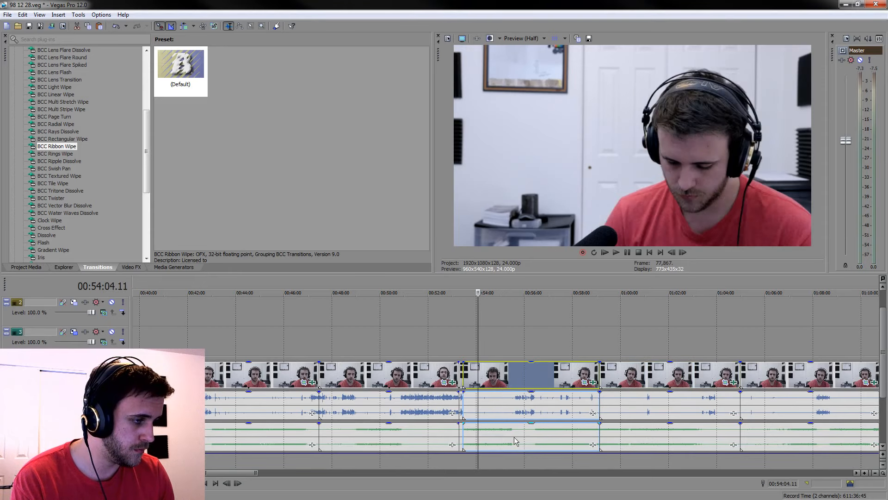
left_click(514, 441, "shift")
Group the camera clip around 01:00:05 and the one directly after it, each with their audio pieces
left_click(623, 377)
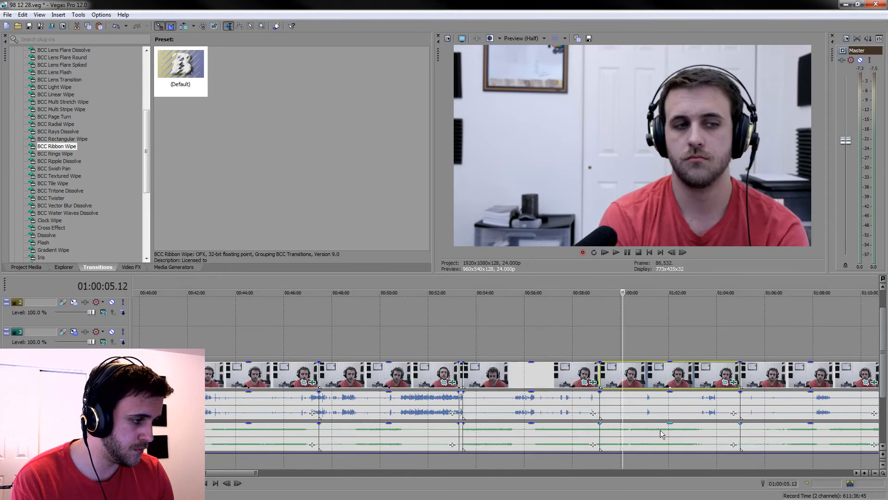
left_click(660, 430, "shift")
left_click(679, 474)
left_click(416, 377)
left_click(462, 432, "shift")
Group the camera clips around 01:12:22, 01:17:46 and 01:20:27, each with their matching audio pieces
left_click(551, 382)
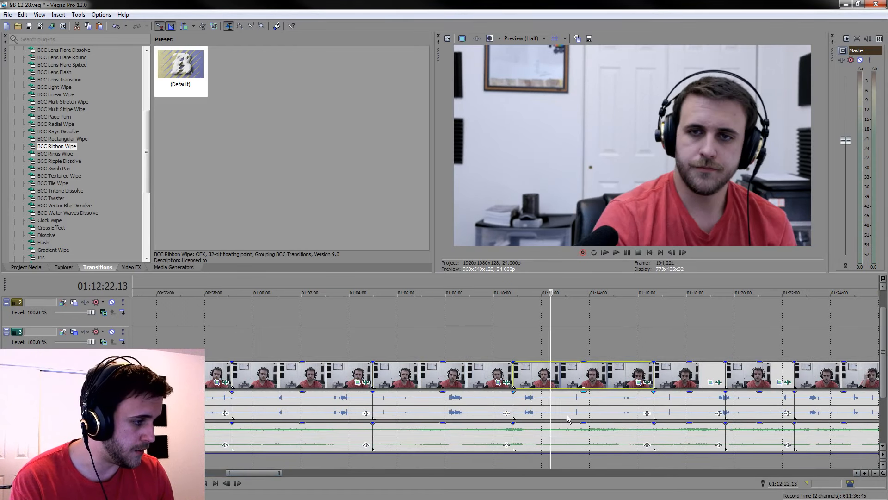
left_click(565, 429, "shift")
left_click(681, 384)
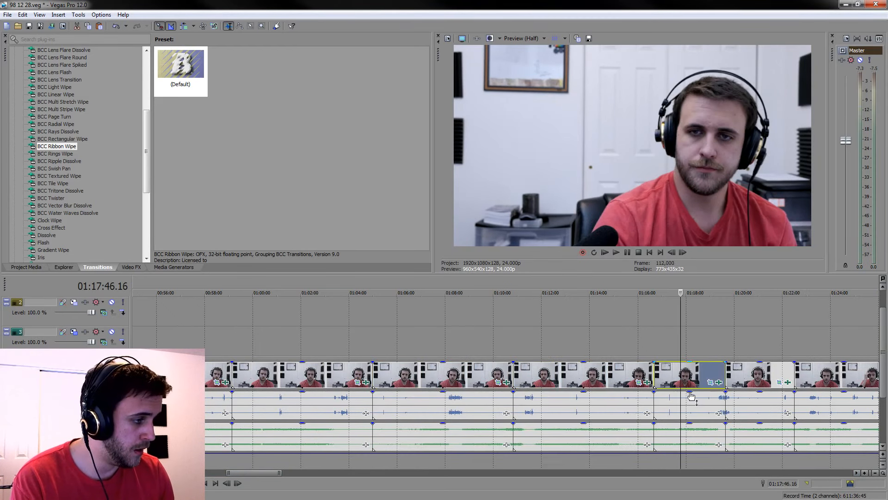
left_click(704, 432, "shift")
left_click(745, 377)
left_click(774, 442, "shift")
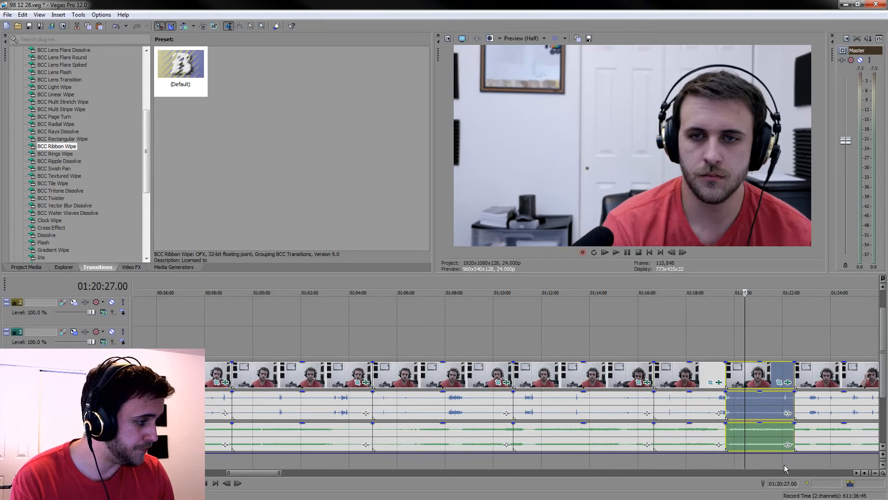
Group the camera clip around 01:23:15 and the final clip around 01:29:37, each with their two matching audio pieces
left_click(785, 470)
left_click(499, 387)
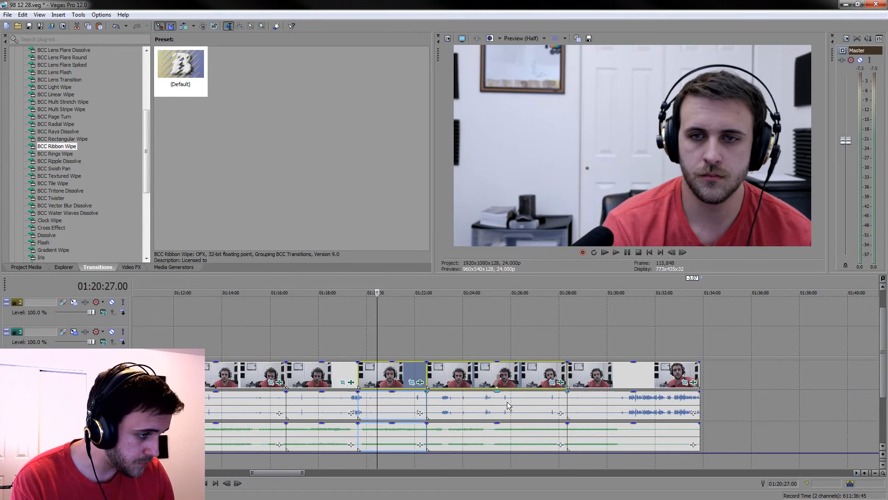
left_click(445, 371)
left_click(479, 431, "shift")
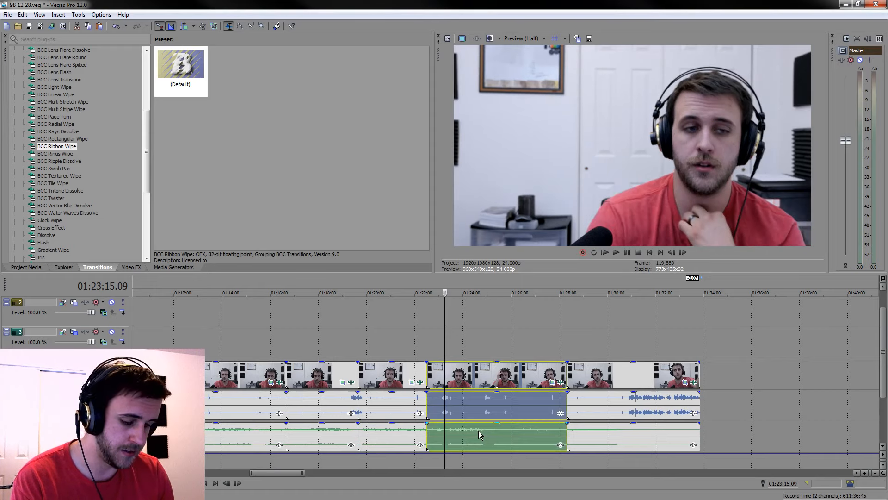
left_click(599, 378)
left_click(624, 437, "shift")
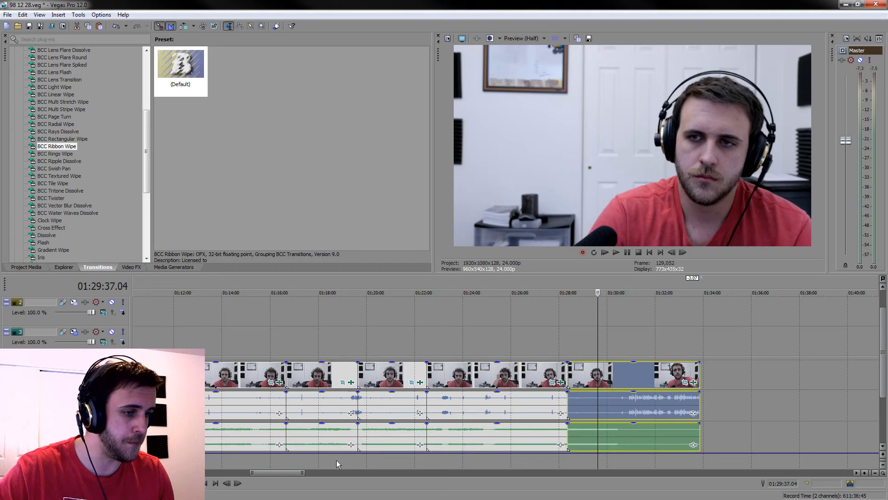
Enable auto ripple and move the first camera clip with its audio to 00:00:00.00, shifting the following camera clips along with it
left_click_drag(277, 471, 231, 471)
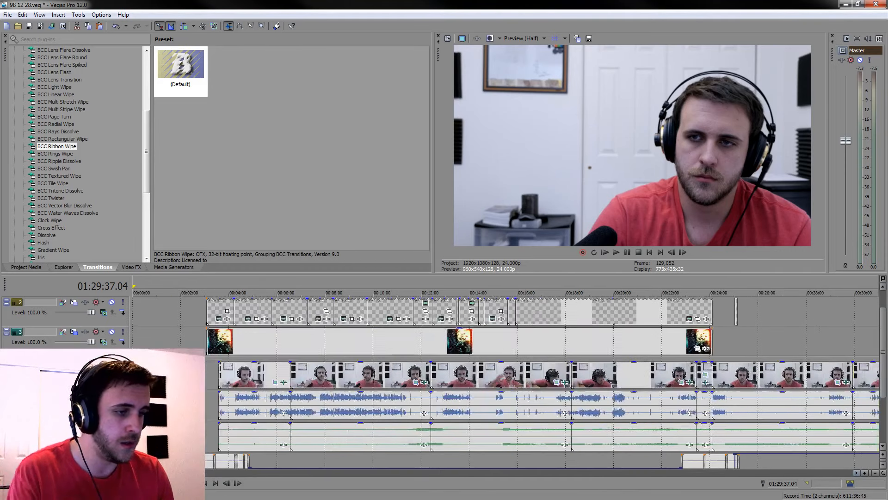
left_click(259, 379)
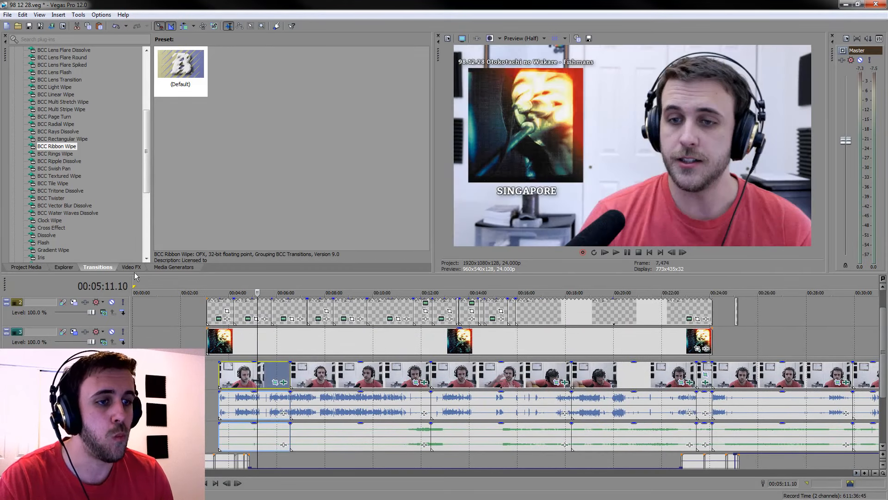
left_click(162, 267)
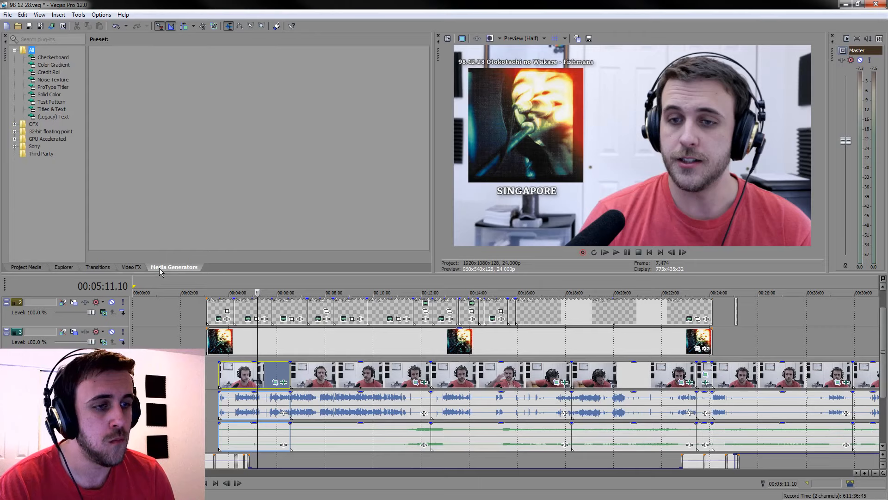
left_click(183, 26)
key("Delete")
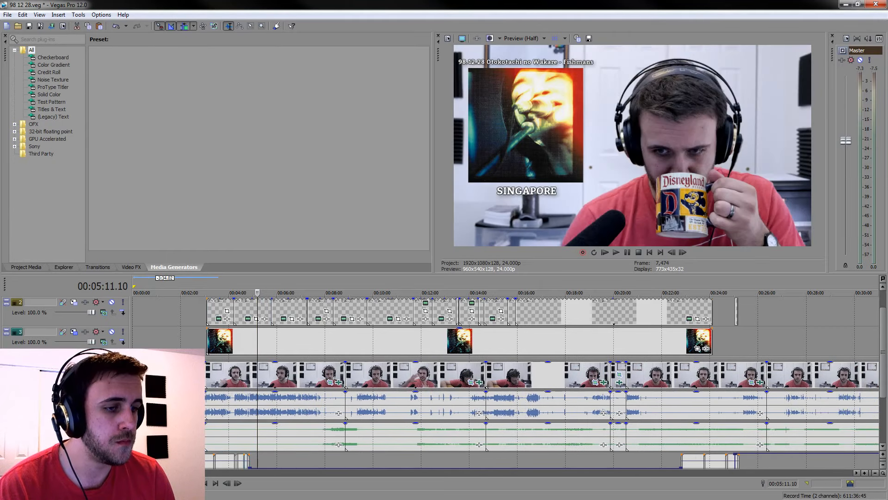
Split the first camera clip and its audio at 00:02:05.11 and delete the part before the split, closing the gap
key("Home")
scroll(292, 396, "up", 3)
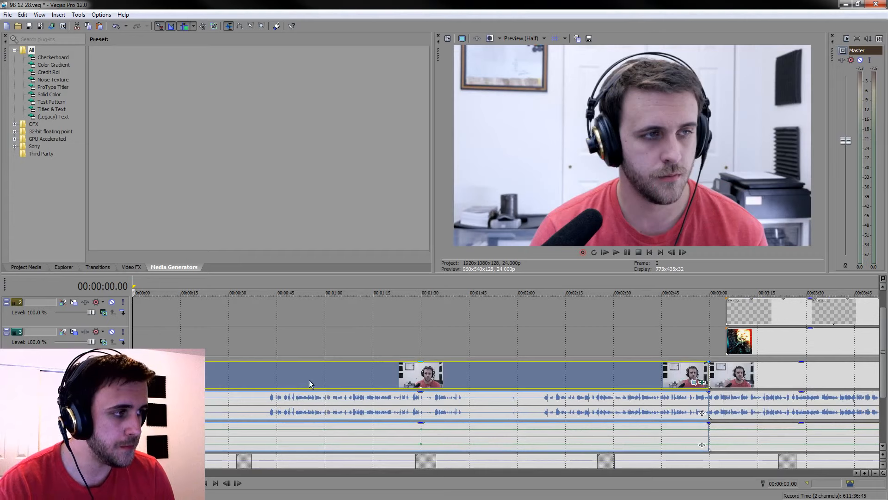
left_click(548, 382)
left_click(543, 384)
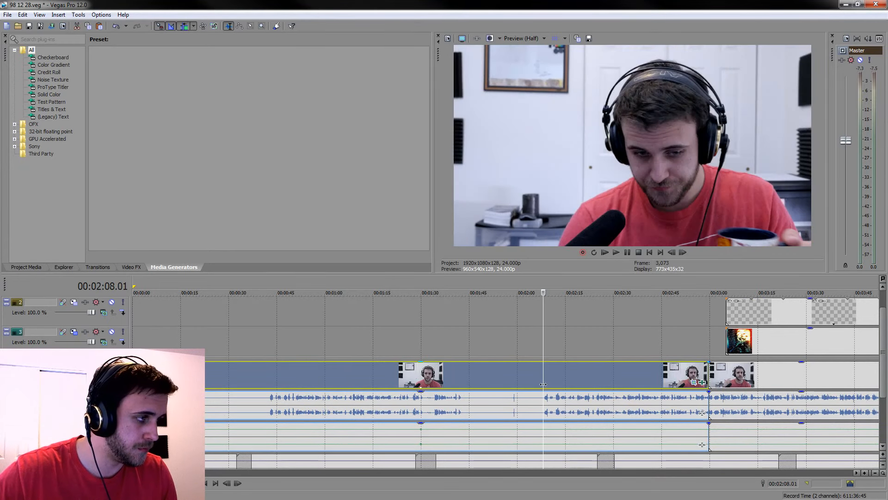
scroll(539, 384, "up", 2)
left_click(456, 373)
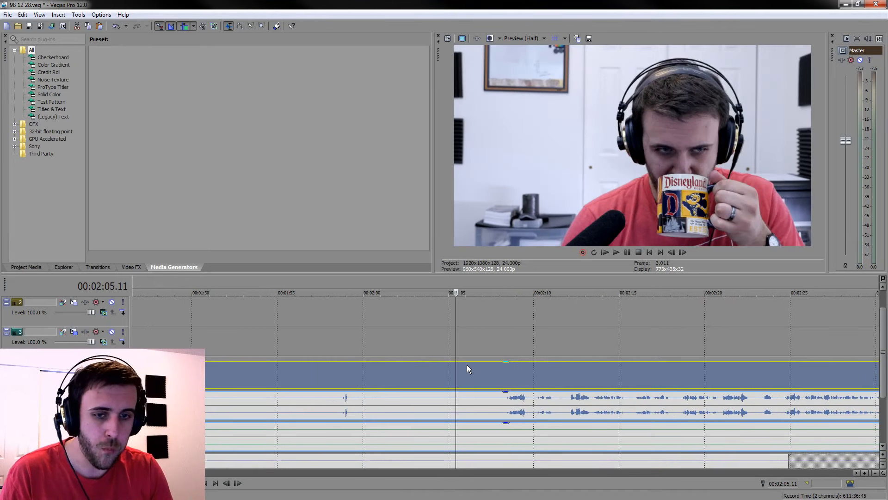
key("s")
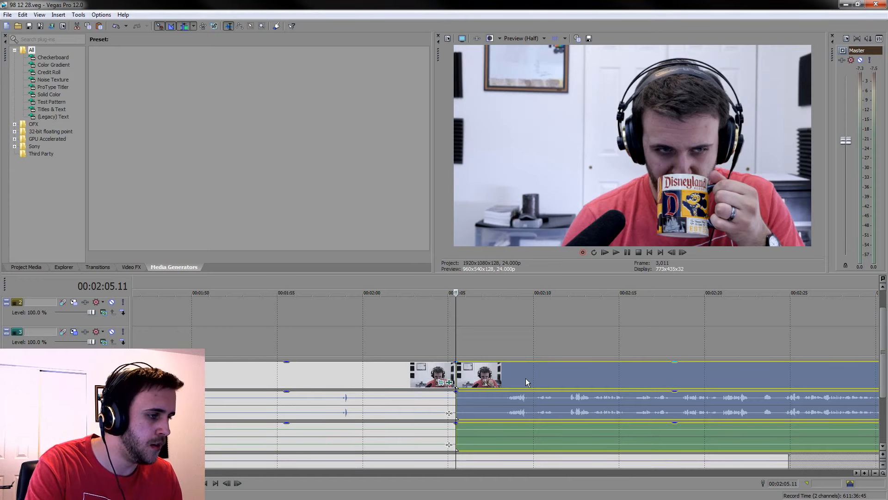
left_click(397, 368)
key("Delete")
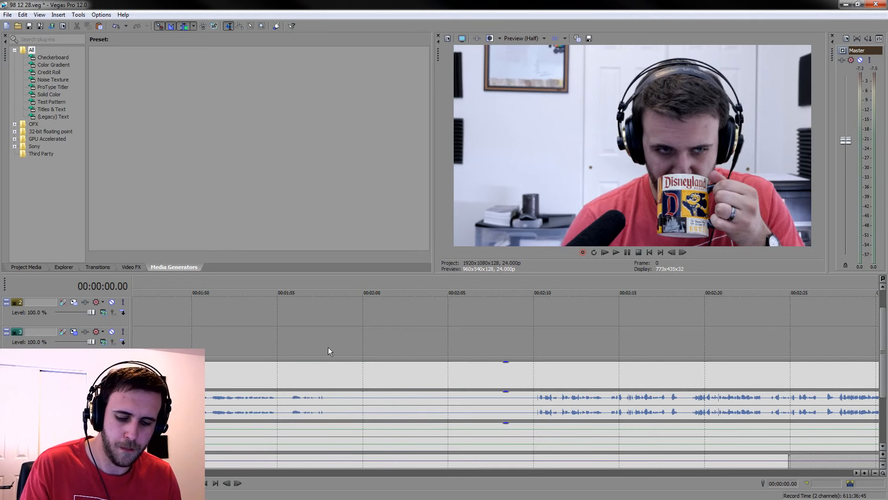
Change the text of the caption overlay on the uppermost track around 00:04:54 to "OH! SLIME"
scroll(432, 359, "down", 5)
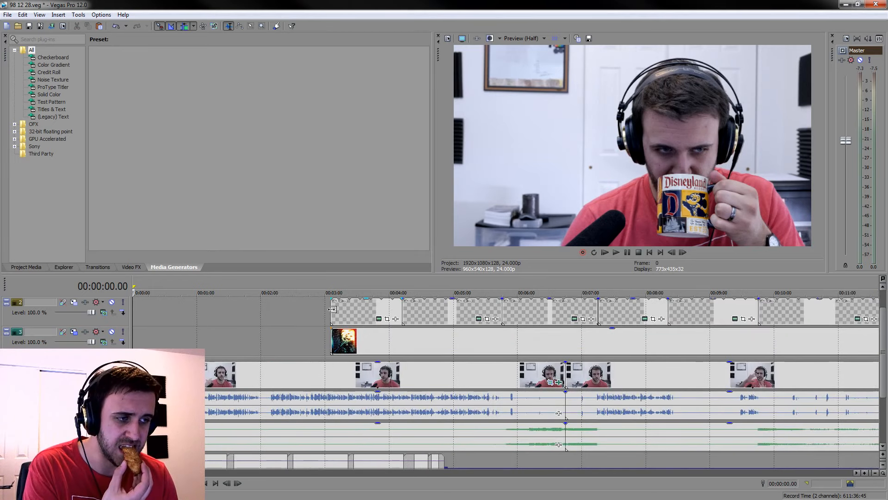
left_click_drag(884, 373, 883, 339)
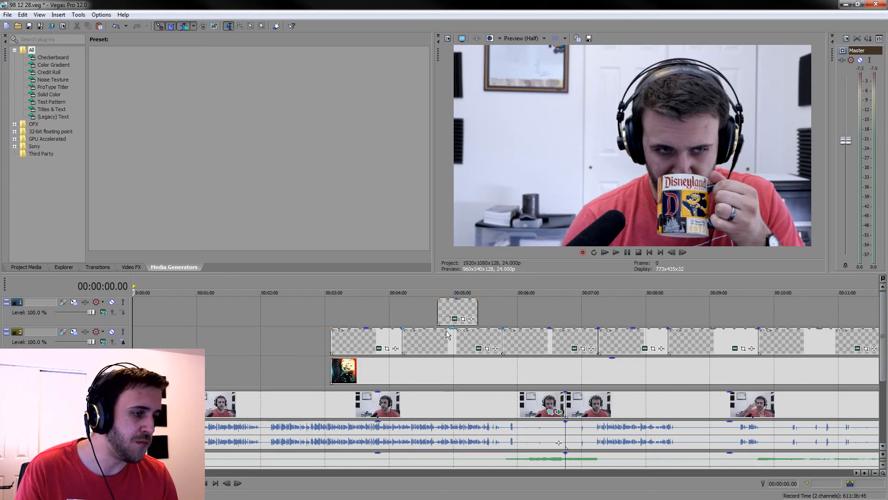
left_click(447, 311)
scroll(443, 308, "down", 3)
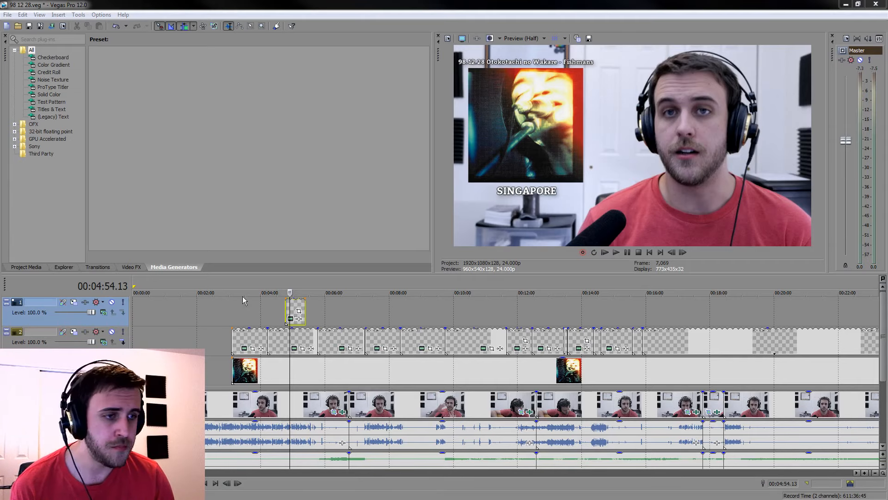
left_click(298, 318)
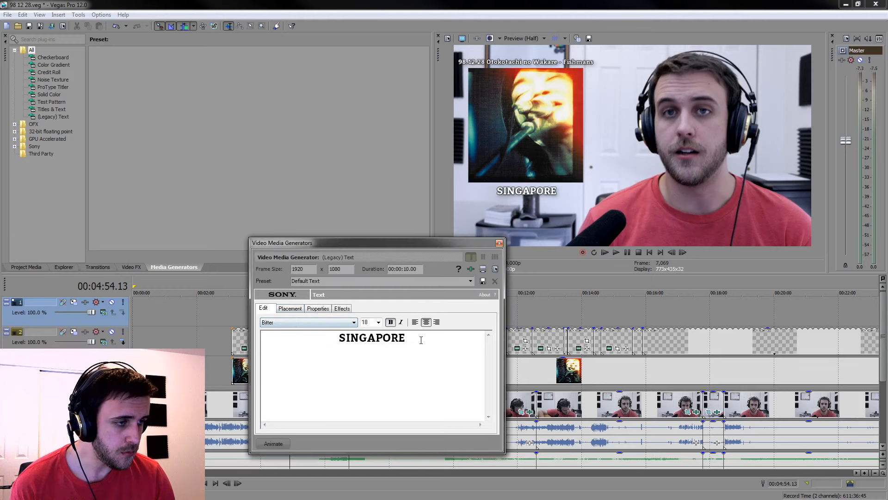
left_click_drag(421, 340, 182, 295)
type("Oh! Slime")
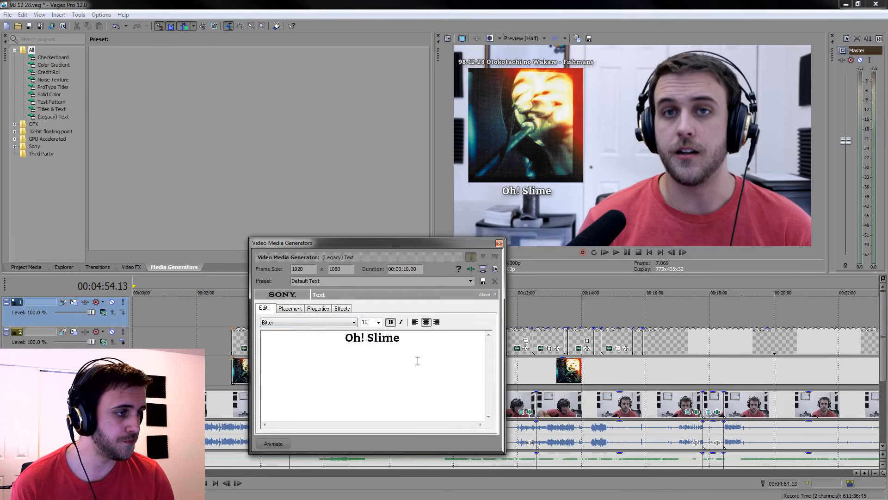
key("BackSpace")
key("BackSpace")
key("BackSpace")
key("BackSpace")
key("BackSpace")
key("BackSpace")
key("BackSpace")
key("BackSpace")
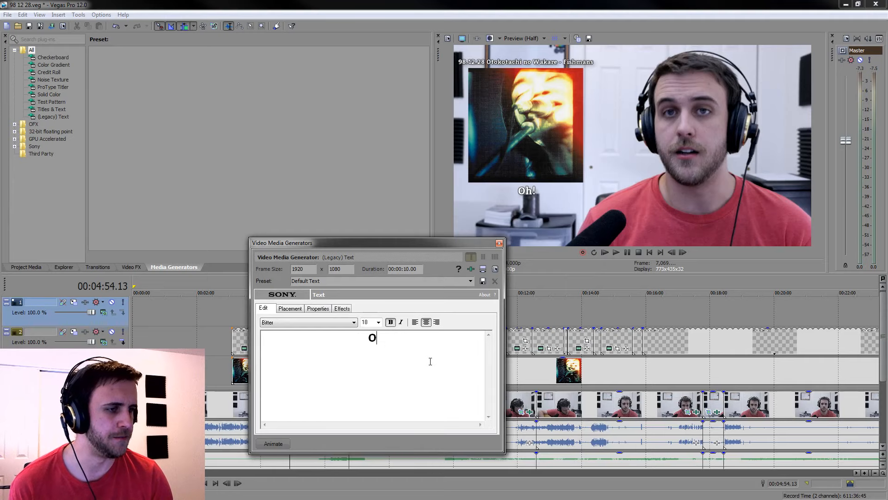
type("H! ")
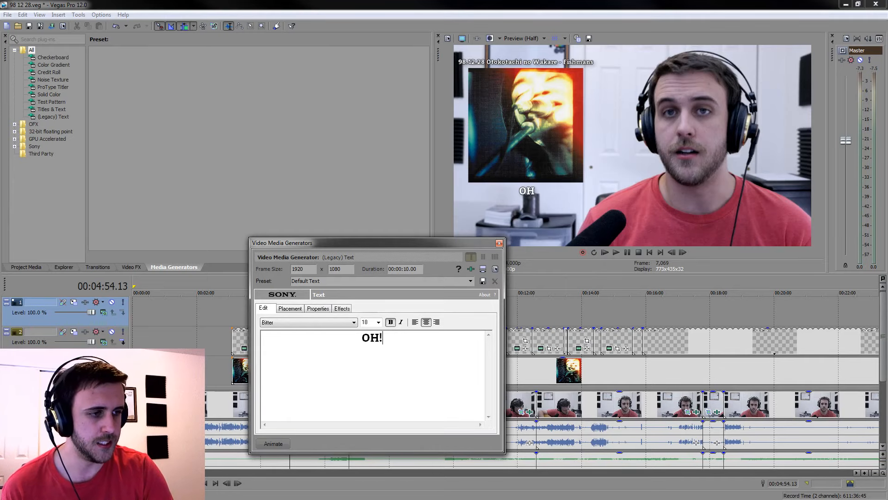
type("SL")
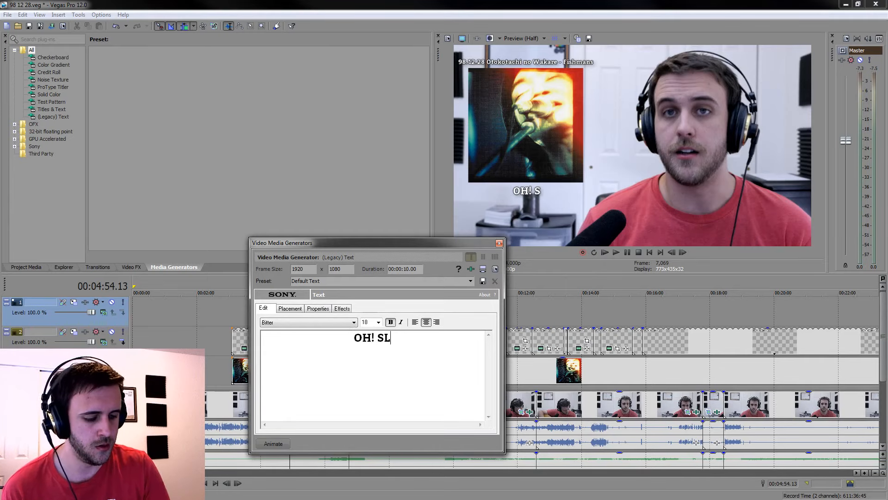
type("IME")
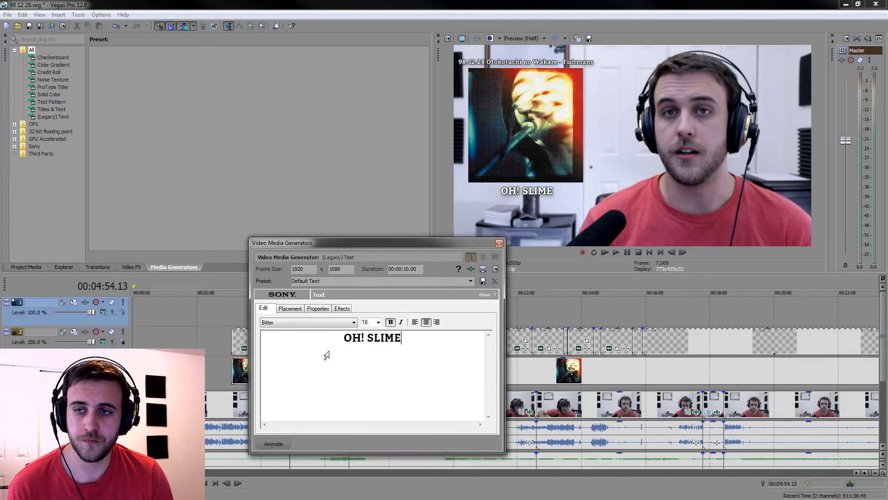
left_click(498, 243)
Set the video preview quality to Best (Full) and paste a copy of the "OH! SLIME" caption shortly after 00:06:00
mouse_move(545, 77)
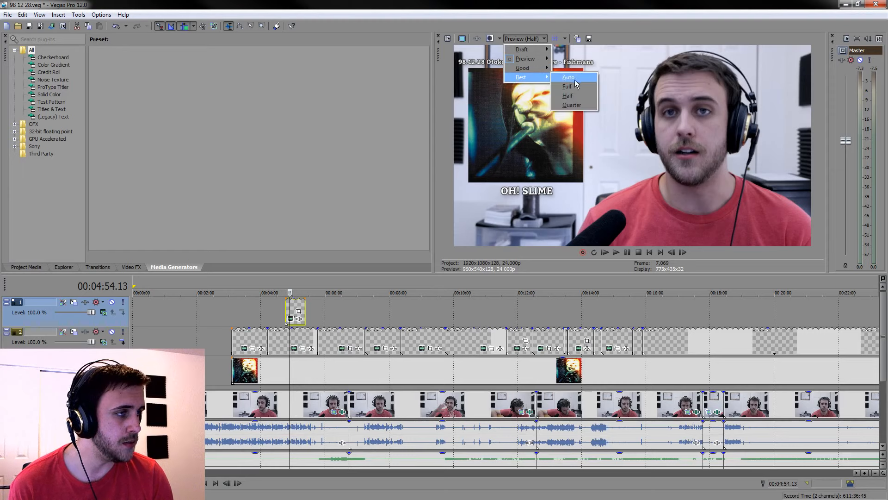
left_click(571, 89)
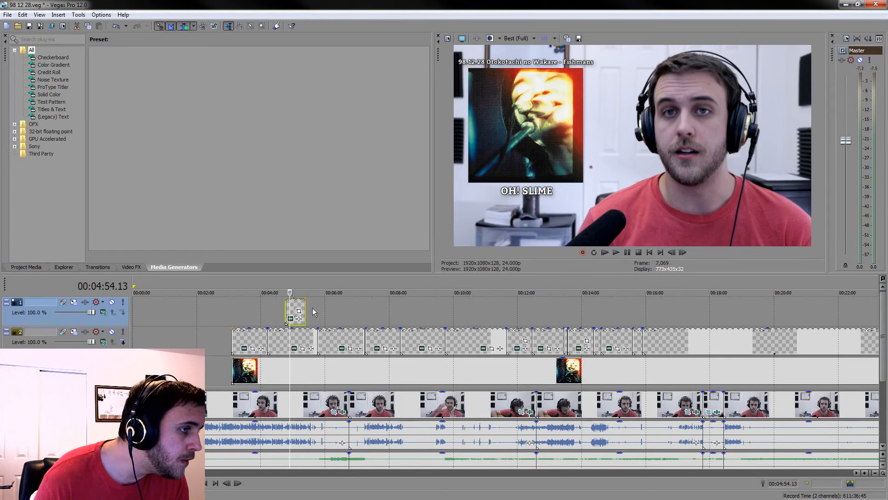
left_click(294, 309)
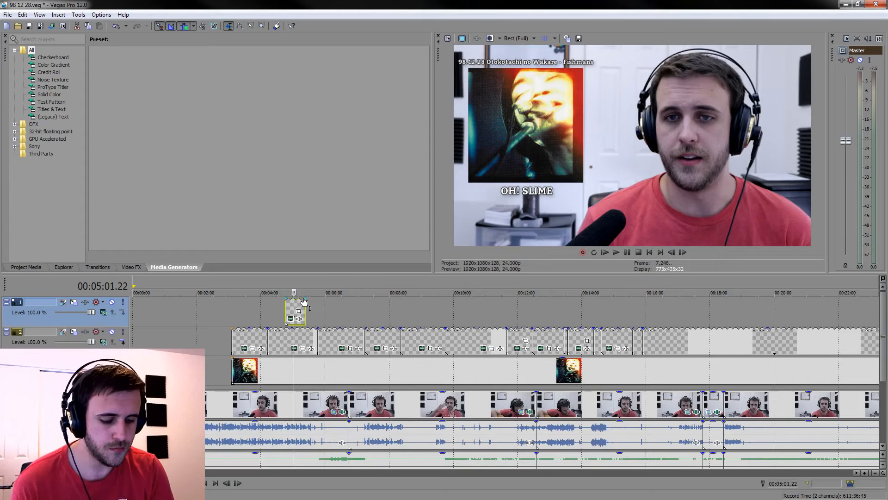
left_click(330, 310)
key("ctrl+v")
left_click(508, 211)
left_click(344, 310)
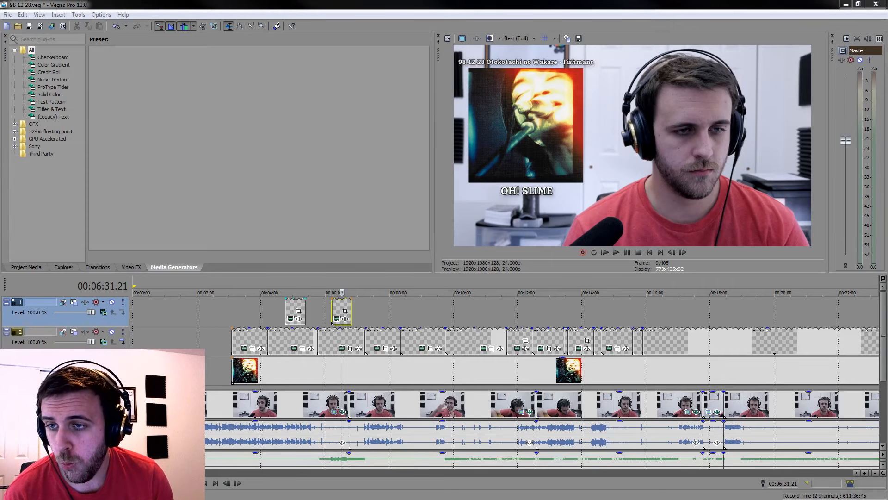
Change the text of the copied caption around 00:06:31 to "NIGHT CRUISING"
left_click(338, 319)
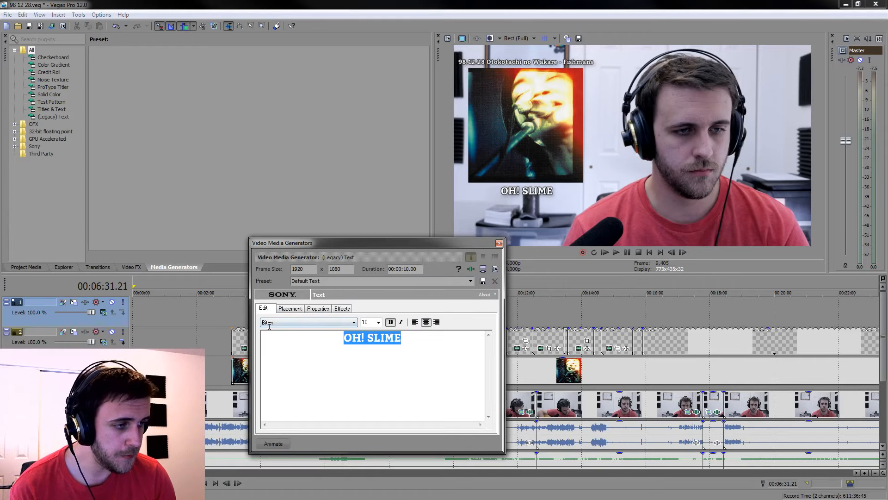
type("NIGHT CRU")
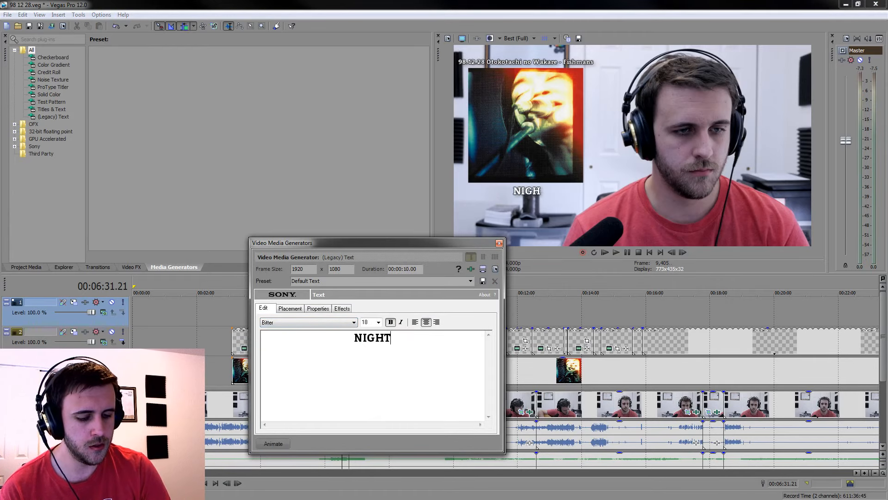
type("ISING")
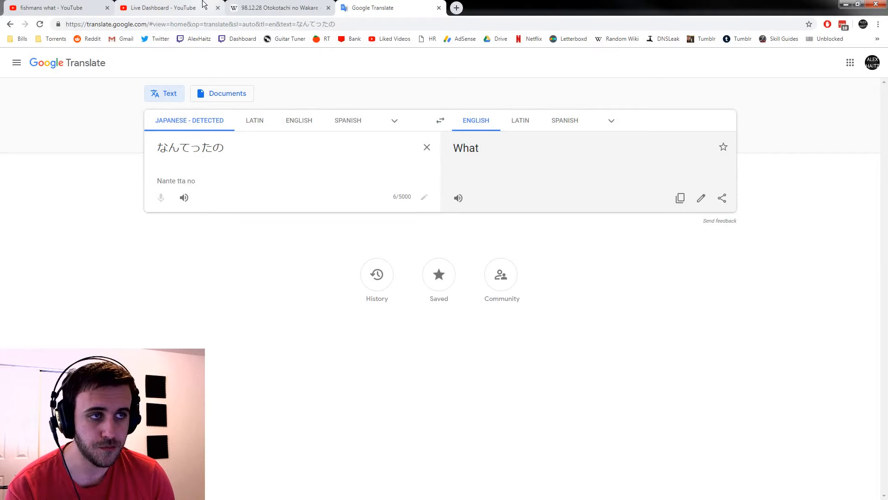
Switch to Chrome and translate the Wikipedia page for 98.12.28 Otokotachi no Wakare to read the track titles in English
left_click(204, 5)
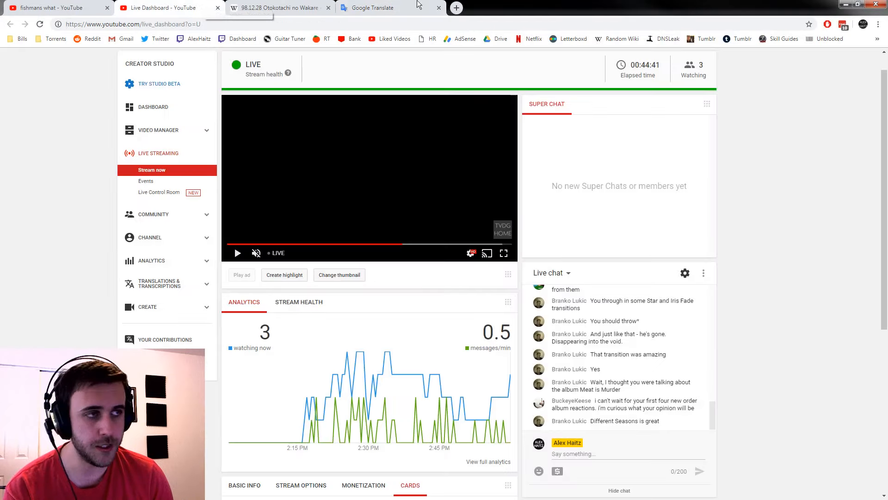
left_click(407, 8)
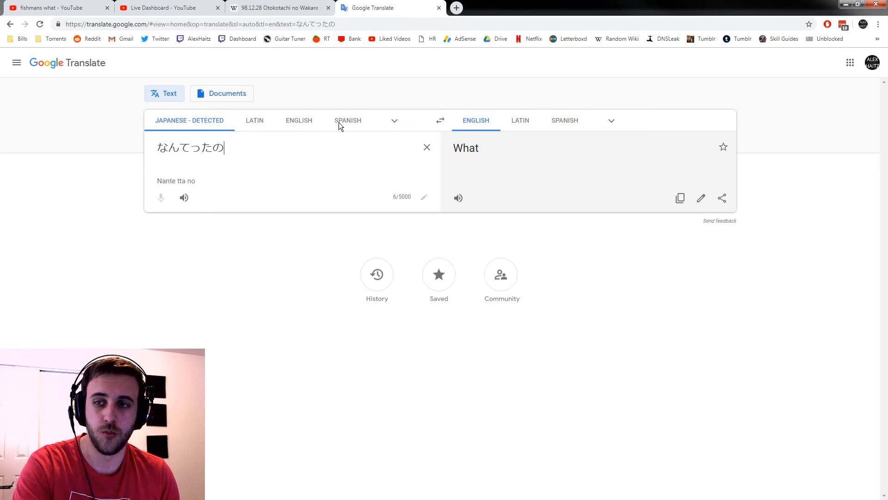
left_click(296, 9)
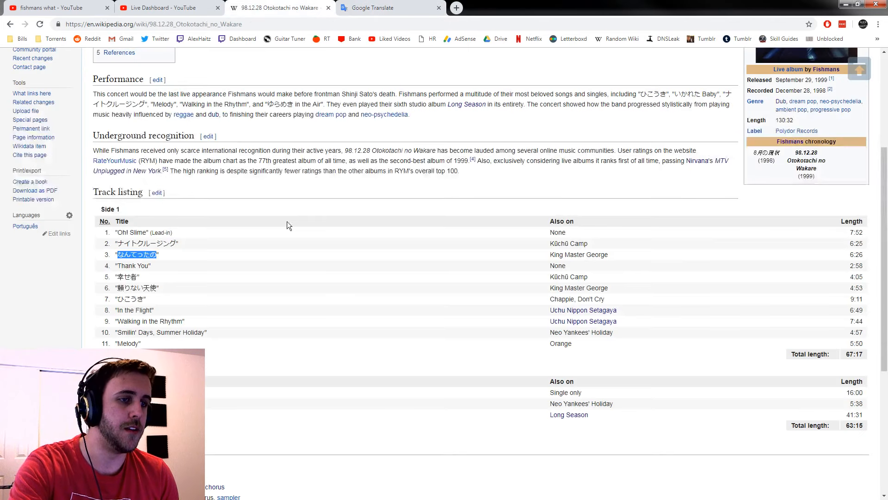
right_click(225, 256)
left_click(259, 332)
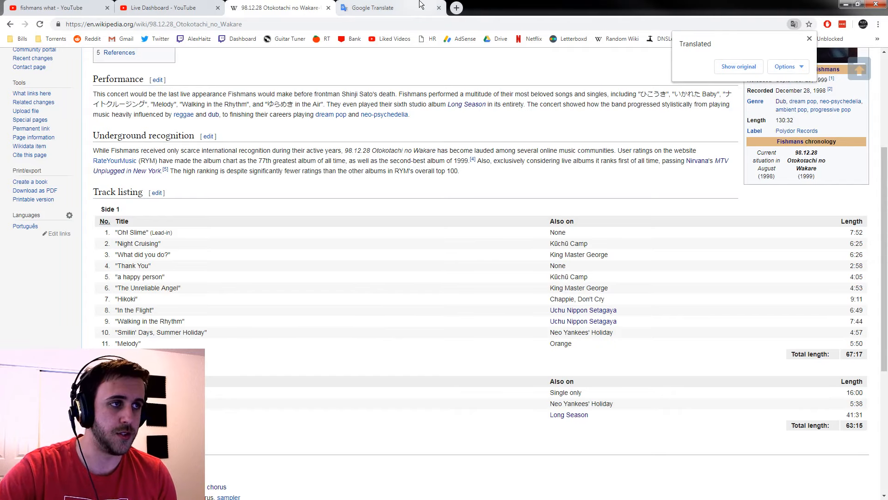
Search YouTube for "fishmans what did you do", look through the results, and return to Vegas Pro
left_click(384, 8)
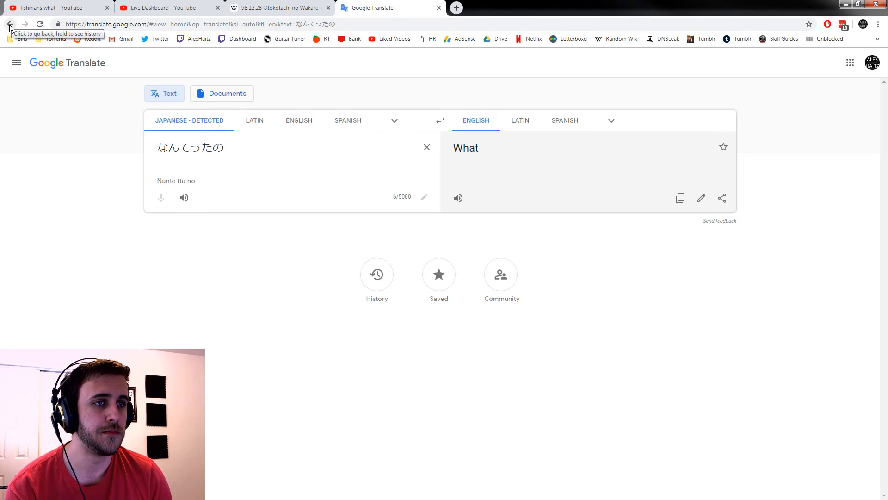
left_click(61, 8)
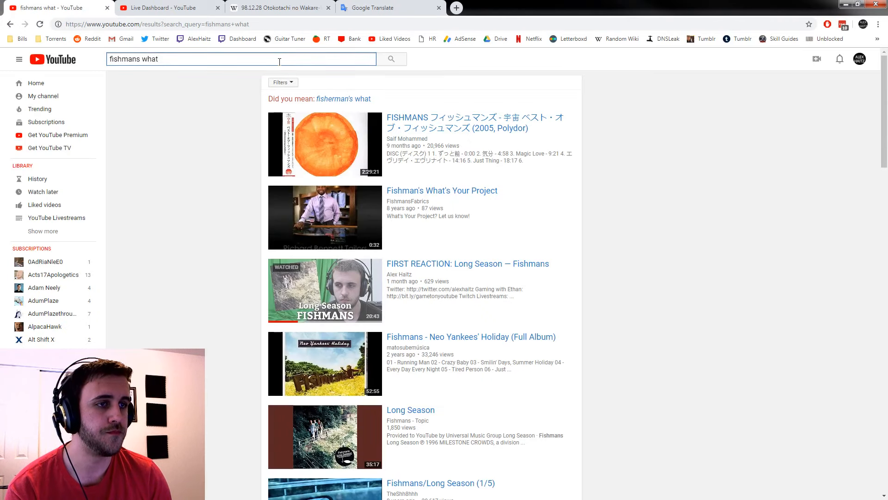
type("did ")
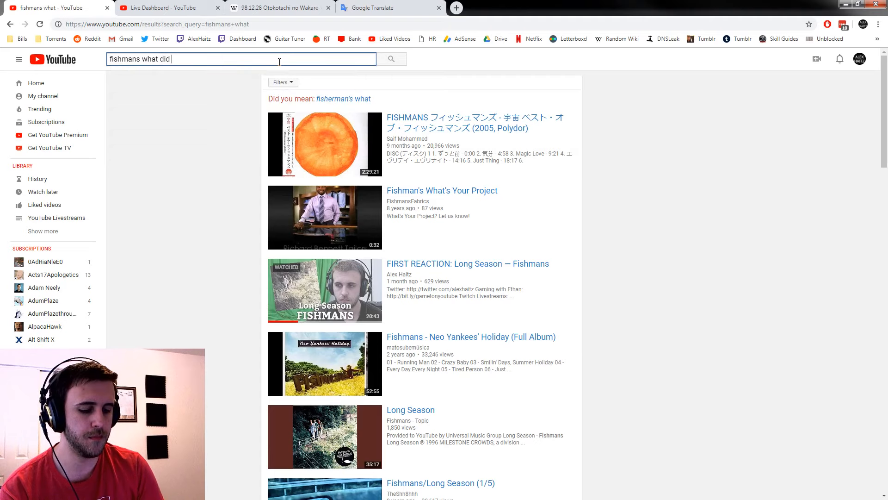
type("you do")
key("Return")
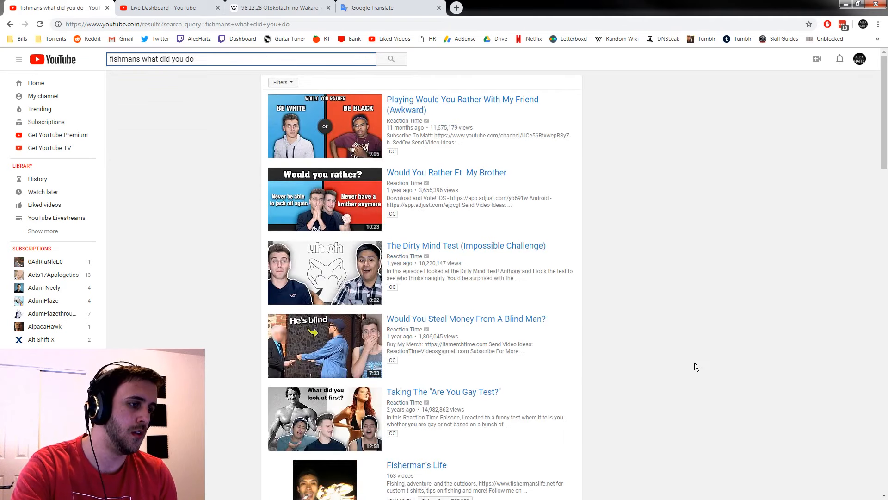
scroll(698, 361, "down", 3)
scroll(698, 361, "down", 2)
scroll(698, 359, "down", 7)
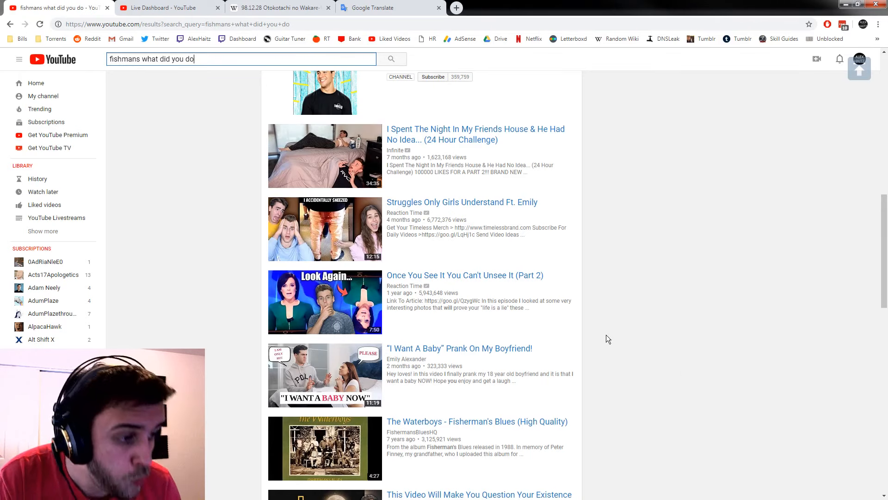
scroll(621, 342, "down", 9)
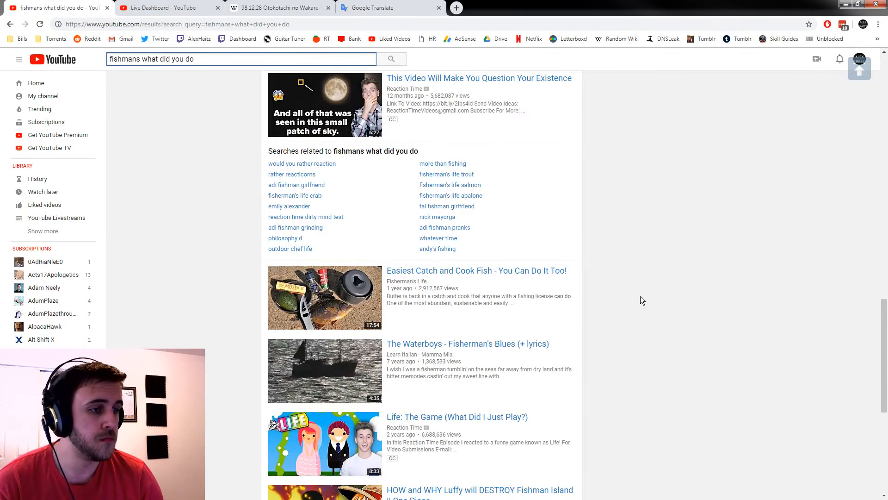
scroll(651, 294, "down", 7)
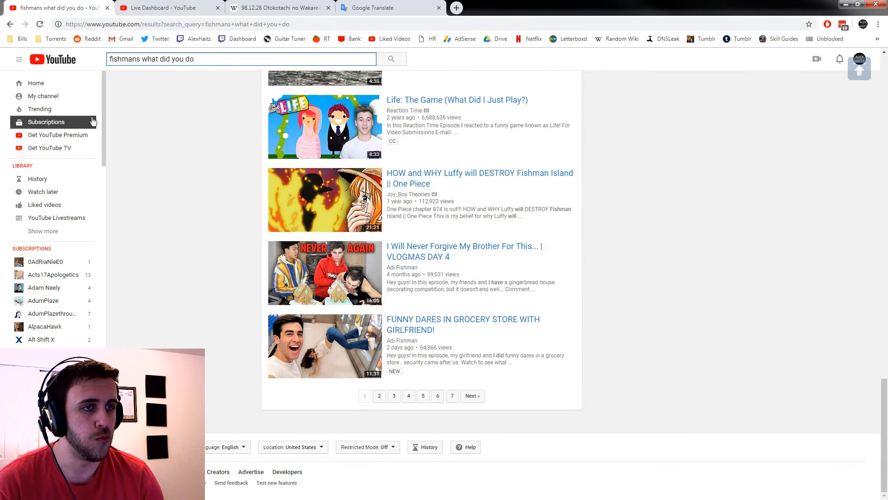
left_click_drag(559, 4, 0, 9)
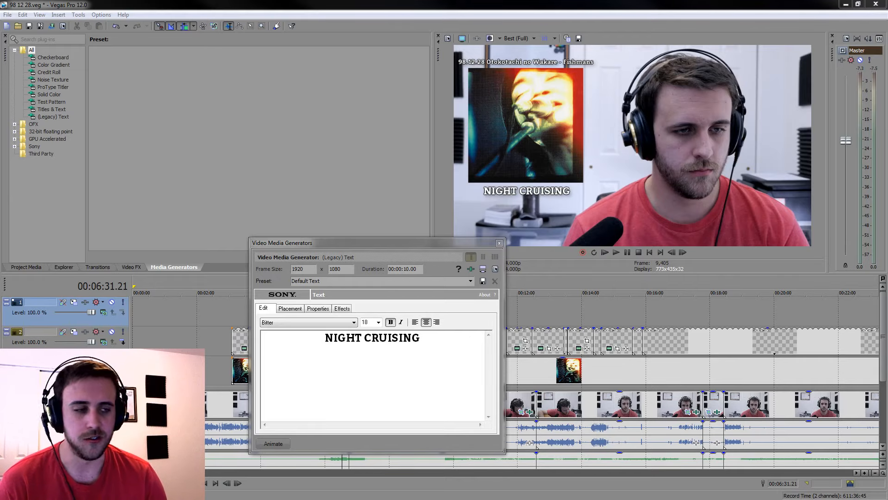
Copy the "NIGHT CRUISING" caption and paste it as a new copy of the source media at 00:07:15 on the same track
left_click(499, 243)
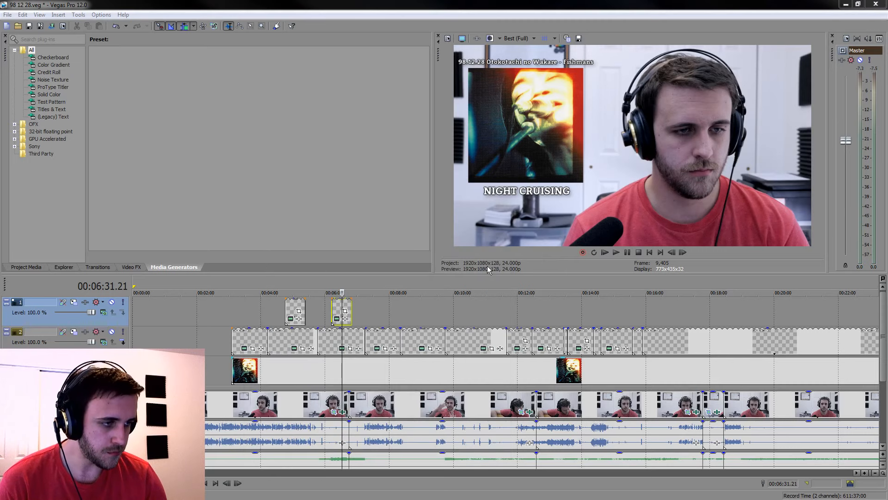
left_click(336, 309)
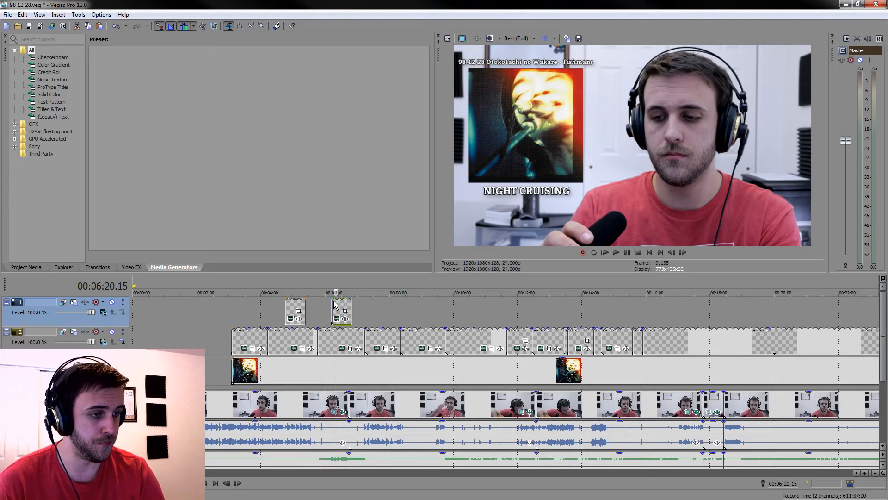
left_click(367, 306)
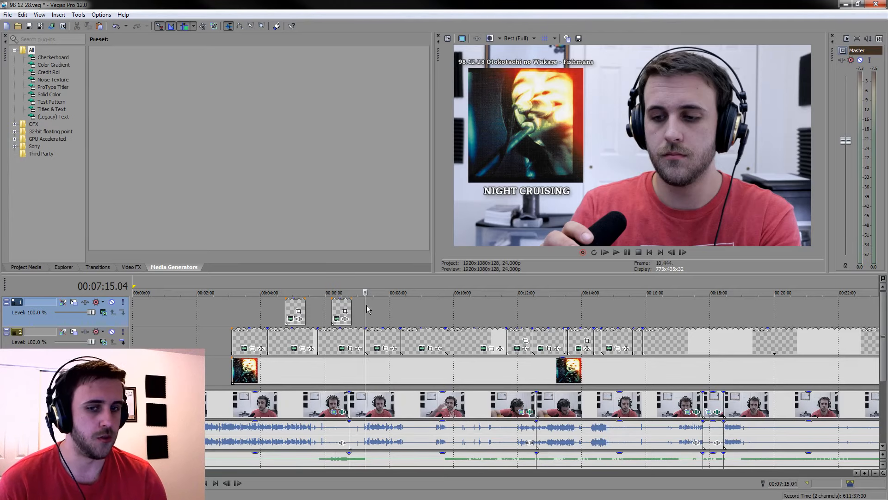
key("ctrl+v")
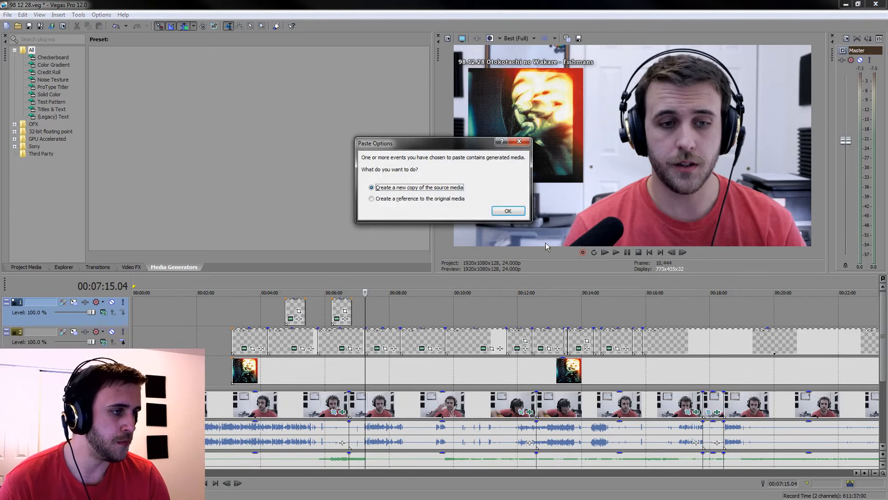
left_click(504, 212)
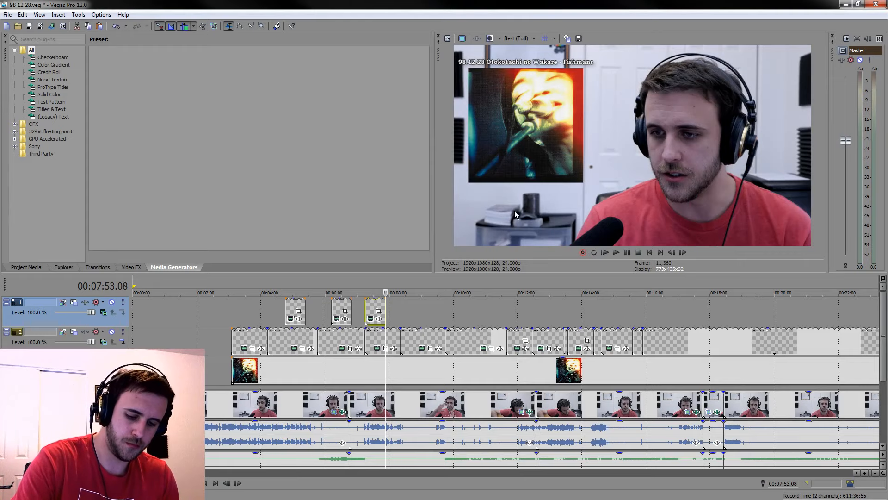
Change the text of the copied caption around 00:07:28 to "WHAT?"
left_click(372, 320)
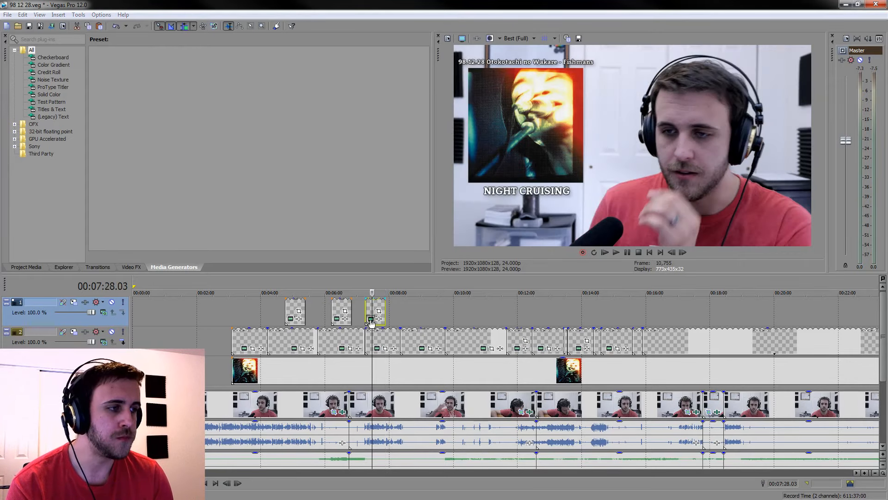
left_click(370, 319)
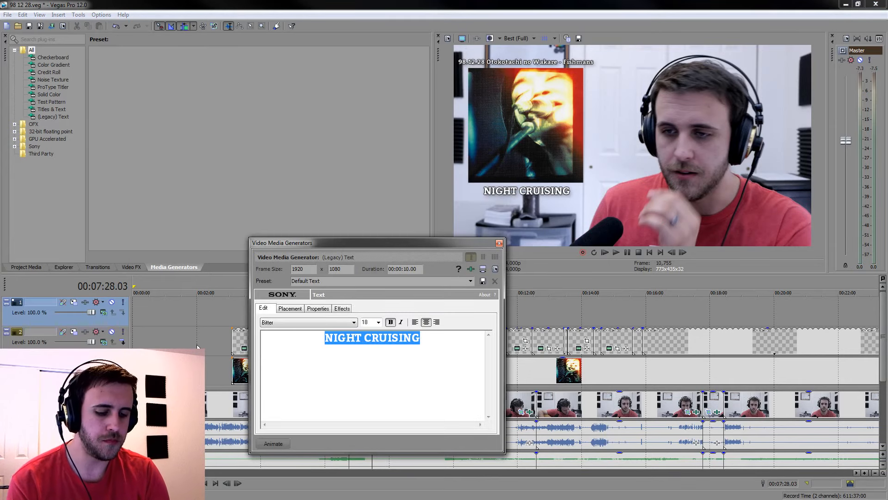
type("WHAT")
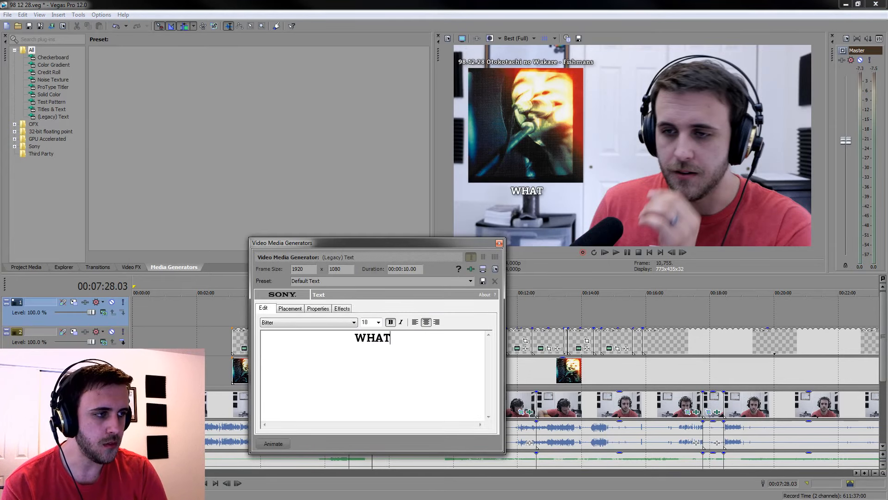
type("?")
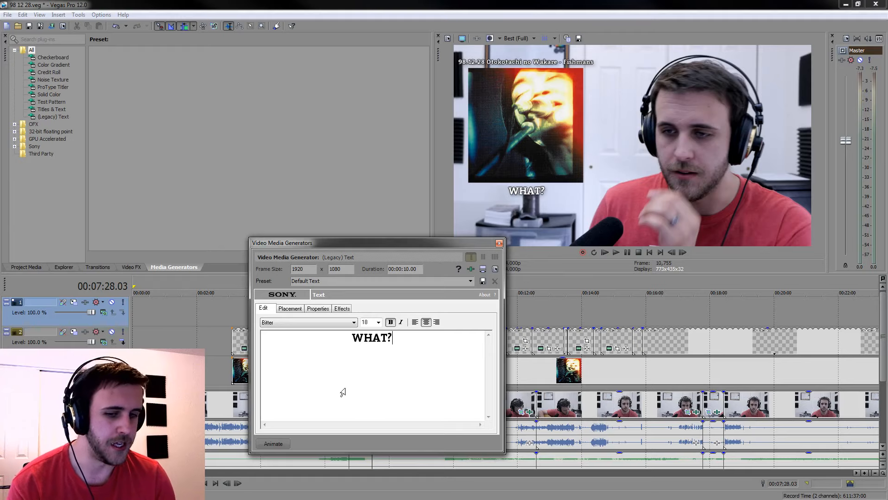
left_click(499, 242)
Copy the "WHAT?" caption and paste it as a new copy at about 00:08:30 on the uppermost track
left_click(377, 311)
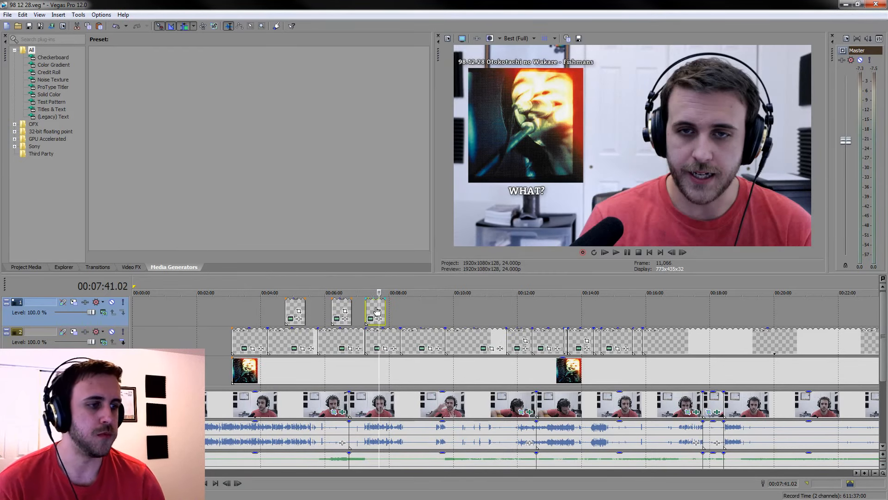
left_click(405, 314)
key("ctrl+v")
key("Return")
Change the text of the copied caption around 00:08:49 to "THANK YOU"
left_click(416, 309)
left_click(411, 318)
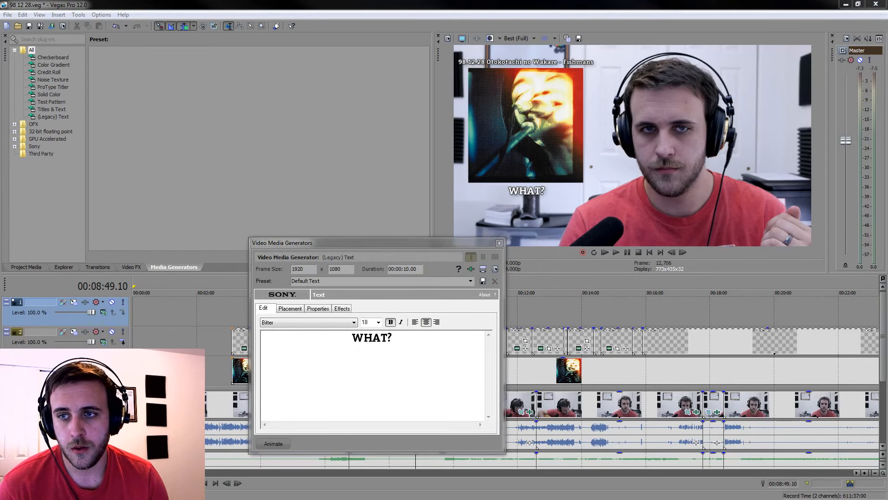
left_click(407, 369)
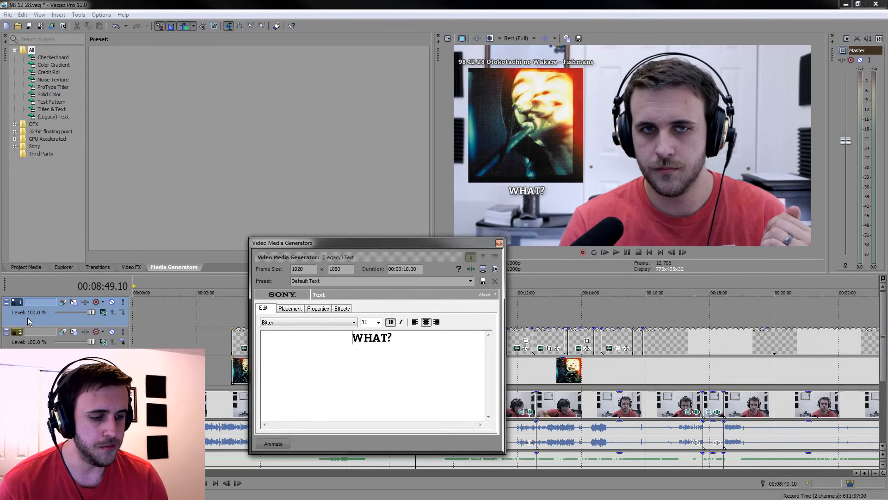
left_click_drag(398, 334, 301, 334)
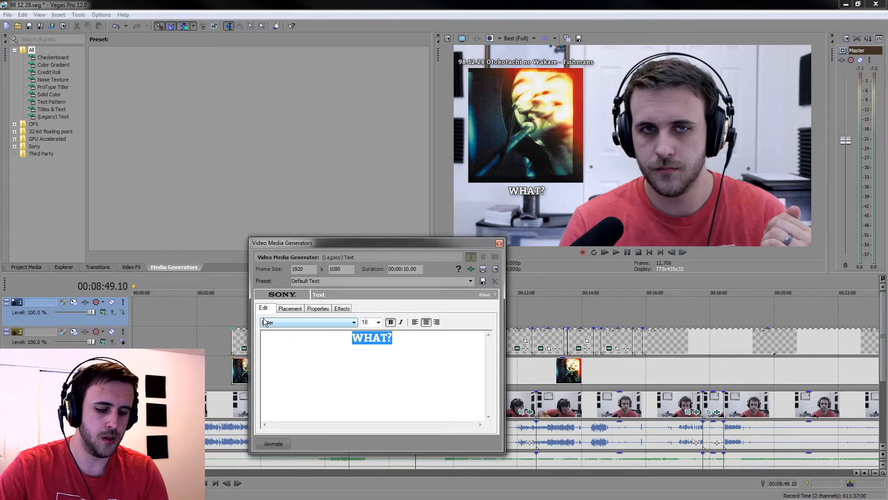
type("THANK YOU")
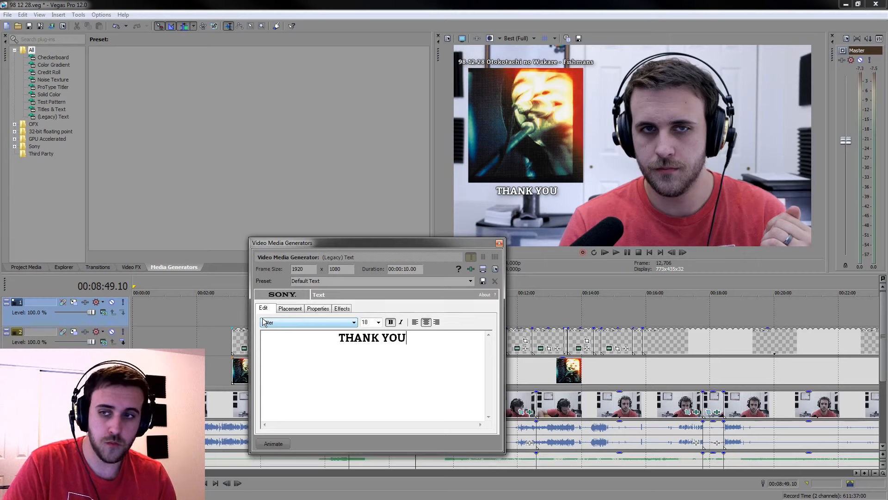
left_click(499, 242)
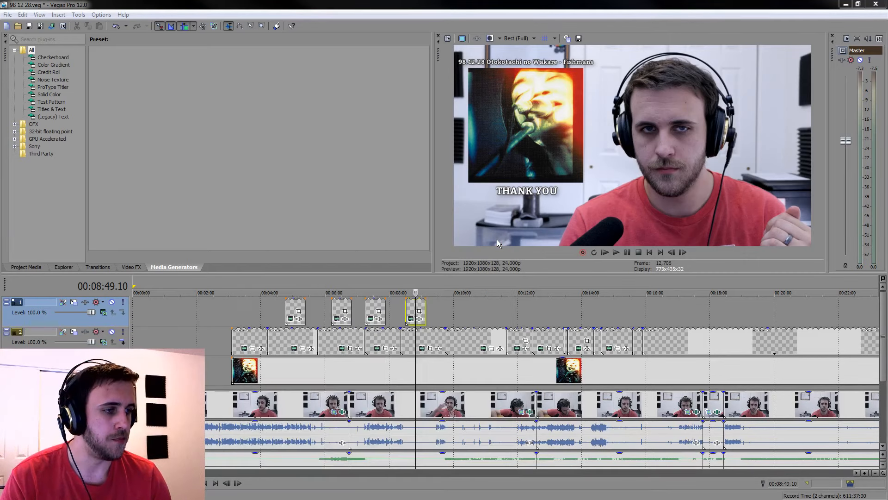
Paste another new copy of the "WHAT?" caption at 00:09:45 on the uppermost track
left_click(440, 307)
key("ctrl+v")
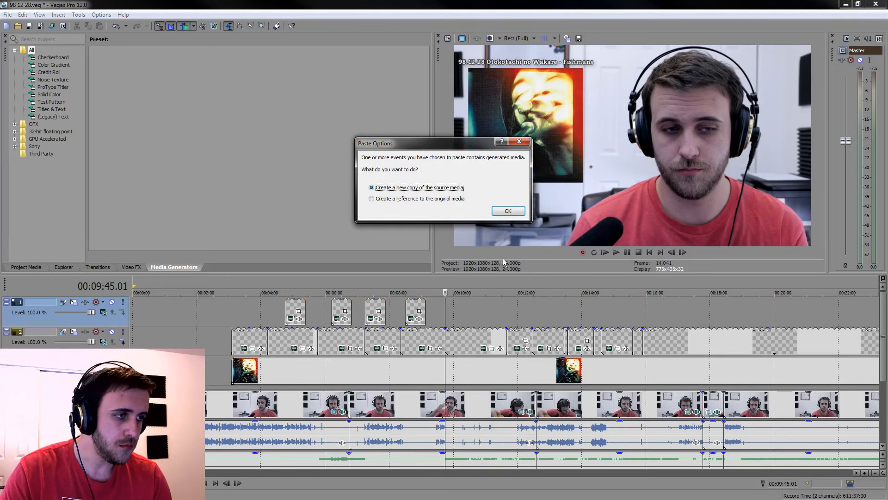
left_click(508, 209)
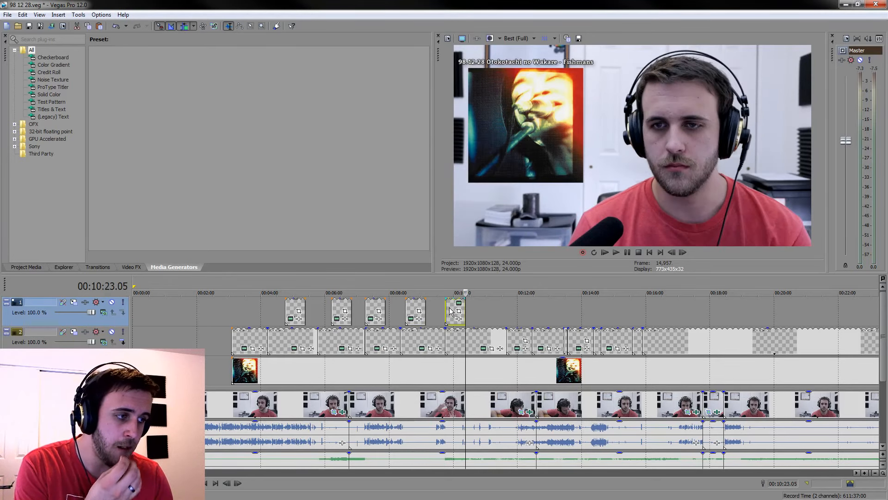
Change the text of the copied caption around 00:09:52 to "A HAPPY PERSON"
left_click(449, 309)
left_click(459, 306)
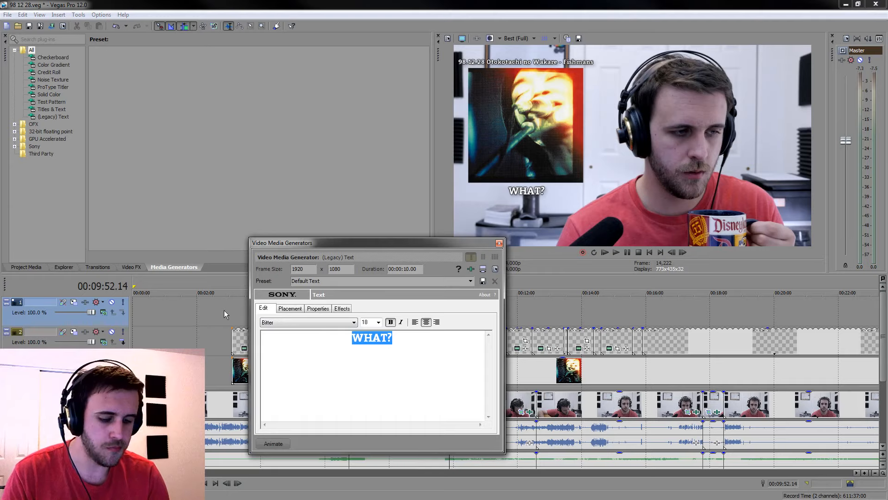
type("A HAPP")
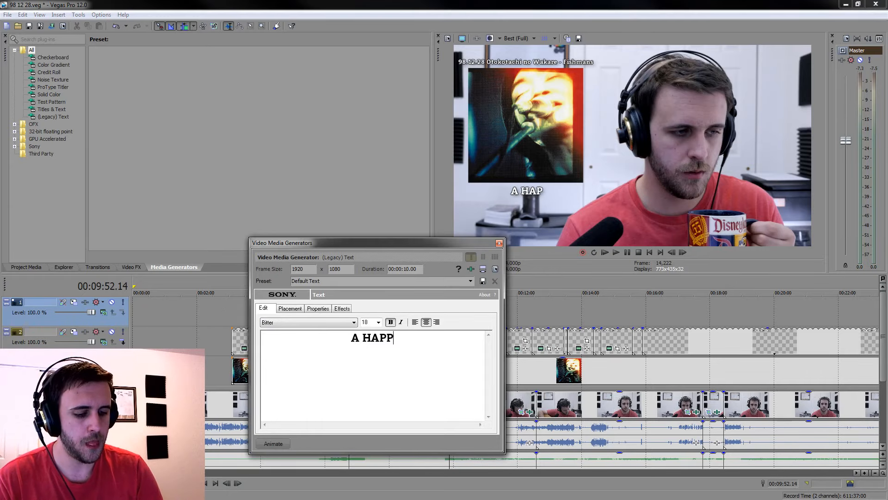
type("Y PERSON")
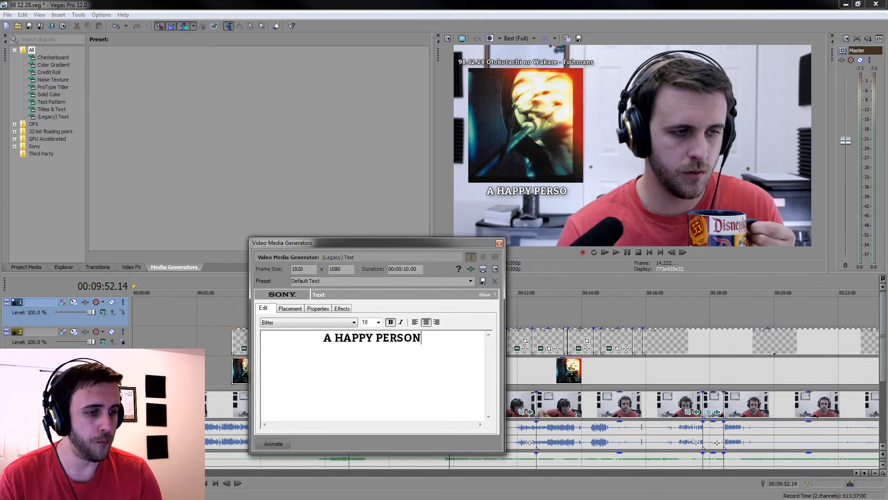
left_click(499, 243)
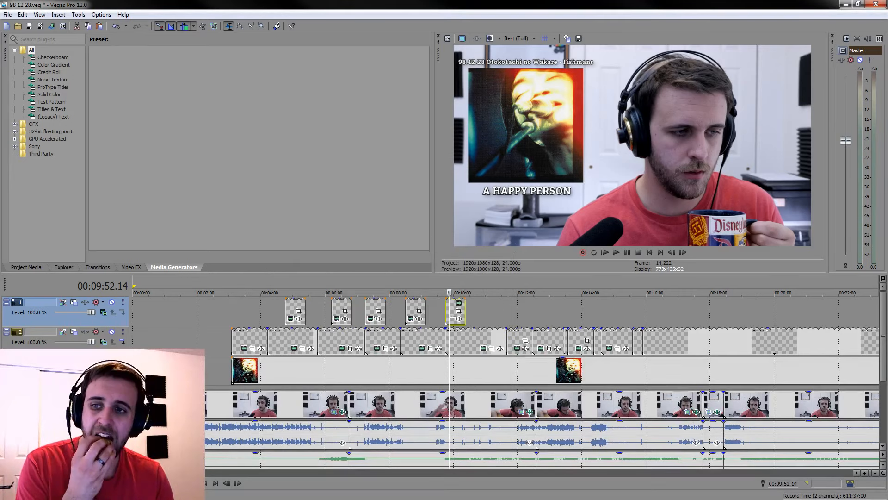
Paste another new copy of the "WHAT?" caption at 00:10:34 on the uppermost track
left_click(471, 303)
key("ctrl+v")
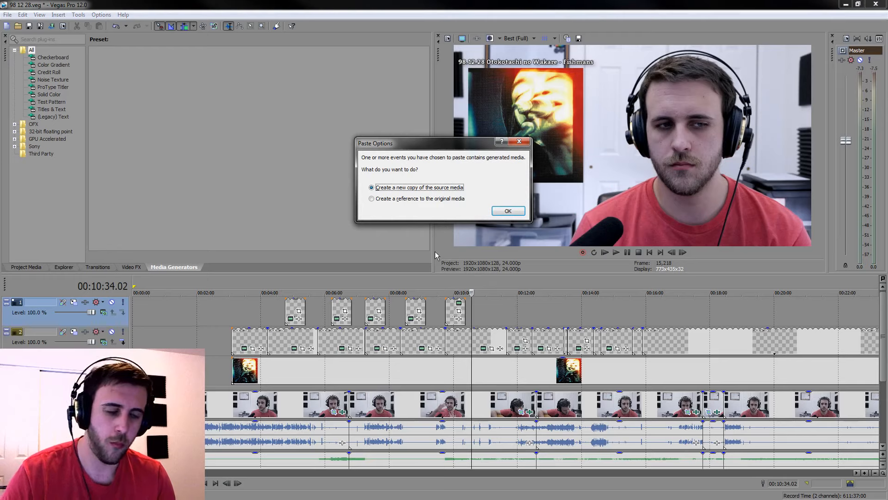
left_click(508, 211)
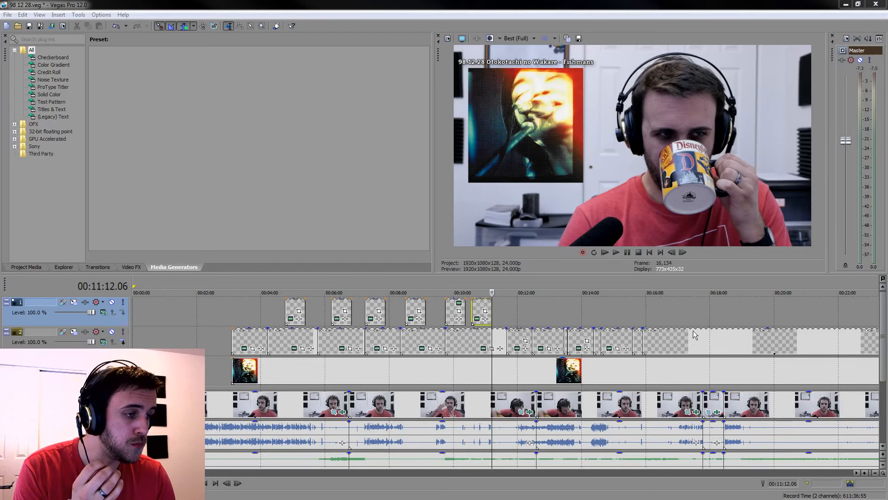
Change the text of the last copied caption, just before 00:11:21, to "THE UNRELIABLE ANGEL"
left_click(483, 319)
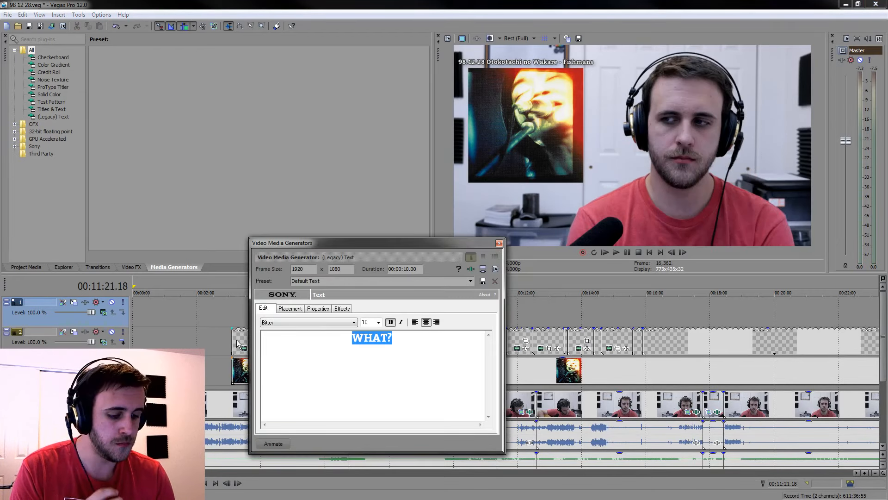
type("THE UNRELIABLE ANGEL")
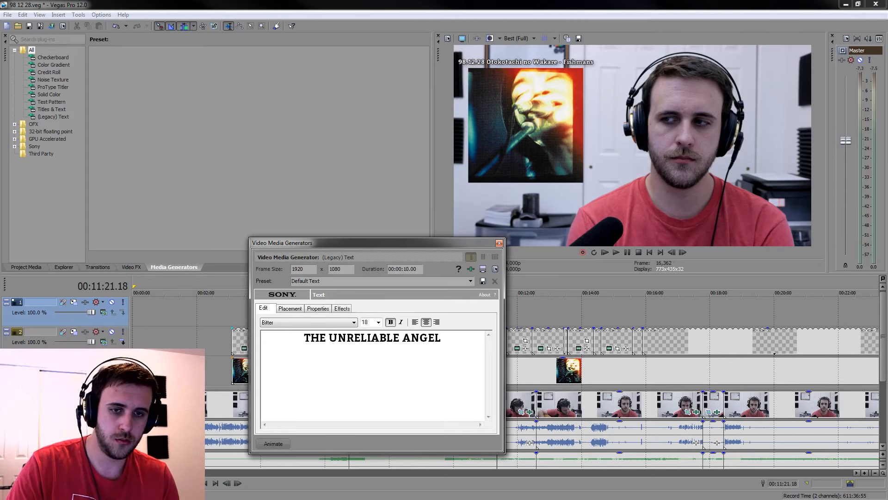
left_click(500, 243)
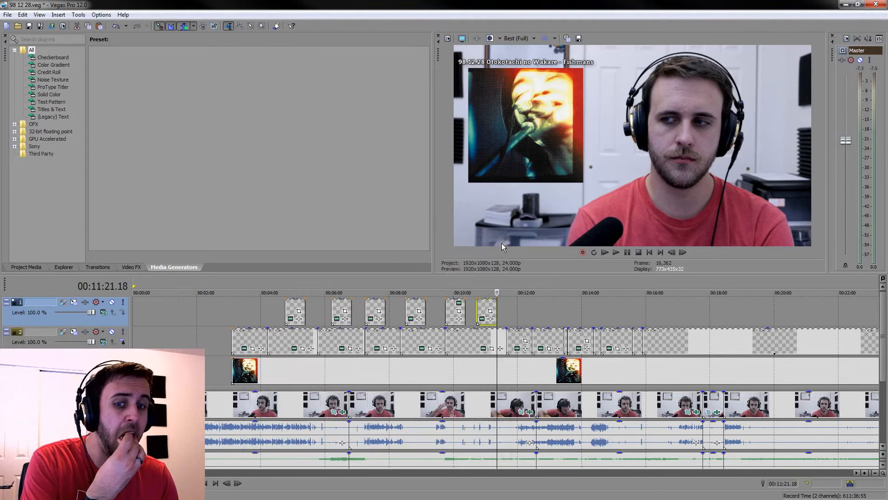
Paste a new copy of the "WHAT?" caption at 00:11:39 on the uppermost track and change its text to "HIKOKI"
left_click(510, 306)
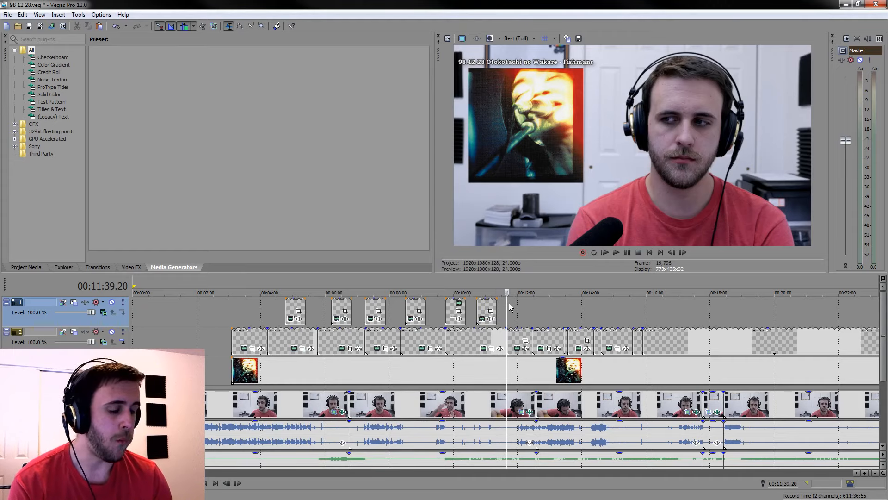
key("ctrl+v")
key("Return")
left_click(510, 305)
left_click(512, 319)
key("ctrl+a")
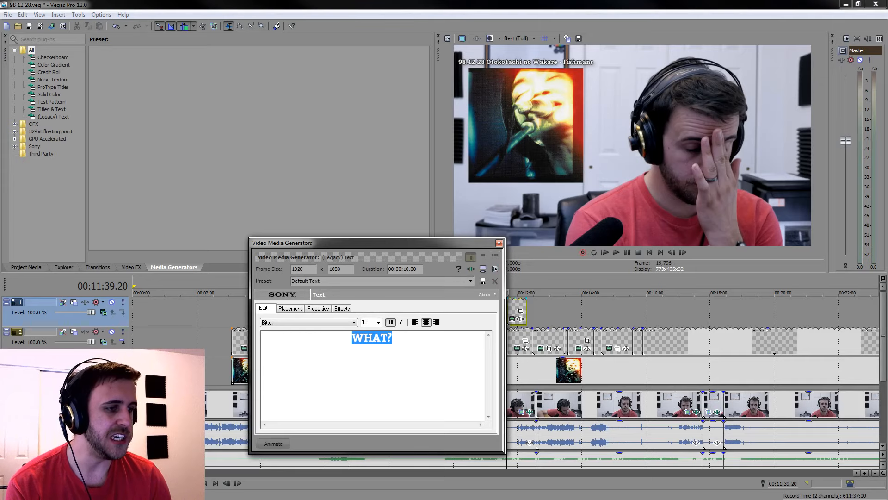
type("HIKOKI")
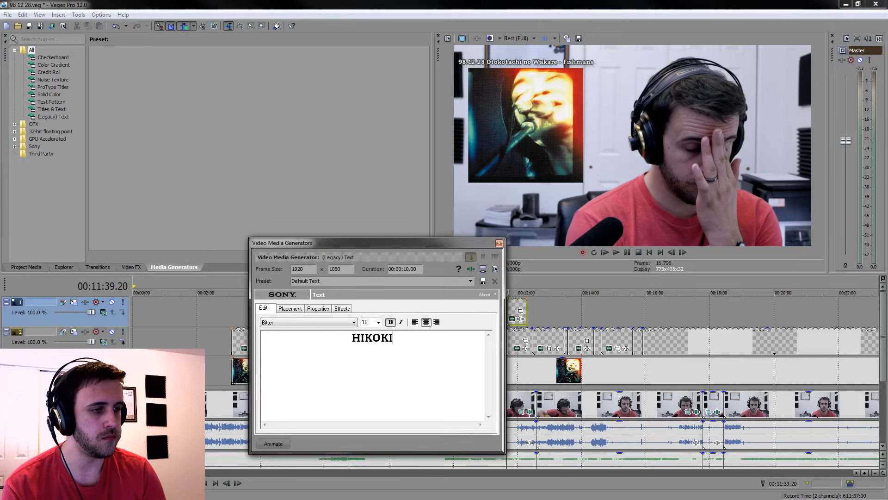
left_click(499, 243)
Paste a new copy of the "WHAT?" caption at 00:12:55 on the uppermost track and change its text to "IN THE FLIGHT"
left_click(548, 310)
key("ctrl+v")
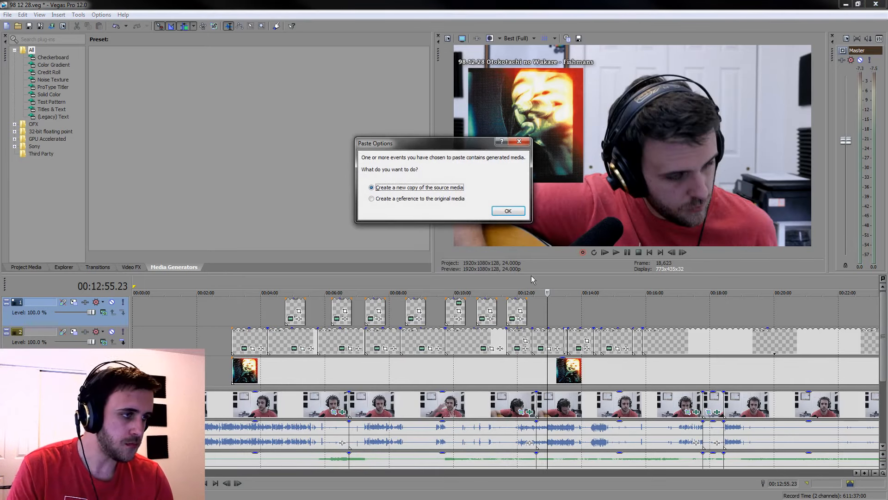
key("Return")
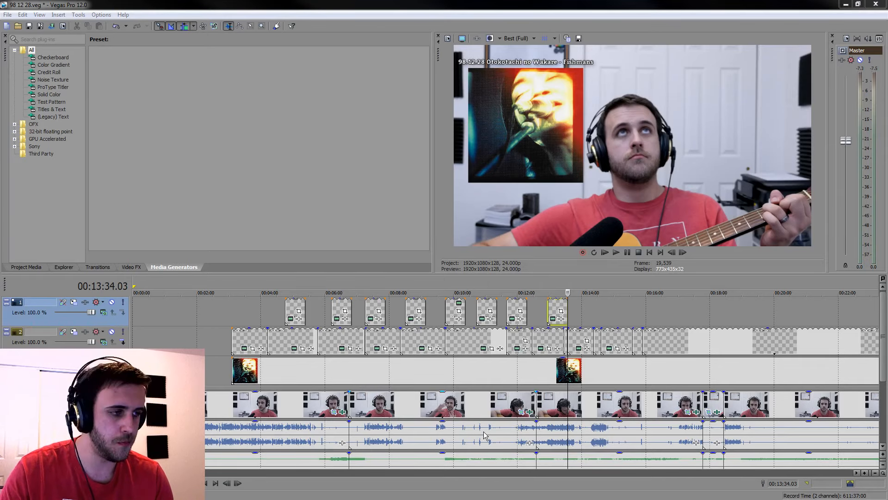
left_click(553, 318)
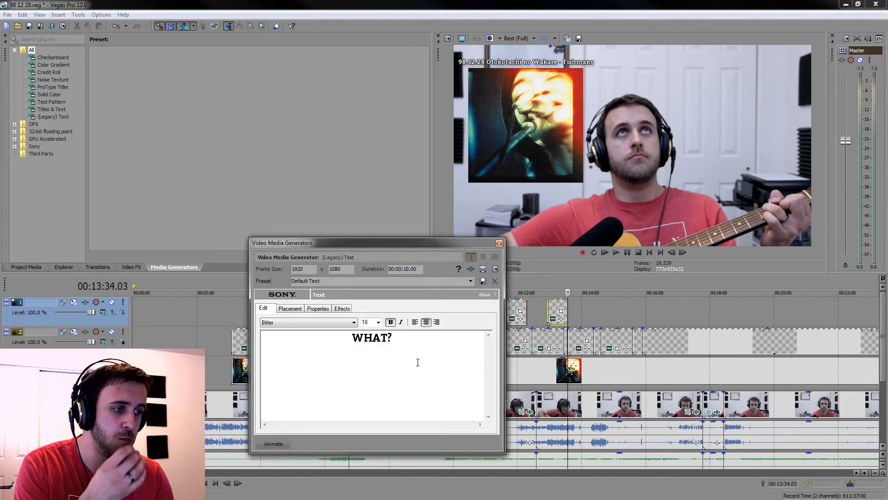
key("ctrl+a")
type("IN THE FLIGHT")
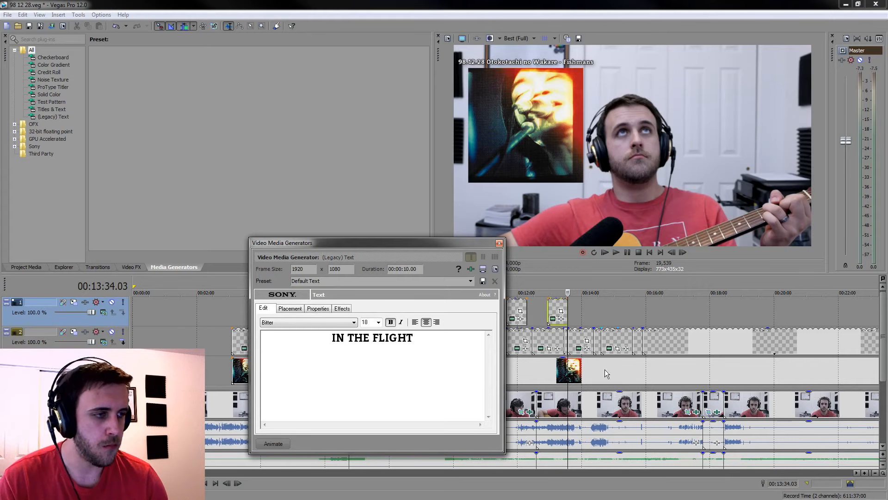
left_click(499, 243)
Paste a new copy of the "WHAT?" caption at 00:14:00 on the uppermost track and change its text to "WALKING IN THE RHYTHM"
left_click(583, 308)
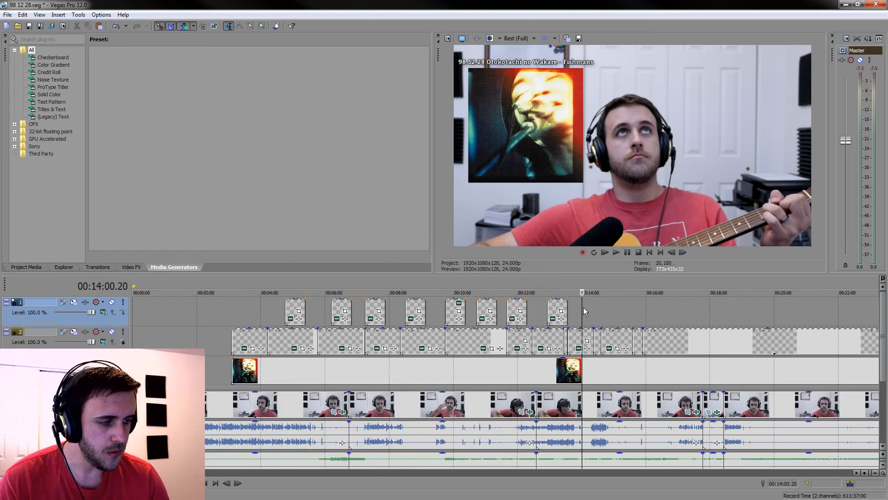
key("ctrl+v")
key("Return")
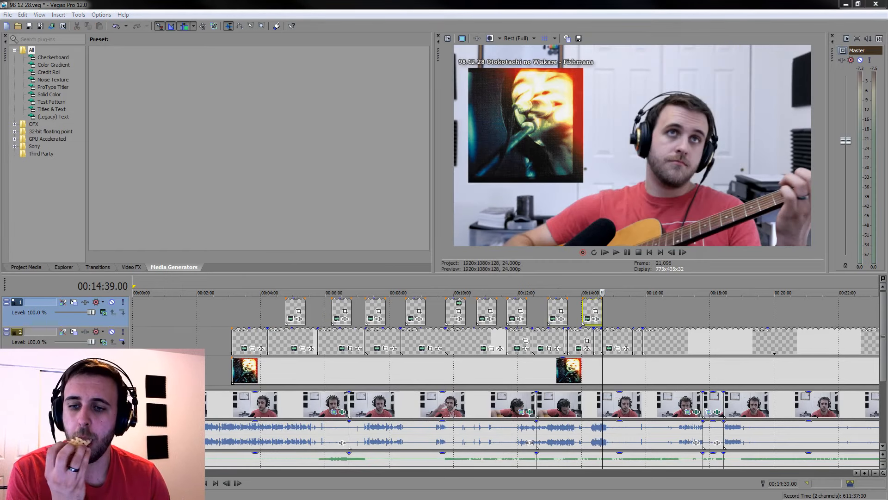
left_click(592, 321)
key("ctrl+a")
type("WALKING IN THE RHYTHM")
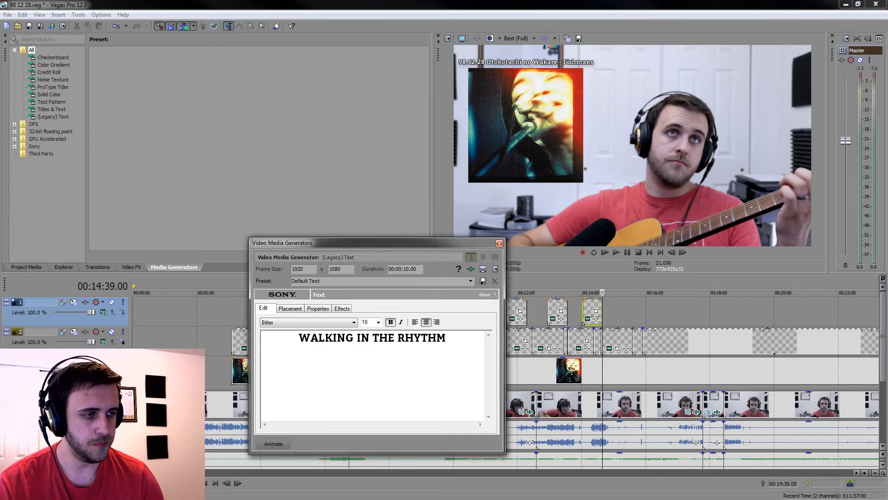
left_click(499, 243)
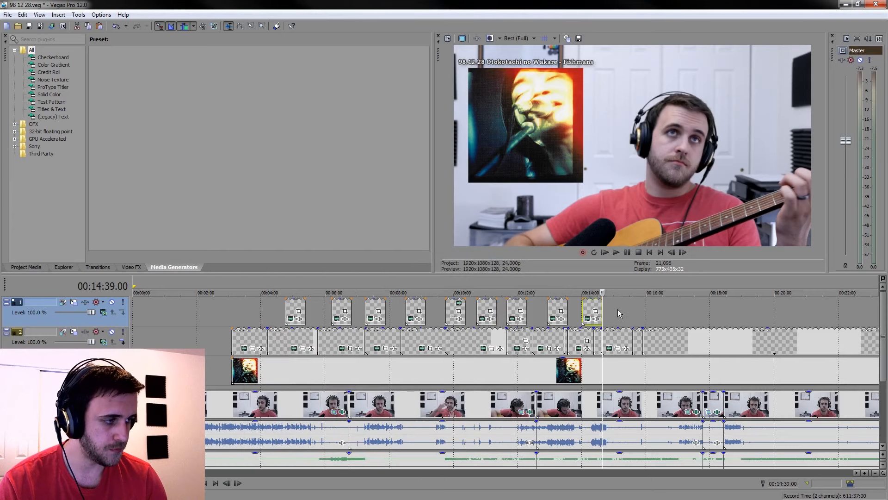
Paste another new copy of the "WHAT?" caption at 00:15:07 on the uppermost track
left_click(619, 307)
key("ctrl+v")
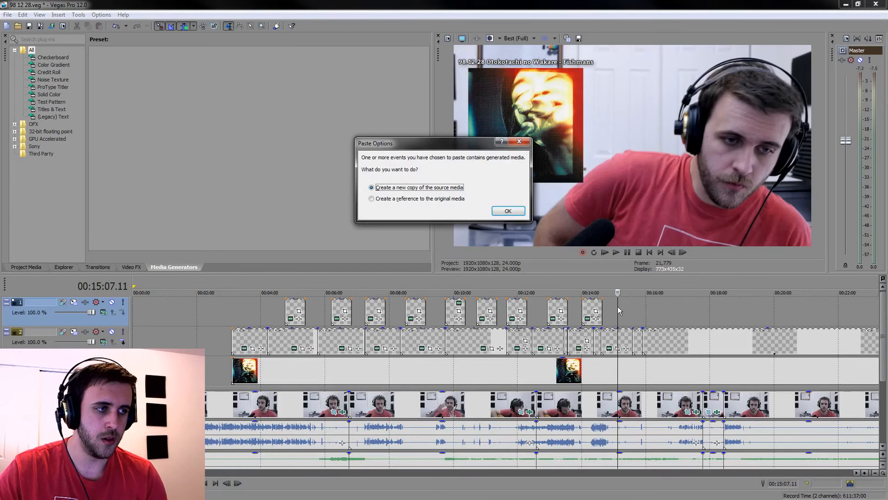
left_click(523, 214)
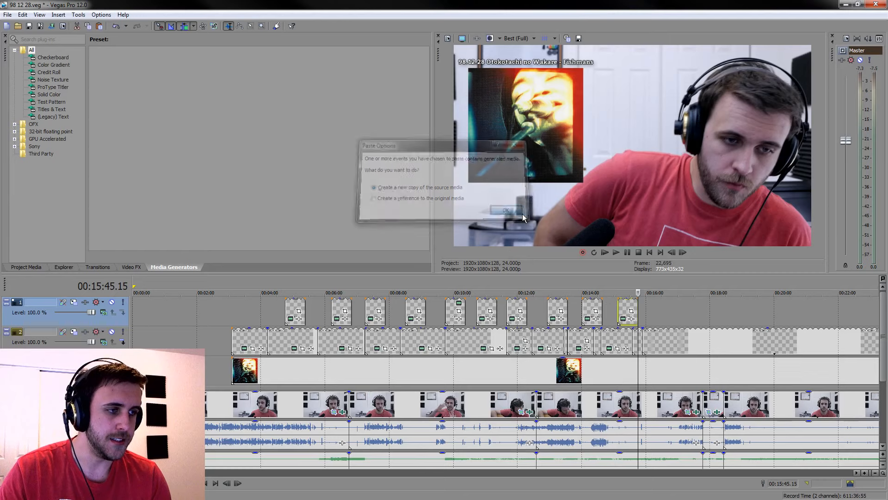
Change the text of the last copied caption, just before 00:15:45, to "SMILIN' DAYS, SUMMER HOLIDAY"
left_click(623, 318)
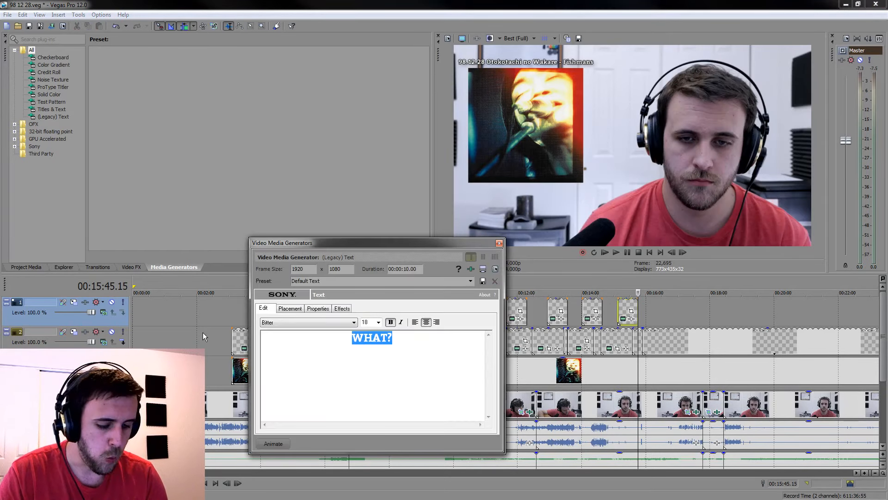
type("SMILIN")
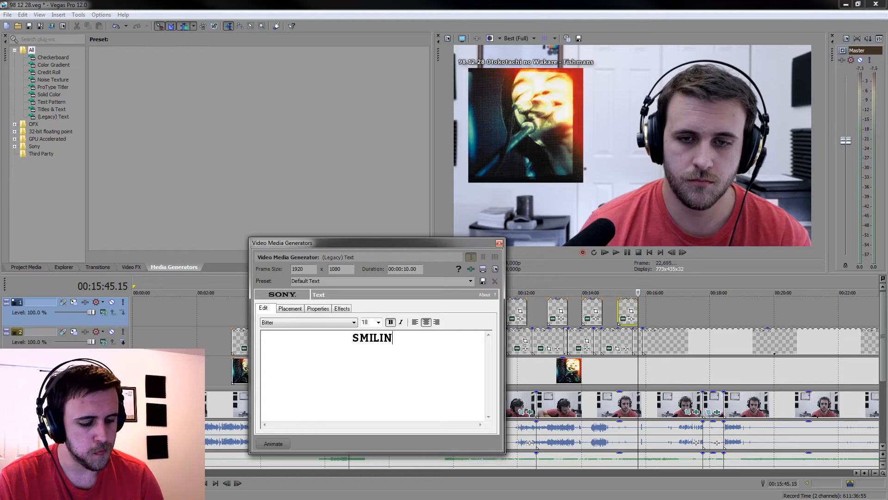
type("' DAYS, SU")
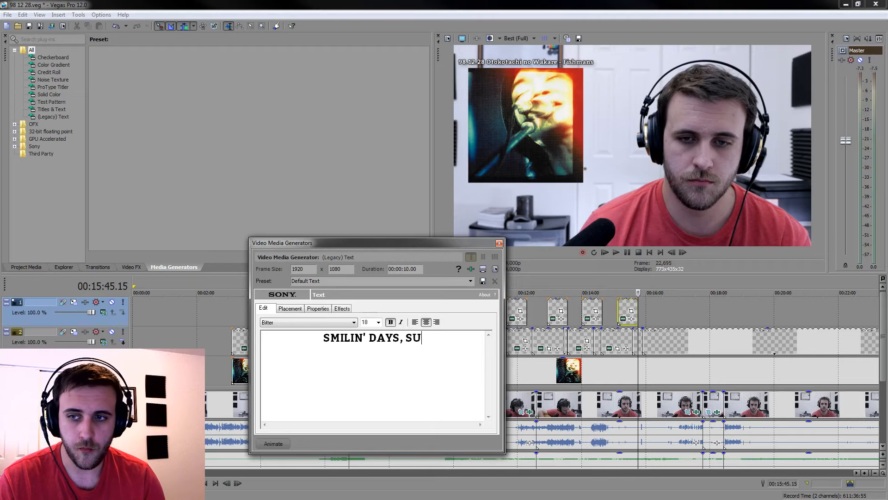
type("MMER ")
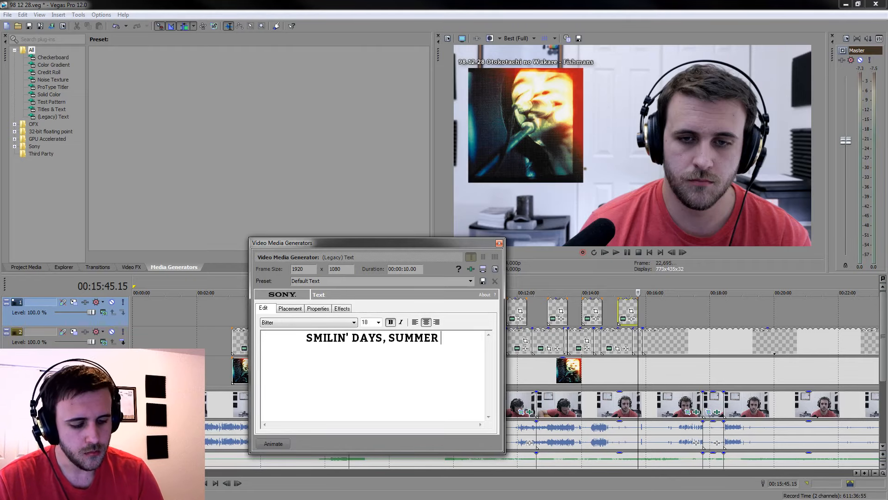
type("HOLIDAY")
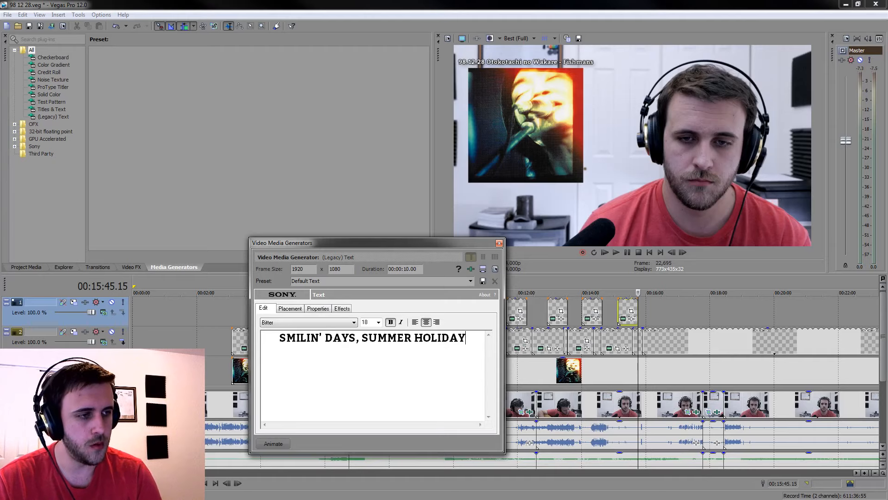
left_click(499, 244)
Paste a new copy of the "WHAT?" caption at 00:16:27 on the uppermost track and change its text to "MELODY"
left_click(660, 312)
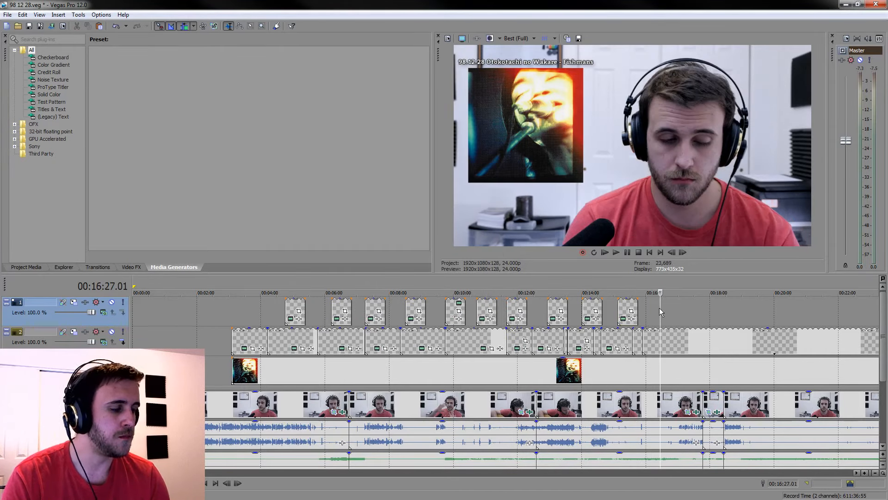
key("ctrl+v")
key("Return")
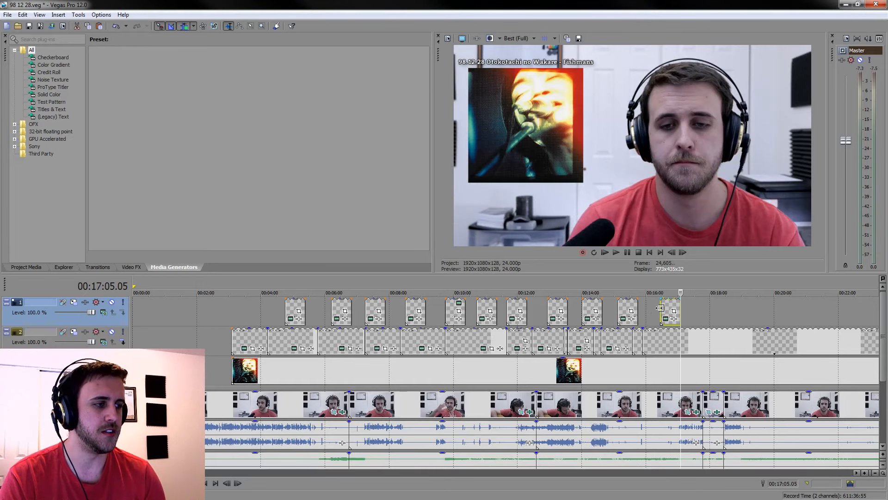
left_click(669, 307)
left_click(666, 319)
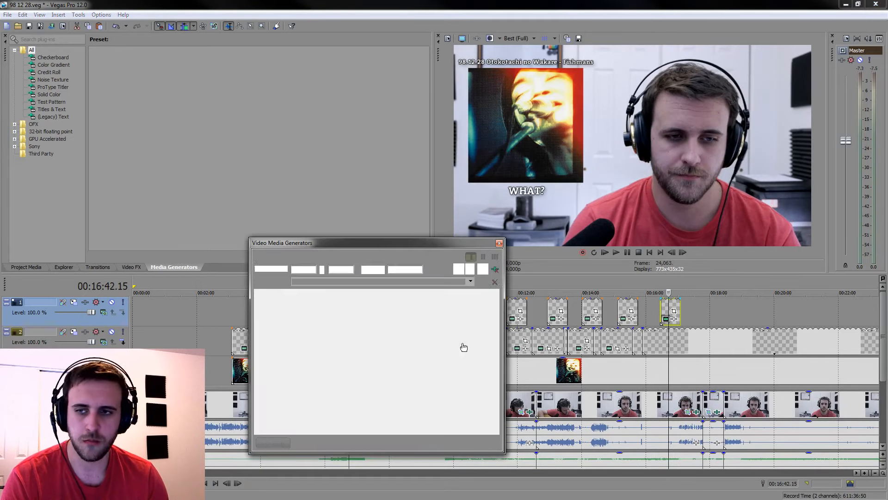
left_click(373, 360)
key("ctrl+a")
type("MELODY")
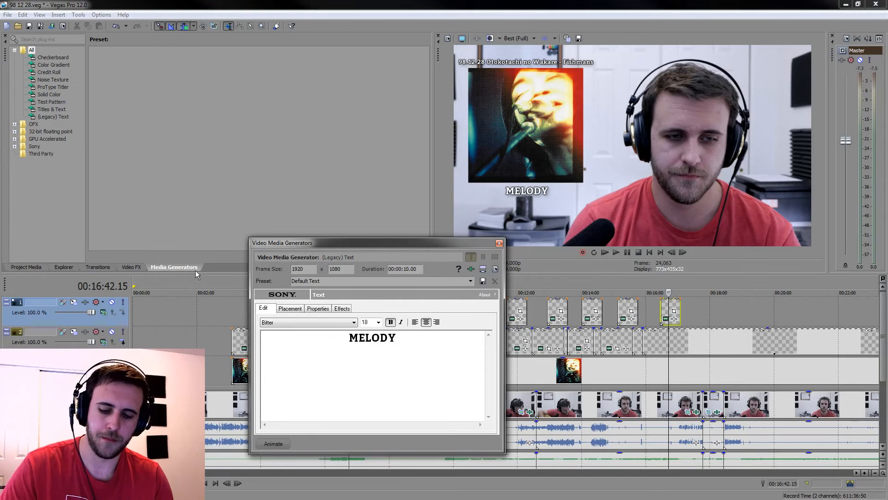
left_click(499, 244)
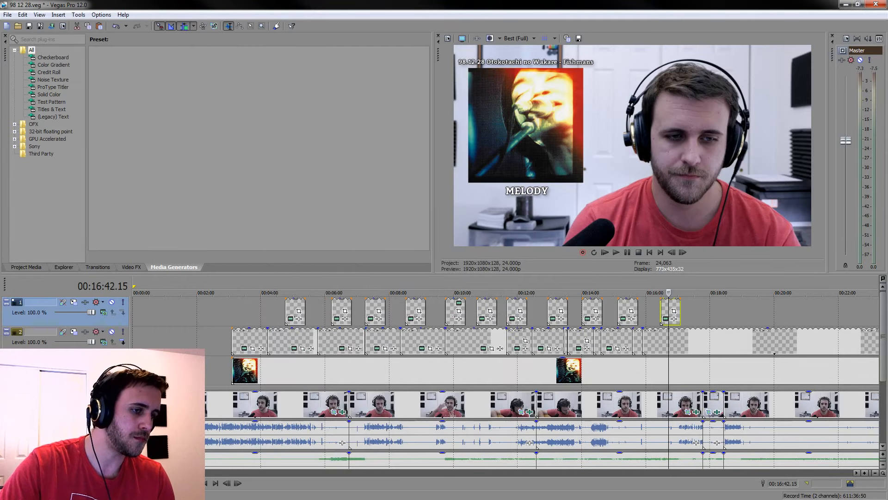
Save the project and play the video from the very beginning
left_click(182, 370)
left_click(29, 27)
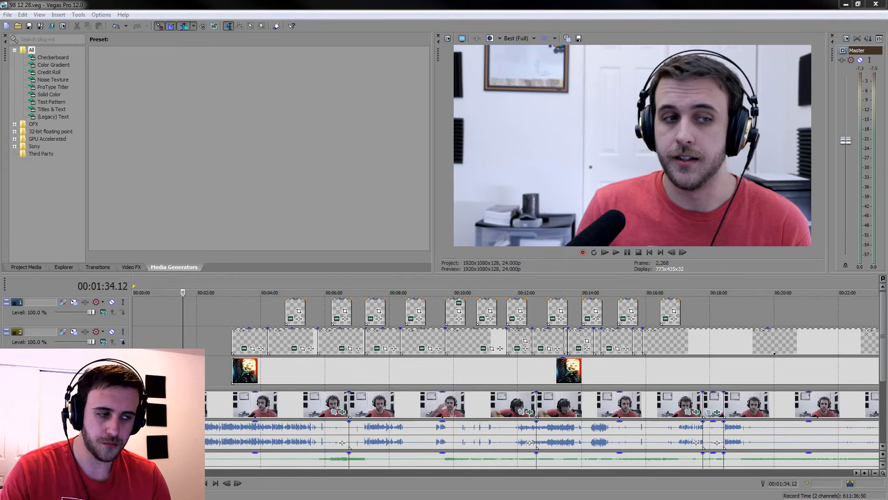
left_click(206, 483)
scroll(885, 306, "down", 3)
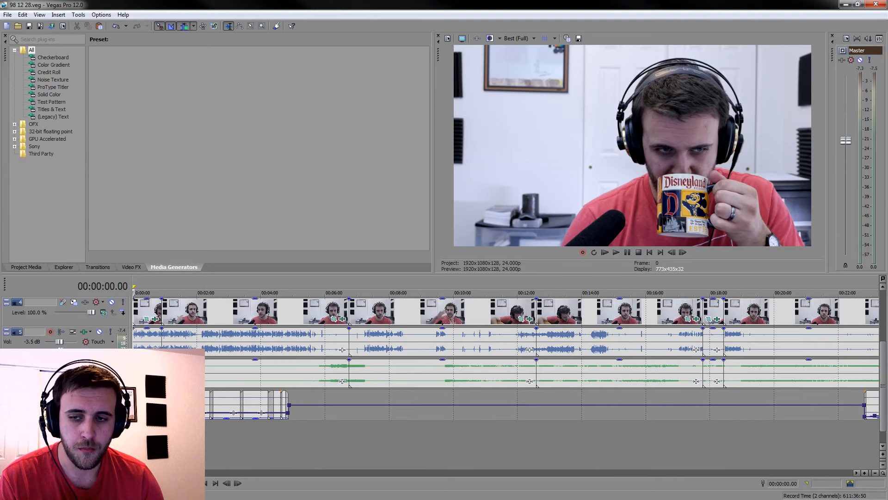
left_click(171, 483)
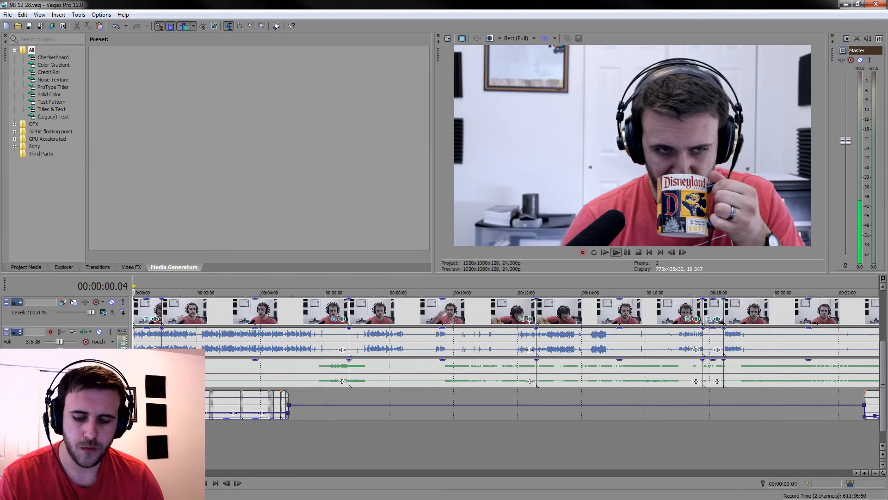
Split the grouped camera and audio clips at 00:00:01.14 while the mug is still raised, and delete the opening piece
scroll(235, 335, "up", 4)
scroll(236, 337, "up", 3)
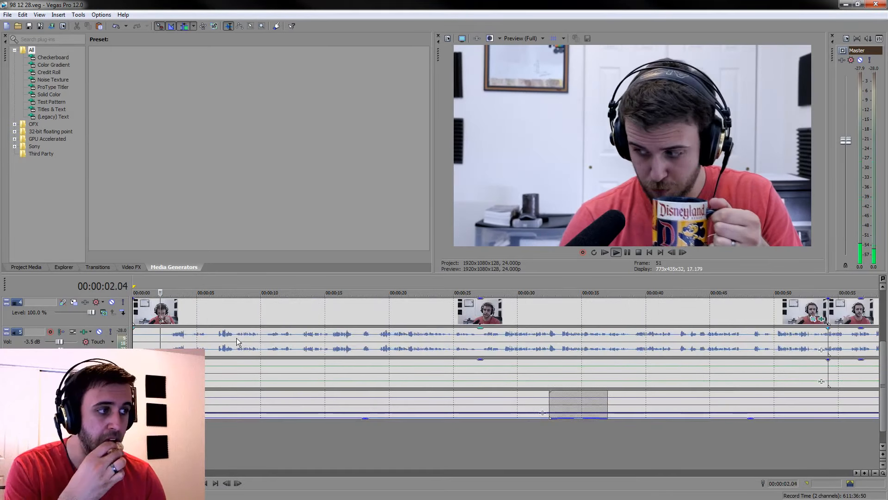
scroll(250, 336, "up", 3)
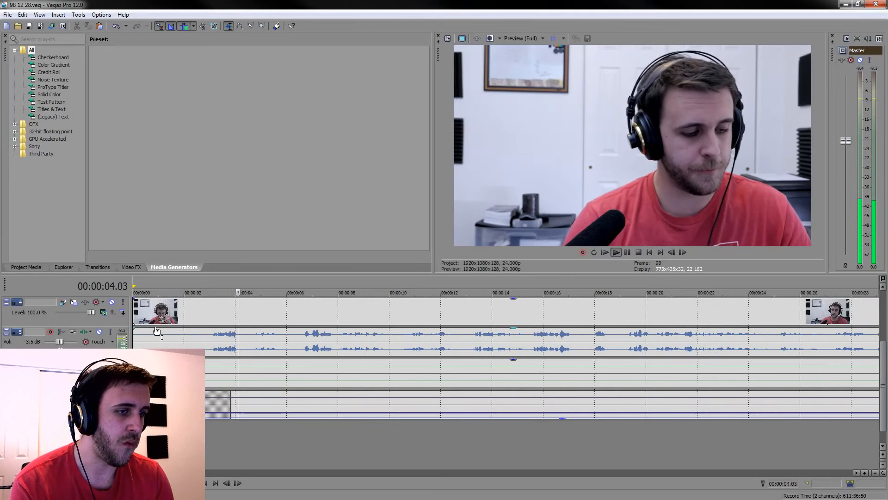
left_click(150, 309)
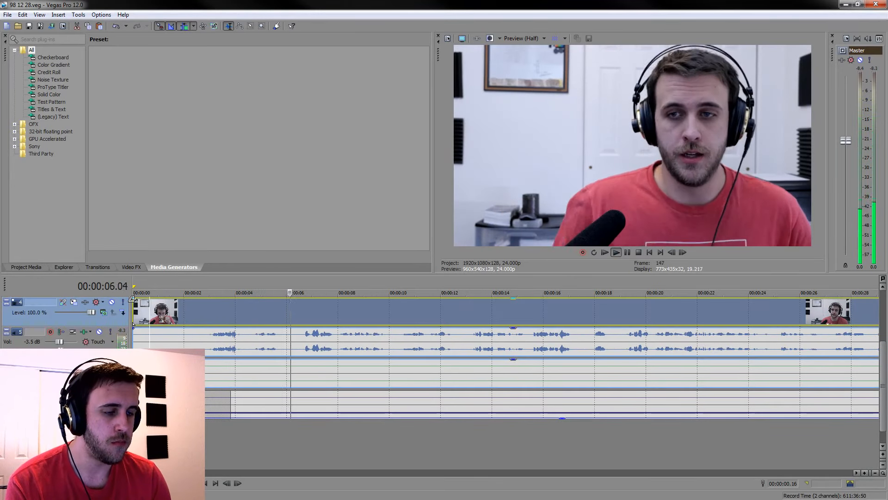
left_click(158, 309)
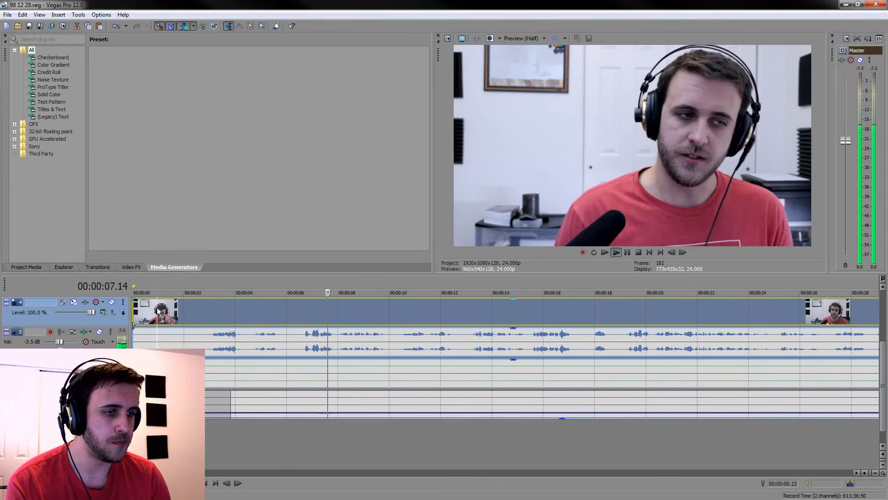
left_click(185, 313)
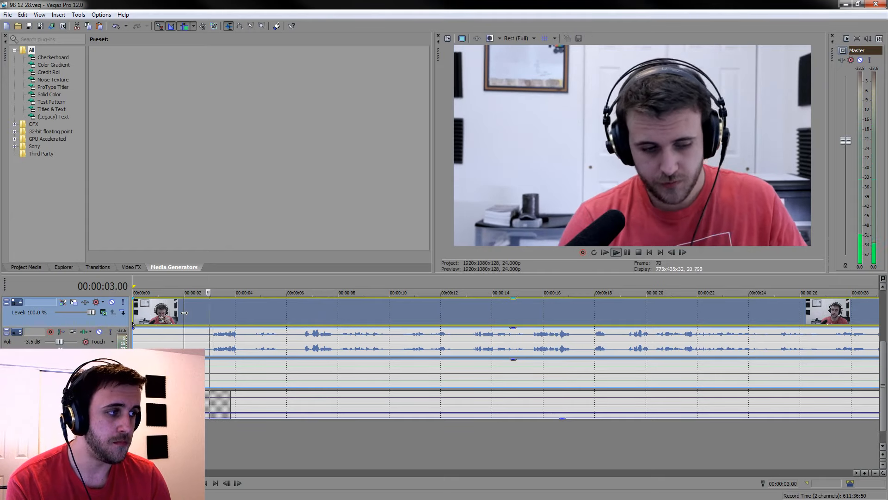
left_click(173, 317)
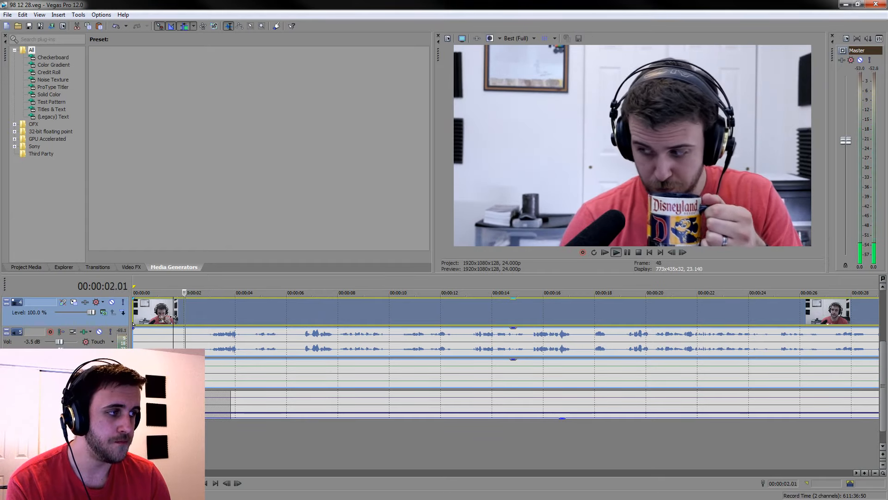
key("space")
key("s")
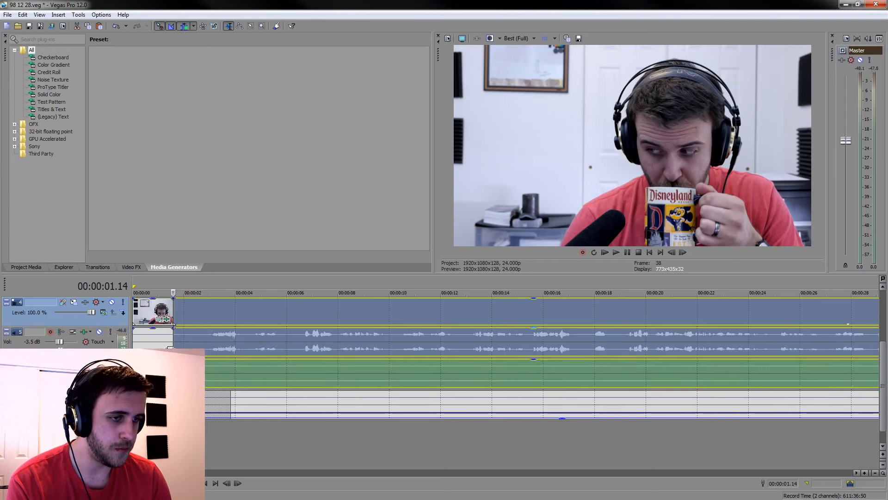
left_click(147, 307)
key("Delete")
Select the first grouped camera and audio clips together and add a very short fade-in at their start
left_click(144, 307)
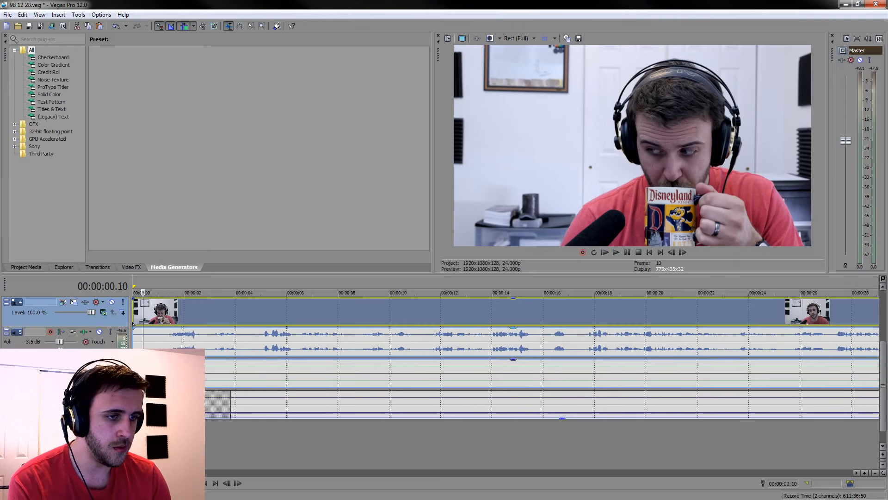
key("ctrl+a")
left_click_drag(131, 296, 136, 300)
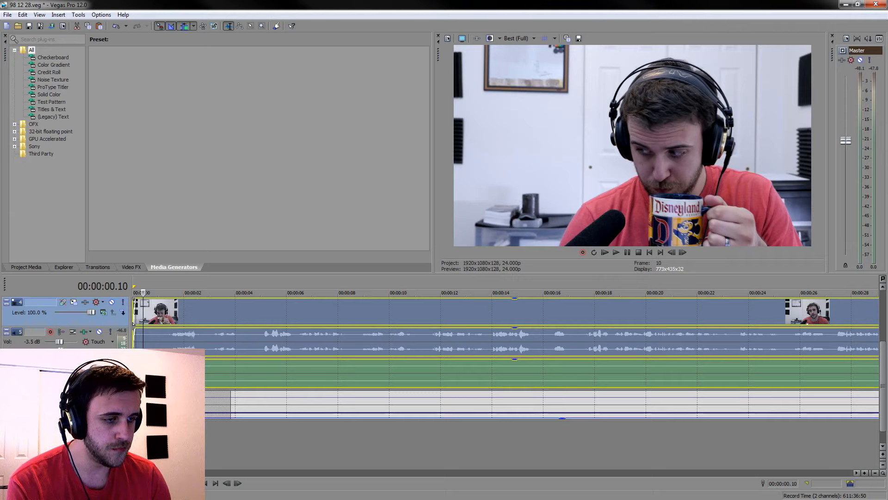
Set the video preview quality to Preview (Half) and play the project from the very beginning
left_click(206, 482)
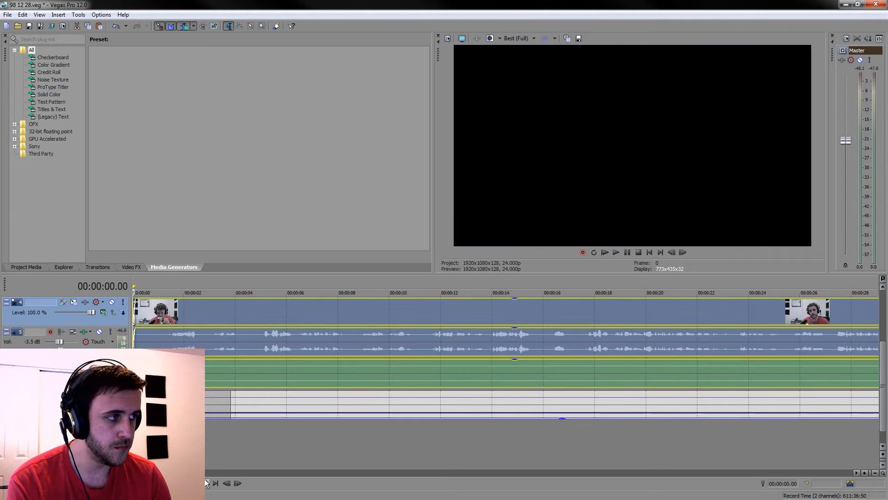
left_click(516, 39)
mouse_move(528, 58)
left_click(576, 74)
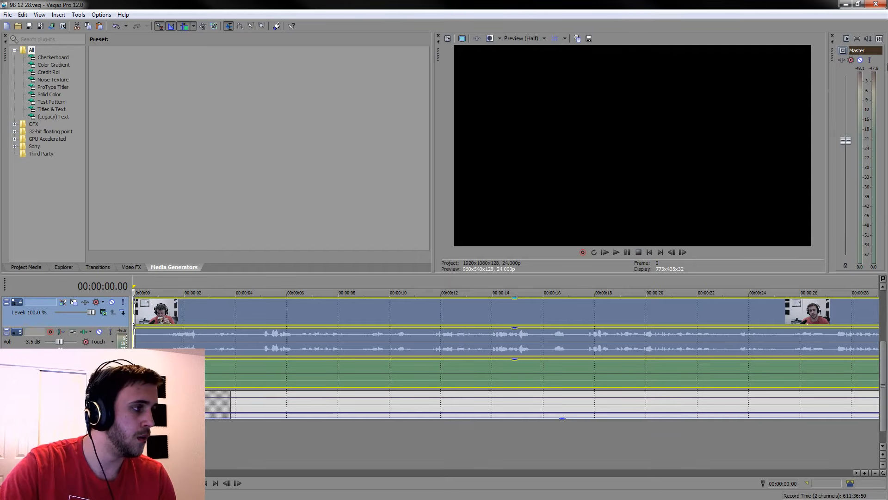
key("space")
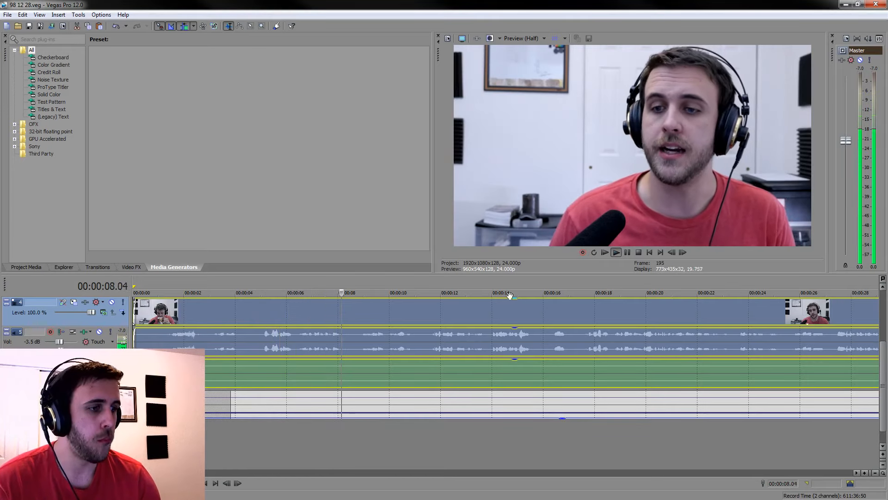
Sample playback at several points in the opening two minutes to check the picture and the voice level
left_click(499, 306)
scroll(500, 306, "down", 6)
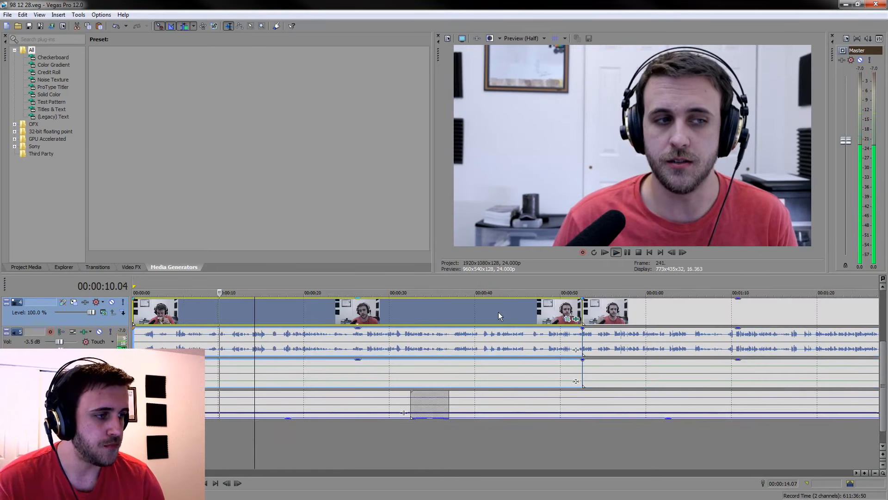
scroll(490, 319, "down", 3)
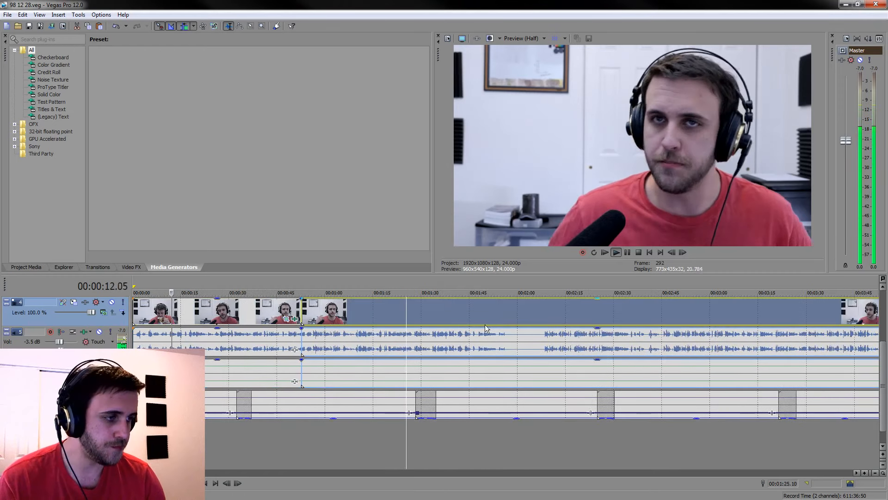
scroll(503, 320, "down", 5)
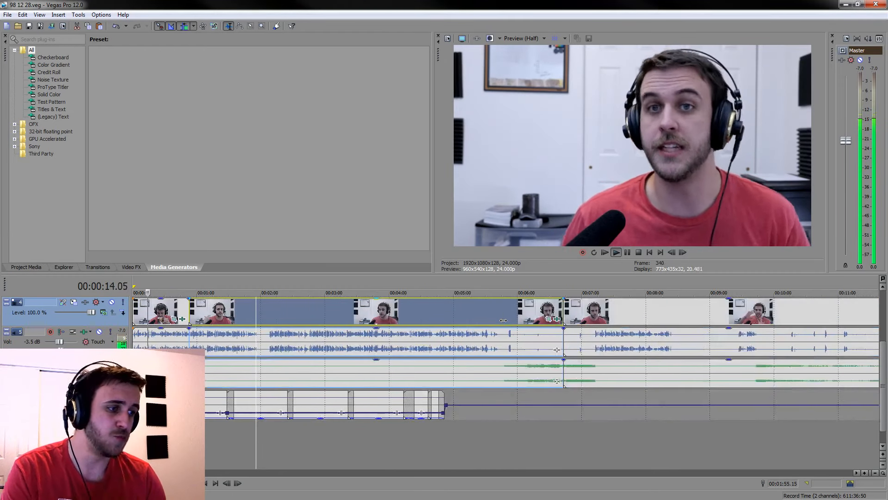
left_click(268, 336)
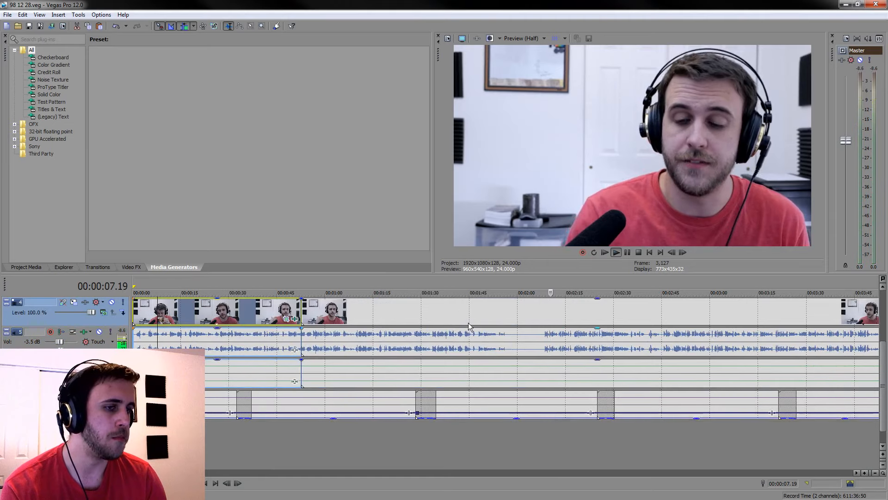
scroll(469, 326, "up", 3)
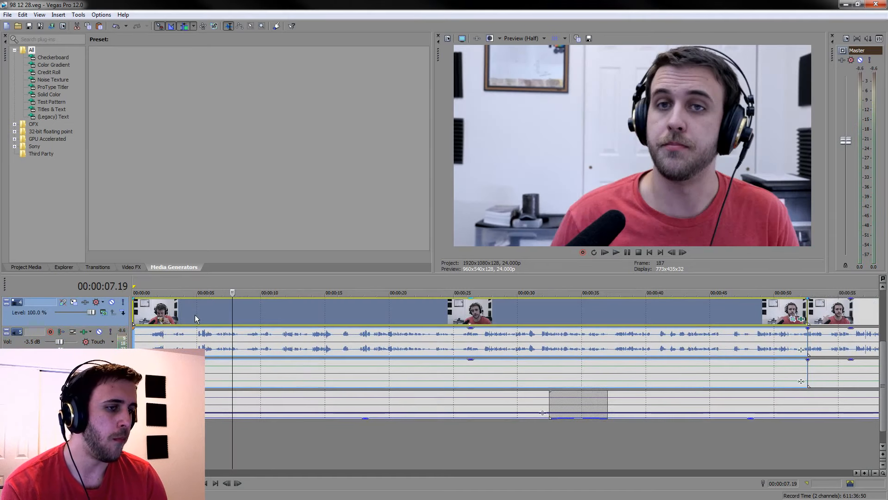
key("space")
left_click(359, 456)
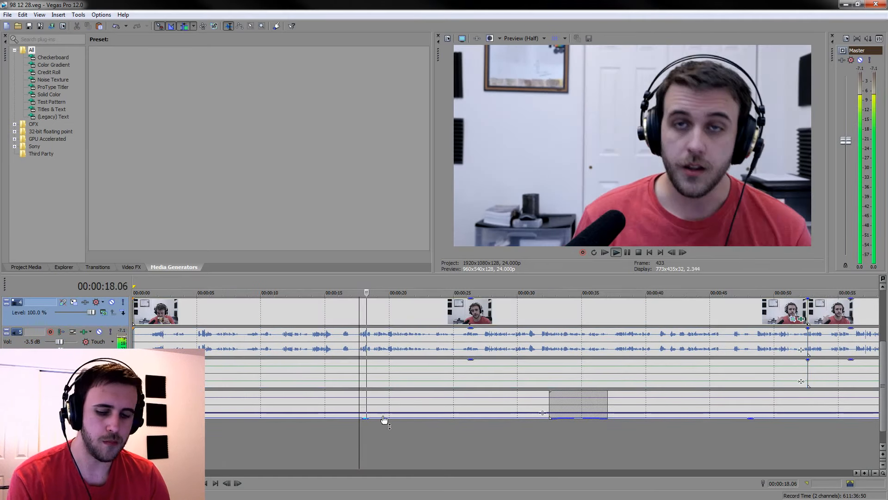
left_click(251, 446)
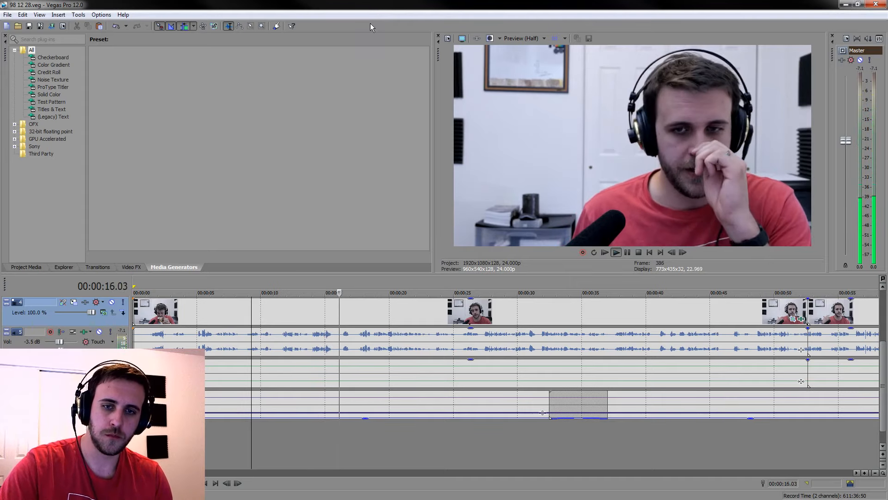
Set the volume of the audio track directly below the camera video to -4 dB during playback
left_click(536, 319)
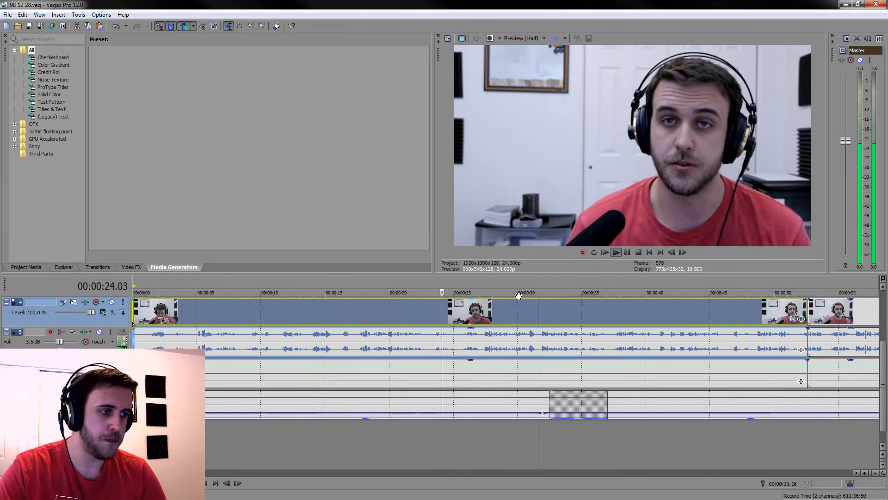
double_click(34, 339)
type("-4")
key("Return")
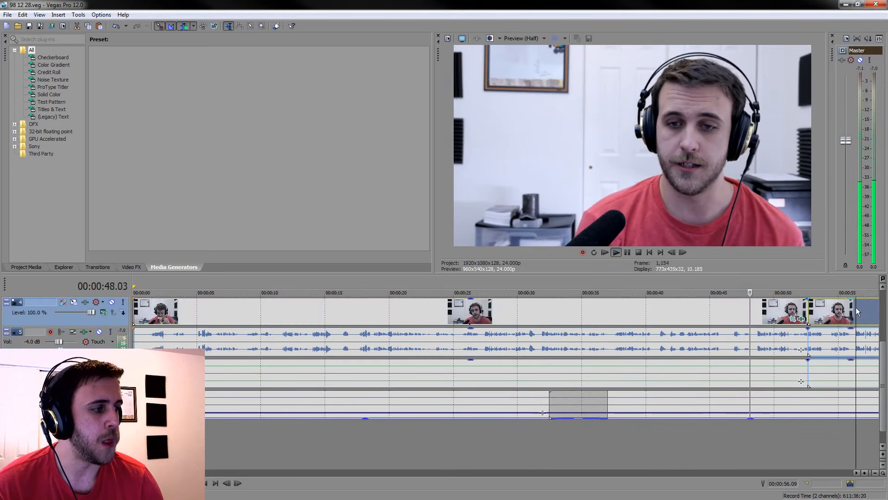
Play on through the introduction and split the grouped camera and audio clips at 00:01:53.08, before the silent stretch
scroll(854, 309, "down", 3)
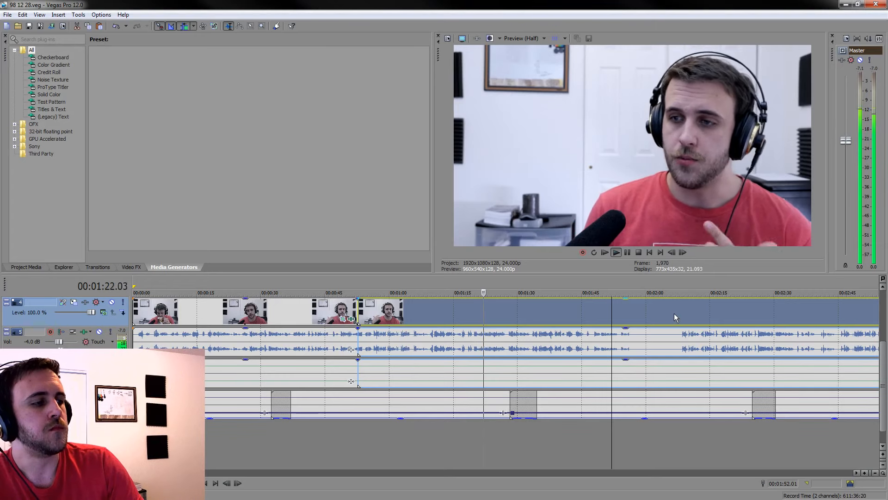
scroll(673, 310, "down", 4)
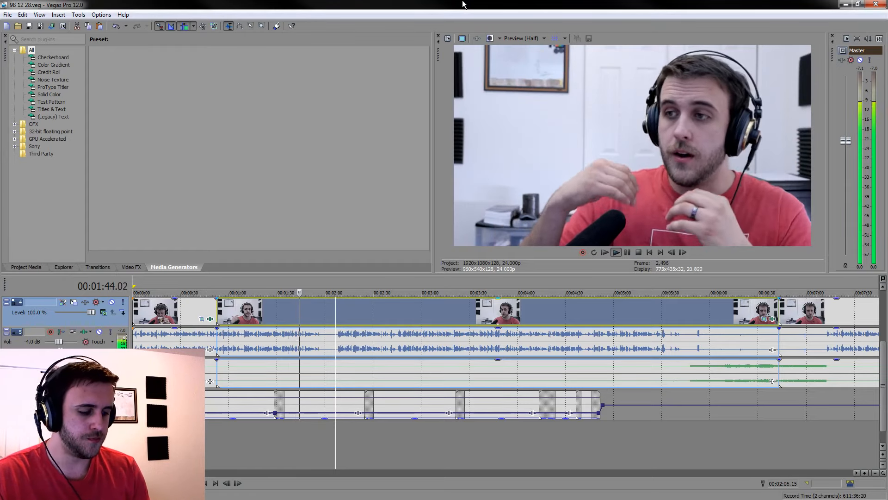
key("Return")
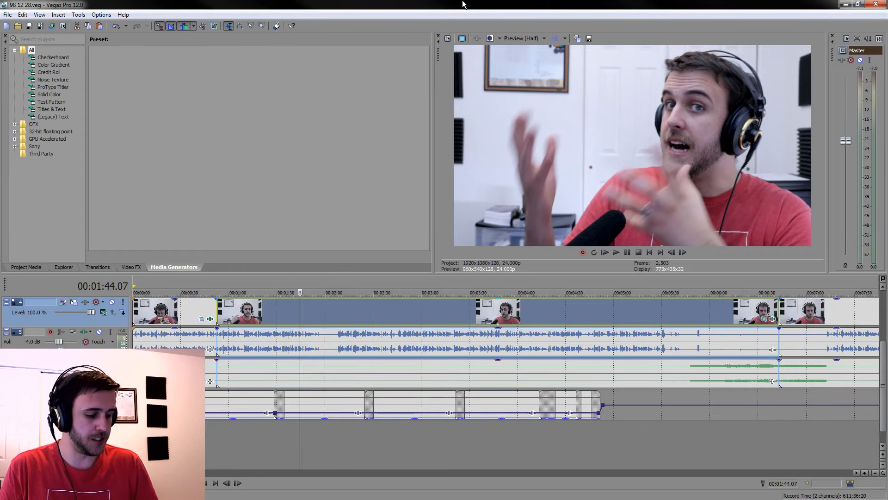
key("space")
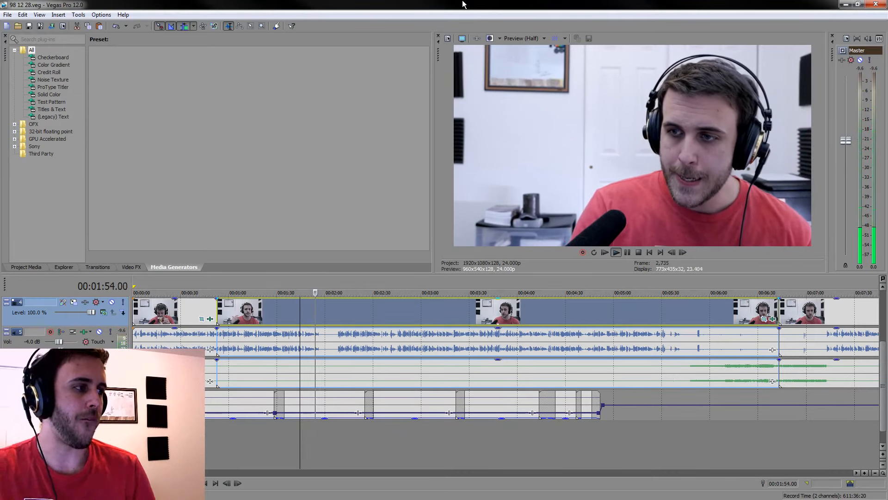
scroll(467, 301, "up", 5)
left_click(623, 254)
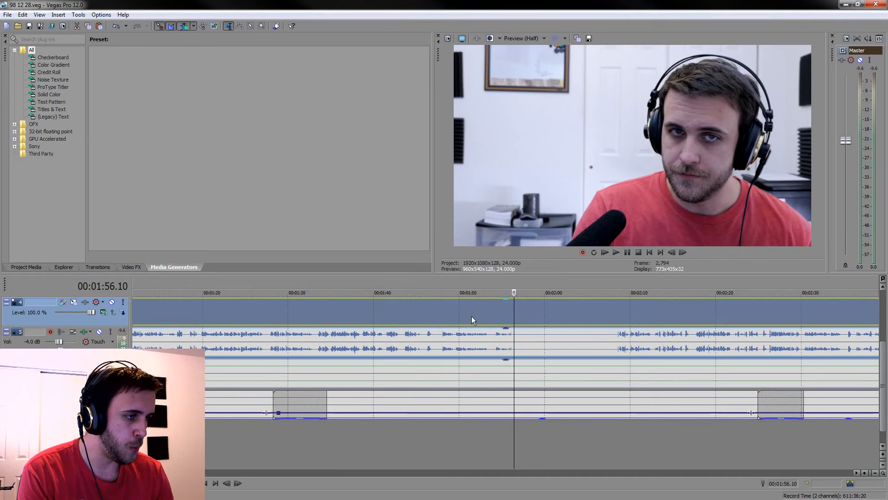
left_click(471, 316)
scroll(472, 316, "up", 3)
key("space")
left_click(629, 251)
key("s")
scroll(667, 335, "down", 4)
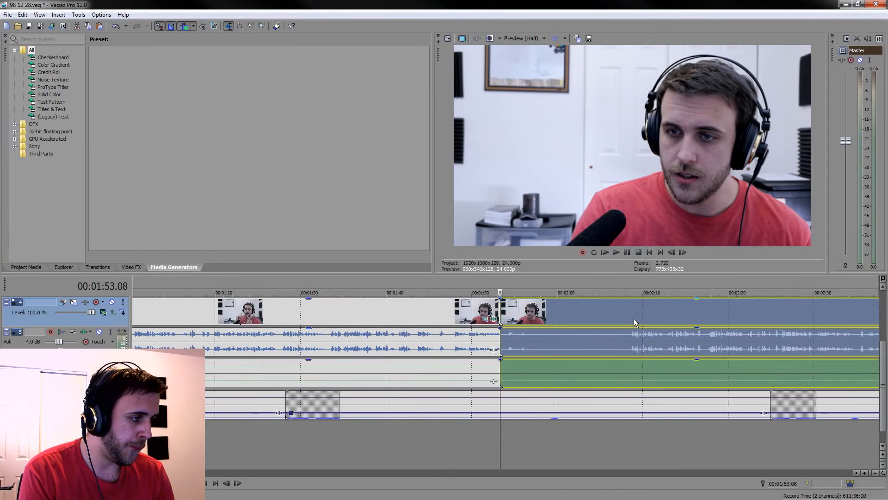
Split the grouped clips at 00:02:08.17 where the speech resumes, and delete the silent piece between the two cuts, closing the gap
left_click(633, 318)
scroll(633, 318, "up", 4)
left_click(490, 335)
key("space")
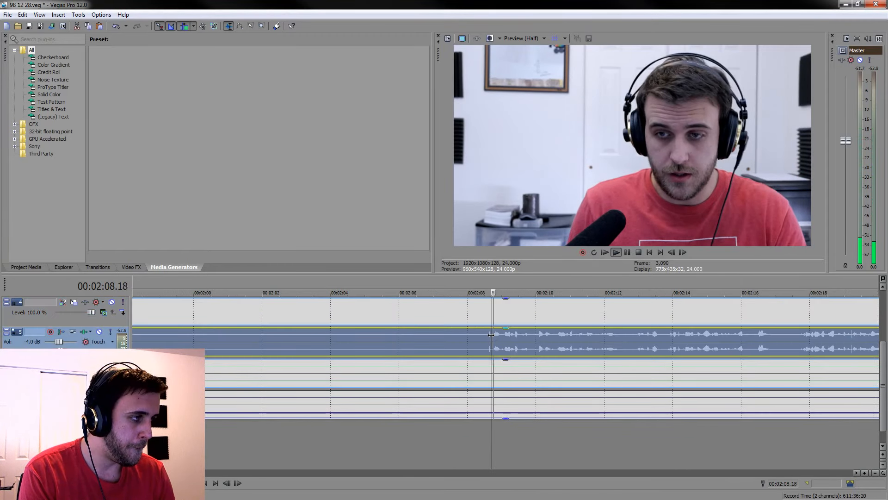
key("space")
key("s")
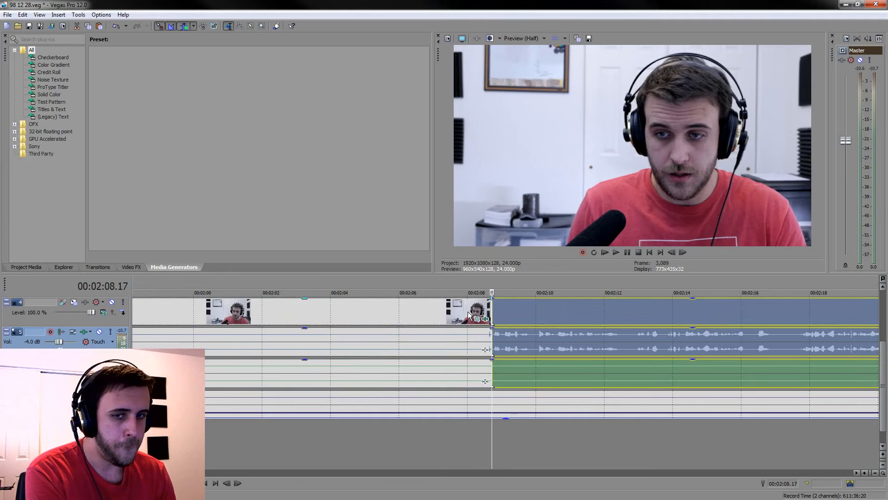
left_click(468, 314)
key("Delete")
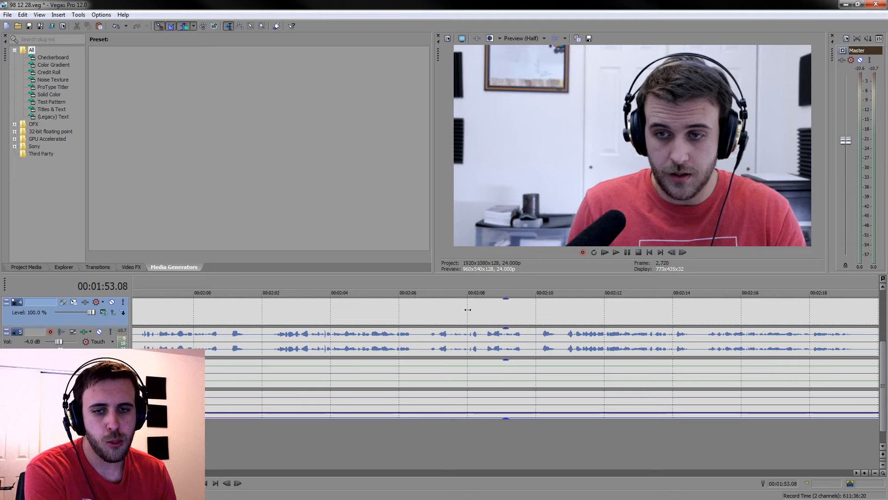
Go back to 00:01:47.22, a few seconds before the new join, to review the cut
scroll(469, 314, "down", 3)
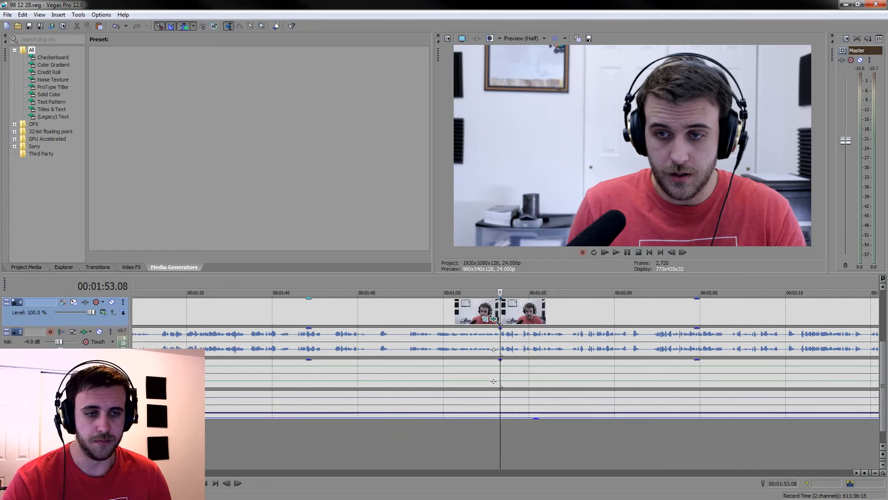
left_click(455, 450)
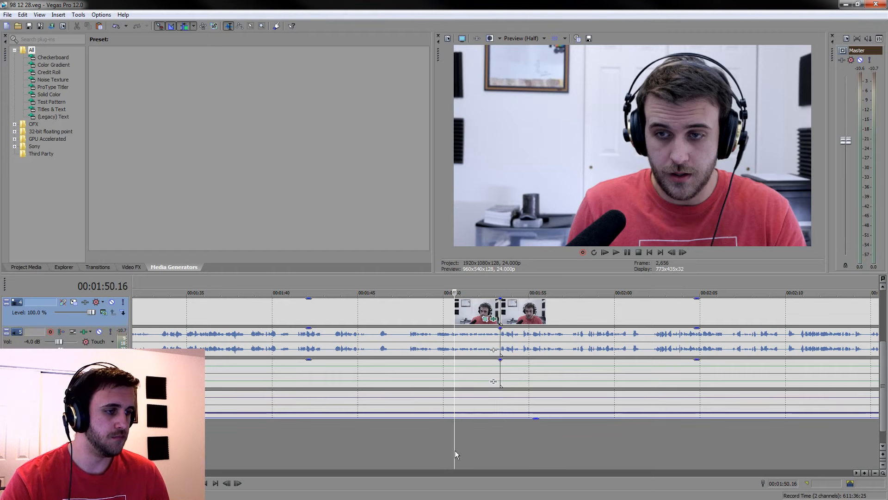
left_click(421, 449)
left_click(431, 443)
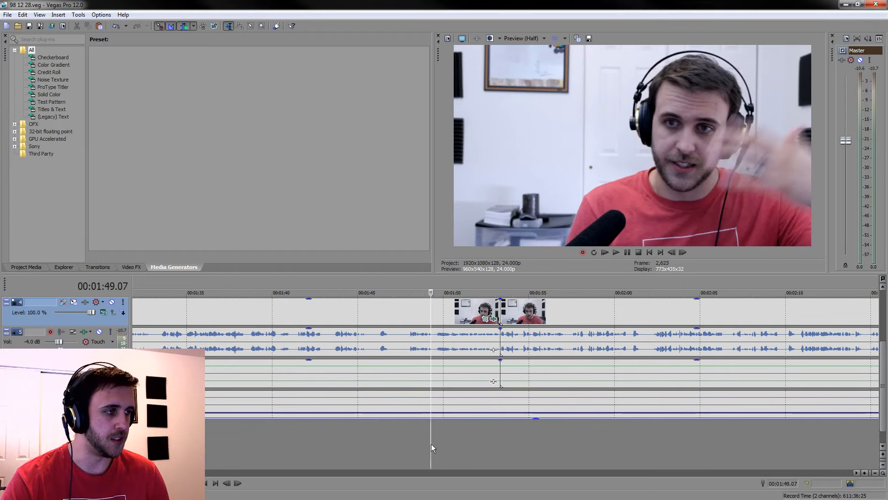
left_click(407, 427)
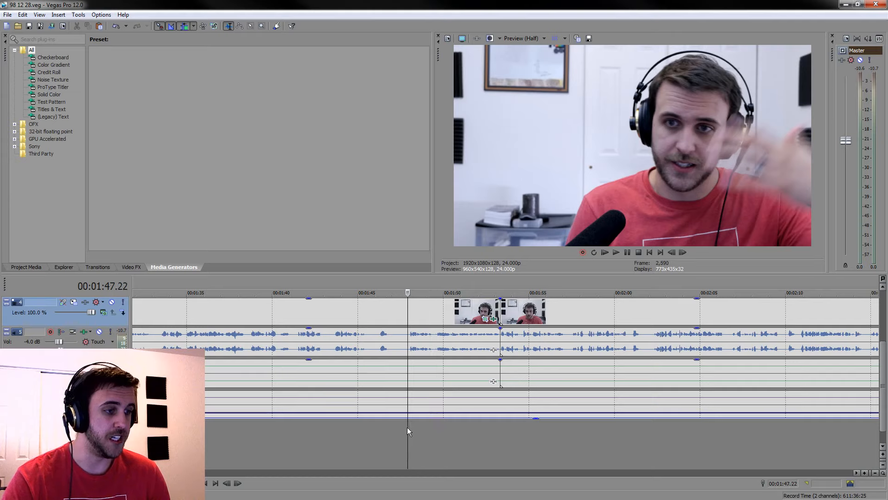
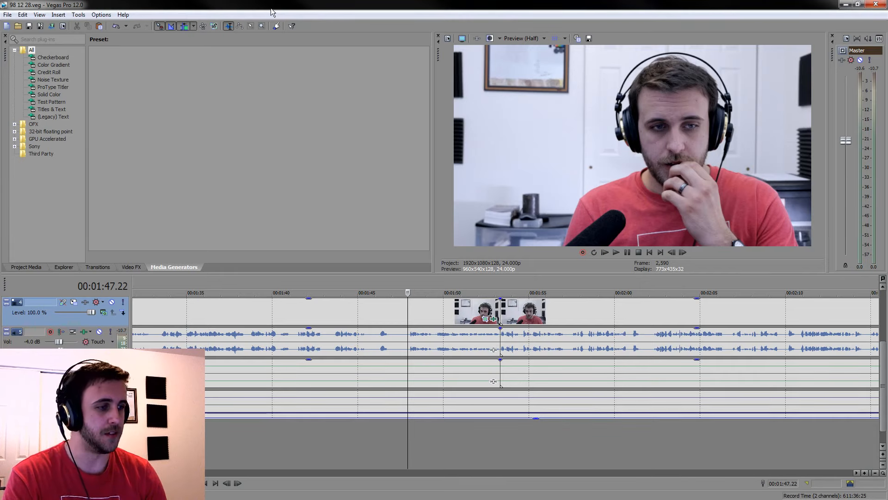
Play through the new join from 00:01:47.22 and examine the clips and waveforms further along the timeline
key("space")
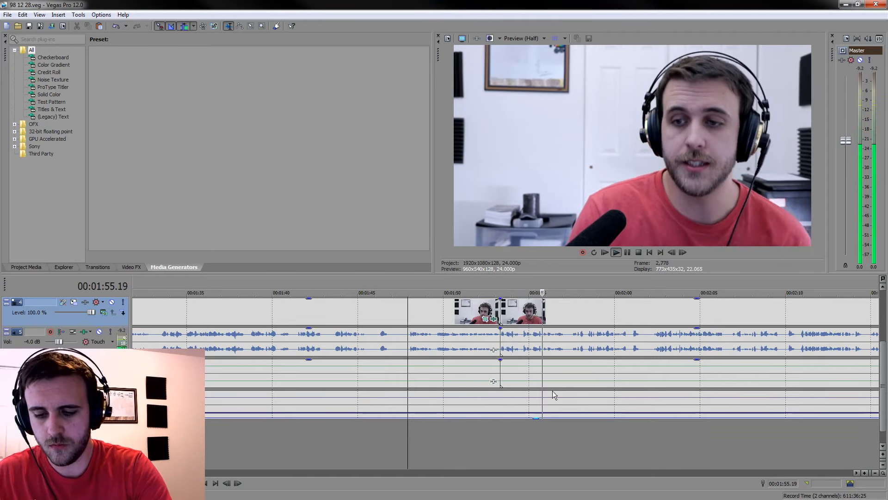
left_click(621, 372)
scroll(609, 368, "down", 5)
left_click(623, 346)
scroll(623, 346, "down", 3)
left_click(659, 346)
scroll(659, 346, "up", 1)
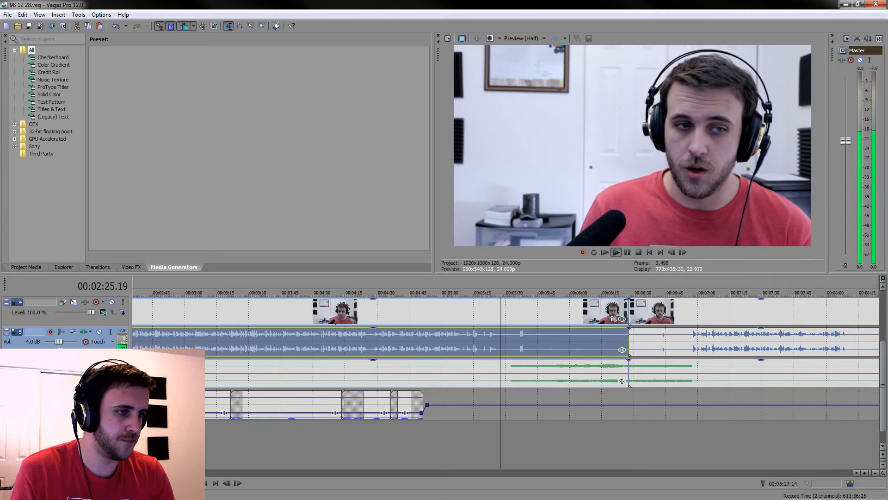
Stop at 00:02:25.10 and move the album cover and the title caption above it to start there
scroll(506, 382, "down", 3)
left_click(190, 315)
scroll(222, 315, "up", 4)
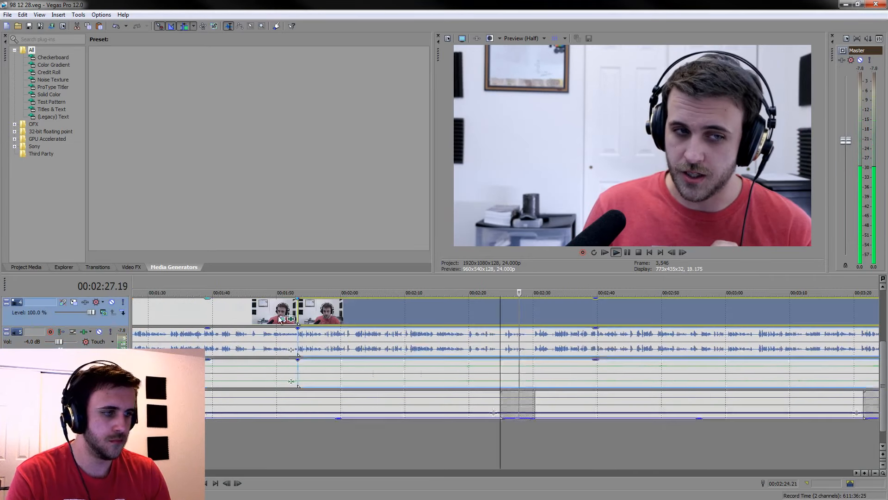
scroll(504, 312, "up", 4)
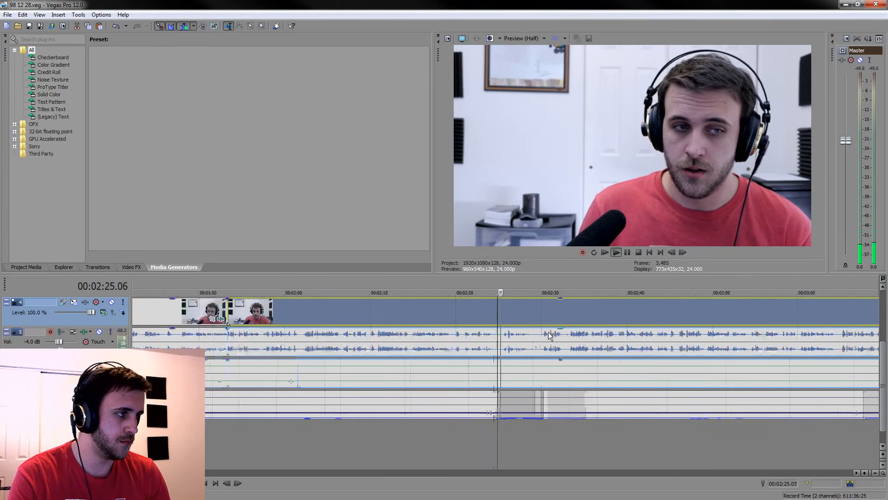
left_click(504, 312)
key("space")
left_click_drag(884, 375, 883, 324)
scroll(682, 363, "down", 4)
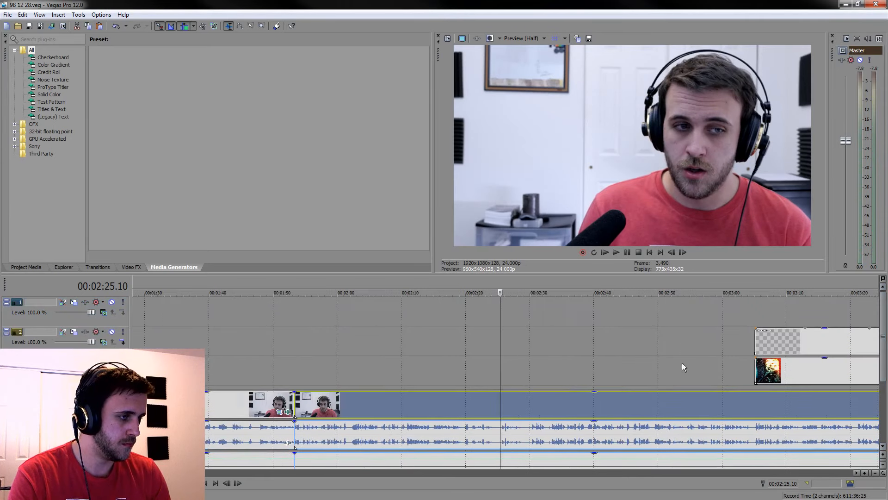
left_click_drag(768, 366, 522, 378)
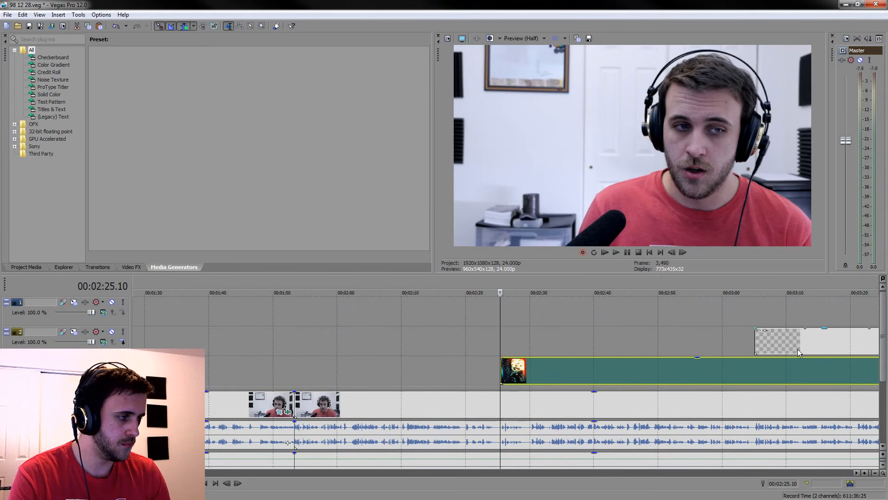
left_click_drag(798, 345, 543, 325)
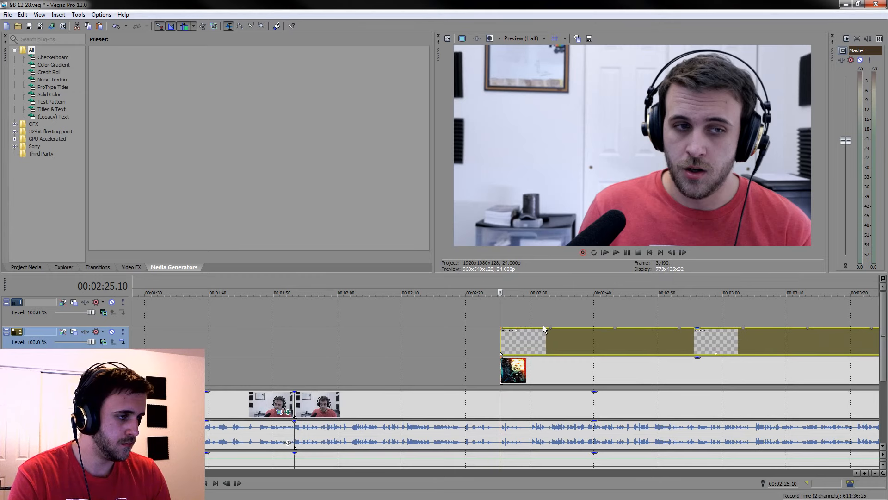
Play from 00:02:25.05 to check how the album cover and title caption come in over the camera video
scroll(608, 368, "up", 6)
scroll(608, 368, "up", 4)
left_click(394, 359)
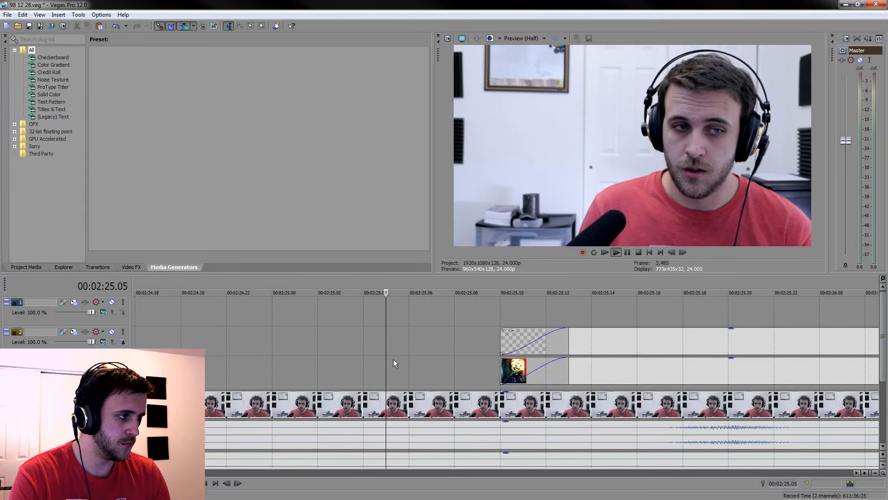
key("space")
scroll(394, 360, "down", 8)
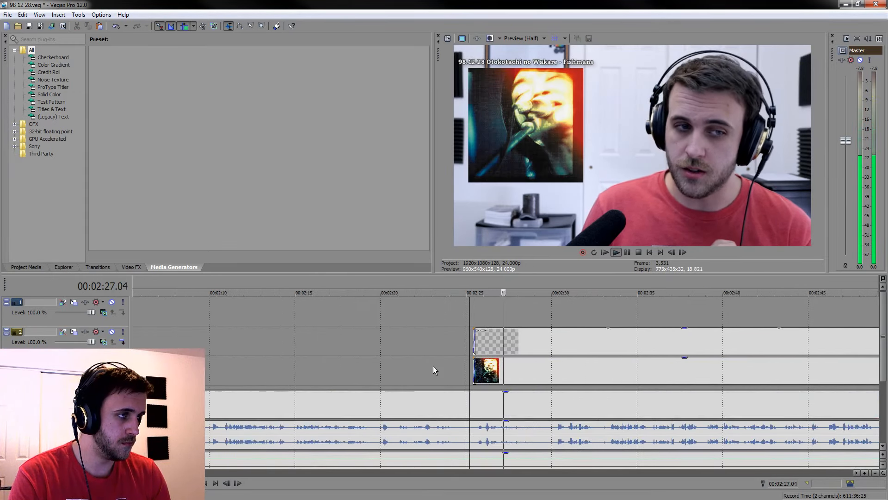
scroll(645, 368, "down", 3)
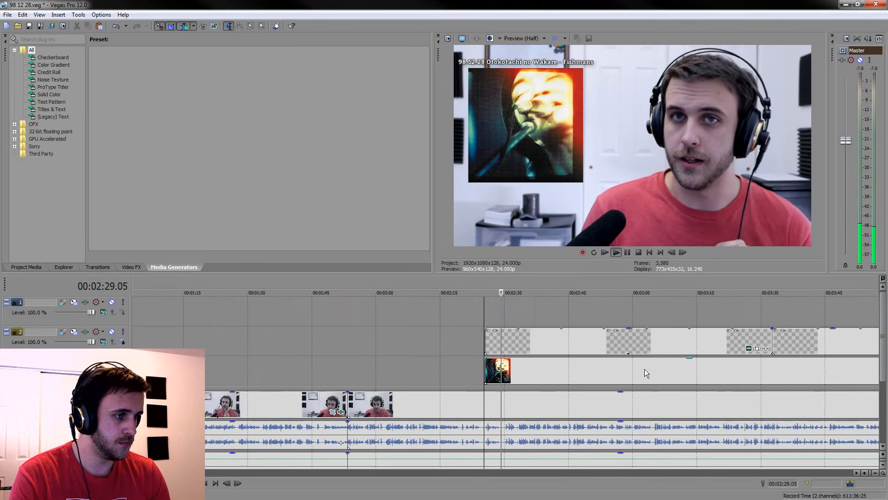
left_click(587, 373)
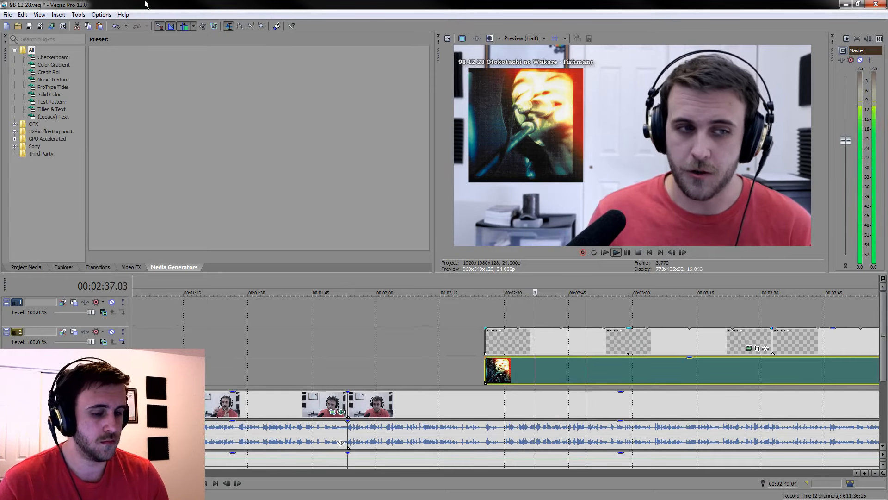
scroll(612, 336, "down", 5)
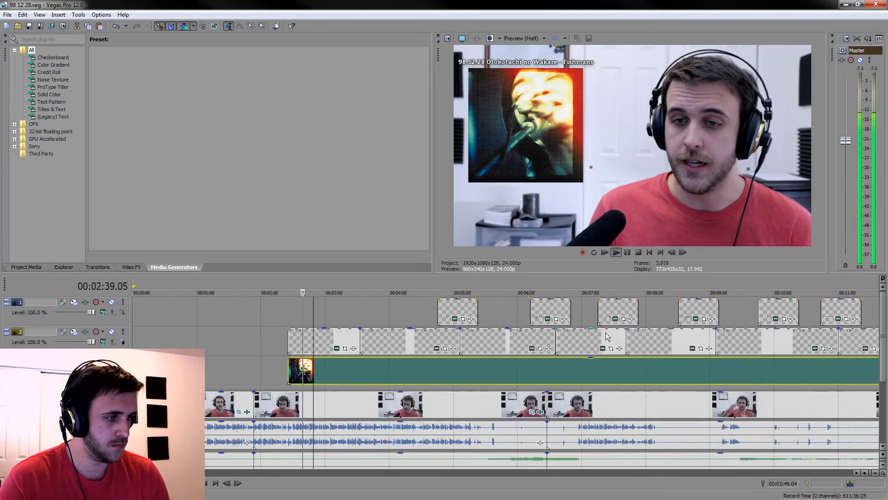
Play on through the introduction and examine the speech waveform and captions ahead, up to the first track's reaction
left_click(428, 427)
scroll(428, 426, "up", 3)
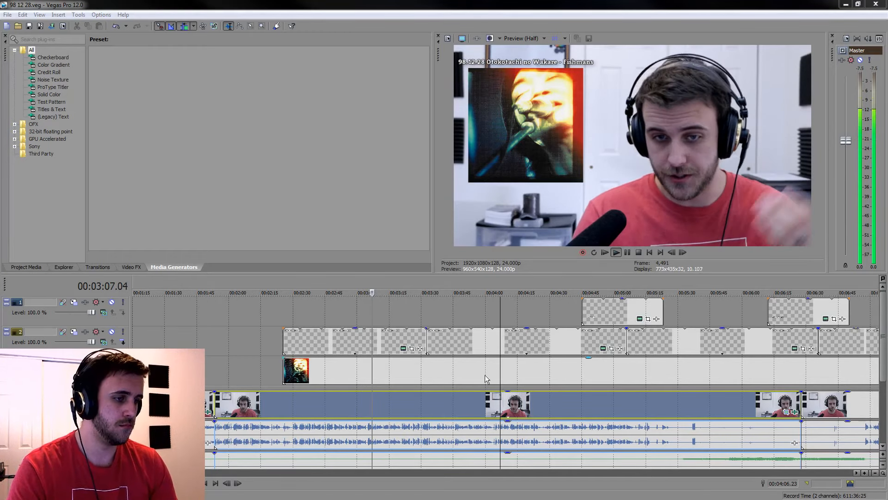
left_click(659, 414)
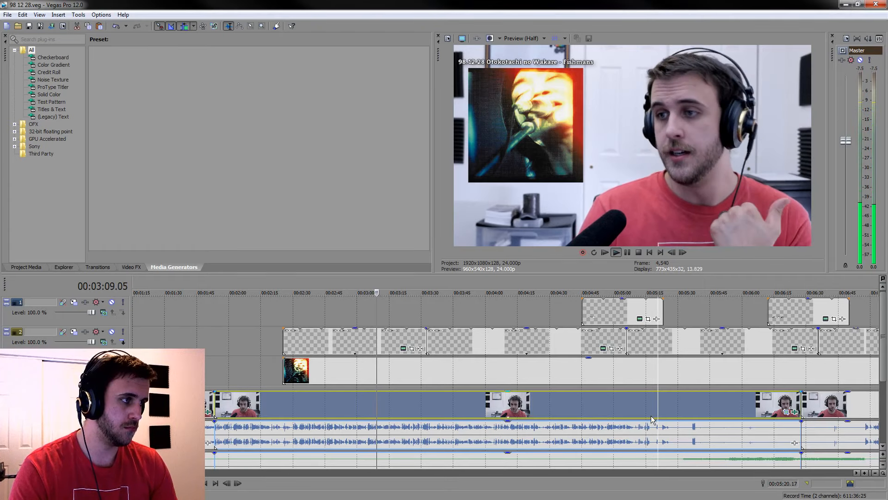
scroll(596, 442, "down", 4)
scroll(576, 411, "up", 5)
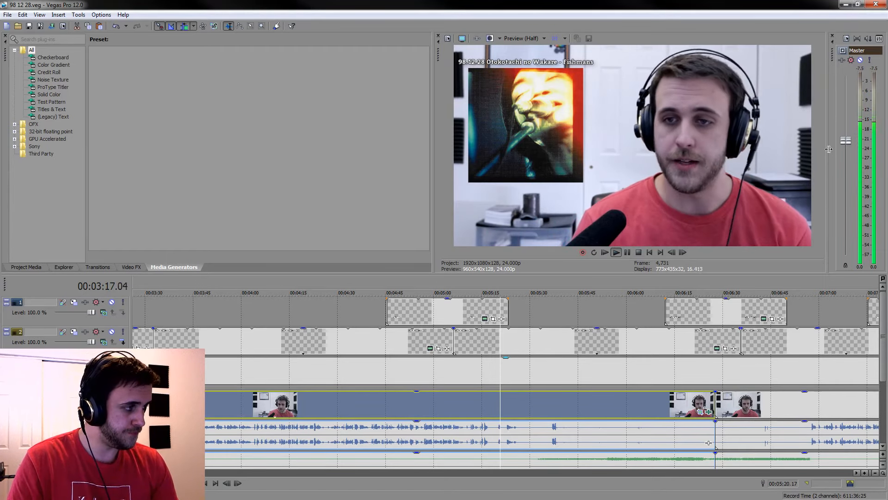
left_click(850, 144)
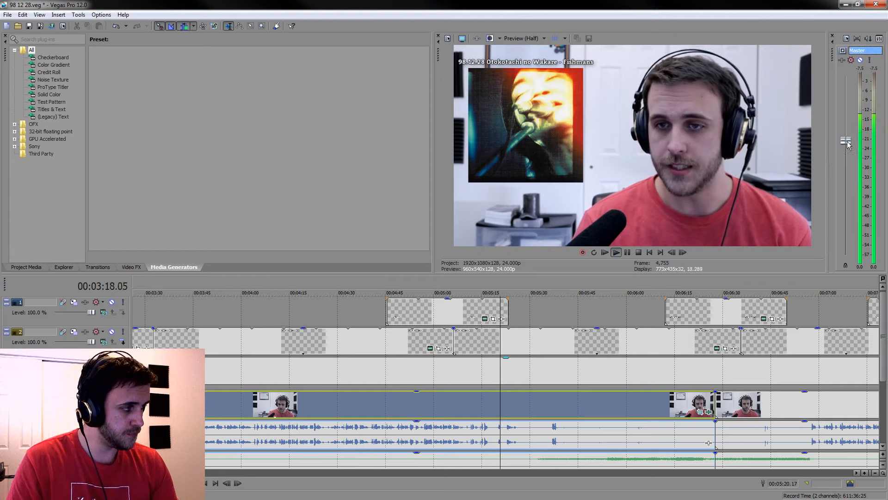
left_click(322, 195)
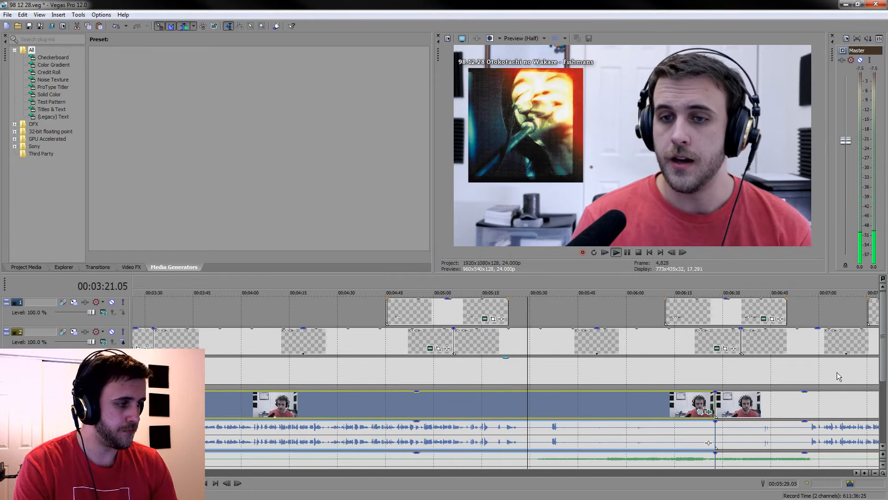
scroll(878, 406, "down", 3)
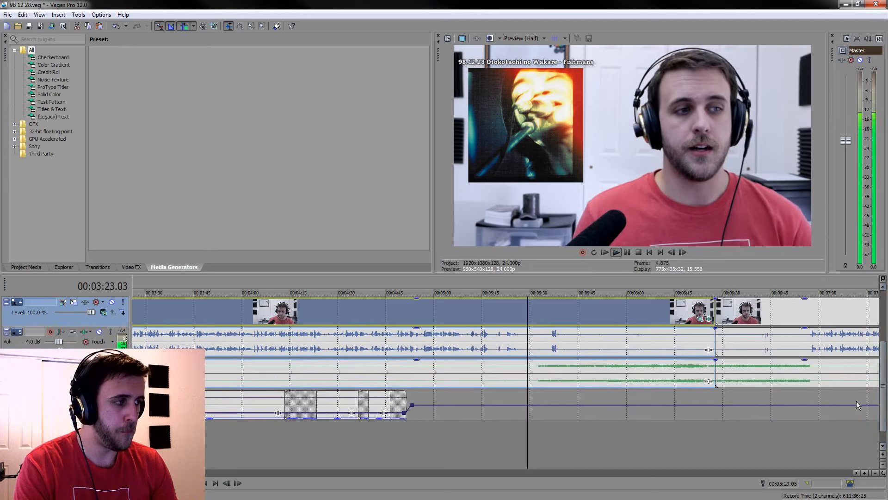
scroll(473, 395, "down", 2)
left_click(481, 312)
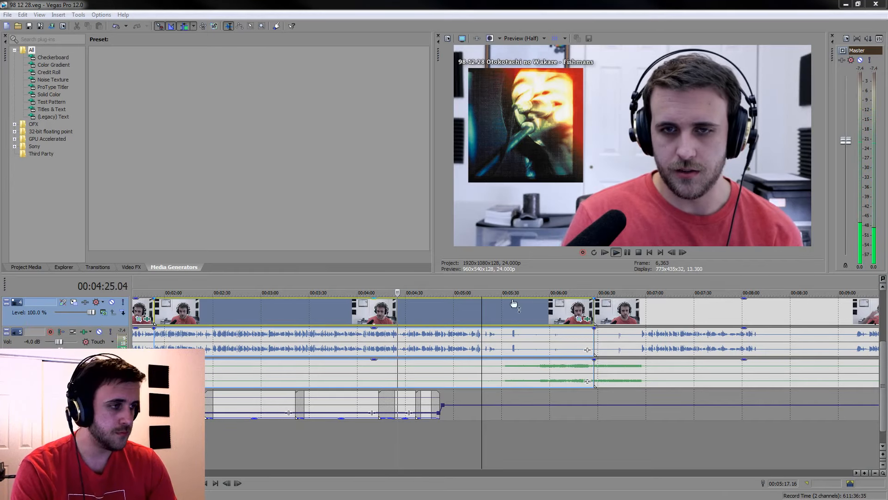
Replay the speech from about 00:04:21 and split the grouped camera and audio clips at about 00:04:25
scroll(480, 324, "up", 4)
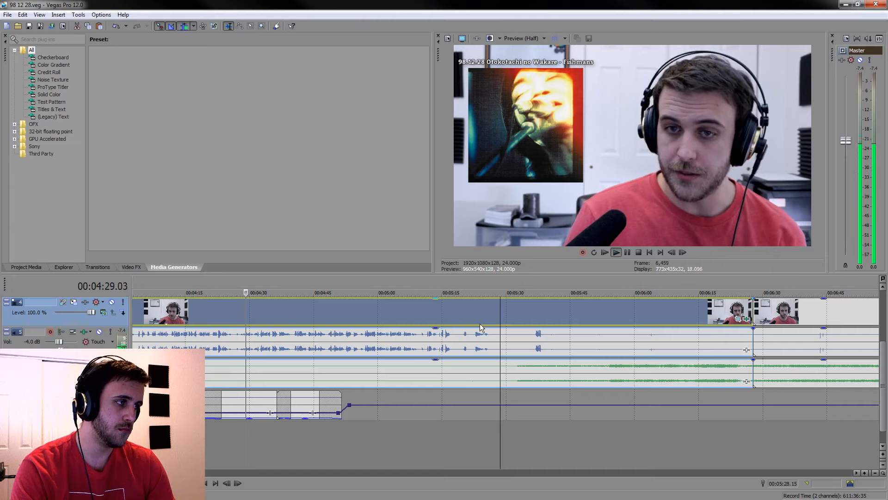
left_click(213, 309)
scroll(329, 318, "up", 2)
scroll(329, 317, "up", 2)
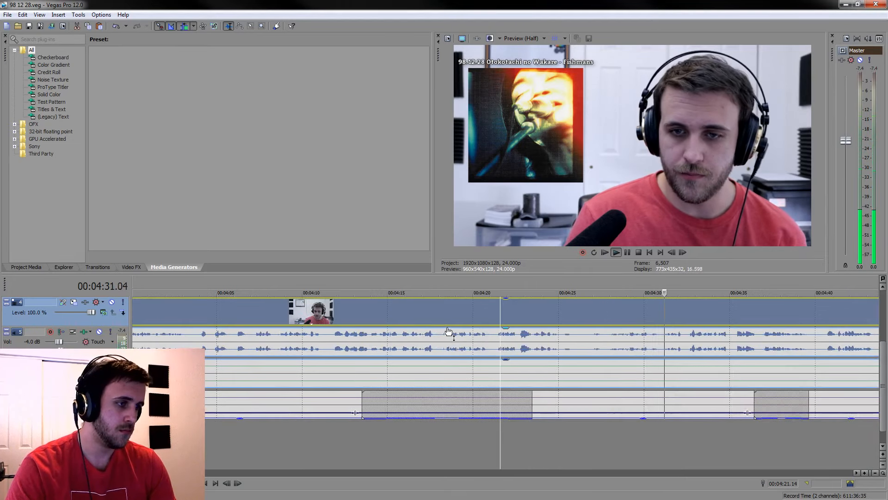
scroll(529, 366, "up", 2)
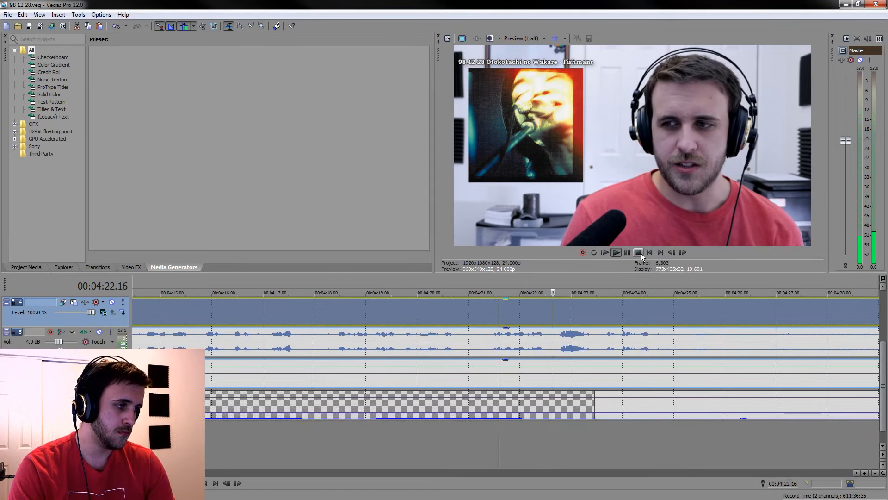
left_click(627, 252)
key("s")
Split the grouped clips at 00:04:32.16 and delete the piece between the two cuts, closing the gap
scroll(603, 304, "down", 3)
left_click(542, 318)
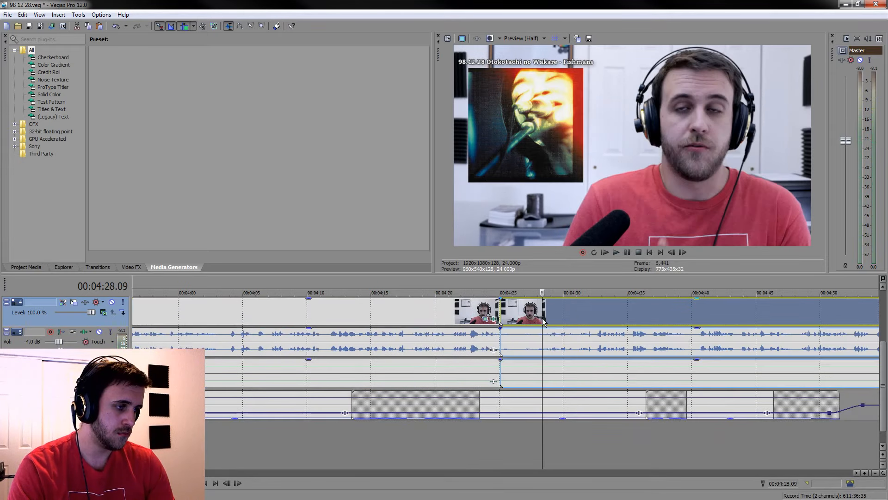
scroll(542, 318, "up", 2)
key("space")
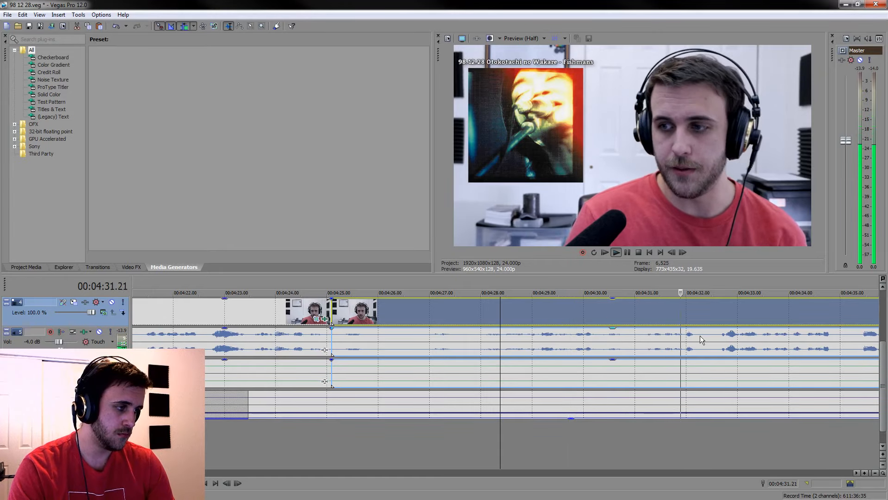
key("s")
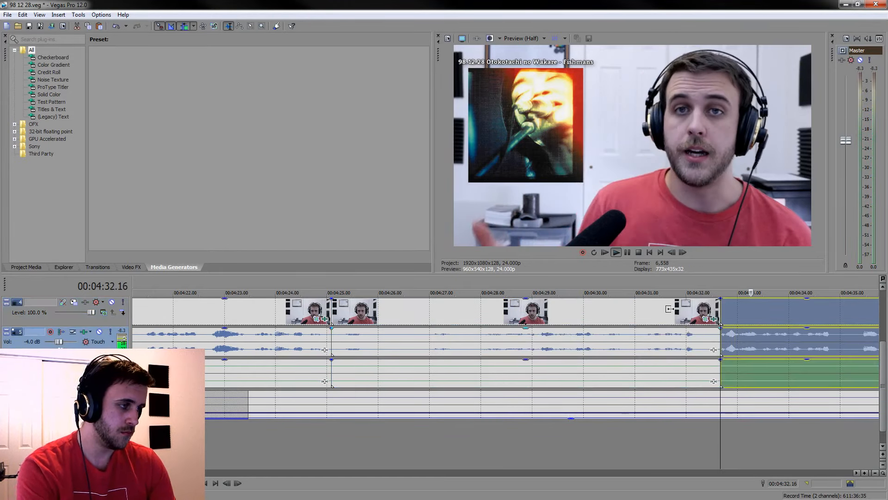
left_click(669, 308)
key("Delete")
Play across the new join at about 00:04:25 and on through the speech that follows to check the cut
left_click(300, 307)
key("space")
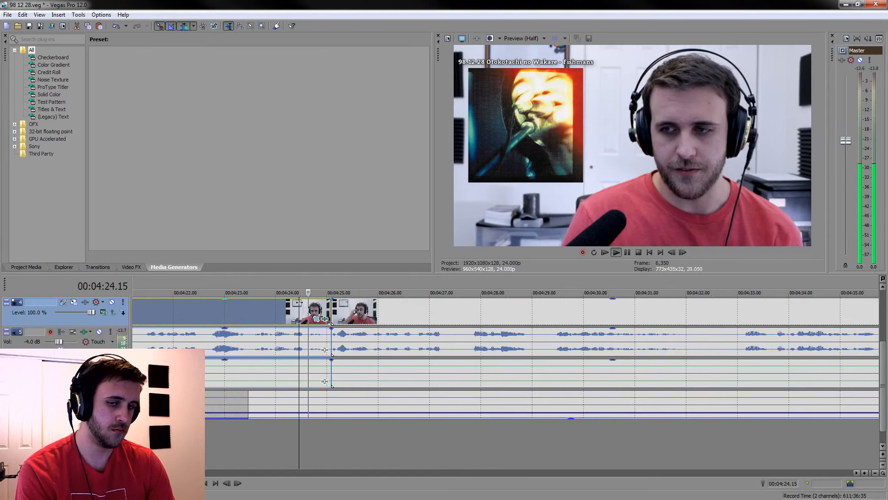
left_click(573, 317)
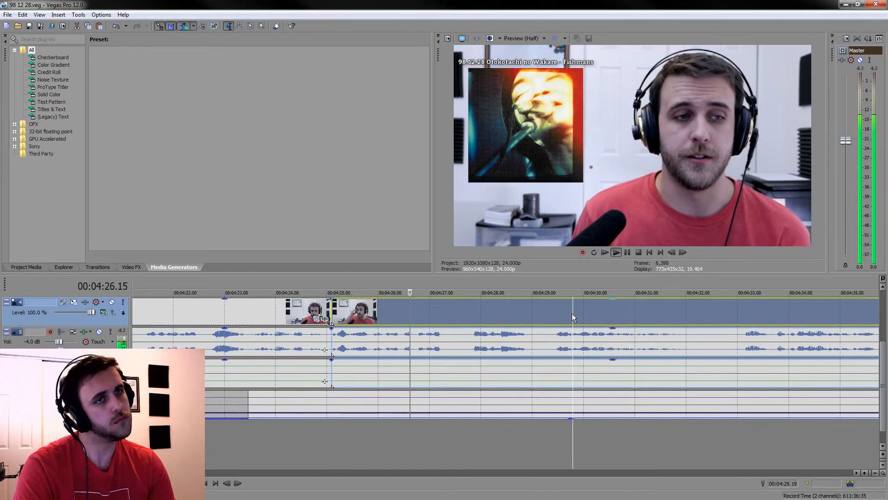
scroll(572, 311, "down", 3)
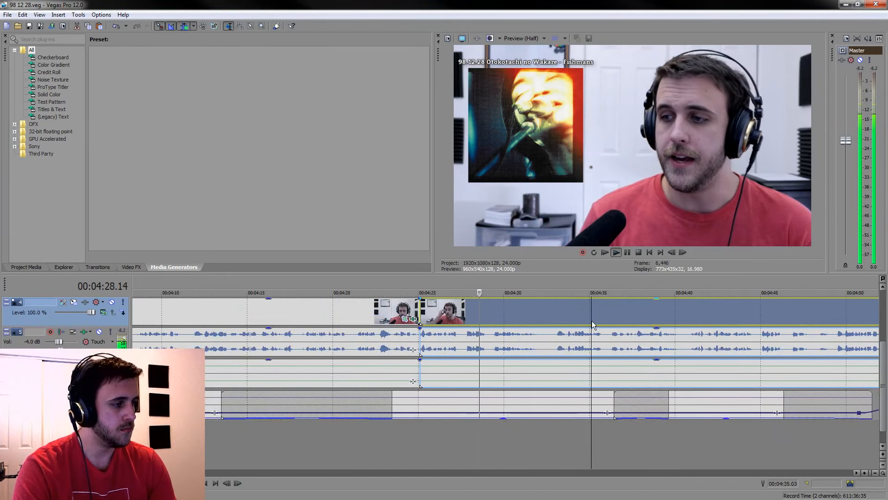
scroll(549, 314, "down", 2)
left_click(547, 313)
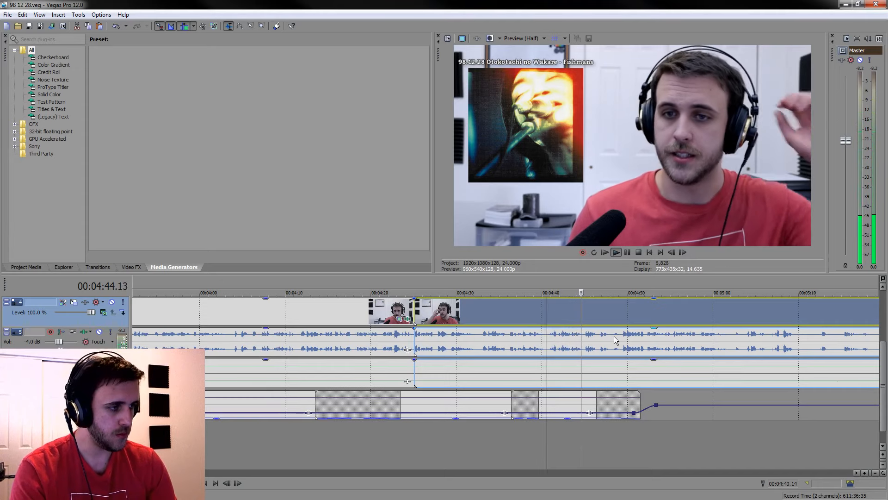
scroll(602, 321, "down", 3)
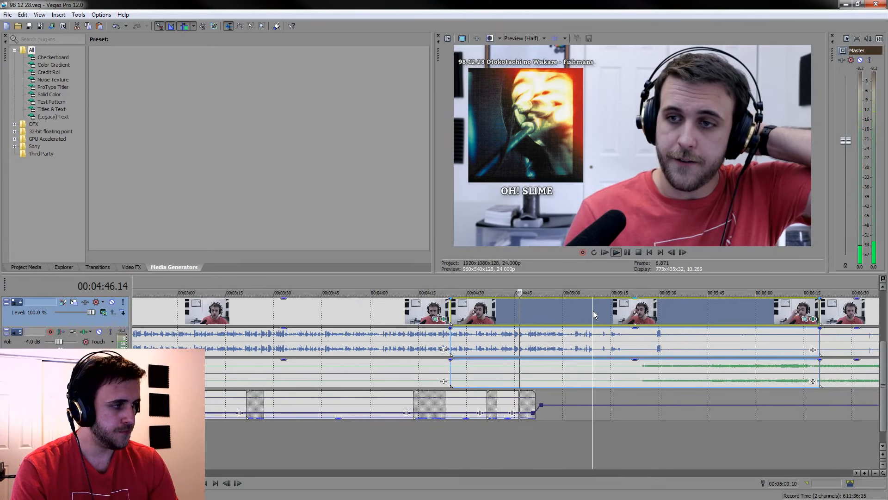
Move the OH! SLIME caption on the uppermost track so it starts at about 00:05:08
scroll(595, 310, "up", 5)
left_click_drag(886, 379, 887, 330)
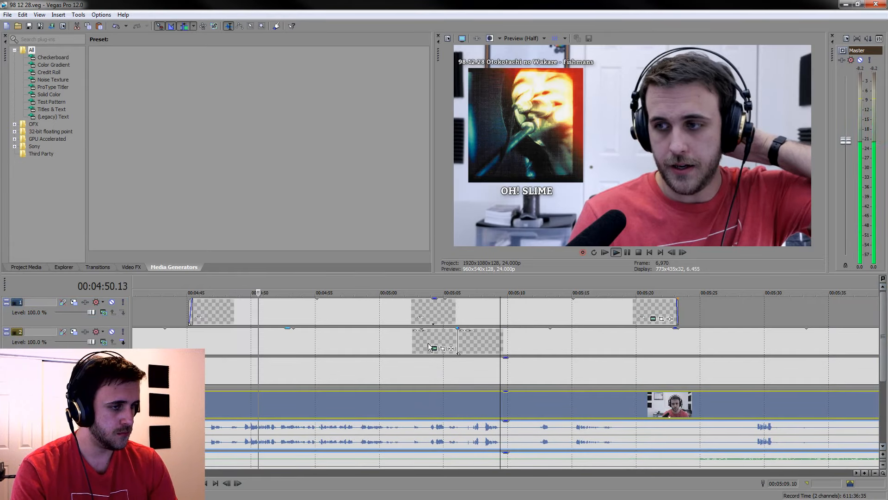
left_click_drag(354, 310, 756, 311)
left_click_drag(616, 312, 717, 315)
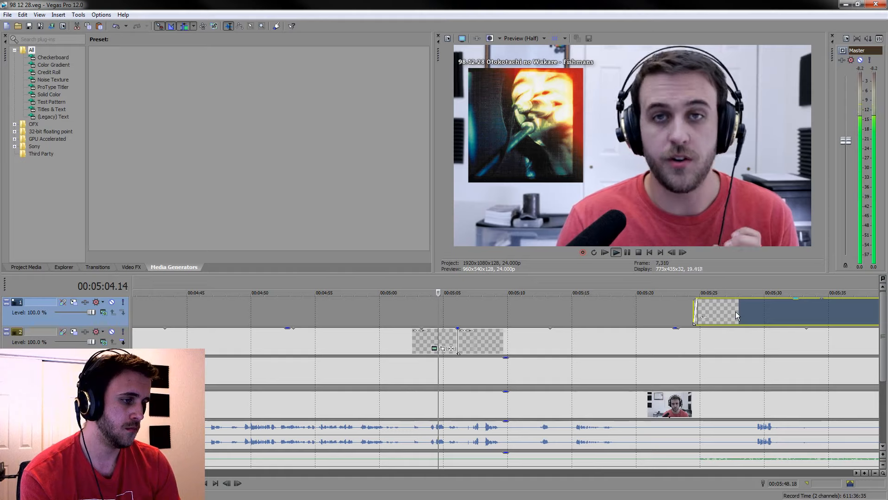
left_click_drag(734, 310, 531, 303)
left_click(485, 313)
scroll(490, 315, "up", 5)
left_click_drag(619, 304, 566, 305)
Play from 00:05:07.21 to check when the OH! SLIME caption appears, and stop playback
left_click(456, 312)
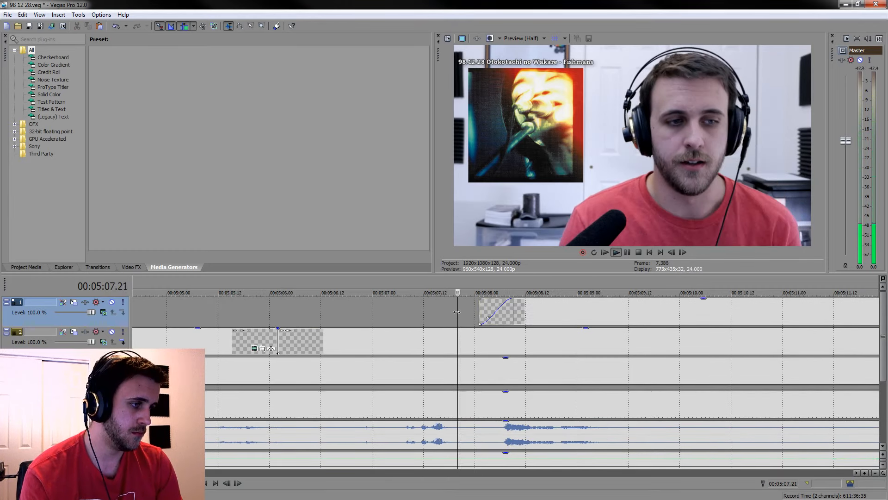
scroll(554, 361, "down", 5)
key("space")
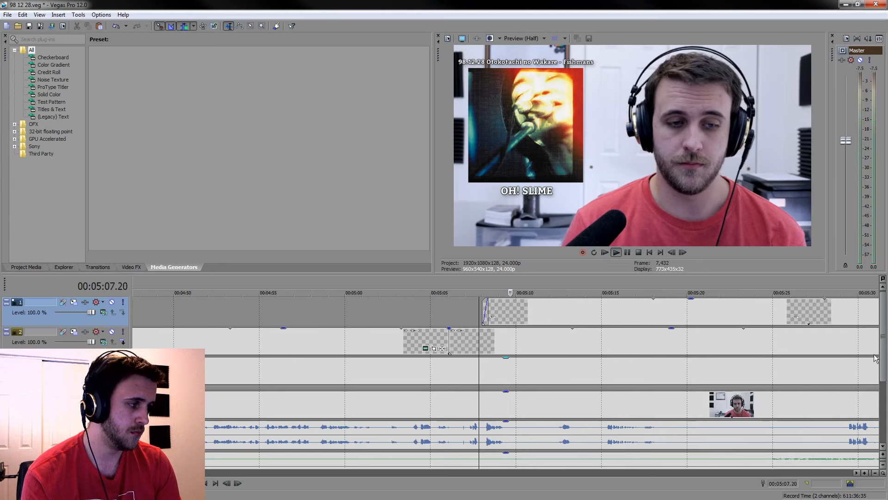
left_click_drag(883, 364, 883, 418)
scroll(495, 389, "down", 6)
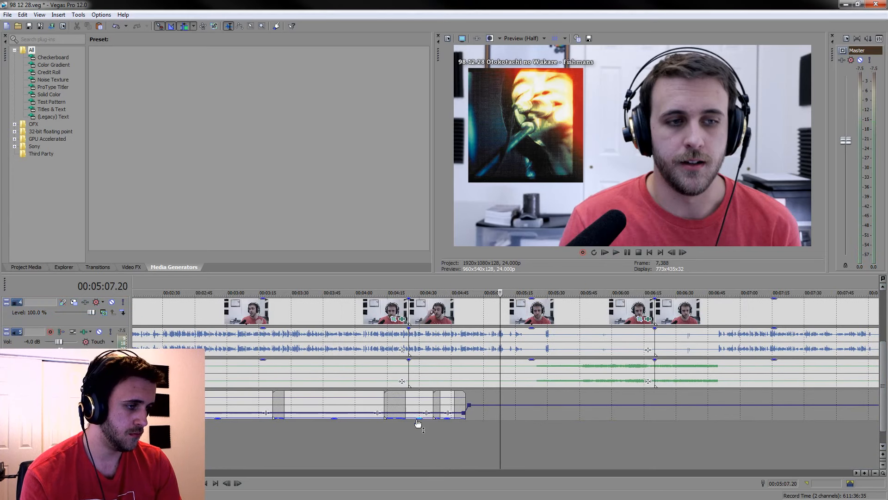
Fit the last music clip on the lowest track to end at about 00:05:07 and extend its start back to about 00:04:37
mouse_move(466, 405)
left_mouse_down()
mouse_move(481, 404)
mouse_move(442, 398)
mouse_move(452, 405)
left_mouse_up()
scroll(457, 408, "up", 2)
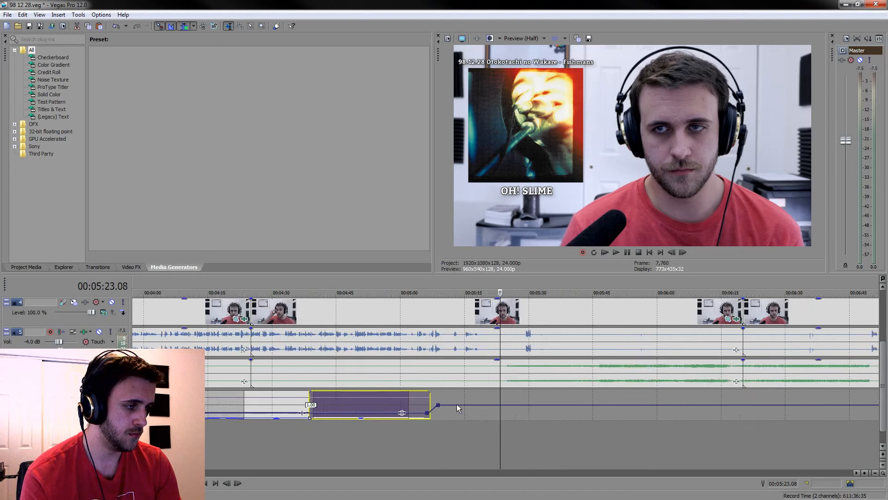
left_click(351, 443)
scroll(351, 443, "down", 1)
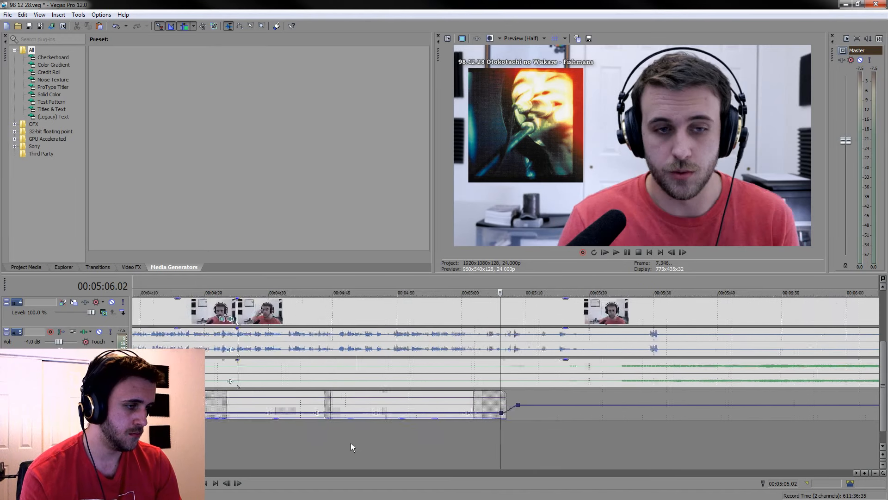
left_click(416, 415)
scroll(475, 415, "up", 3)
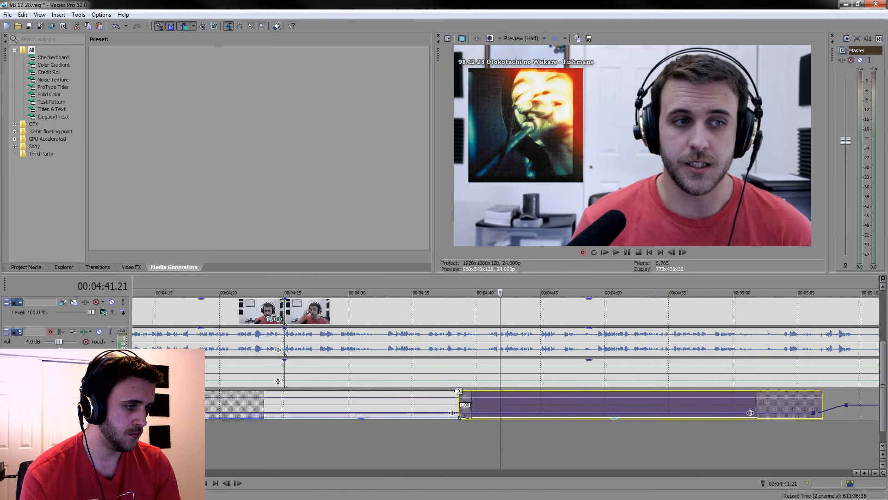
left_click_drag(458, 396, 440, 396)
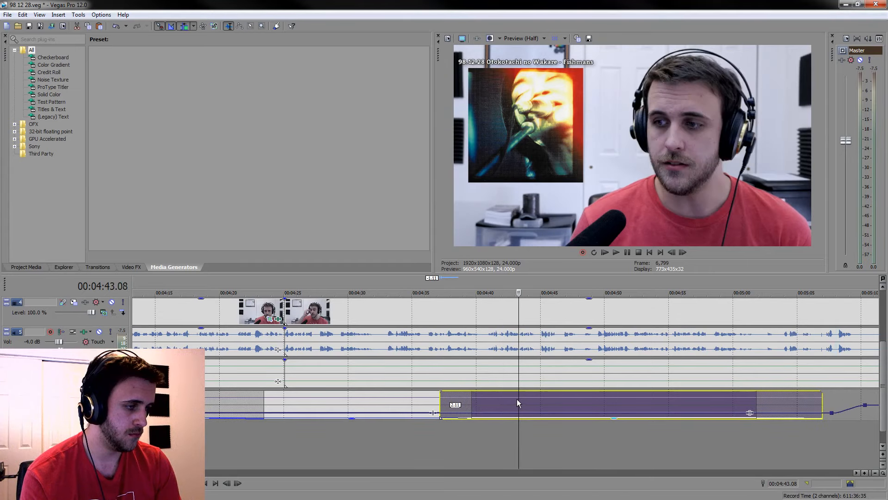
Play the new music crossfade from about 00:04:37, then the music's ending and the OH! SLIME caption after about 00:05:04
left_click(438, 451)
key("space")
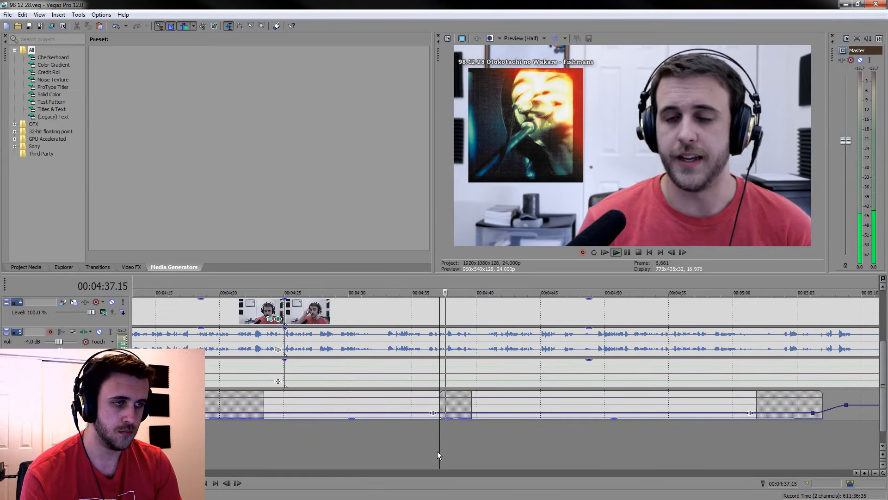
scroll(555, 437, "down", 3)
left_click(592, 443)
left_click(708, 373)
scroll(732, 371, "up", 2)
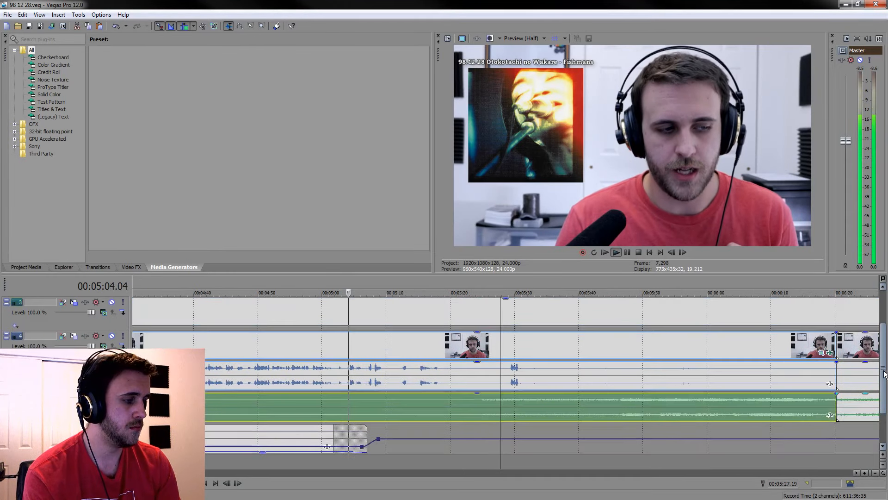
scroll(885, 370, "up", 1)
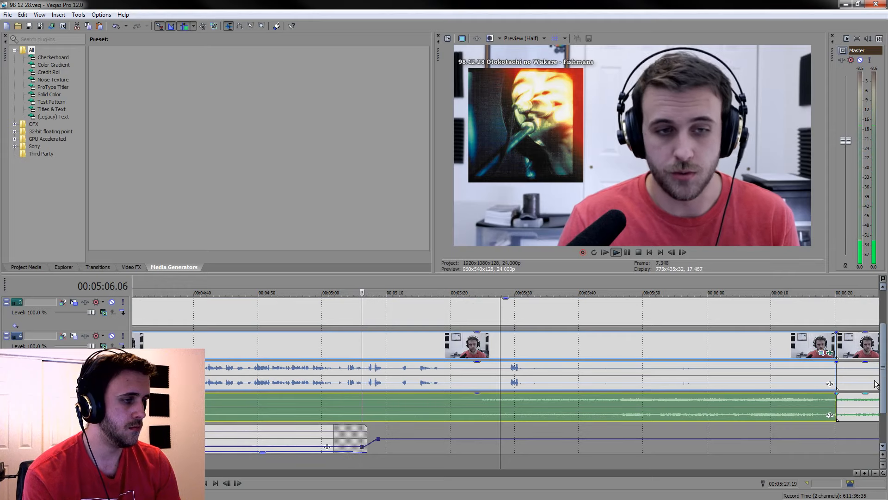
scroll(874, 385, "down", 1)
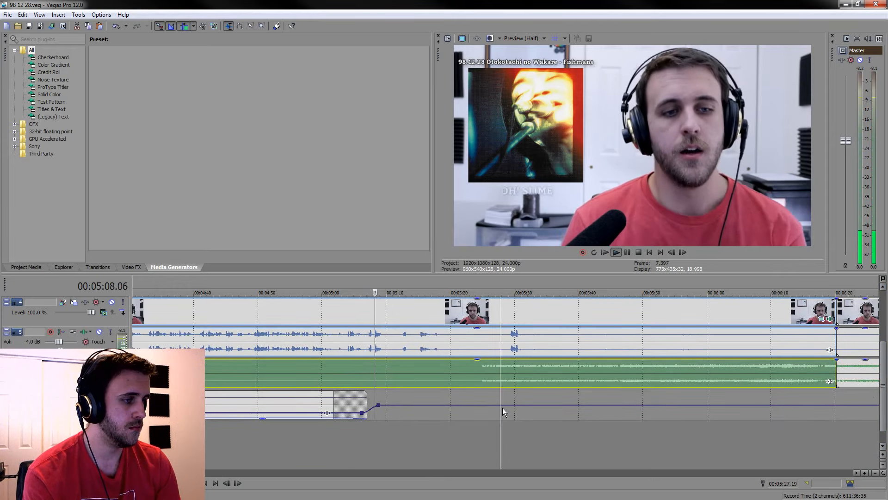
left_click(438, 319)
scroll(437, 313, "up", 2)
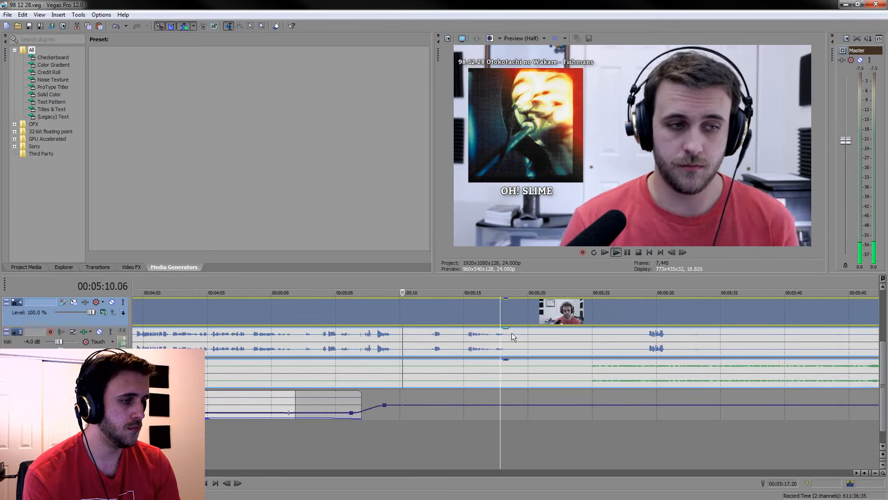
Split the grouped camera and audio clips at 00:05:13.11 and again at 00:05:24.09, and pause playback
left_click(627, 252)
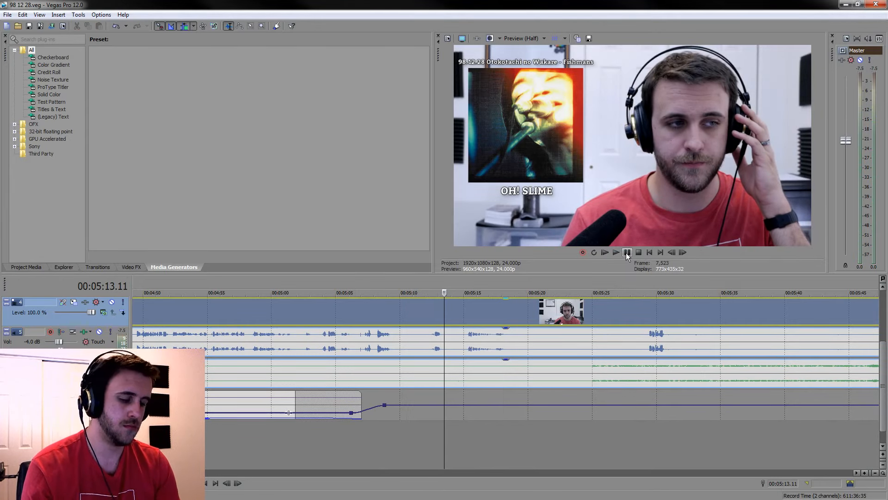
key("s")
key("space")
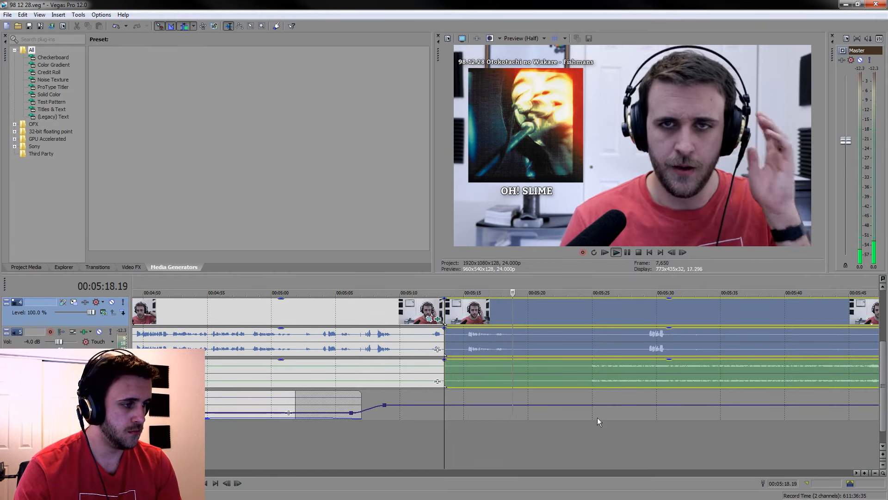
left_click(582, 446)
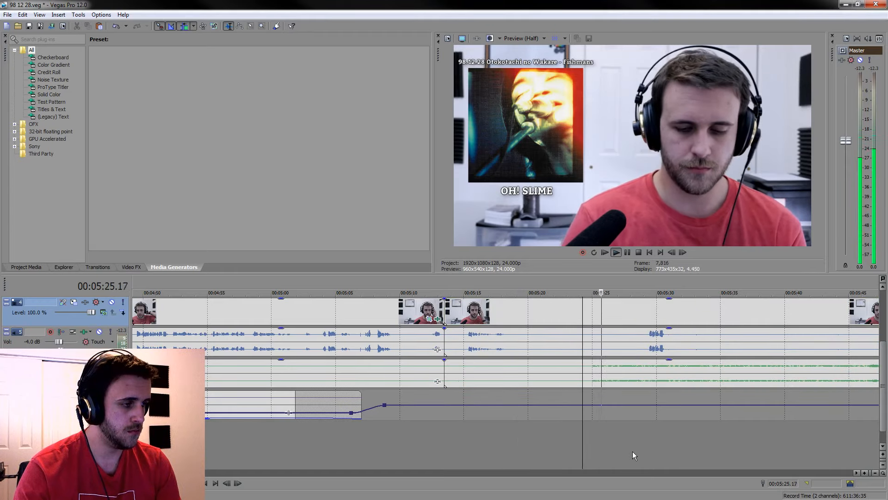
key("s")
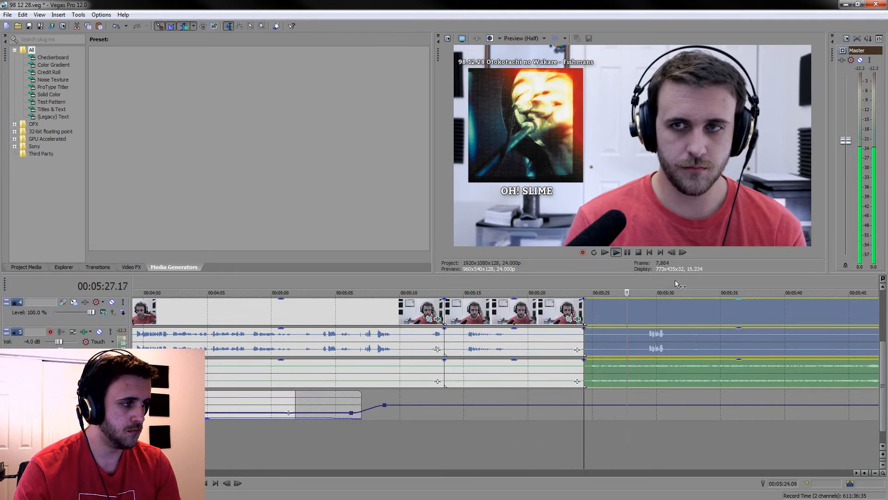
left_click(625, 254)
left_click(627, 252)
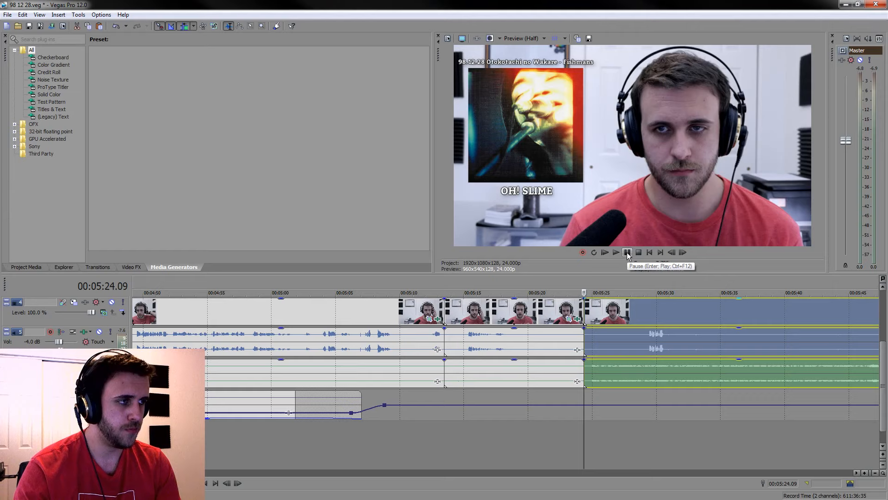
Play from 00:05:21.09 across the cut at 00:05:24.09 and listen to the music that follows, up to about 00:05:41
left_click(545, 426)
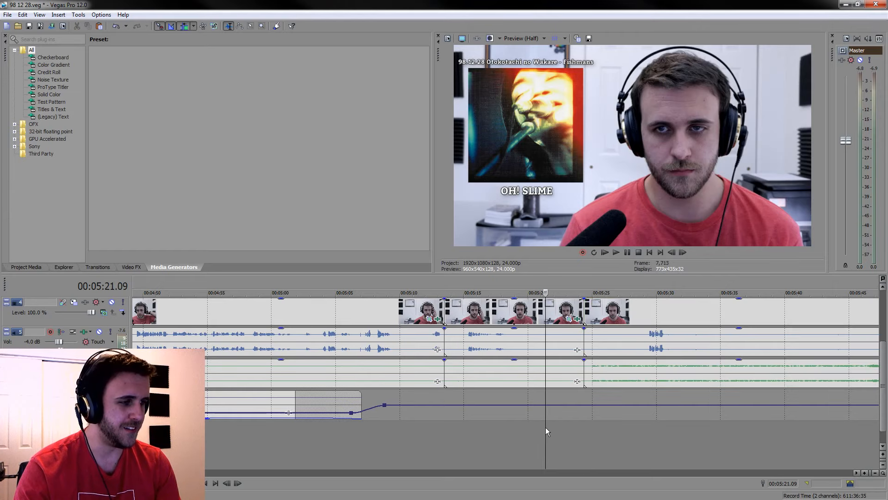
key("space")
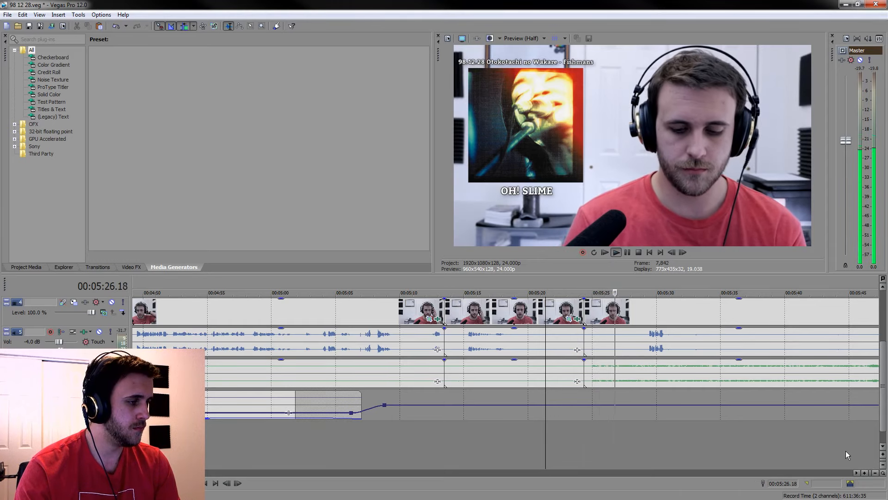
left_click(668, 452)
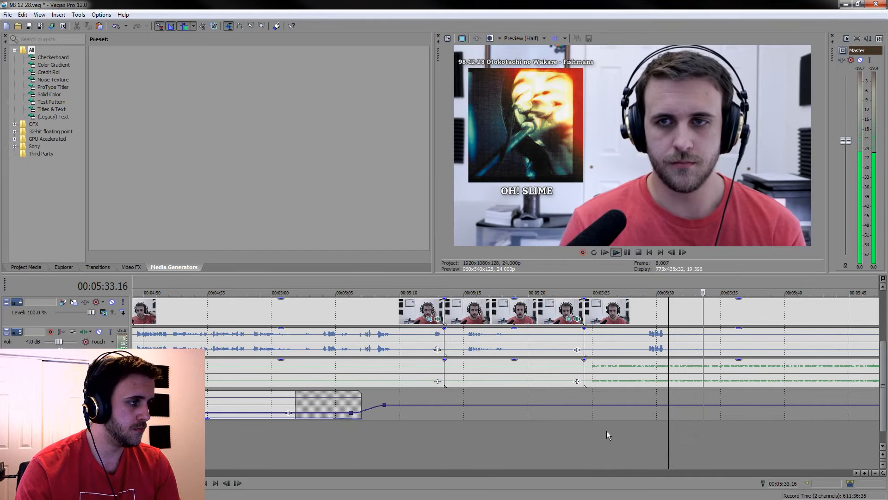
left_click(726, 376)
scroll(723, 380, "down", 2)
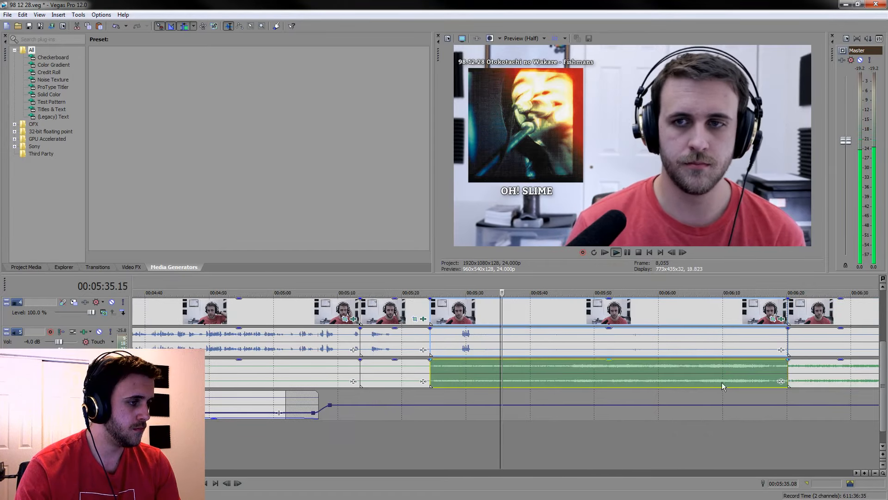
scroll(532, 409, "up", 1)
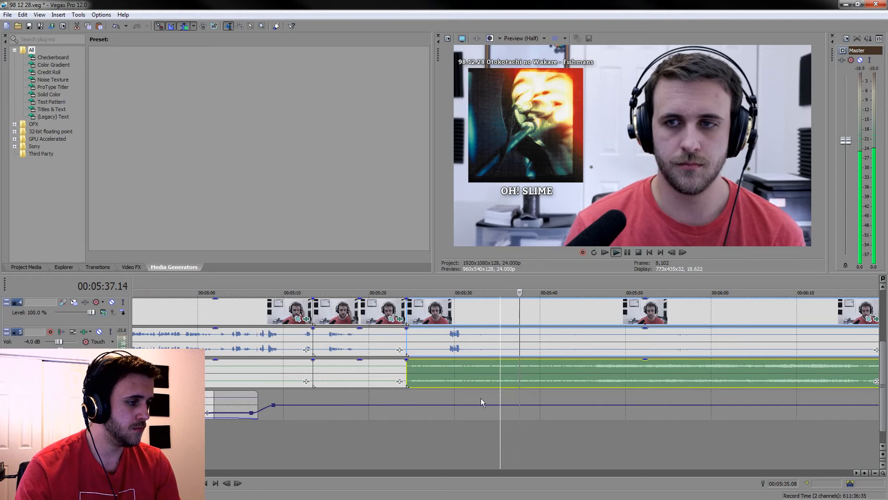
scroll(545, 391, "up", 2)
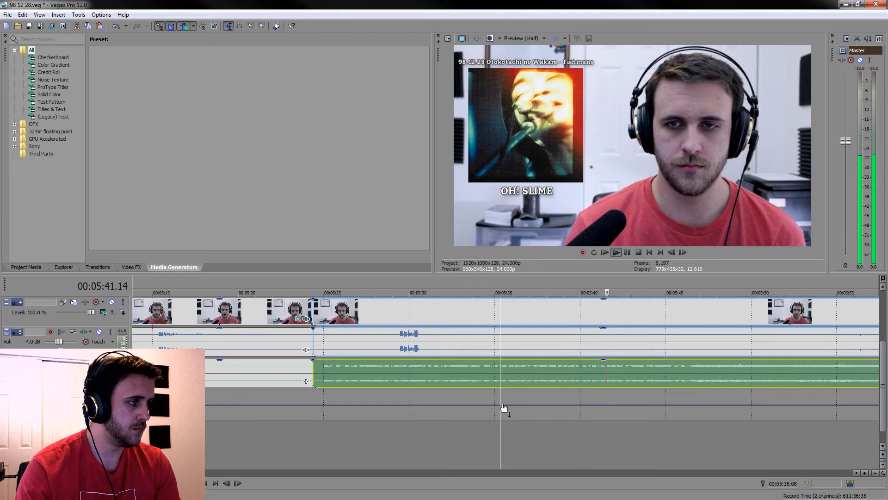
left_click(478, 435)
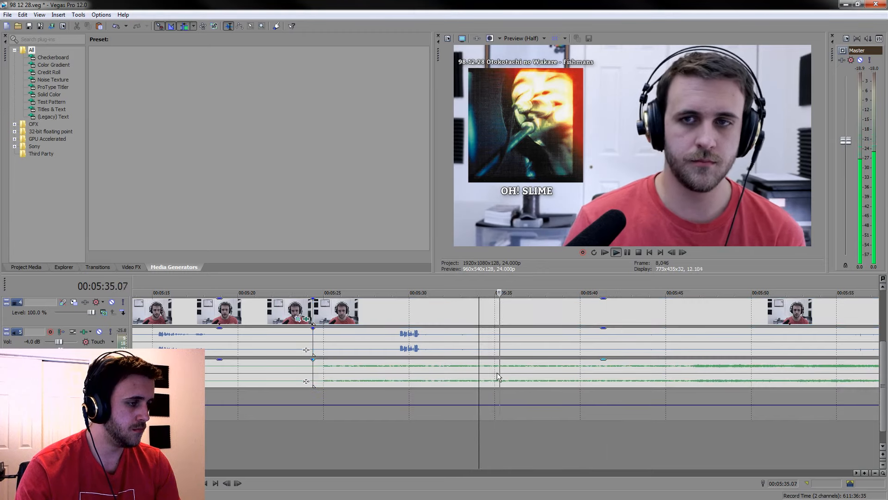
Split the grouped clips at 00:05:36.13 and delete the piece back to the cut at 00:05:24.09, closing the gap
left_click(521, 373)
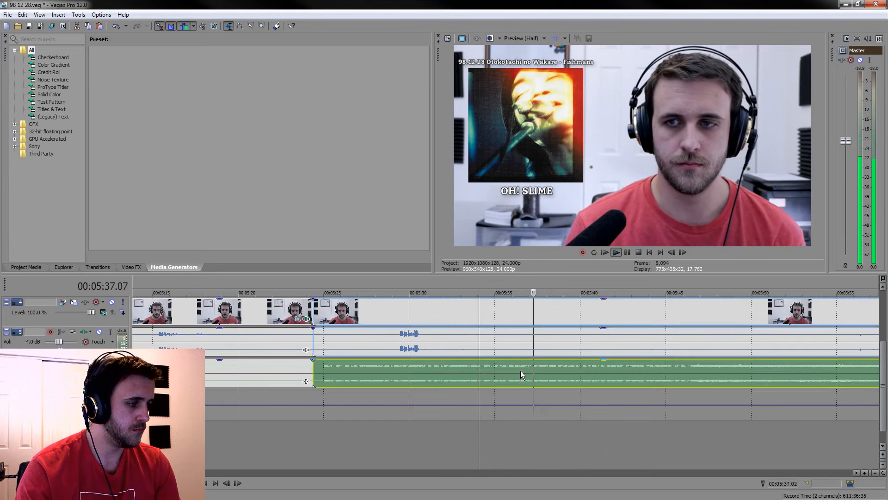
key("space")
key("s")
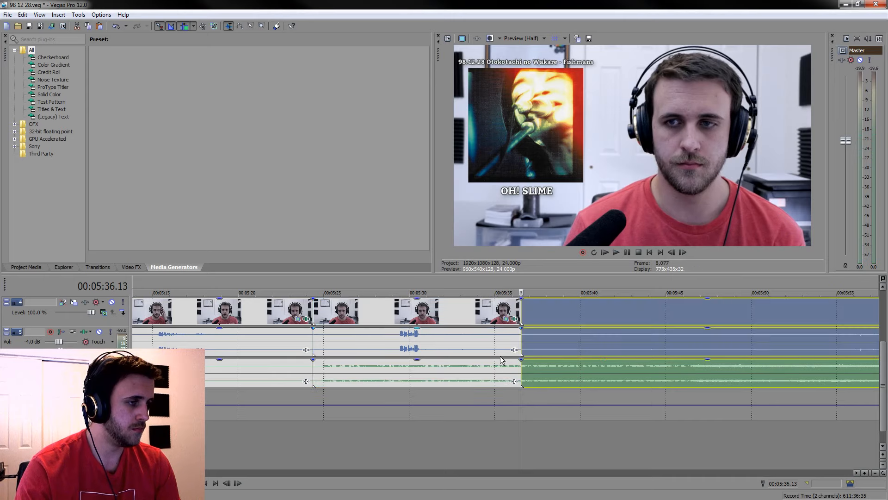
left_click(449, 303)
key("Delete")
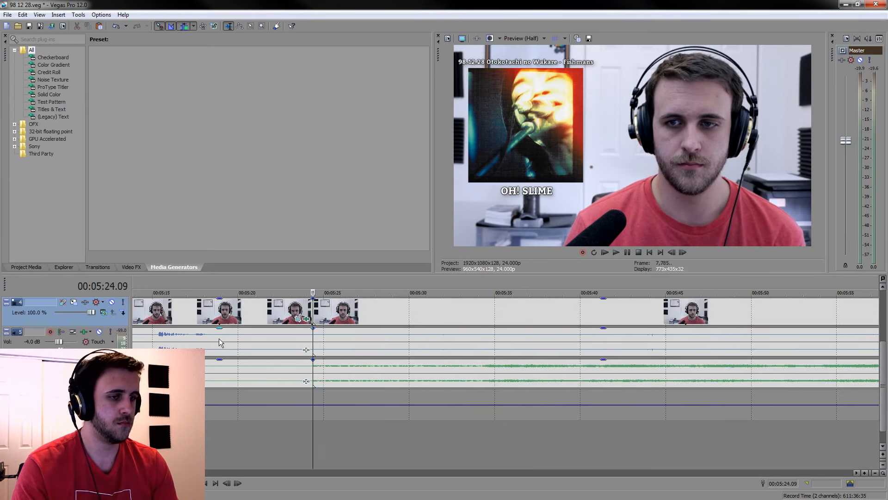
Split the grouped clips at 00:05:31.02 and turn the voice gain fully down on the piece after the 00:05:24.09 cut
key("space")
left_click(366, 315)
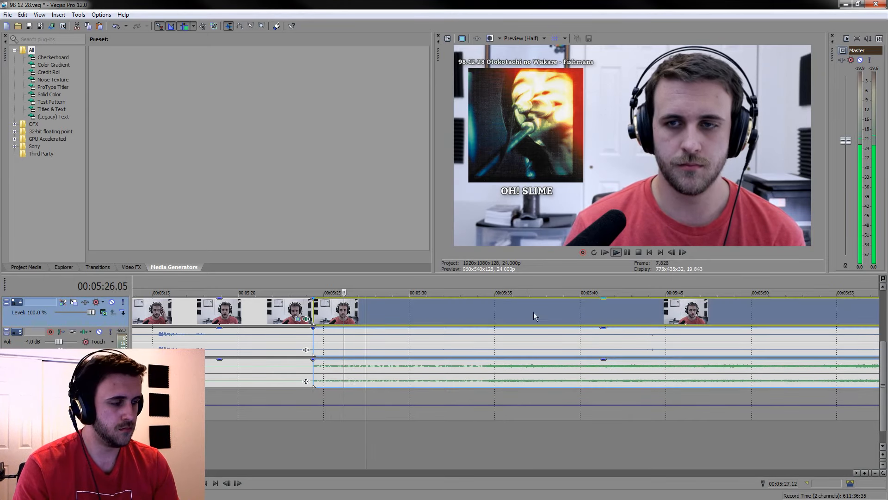
left_click(625, 253)
key("s")
left_click(344, 341)
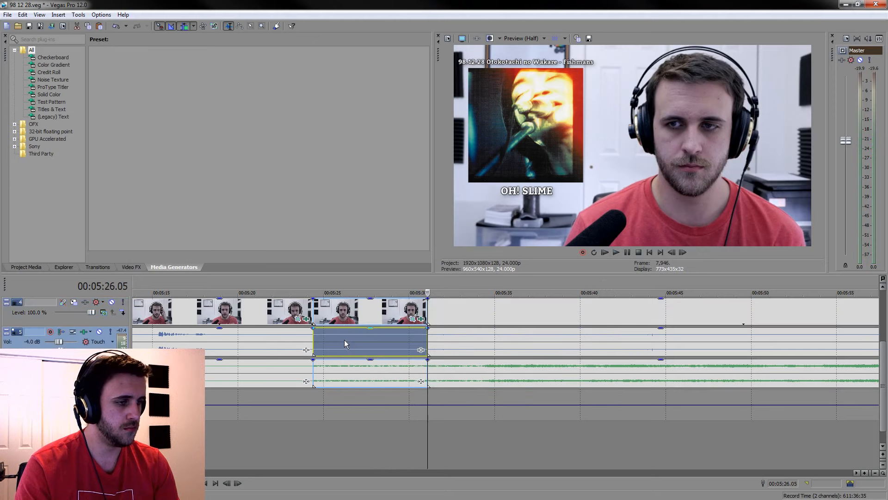
left_click_drag(366, 333, 363, 354)
left_click_drag(312, 286, 429, 281)
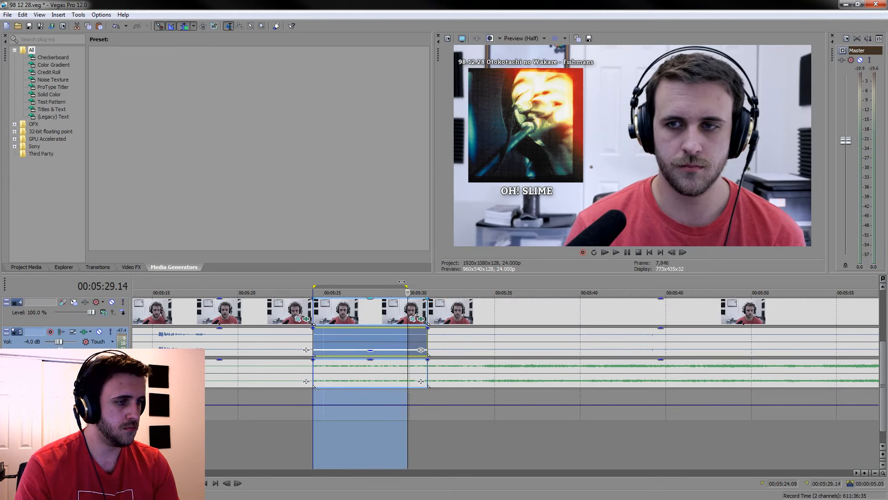
left_click(321, 288)
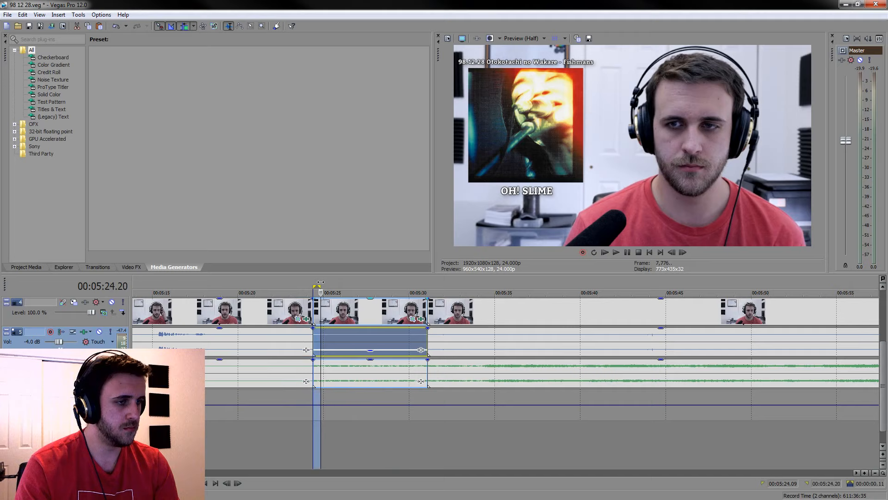
Play part of the grouped piece between the cuts at 00:05:13.11 and 00:05:24.09, and delete it, closing the gap
left_click(204, 346)
key("space")
left_click(212, 343)
scroll(212, 344, "down", 1)
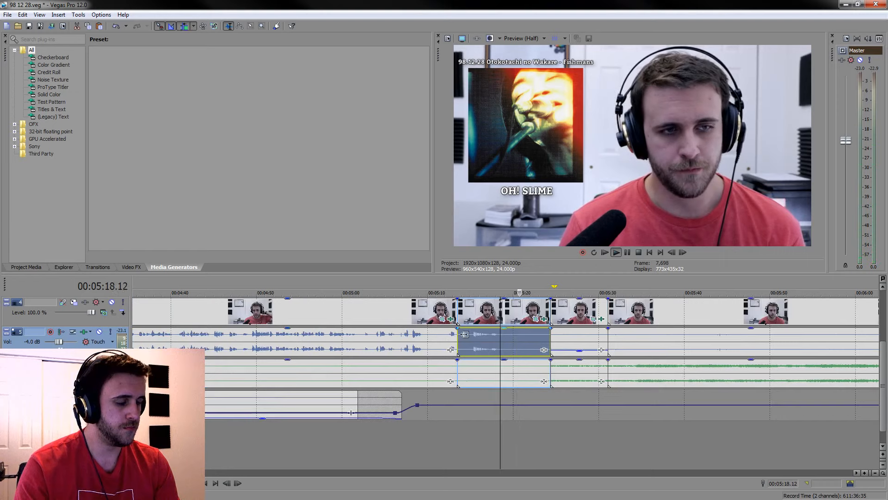
key("space")
key("Delete")
Split the grouped clips at 00:05:09.21 and about 00:05:12, and turn the voice gain far down on the piece between them
scroll(427, 400, "up", 2)
left_click(315, 375)
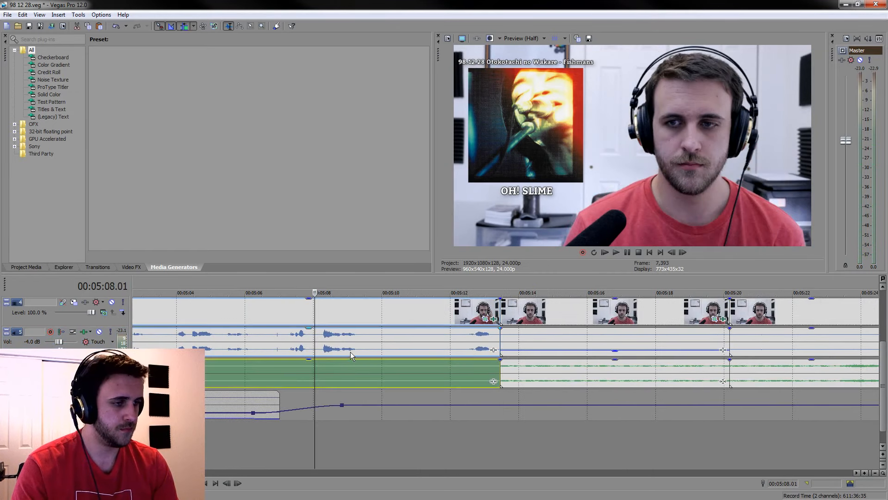
key("space")
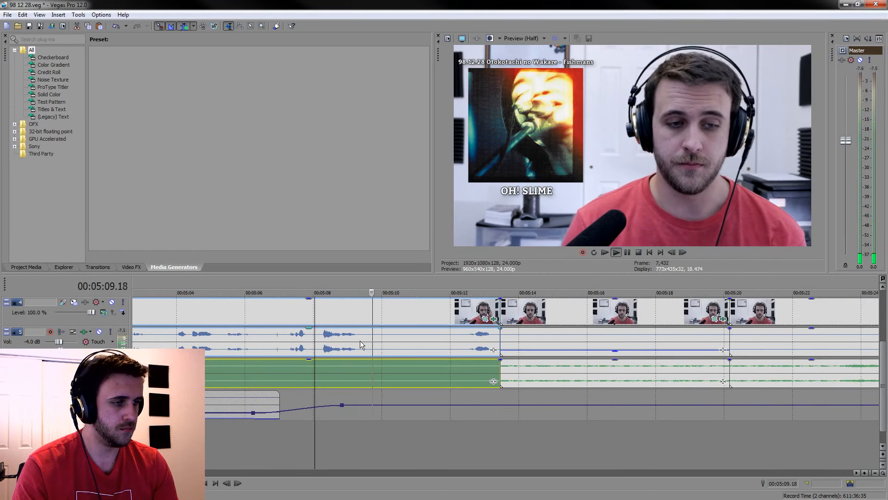
left_click(377, 340)
key("s")
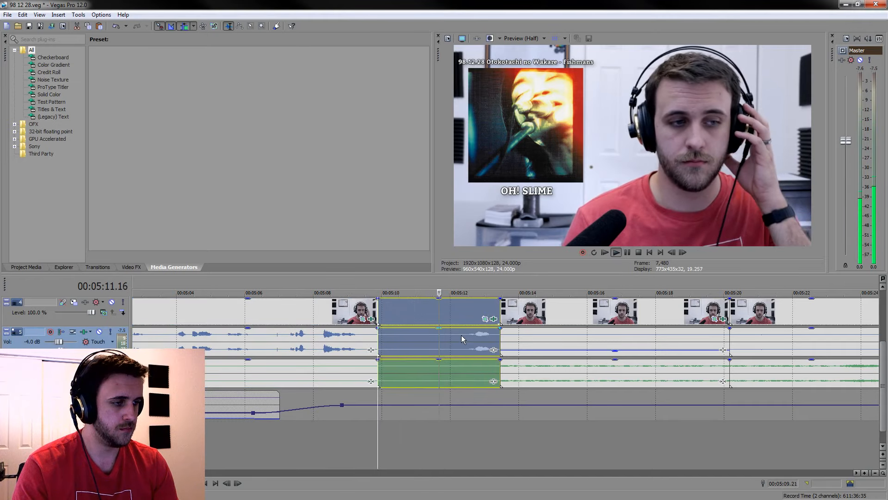
left_click(459, 338)
key("s")
left_click(448, 345)
left_click_drag(422, 329, 423, 356)
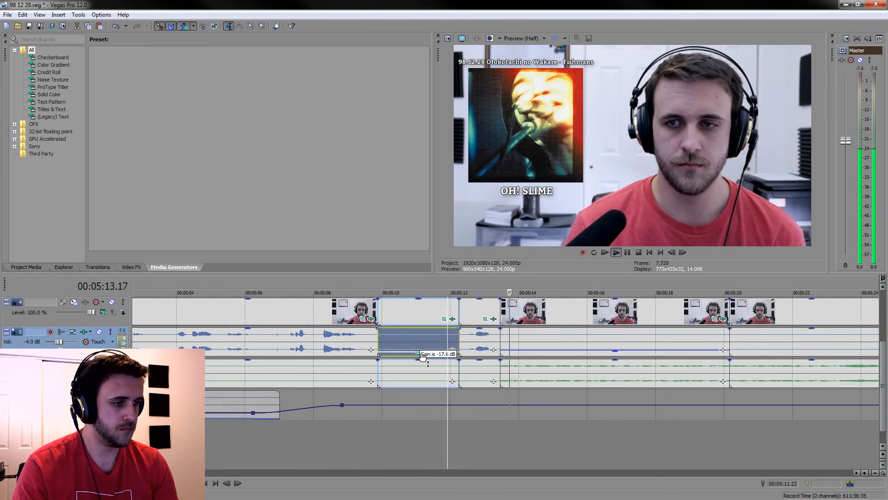
Save the project and select the camera clip that starts at about 00:05:20
key("ctrl+s")
scroll(615, 391, "down", 5)
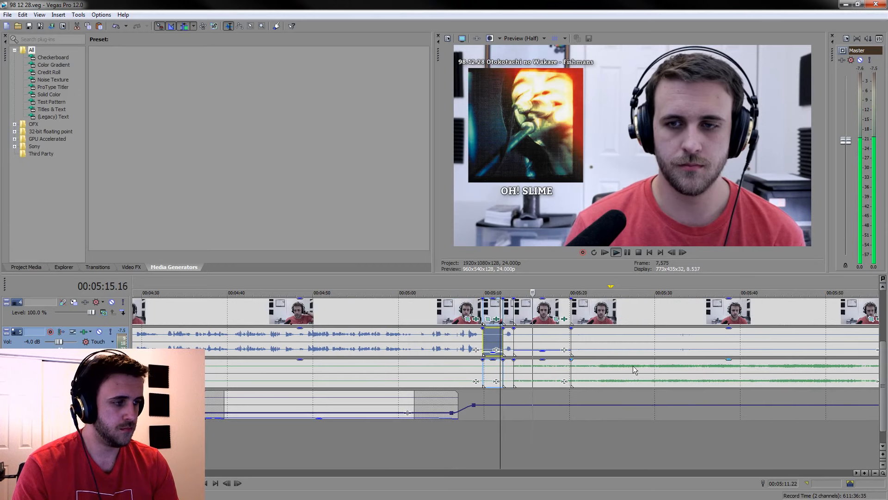
left_click(617, 318)
scroll(617, 317, "right", 3)
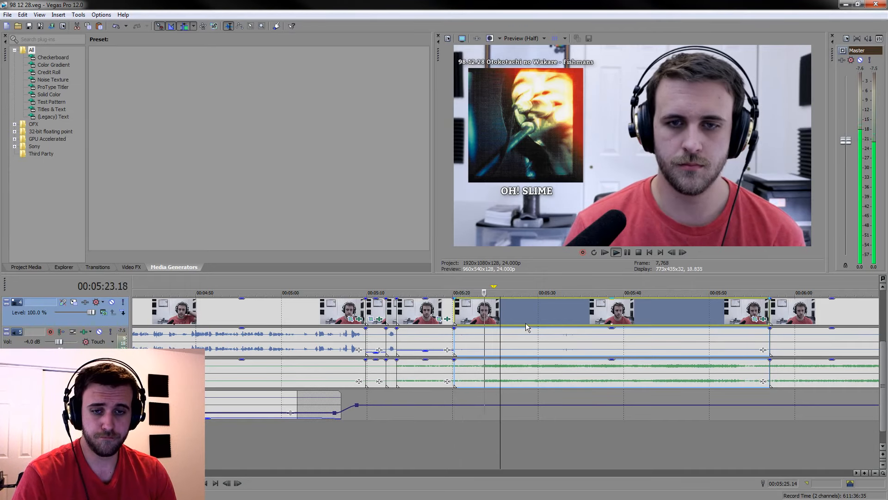
Split the grouped clips at 00:05:23.08 and delete the piece between the 00:05:20.04 cut and the split, closing the gap
left_click(481, 366)
scroll(414, 414, "up", 3)
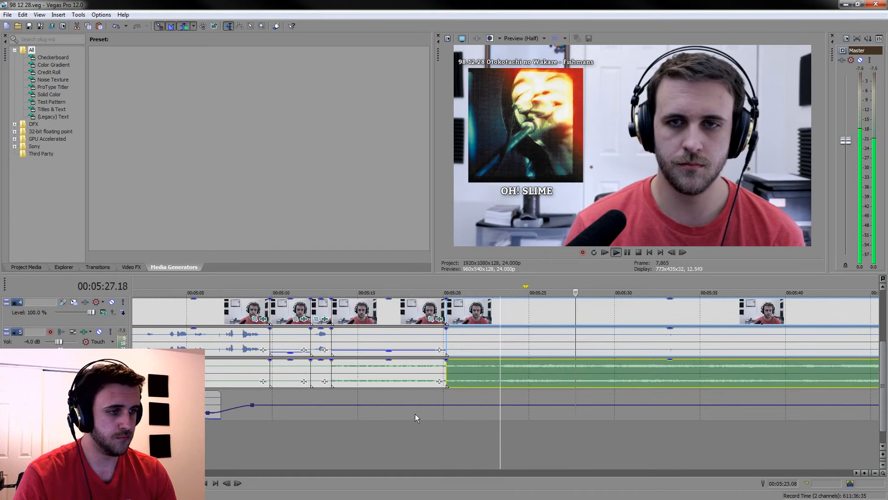
key("space")
scroll(474, 374, "up", 2)
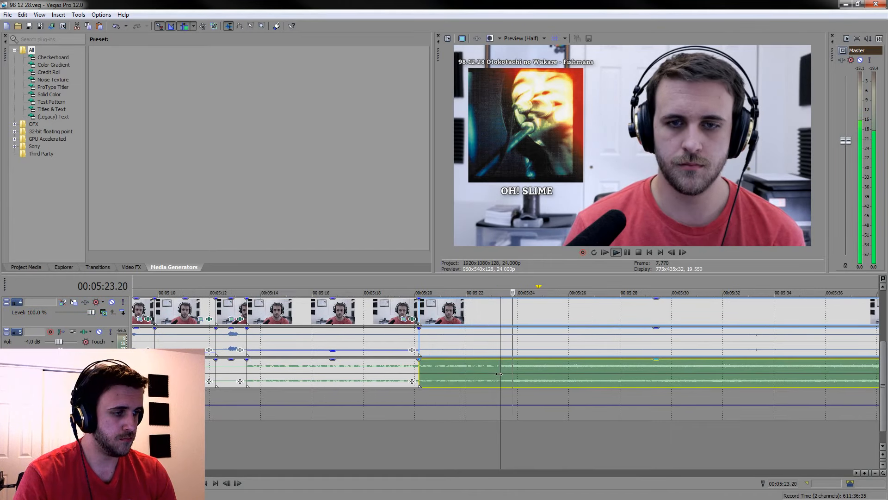
key("space")
key("s")
left_click(449, 316)
key("Delete")
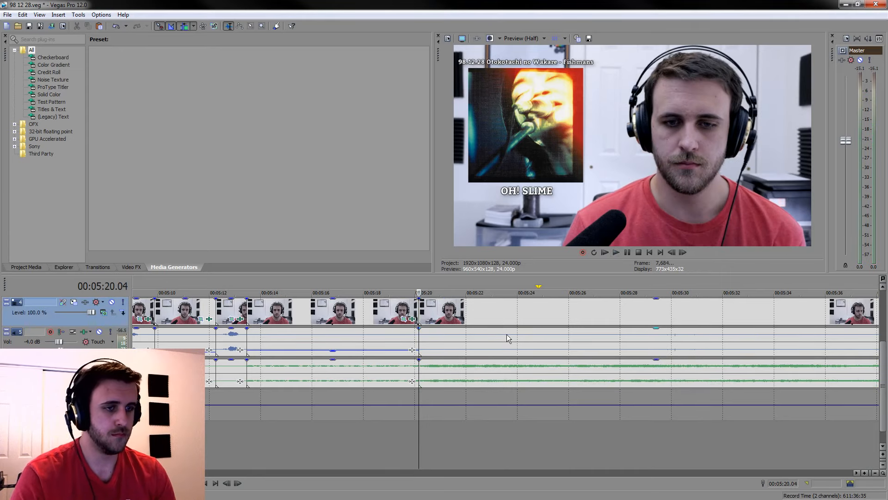
Split the grouped clips at 00:05:26.00, turn the voice gain far down on the piece after the 00:05:20.04 cut, and save the project
key("space")
left_click(537, 317)
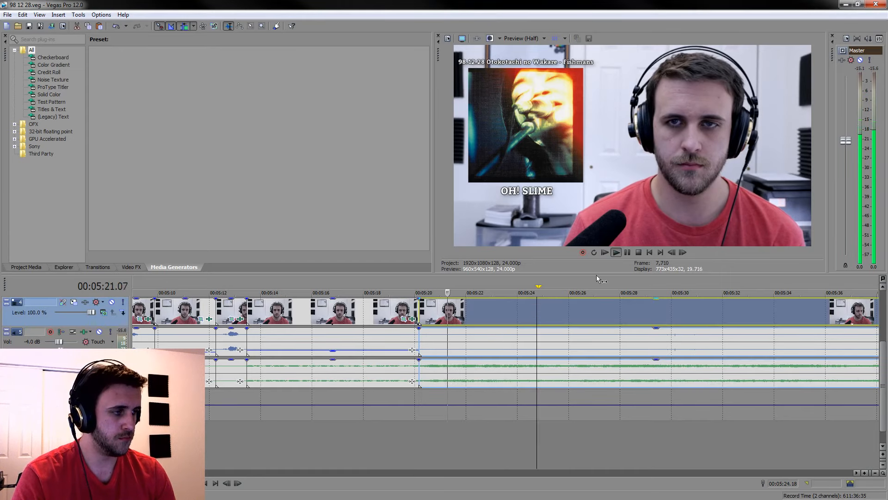
left_click(628, 255)
key("s")
left_click(534, 334)
left_click_drag(534, 328, 527, 353)
key("ctrl+s")
Play on past the 00:05:26.00 cut, split the grouped clips at about 00:05:45, and delete the piece between those cuts, closing the gap
scroll(530, 362, "down", 5)
key("space")
scroll(587, 399, "up", 5)
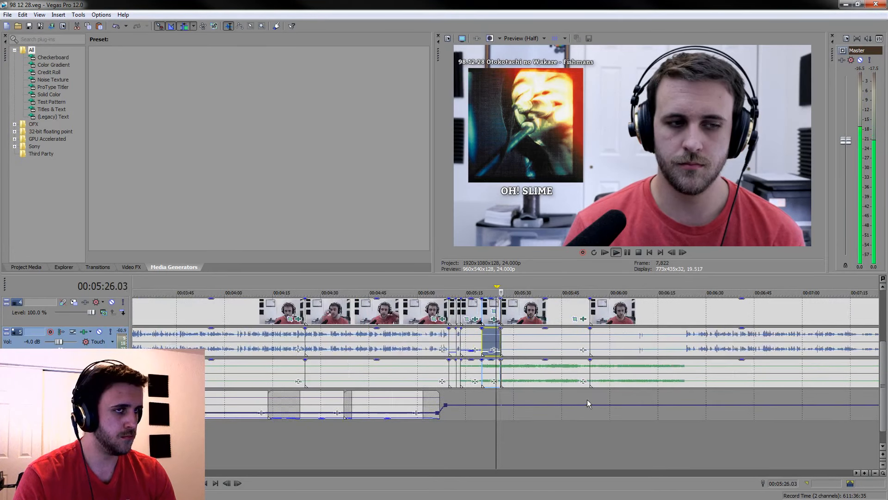
scroll(548, 471, "right", 5)
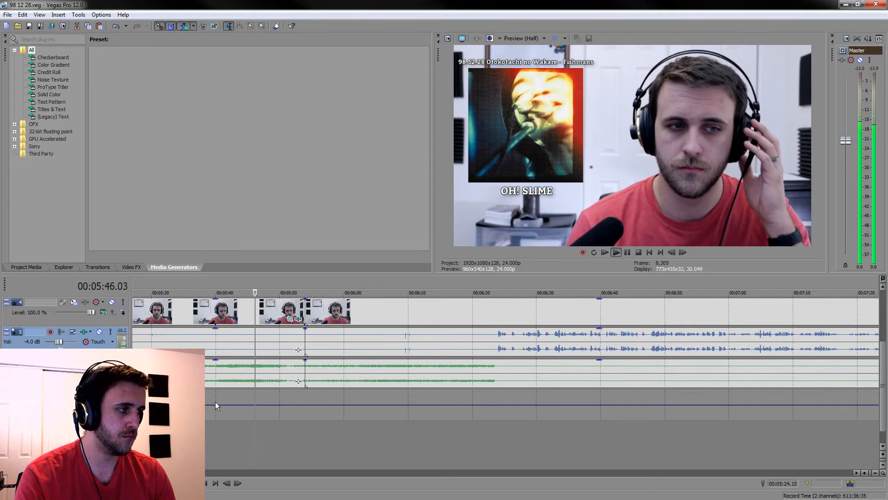
left_click(242, 374)
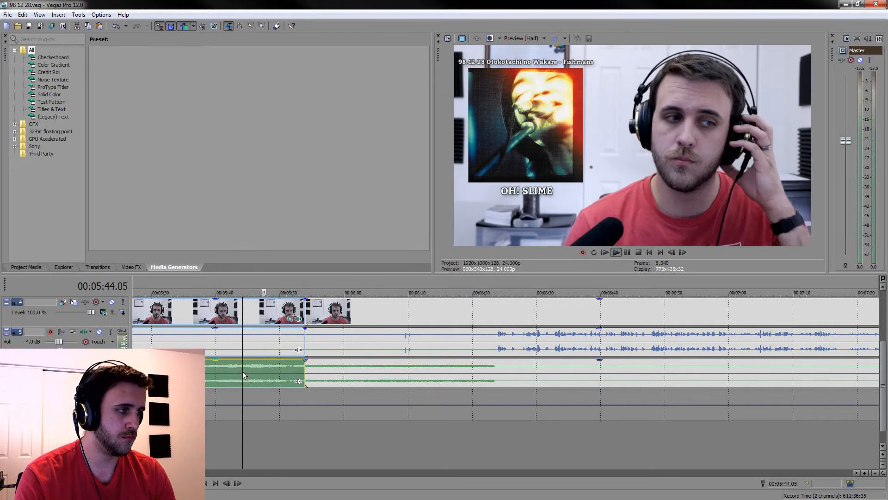
scroll(243, 371, "up", 3)
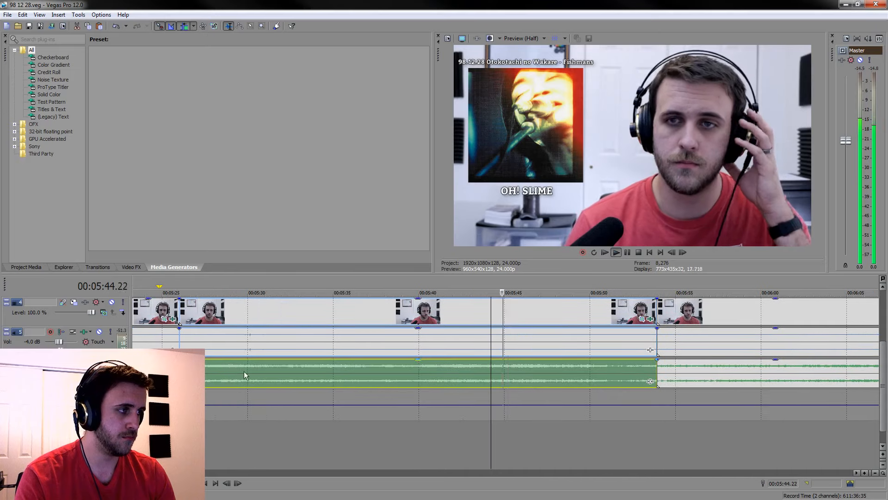
left_click(504, 368)
key("space")
key("s")
left_click(448, 317)
key("Delete")
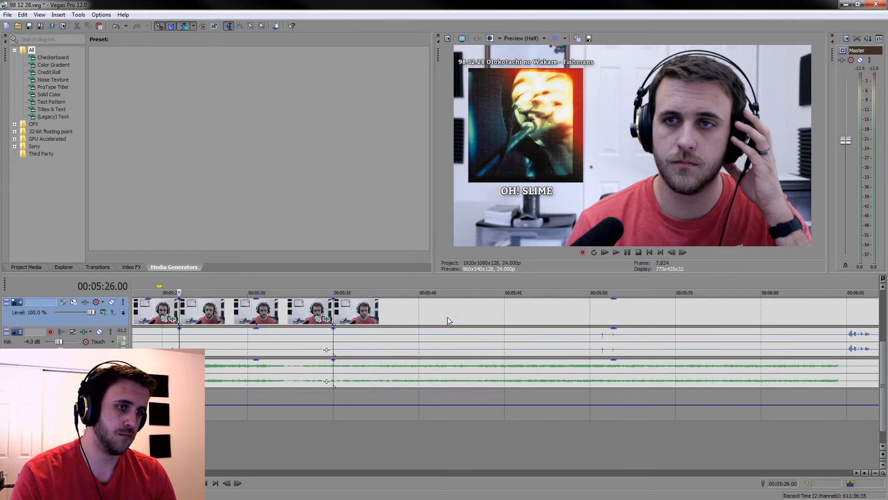
Save the project, play the piece between the cuts at 00:05:26.00 and about 00:05:35, and delete it, closing the gap
key("ctrl+s")
scroll(399, 363, "up", 3)
scroll(450, 340, "down", 3)
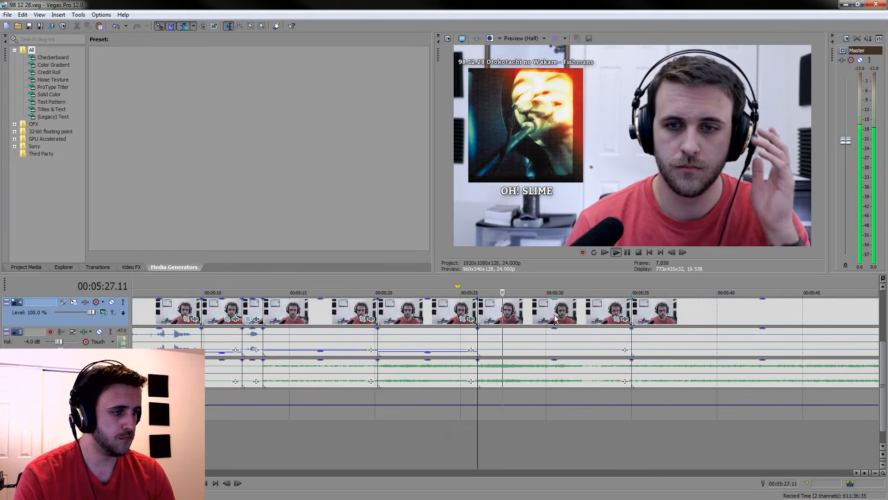
left_click(554, 317)
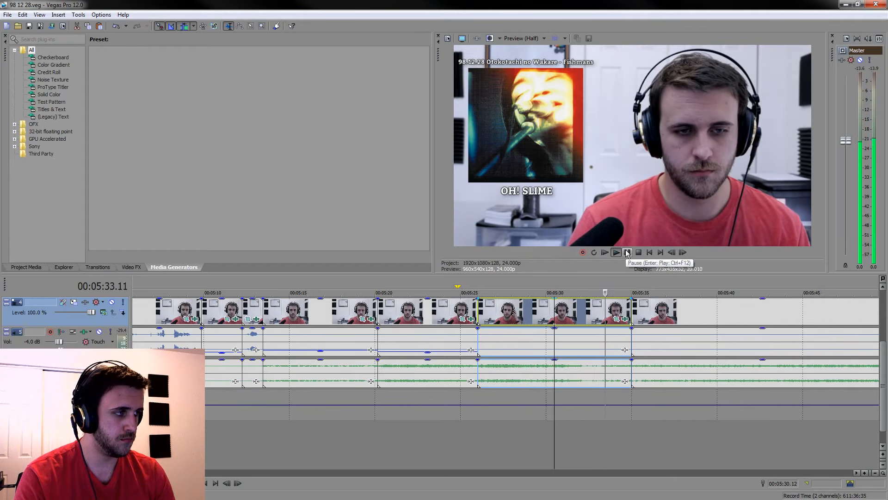
left_click(495, 462)
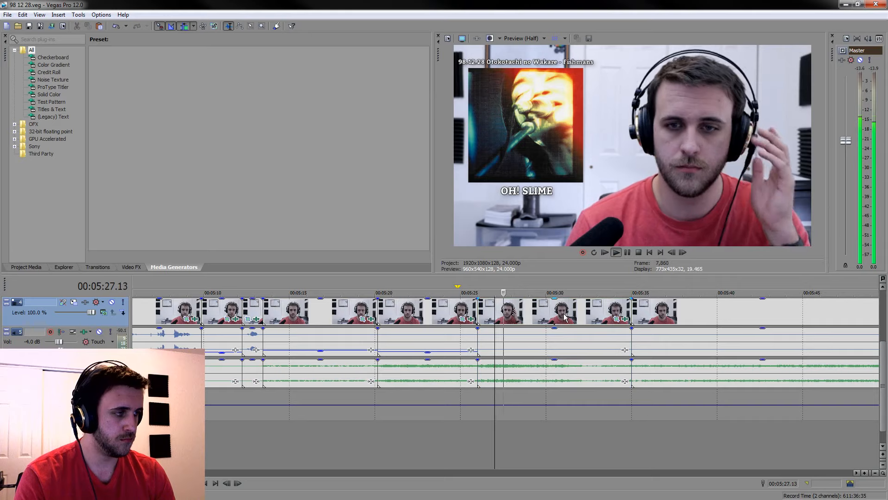
double_click(564, 317)
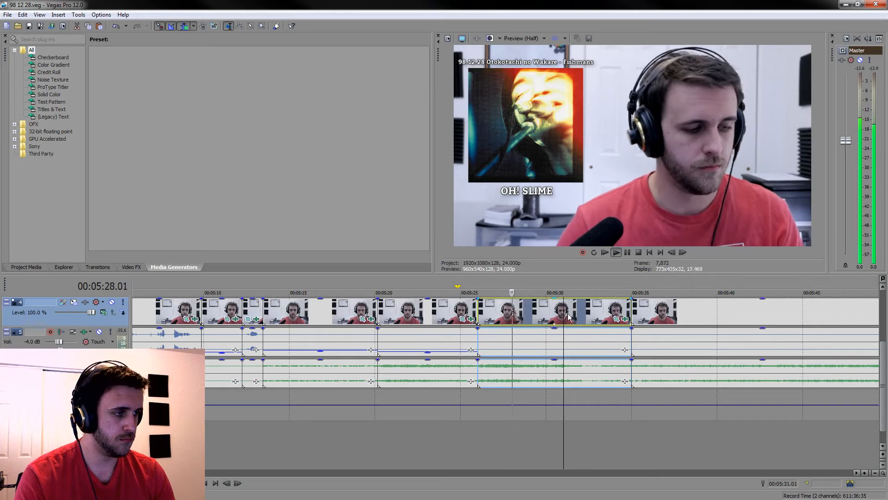
left_click(628, 252)
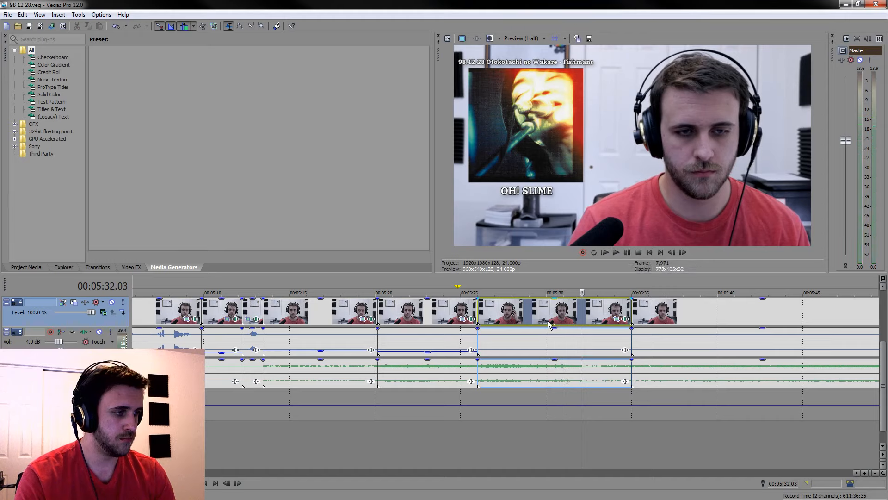
key("Delete")
Play on from the 00:05:26.00 cut and slightly lower the gain of the two music pieces between about 00:05:13 and 00:05:26
key("space")
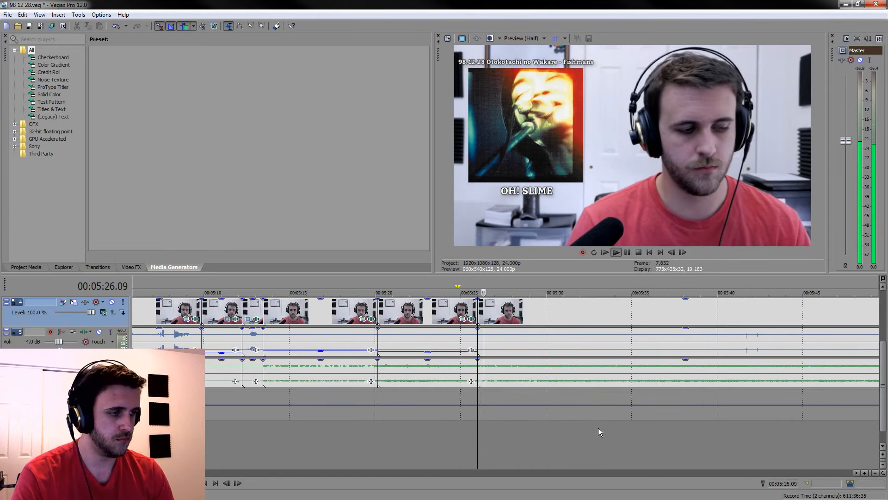
left_click(576, 451)
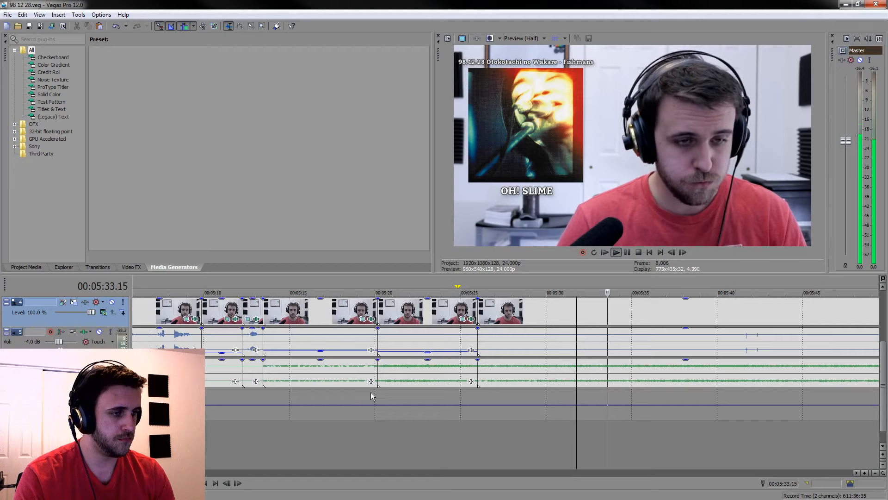
left_click(377, 369)
left_click(348, 362, "ctrl")
mouse_move(352, 360)
left_mouse_down()
mouse_move(353, 374)
mouse_move(359, 364)
left_mouse_up()
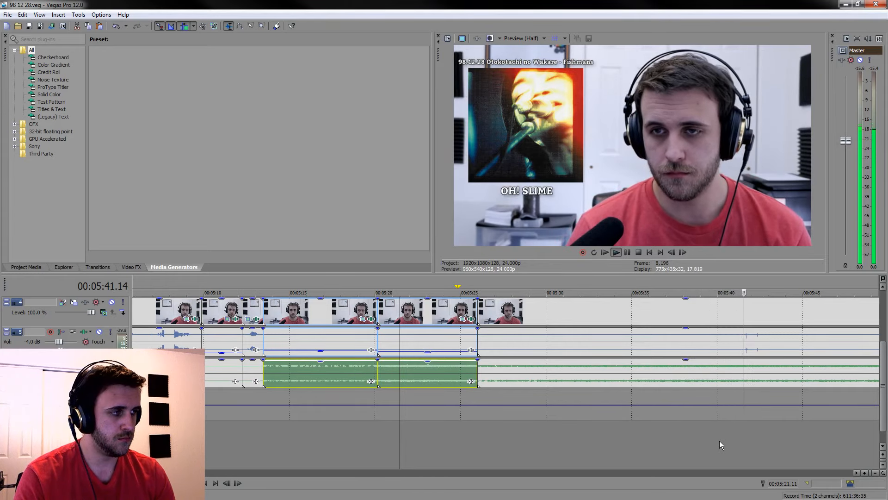
Play through the following section and split the grouped clips at about 00:05:38 and 00:05:44
left_click(725, 379)
scroll(659, 378, "down", 2)
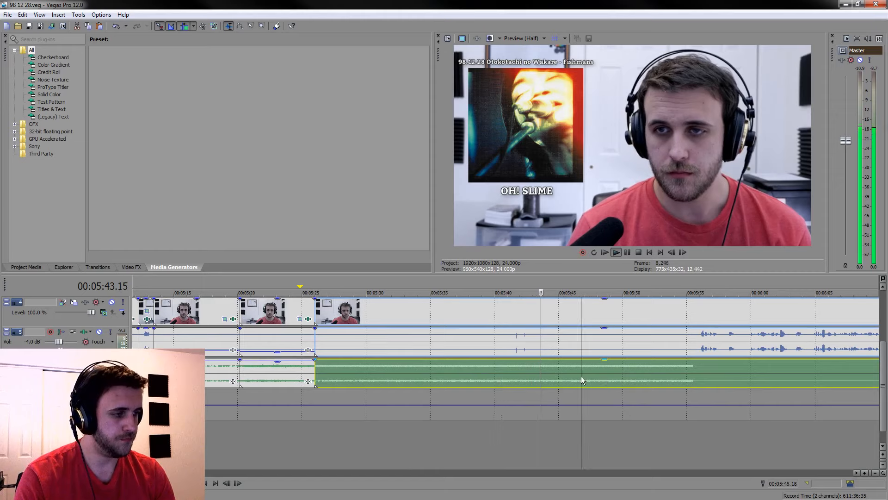
left_click(395, 452)
left_click(420, 462)
left_click(472, 451)
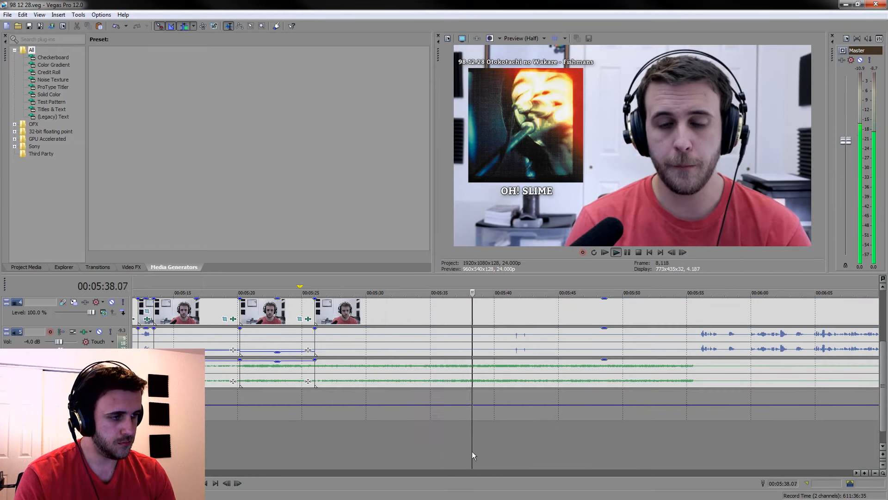
left_click(471, 374)
key("s")
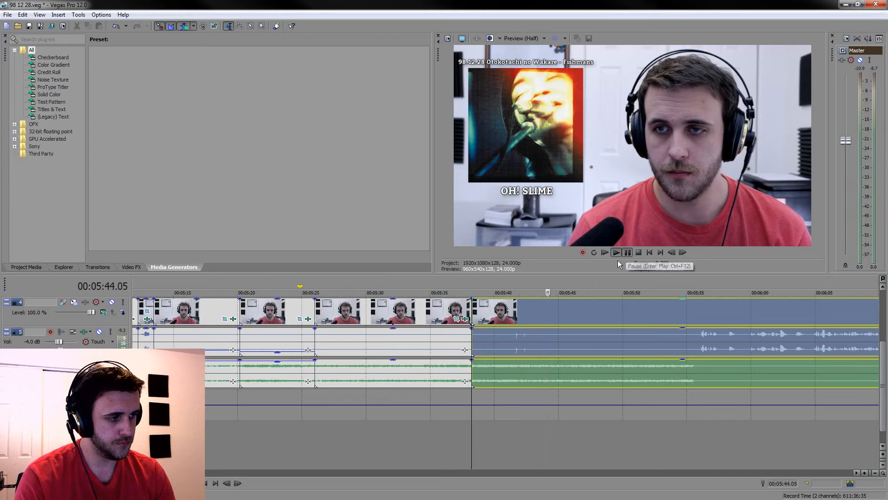
left_click(626, 252)
key("s")
Lower the voice gain to about -14.8 dB between the 00:05:38 and 00:05:44 cuts, and delete the preceding piece starting at 00:05:26.00
mouse_move(552, 289)
left_mouse_down()
mouse_move(472, 287)
mouse_move(564, 288)
left_mouse_up()
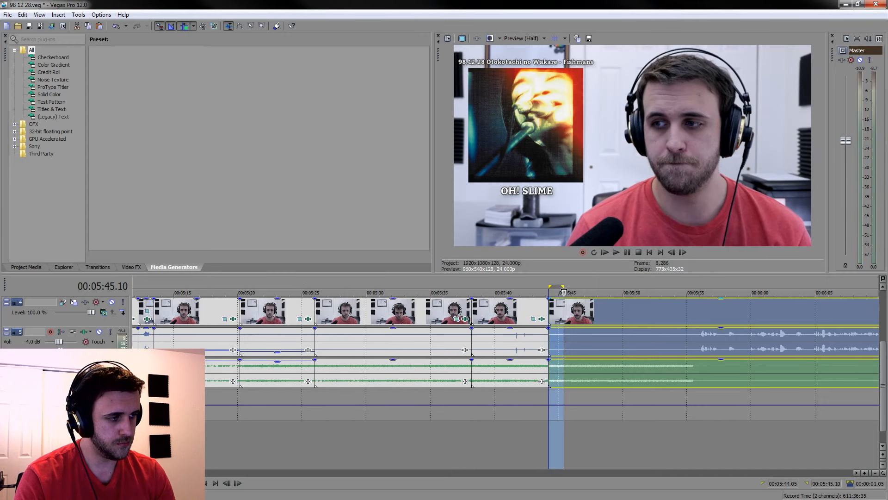
left_click(515, 333)
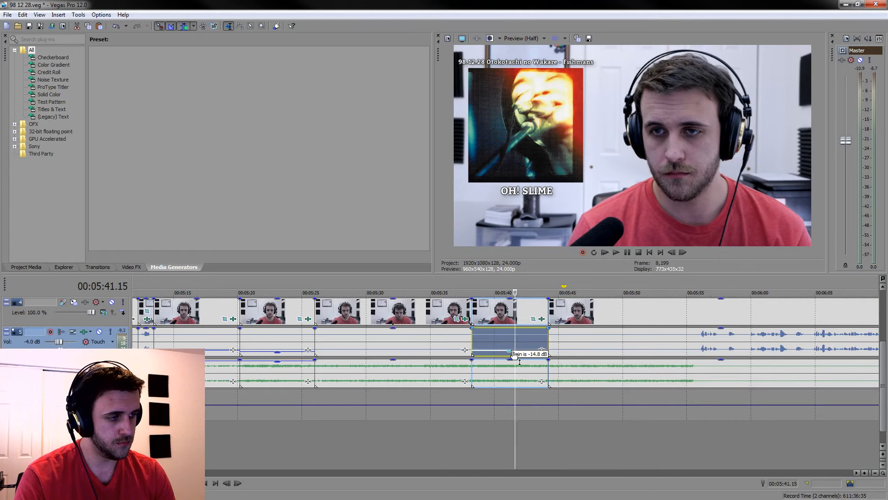
left_click(465, 350)
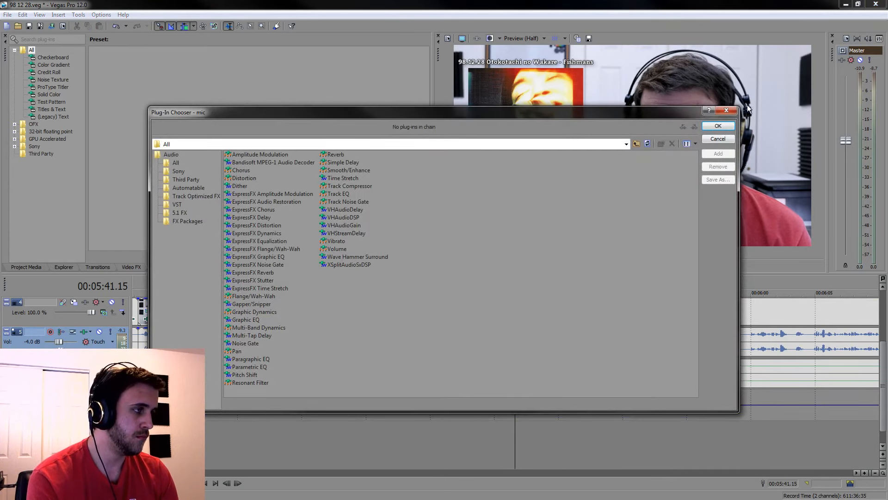
left_click(729, 111)
left_click(373, 351)
key("Delete")
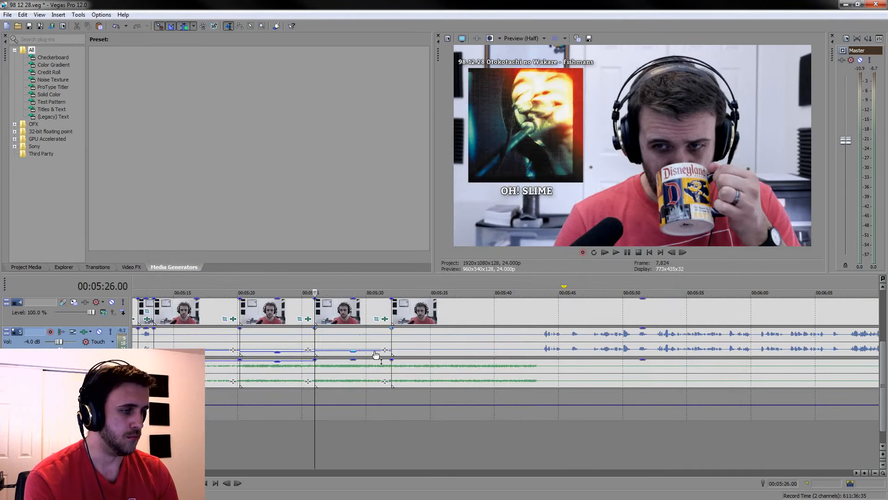
Split the grouped clips at 00:05:42.01 and delete the piece between the cut at about 00:05:32 and the split, closing the gap
left_click(520, 338)
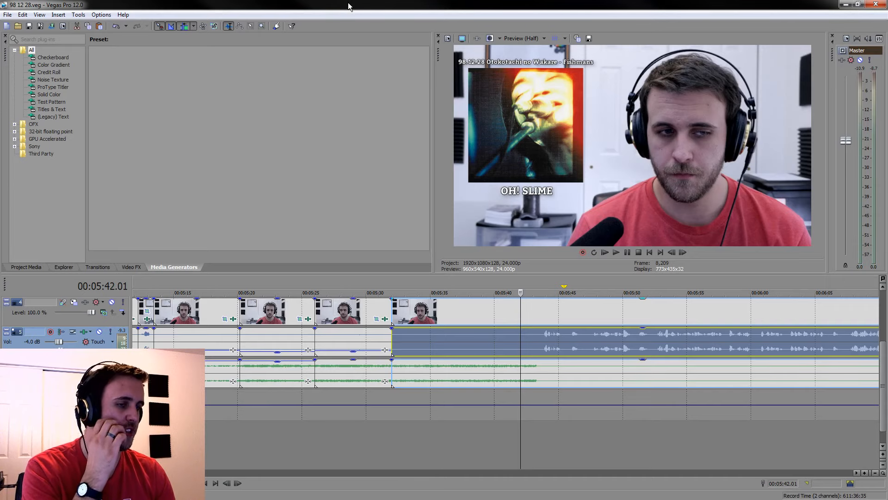
scroll(657, 396, "up", 3)
key("space")
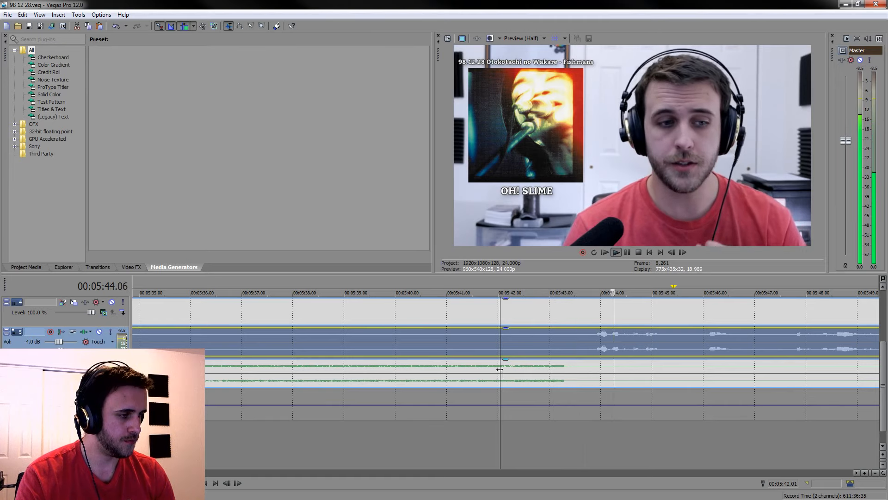
key("s")
left_click(456, 314)
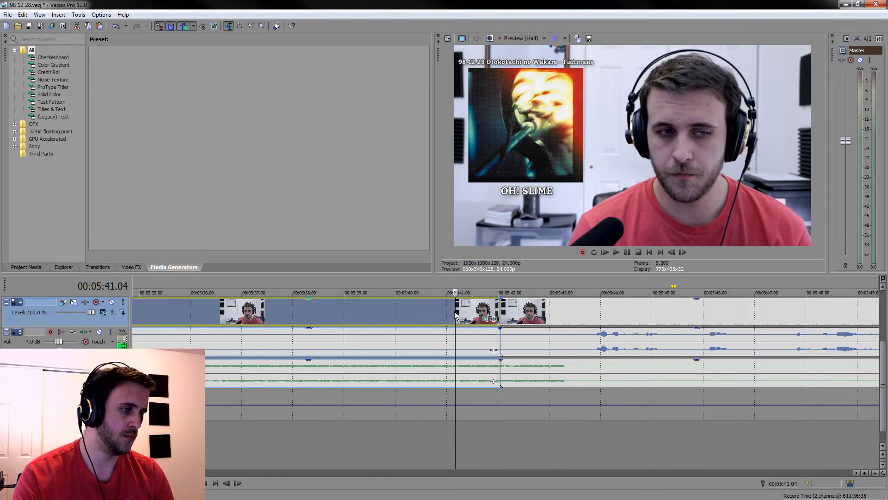
key("Delete")
Split the grouped clips at 00:05:33.20, lower the voice gain to about -13.4 dB on the piece just before it, and play the transition
scroll(455, 314, "up", 1)
left_click(625, 343)
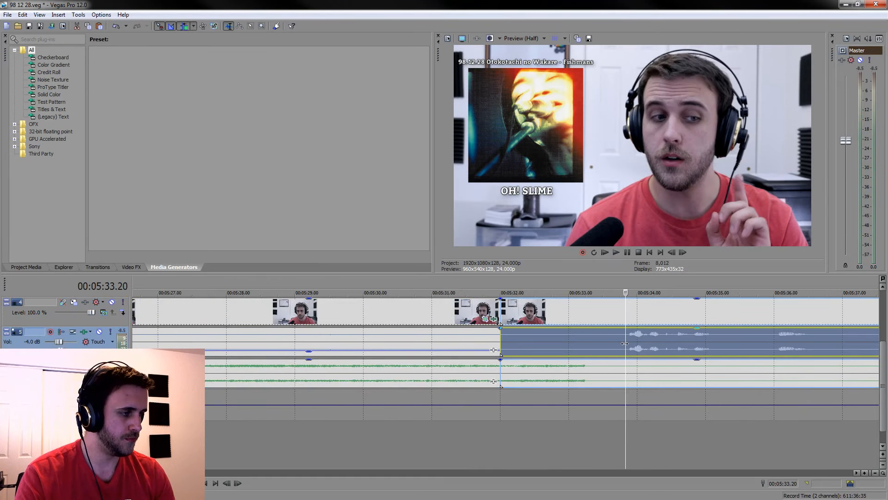
key("s")
left_click(615, 343)
left_click_drag(596, 328, 595, 351)
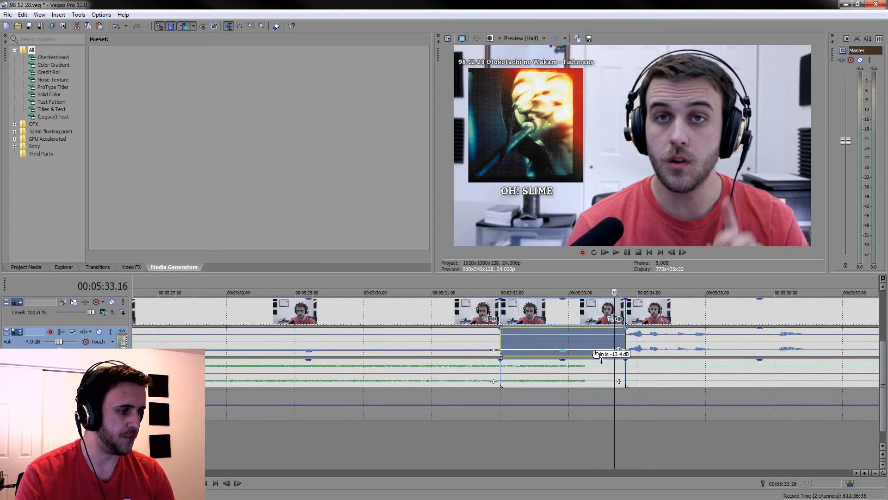
left_click(475, 451)
left_click(418, 426)
key("space")
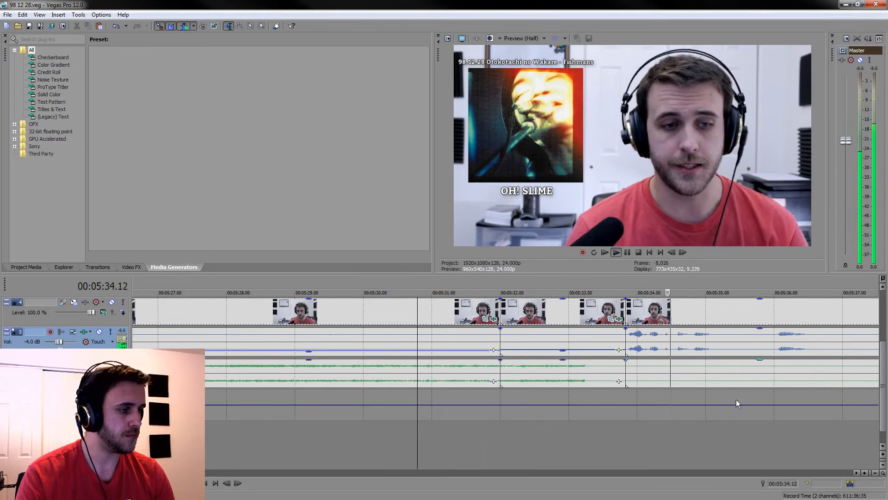
Review the spoken section after the 00:05:33.20 cut, and pause playback at 00:06:42.20
scroll(737, 400, "down", 3)
left_click(613, 311)
scroll(613, 311, "down", 4)
left_click(613, 311)
scroll(613, 311, "down", 1)
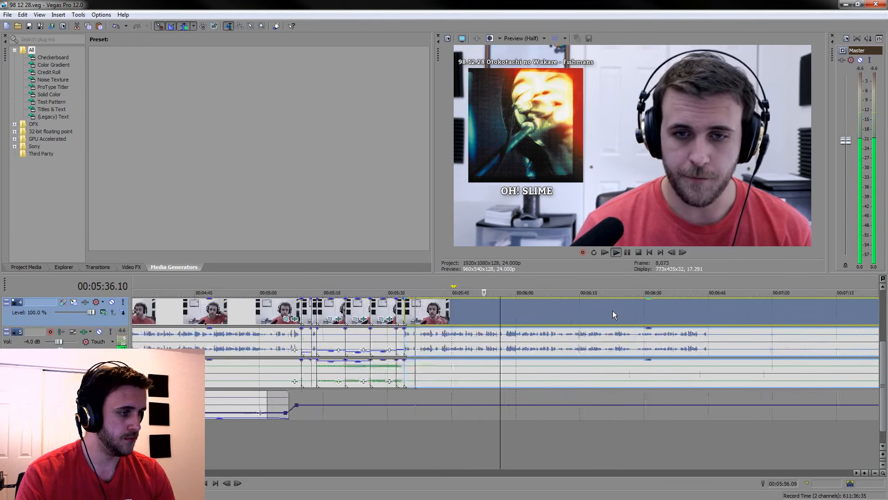
scroll(620, 312, "down", 2)
scroll(664, 323, "down", 2)
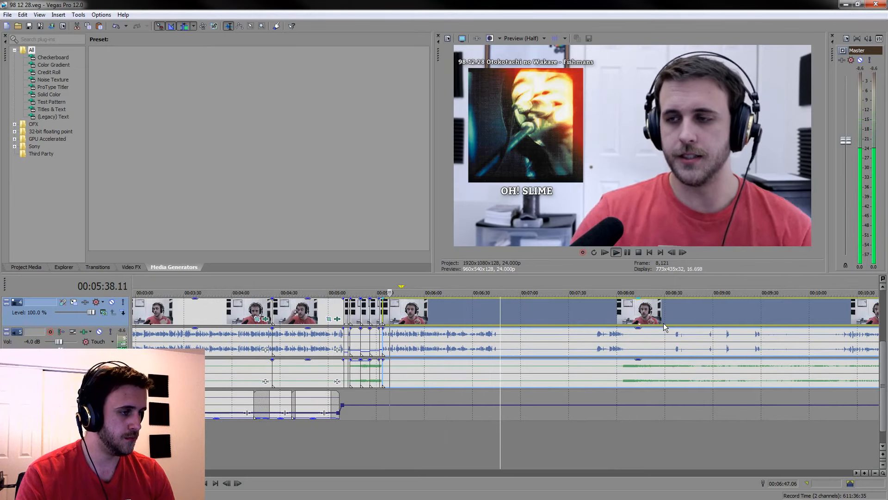
scroll(486, 314, "up", 5)
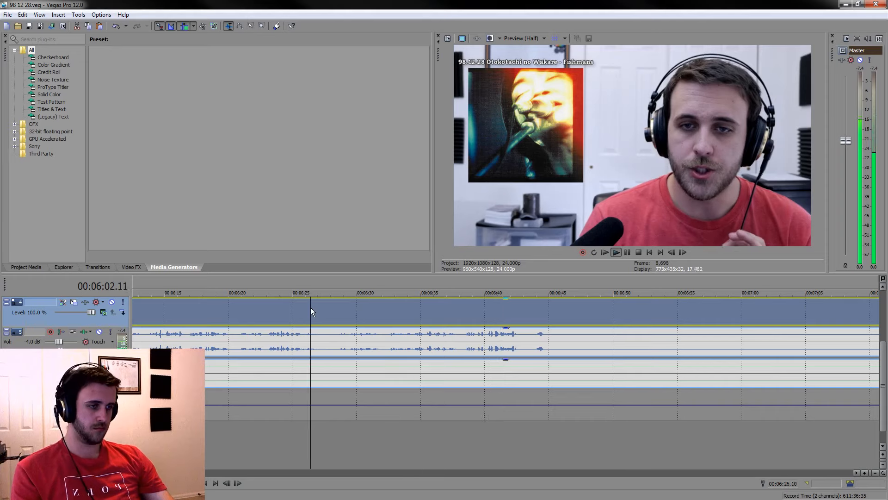
scroll(310, 307, "down", 3)
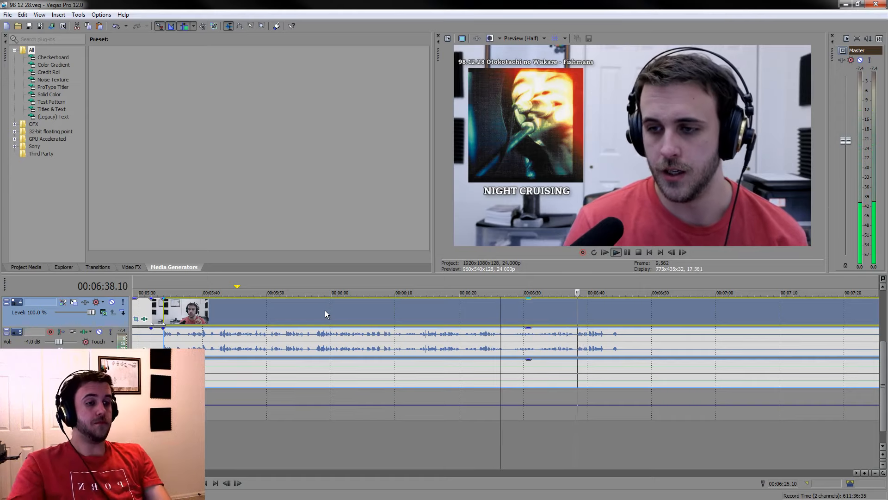
left_click(629, 311)
scroll(629, 310, "up", 1)
scroll(628, 310, "up", 1)
left_click(627, 251)
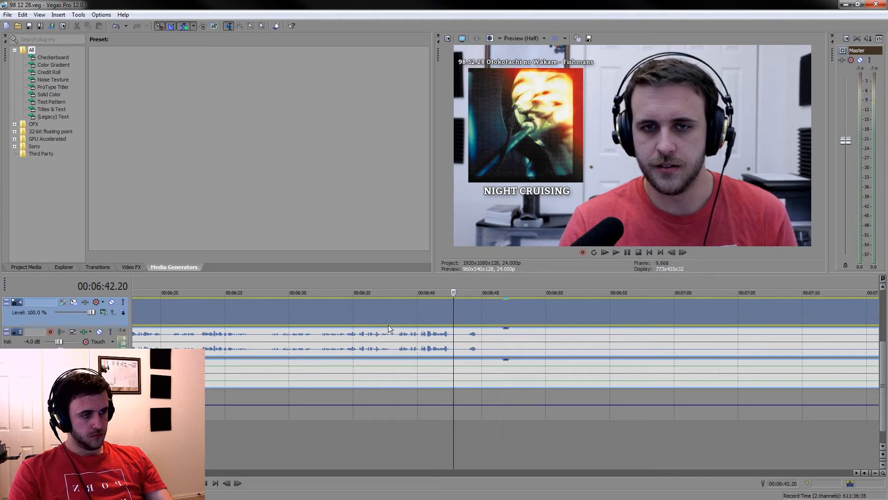
Play the end of the spoken passage around 00:06:36 and split the grouped clips at 00:06:37.20
key("space")
left_click(628, 252)
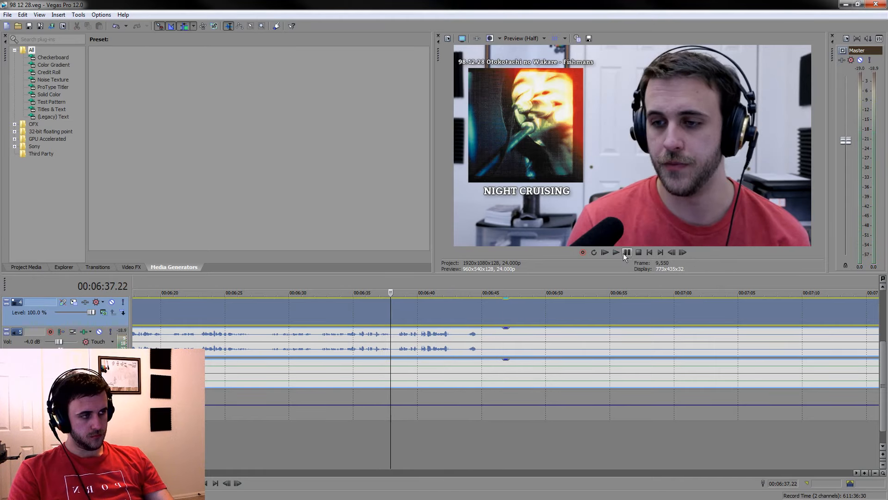
scroll(529, 304, "up", 3)
left_click(391, 318)
key("space")
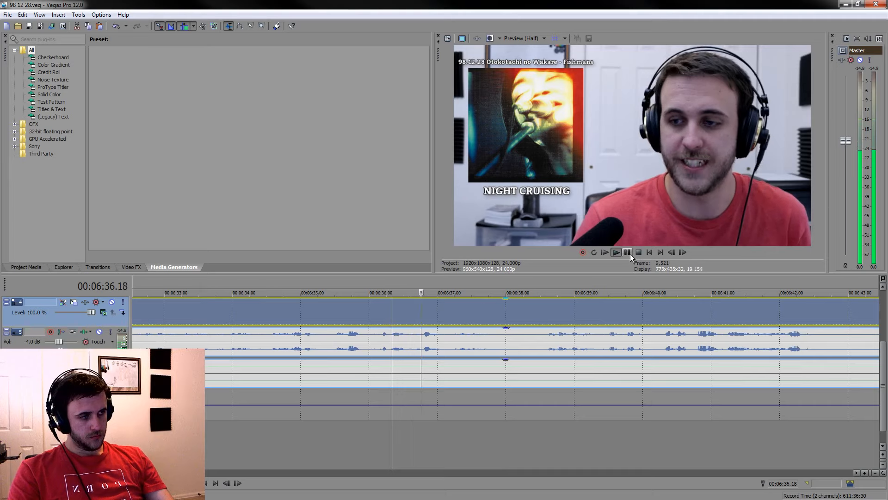
left_click(629, 253)
scroll(596, 340, "down", 10)
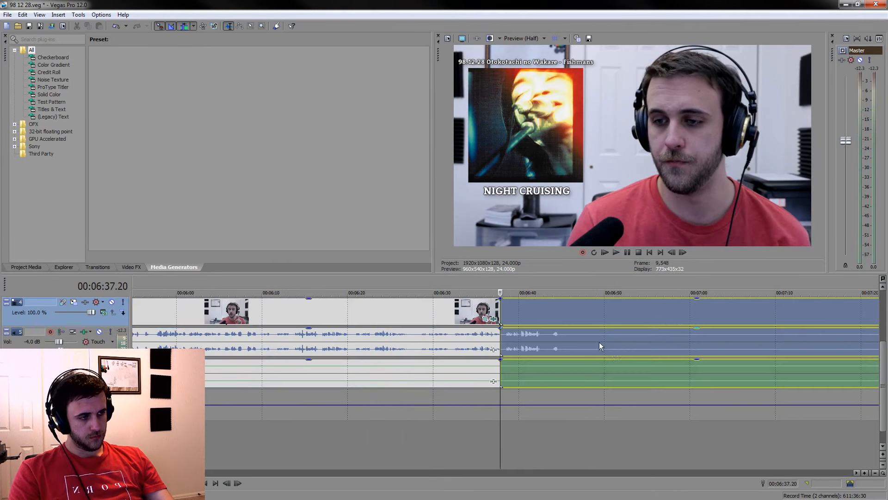
Split the grouped clips at 00:07:48.02 and delete the piece between the 00:06:37.20 cut and this split, closing the gap
left_click(610, 342)
scroll(611, 343, "up", 10)
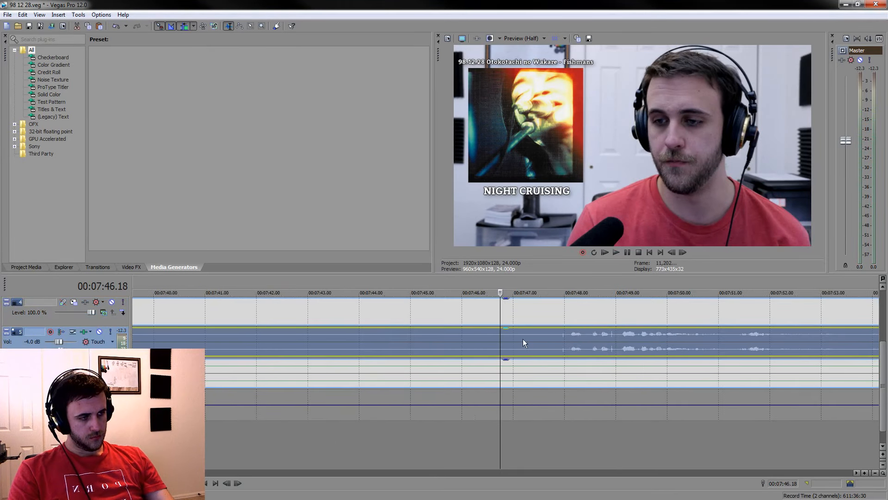
left_click(568, 340)
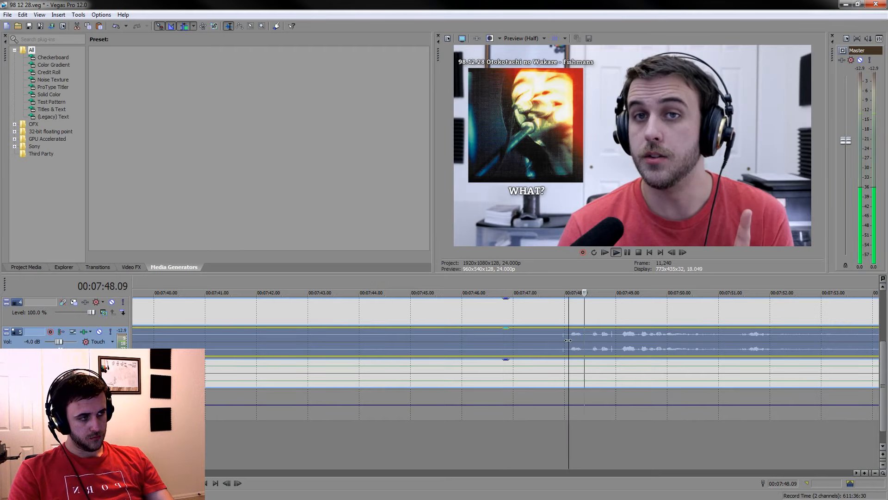
key("s")
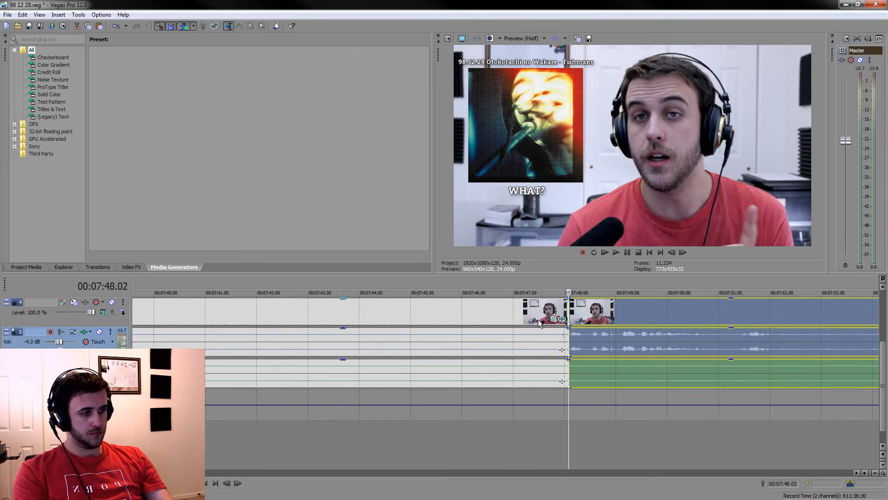
left_click(535, 318)
key("Delete")
Play across the join at 00:06:37.20 and examine the speech and music that follow it
scroll(532, 343, "down", 1)
left_click(478, 410)
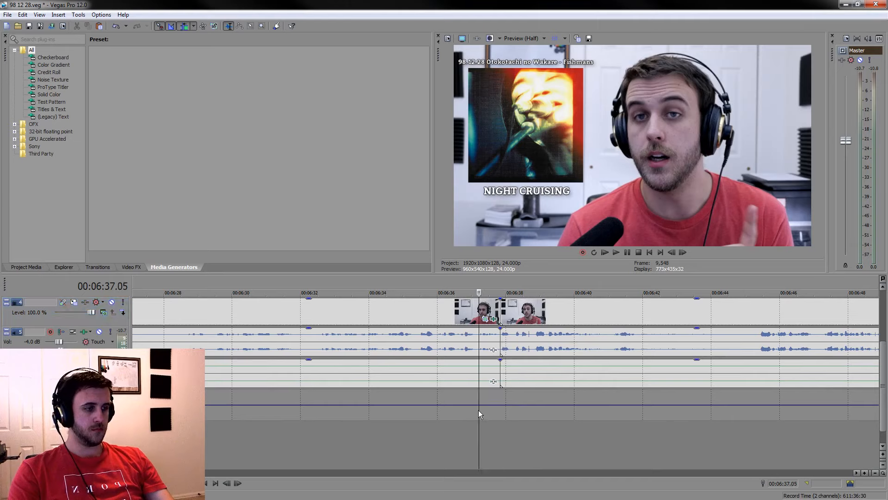
key("space")
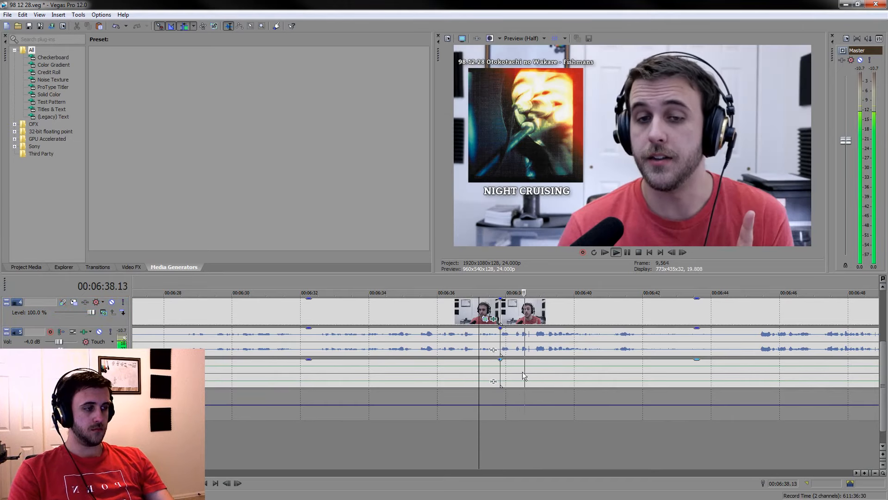
left_click(643, 324)
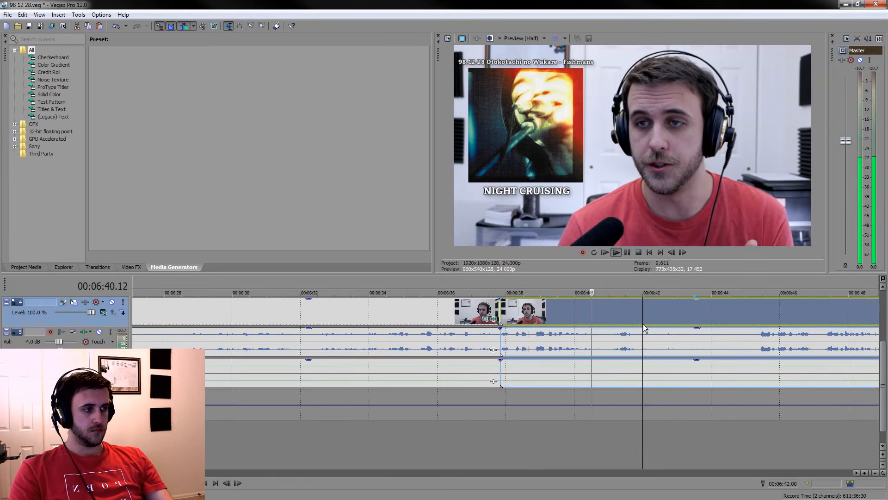
scroll(643, 324, "down", 3)
left_click(604, 304)
scroll(616, 340, "down", 6)
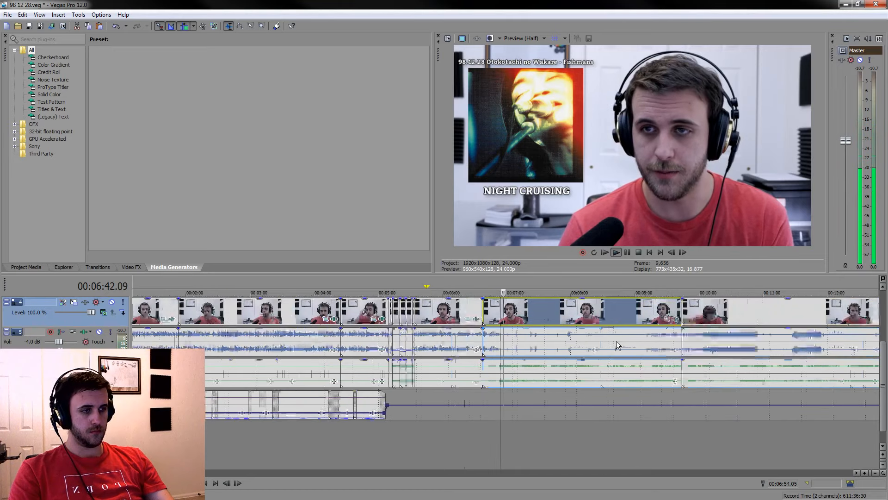
scroll(609, 332, "up", 5)
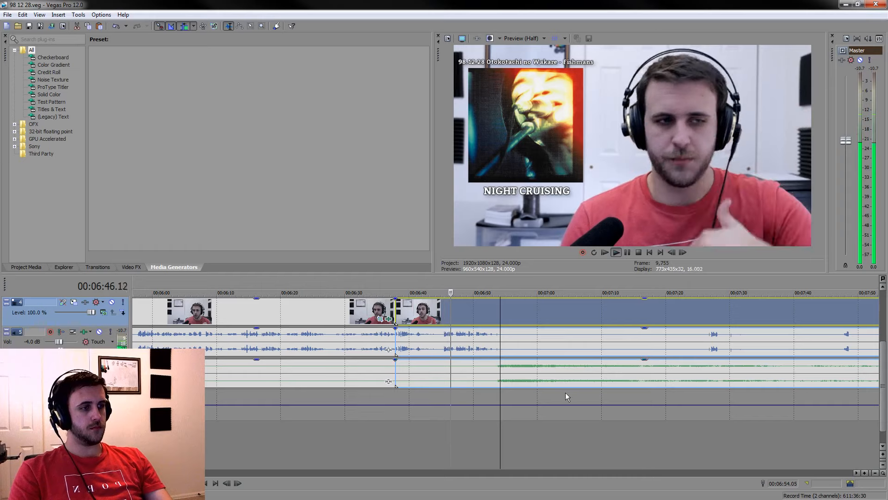
Shift the captions from NIGHT CRUISING onward to start at about 00:10:50, and extend the OH! SLIME caption to about 00:08:05
left_click_drag(884, 345, 884, 294)
scroll(532, 319, "down", 5)
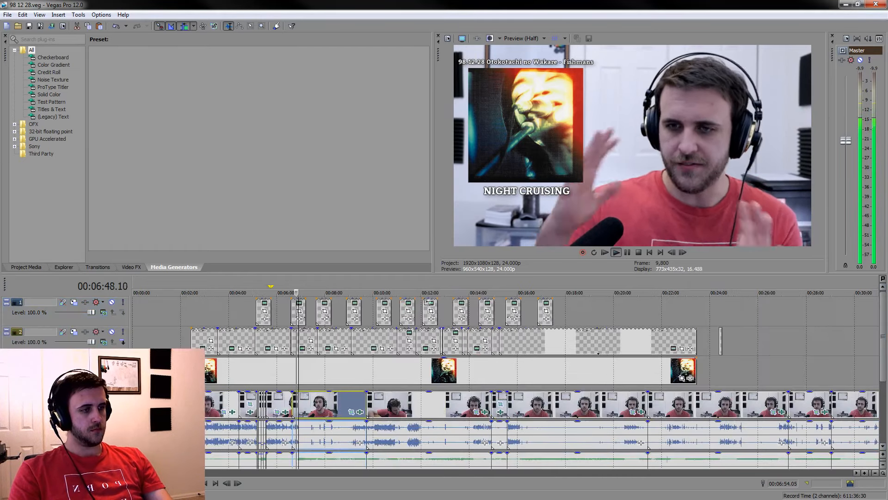
left_click_drag(296, 317, 387, 311)
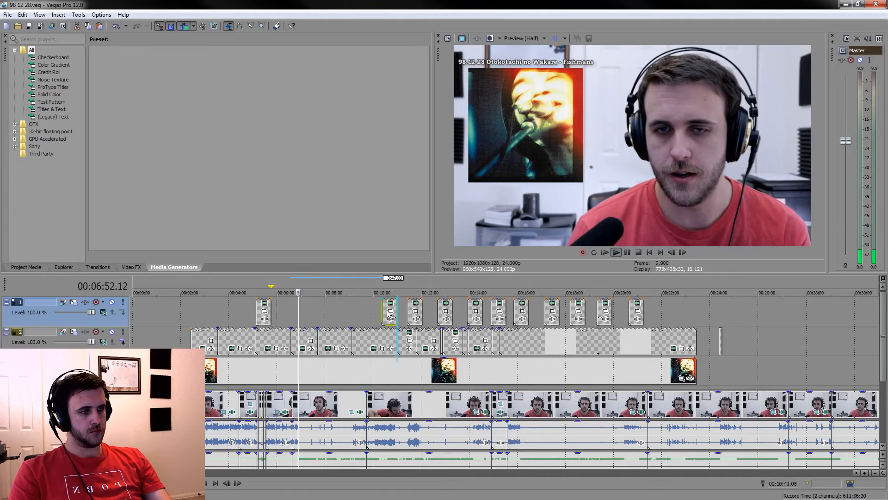
left_click_drag(271, 307, 327, 310)
left_click_drag(445, 319, 398, 319)
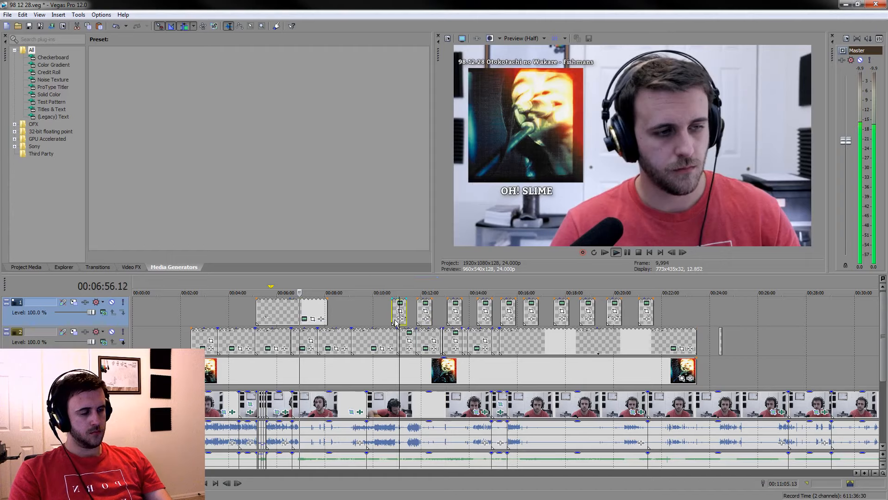
Play the passage where the speech gives way to the music and split the grouped clips at 00:06:57.03
left_click(318, 339)
scroll(319, 340, "up", 4)
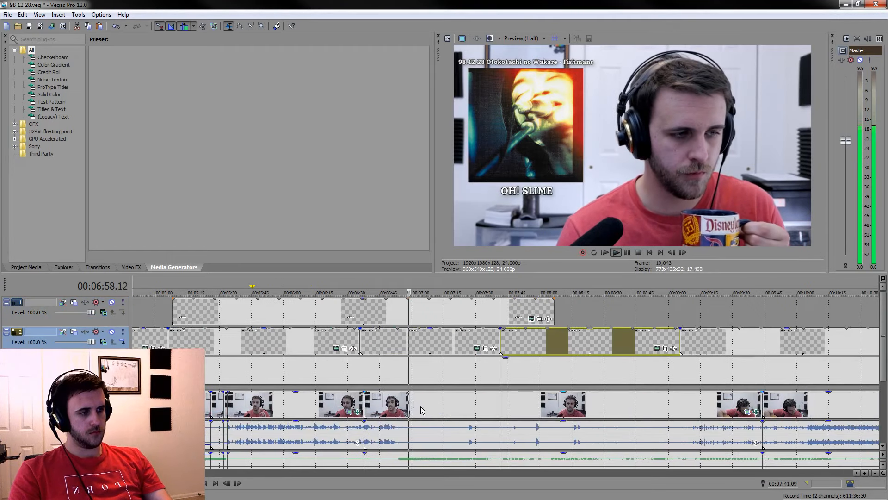
left_click(393, 408)
scroll(398, 409, "up", 5)
key("space")
scroll(615, 382, "up", 2)
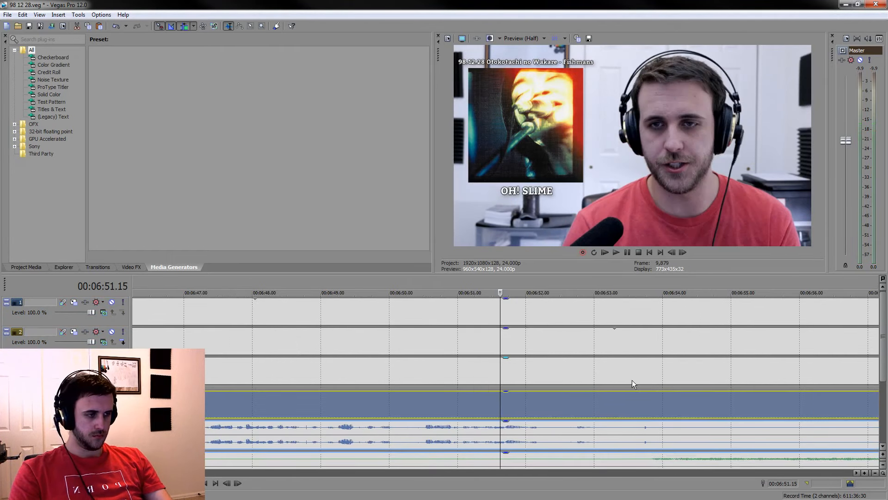
key("space")
scroll(875, 336, "down", 2)
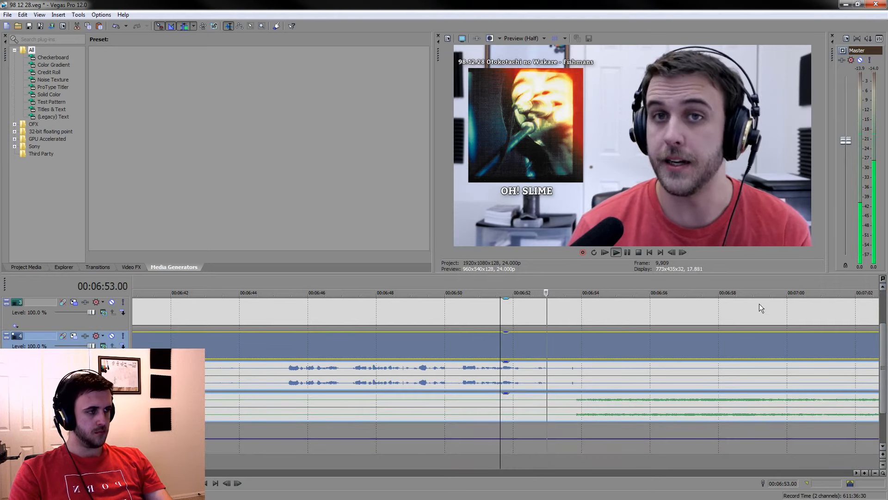
left_click(625, 250)
key("s")
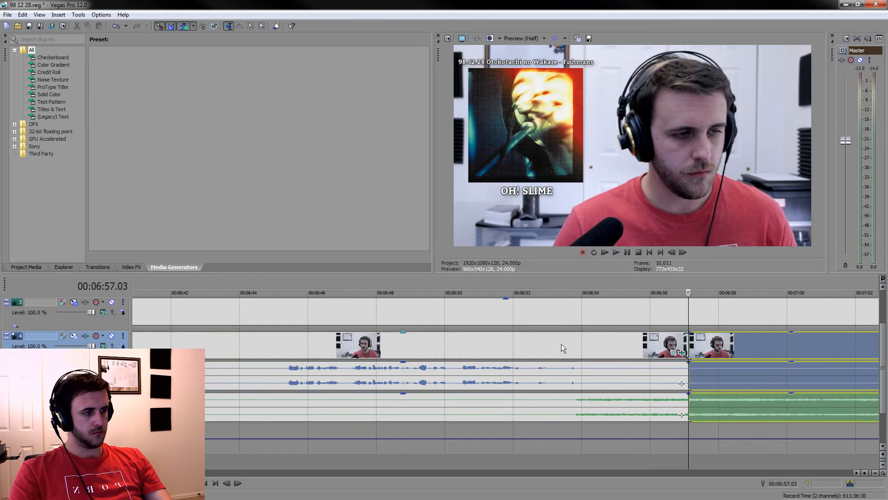
Split the grouped clips at about 00:06:54, silence the voice from there to the 00:06:57.03 cut, and save the project
left_click(559, 340)
key("space")
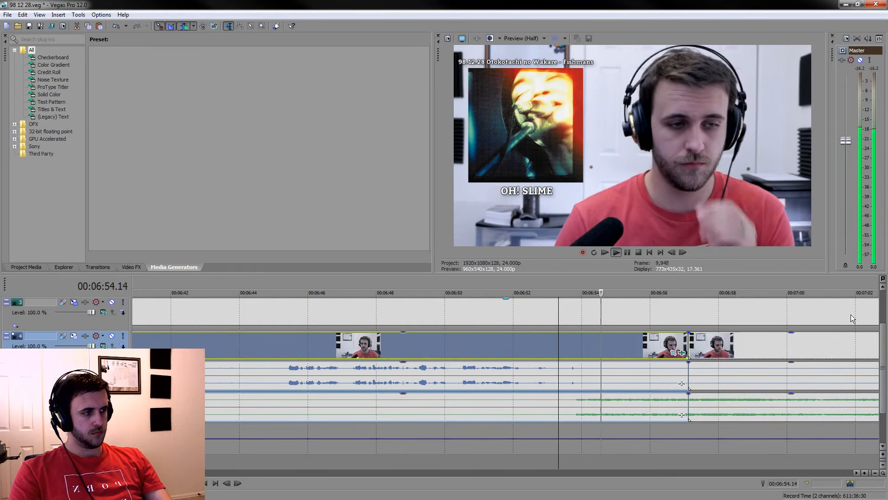
scroll(883, 337, "down", 1)
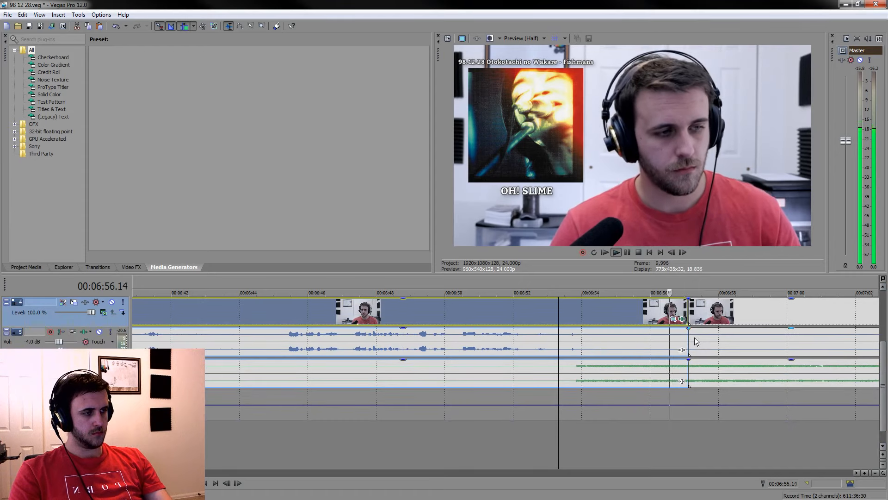
left_click(582, 348)
key("s")
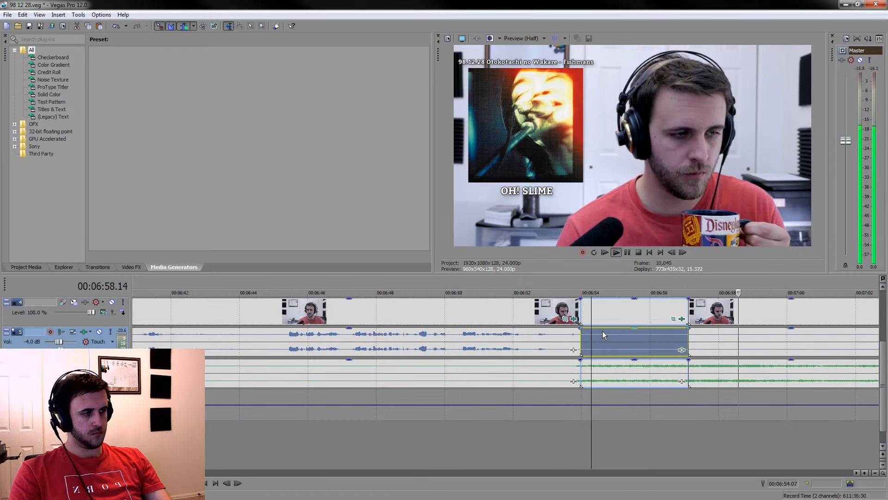
left_click_drag(601, 329, 607, 355)
key("ctrl+s")
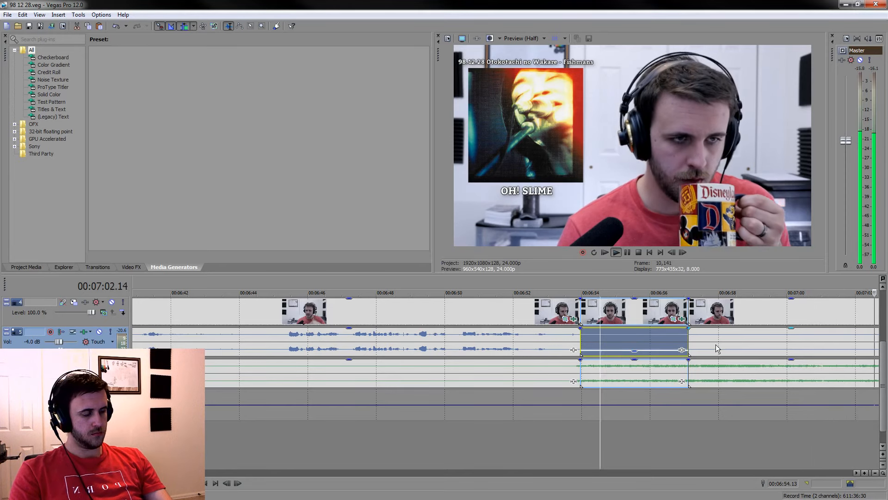
Review the listening section from about 00:07:02 to 00:07:23 for a point to resume
left_click(716, 345)
scroll(716, 344, "down", 5)
left_click(566, 350)
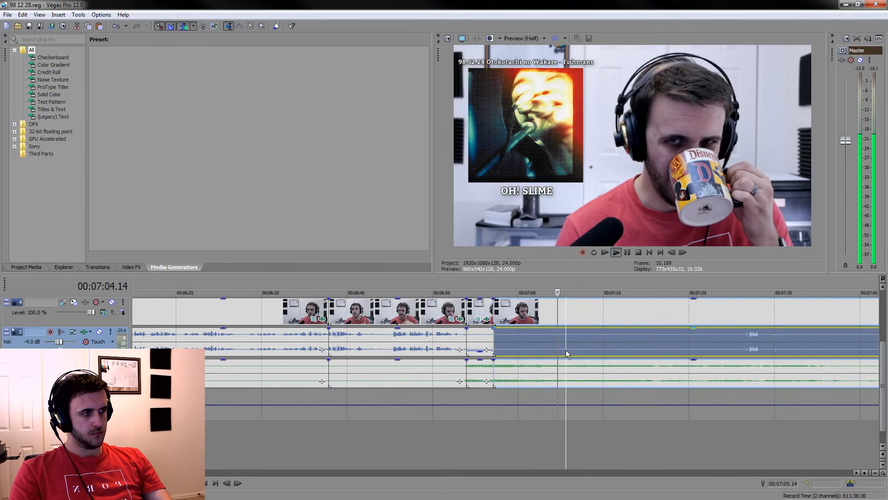
key("space")
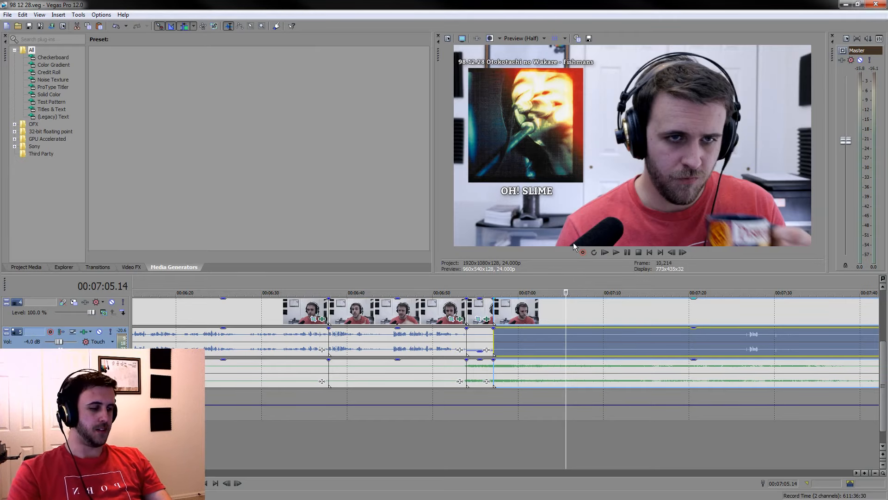
left_click(658, 421)
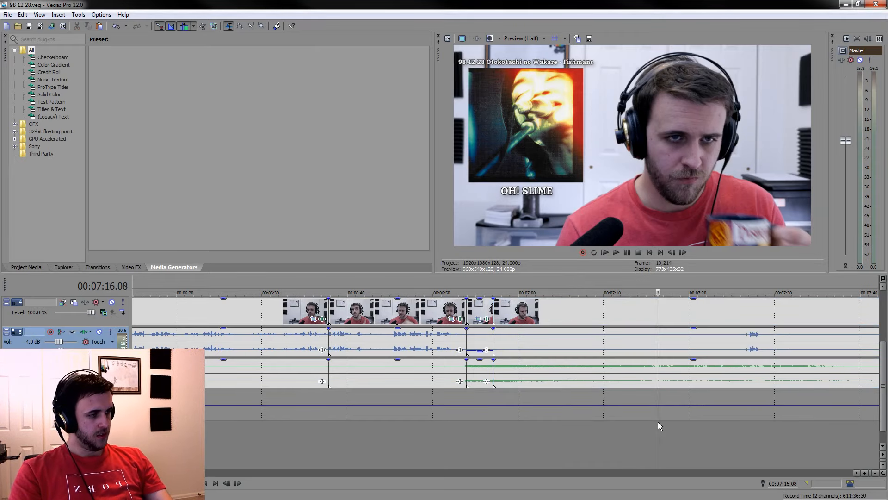
scroll(674, 392, "up", 2)
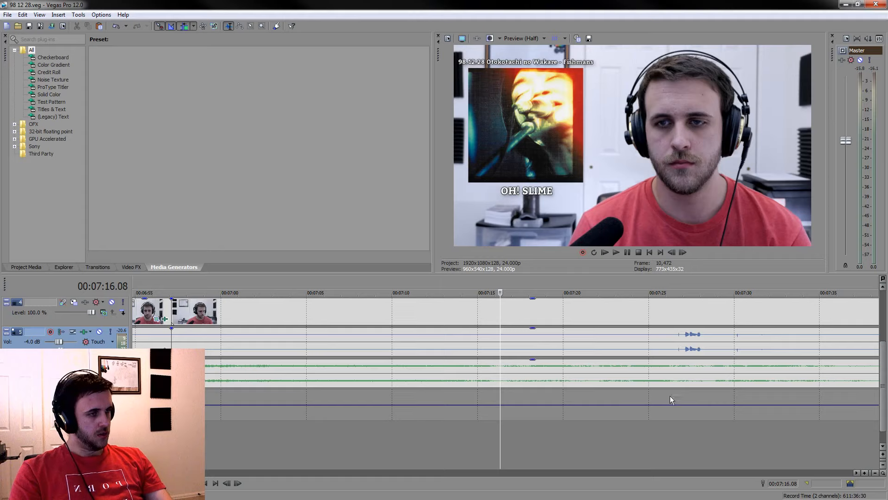
key("space")
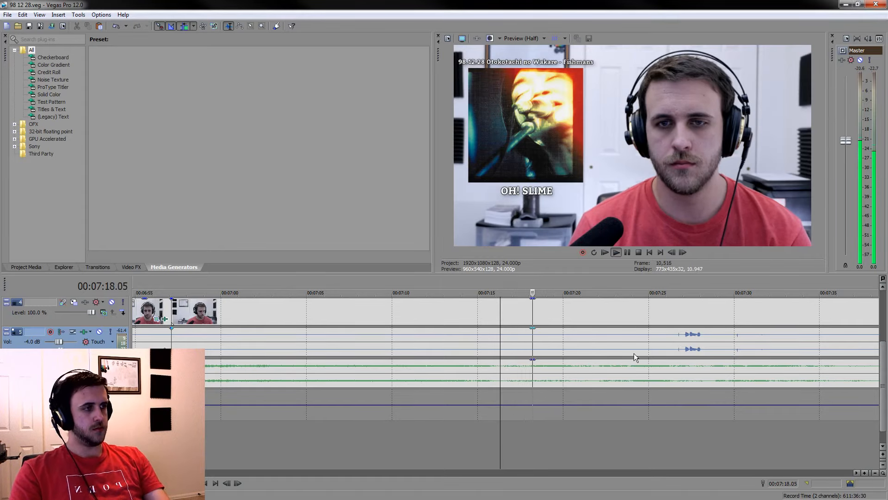
left_click(623, 454)
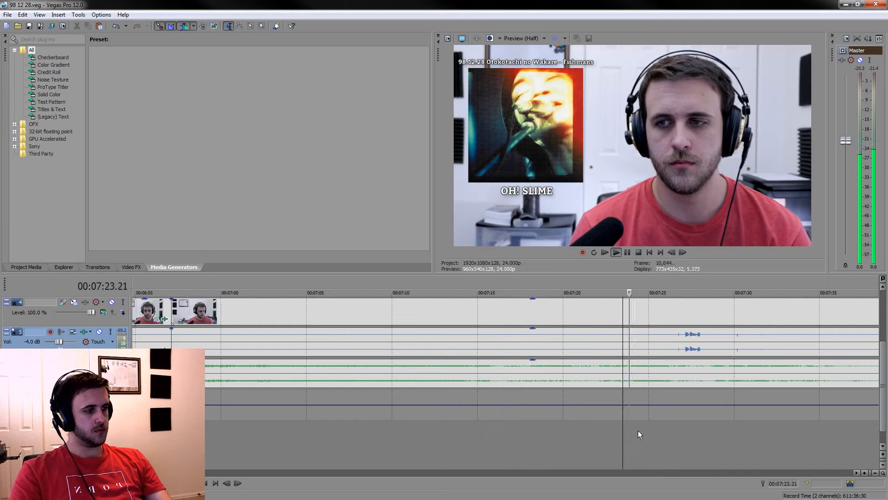
Split the grouped clips at 00:07:23.22 and delete the piece between the 00:06:57.03 cut and this split, closing the gap
left_click(630, 373)
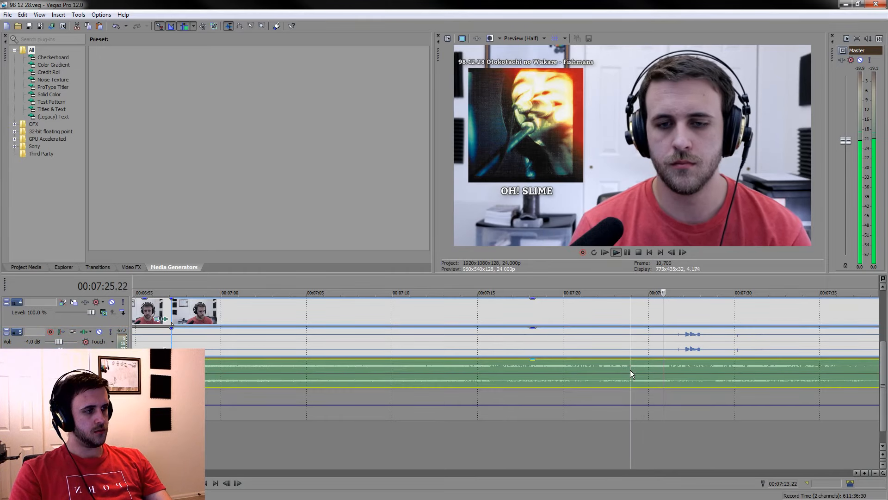
key("space")
Play from the new join through the short spoken remark and split the grouped clips at 00:07:01.13
key("space")
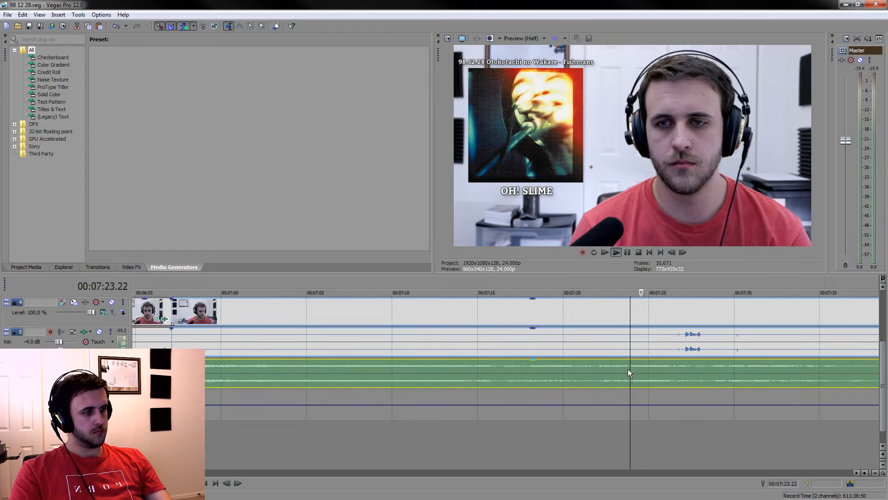
key("s")
left_click(566, 313)
key("Delete")
key("space")
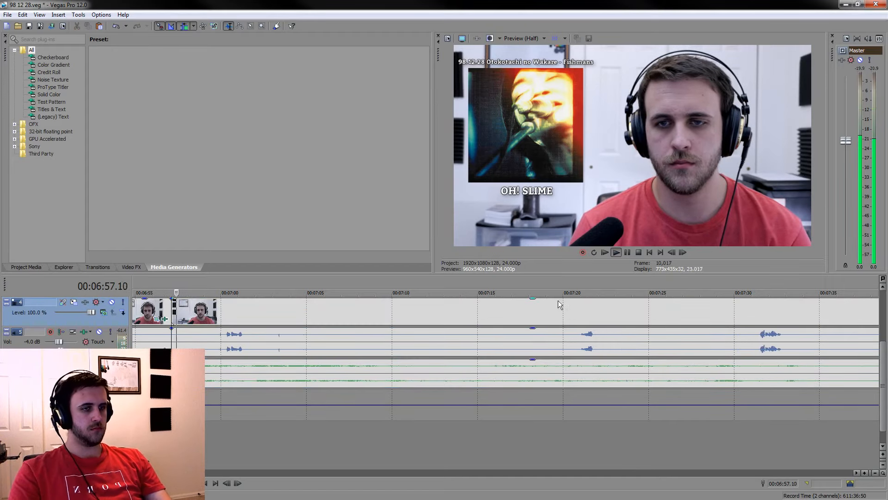
left_click(269, 315)
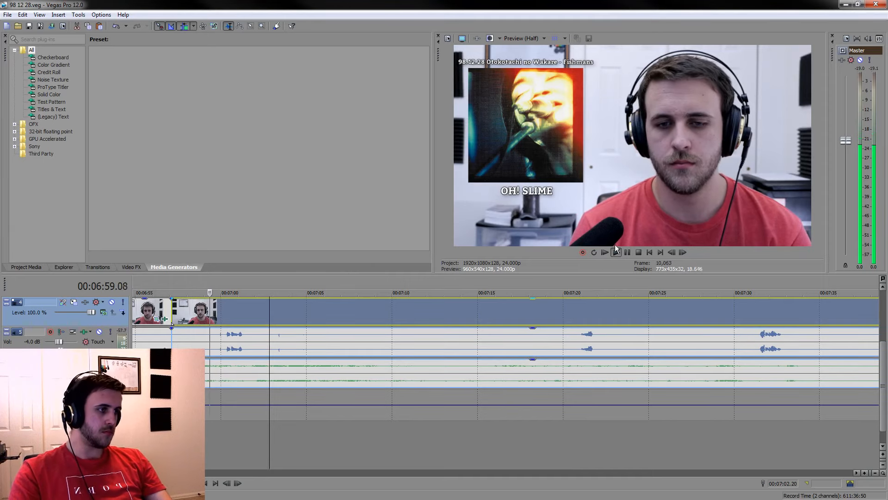
left_click(627, 252)
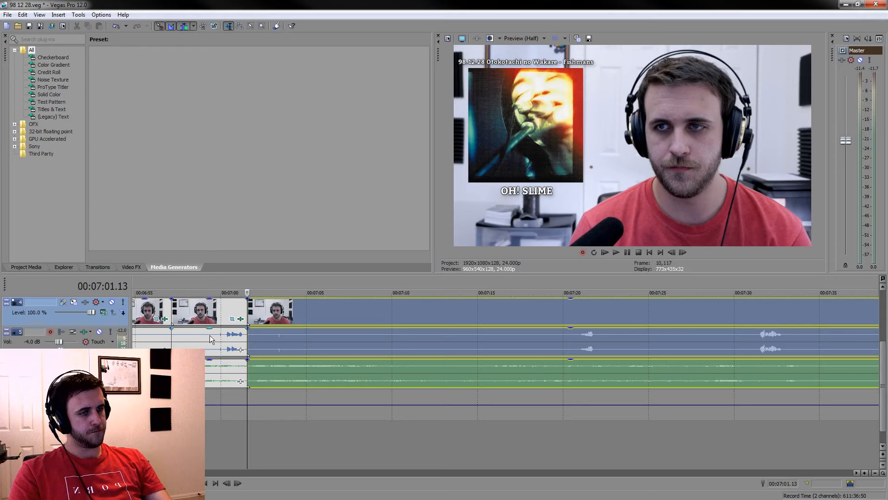
Split the grouped clips at about 00:06:59, silence the voice between the 00:06:57.03 cut and this split, and save the project
left_click(191, 333)
key("Delete")
left_click(187, 329)
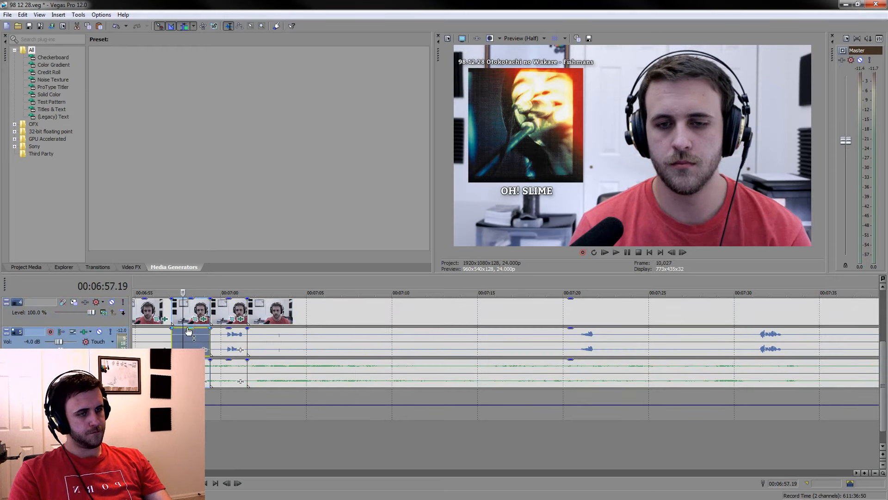
left_click_drag(187, 344, 188, 365)
key("ctrl+s")
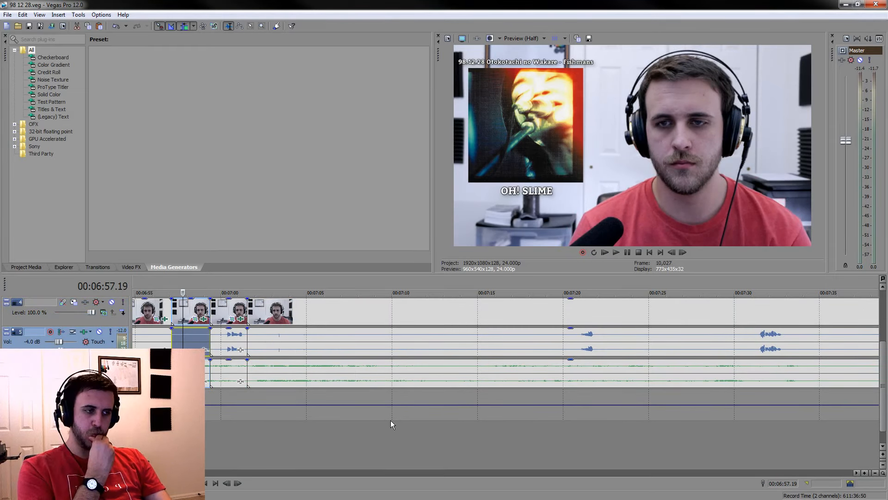
Play from about 00:07:14 through the short spoken remark and split the grouped clips at about 00:07:22
left_click(473, 440)
key("space")
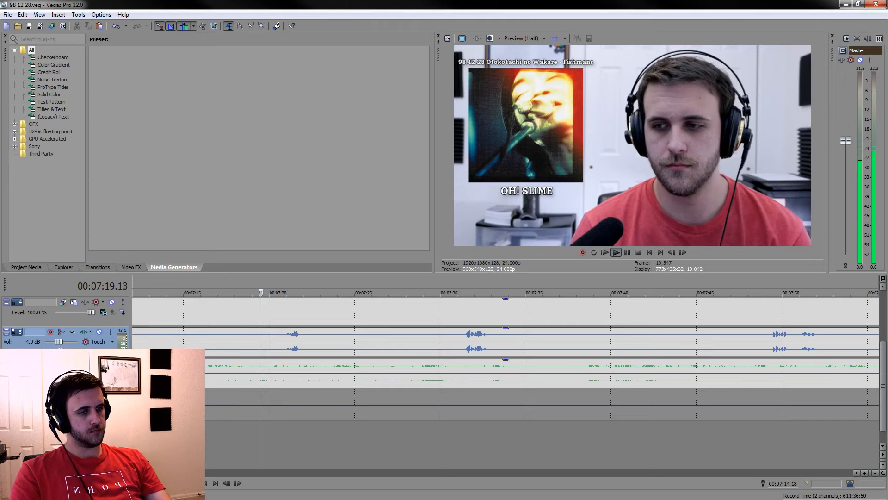
left_click(304, 342)
key("s")
key("space")
Split the grouped clips at about 00:07:15 and delete the piece between the 00:07:01.13 cut and this split, closing the gap
left_click(218, 344)
key("space")
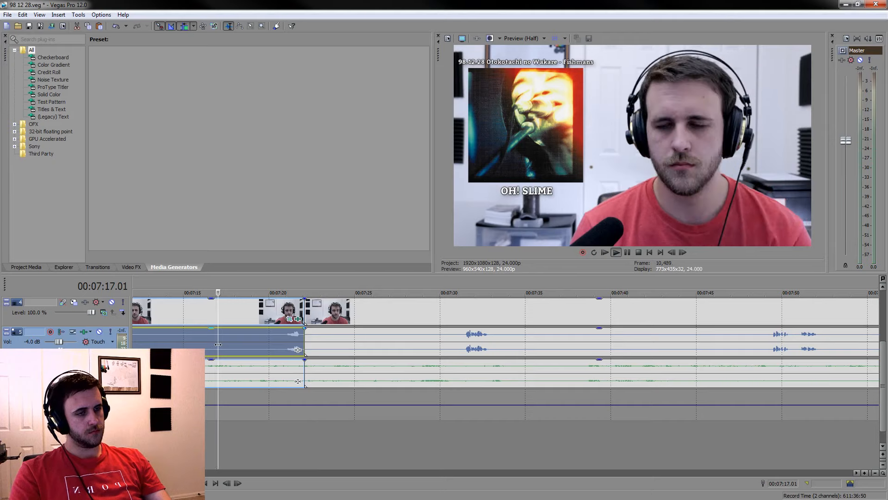
left_click(194, 372, "ctrl")
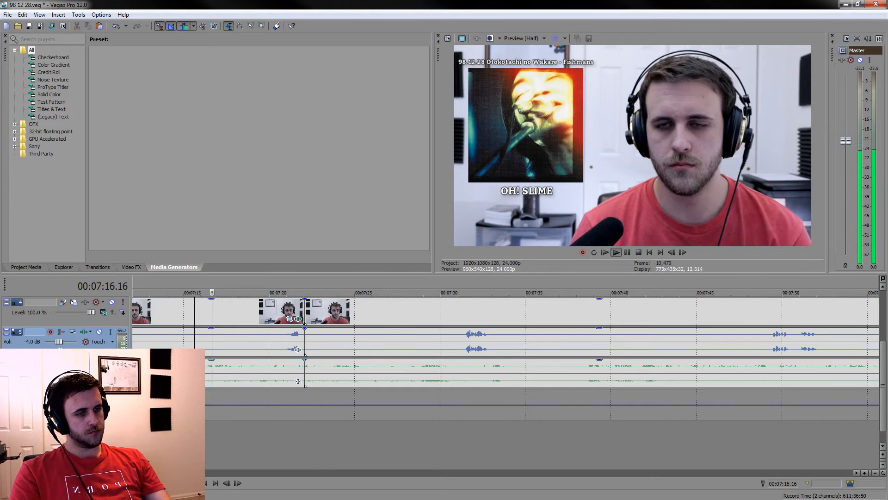
key("space")
key("s")
left_click(160, 309)
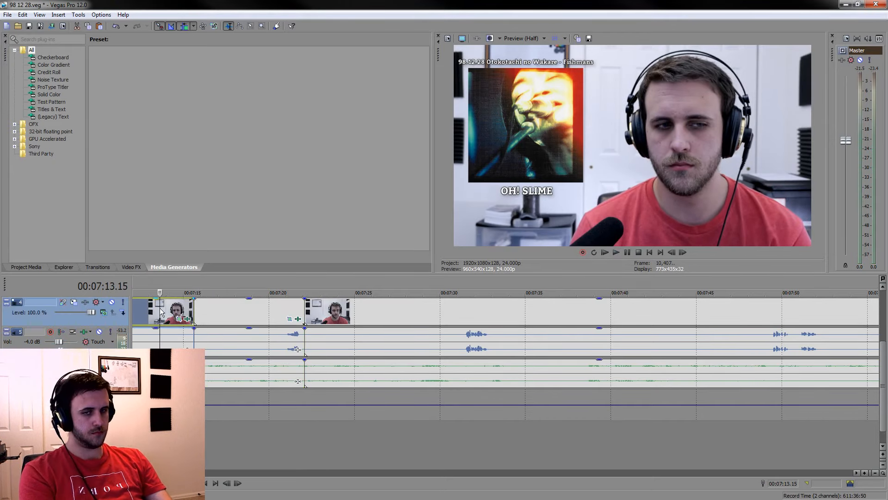
key("Delete")
Split the grouped clips at about 00:07:06, silence the voice between the 00:07:01.13 cut and this split, and save the project
scroll(419, 318, "down", 1)
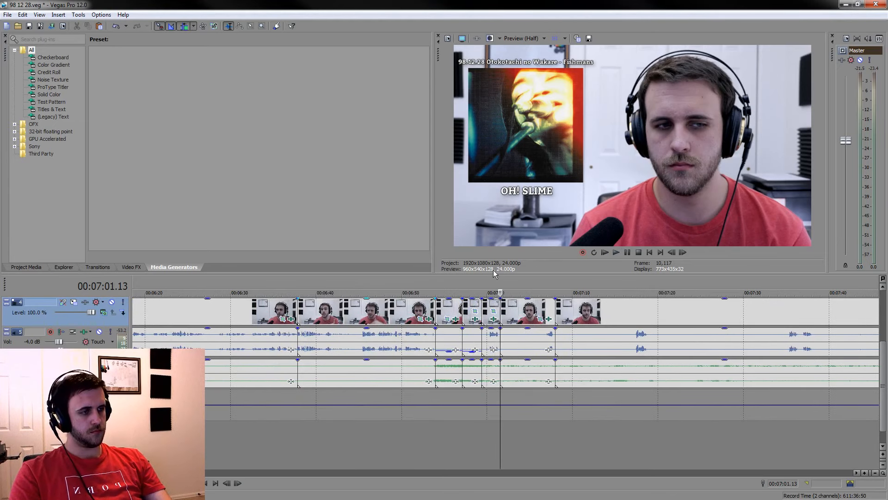
left_click_drag(500, 283, 556, 284)
left_click(524, 341)
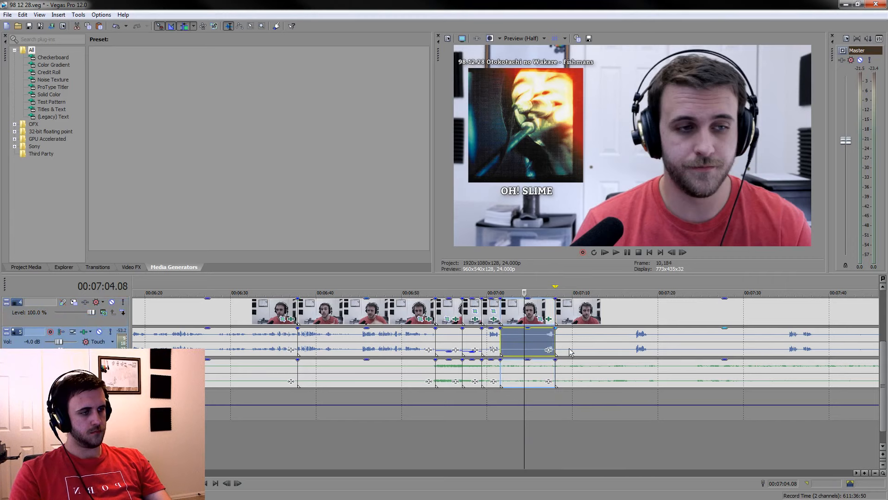
scroll(525, 341, "up", 2)
left_click(558, 341)
key("s")
left_click(517, 338)
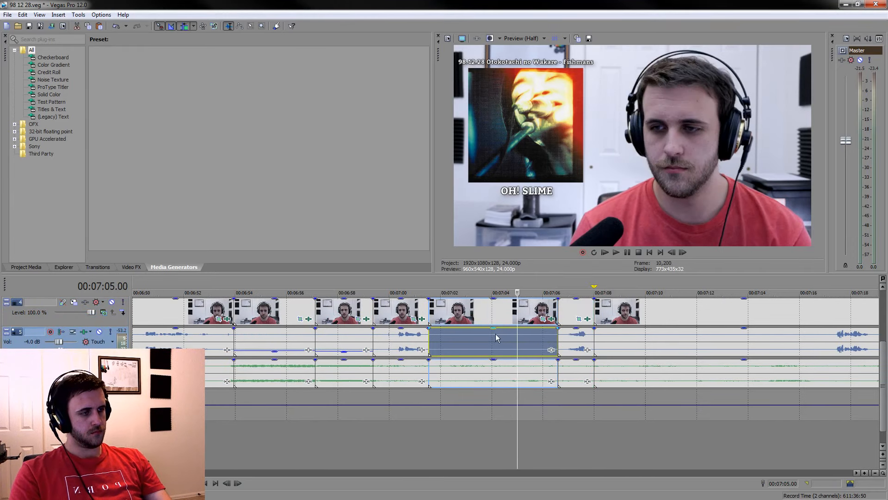
left_click_drag(491, 330, 490, 350)
key("ctrl+s")
Review the listening section from about 00:07:12 to 00:07:35 for the next remark worth keeping
scroll(552, 376, "down", 2)
left_click(569, 426)
key("space")
scroll(580, 405, "up", 3)
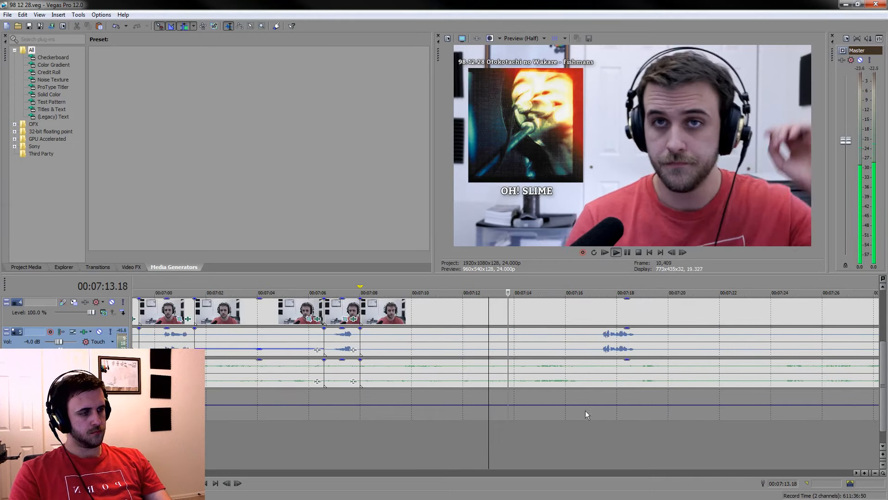
left_click(590, 425)
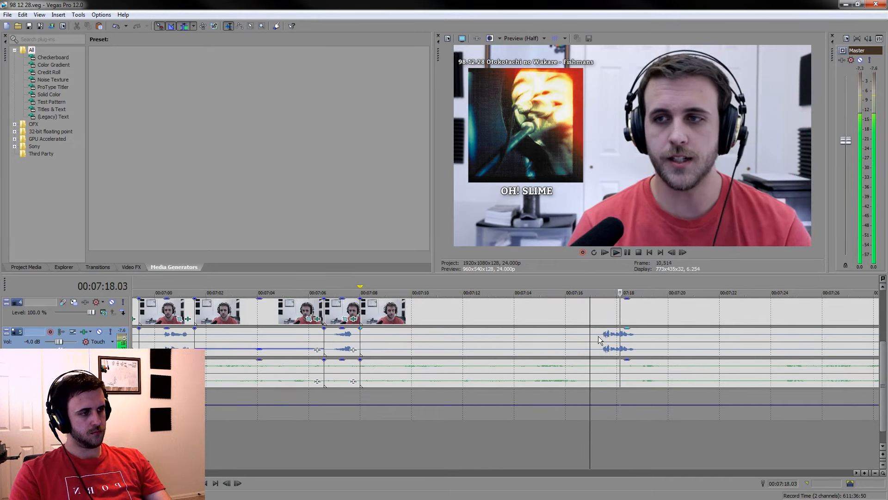
scroll(598, 336, "down", 3)
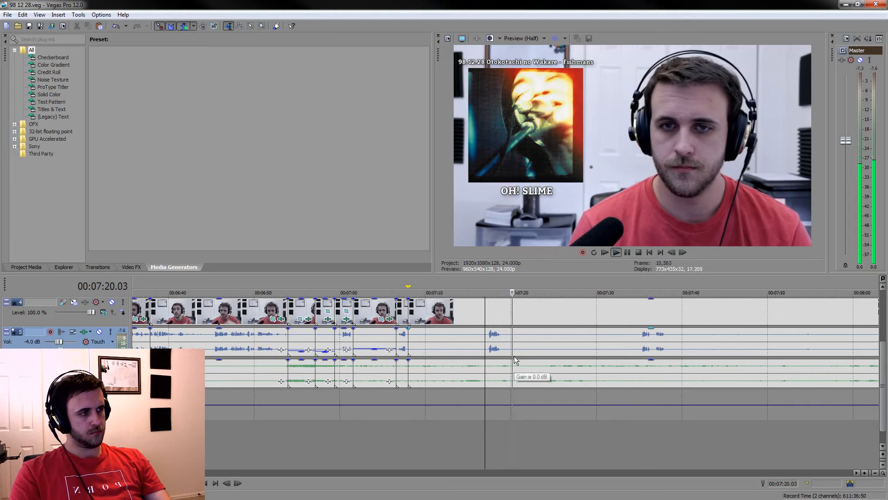
left_click(610, 421)
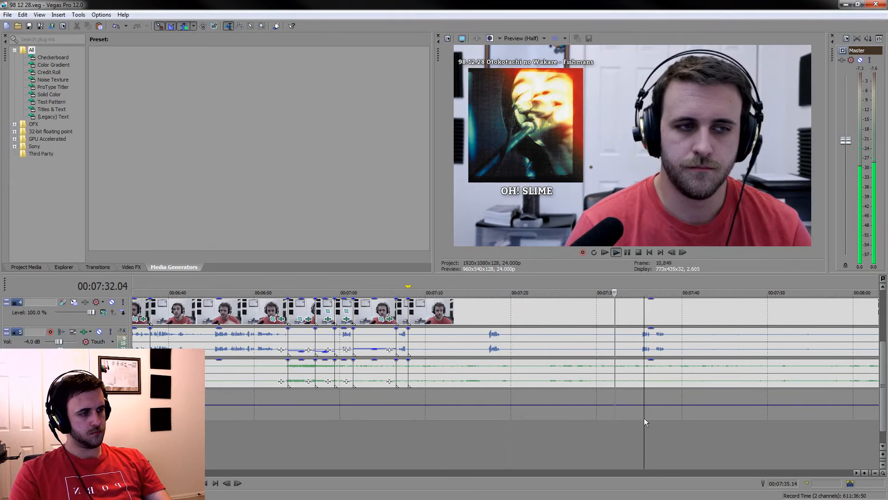
left_click(628, 426)
scroll(624, 417, "up", 3)
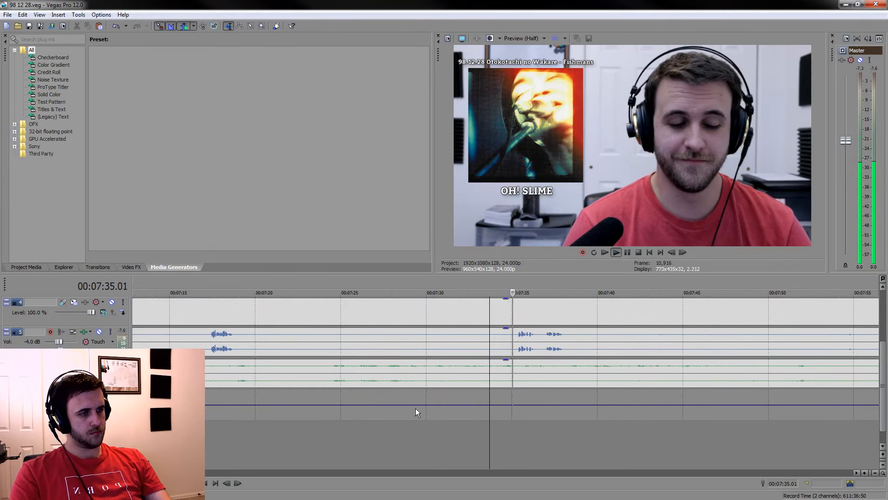
left_click(421, 433)
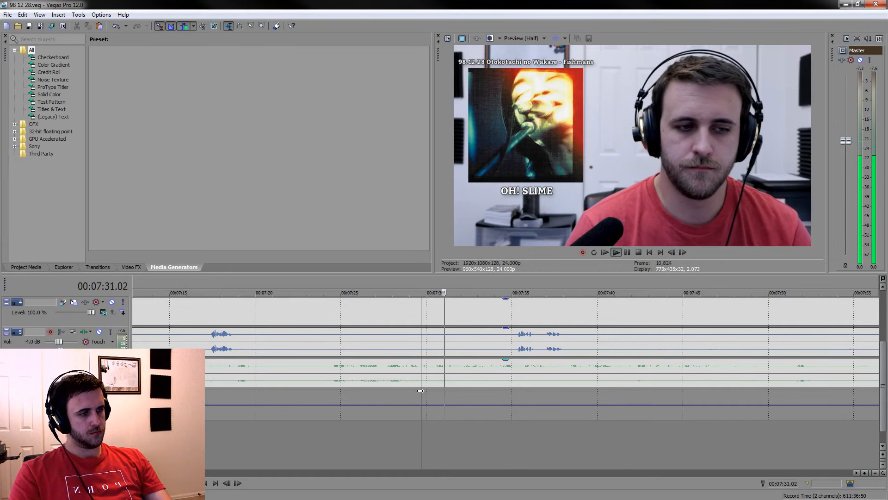
Split the grouped clips at 00:07:31.03 and 00:07:38.04 around the spoken remark, and mark the time range between the splits
left_click(445, 373)
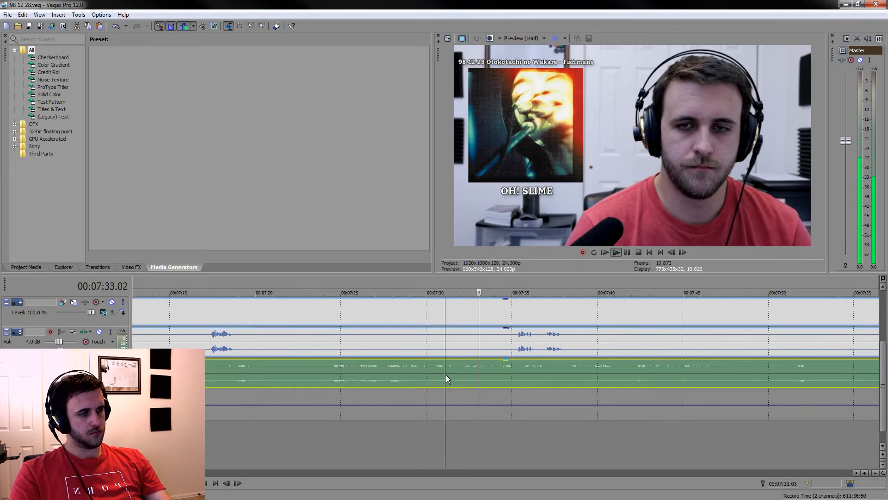
key("s")
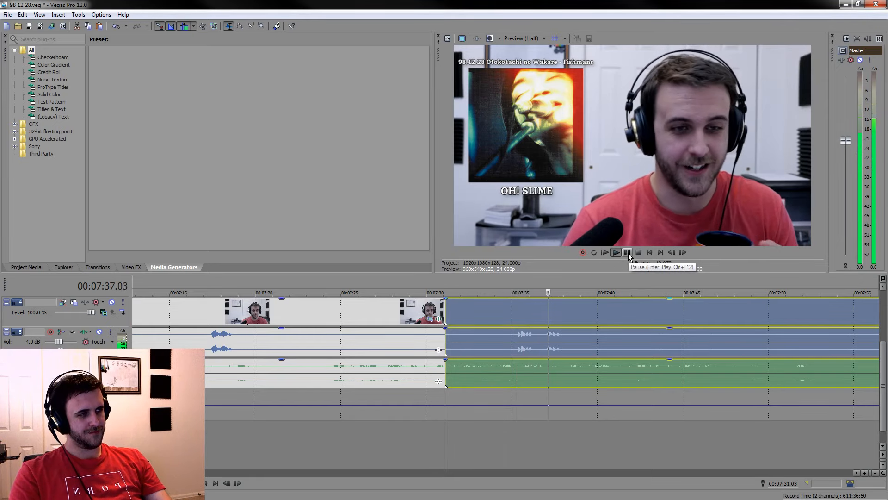
left_click(628, 253)
key("s")
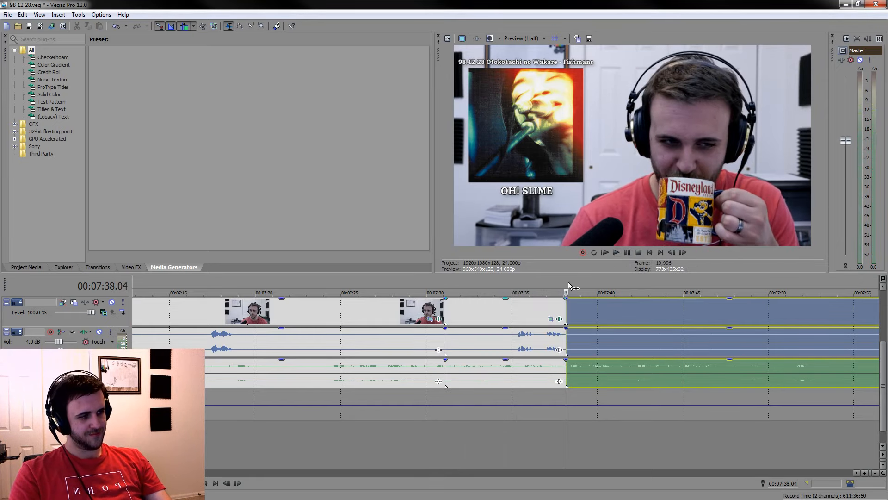
left_click_drag(554, 280, 446, 282)
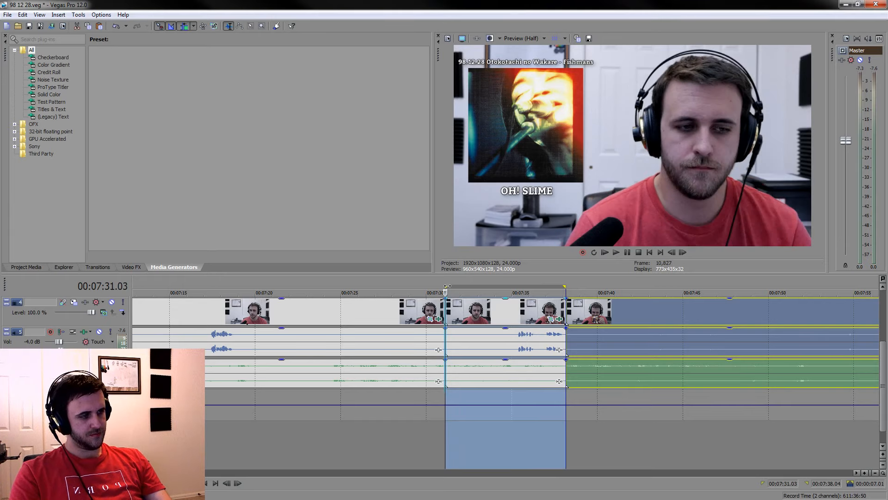
Split the grouped clips at about 00:07:31.12 and delete the sliver between the 00:07:31.03 cut and this split, closing the gap
scroll(507, 321, "up", 4)
left_click(525, 374)
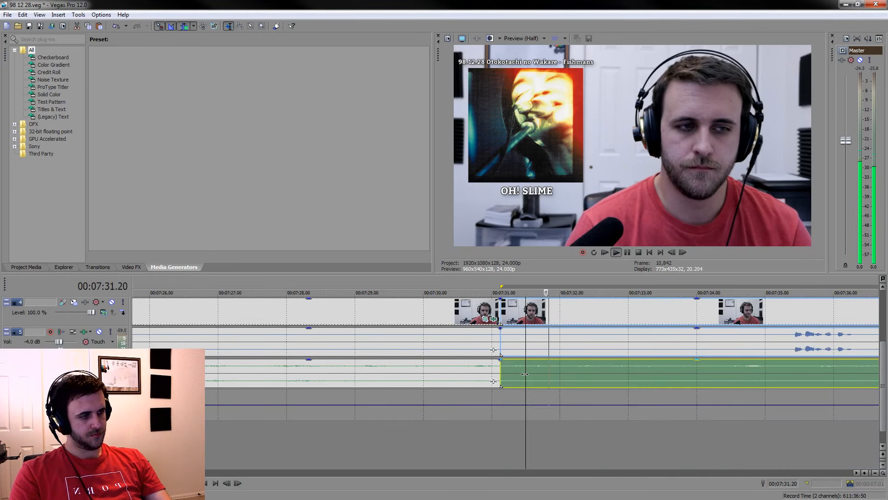
key("s")
left_click(509, 315)
scroll(509, 315, "down", 4)
key("Delete")
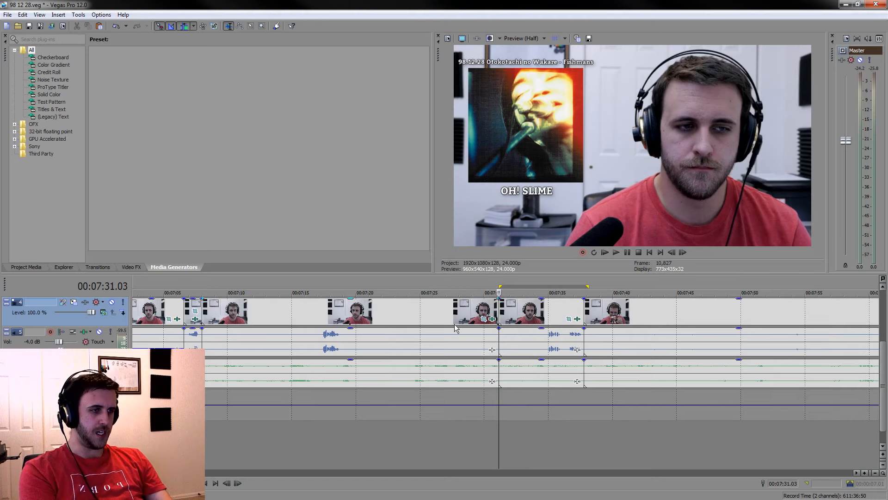
Delete the grouped piece between the 00:07:08.00 and 00:07:31.03 cuts, closing the gap
left_click(449, 319)
key("Delete")
key("Delete")
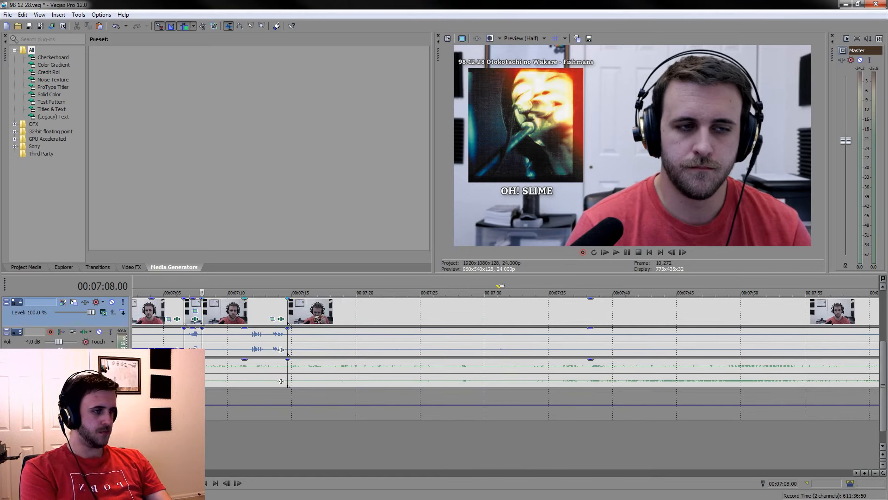
key("ctrl+z")
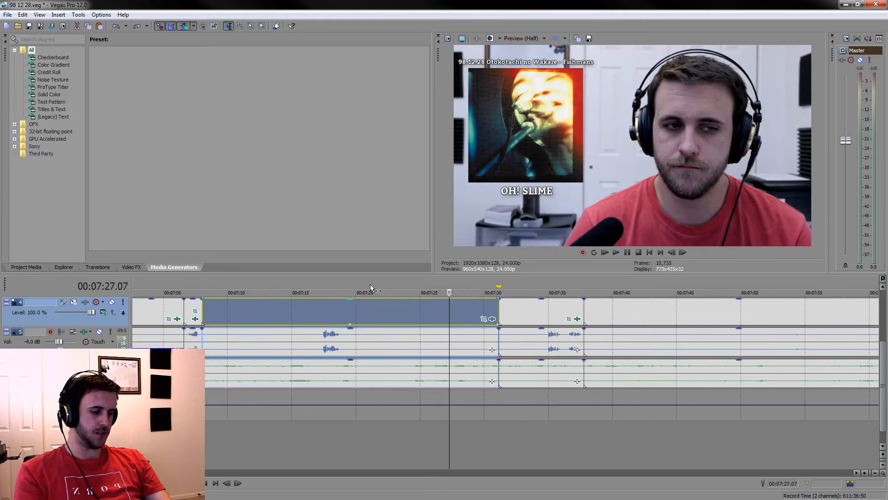
key("Delete")
Split the grouped clips at 00:07:11.15, silence the voice between the 00:07:08.00 cut and this split, and save the project
left_click(249, 340)
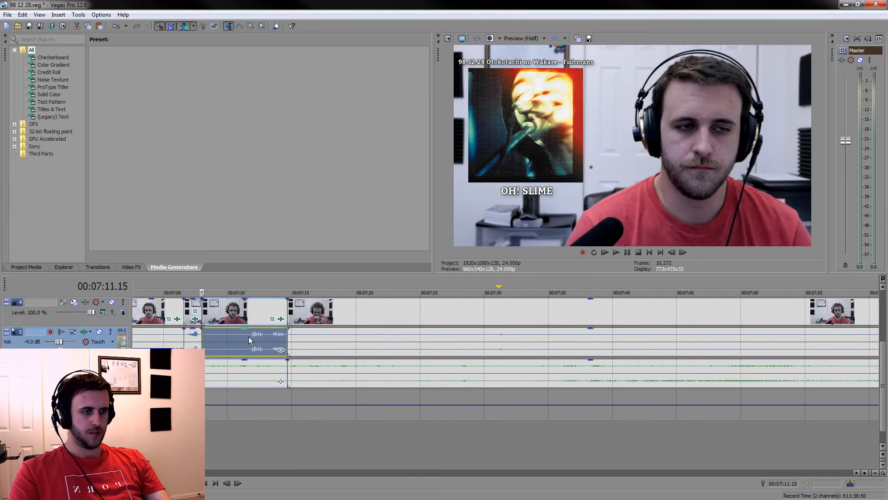
key("s")
left_click(224, 338)
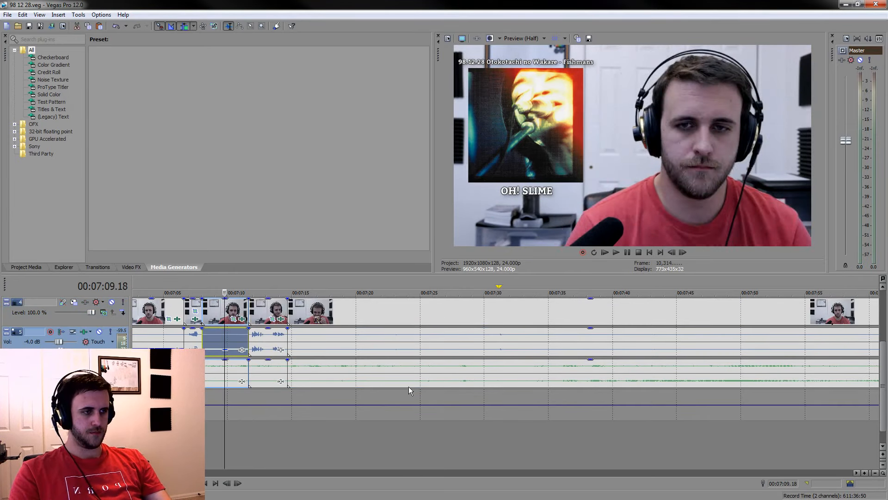
Sample the footage from about 00:07:29 to 00:09:14, including the guitar playing, for the next moment worth keeping
left_click(476, 438)
key("space")
scroll(495, 430, "down", 3)
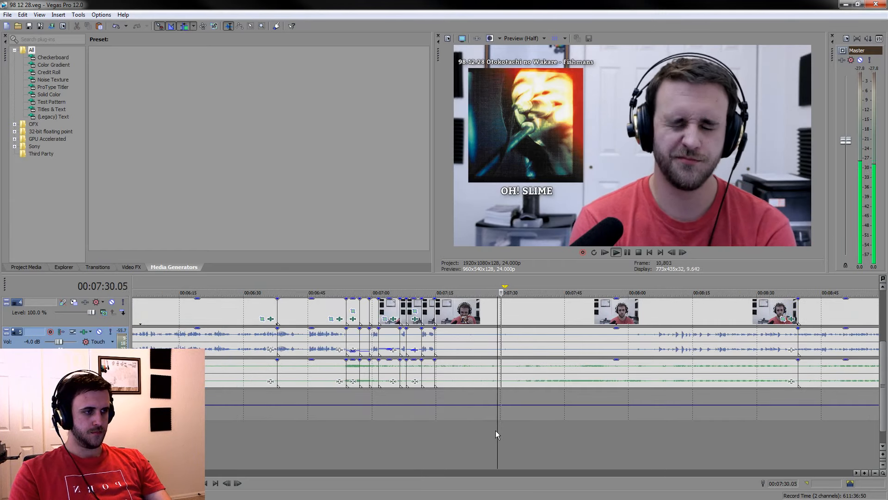
left_click(573, 450)
left_click(657, 453)
left_click(559, 450)
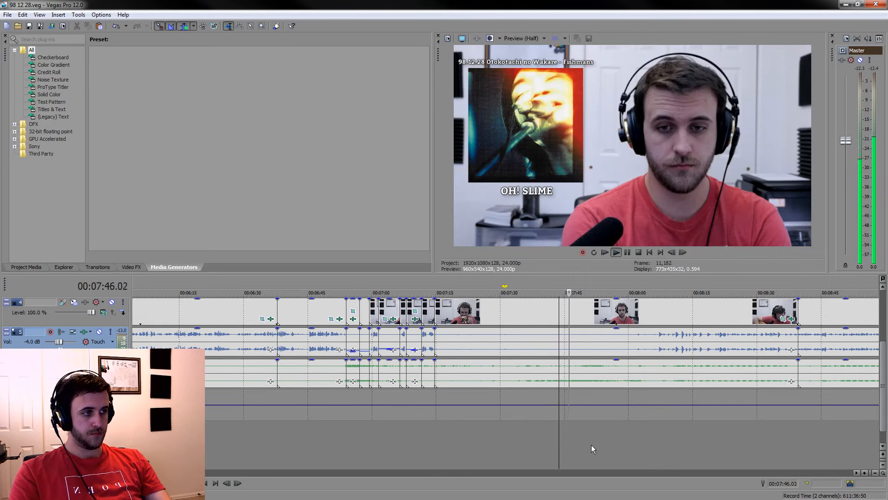
left_click(697, 446)
scroll(696, 446, "down", 2)
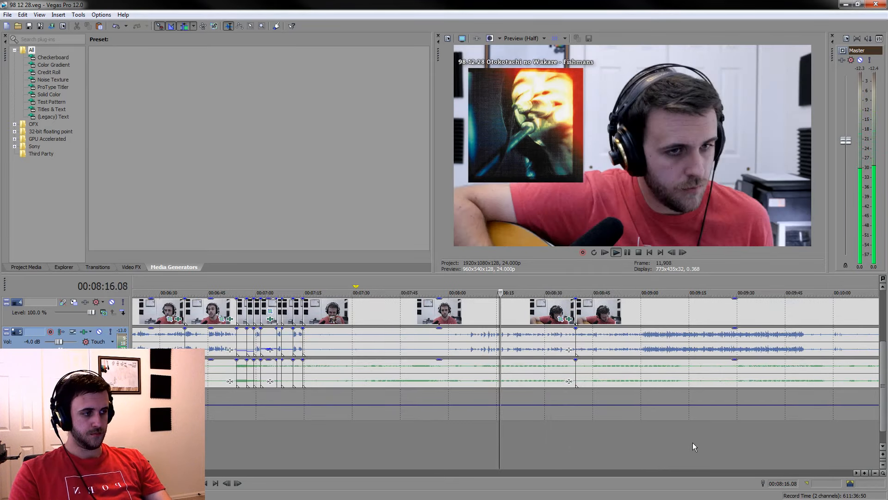
left_click(599, 445)
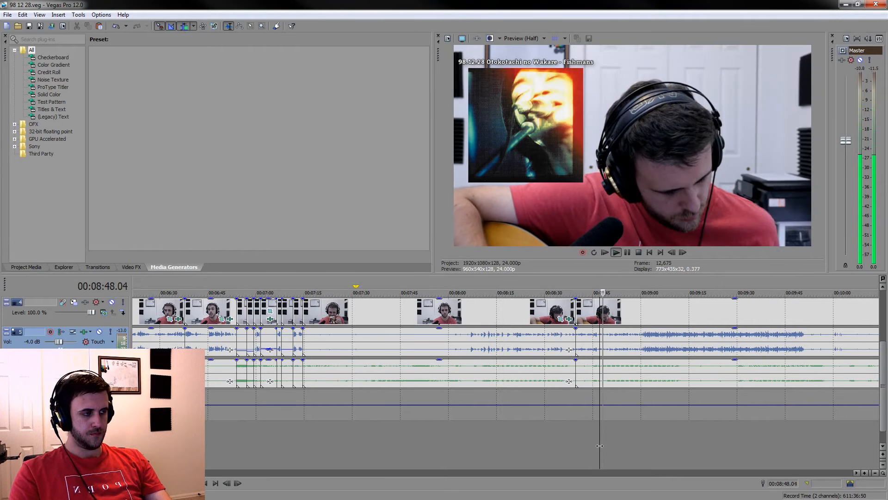
left_click(670, 438)
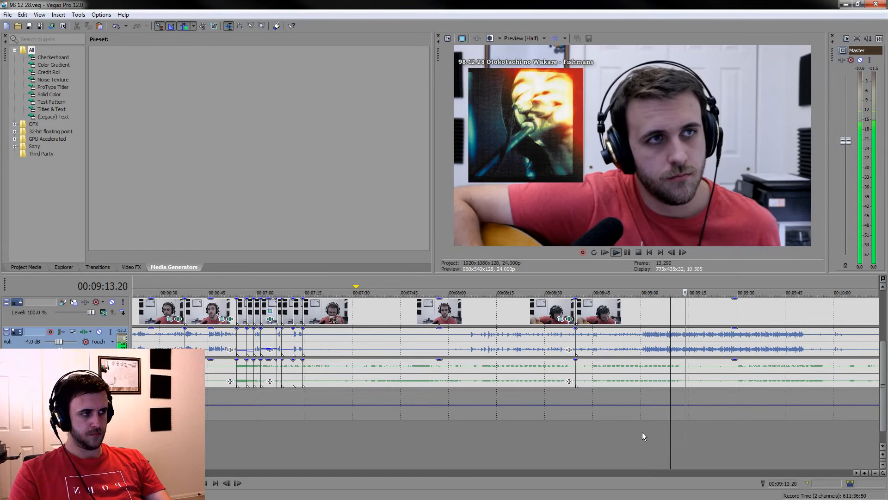
left_click(625, 436)
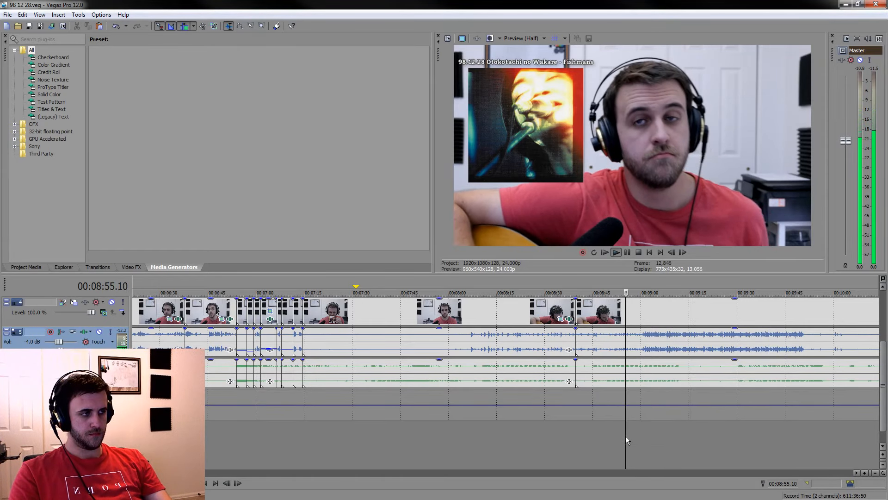
scroll(640, 446, "up", 4)
Split the grouped clips at 00:09:02.16 and 00:09:09.17 in the guitar section, and mark the time range between the splits
left_click(551, 448)
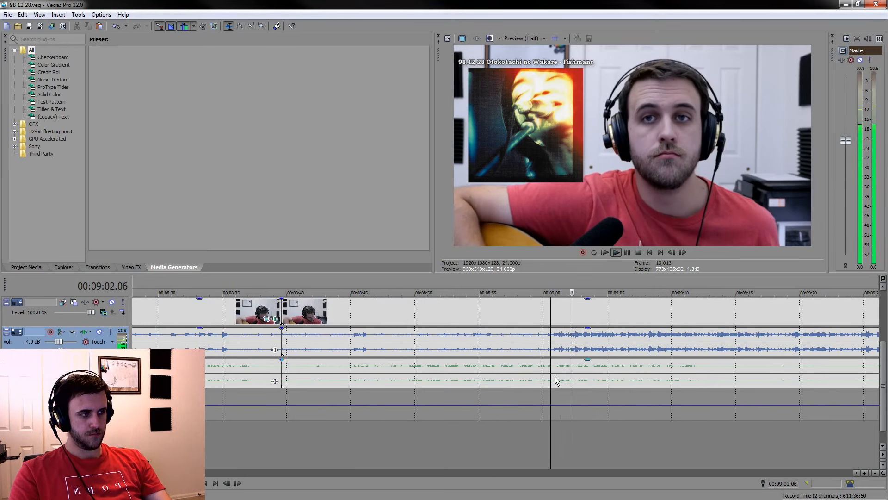
left_click(578, 374)
key("s")
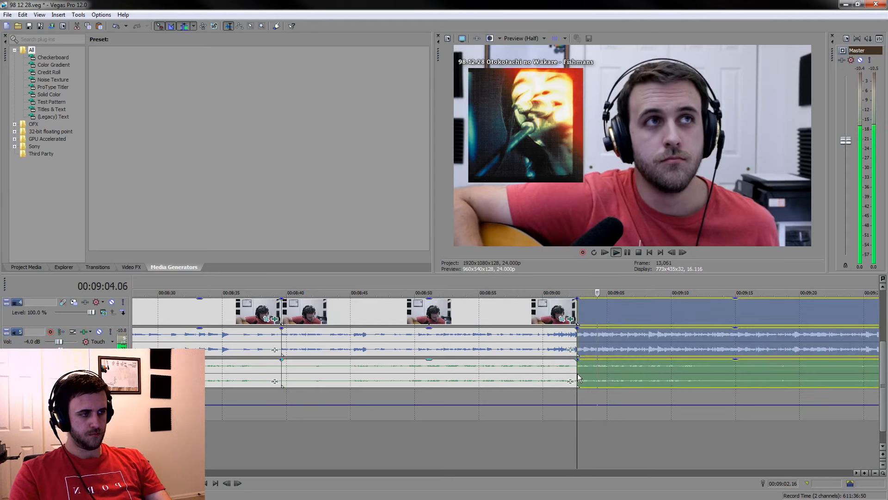
key("space")
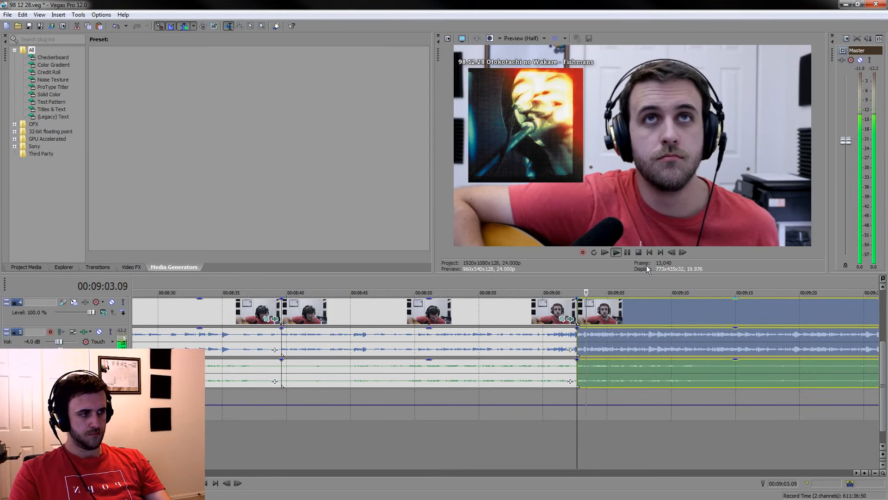
left_click(627, 251)
key("s")
left_click_drag(668, 281, 576, 284)
Split the grouped clips at about 00:09:03.18 and delete the short piece between the 00:09:02.16 cut and this split, closing the gap
scroll(597, 296, "up", 5)
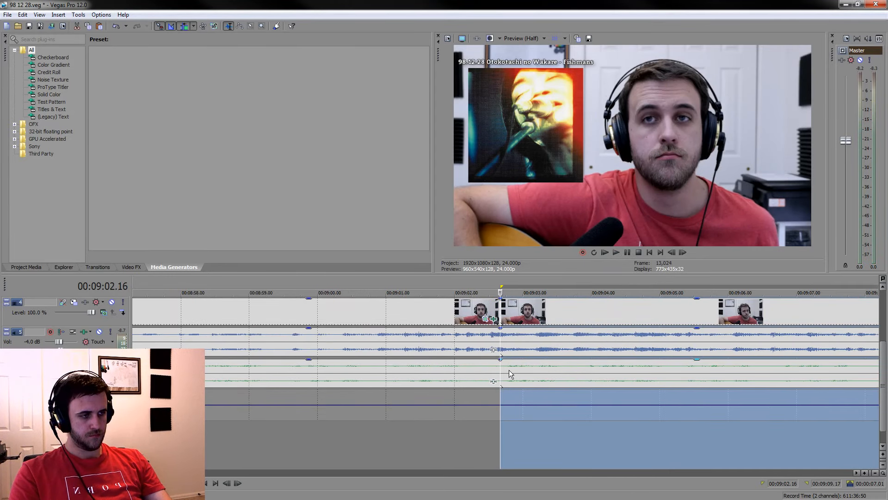
left_click(509, 370)
key("space")
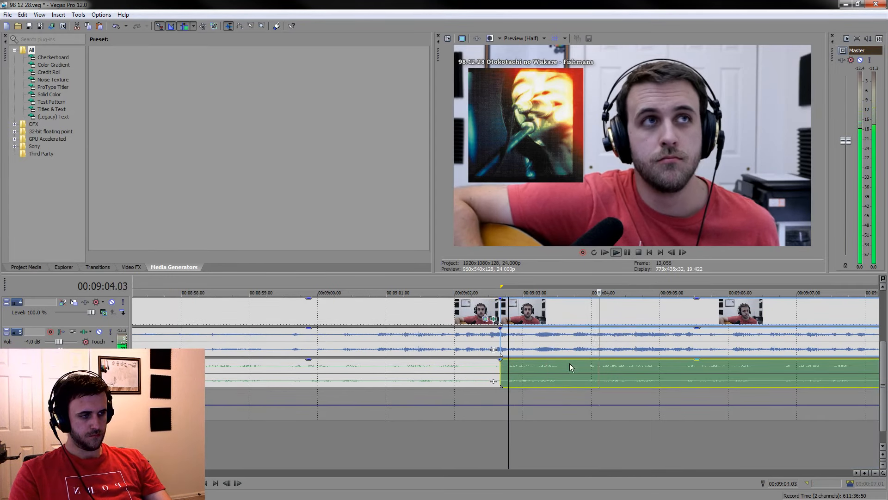
key("space")
left_click(575, 377)
key("s")
key("space")
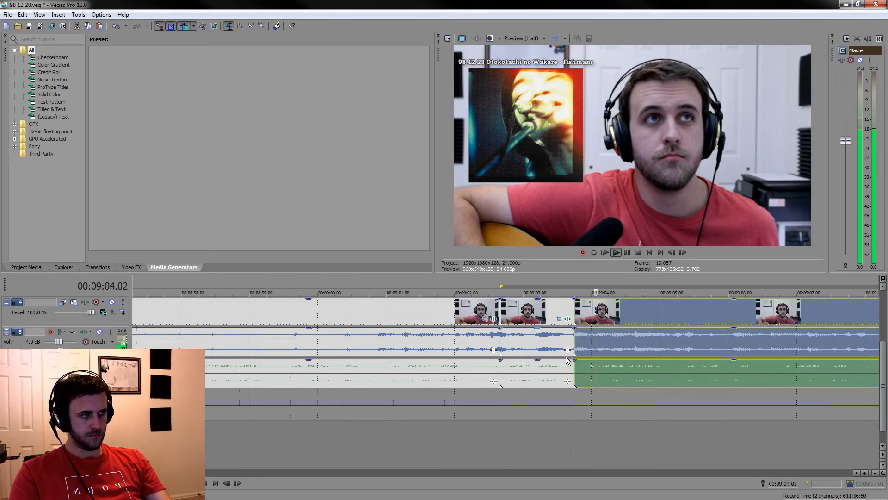
scroll(524, 338, "down", 4)
key("space")
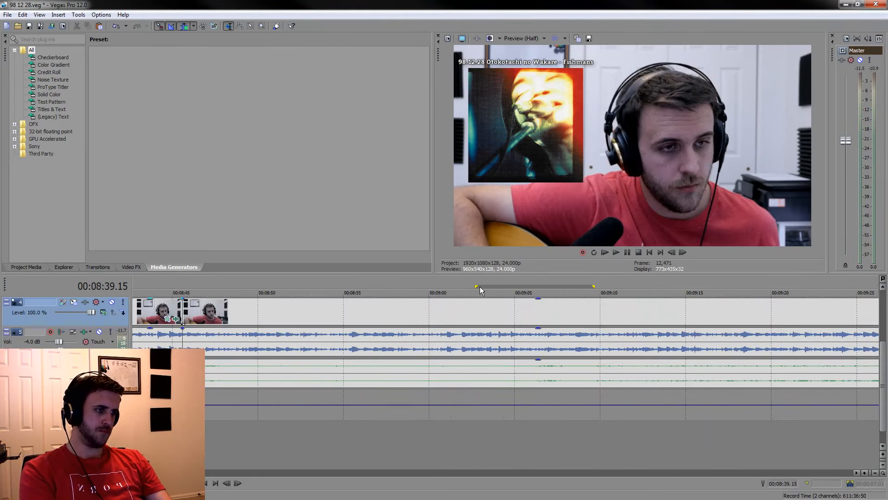
Clear the marked time range and delete the grouped footage from 00:07:14.16 up to the 00:09:02.16 cut, closing the gap
left_click_drag(479, 287, 584, 286)
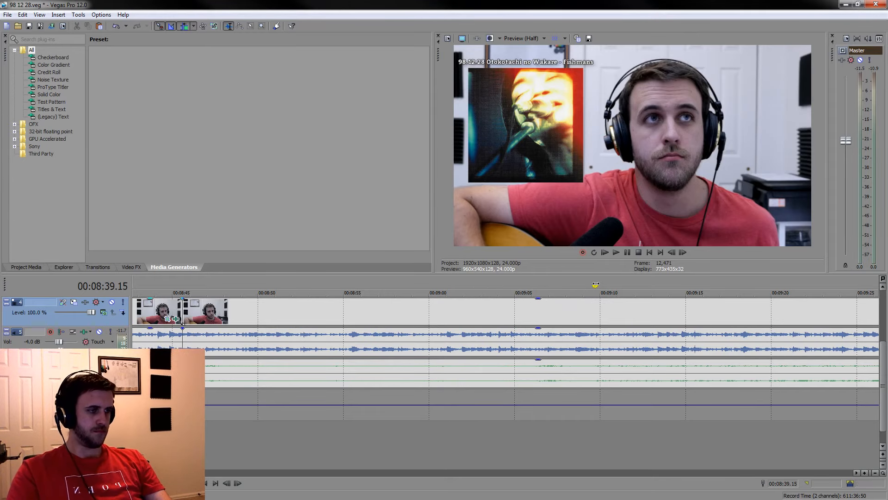
scroll(526, 349, "up", 2)
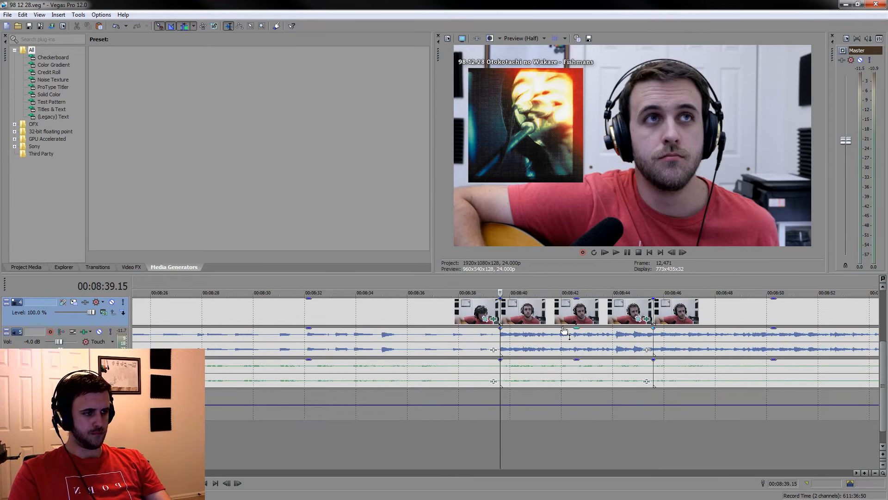
left_click(456, 427)
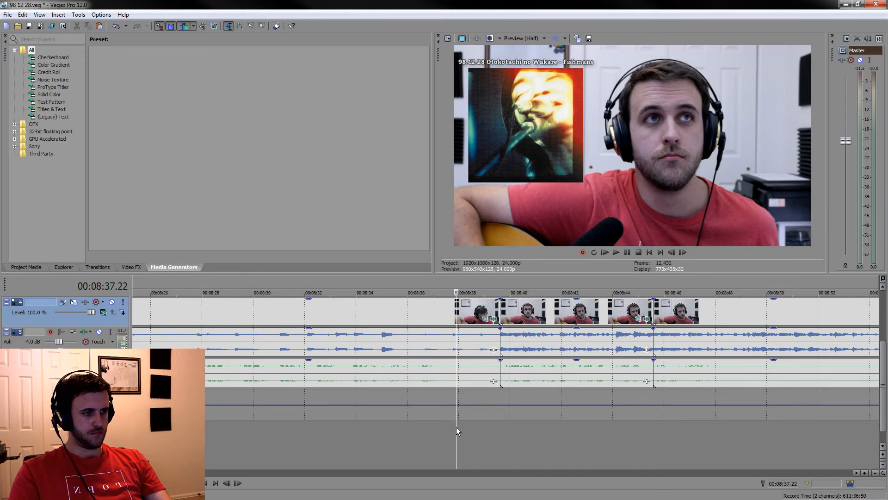
scroll(456, 393, "down", 4)
left_click(431, 316)
key("Delete")
scroll(439, 324, "up", 3)
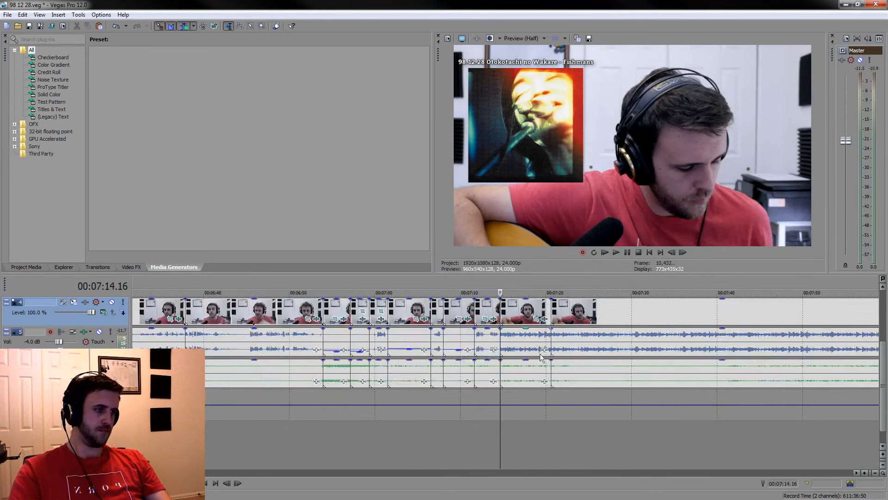
Play across the join at 00:07:14.16 and sample the footage up to about 00:08:40 for the next moment worth keeping
left_click(465, 424)
scroll(466, 422, "up", 1)
key("space")
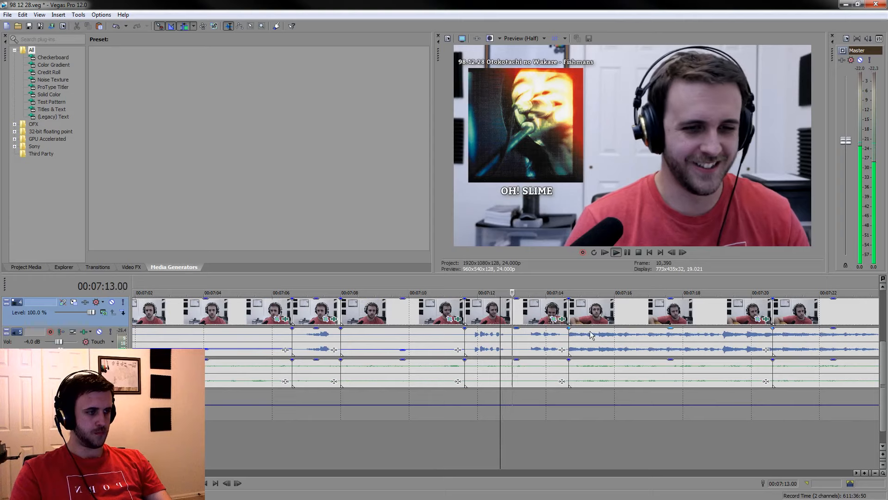
left_click(590, 331)
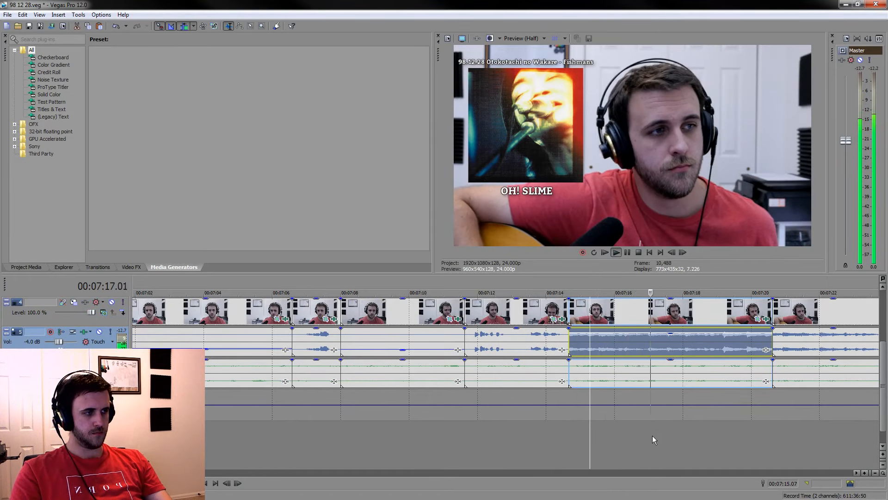
scroll(663, 446, "down", 3)
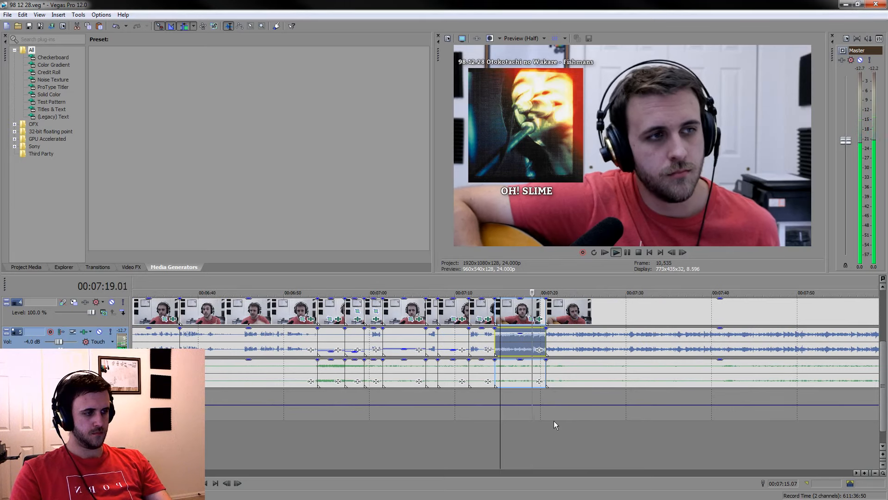
left_click(699, 446)
scroll(729, 443, "down", 2)
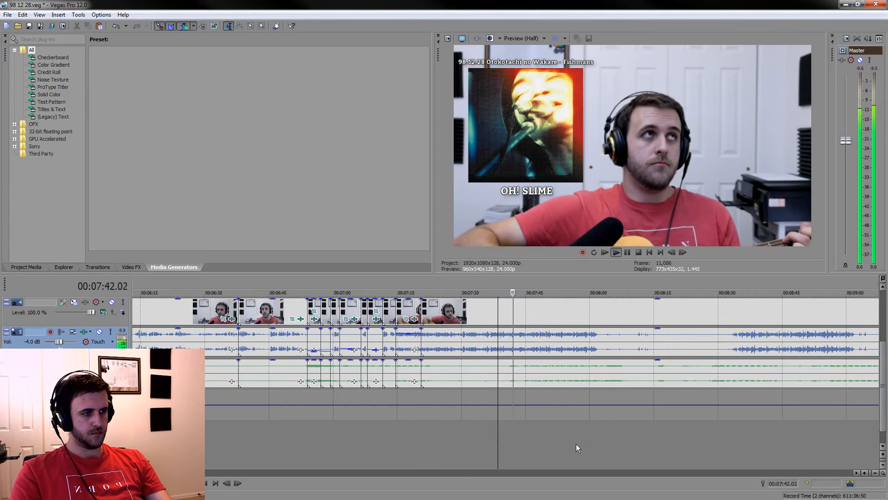
left_click(589, 446)
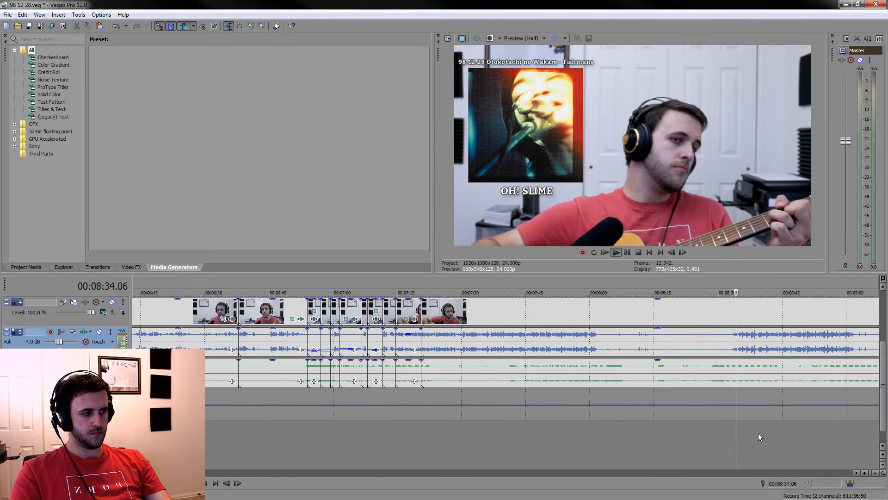
scroll(747, 426, "down", 1)
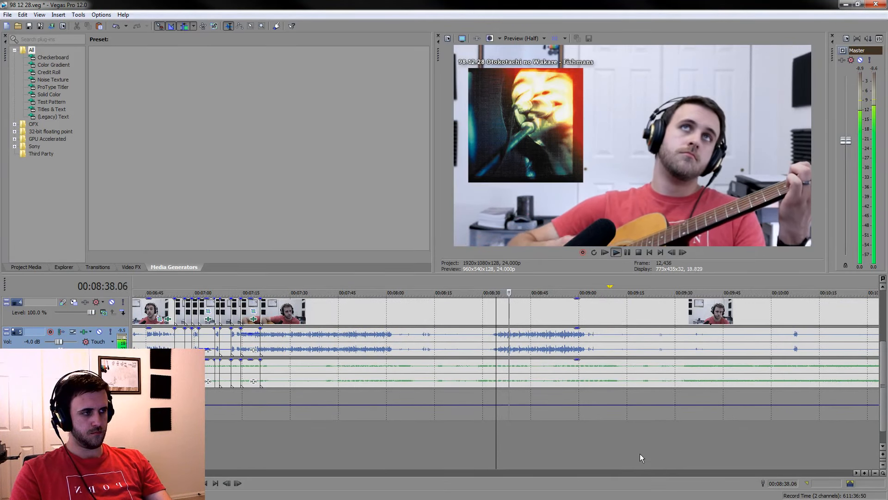
scroll(505, 428, "up", 5)
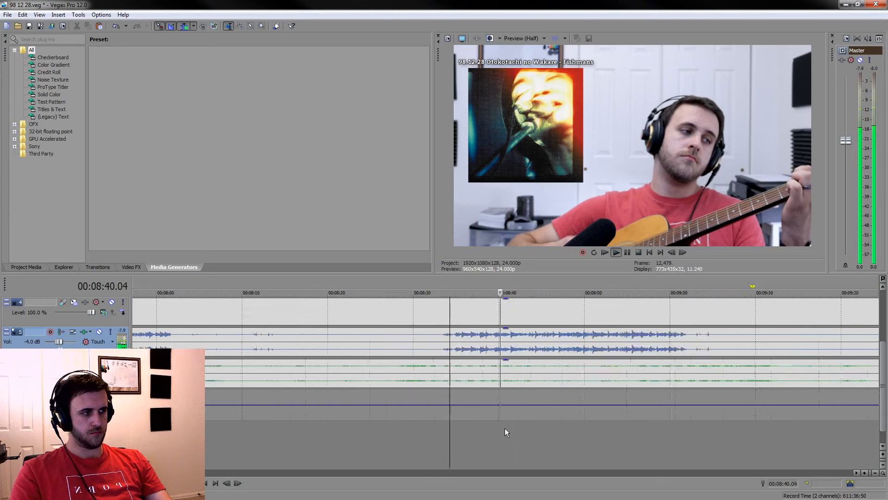
Split the grouped clips at 00:08:37.16 and 00:08:43.04 in the guitar-playing section
left_click(453, 445)
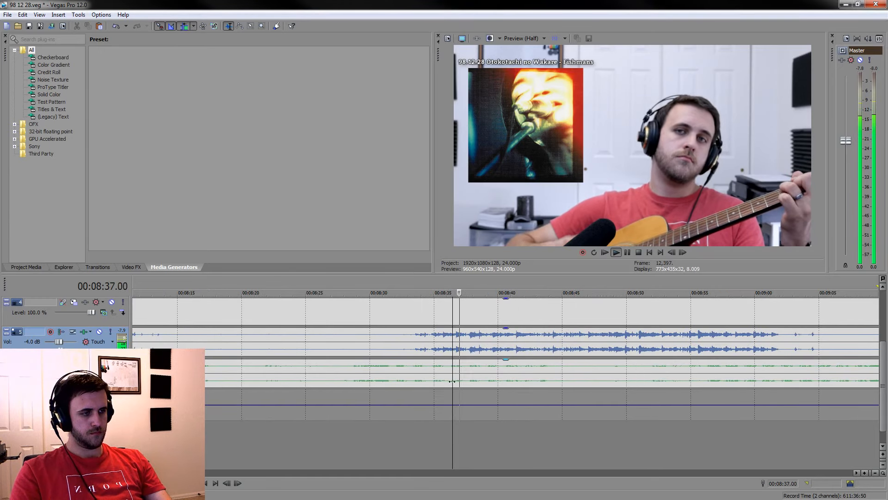
left_click(426, 432)
scroll(436, 416, "up", 3)
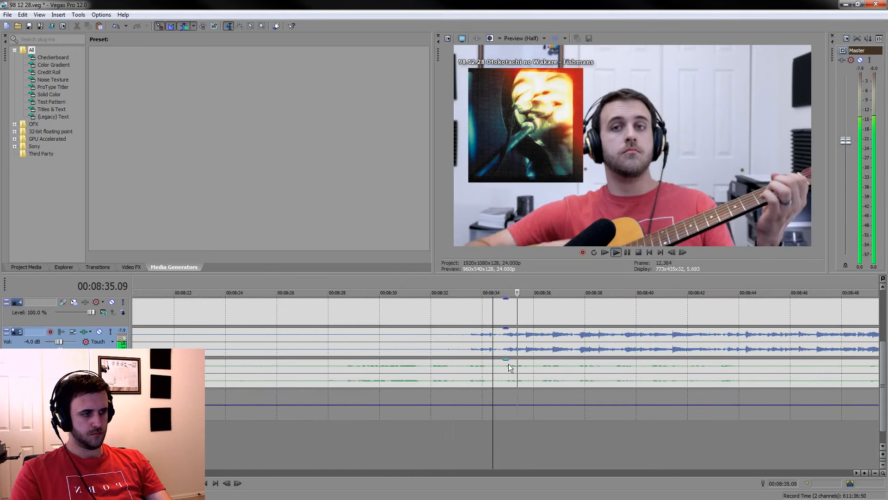
left_click(576, 371)
key("s")
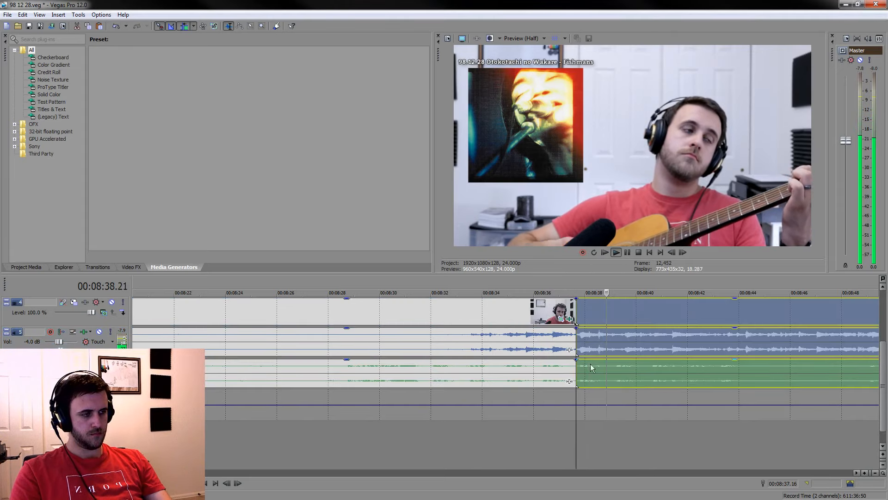
left_click(627, 253)
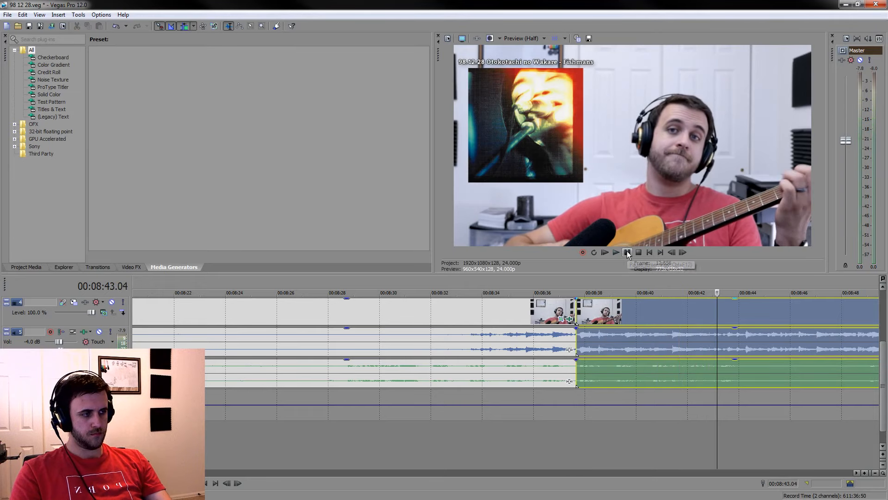
key("s")
mouse_move(715, 285)
left_mouse_down()
mouse_move(576, 286)
mouse_move(713, 288)
mouse_move(683, 287)
left_mouse_up()
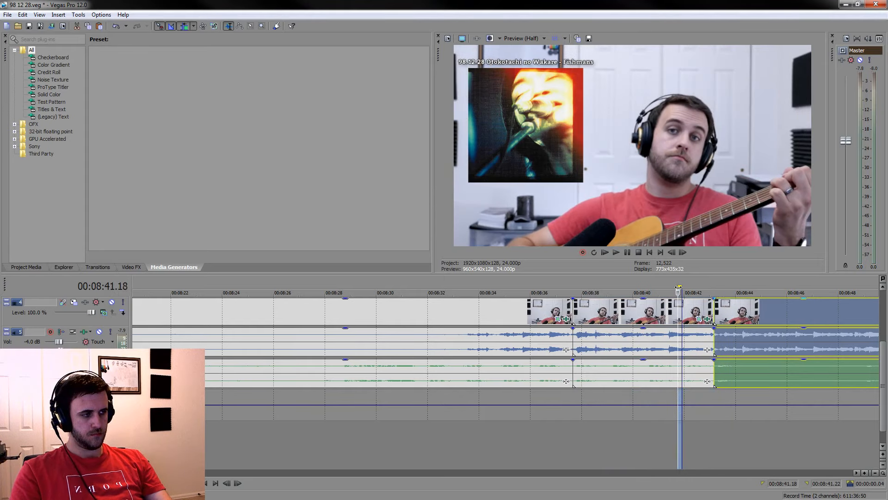
Delete the grouped piece between the 00:07:20.15 cut and the 00:08:37.16 split, closing the gap, and lower the kept guitar piece's voice gain
left_click(517, 309)
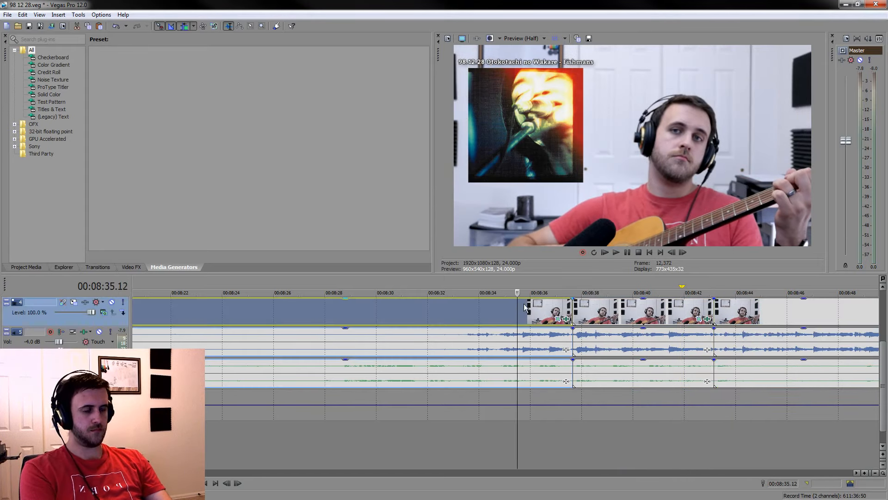
key("Delete")
scroll(643, 384, "up", 1)
left_click_drag(618, 330, 620, 343)
left_click(418, 426)
key("space")
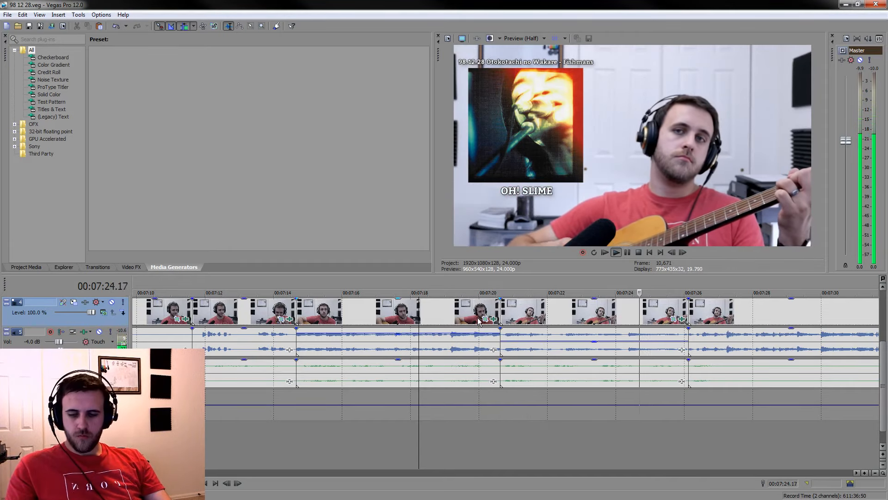
Split the grouped clips at 00:07:51.01 and about 00:07:56.20 around the next listening moment after the guitar section
scroll(659, 367, "down", 5)
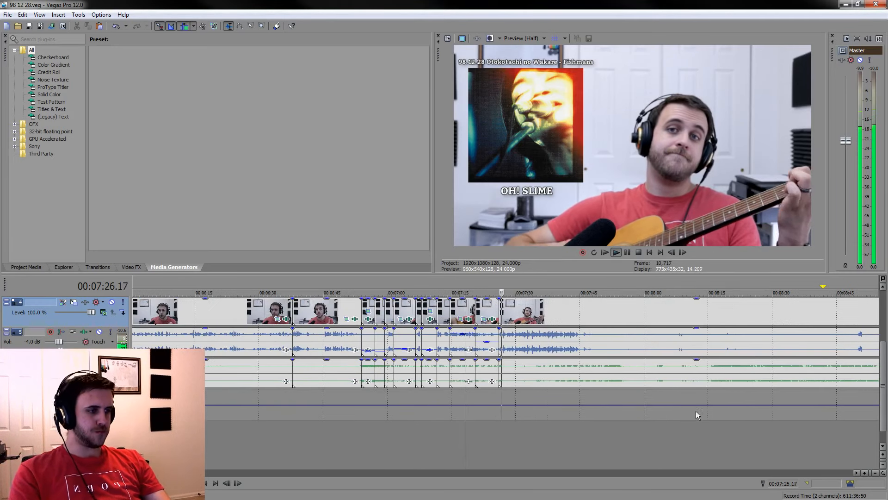
left_click(612, 447)
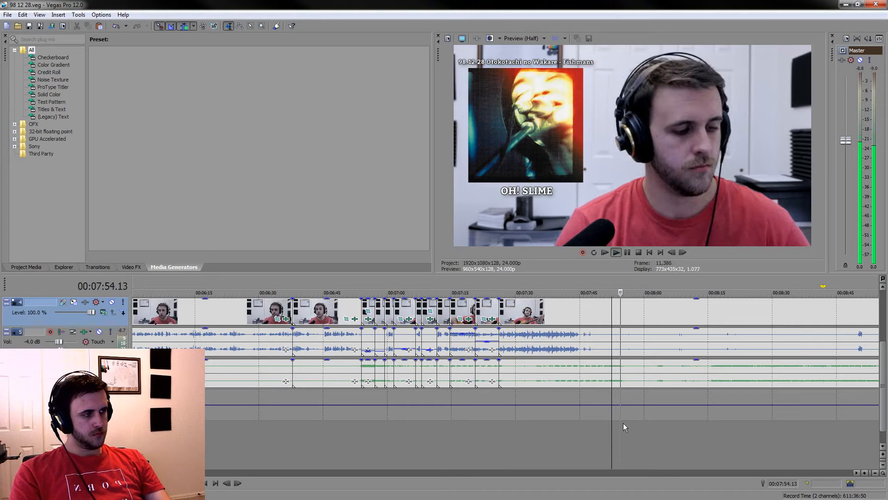
scroll(646, 431, "up", 4)
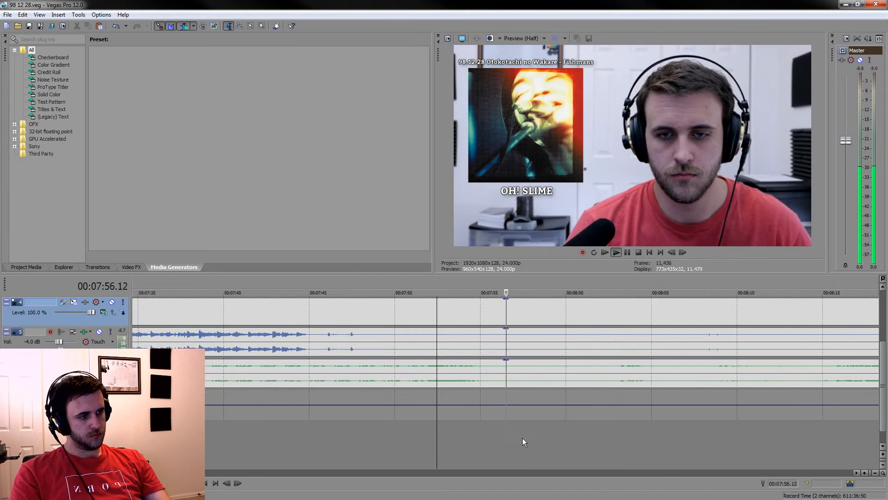
left_click(413, 431)
key("s")
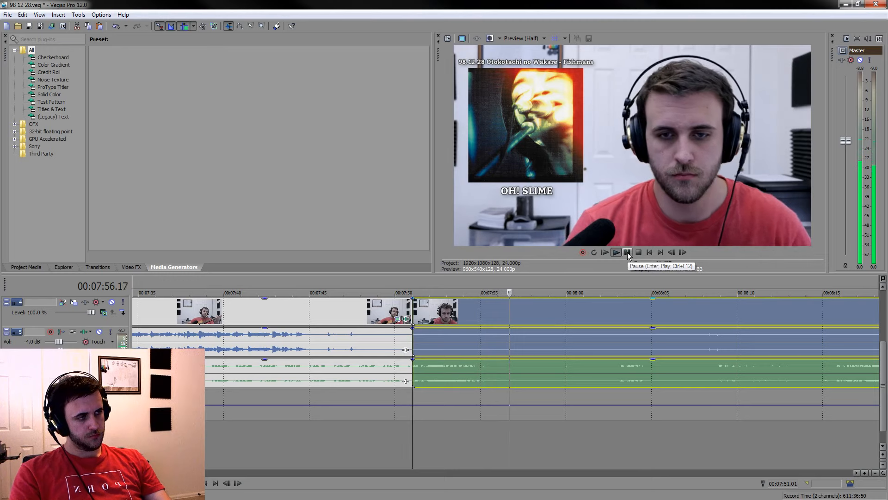
left_click(627, 253)
key("s")
mouse_move(508, 286)
left_mouse_down()
mouse_move(411, 286)
mouse_move(504, 287)
left_mouse_up()
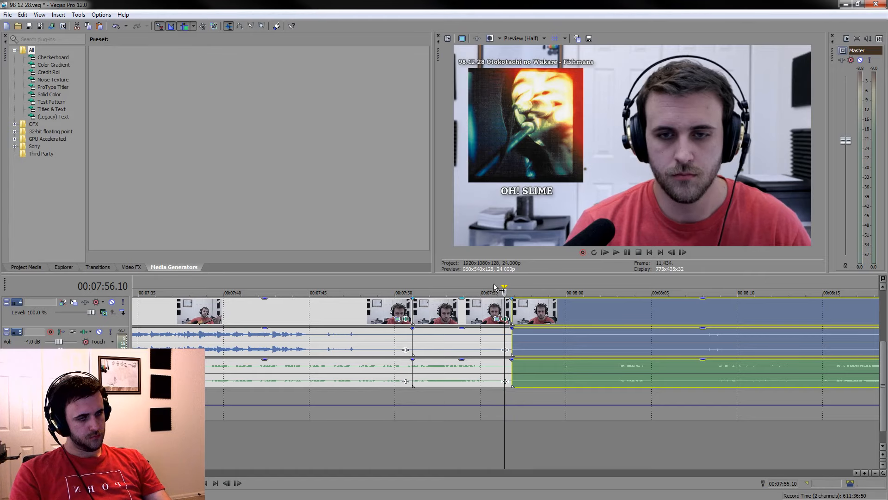
Delete the grouped piece between the 00:07:26.03 cut and the 00:07:51.01 split, closing the gap, and lower the kept piece's voice gain to about -9.6 dB
left_click(260, 313)
key("Delete")
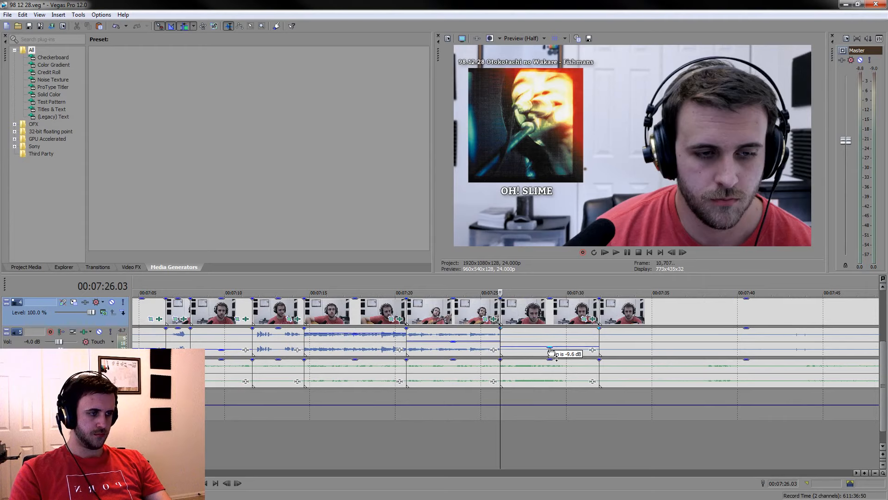
key("space")
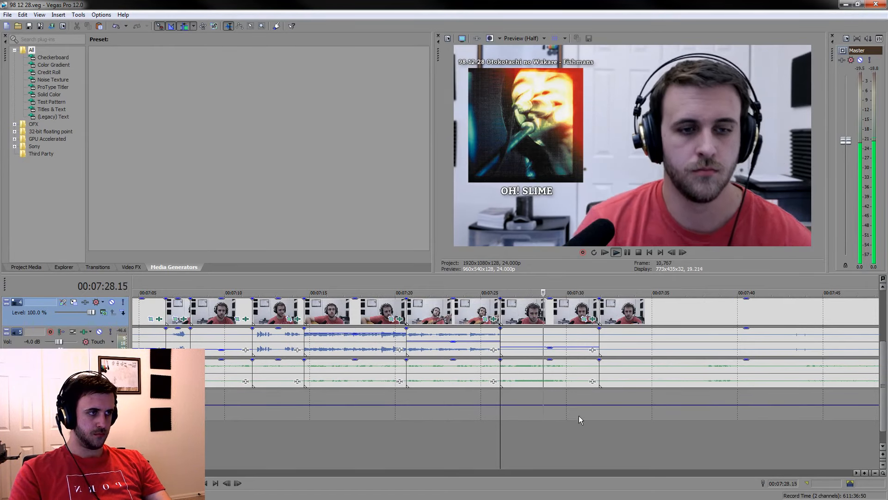
Find the next reaction to keep and split the grouped clips at 00:07:50.20 and 00:07:57.19 around it
scroll(579, 415, "down", 1)
scroll(582, 416, "down", 4)
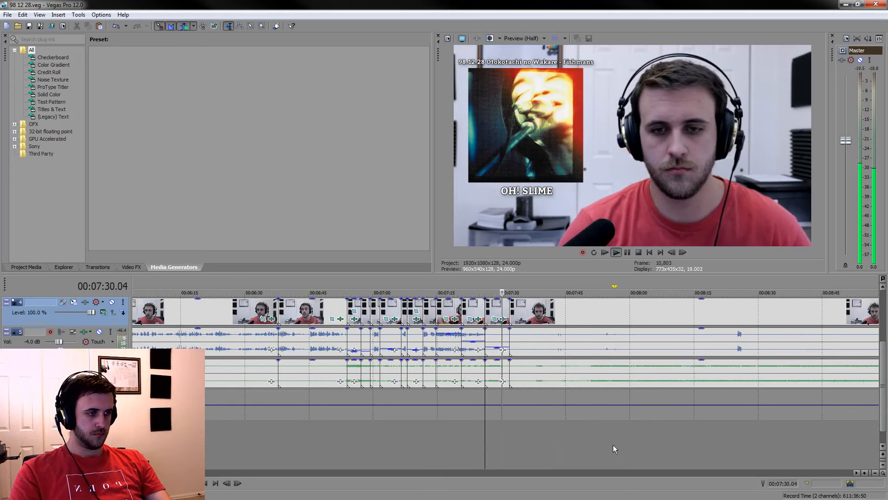
left_click(587, 441)
scroll(601, 441, "down", 1)
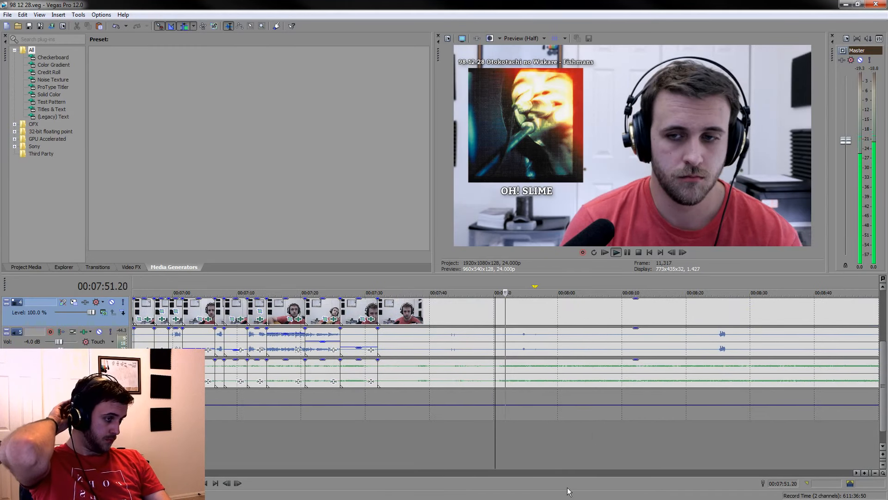
scroll(521, 360, "up", 4)
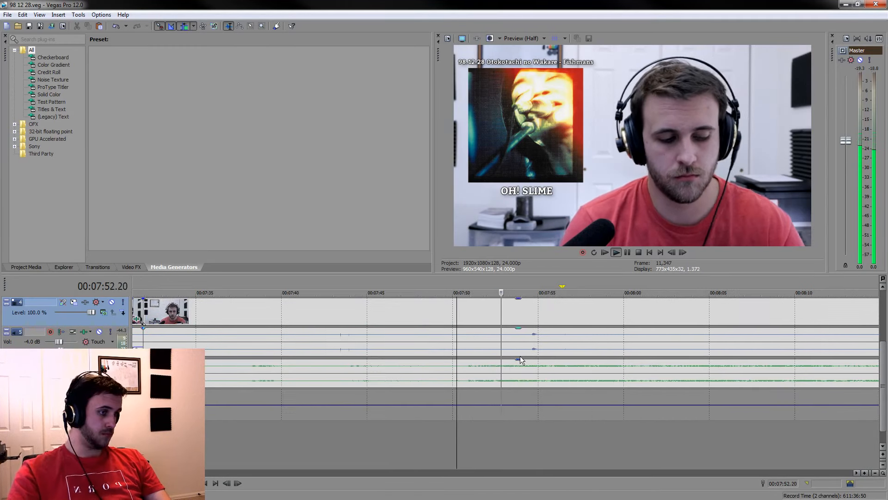
left_click(467, 369)
key("s")
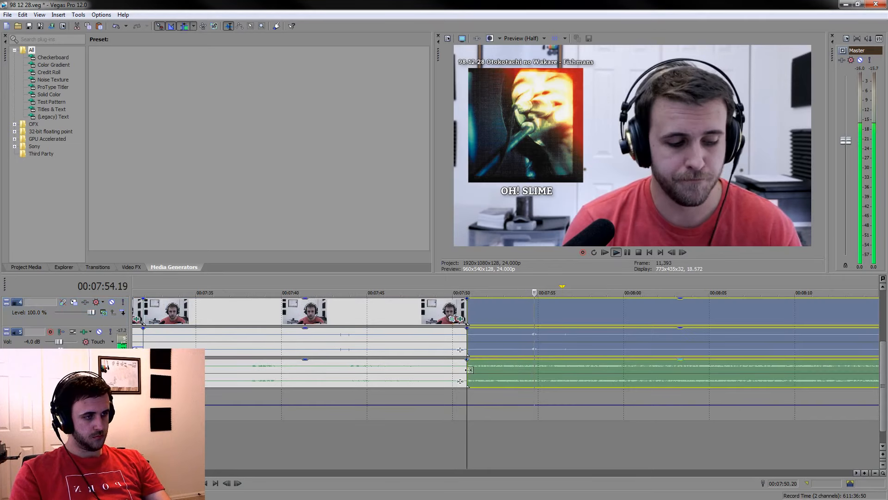
left_click(626, 252)
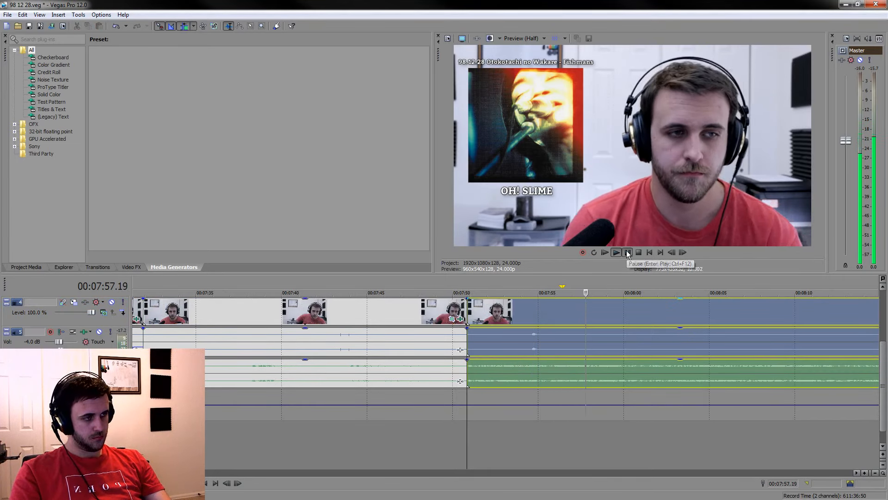
key("s")
mouse_move(586, 287)
left_mouse_down()
mouse_move(465, 282)
mouse_move(587, 283)
left_mouse_up()
key("space")
key("space")
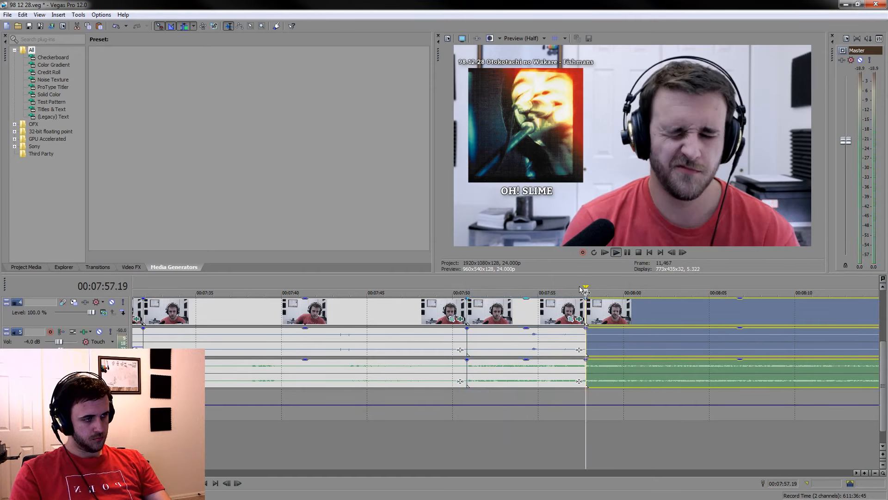
Delete the grouped piece between the 00:07:31.22 cut and the 00:07:50.20 split, closing the gap
left_click(416, 313)
key("Delete")
scroll(500, 350, "up", 1)
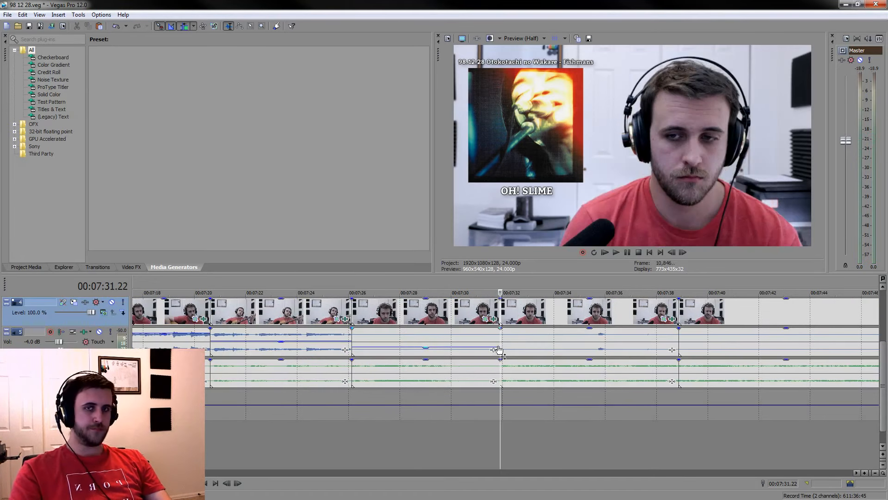
Split the kept piece at about 00:07:35 and 00:07:36 around its voice sound, lowering the voice gain before it to about -11.6 dB and also after it
left_click(592, 342)
key("s")
left_click(561, 331)
left_click_drag(560, 346, 563, 352)
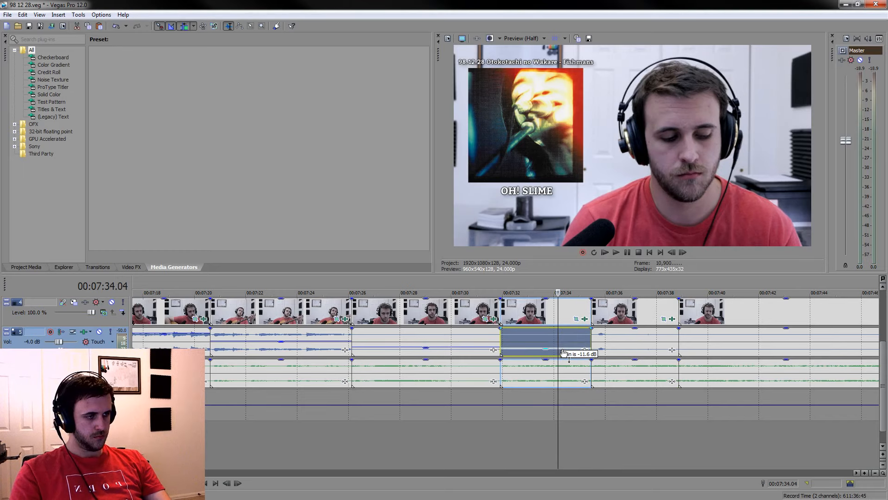
left_click(611, 343)
key("s")
left_click(641, 330)
left_click_drag(641, 330, 643, 352)
Play through the following listening section, from about 00:07:55 to 00:08:25, to find the next reaction worth keeping
scroll(676, 470, "down", 5)
left_click(576, 440)
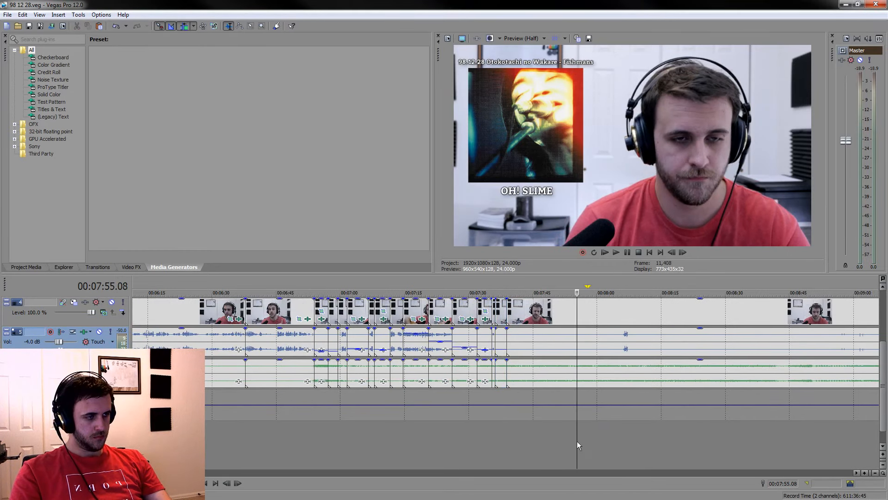
key("space")
scroll(611, 407, "up", 2)
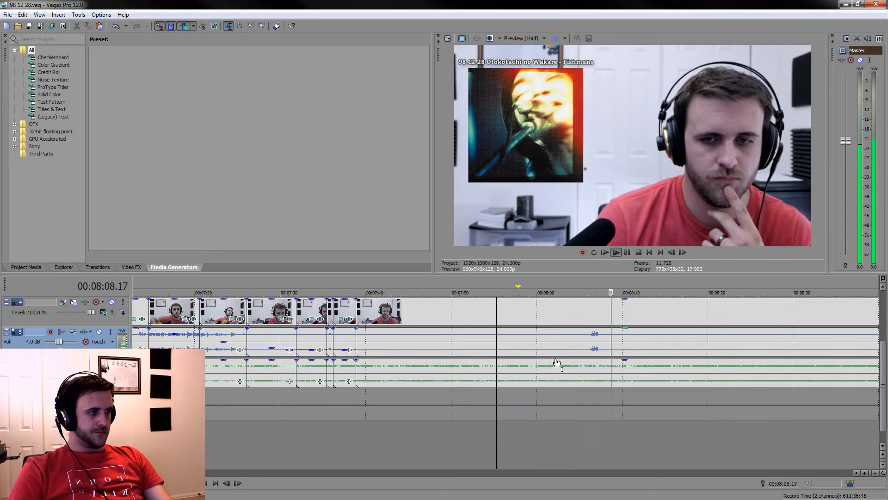
left_click(582, 374)
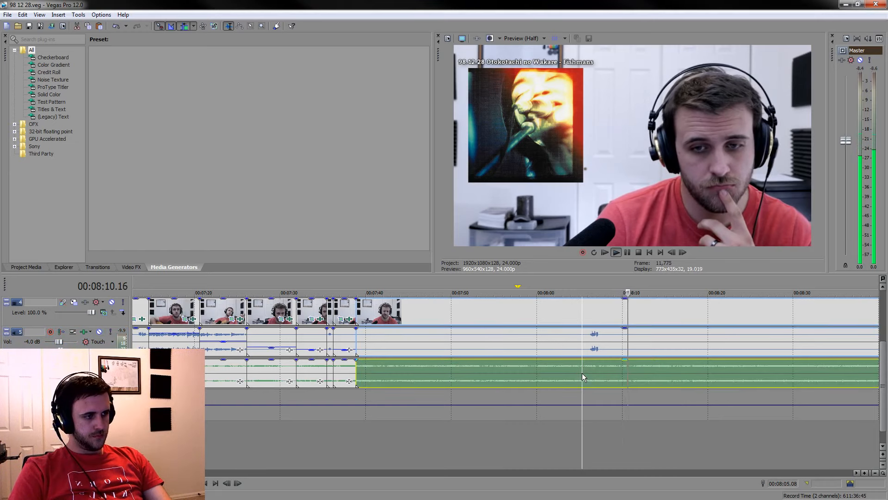
scroll(621, 391, "down", 3)
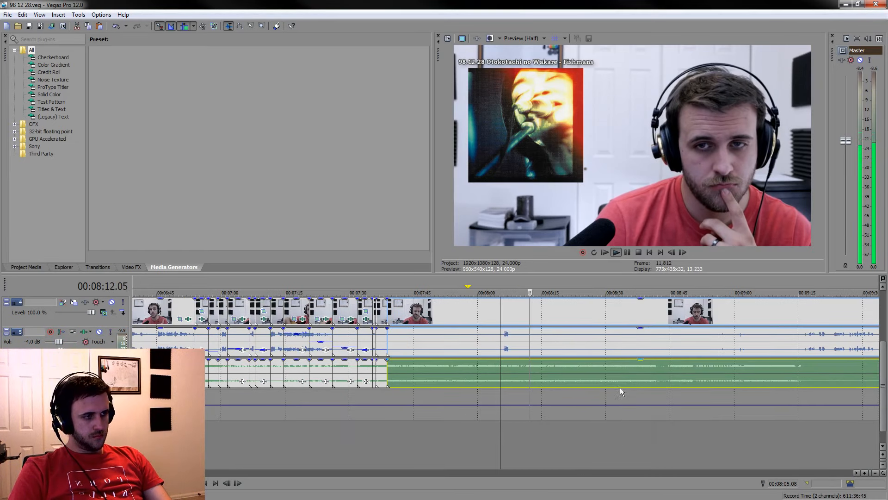
left_click(548, 440)
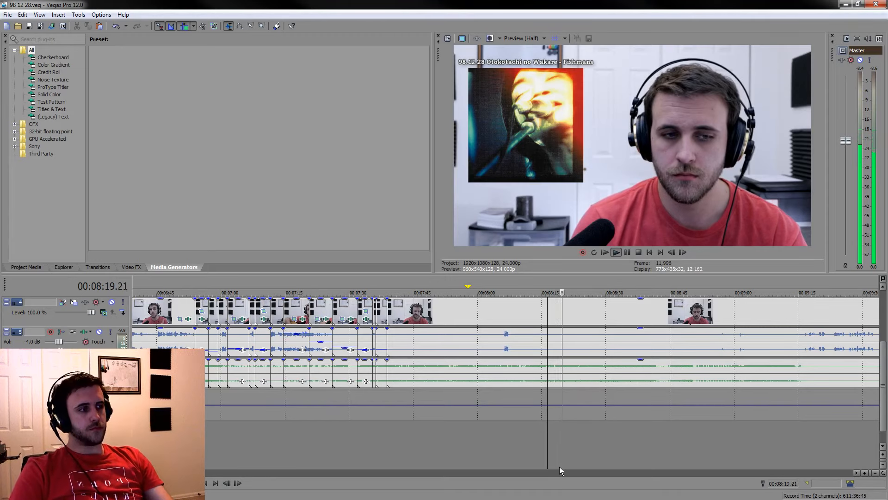
scroll(493, 425, "up", 5)
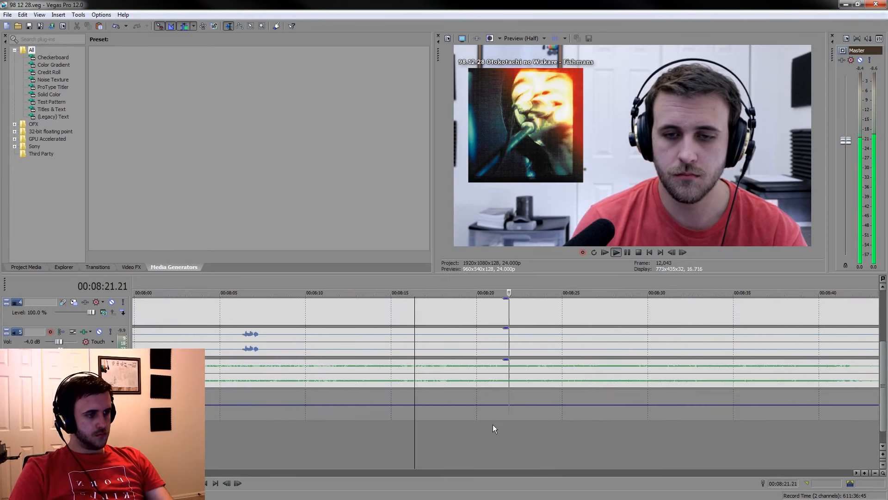
scroll(433, 423, "up", 2)
left_click(433, 424)
left_click(628, 446)
left_click(529, 421)
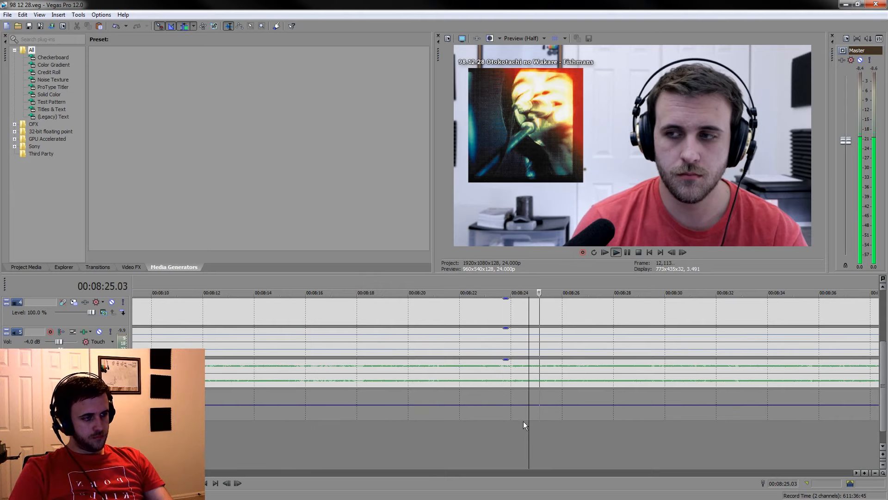
Split the grouped clips at 00:08:24.03 and about 00:08:29.15 around the reaction to keep
left_click(515, 373)
key("s")
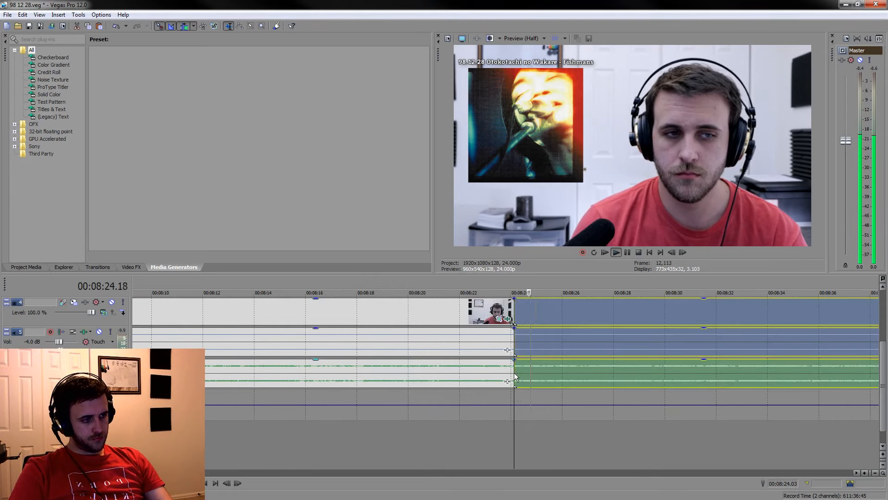
left_click(626, 252)
key("s")
left_click_drag(657, 285, 626, 287)
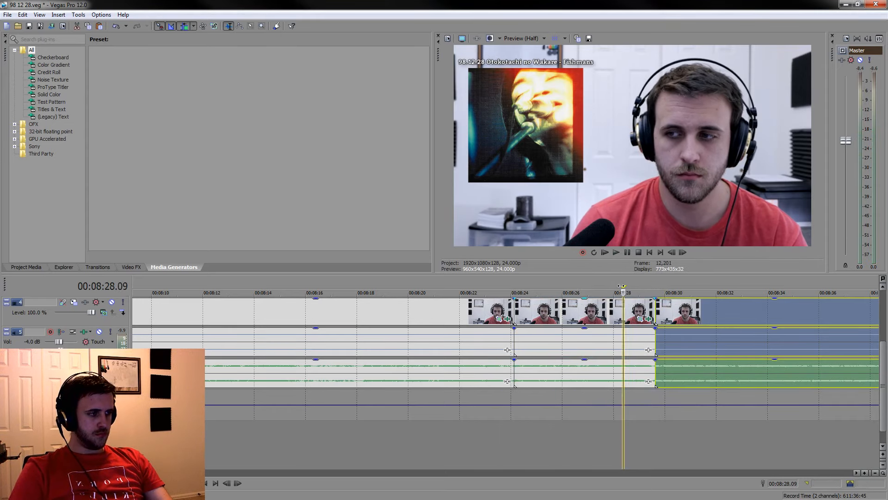
Delete the grouped piece between the 00:07:38.21 cut and the 00:08:24.03 split, closing the gap, and lower the kept piece's voice gain
left_click(463, 312)
key("Delete")
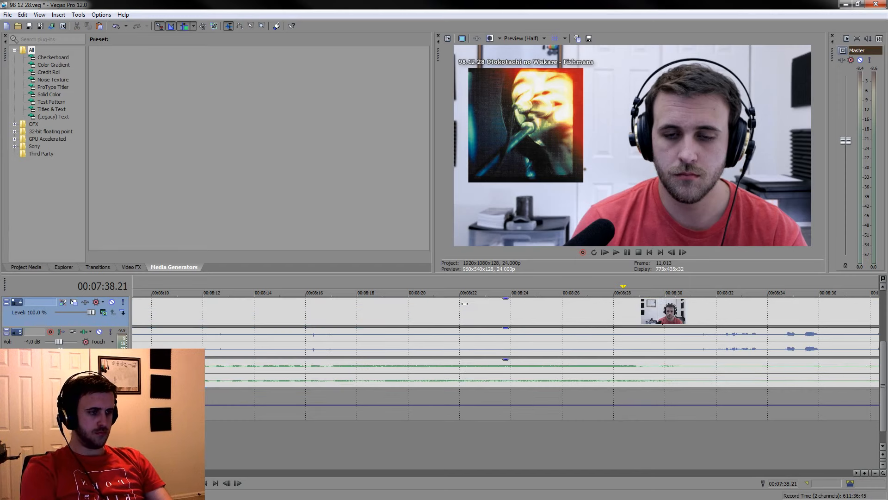
left_click_drag(565, 329, 555, 353)
Find the next reaction and cut out the grouped listening stretch from 00:07:44.09 to 00:08:02.05, closing the gap
scroll(596, 395, "down", 3)
left_click(576, 458)
key("space")
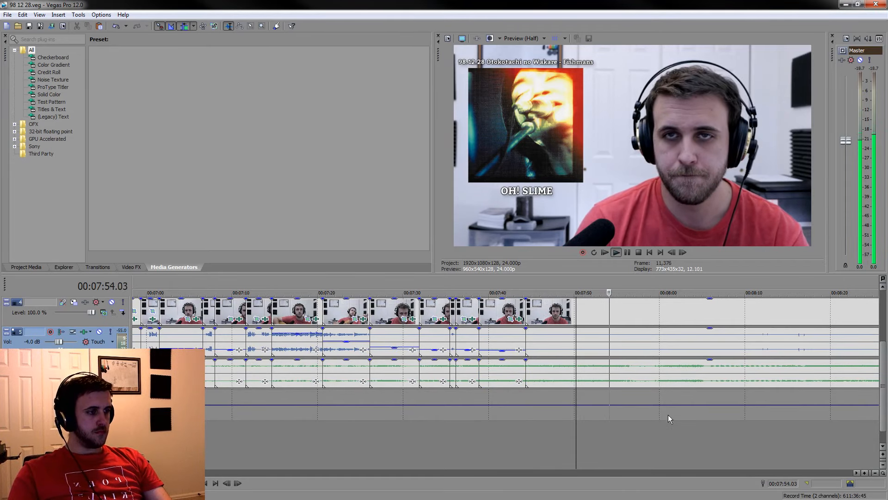
left_click(650, 382)
scroll(651, 382, "up", 3)
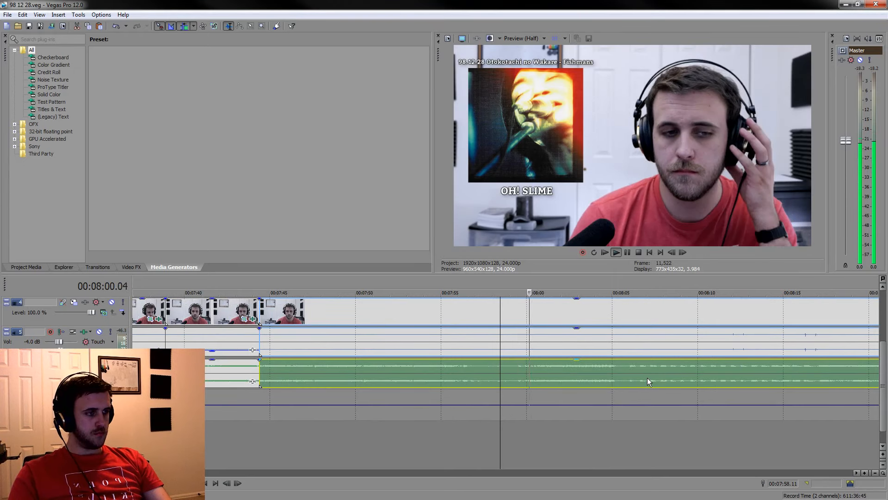
left_click(533, 377)
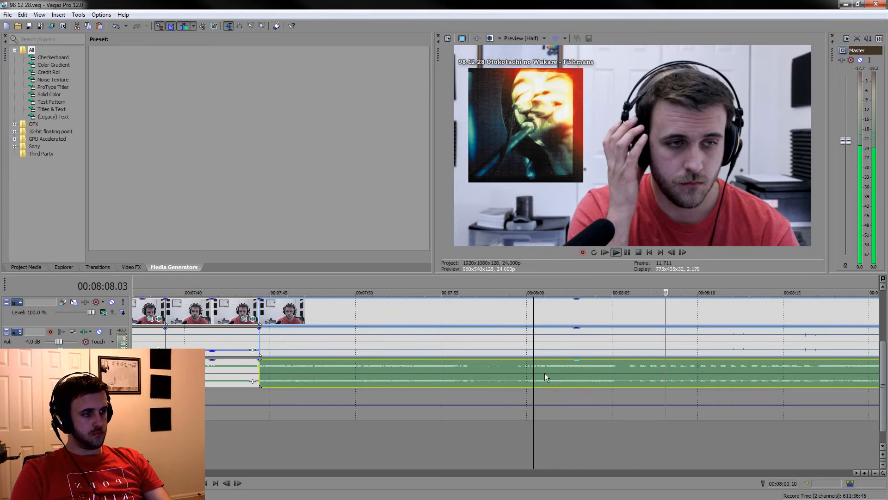
left_click(565, 371)
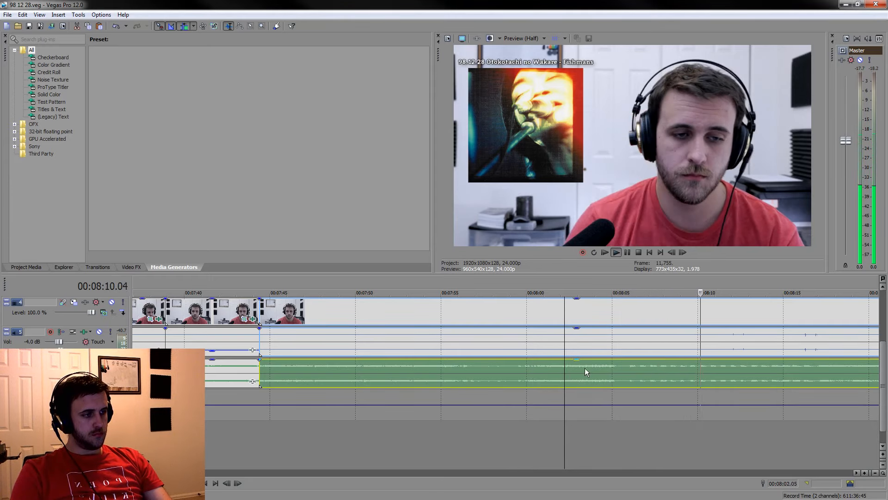
key("space")
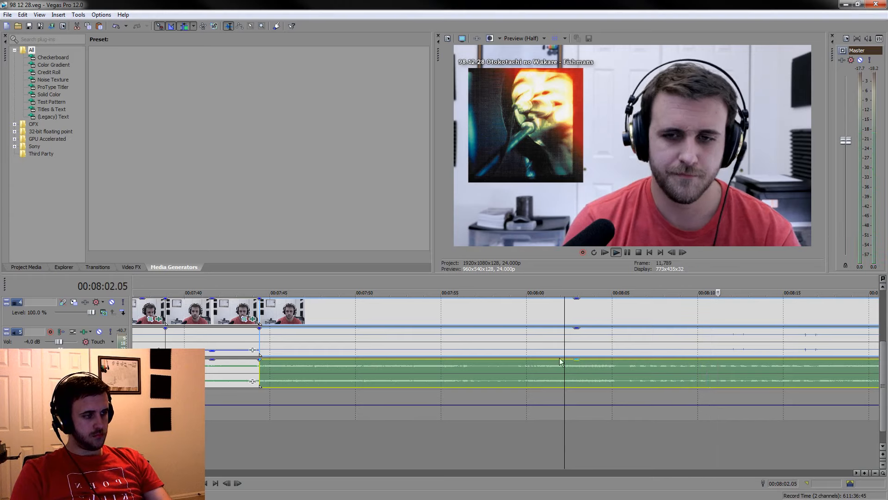
key("s")
left_click(507, 314)
key("Delete")
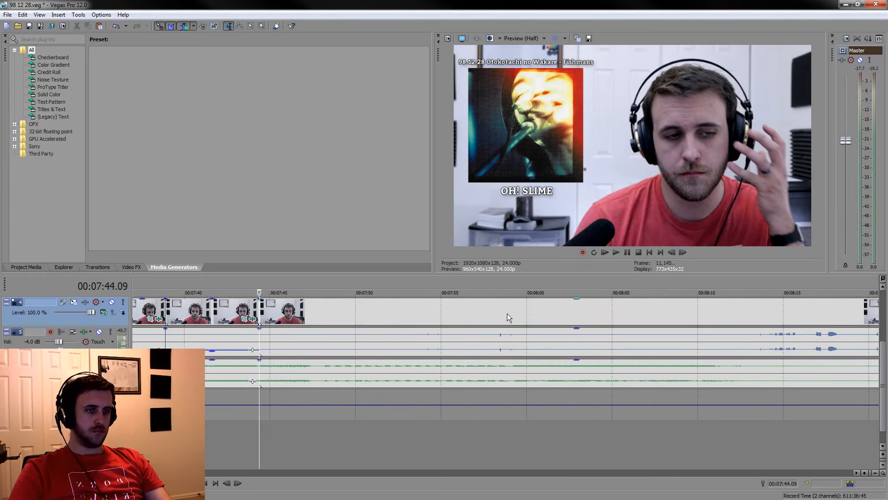
Review the reaction starting at 00:07:44.09 and split the grouped clips at 00:07:50.09 where it ends
key("space")
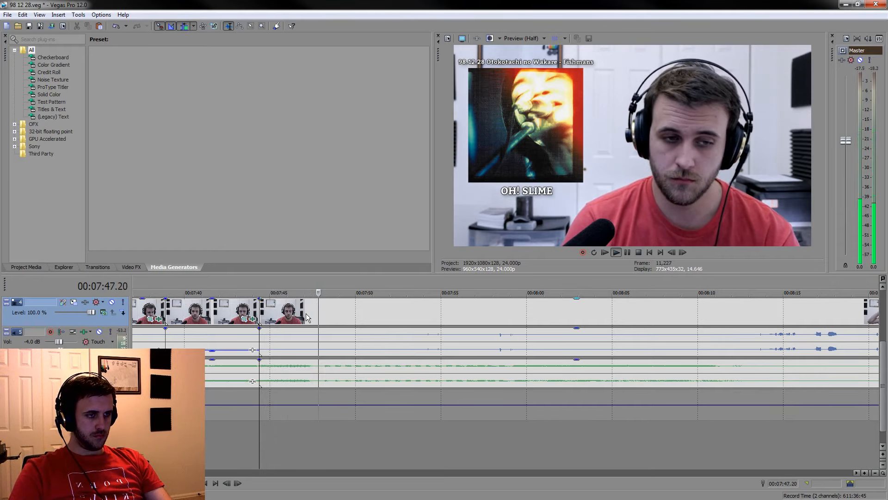
key("s")
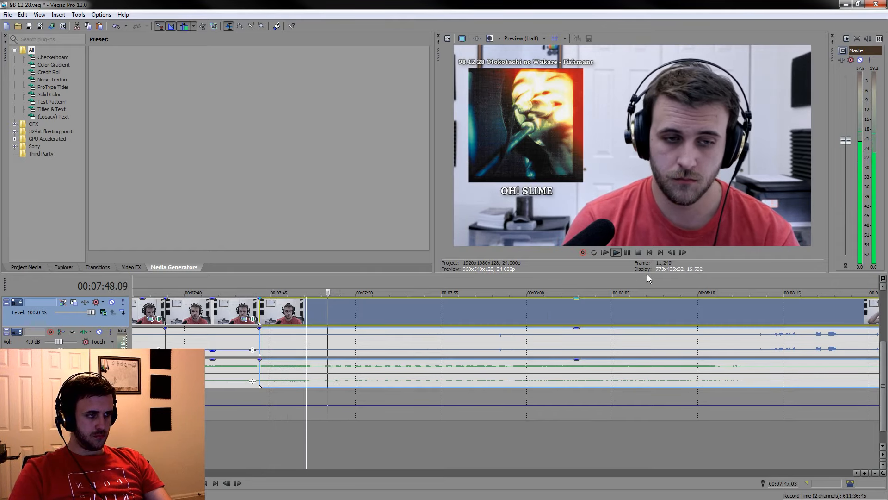
left_click(627, 252)
key("s")
left_click_drag(361, 283, 341, 283)
left_click(370, 314)
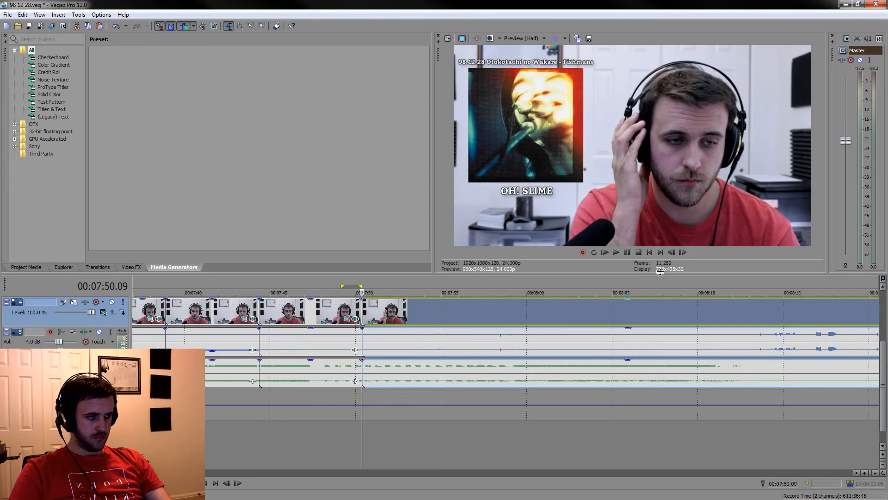
Check the footage just past the 00:07:50.09 cut and split the grouped clips at 00:07:51.04 to extend the kept reaction
key("space")
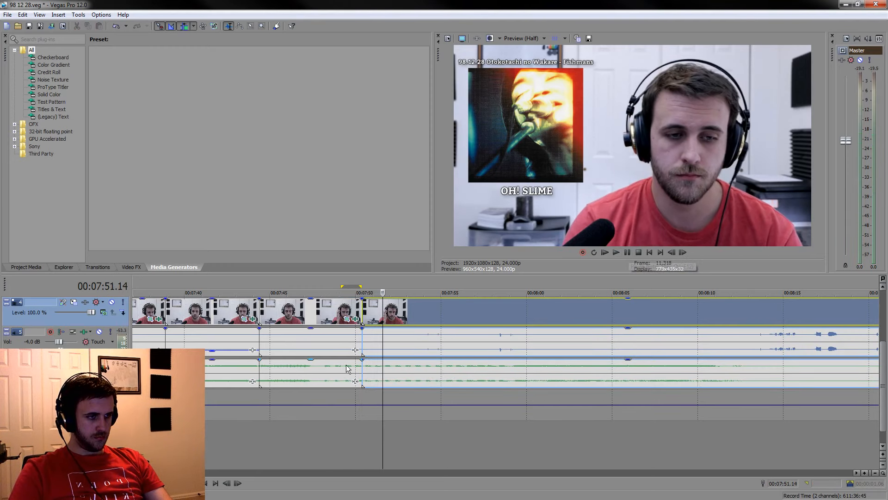
left_click_drag(383, 284, 261, 279)
scroll(448, 342, "up", 2)
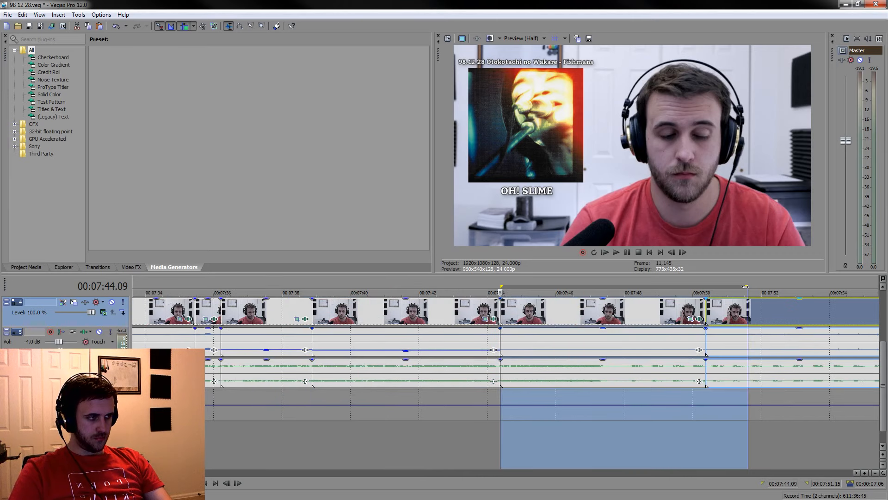
left_click_drag(748, 286, 737, 285)
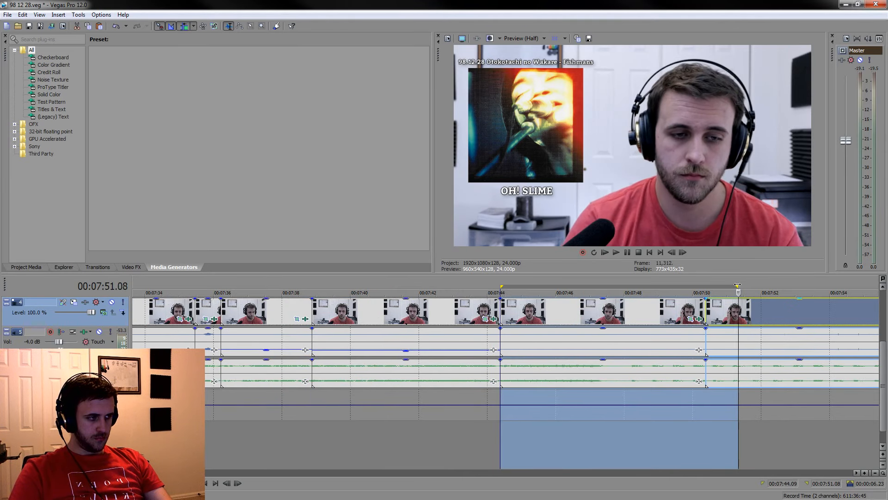
left_click(733, 315)
key("s")
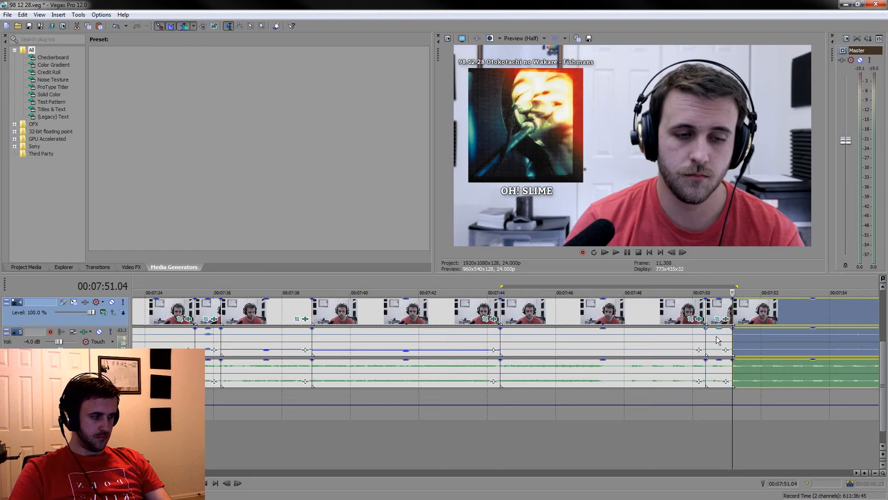
Lower the voice gain of the two kept pieces between 00:07:44.09 and 00:07:51.04, and collapse the time selection
left_click(715, 340)
left_click(657, 338, "ctrl")
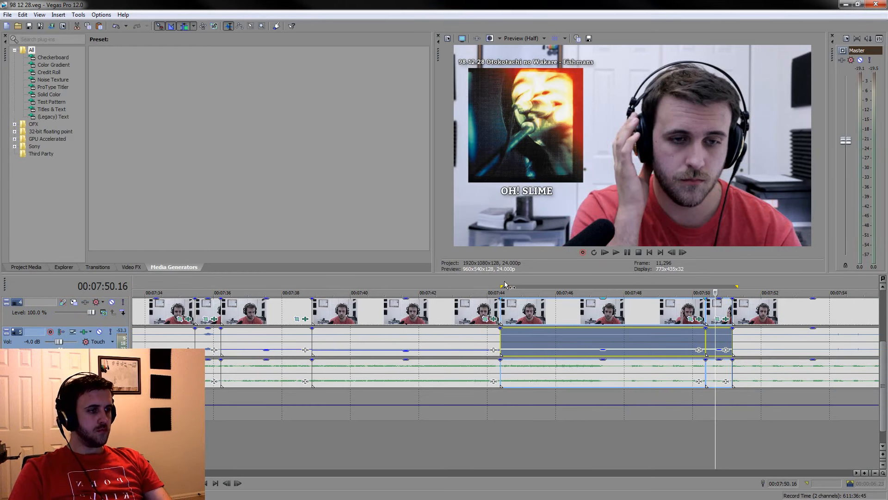
left_click_drag(508, 286, 747, 287)
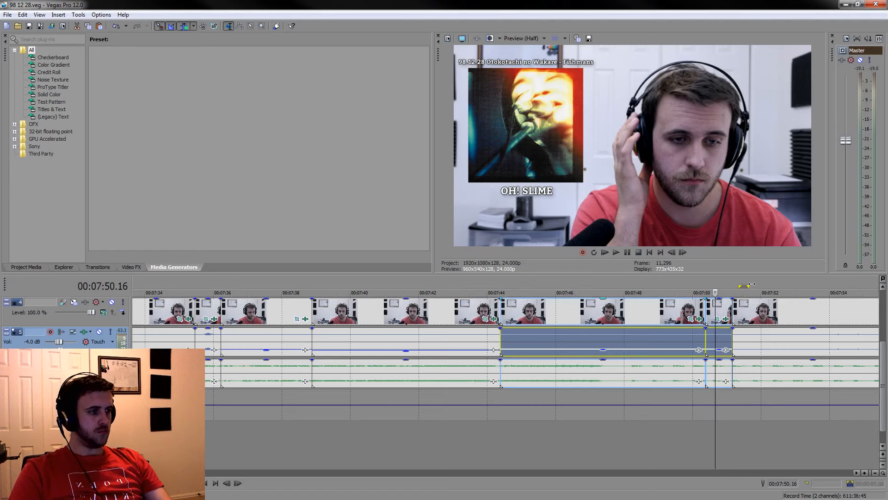
Find the next reaction to keep and split the grouped clips at 00:07:56.09 and 00:08:02.00 around it
left_click(751, 348)
scroll(726, 346, "down", 5)
key("space")
left_click(540, 411)
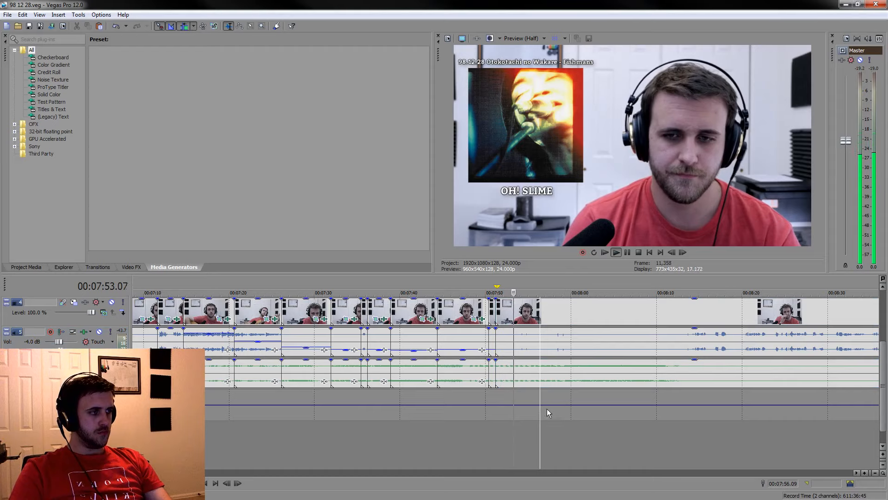
scroll(555, 416, "up", 3)
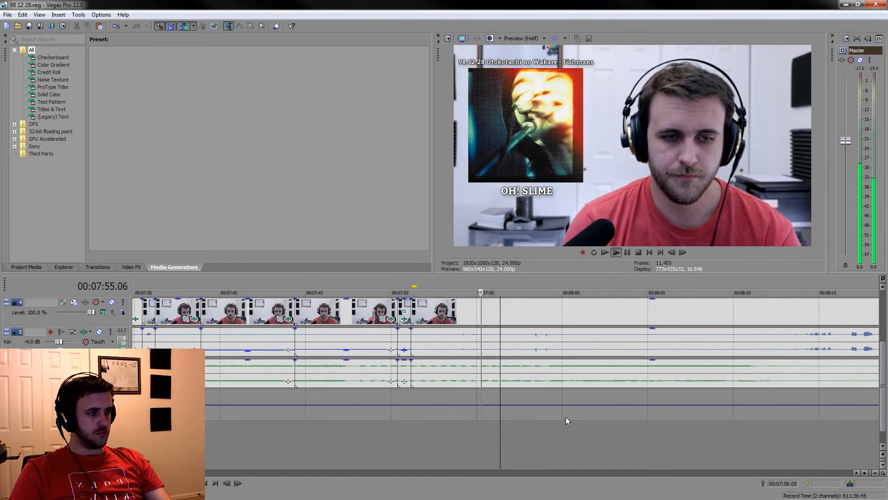
left_click(545, 438)
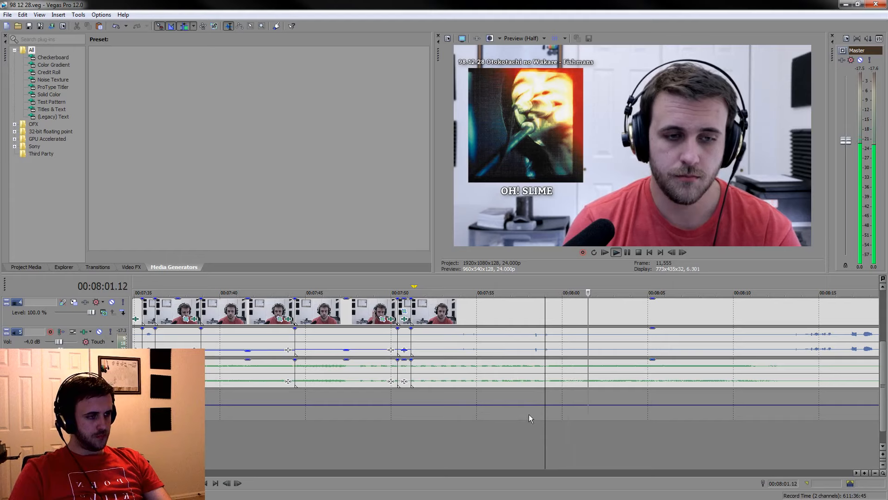
left_click(519, 426)
left_click(500, 416)
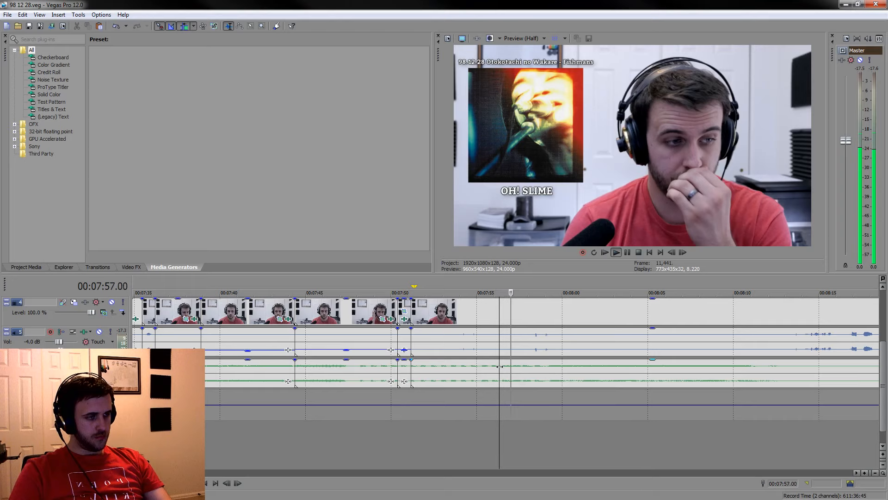
key("s")
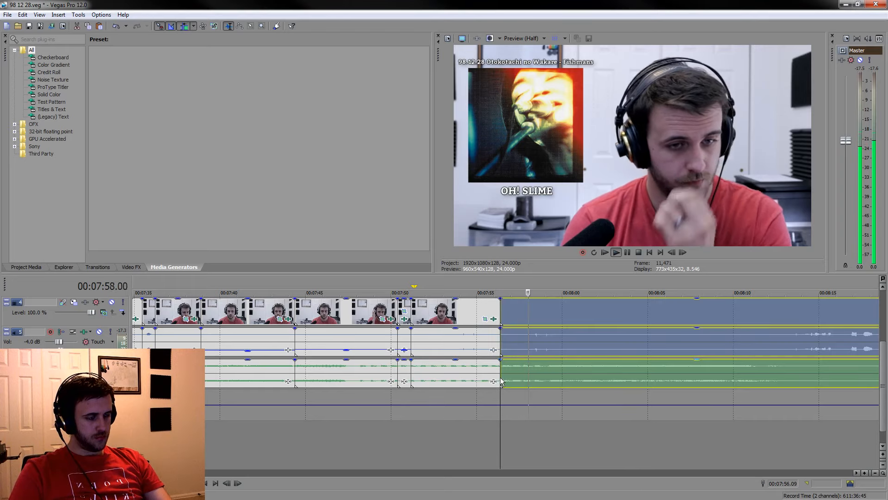
left_click(627, 254)
key("s")
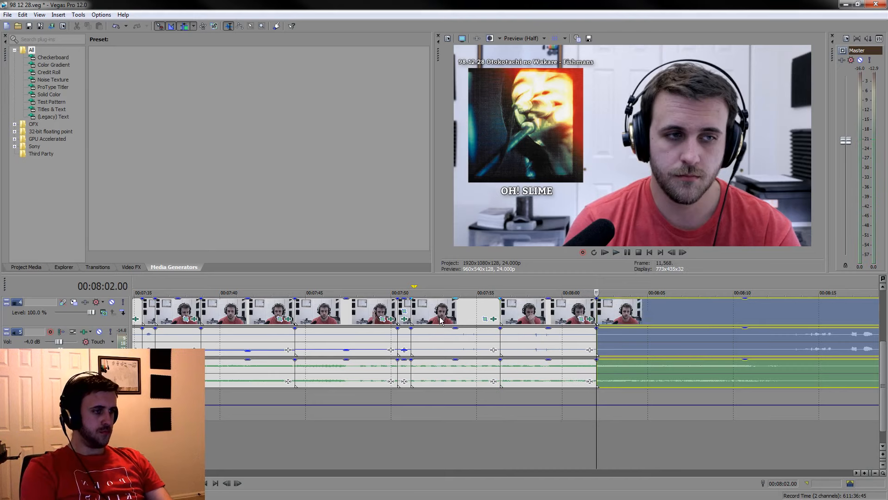
Delete the grouped piece between the 00:07:51.04 cut and the 00:07:56.09 split, closing the gap, and lower the kept piece's voice gain
left_click(440, 318)
key("Delete")
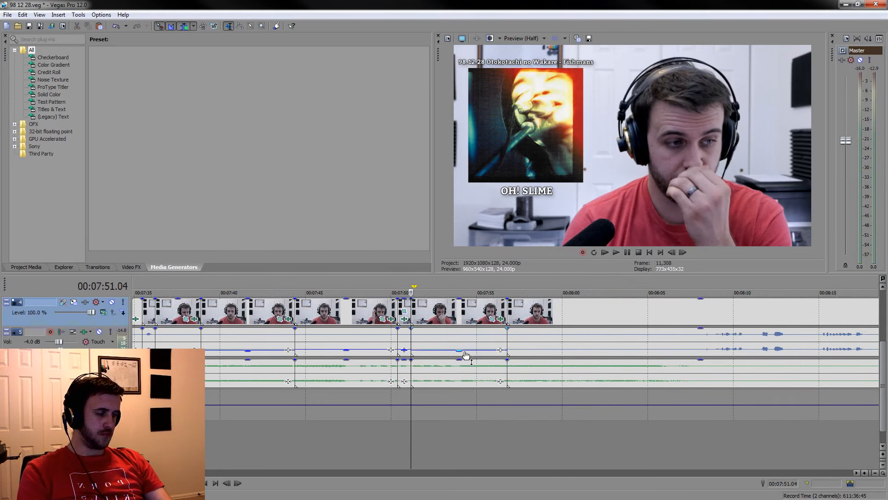
Split the grouped clips at 00:08:04.22 and delete the piece back to the 00:07:56.19 cut, closing the gap
left_click(651, 455)
key("space")
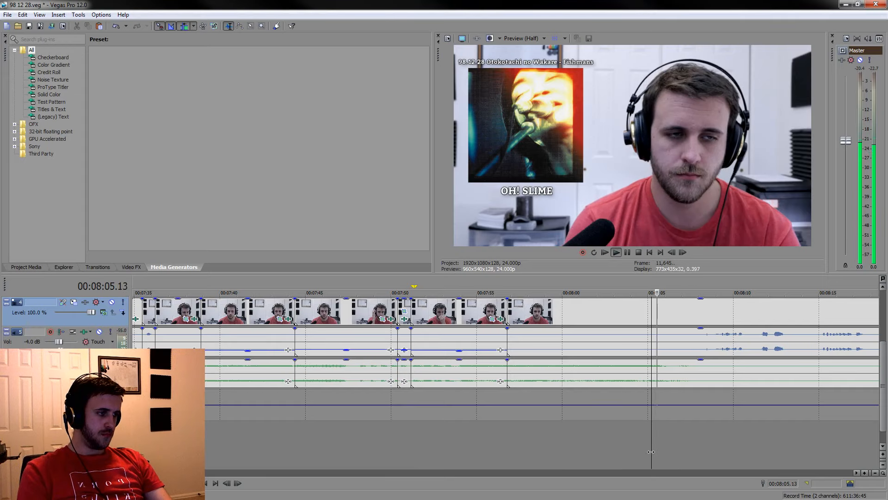
left_click(647, 379)
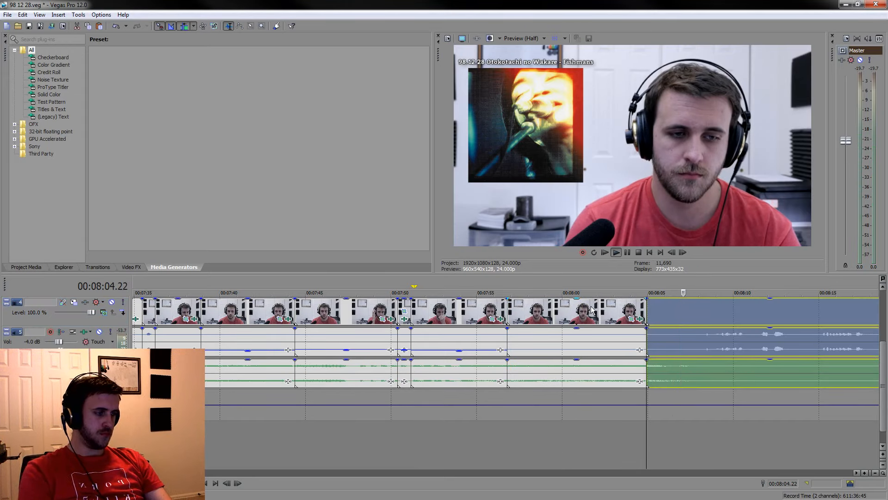
left_click(591, 309)
key("Delete")
key("space")
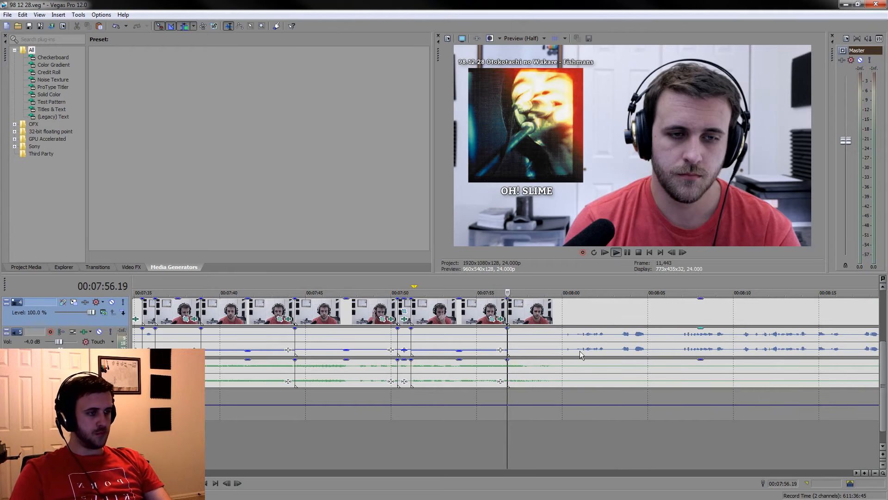
Trim the end of the OH! SLIME caption back to about 00:07:59 and play the footage across its new end
left_click(555, 305)
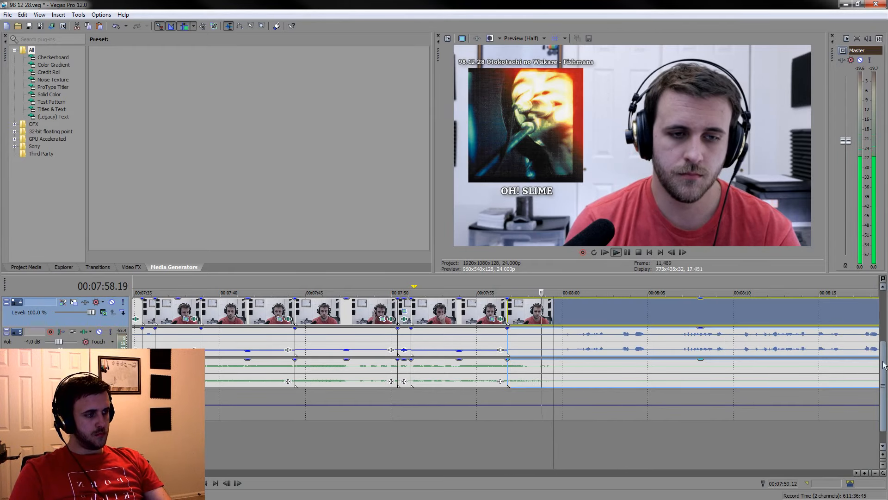
scroll(884, 366, "up", 5)
scroll(679, 351, "up", 3)
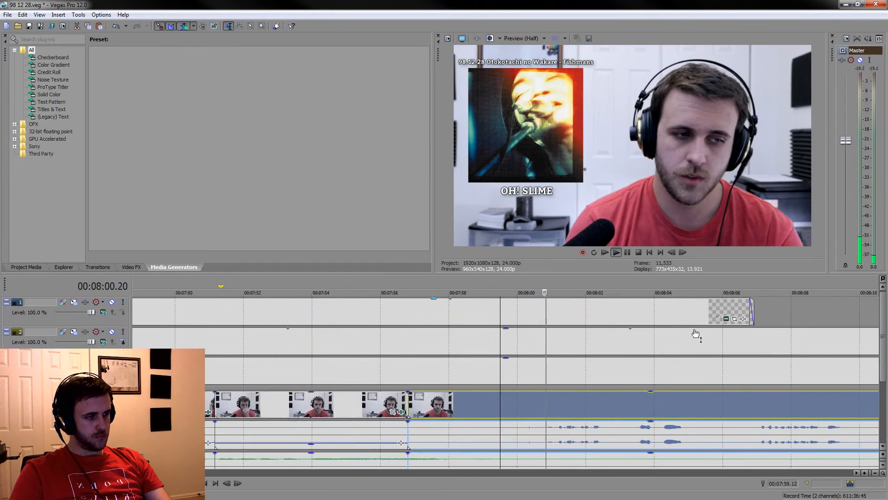
left_click_drag(751, 311, 489, 316)
left_click(440, 337)
left_click(616, 252)
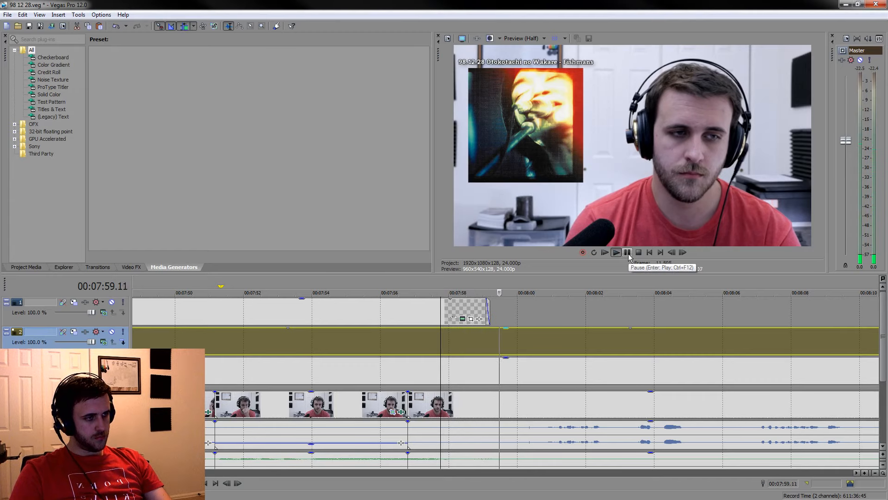
Play the talking after the OH! SLIME caption and move the NIGHT CRUISING caption earlier, starting at about 00:08:25
left_click(600, 397)
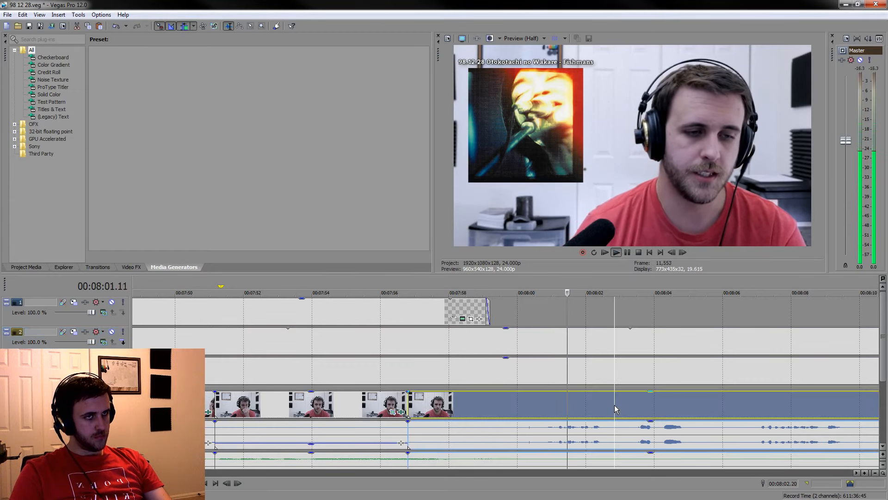
scroll(694, 350, "down", 5)
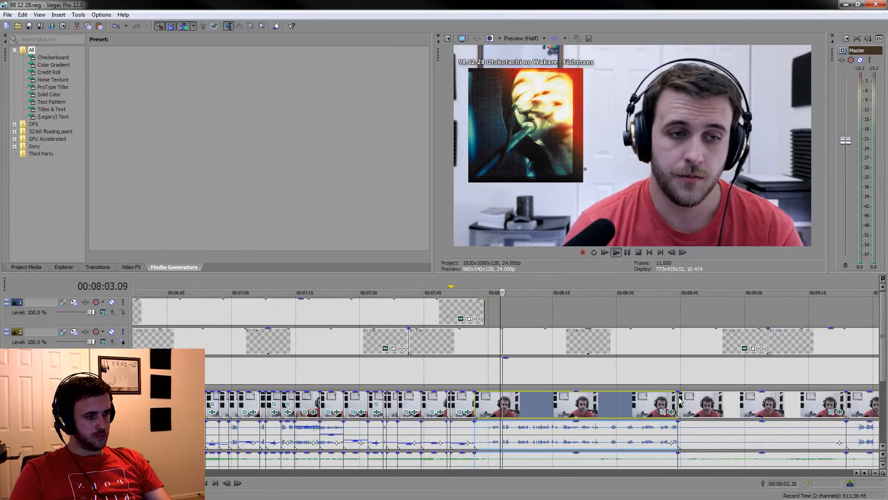
scroll(787, 327, "down", 3)
left_click_drag(712, 317, 516, 317)
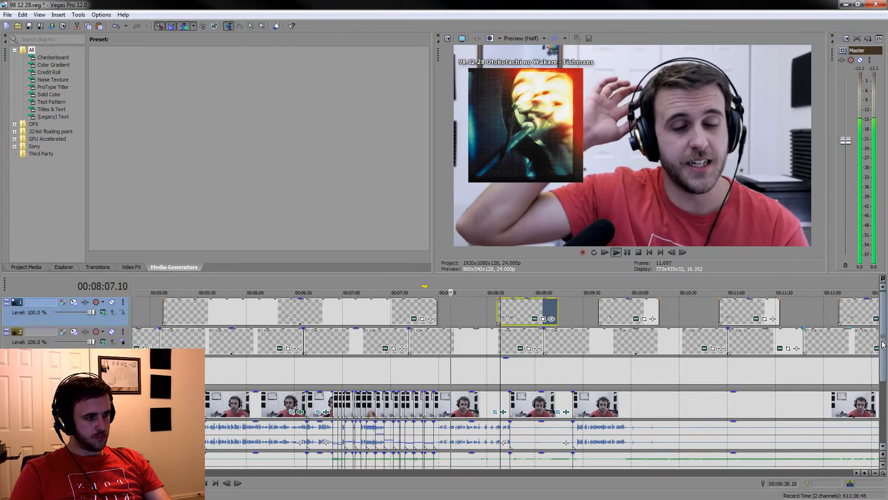
scroll(742, 392, "down", 1)
scroll(646, 368, "up", 1)
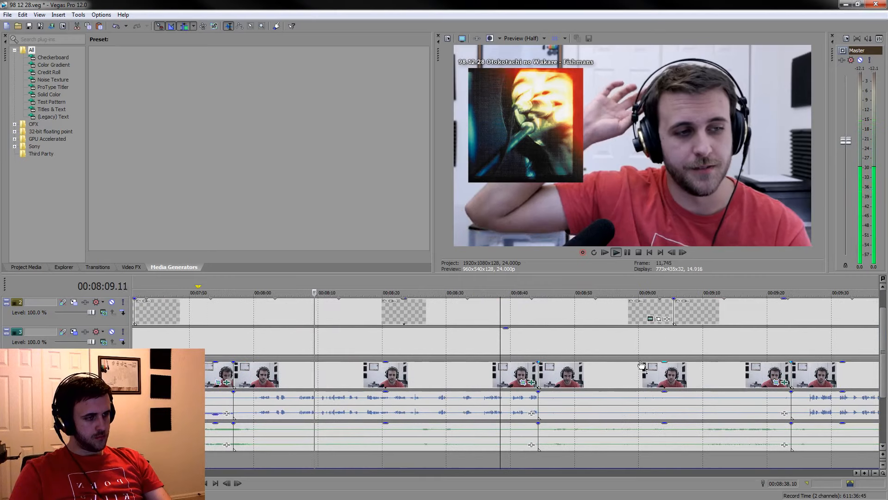
left_click_drag(883, 375, 884, 359)
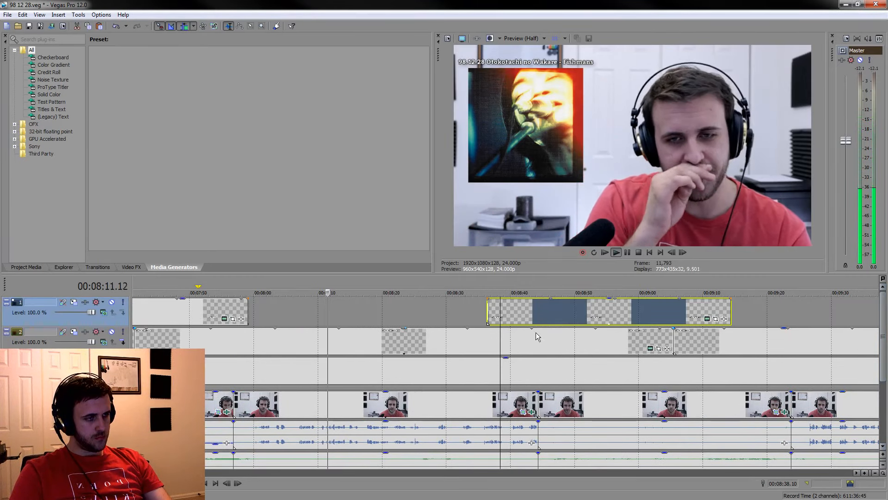
left_click_drag(541, 315, 473, 315)
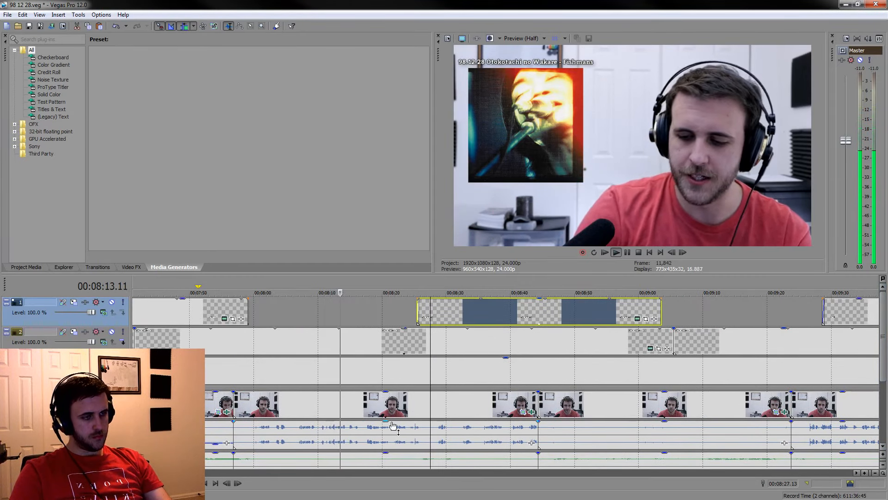
Check the talking around 00:08:22 and shift the NIGHT CRUISING caption further back to start at about 00:08:17
left_click(395, 399)
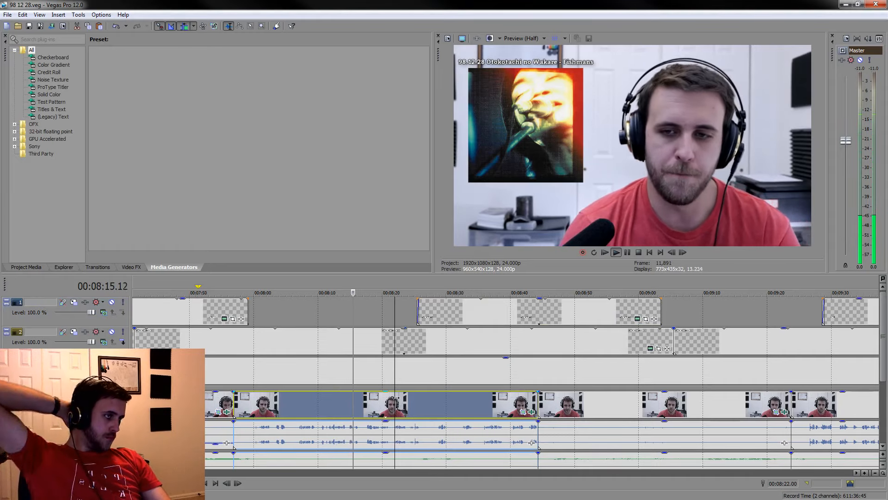
scroll(484, 401, "up", 2)
scroll(545, 381, "up", 1)
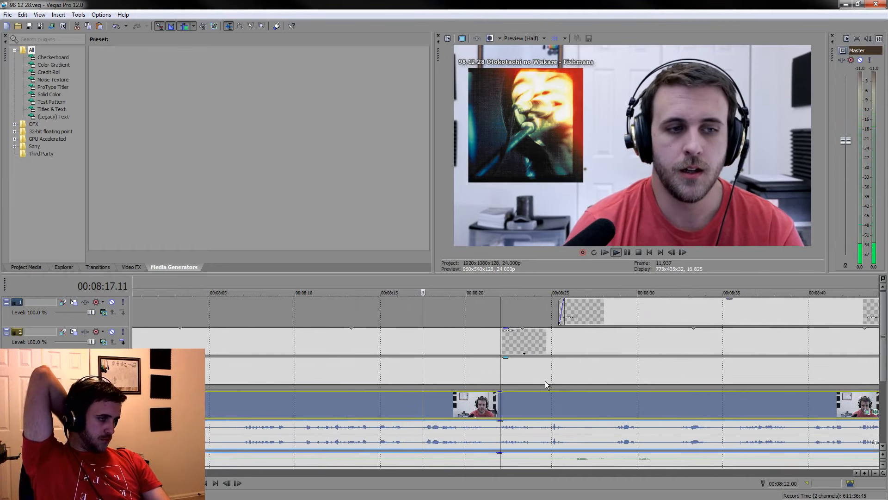
left_click_drag(620, 307, 497, 321)
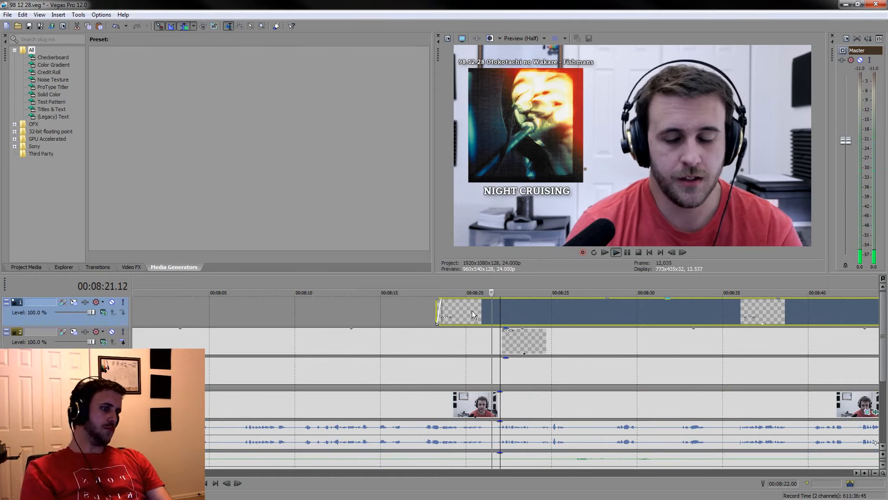
left_click(418, 309)
scroll(640, 332, "up", 3)
key("space")
left_click_drag(632, 315, 594, 304)
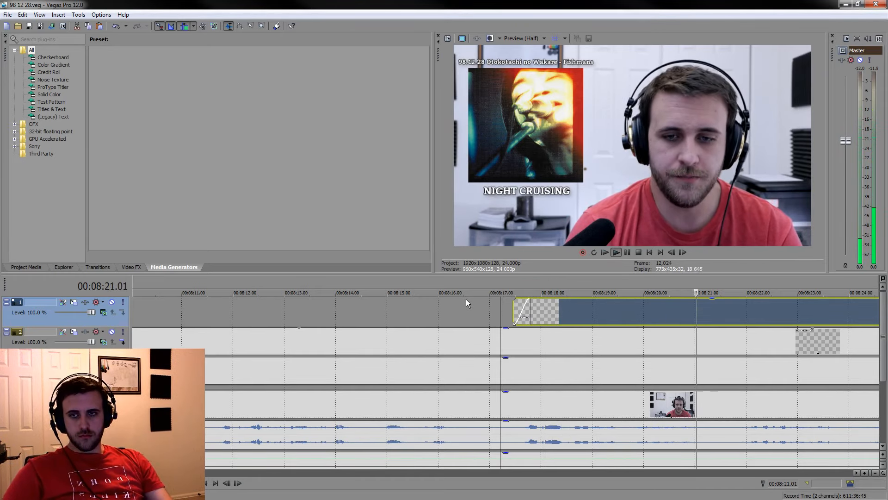
Review the talking between about 00:08:26 and the cut near 00:08:44 for where the commentary ends
scroll(521, 365, "down", 5)
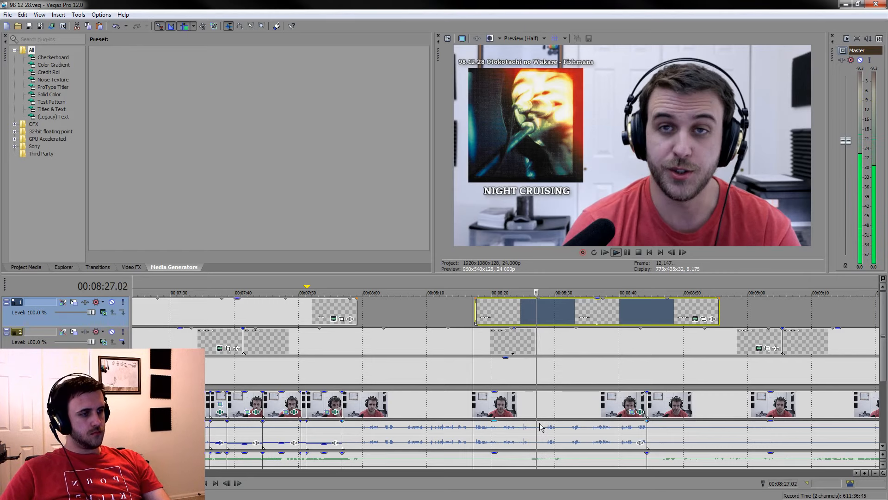
left_click(550, 410)
scroll(551, 410, "up", 2)
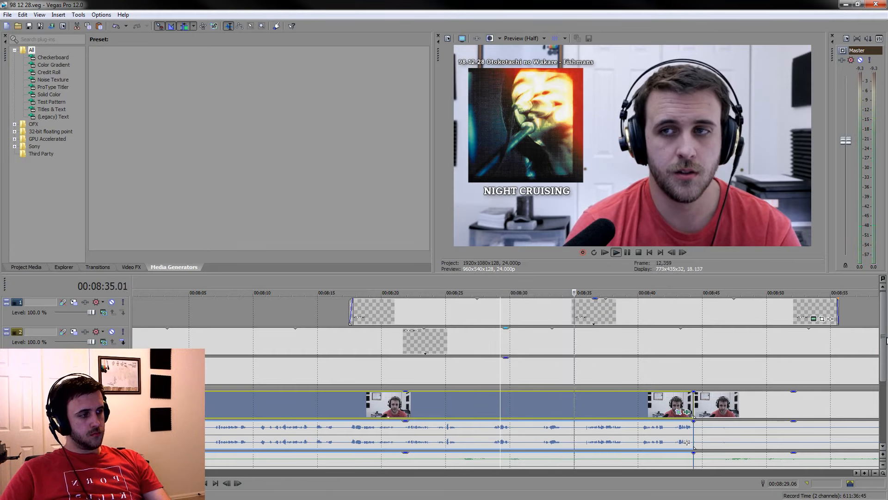
scroll(629, 400, "down", 3)
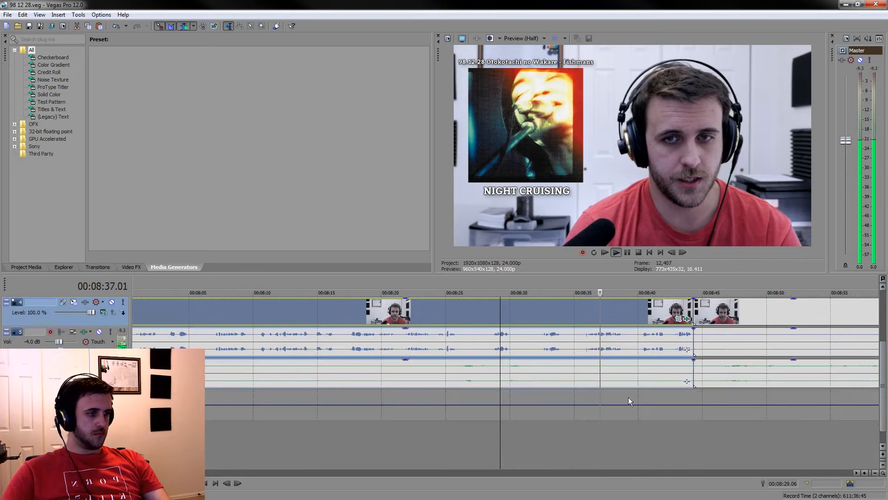
left_click(450, 437)
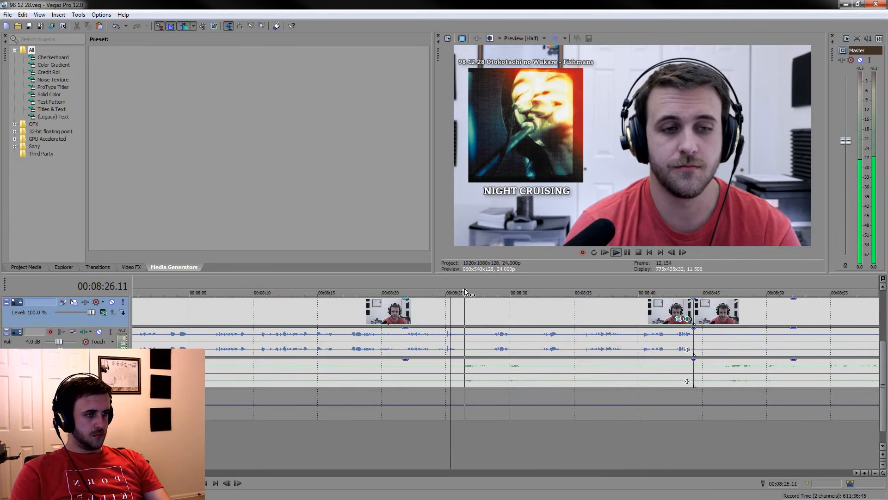
mouse_move(460, 285)
left_mouse_down()
mouse_move(537, 278)
mouse_move(461, 286)
mouse_move(469, 287)
left_mouse_up()
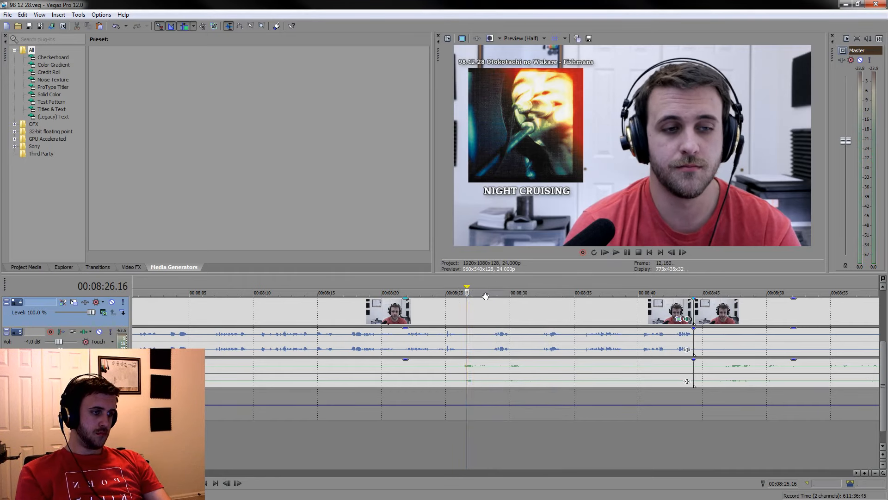
left_click(536, 437)
key("space")
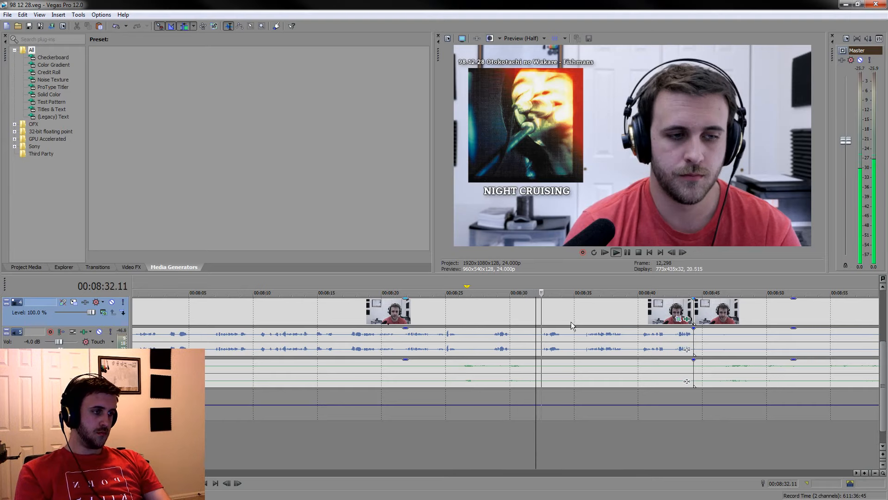
left_click(577, 316)
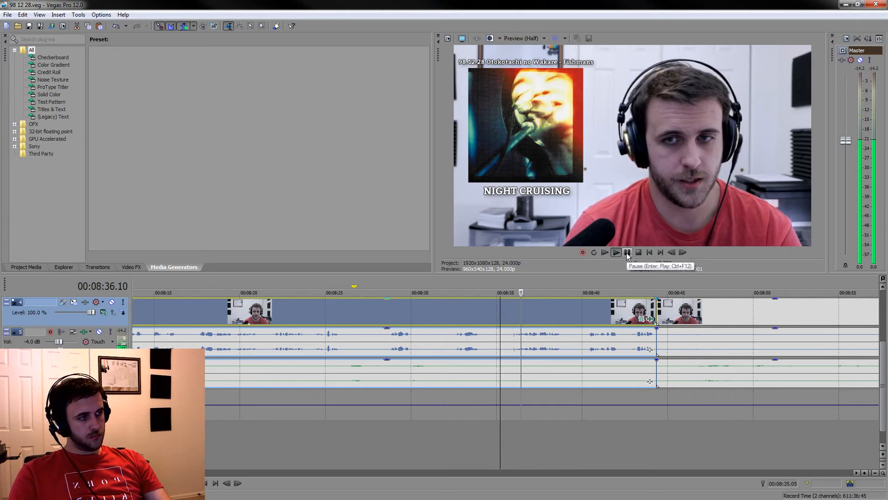
left_click(623, 319)
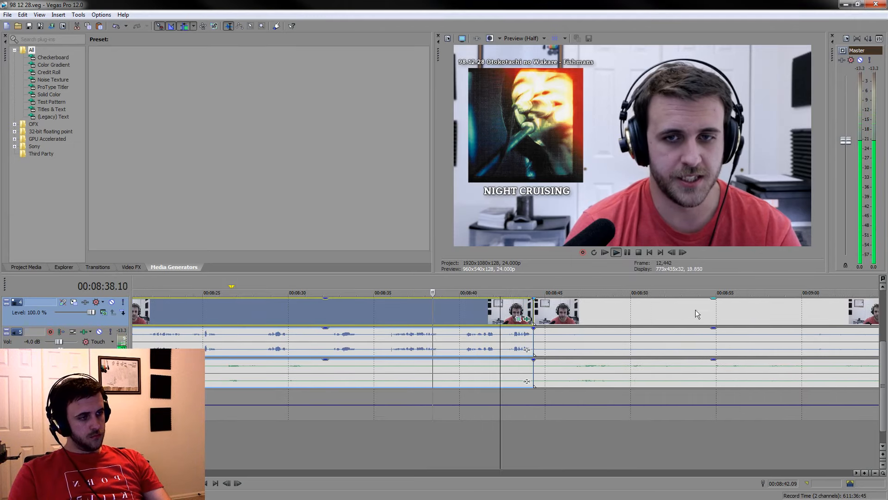
Find the end of the reaction past the cut near 00:08:44 and split the grouped clips at 00:08:49.04
left_click(578, 312)
scroll(579, 313, "up", 2)
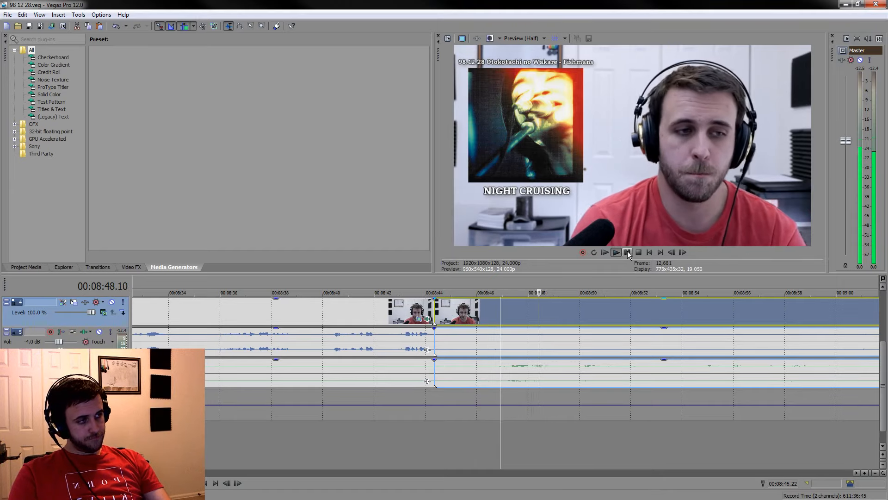
left_click(627, 250)
key("s")
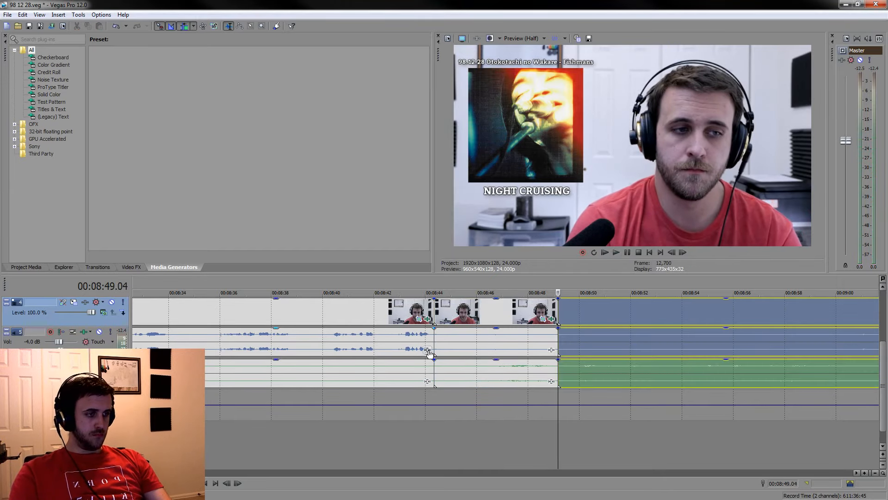
Split the grouped clips at about 00:08:45 and lower the voice gain of the piece ending at 00:08:49.04
left_click(437, 339)
key("space")
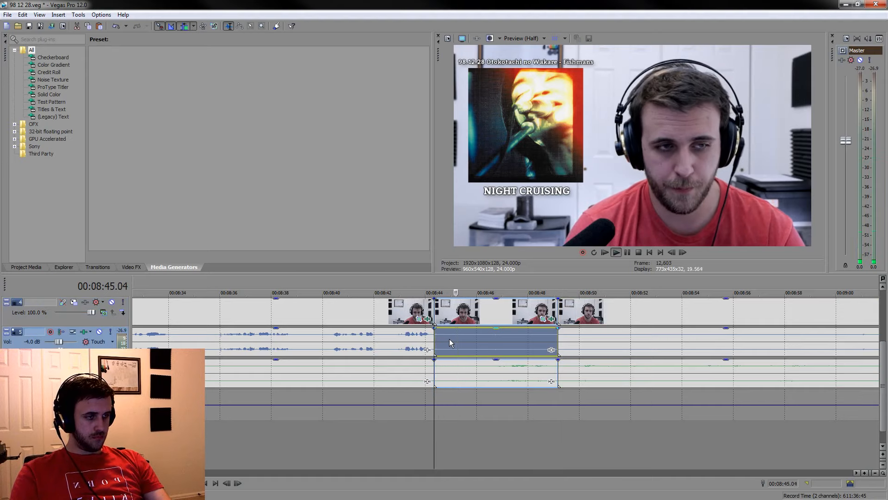
key("s")
left_click_drag(480, 327, 481, 348)
scroll(528, 431, "down", 5)
Find the next reaction to keep and split the grouped clips at 00:09:09.14 and 00:09:16.19 around it
left_click(562, 431)
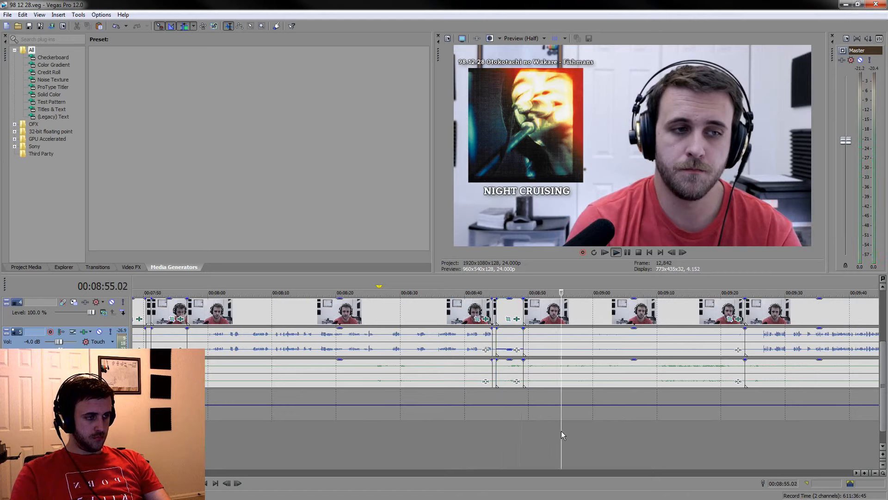
scroll(615, 431, "down", 2)
scroll(629, 426, "up", 3)
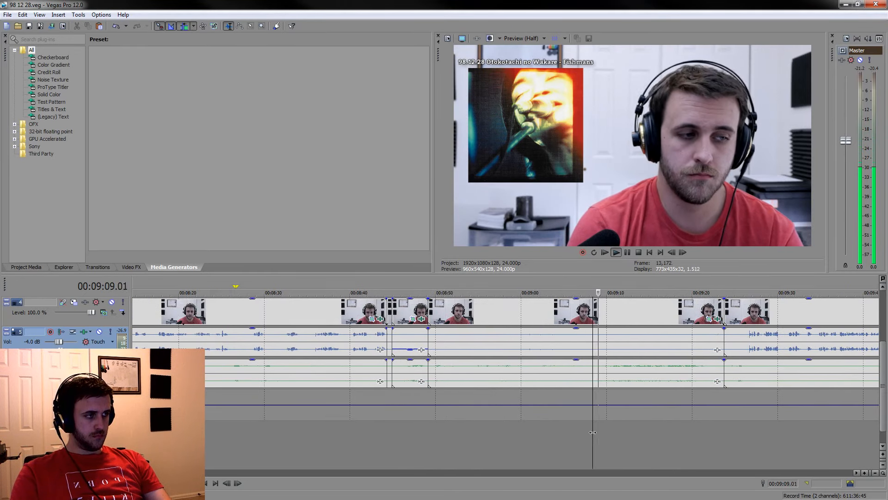
scroll(592, 433, "up", 3)
left_click(505, 368)
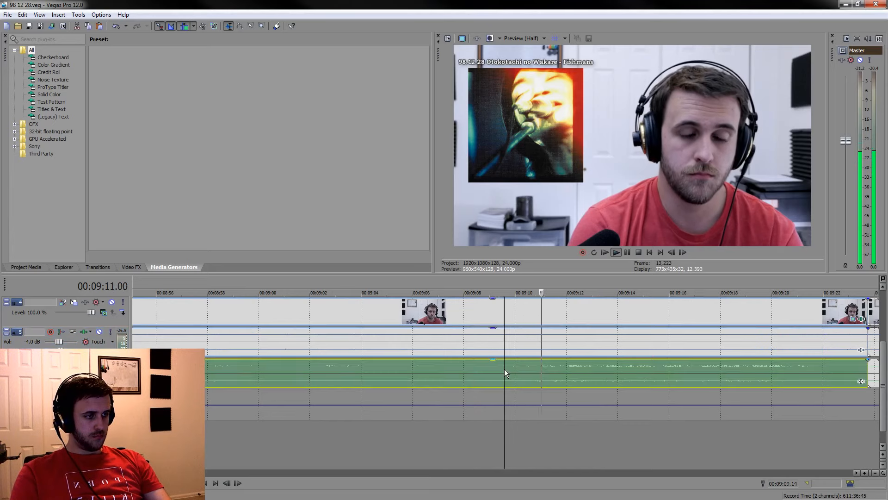
key("s")
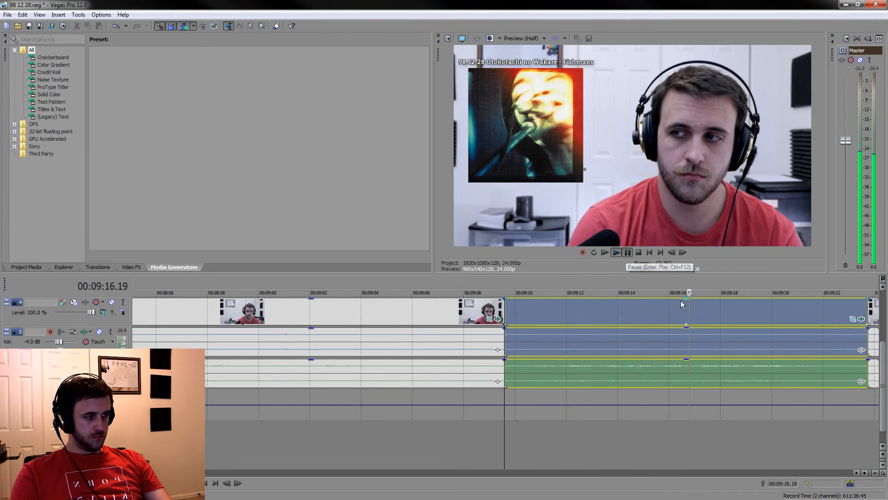
key("s")
Select the kept reaction's time range up to 00:09:16.19, check its opening, and move the selection start to 00:09:09.18
left_click_drag(694, 287, 508, 274)
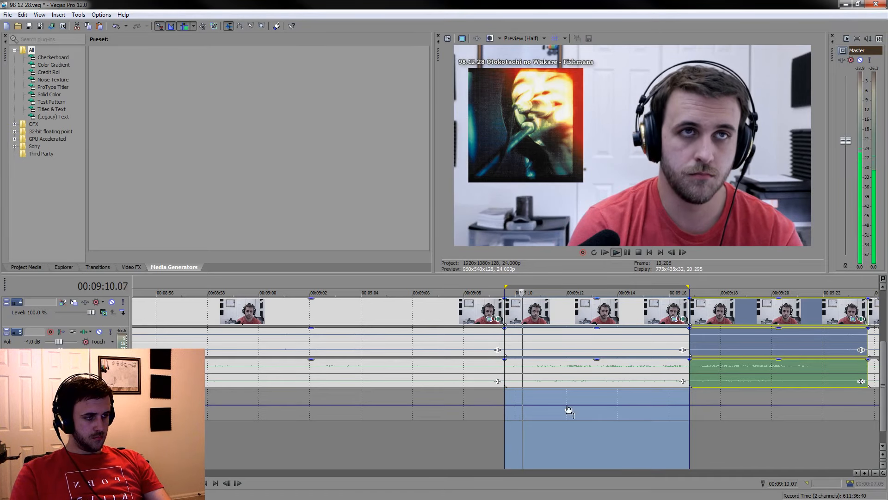
key("space")
scroll(513, 306, "up", 3)
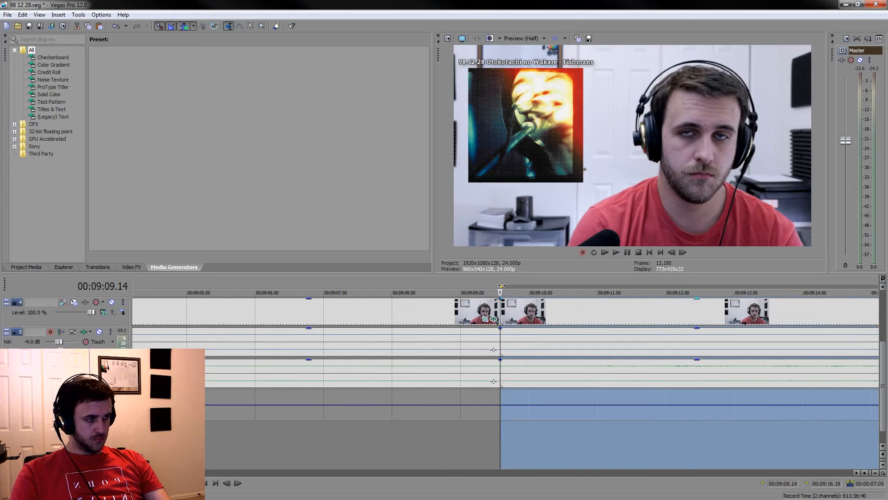
key("space")
key("space")
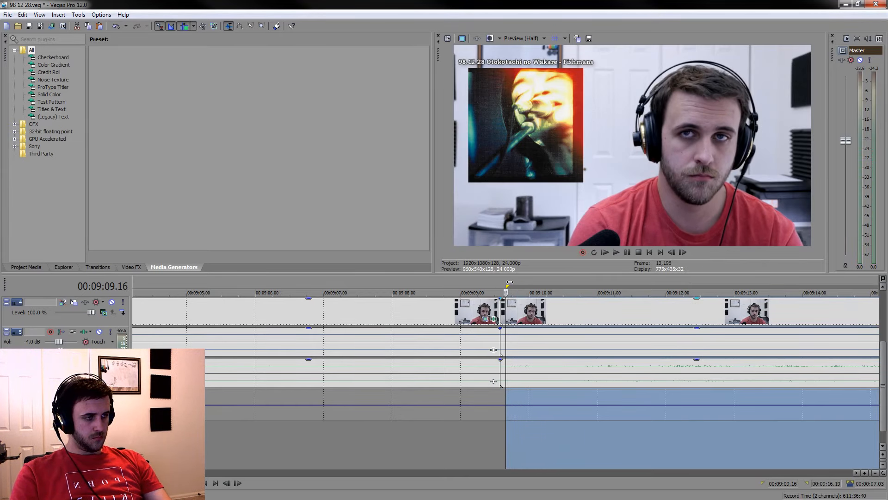
scroll(515, 287, "down", 5)
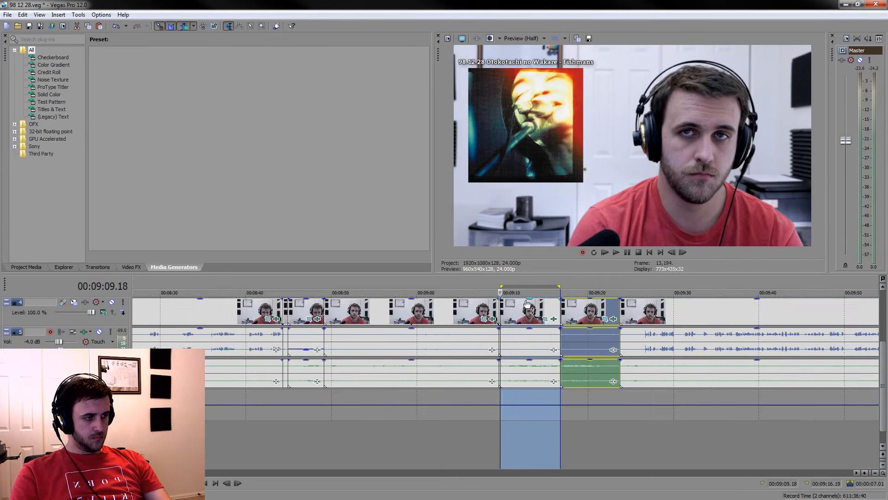
Play the ending of the kept reaction and shorten its time selection to end at 00:09:16.15
left_click(550, 306)
scroll(550, 306, "up", 4)
key("space")
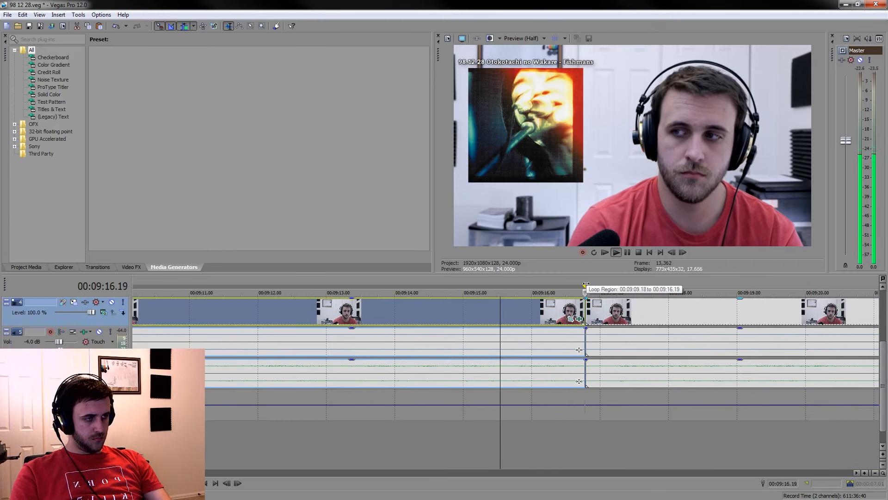
key("space")
key("space")
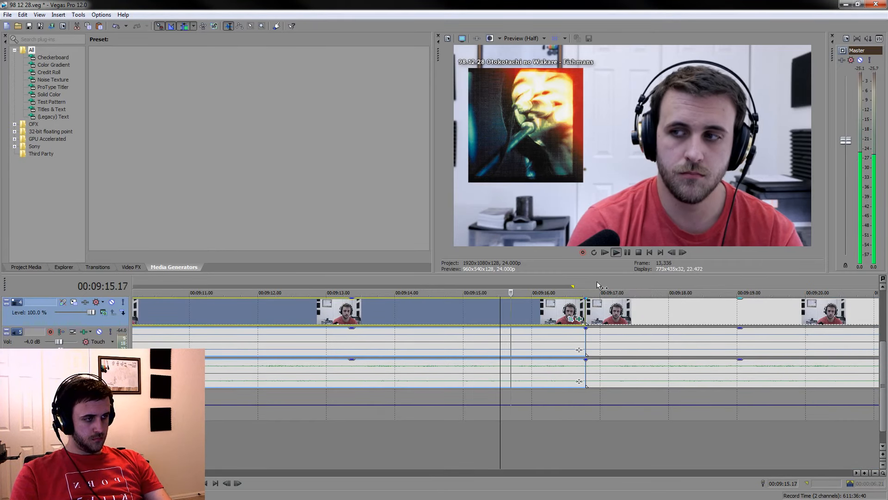
key("space")
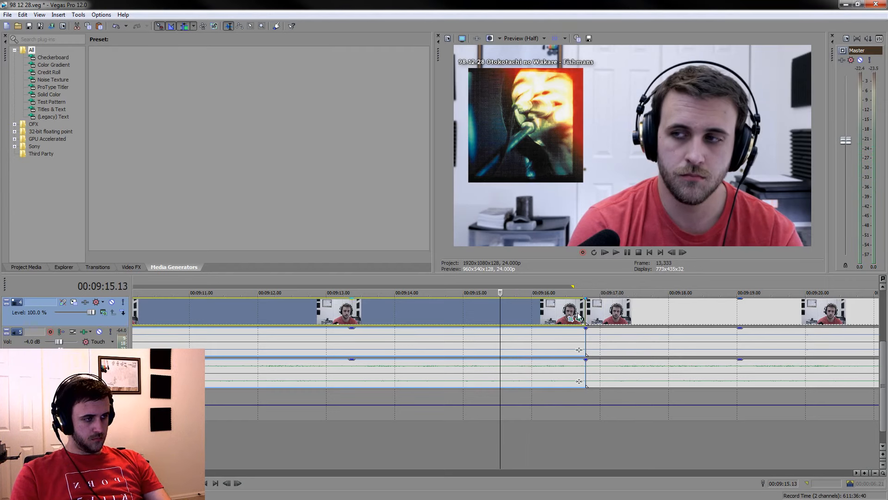
scroll(593, 302, "down", 4)
scroll(539, 329, "up", 2)
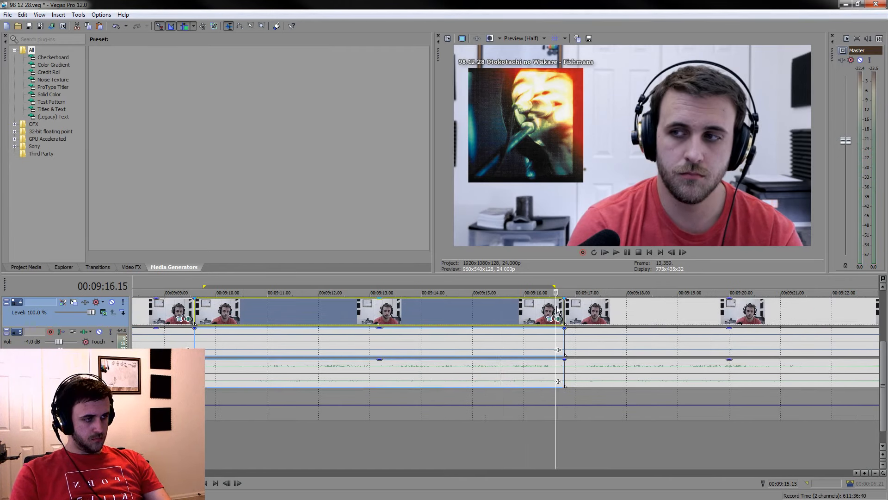
Split the grouped clips at 00:09:16.15 and 00:09:09.18 and delete the thin slivers outside the kept reaction
key("s")
left_click(201, 309)
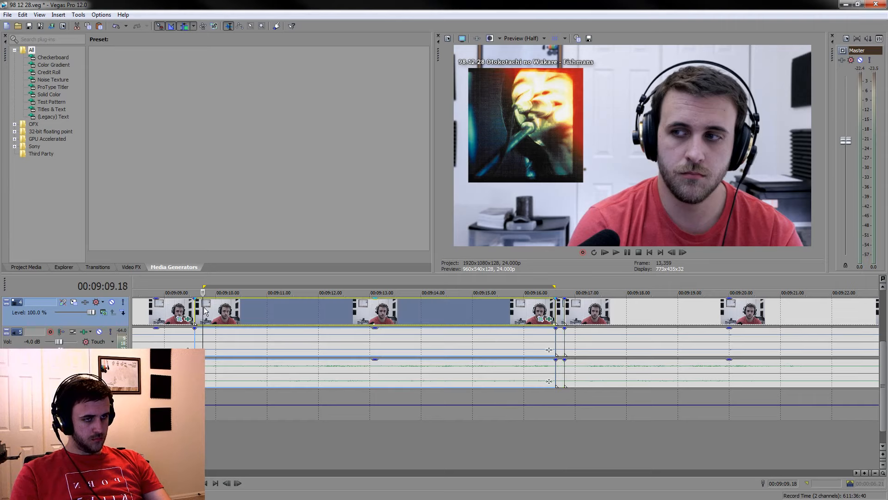
key("s")
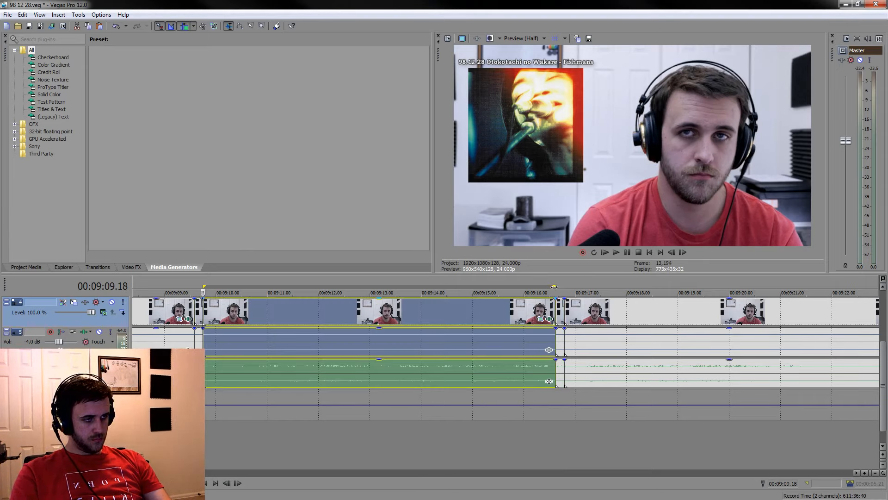
left_click(561, 319)
key("Delete")
left_click(196, 311)
key("Delete")
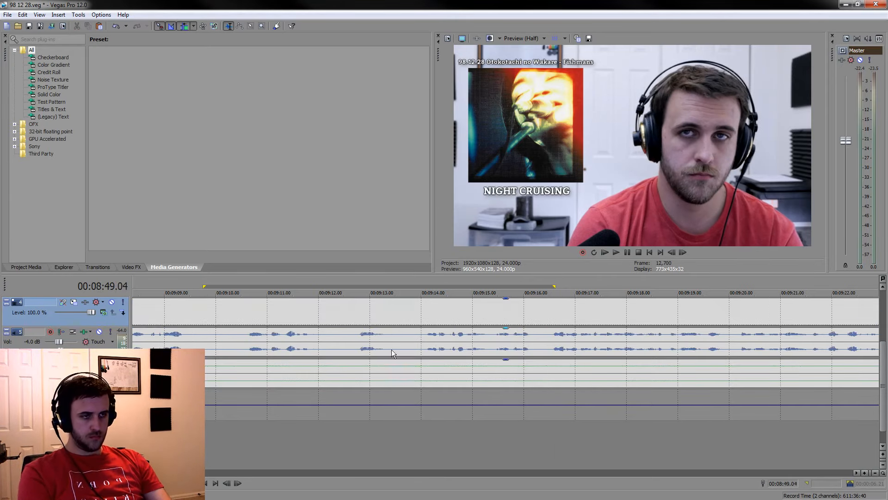
Delete the listening section between 00:08:49.04 and the kept reaction, and lower the kept piece's voice gain
scroll(421, 371, "up", 5)
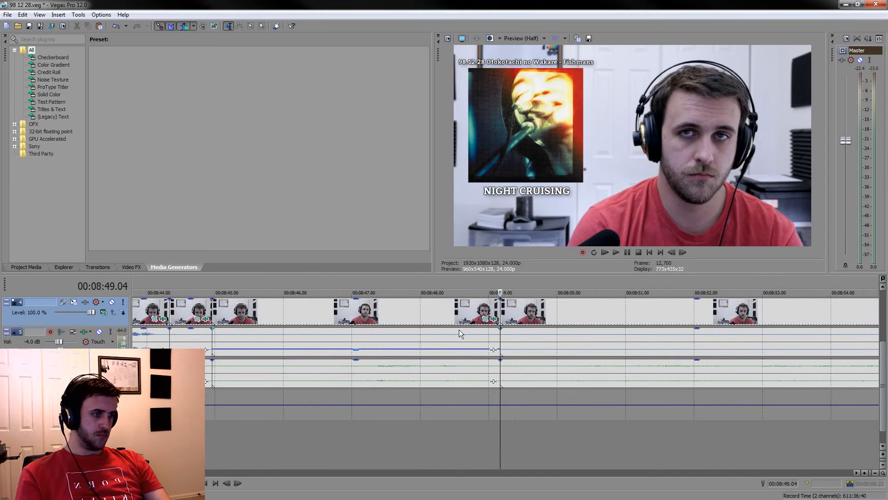
left_click(532, 334)
scroll(532, 334, "down", 4)
key("space")
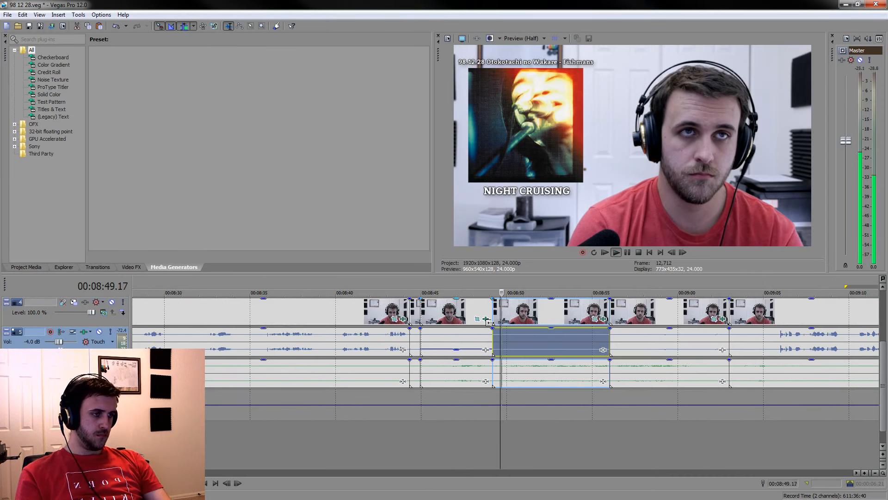
scroll(494, 324, "up", 4)
left_click_drag(544, 329, 547, 356)
scroll(547, 355, "down", 5)
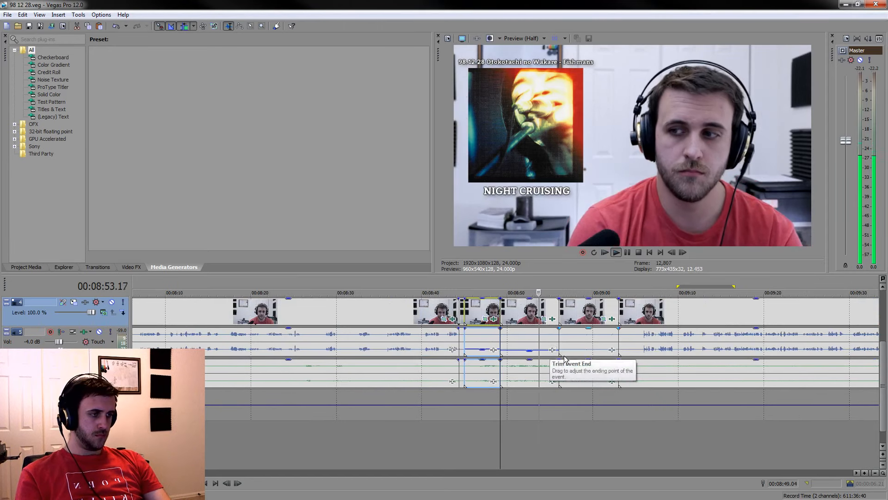
Split the grouped clips at 00:09:01.15 and delete the piece between the kept reaction and that cut
left_click_drag(689, 286, 743, 285)
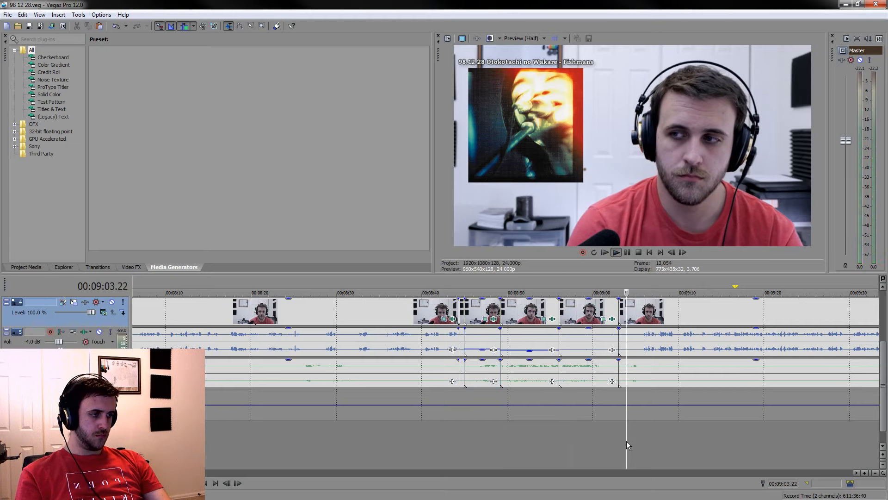
scroll(610, 439, "up", 2)
left_click(460, 445)
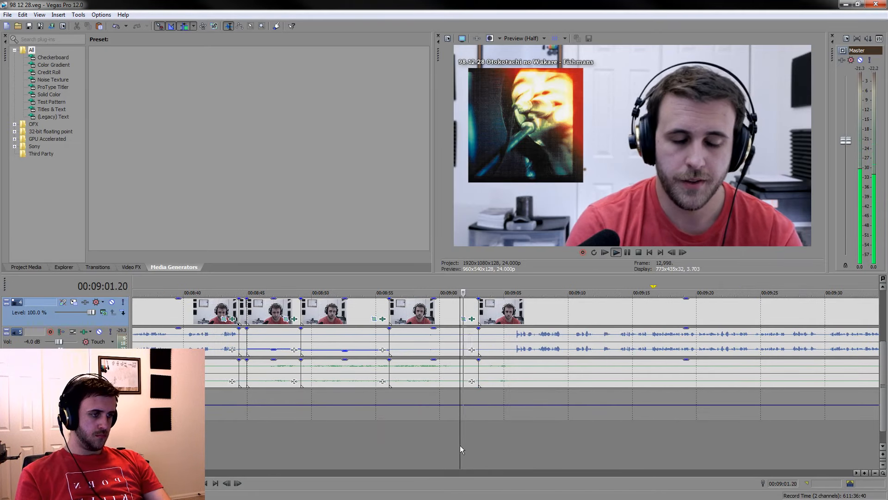
key("s")
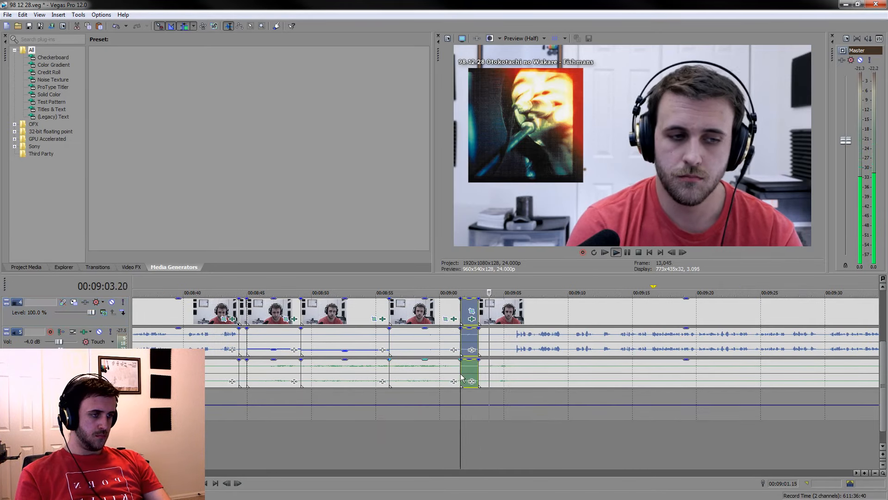
left_click(425, 314)
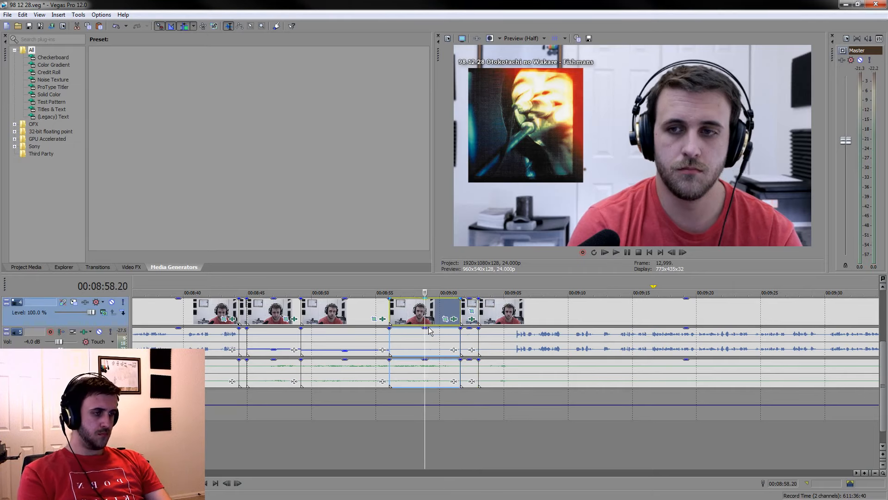
key("Delete")
Split the grouped clips at about 00:08:59 and lower the voice gain of the two short pieces before it to about -7.4 dB
left_click(436, 342)
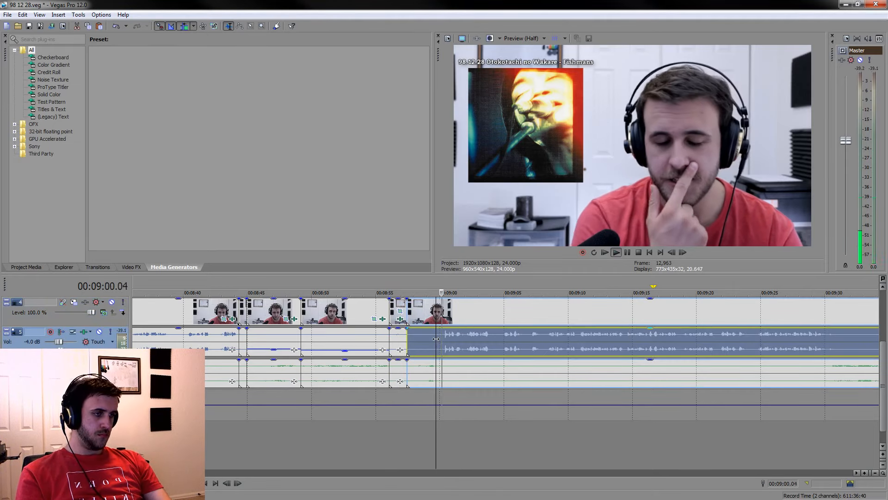
left_click(431, 340)
key("s")
left_click(424, 340)
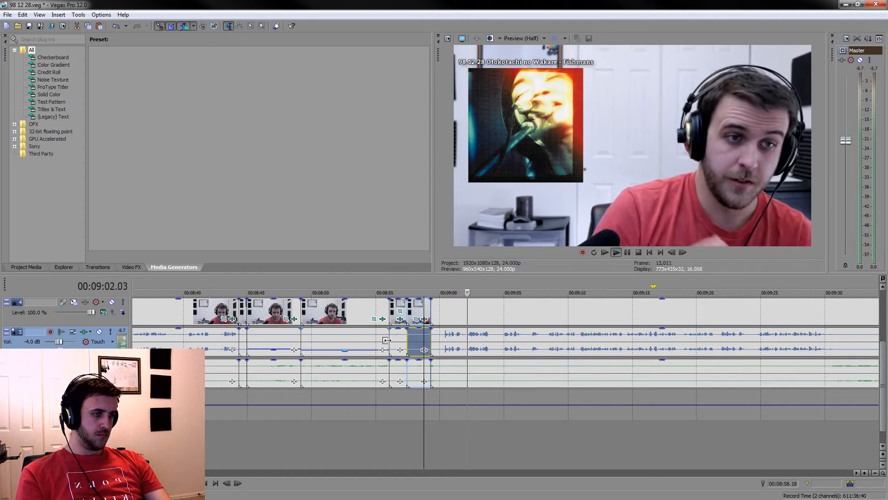
left_click(397, 340, "ctrl")
left_click_drag(399, 333, 401, 349)
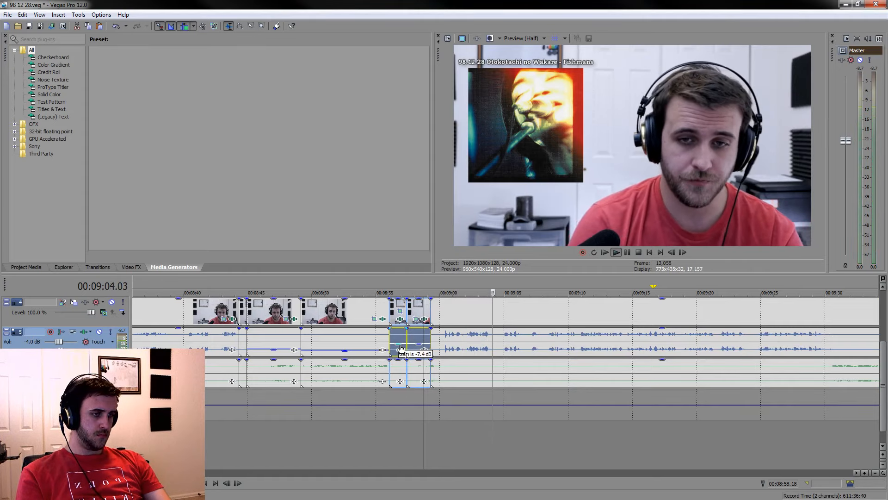
Further lower the voice gain of the first short piece after the kept reaction and play back the transition
left_click(371, 448)
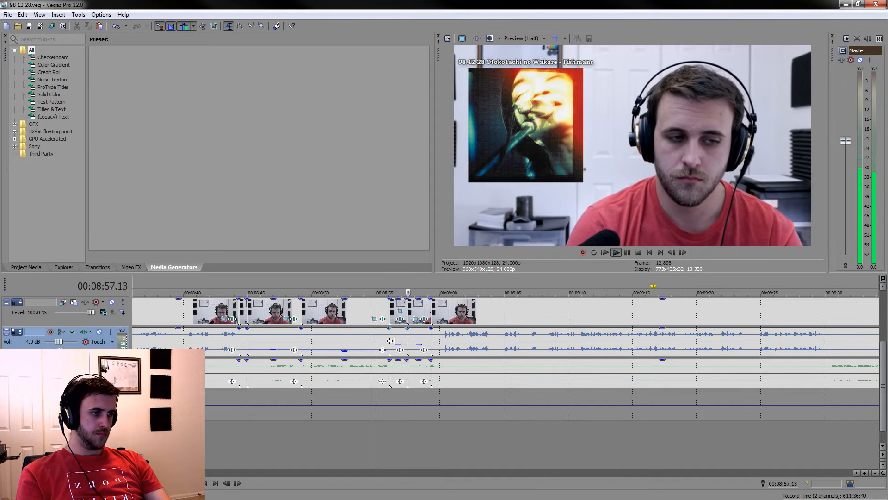
left_click_drag(396, 346, 397, 352)
key("space")
key("space")
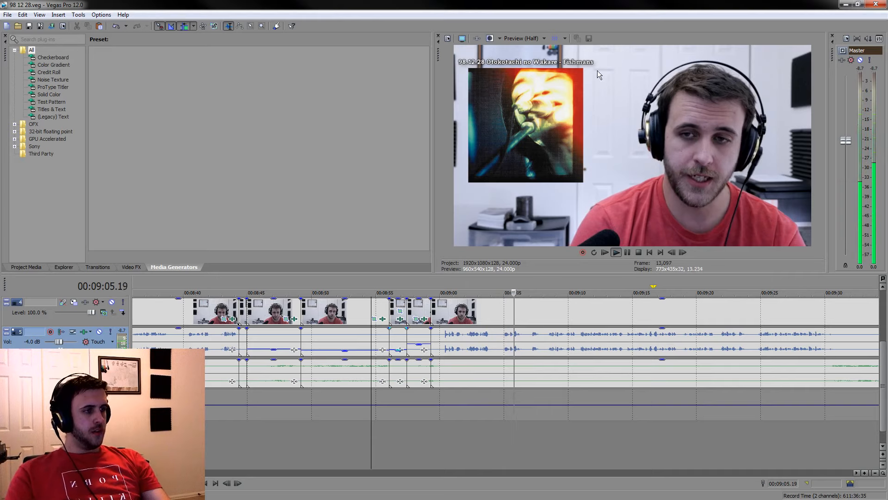
Look for the end of the next spoken section on the grouped clips around 00:09:29.01
left_click(673, 315)
scroll(674, 316, "down", 3)
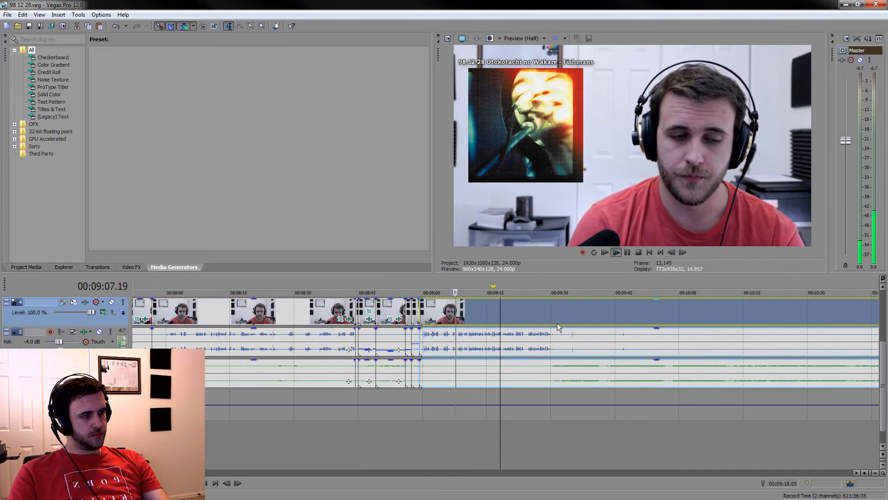
left_click(546, 313)
scroll(632, 315, "up", 4)
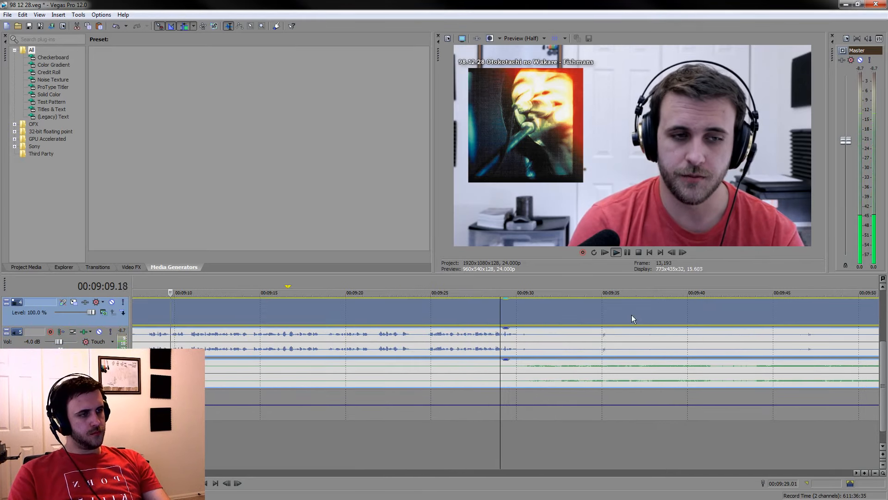
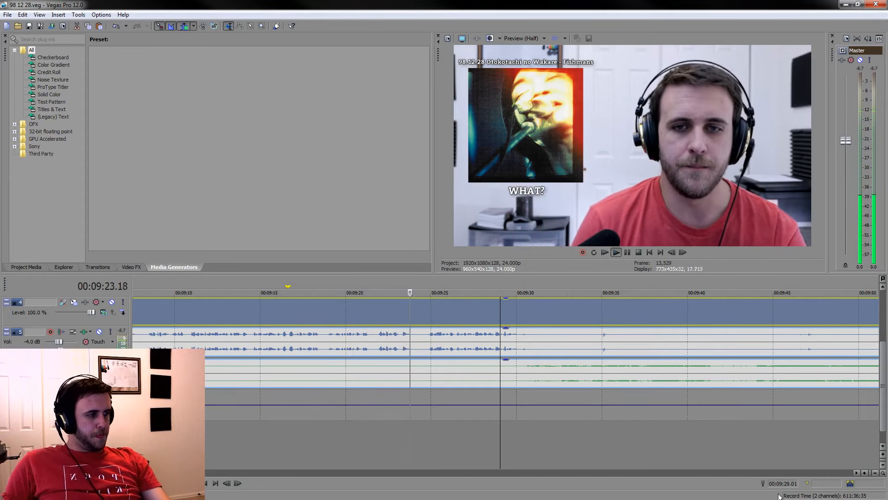
Move the WHAT? caption to start at about 00:11:14 and extend the NIGHT CRUISING caption almost up to it
left_click_drag(883, 363, 883, 310)
scroll(529, 341, "down", 6)
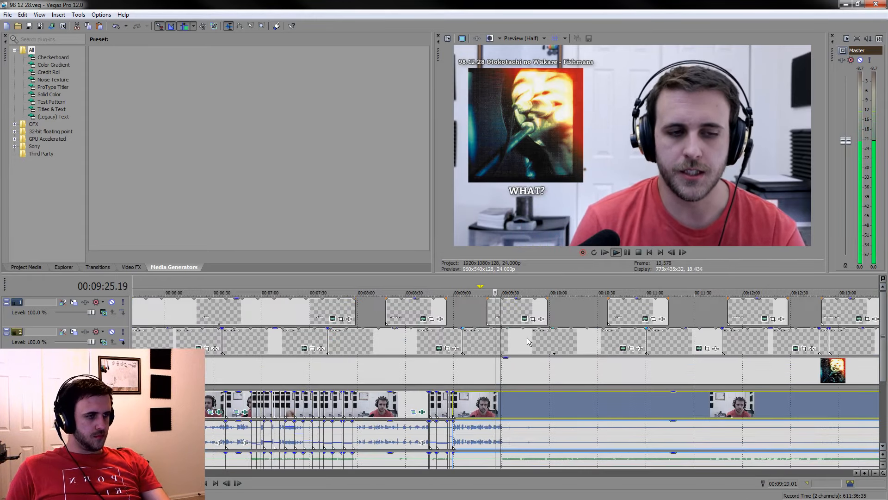
left_click_drag(506, 312, 696, 313)
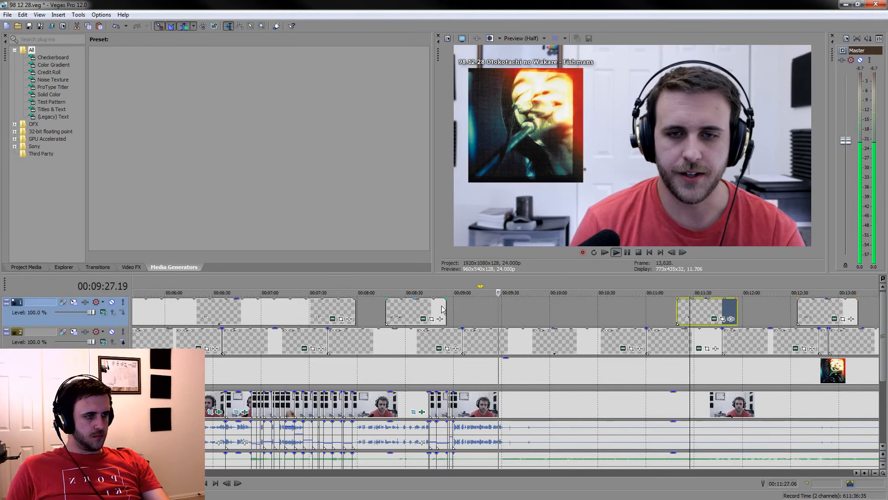
left_click_drag(444, 302, 671, 316)
Split the grouped clips at 00:09:33.19 and about 00:09:31, and lower the voice gain of the short piece between the cuts
left_click(519, 399)
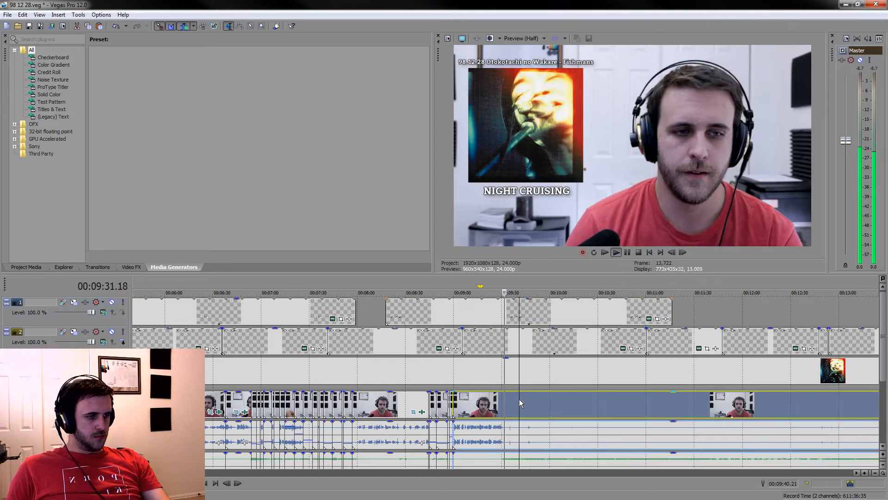
scroll(626, 335, "up", 6)
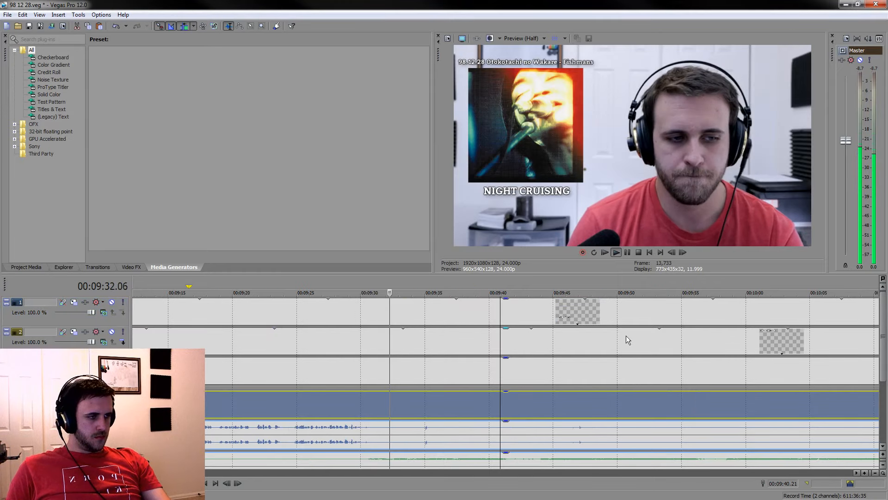
left_click(628, 252)
left_click_drag(884, 334, 883, 366)
left_click(371, 351)
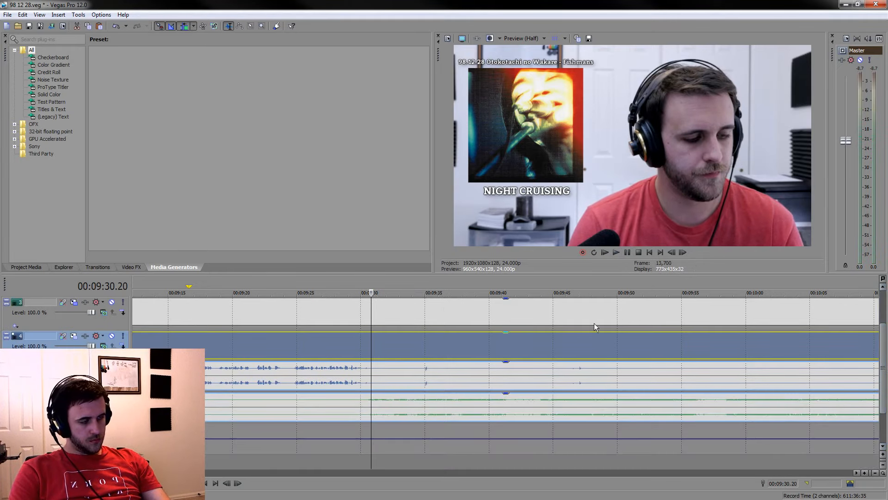
left_click(628, 252)
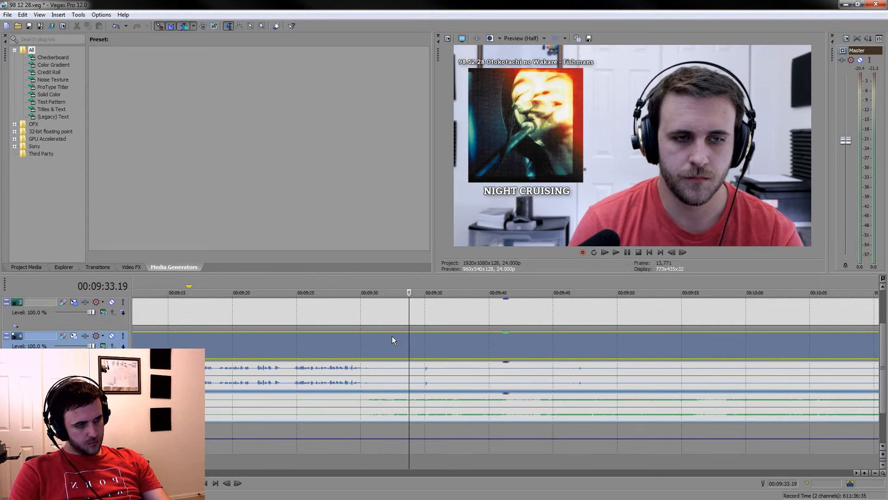
key("s")
left_click(373, 376)
key("s")
left_click(382, 379)
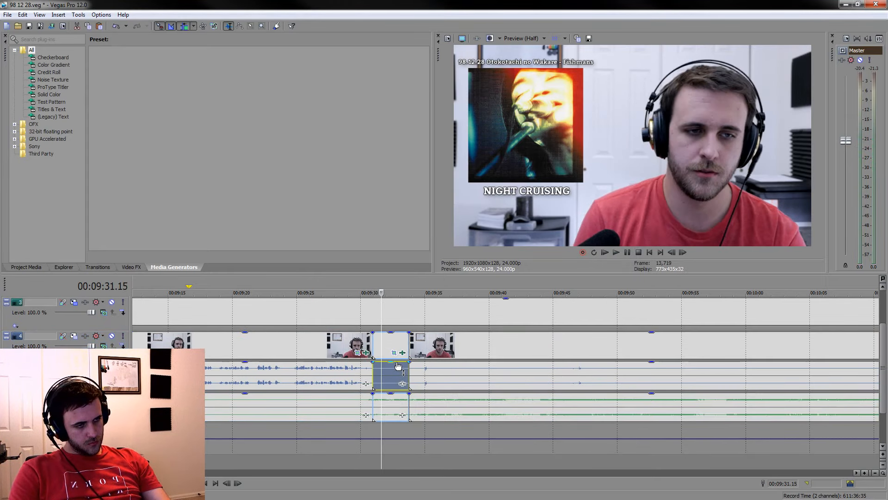
Split the grouped clips at 00:09:41.09 and delete the piece between 00:09:33.19 and that cut
left_click(512, 407)
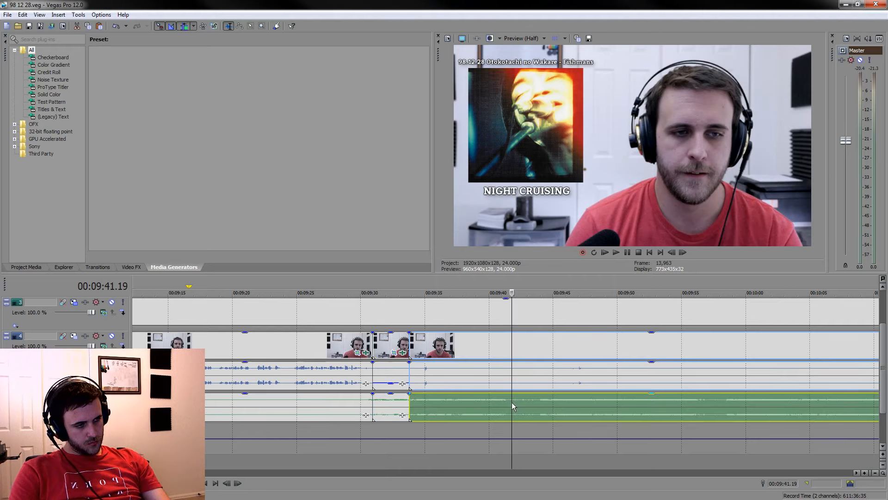
key("space")
left_click_drag(884, 348, 885, 366)
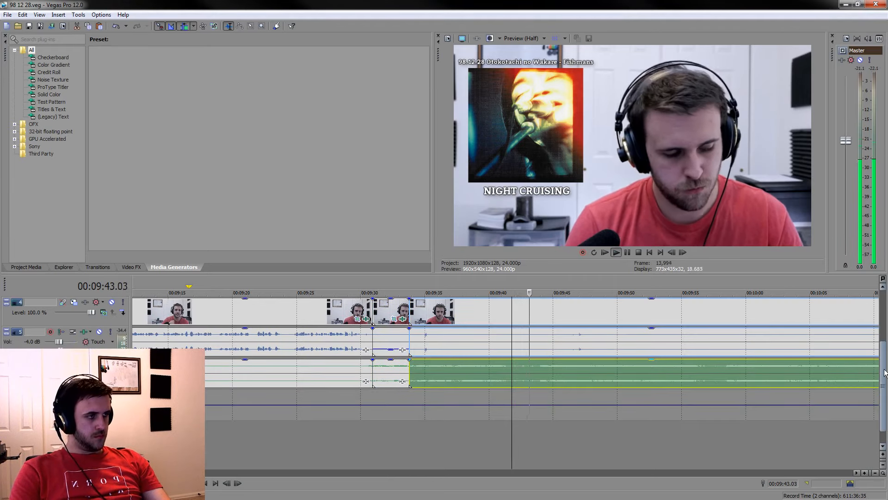
left_click(478, 459)
scroll(493, 443, "up", 1)
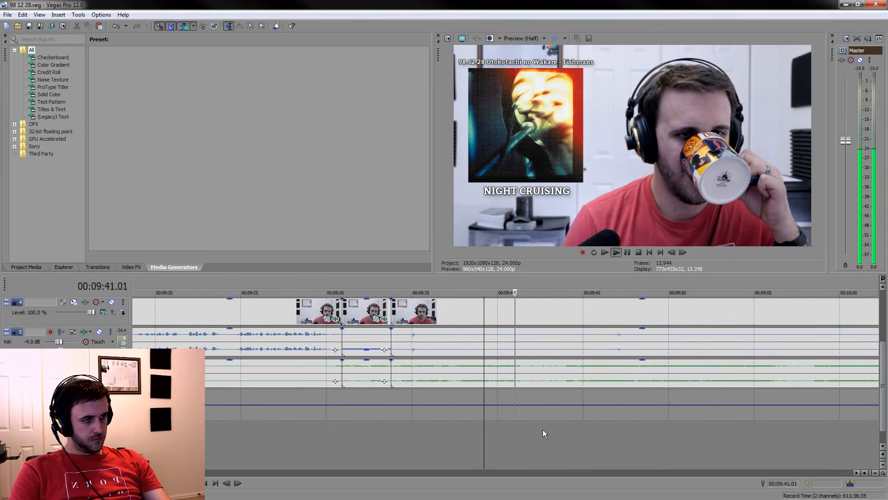
left_click(521, 376)
key("space")
key("space")
key("s")
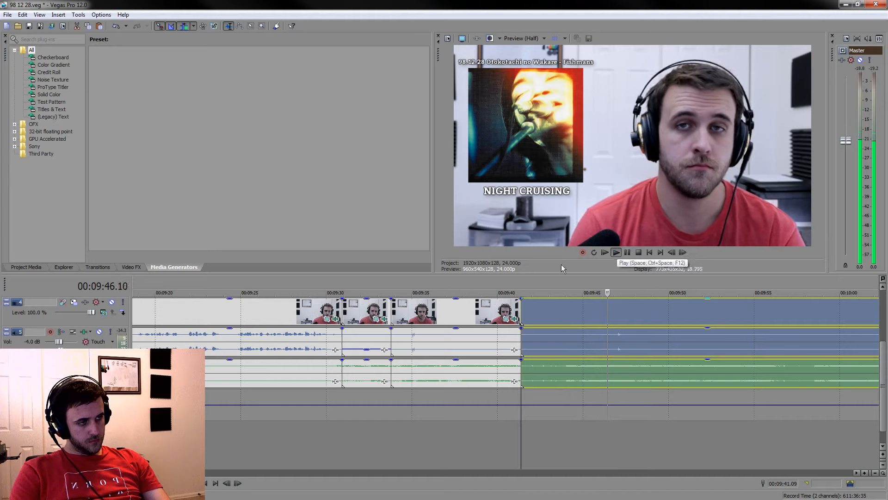
key("space")
left_click(478, 309)
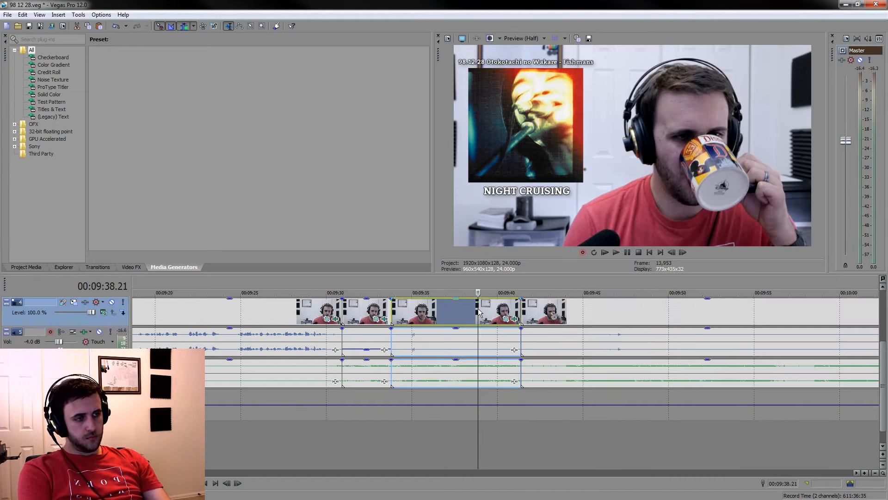
key("Delete")
Find the next reaction in the listening section and split the grouped clips at 00:10:05.07 and 00:10:12.22
left_click(590, 467)
key("space")
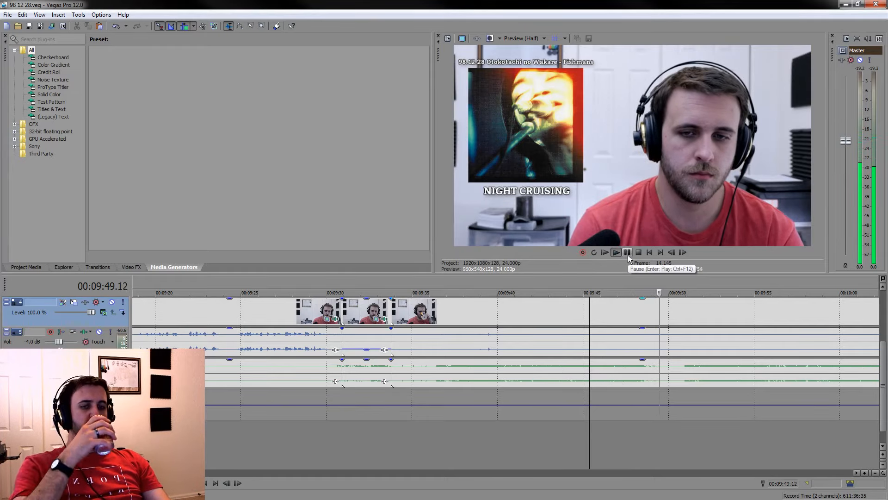
scroll(736, 378, "down", 5)
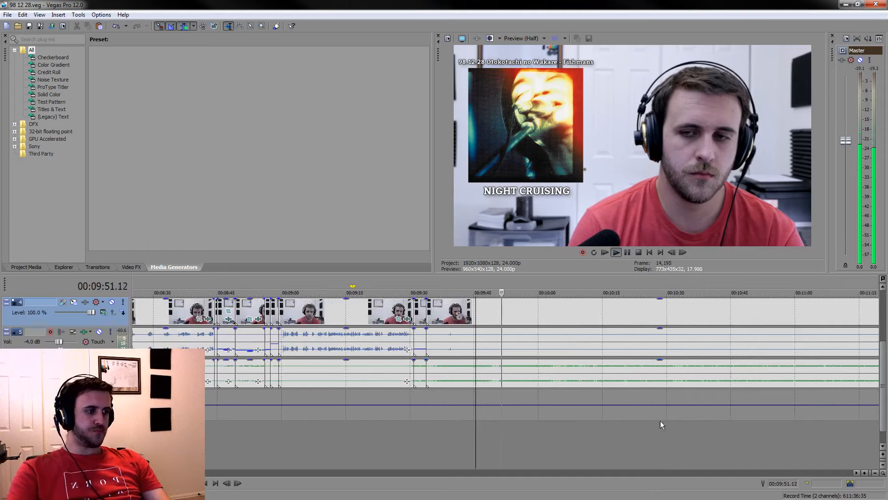
left_click(550, 439)
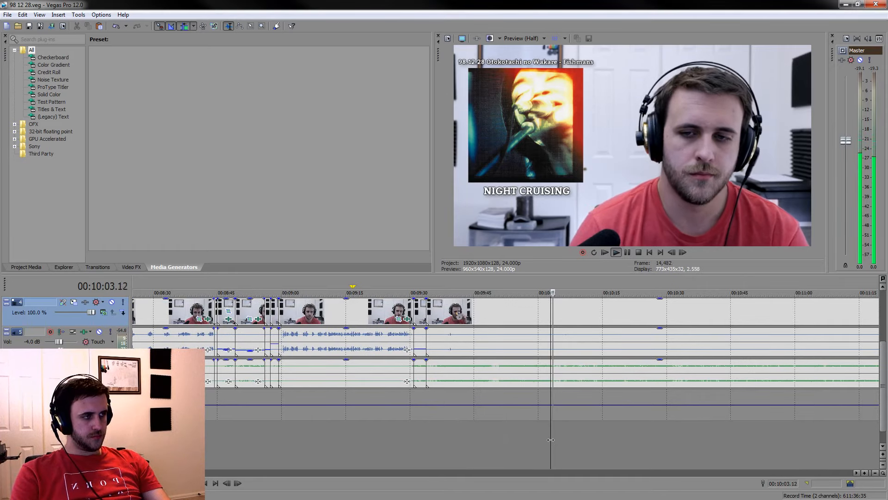
scroll(553, 439, "up", 2)
scroll(534, 471, "up", 1)
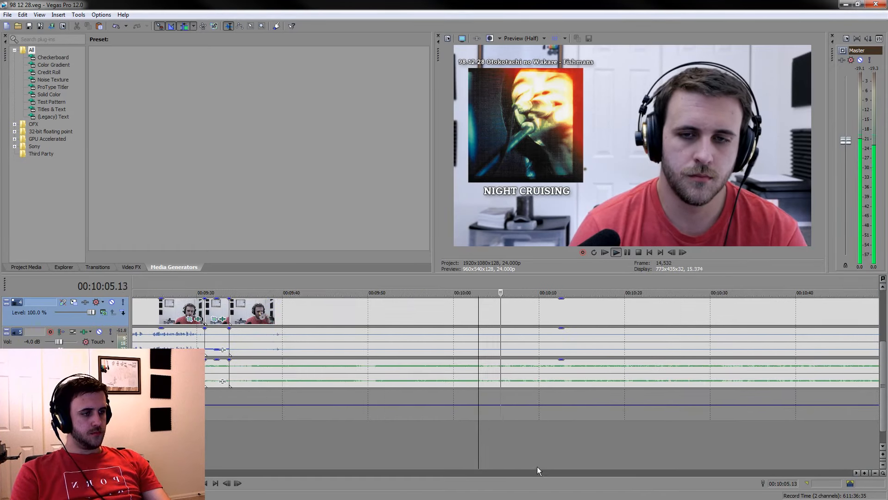
left_click(498, 372)
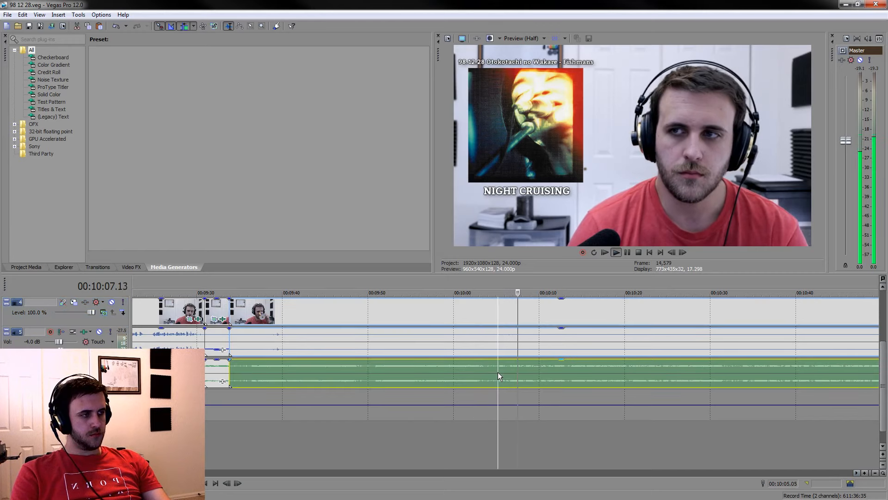
scroll(498, 372, "up", 1)
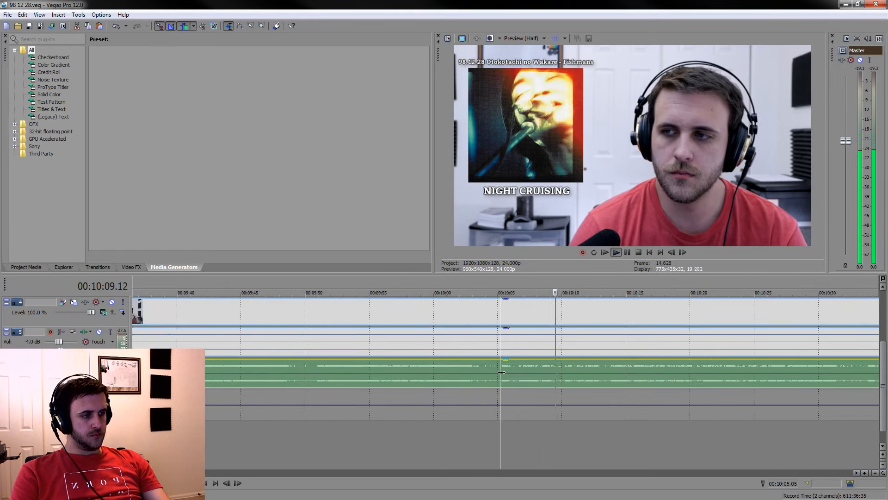
key("s")
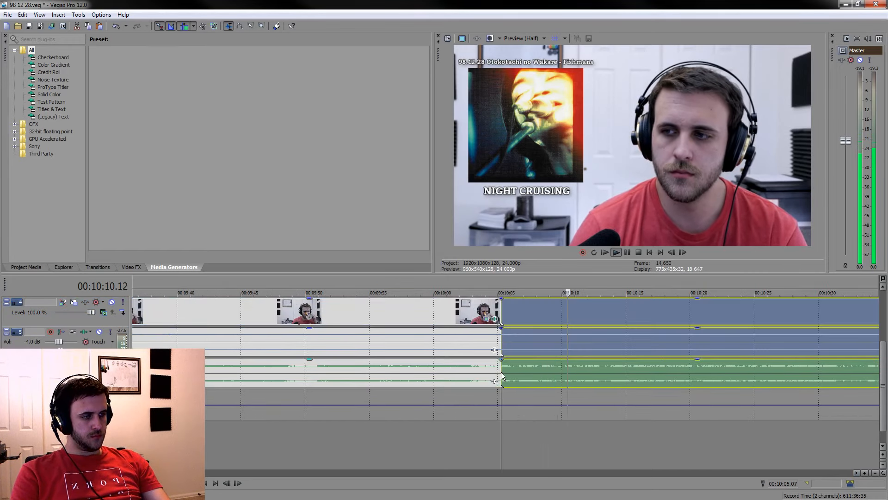
left_click(626, 252)
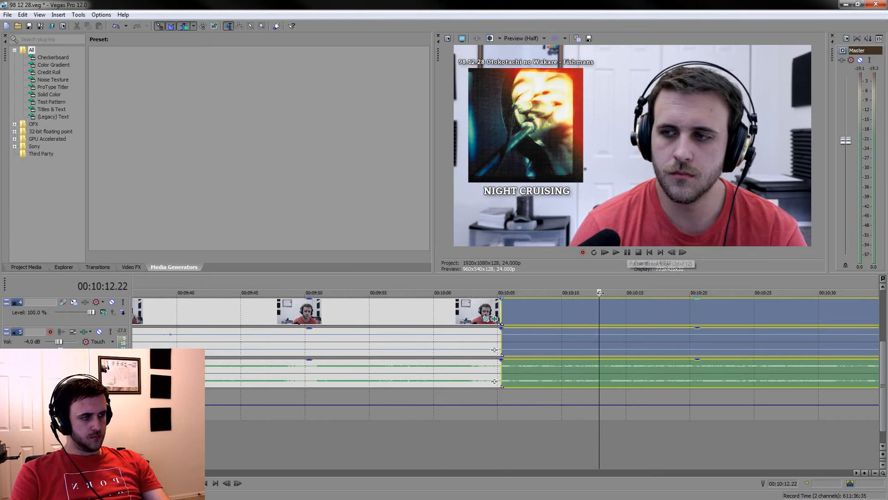
key("s")
Play the isolated reaction, split it at 00:10:06.14 and delete the short piece before that cut
left_click_drag(601, 289, 501, 290)
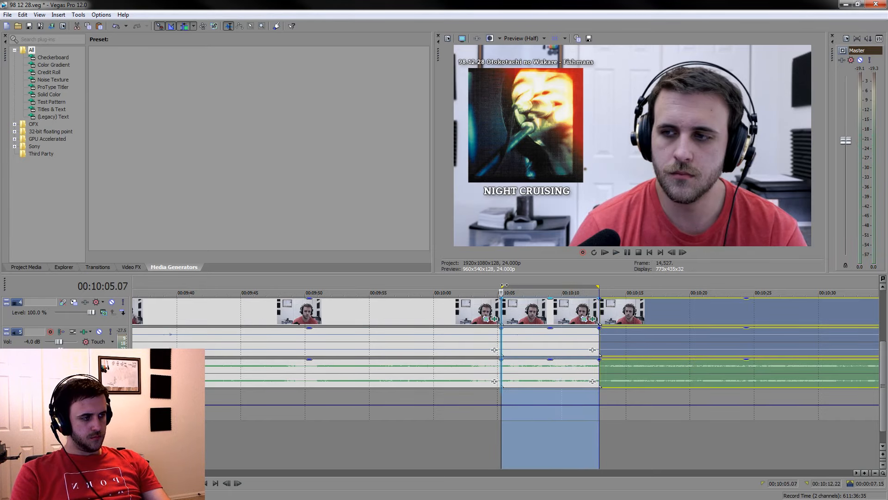
scroll(544, 318, "up", 2)
key("space")
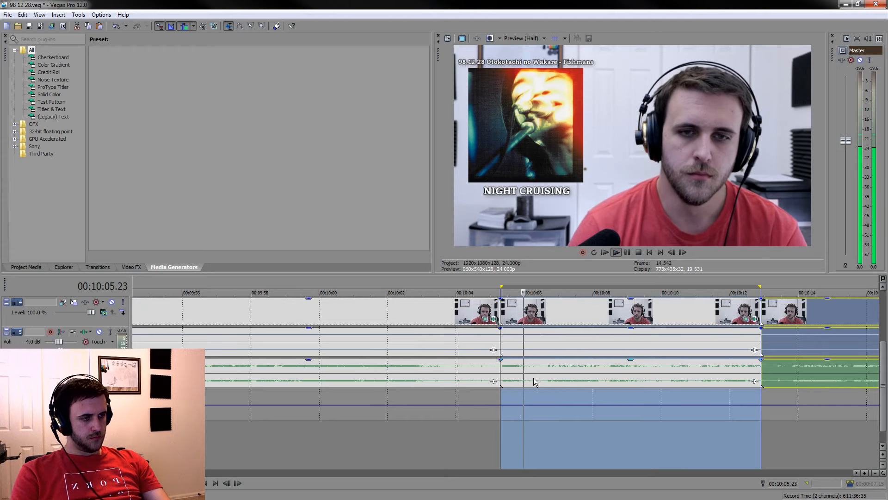
left_click(545, 382)
key("s")
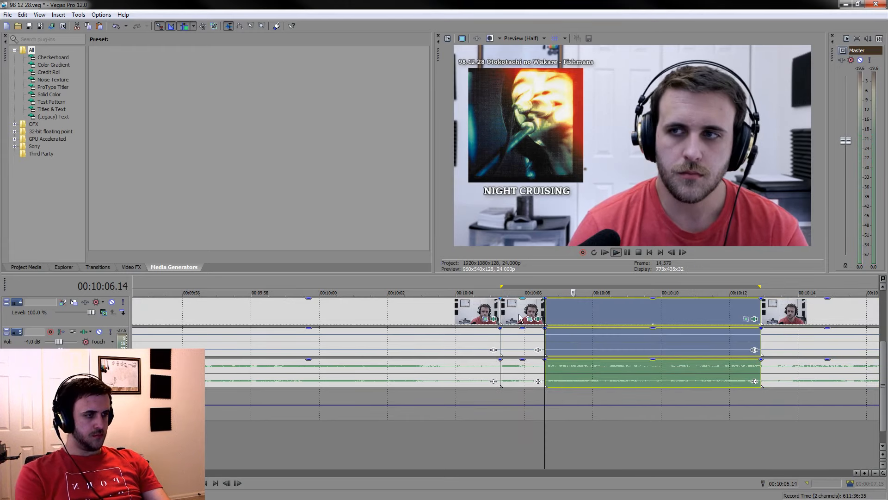
left_click(519, 309)
key("Delete")
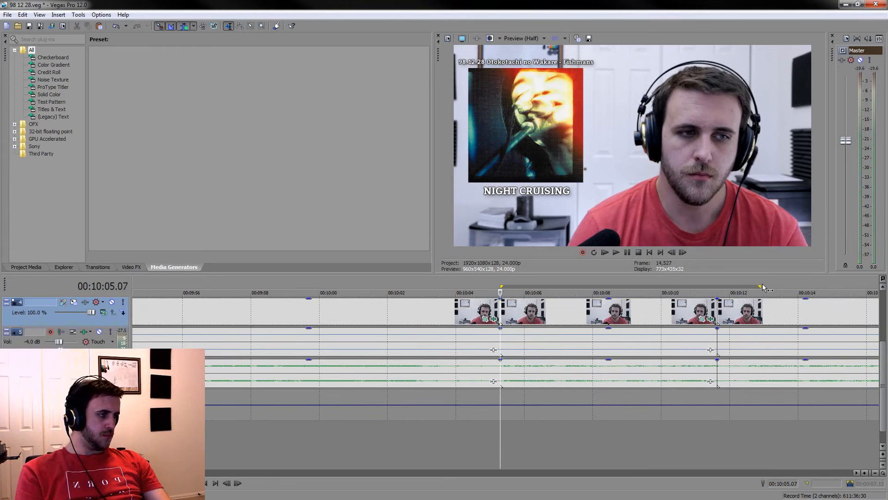
Lower the voice gain of the kept reaction after 00:10:05.07 and delete the long listening piece before it
left_click_drag(761, 284, 499, 286)
left_click(553, 353)
left_click_drag(583, 329, 586, 359)
left_click(451, 321)
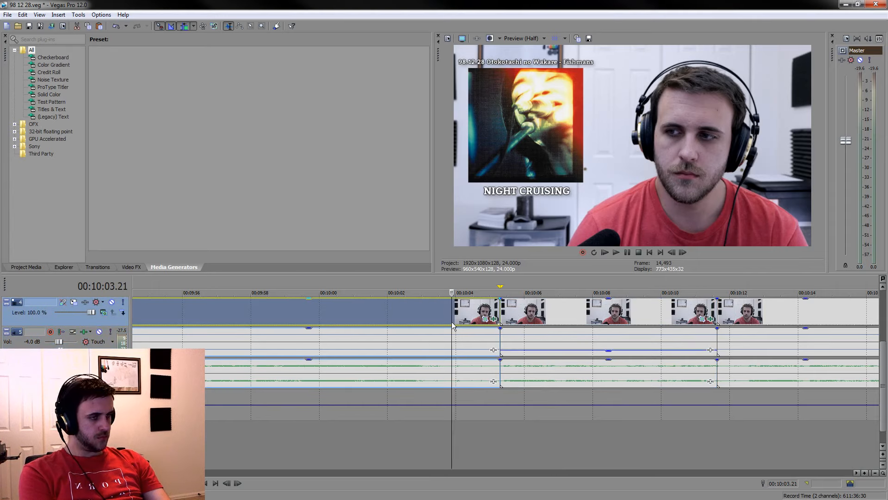
key("Delete")
Play back the listening section after the kept reaction and compare it with the upcoming spoken parts
scroll(451, 321, "down", 5)
left_click(580, 440)
key("space")
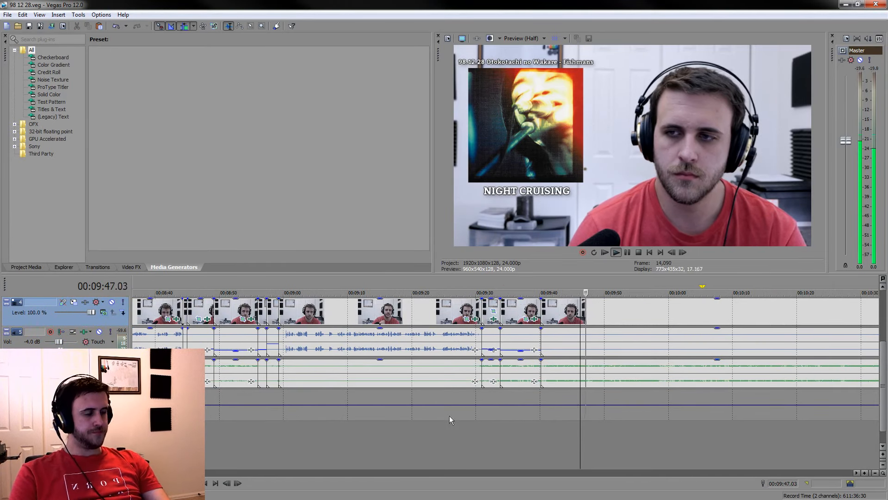
scroll(703, 458, "down", 8)
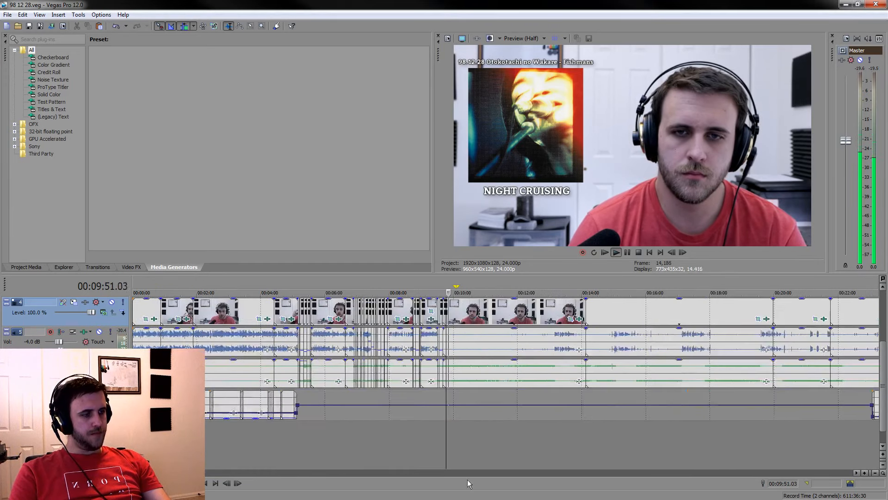
scroll(593, 418, "up", 3)
left_click(563, 320)
scroll(563, 320, "up", 2)
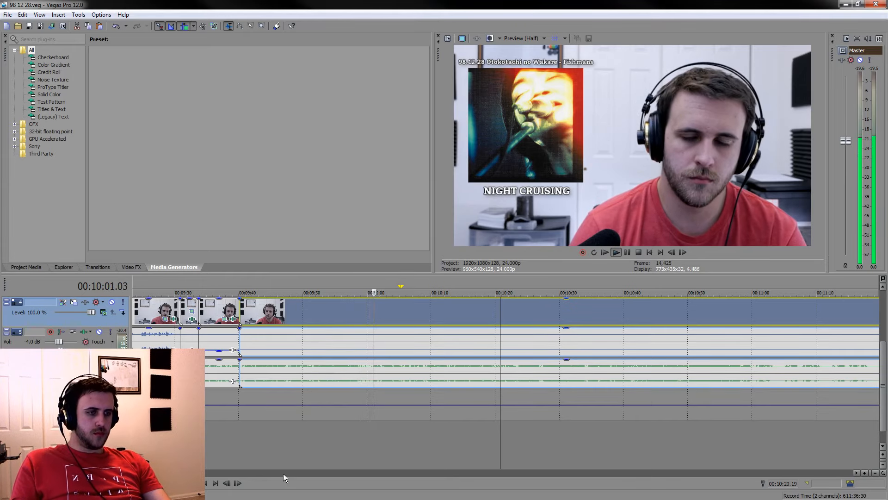
key("Return")
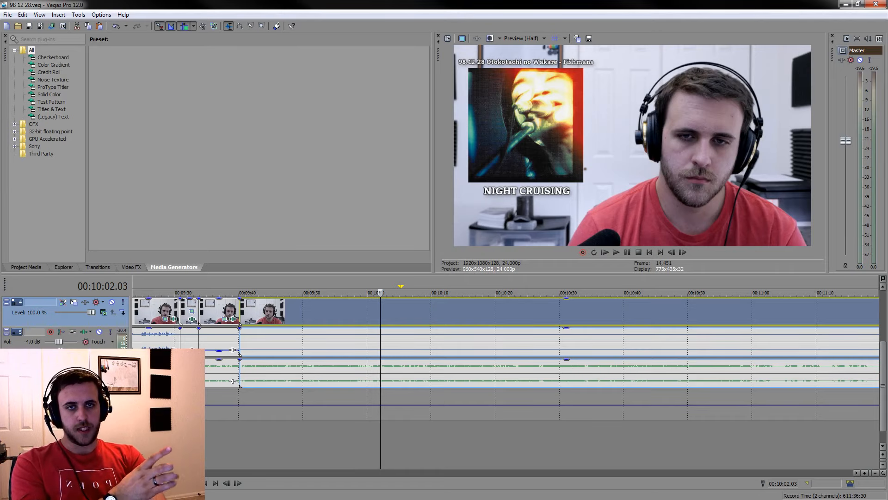
left_click_drag(239, 296, 322, 294)
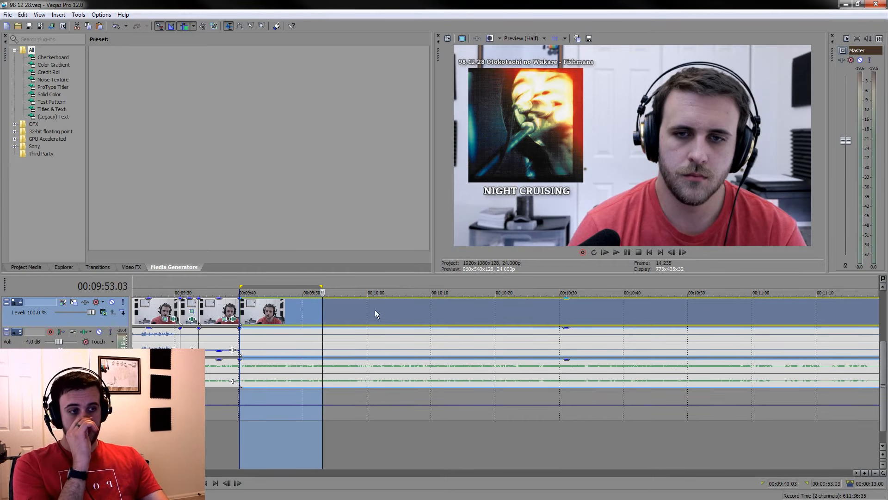
left_click_drag(321, 285, 239, 278)
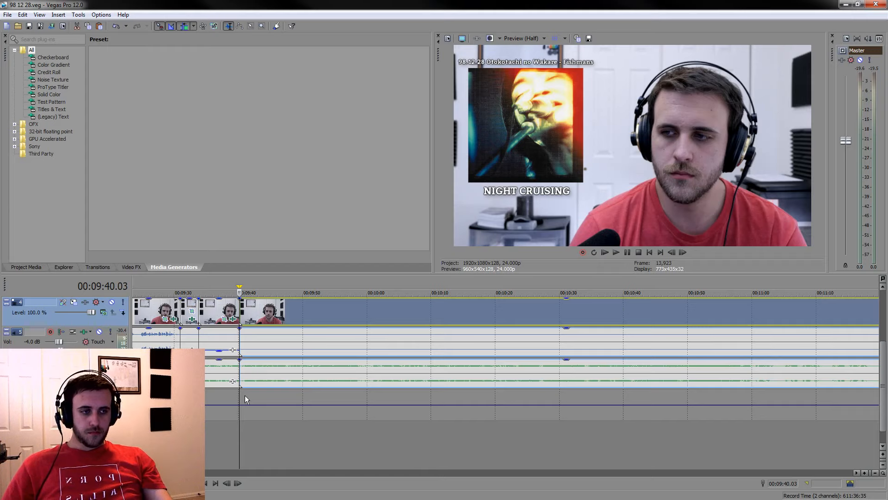
Find the next reaction in the listening section and split the grouped clips at 00:10:29.05 and about 00:10:36
left_click(289, 314)
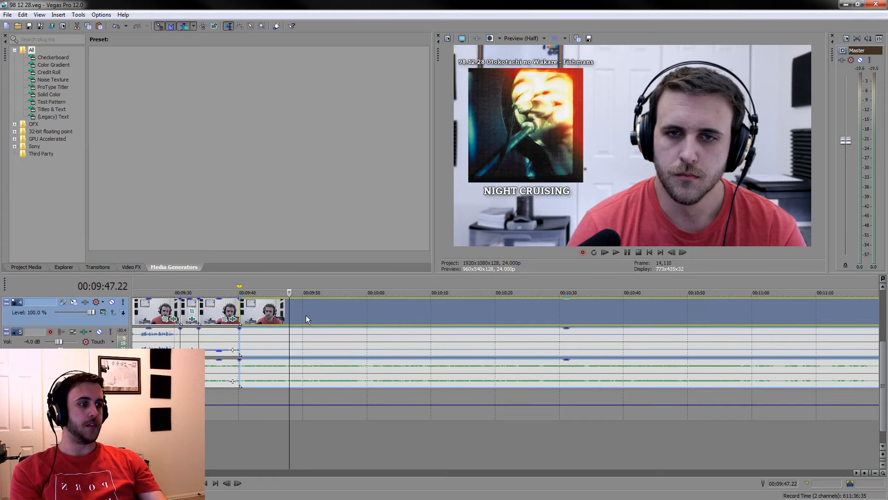
key("space")
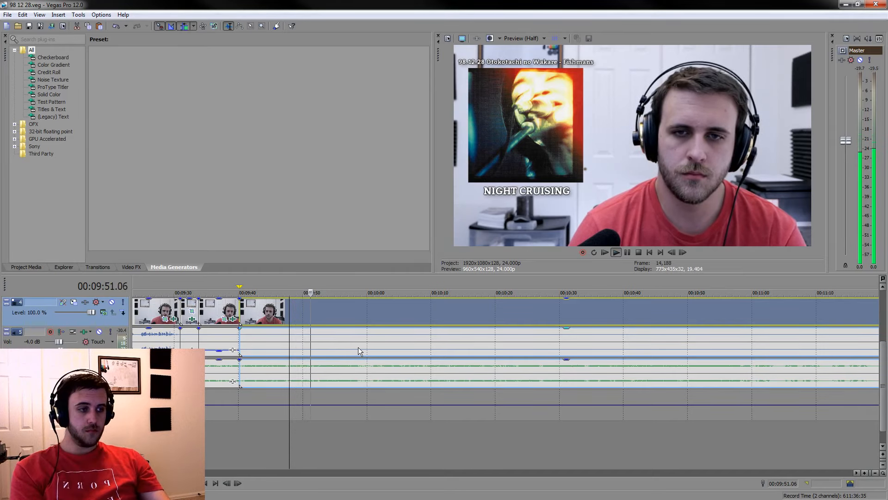
left_click(384, 439)
left_click(475, 444)
left_click(542, 463)
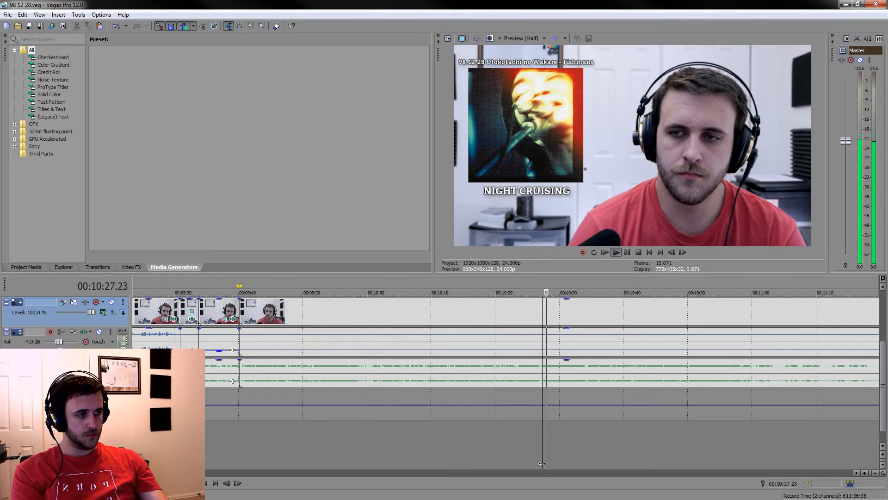
scroll(546, 455, "down", 3)
scroll(546, 456, "up", 4)
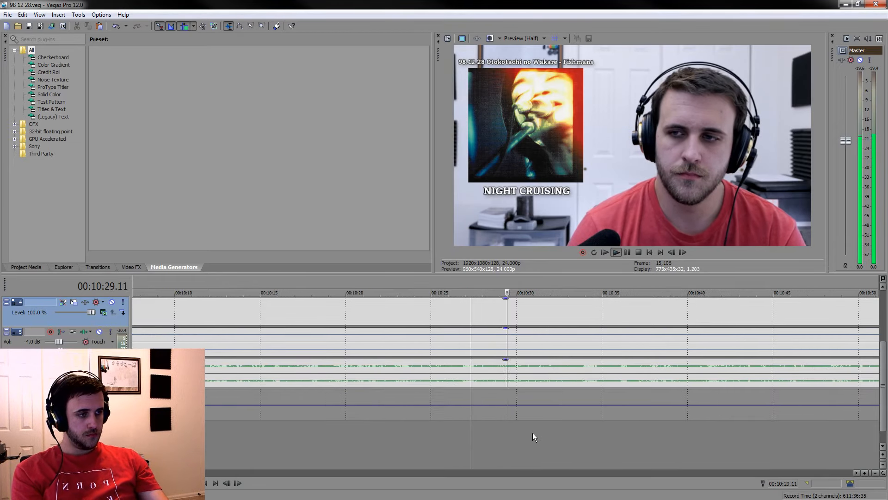
left_click(504, 370)
key("s")
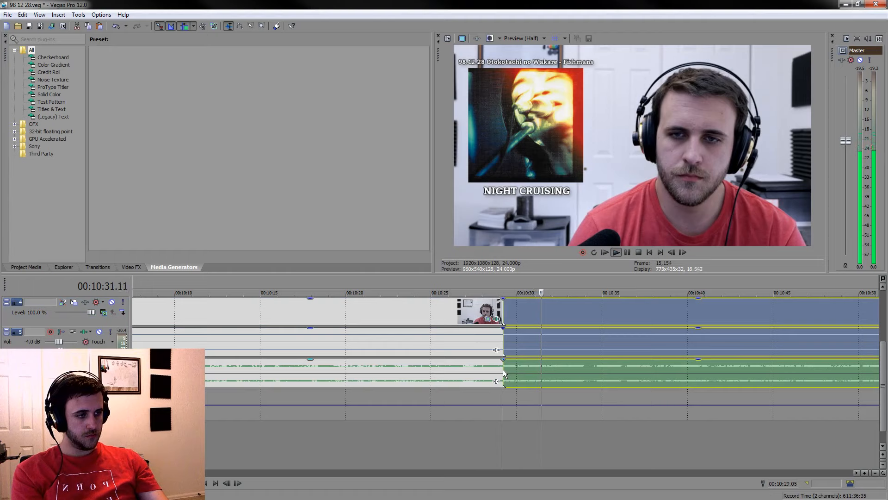
left_click(630, 251)
key("s")
mouse_move(623, 285)
left_mouse_down()
mouse_move(504, 287)
mouse_move(623, 287)
left_mouse_up()
Delete the long listening piece before the isolated reaction and lower the reaction's voice gain to about -14.8 dB
left_click(453, 317)
key("Delete")
scroll(461, 306, "down", 1)
left_click_drag(557, 334, 555, 354)
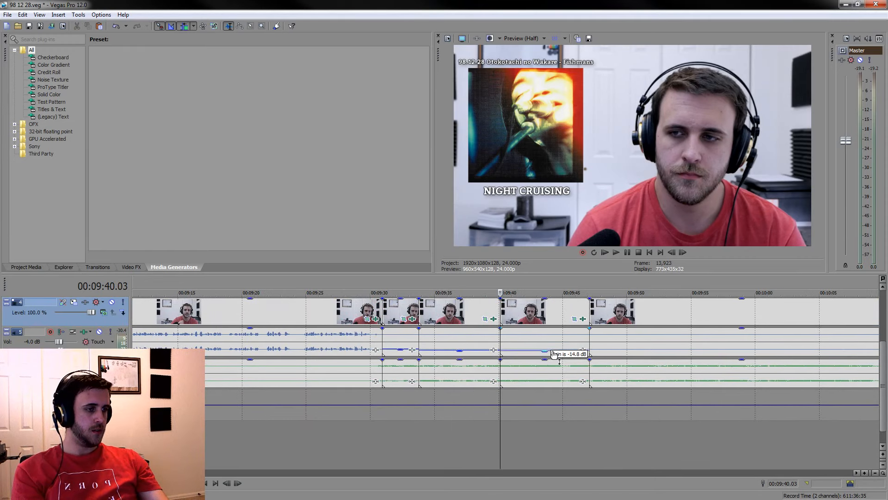
Find another reaction further into the listening section and split the grouped clips at 00:10:14.17 and about 00:10:23
scroll(584, 440, "down", 3)
left_click(573, 453)
key("space")
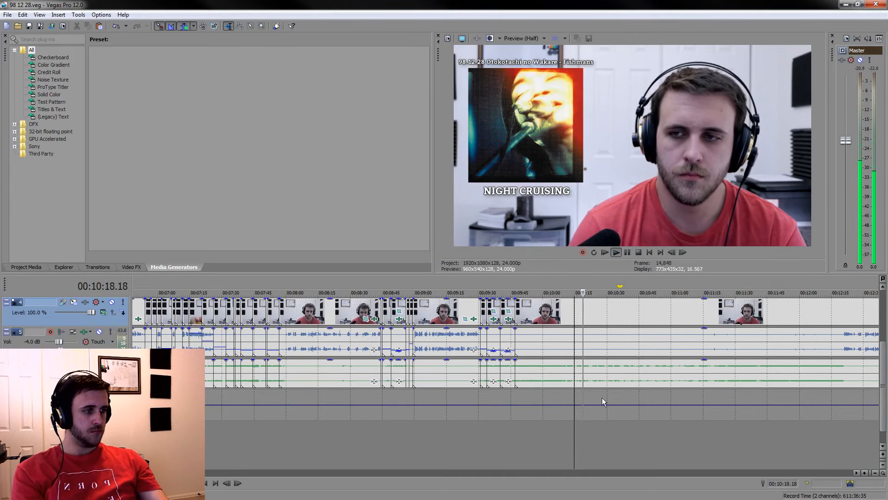
scroll(599, 398, "up", 6)
key("s")
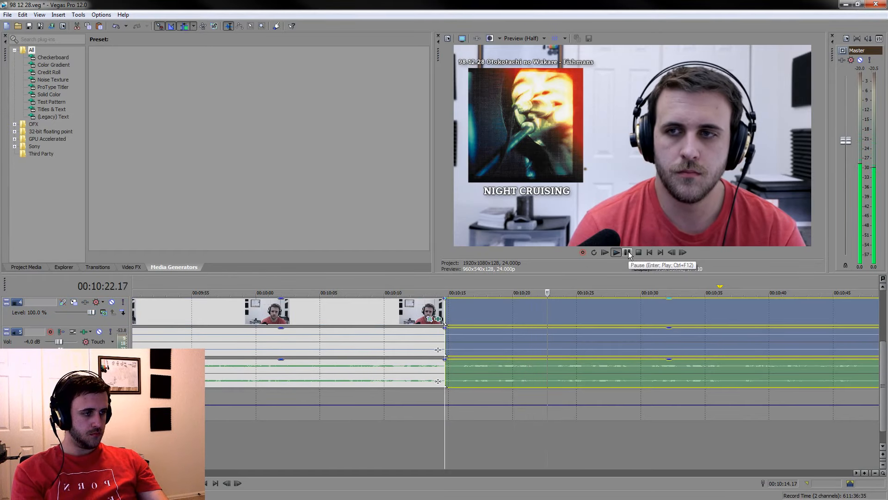
left_click_drag(555, 283, 446, 280)
key("space")
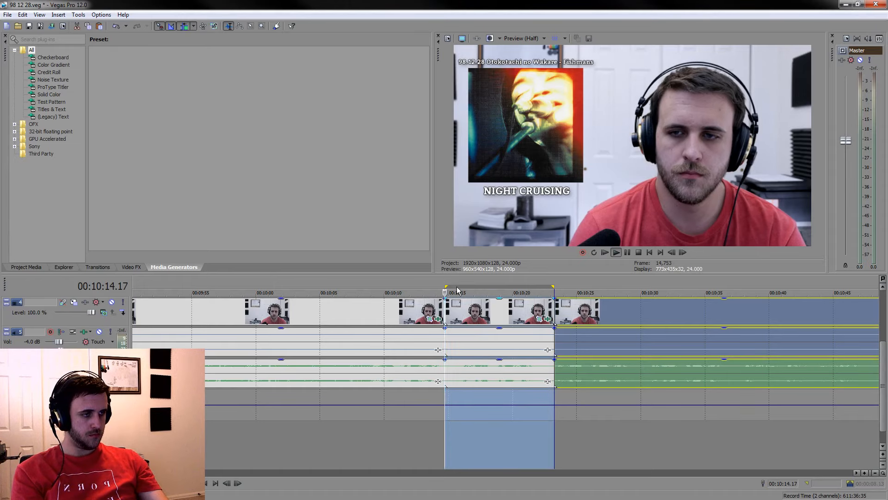
Play the isolated reaction, split it at 00:10:21.20 and shorten the marked range to that cut
left_click(480, 311)
scroll(491, 311, "up", 1)
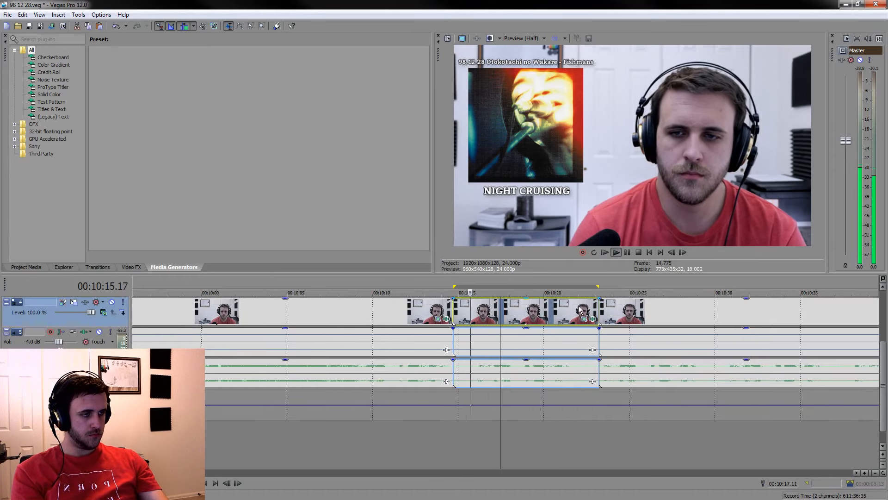
left_click(626, 252)
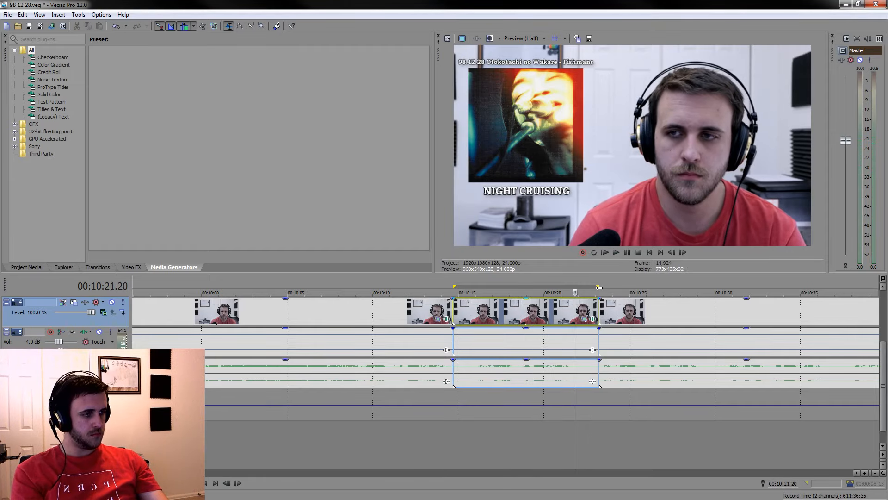
key("s")
left_click_drag(598, 286, 573, 282)
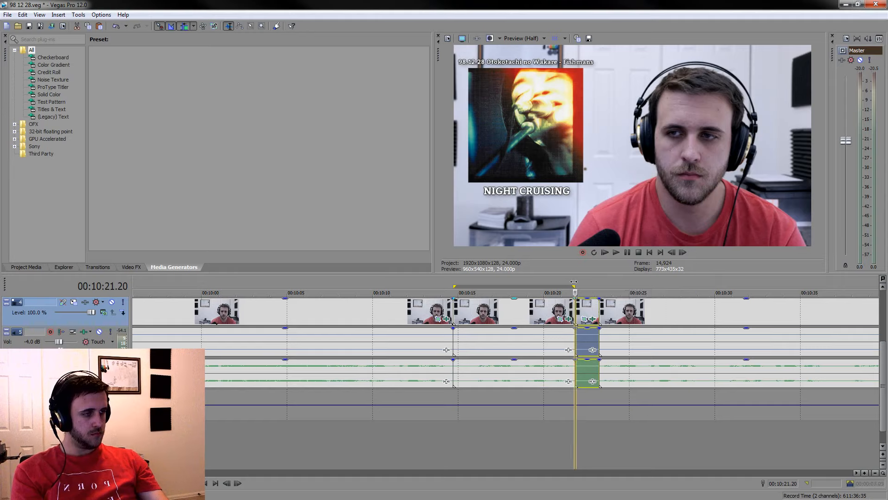
Check the reaction's opening, split it at 00:10:15.06 and delete the short piece before that cut
left_click(463, 312)
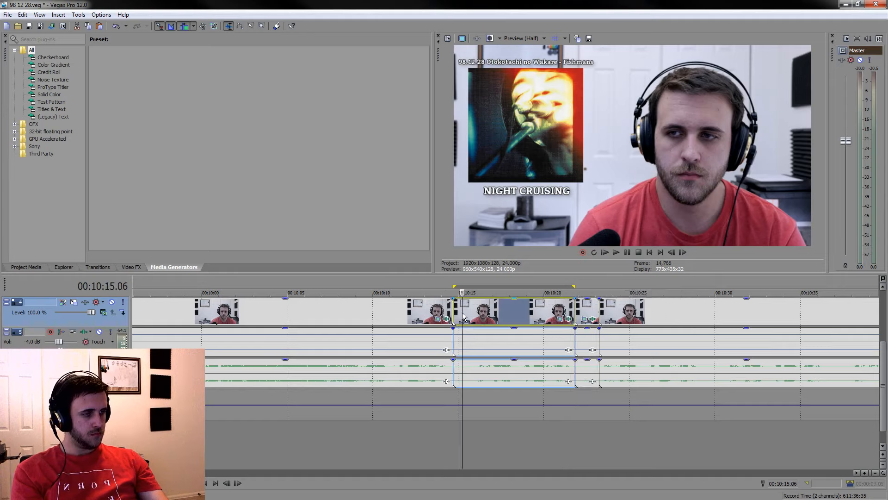
key("space")
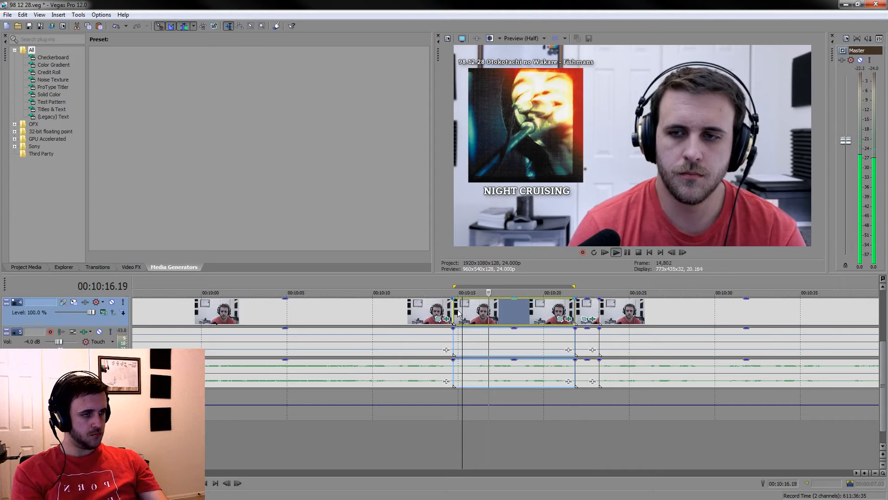
key("space")
key("s")
left_click(459, 306)
key("Delete")
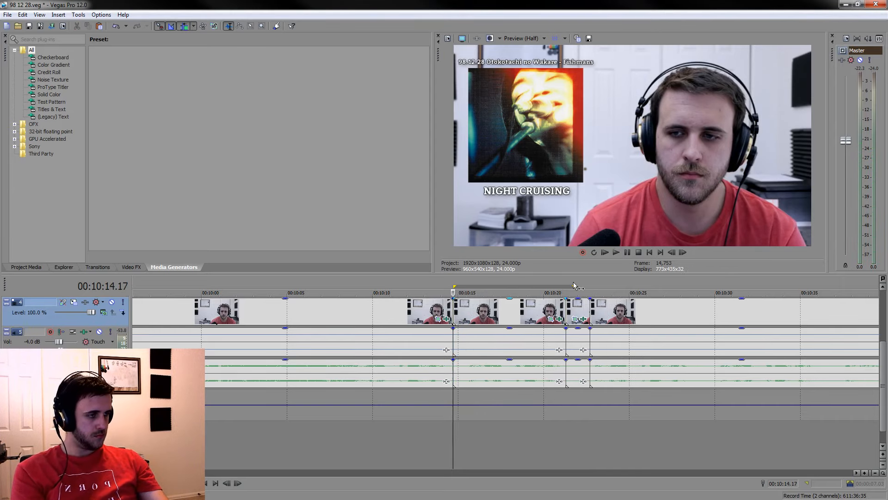
left_click_drag(573, 286, 453, 282)
Delete the long listening piece before the kept reaction and the short leftover after it, and lower the reaction's voice gain
left_click(426, 315)
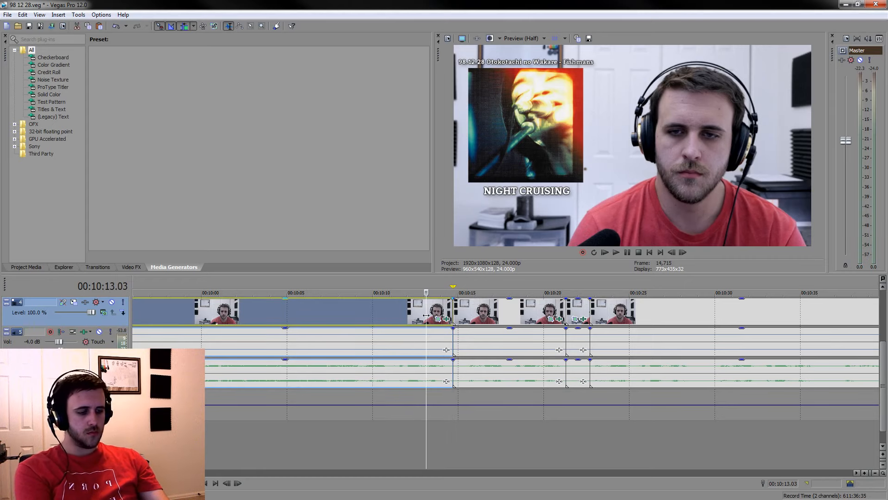
key("Delete")
scroll(523, 368, "down", 2)
left_click(564, 305)
key("Delete")
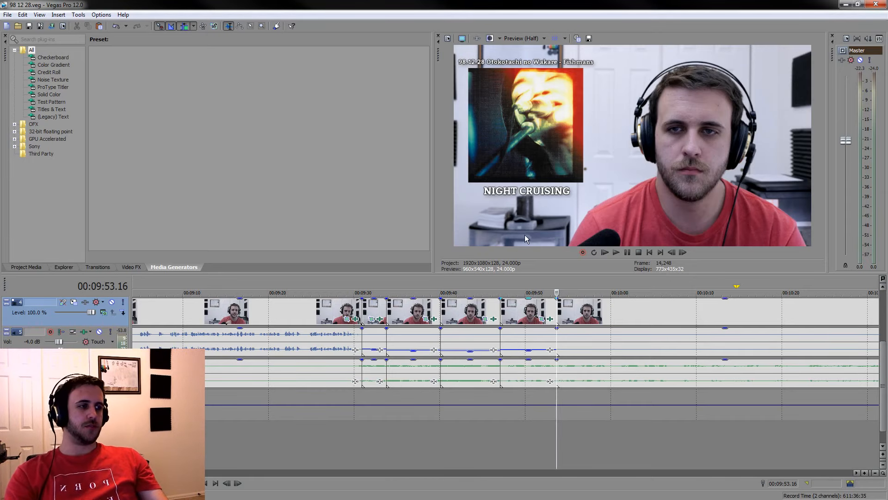
Play through the listening section after 00:09:53.16 in jumps and look for the next reaction worth keeping
left_click(624, 314)
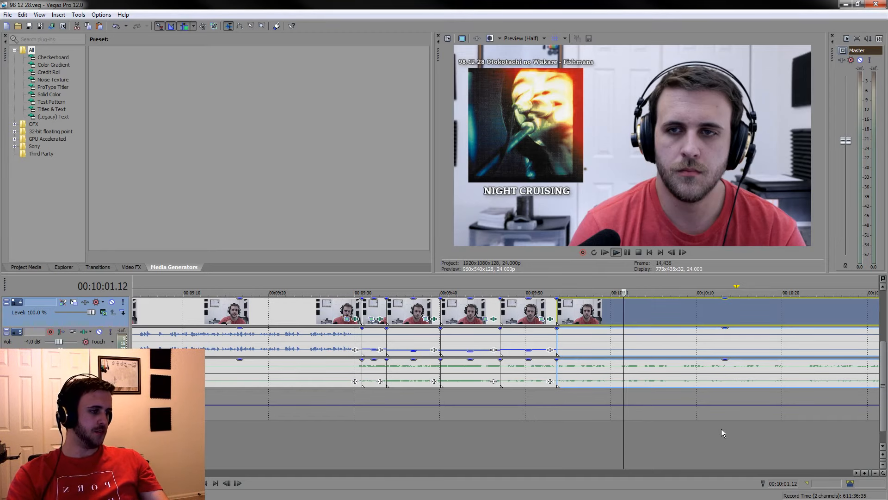
scroll(654, 427, "down", 3)
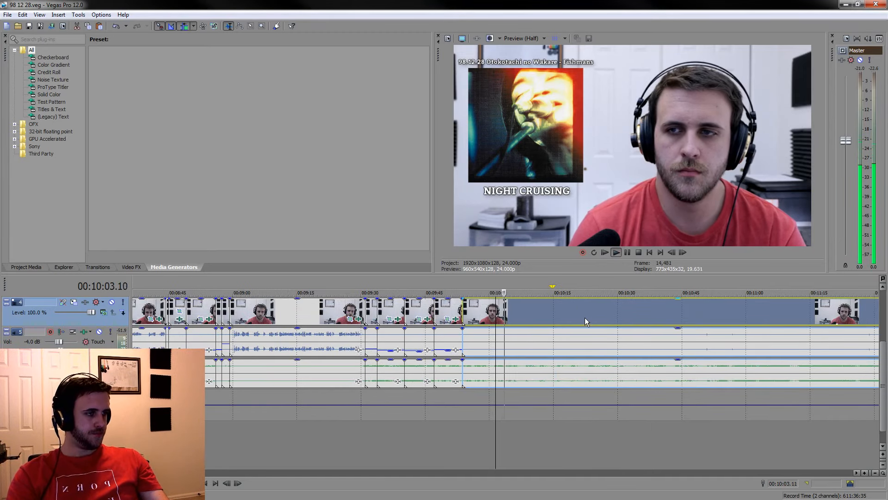
scroll(578, 318, "up", 4)
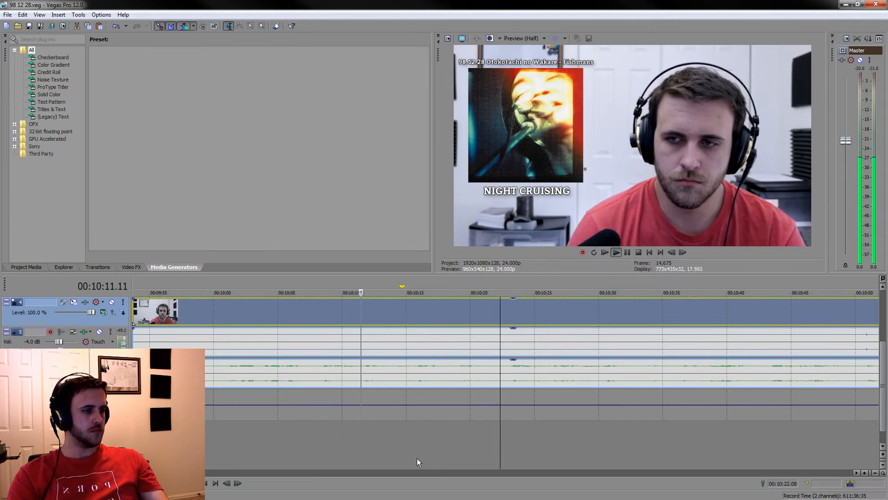
left_click(477, 457)
left_click(553, 454)
scroll(551, 456, "down", 5)
left_click(546, 459)
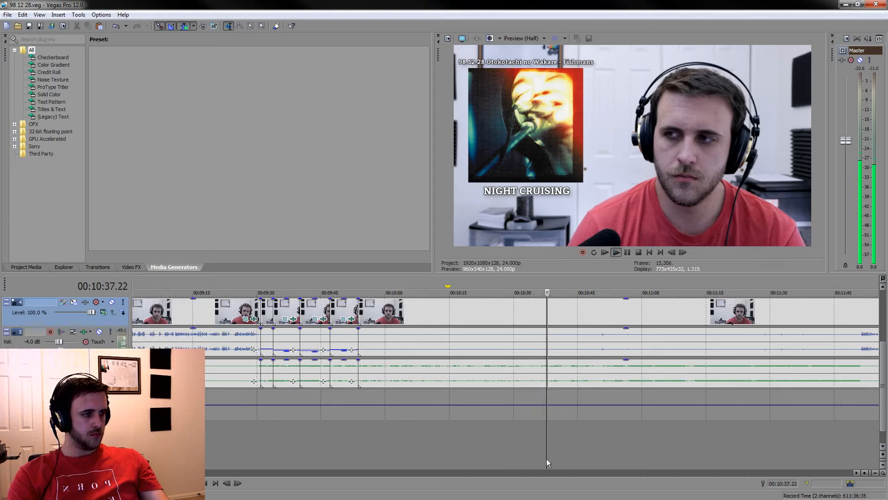
left_click(584, 451)
left_click(615, 440)
scroll(615, 440, "up", 8)
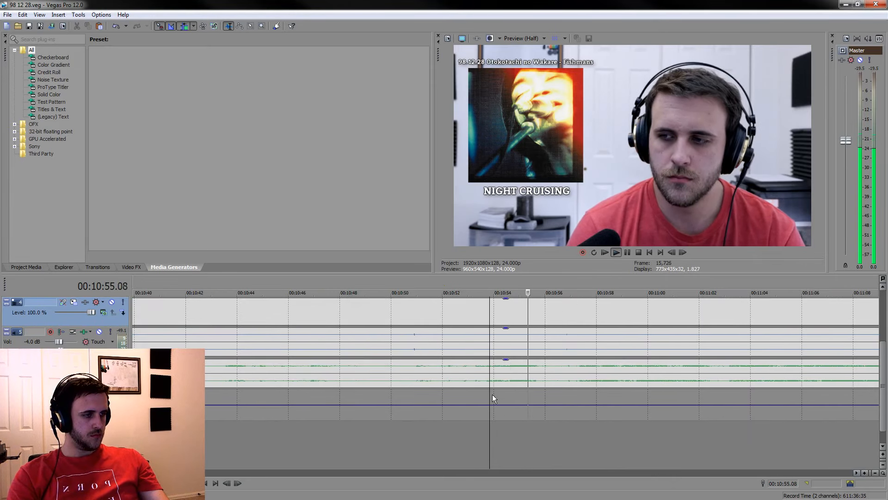
Split the grouped clips at 00:10:51.23 and 00:10:59.01 and mark the range between the two cuts
left_click(417, 448)
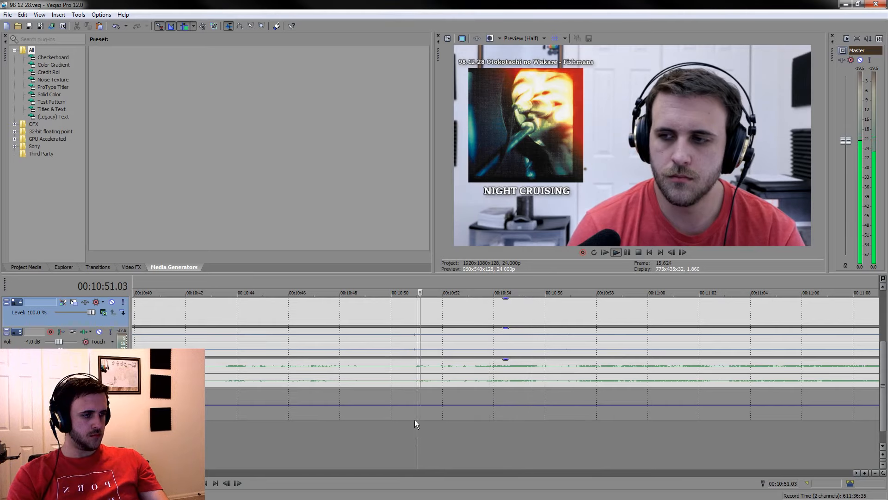
left_click(442, 372)
key("s")
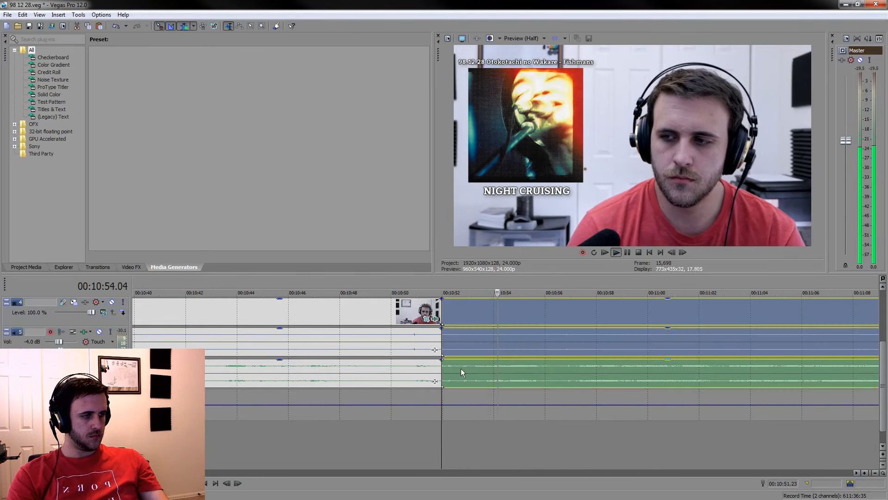
left_click(628, 252)
key("s")
left_click_drag(623, 288, 444, 272)
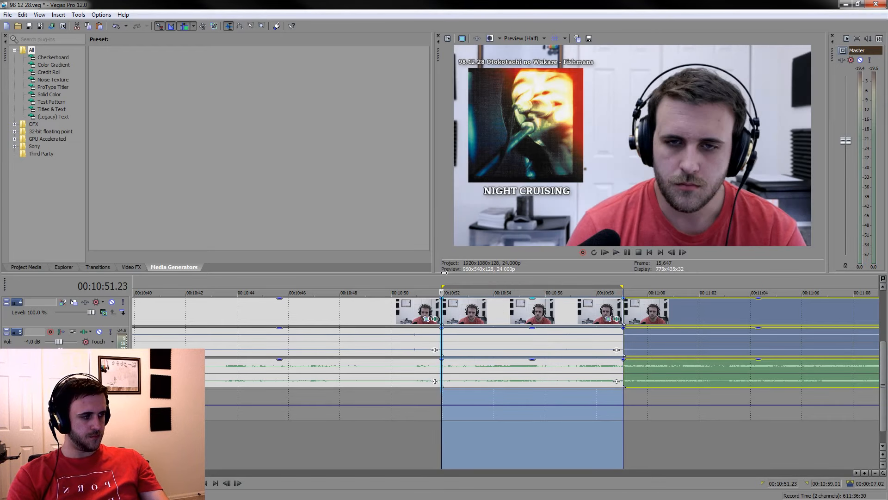
Split the isolated reaction at 00:10:52.04 and delete the short piece before that cut
key("Delete")
scroll(454, 332, "up", 3)
left_click(515, 371)
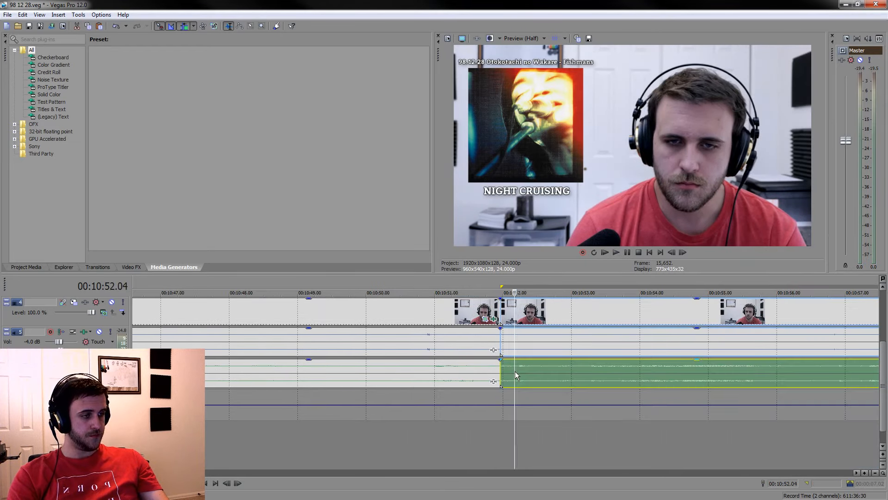
key("s")
left_click(506, 308)
key("Delete")
scroll(684, 313, "down", 3)
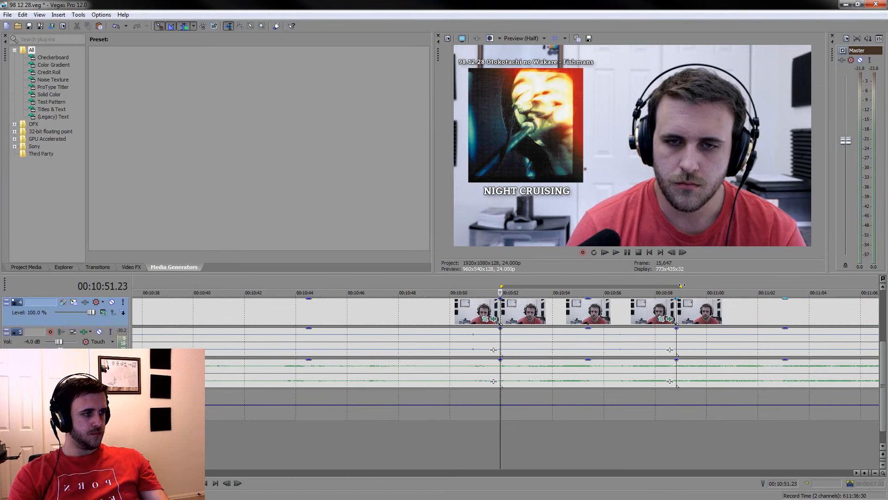
Collapse the marked range at 00:10:51.23 and delete the long listening piece before the kept reaction
left_click_drag(677, 286, 499, 275)
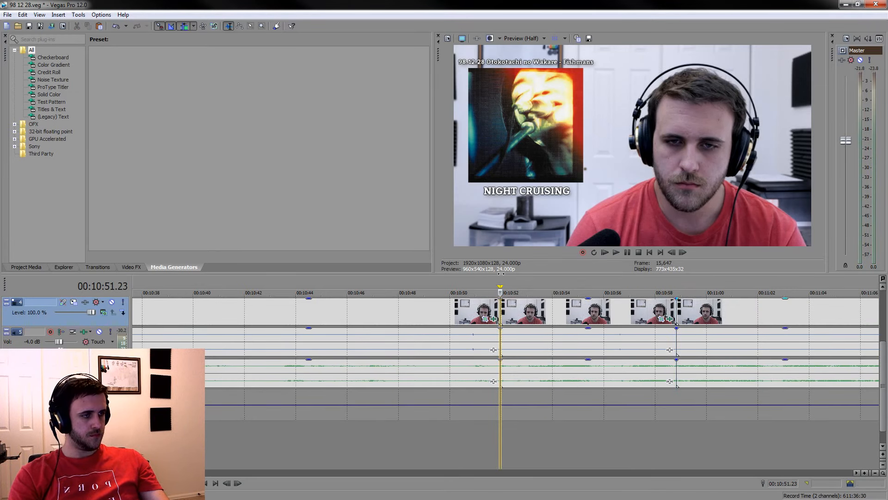
left_click(476, 302)
key("Delete")
Lower the voice gain of the kept reaction after 00:09:53.16 and save the project
scroll(481, 307, "up", 1)
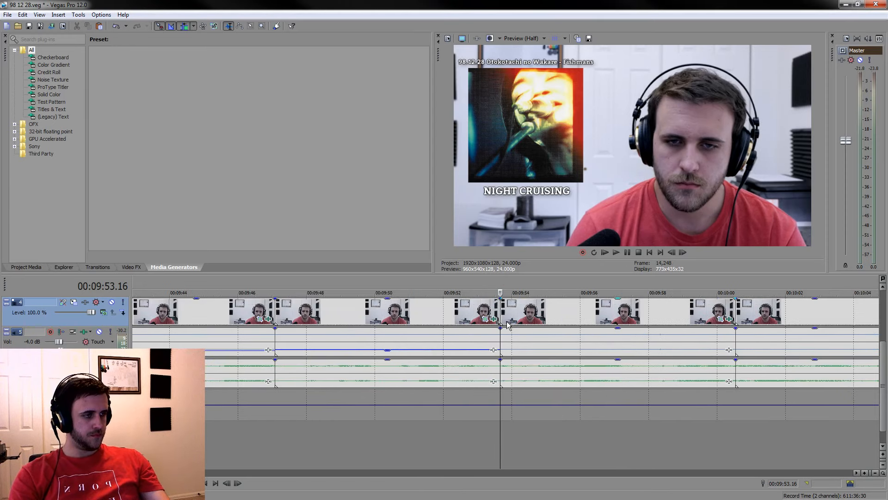
left_click_drag(574, 329, 574, 353)
key("ctrl+s")
Find the next reaction in the clip after 00:10:00 and split the grouped clips at 00:10:27.06 and 00:10:33.15
scroll(575, 363, "down", 3)
key("space")
left_click(590, 343)
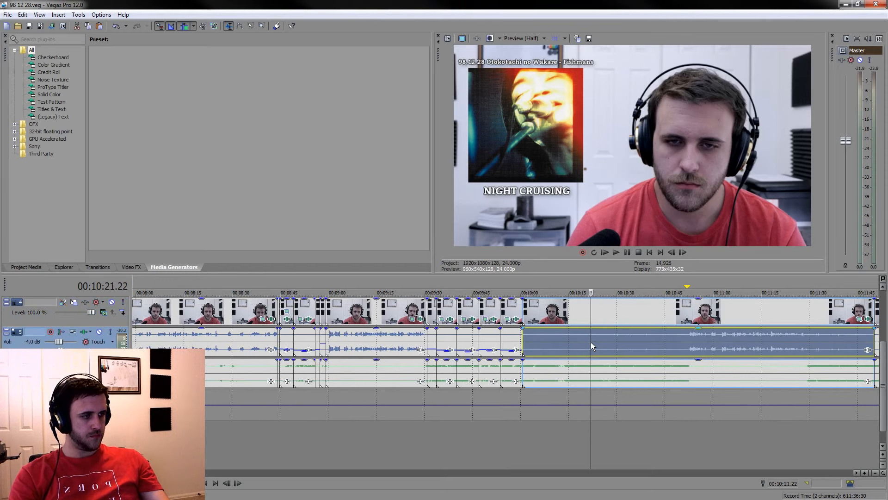
scroll(590, 342, "down", 3)
mouse_move(883, 386)
left_mouse_down()
mouse_move(887, 336)
mouse_move(886, 398)
left_mouse_up()
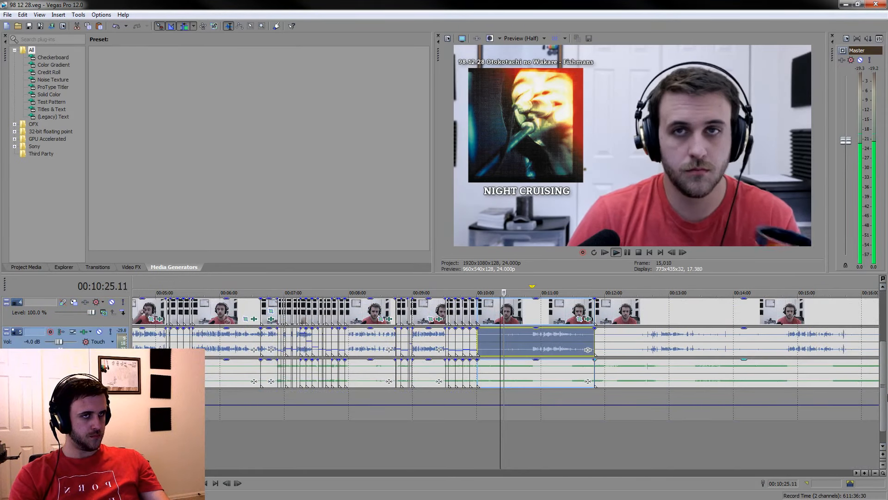
scroll(732, 412, "up", 5)
left_click(577, 440)
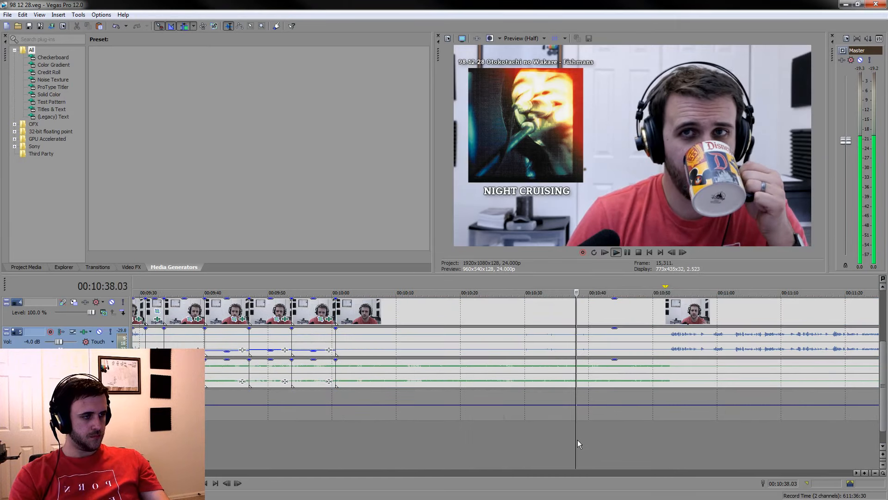
scroll(585, 440, "up", 3)
left_click(373, 430)
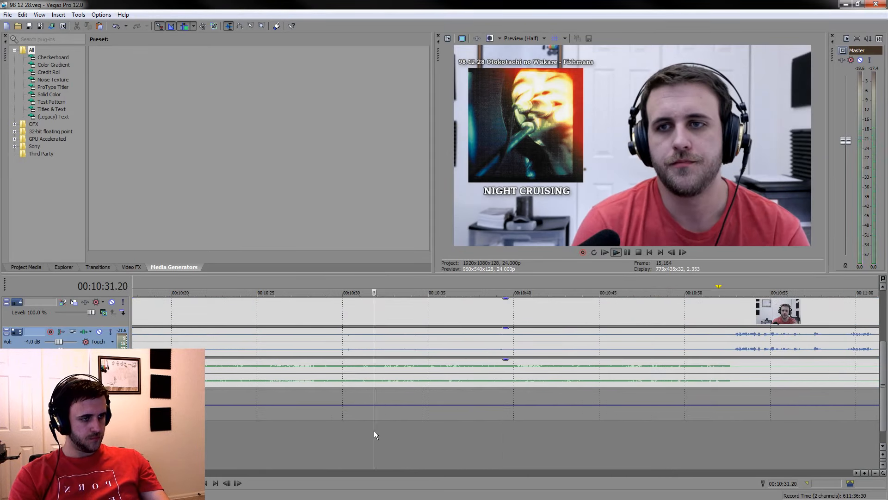
left_click(319, 429)
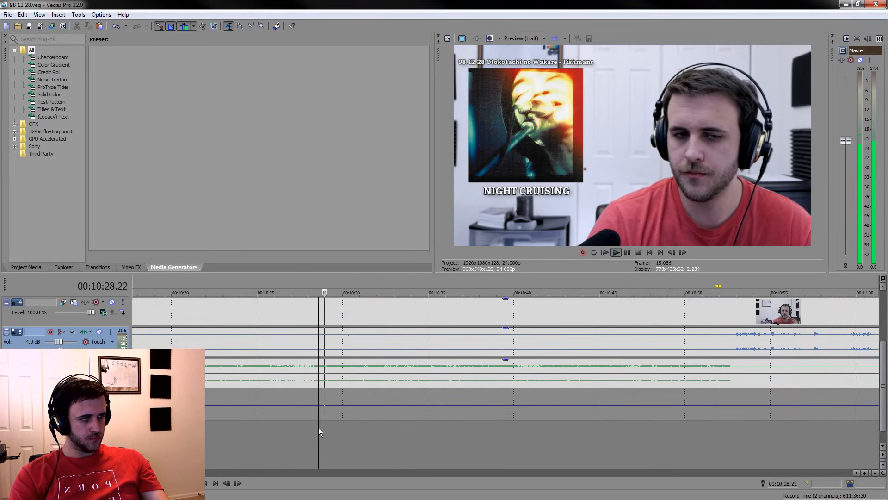
left_click(295, 433)
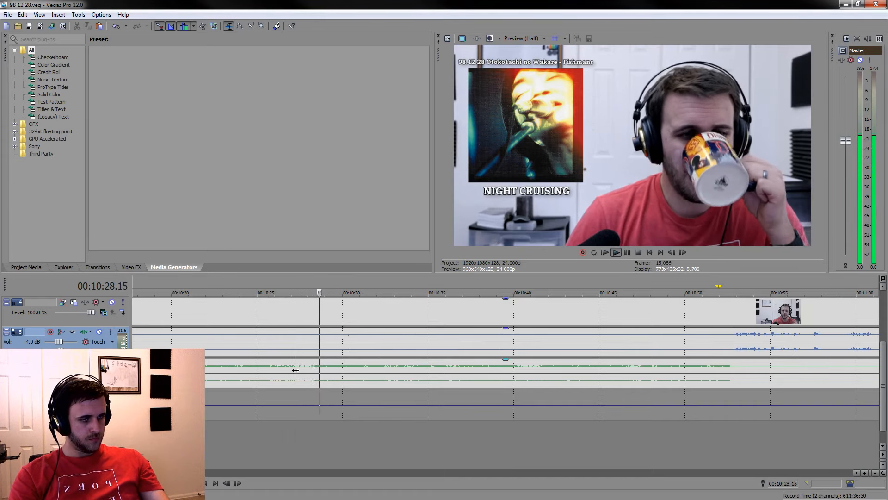
key("s")
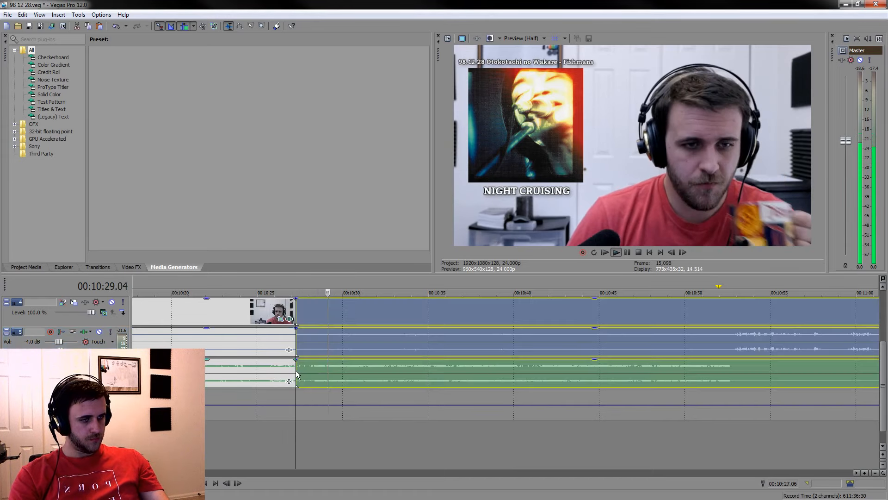
left_click(628, 252)
key("s")
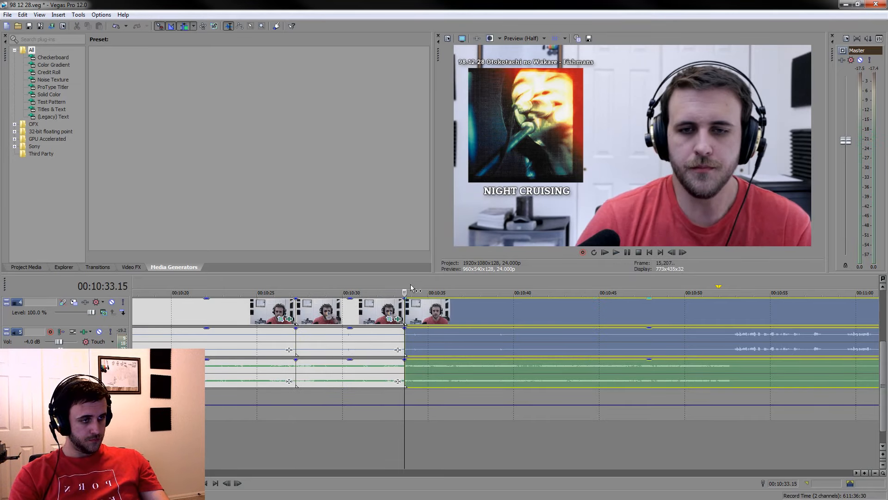
Lower the voice gain of the piece between the two new cuts and delete the long listening piece before it
left_click_drag(405, 284, 347, 283)
left_click_drag(404, 285, 348, 280)
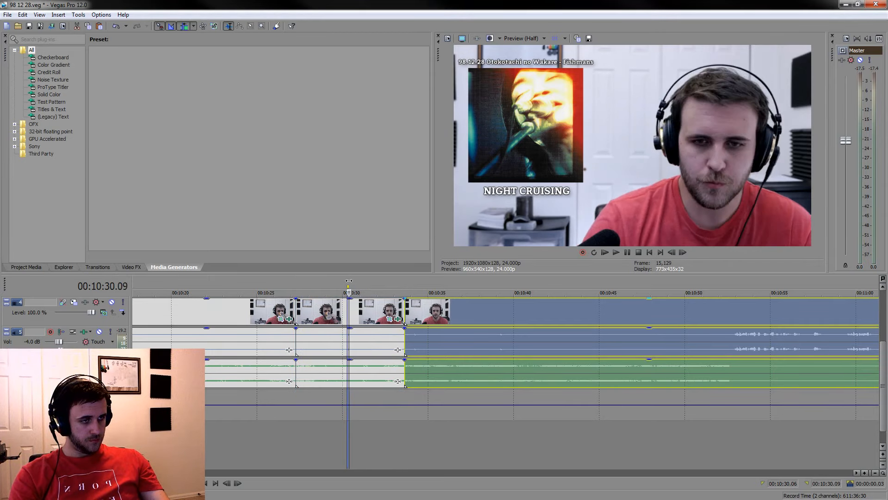
left_click(366, 351)
left_click_drag(349, 332, 349, 355)
left_click(267, 351)
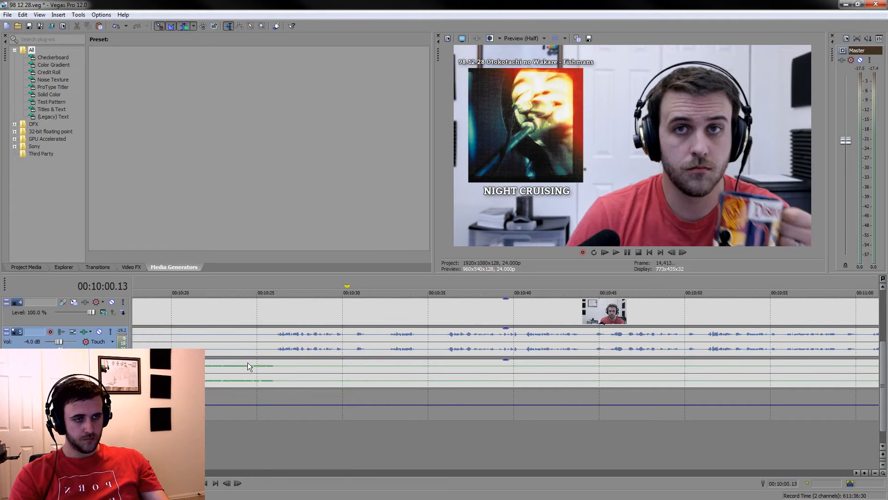
Split the grouped clips at 00:10:24.11, shortly before the music ends, and delete the listening piece before that cut
left_click(248, 339)
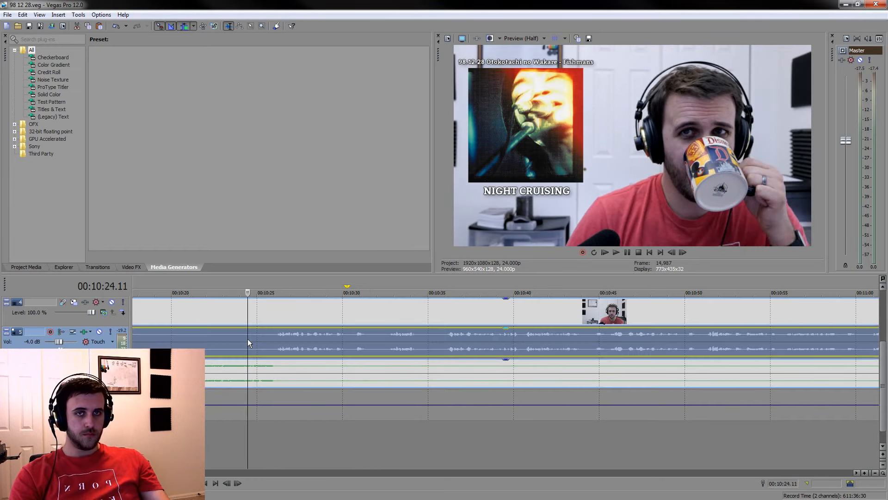
key("space")
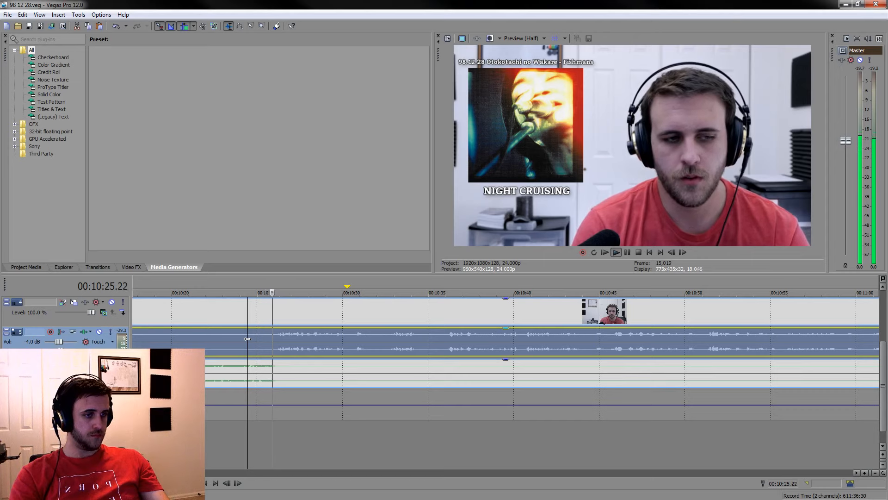
key("s")
left_click(210, 311)
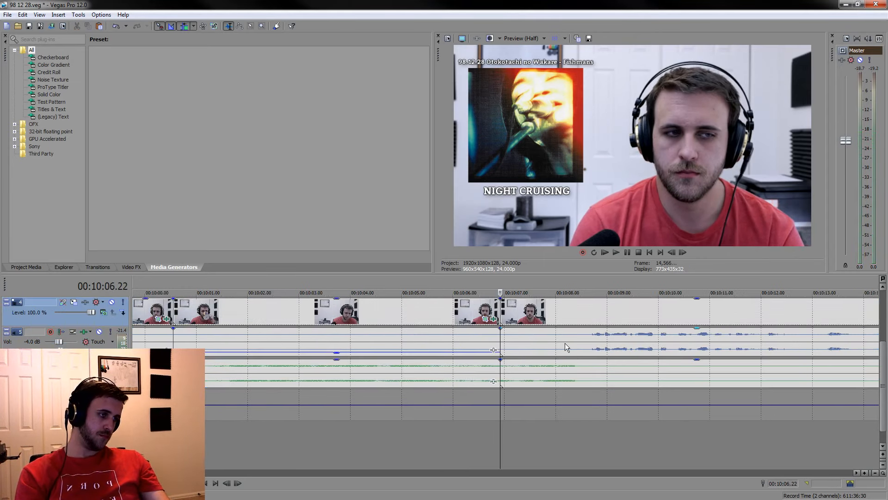
Split the clips at about 00:10:08 just before the speech, lower the voice gain of the short piece before it and save the project
left_click(576, 341)
left_click(570, 342)
key("s")
left_click(554, 342)
left_click_drag(533, 329, 526, 349)
key("ctrl+s")
Play through the spoken section and split the clips at 00:10:47.17 and at the music start, about 00:10:45
key("space")
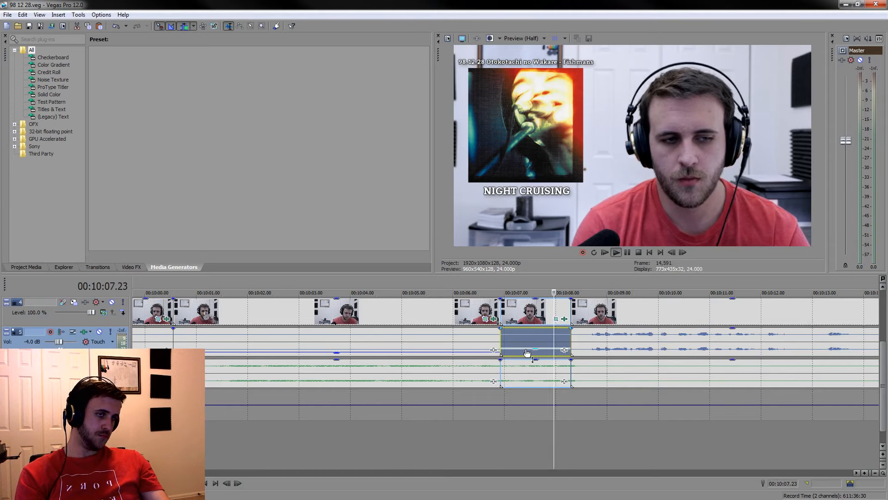
scroll(689, 295, "down", 4)
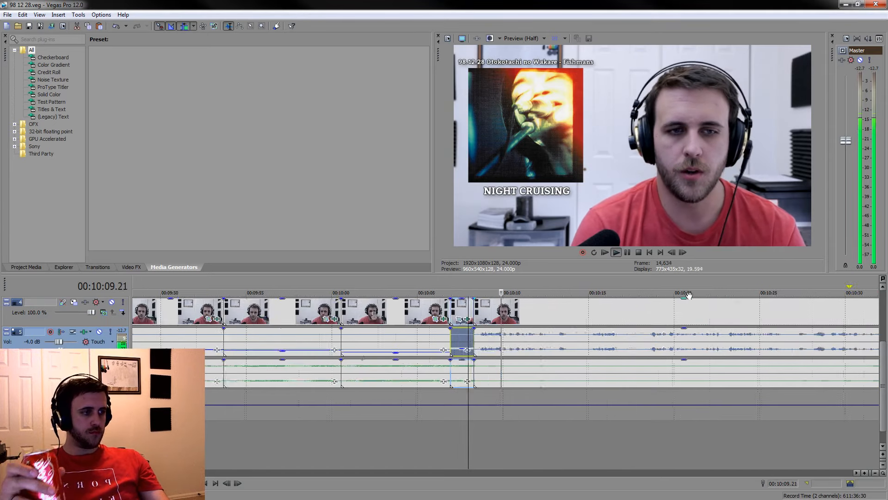
scroll(689, 295, "down", 2)
left_click(630, 303)
scroll(629, 304, "down", 2)
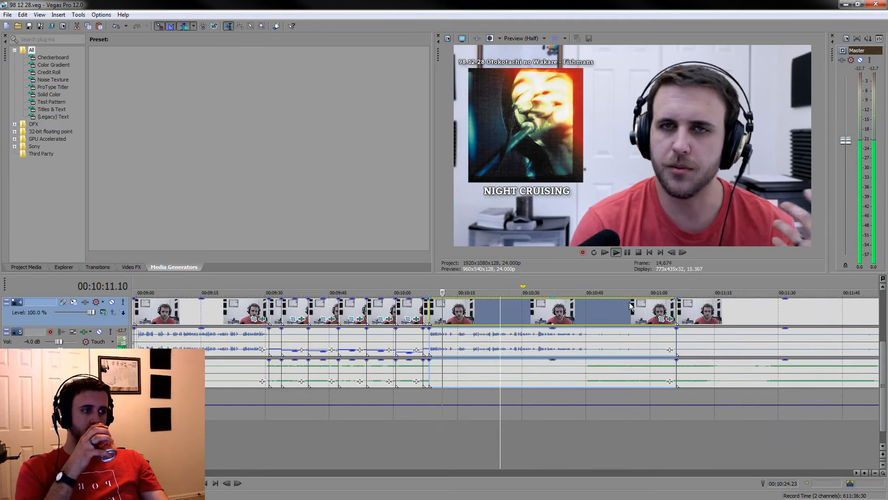
left_click(582, 315)
scroll(581, 313, "up", 4)
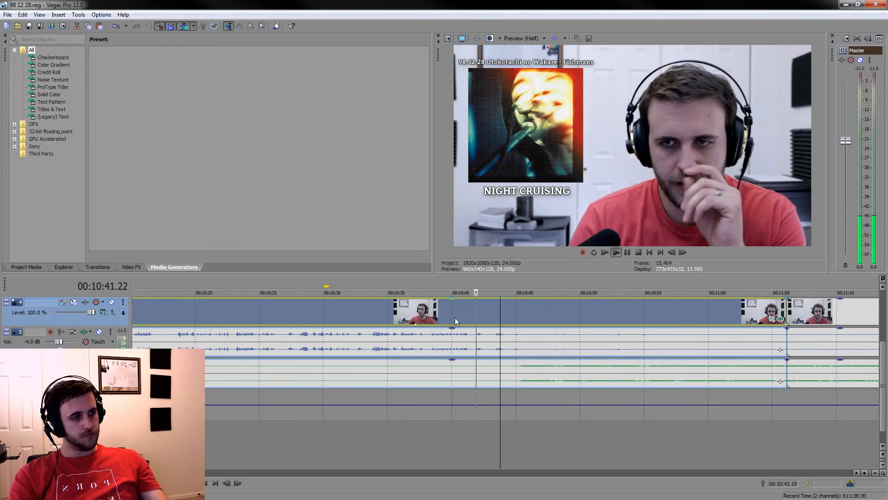
scroll(537, 320, "up", 3)
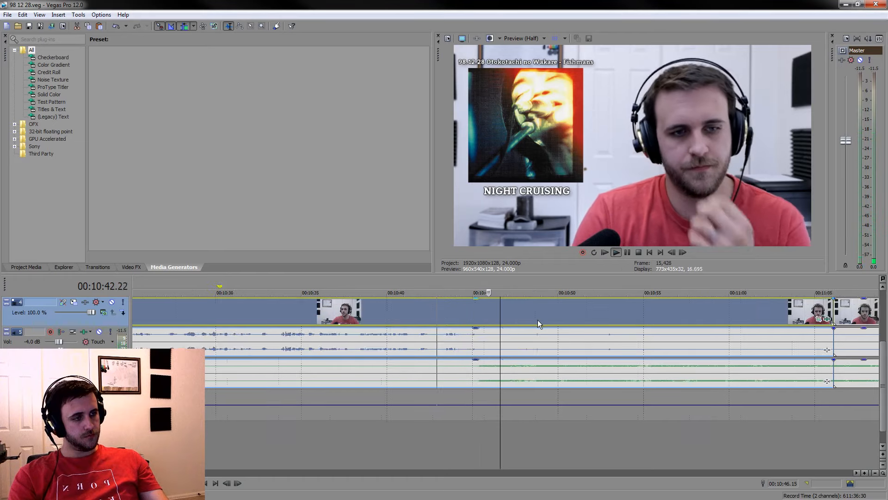
left_click(626, 252)
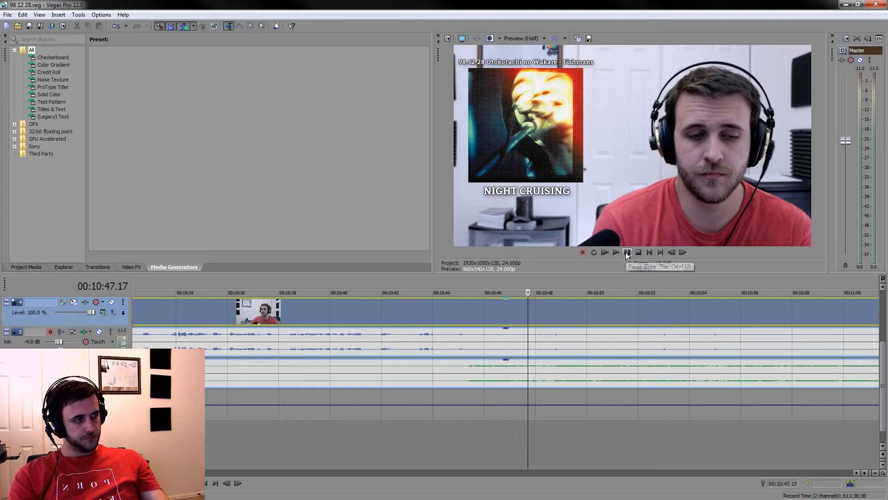
key("s")
left_click(472, 340)
key("s")
Lower the voice gain of the short piece where the music restarts, between about 00:10:45 and 00:10:47.17
left_click(477, 340)
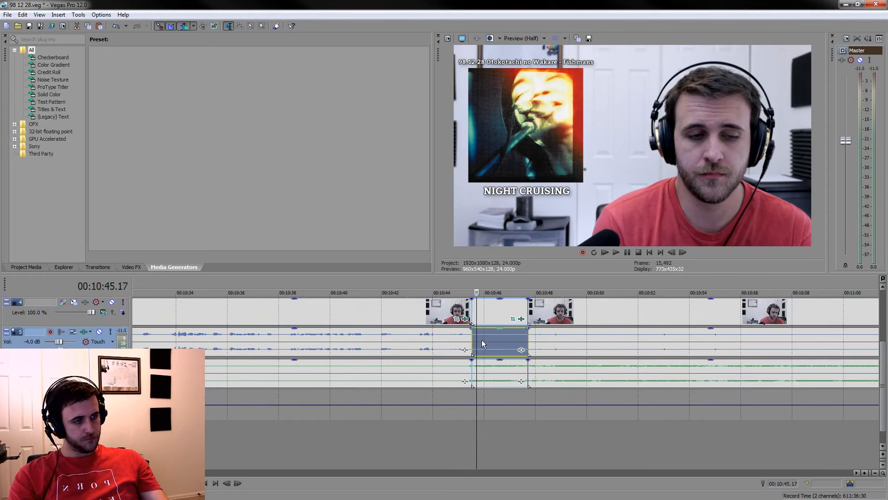
left_click(495, 332)
left_click_drag(502, 329, 504, 348)
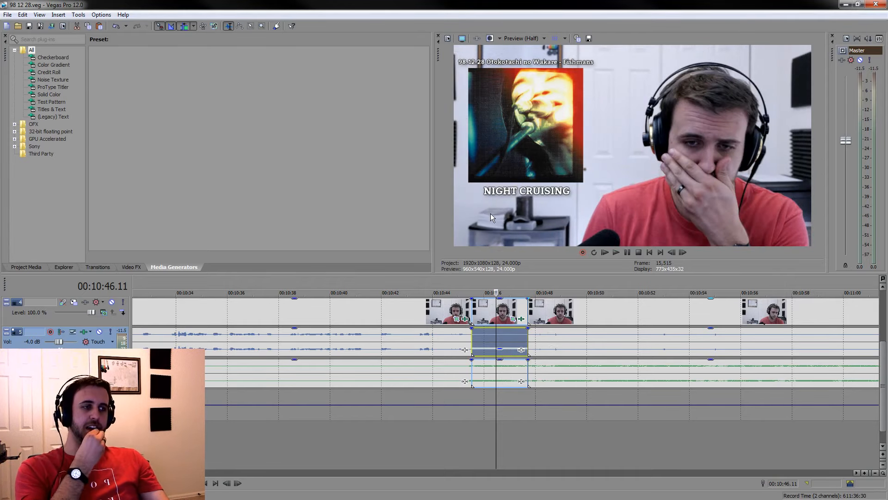
Review the listening section after 00:10:47.17 and split the grouped clips at 00:11:07.14 and 00:11:13.10
left_click(651, 305)
scroll(651, 306, "down", 5)
left_click(526, 380)
scroll(539, 389, "up", 3)
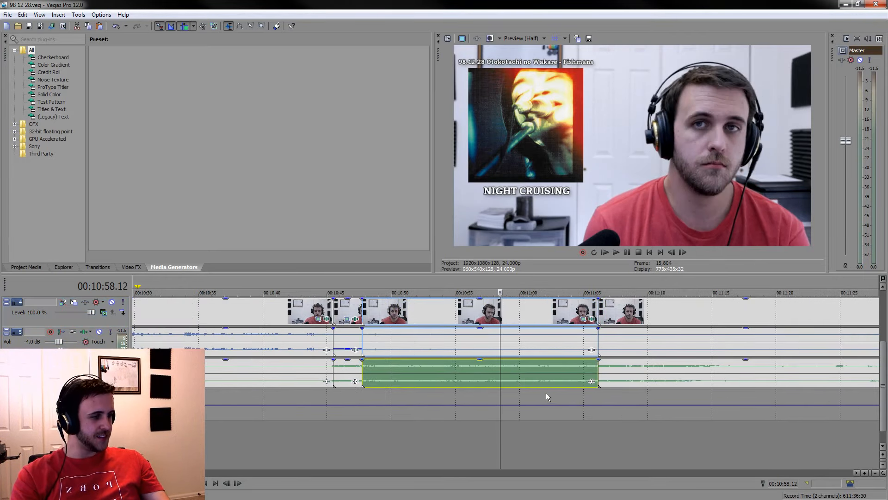
scroll(542, 378, "up", 4)
left_click(481, 375)
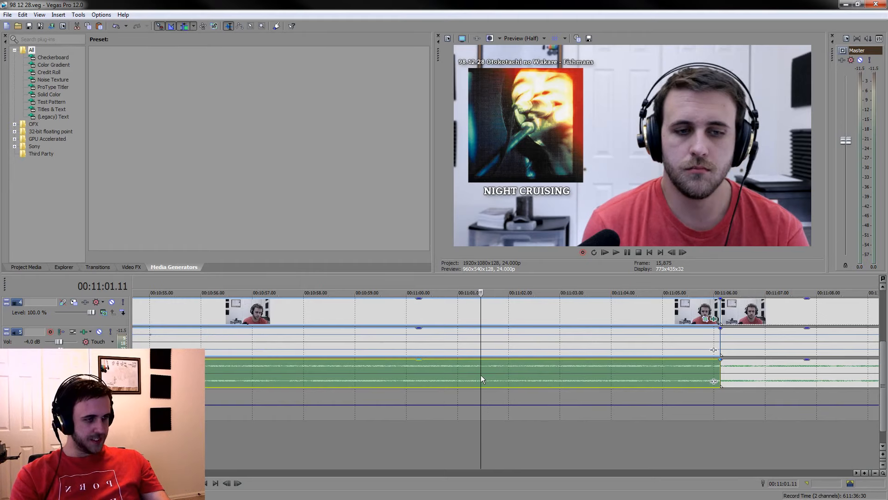
key("space")
scroll(396, 441, "down", 3)
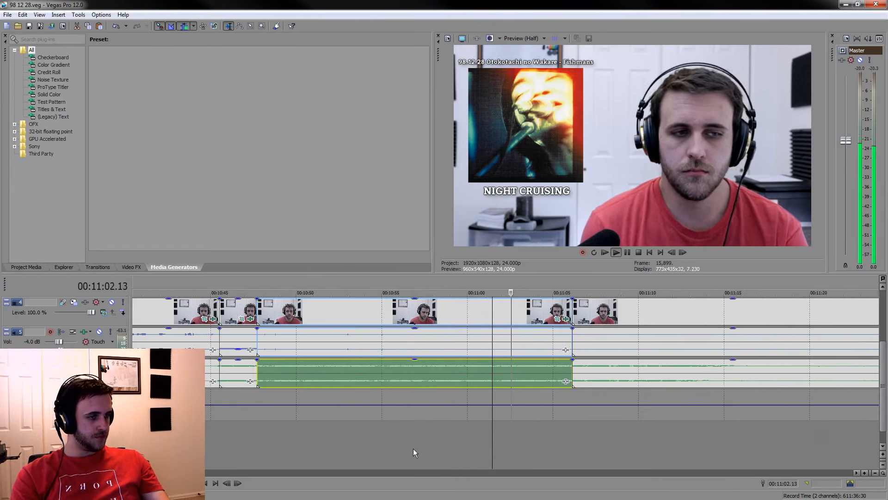
left_click(392, 438)
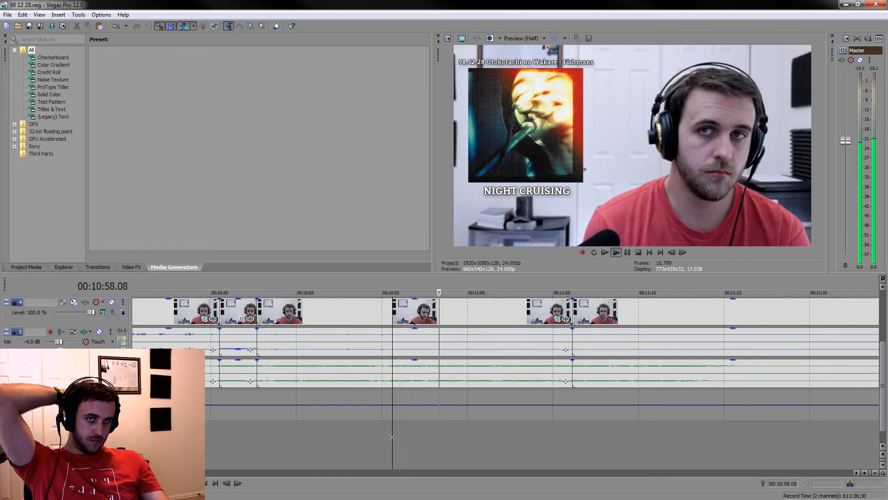
left_click(630, 431)
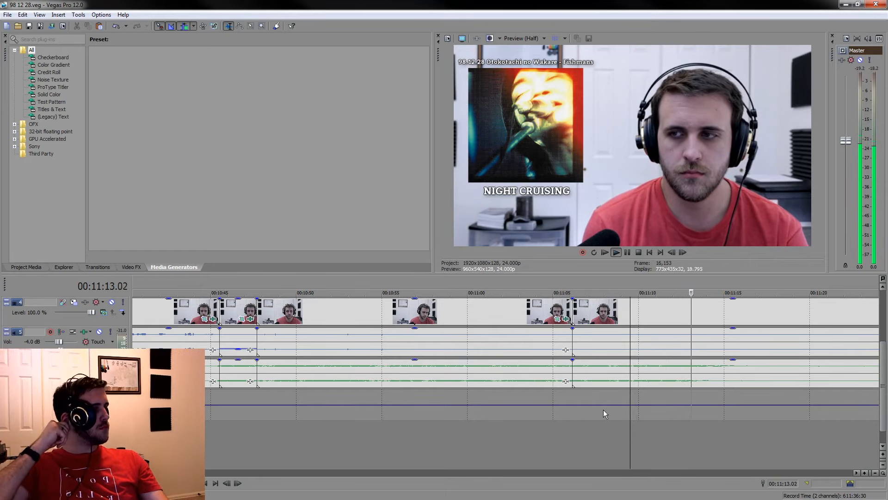
left_click(598, 426)
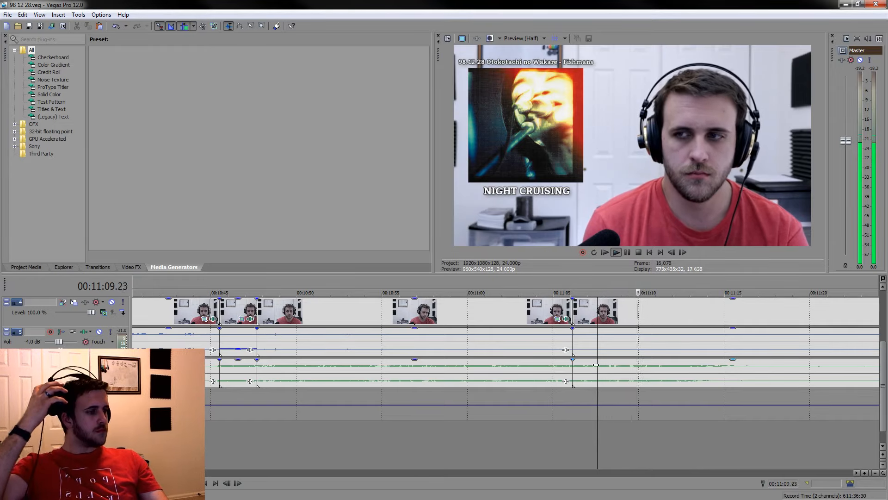
key("s")
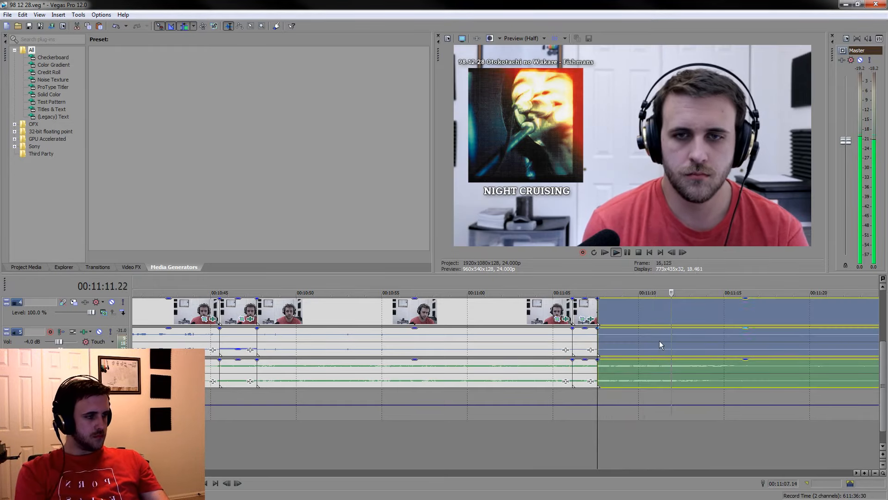
left_click(626, 251)
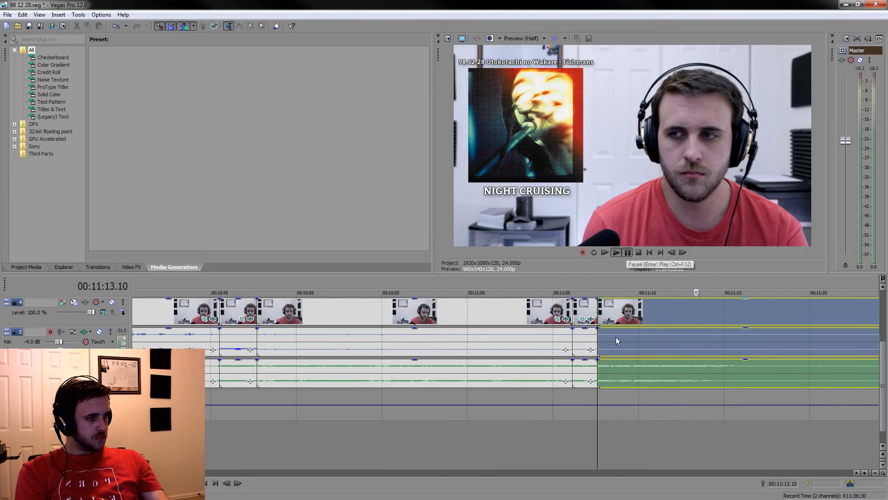
key("s")
mouse_move(697, 284)
left_mouse_down()
mouse_move(597, 290)
mouse_move(695, 295)
mouse_move(690, 284)
left_mouse_up()
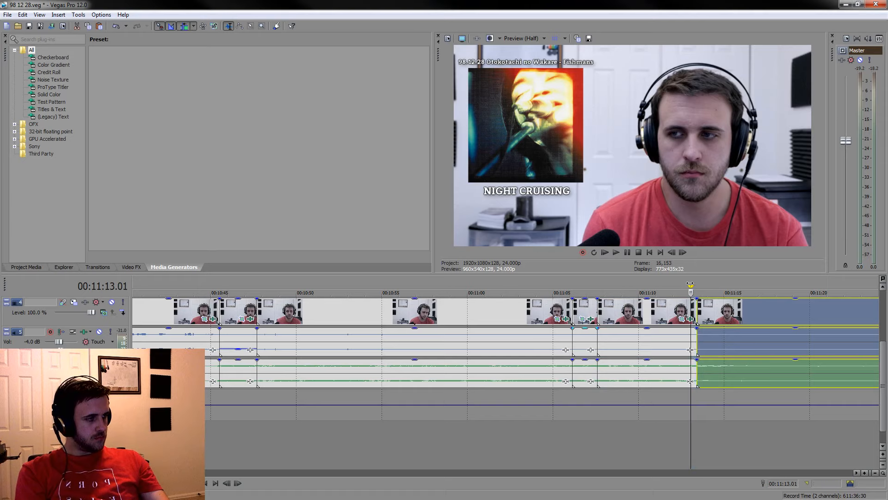
Delete the short piece before the 00:11:07.14 cut and the long listening piece between 00:10:47.17 and 00:11:06.03
left_click(583, 314)
key("Delete")
left_click(531, 314)
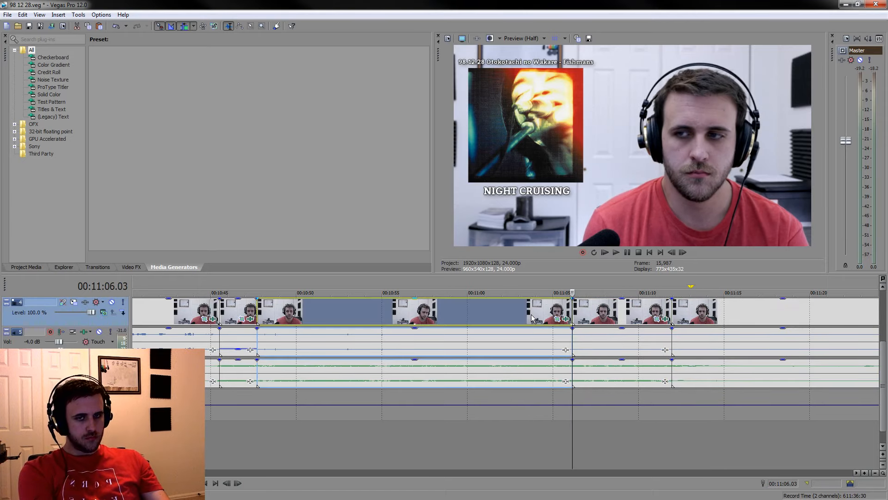
key("Delete")
Lower the voice gain of the kept piece that starts at 00:10:47.17 and save the project
scroll(522, 350, "up", 3)
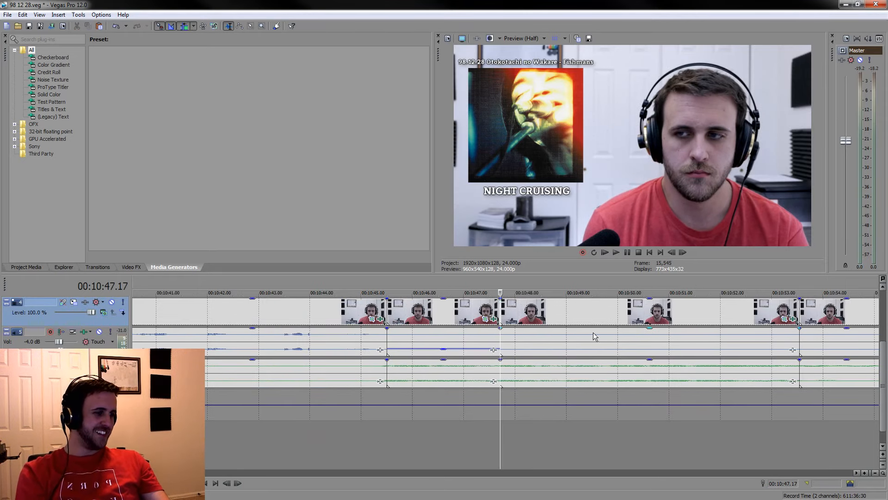
left_click_drag(593, 333, 601, 351)
key("ctrl+s")
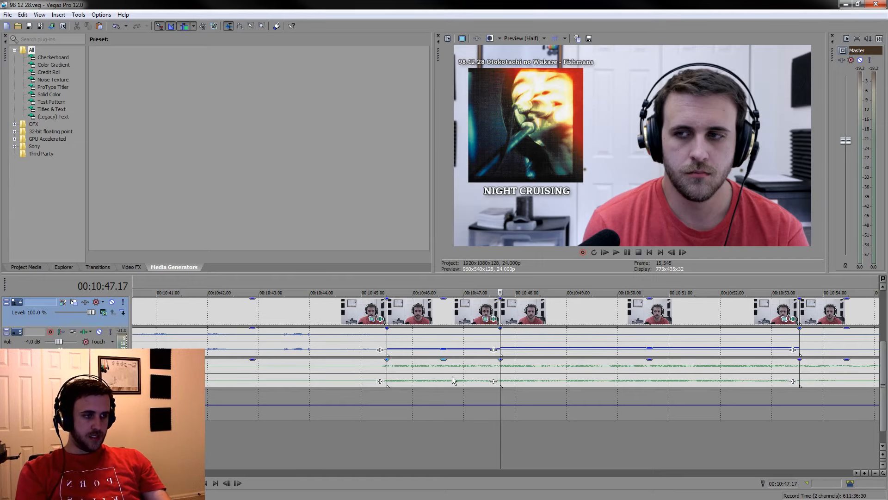
Play back the timeline from 00:10:43.06 to check the transition from speech into the condensed listening section
left_click(240, 437)
left_click(271, 440)
key("space")
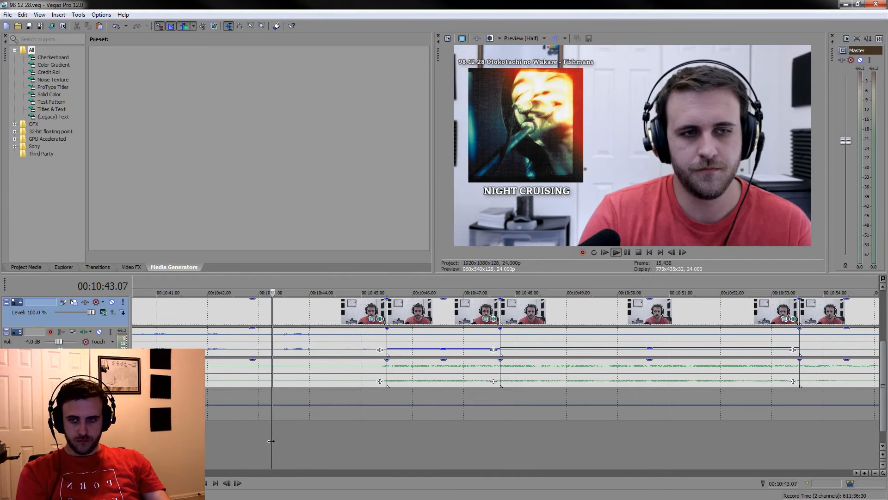
key("space")
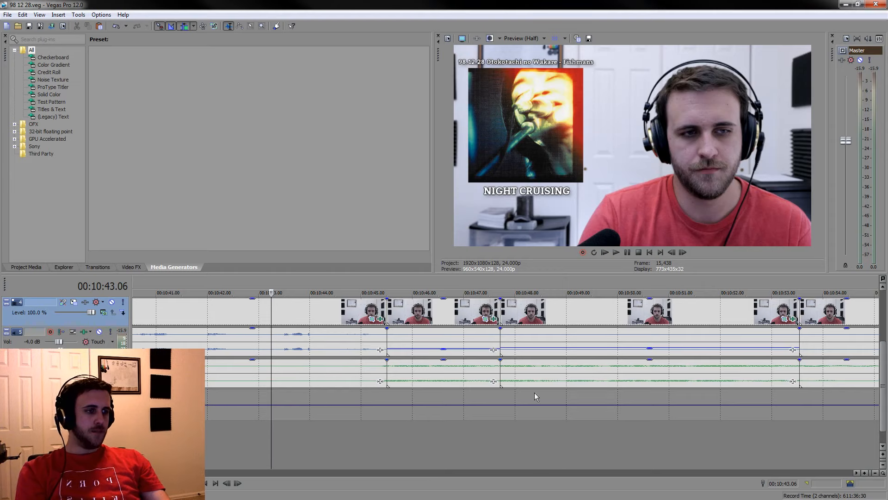
Play back the listening section from about 00:10:51 to past 00:11:03 to look for passages worth keeping
left_click(614, 365)
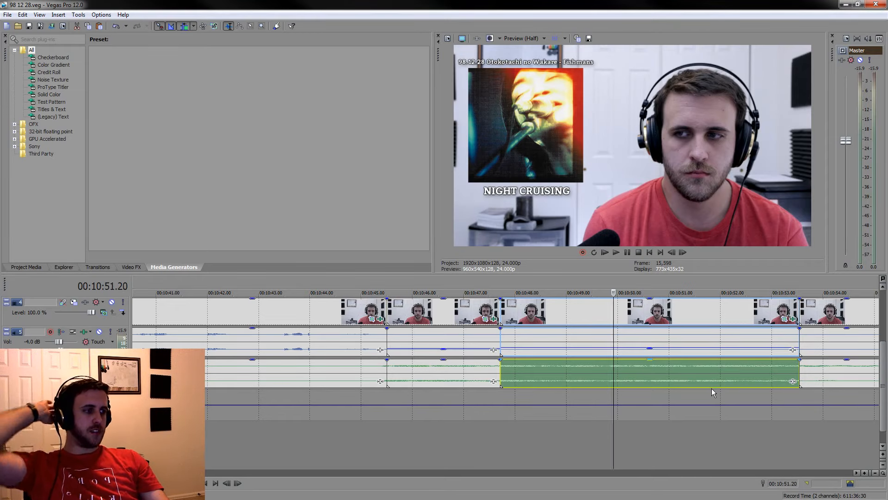
left_click(710, 373)
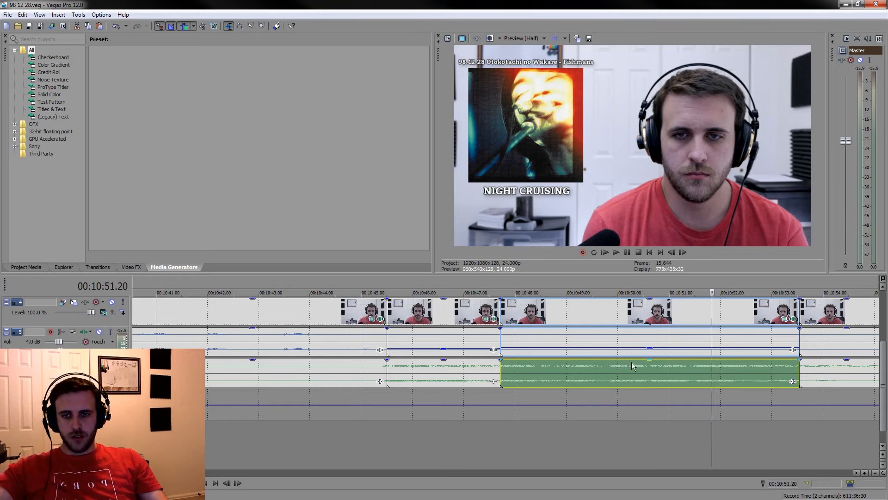
scroll(565, 350, "down", 4)
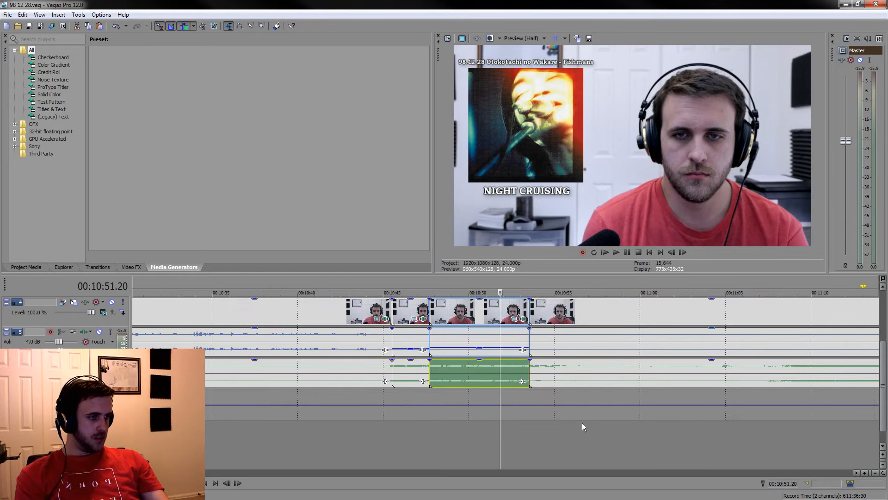
scroll(546, 445, "down", 4)
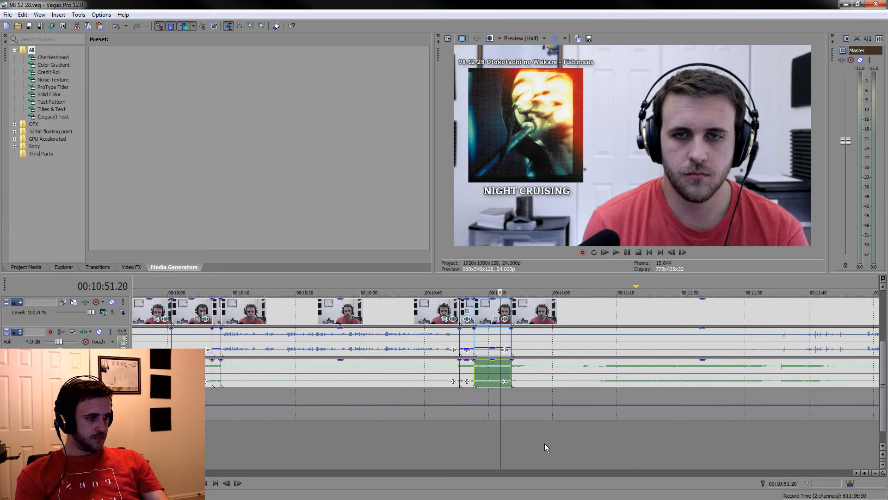
left_click(568, 448)
key("space")
scroll(568, 446, "up", 5)
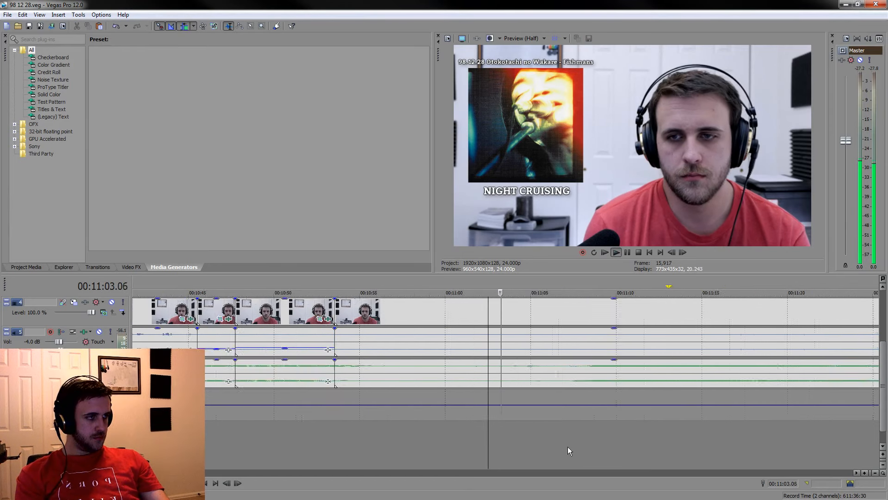
key("space")
left_click(214, 445)
key("space")
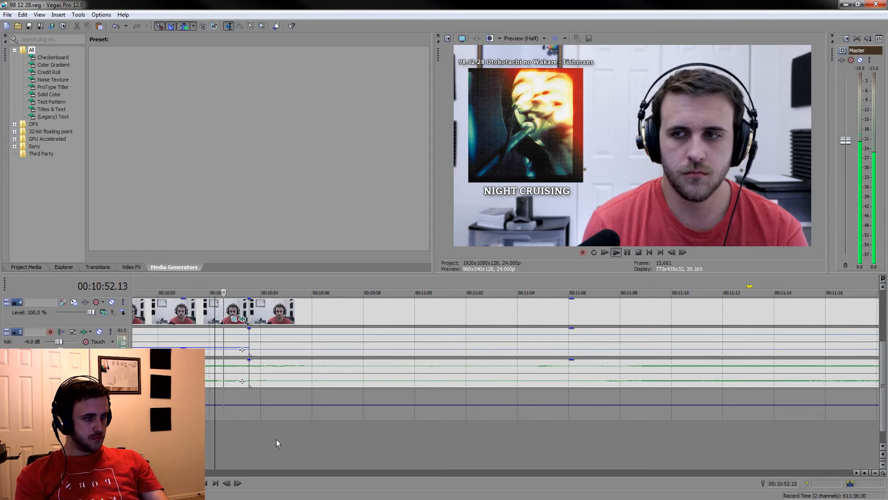
Split the grouped camera and audio clips at 00:10:58.04 and 00:11:04.00
left_click(367, 443)
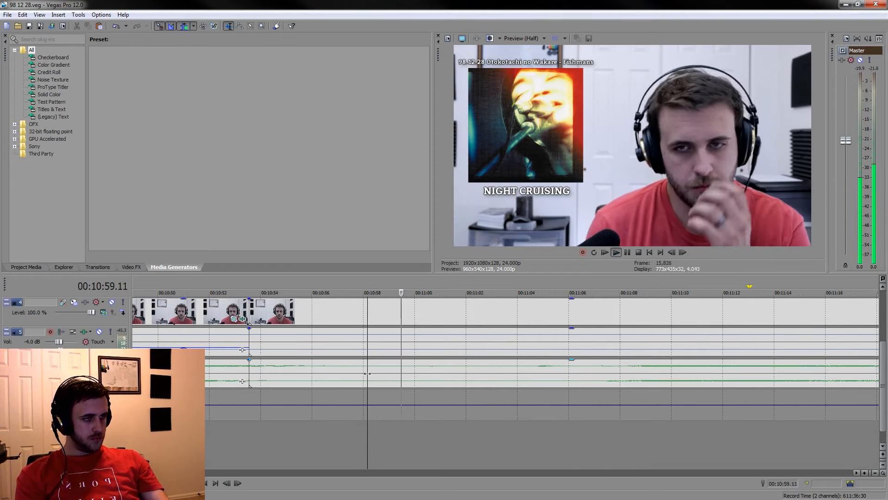
key("s")
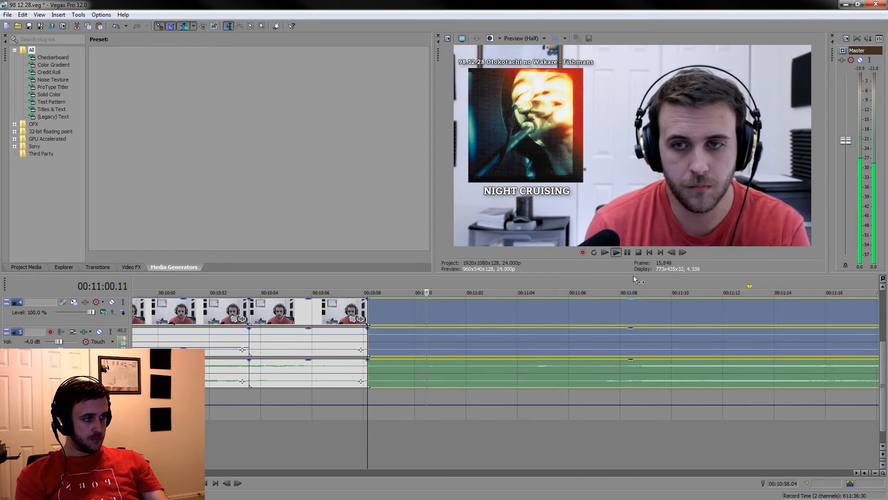
left_click(627, 252)
key("s")
Delete the listening piece between 00:10:53.13 and 00:10:58.04 and lower the voice gain of the piece that follows it
left_click_drag(516, 283, 460, 283)
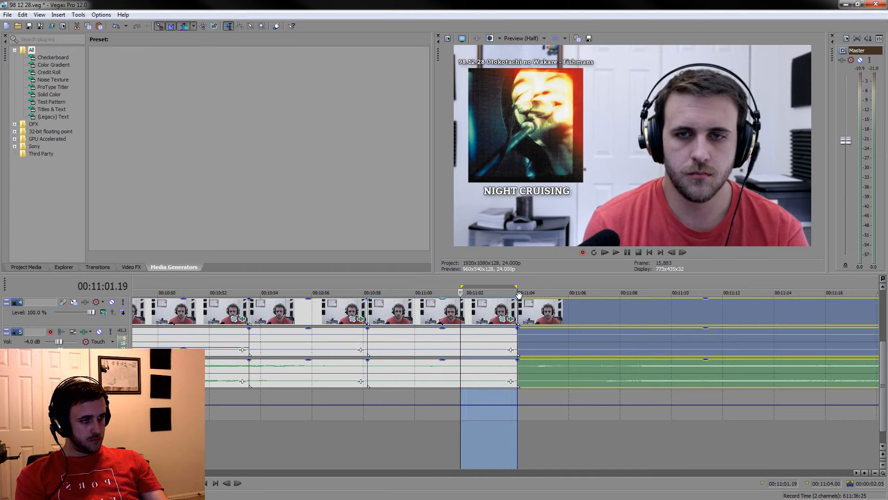
left_click_drag(516, 286, 460, 287)
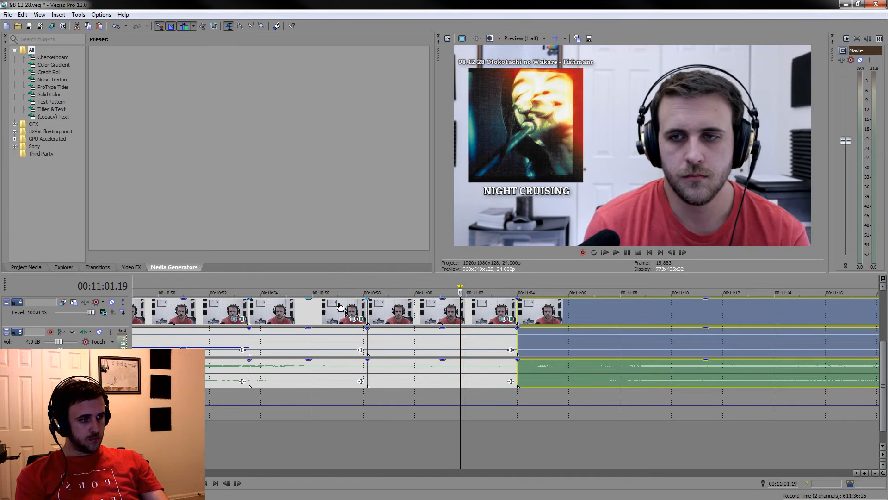
left_click(313, 311)
key("Delete")
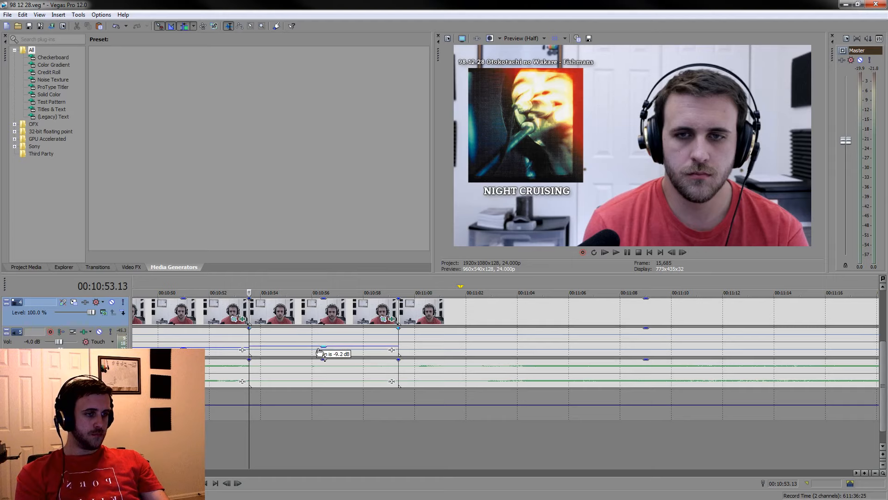
Play on from 00:11:00.15 and split the grouped clips at 00:11:02.12 and about 00:11:07
left_click(429, 446)
key("space")
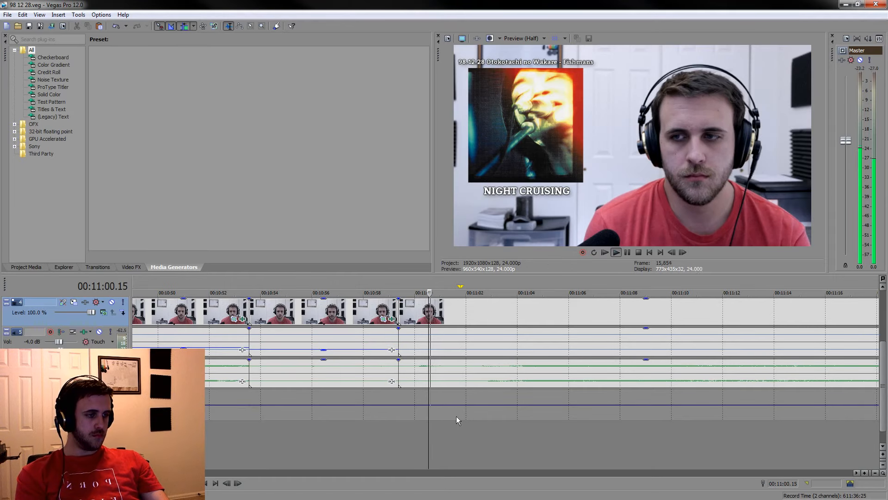
left_click(479, 371)
key("s")
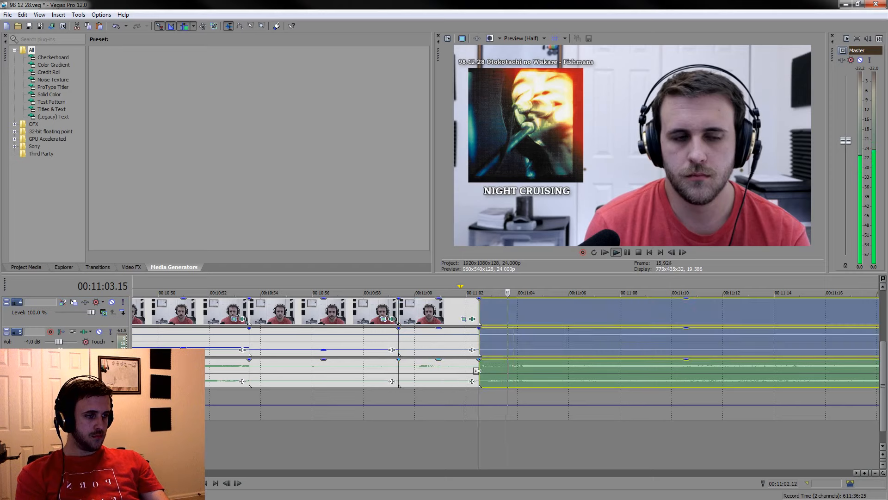
left_click(628, 250)
key("s")
Delete the listening piece between about 00:10:59 and 00:11:02.12 and lower the voice gain of the piece that follows it
mouse_move(596, 284)
left_mouse_down()
mouse_move(479, 285)
mouse_move(584, 284)
left_mouse_up()
left_click(426, 322)
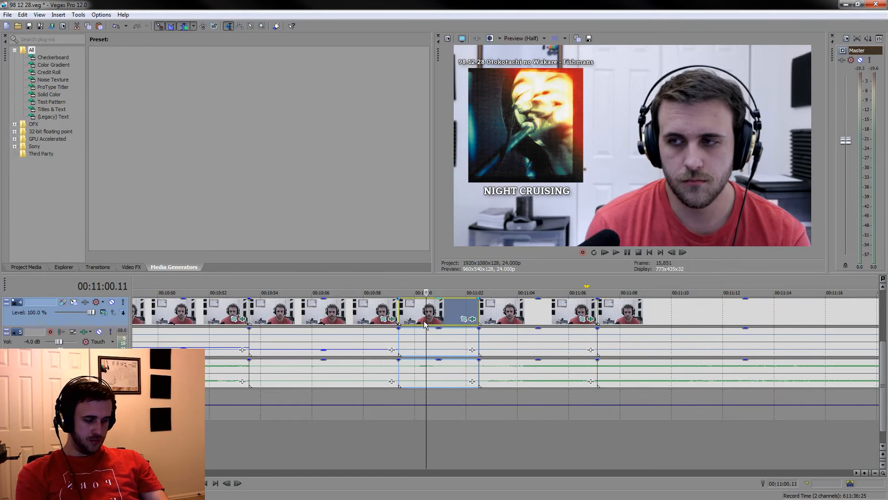
key("Delete")
left_click_drag(461, 331, 476, 352)
Play on from 00:11:18.14 and split the grouped clips at 00:11:21.18 and 00:11:26.09, around the hands-on-face reaction
scroll(524, 408, "down", 4)
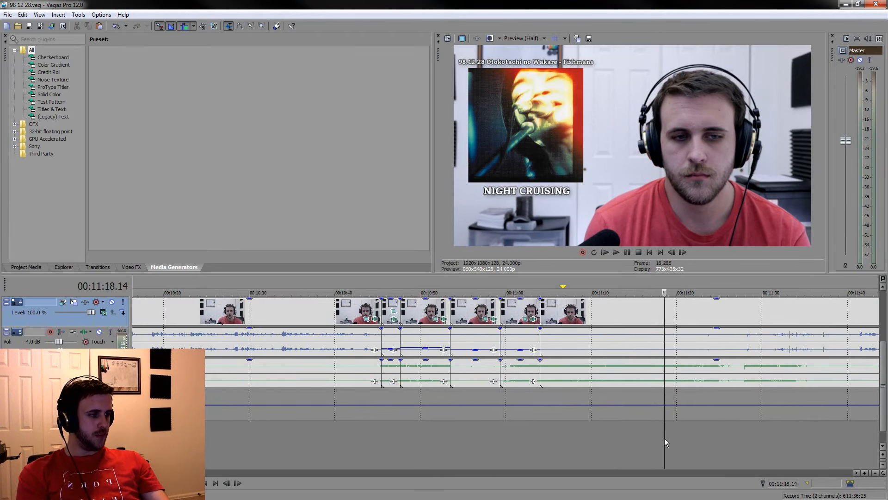
key("space")
scroll(675, 428, "up", 5)
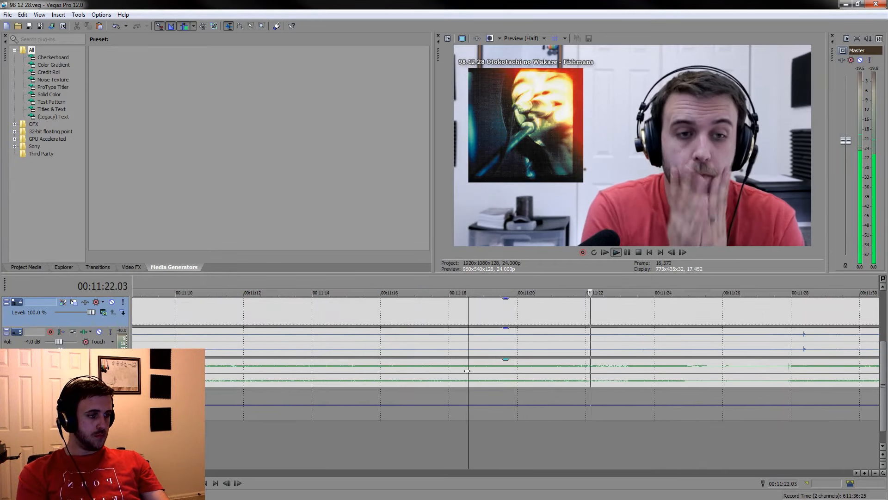
left_click(576, 375)
key("s")
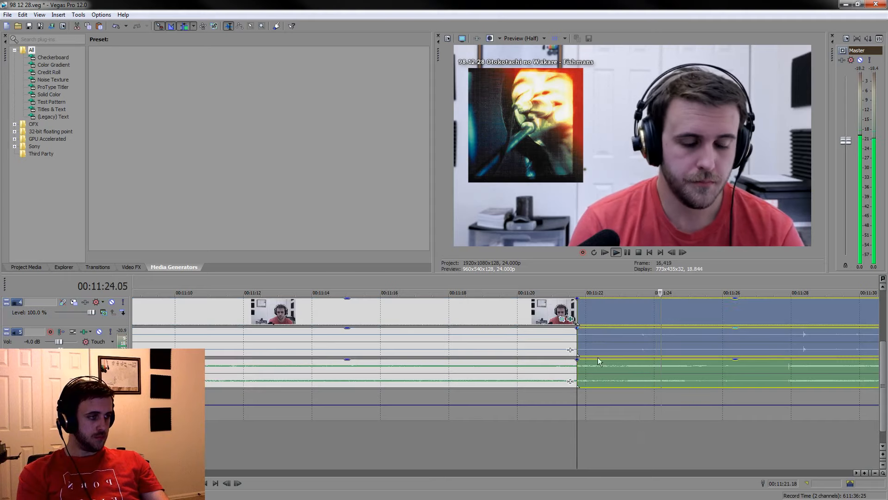
left_click(628, 252)
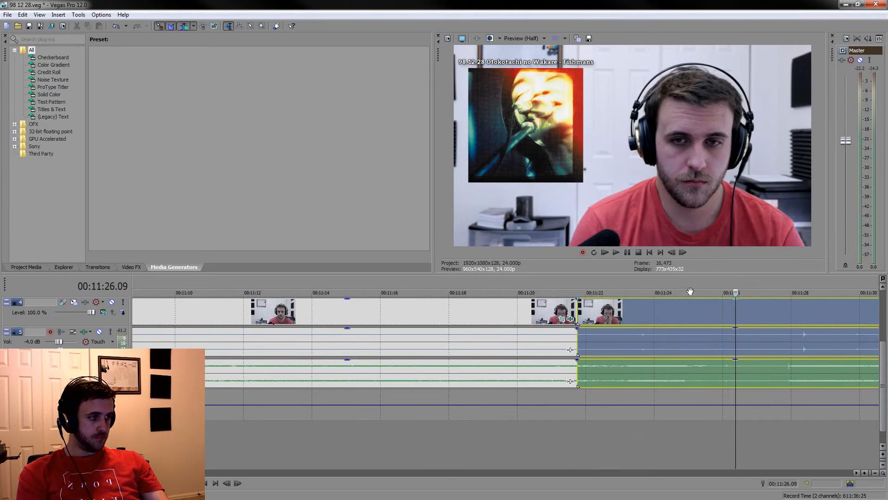
key("s")
Review the footage after 00:11:26.09 and split the grouped clips again at 00:11:27.18
left_click_drag(734, 287, 580, 284)
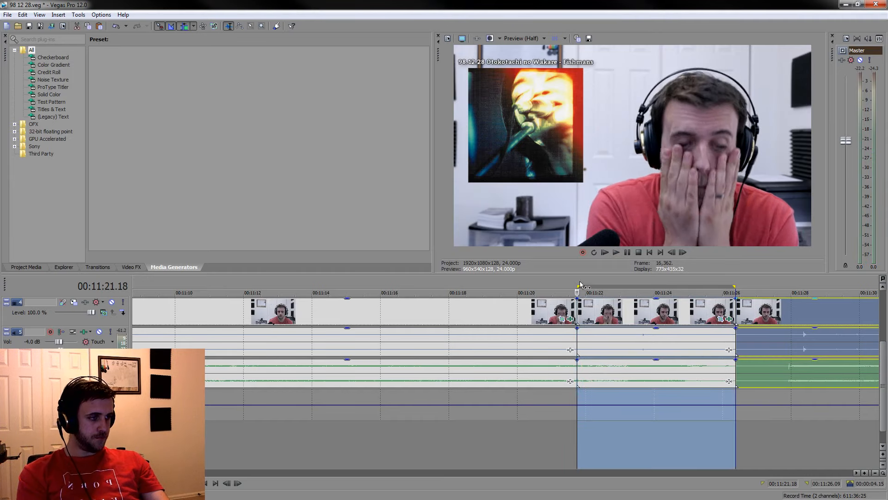
left_click(748, 368)
key("space")
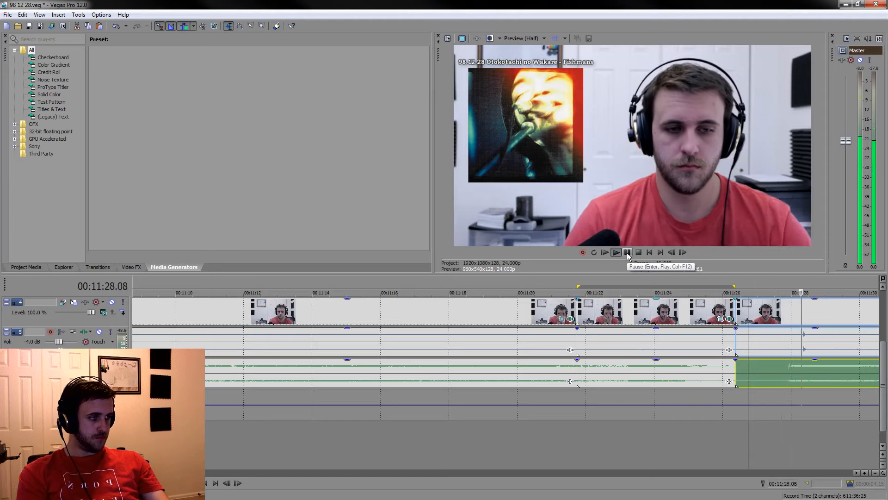
key("space")
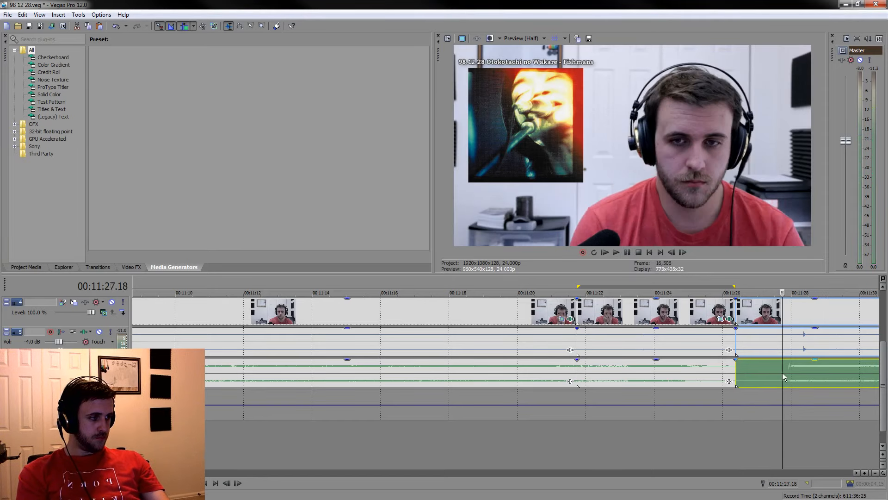
key("s")
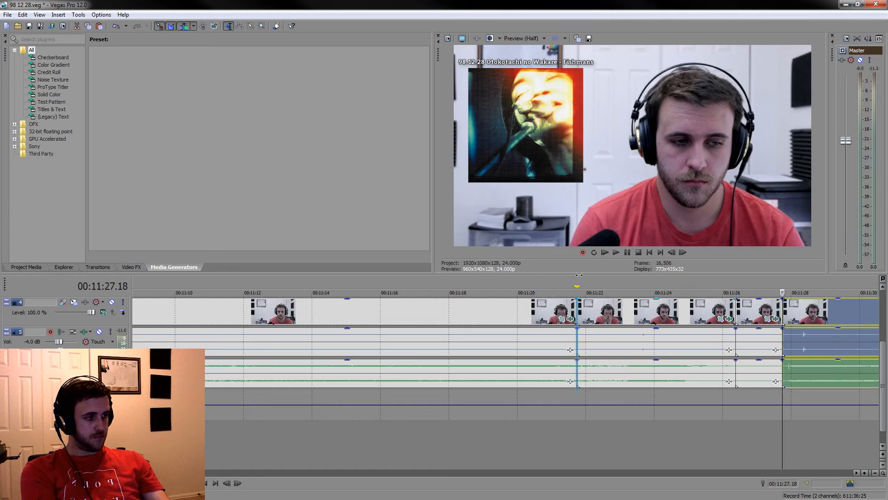
Delete the long listening piece between 00:11:04.00 and the cut at 00:11:21.18
left_click(546, 318)
key("Delete")
scroll(643, 364, "down", 2)
scroll(639, 393, "up", 2)
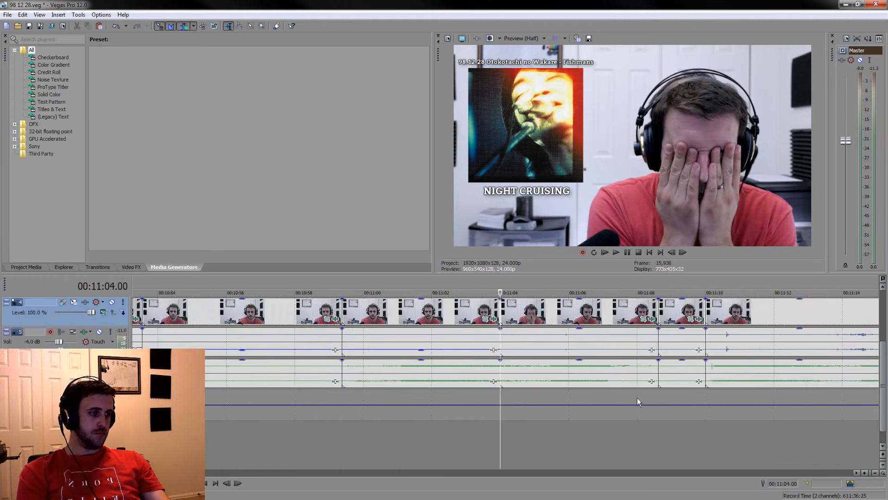
Lower the voice gain of the two kept pieces between 00:11:04.00 and 00:11:10.00
left_click(682, 337)
left_click(636, 356, "ctrl")
left_click_drag(583, 332, 584, 354)
Play the end of the song up to the next speech and split the grouped clips at about 00:11:18
scroll(619, 381, "down", 3)
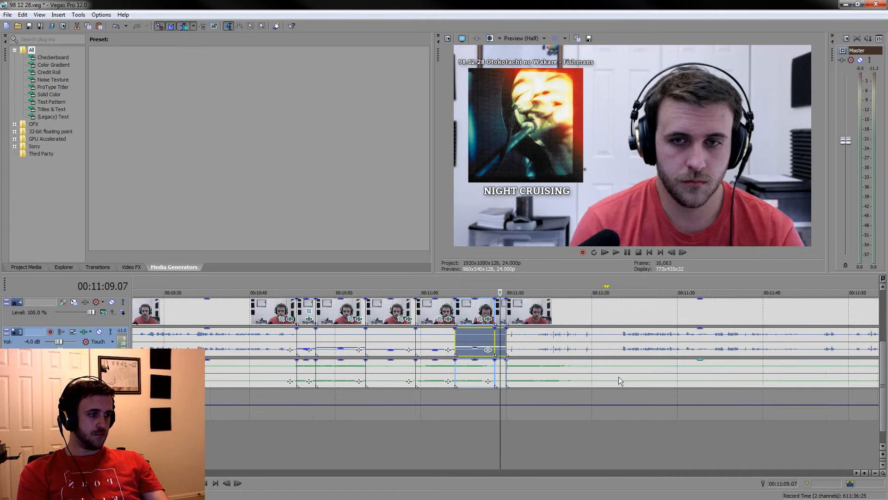
left_click(591, 456)
key("space")
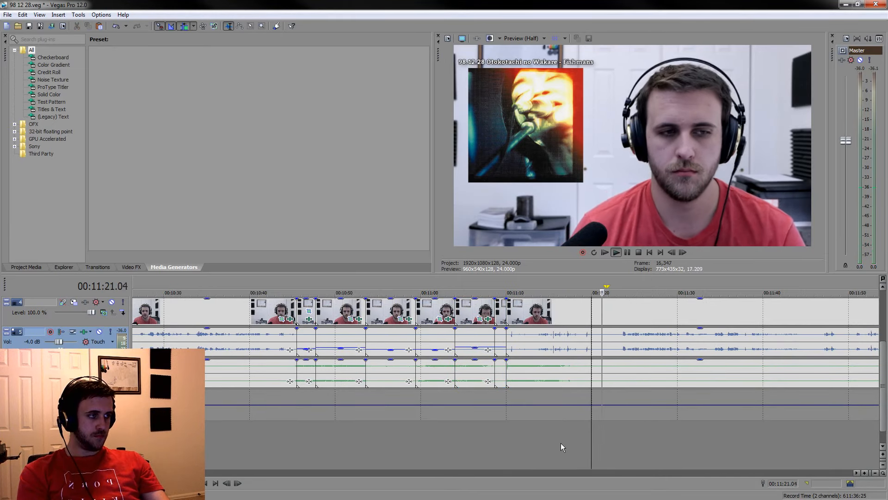
scroll(471, 448, "up", 3)
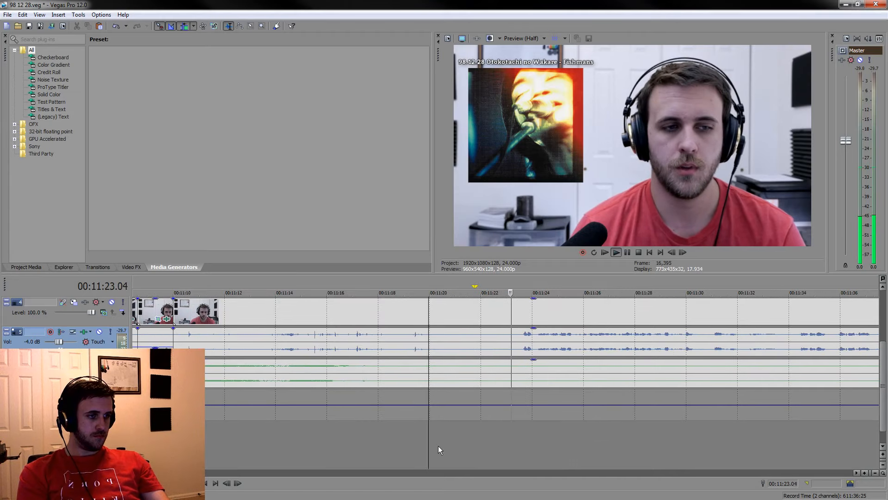
left_click(353, 443)
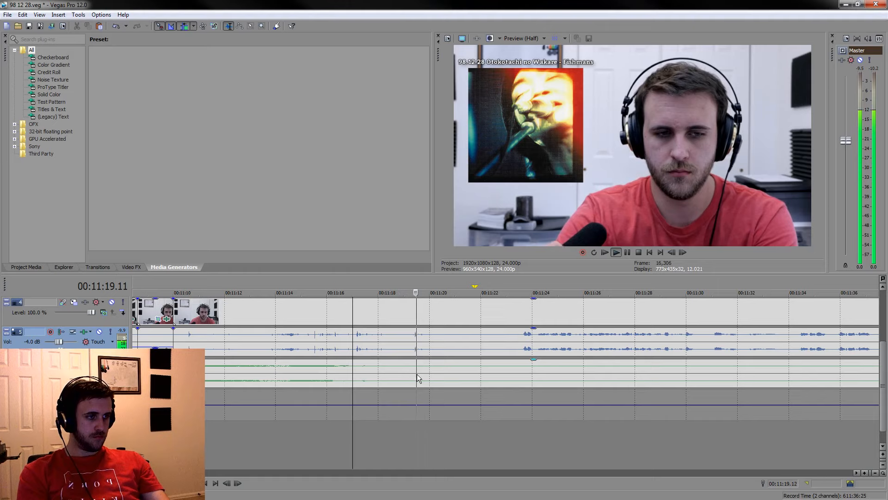
left_click(376, 377)
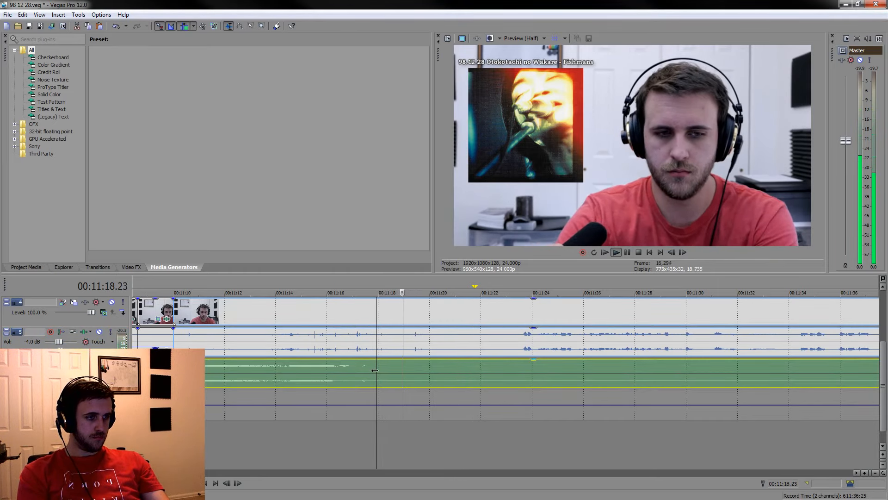
key("space")
key("s")
Delete the piece between 00:11:10.00 and the cut at about 00:11:18 and play across the new join
left_click(319, 307)
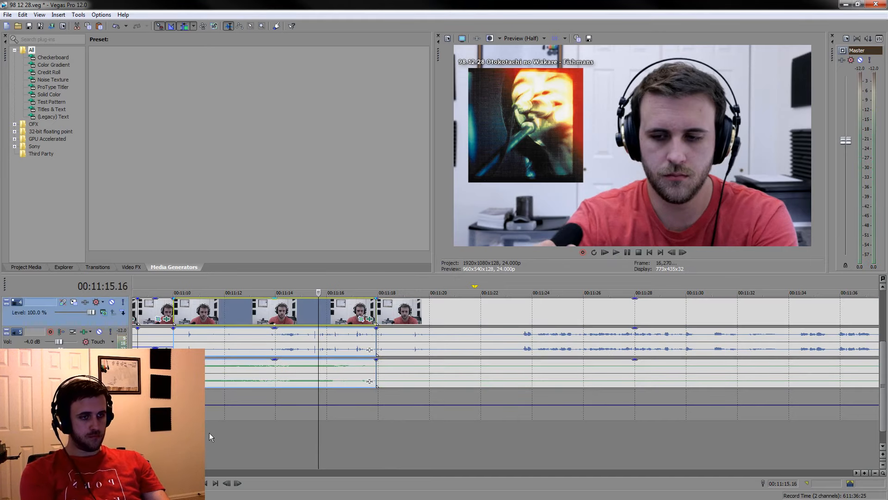
key("Delete")
left_click(157, 435)
key("space")
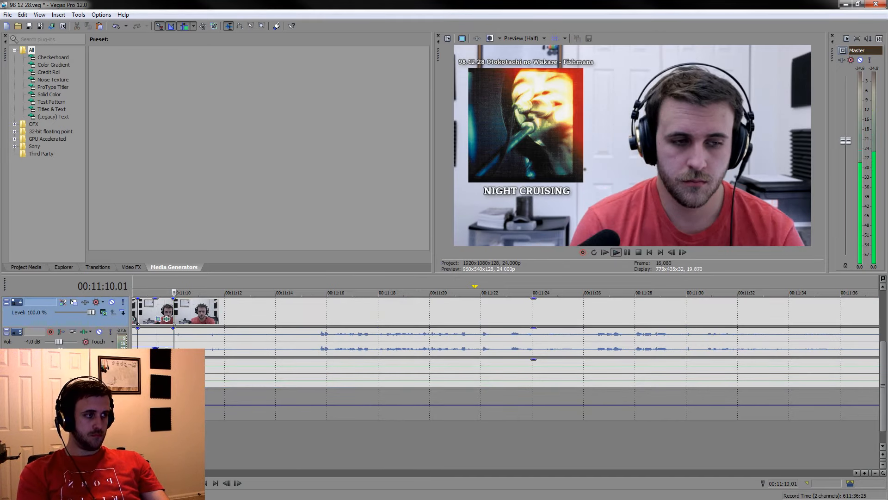
Delete the short piece between about 00:11:08.15 and 00:11:10.00
scroll(484, 425, "up", 3)
key("space")
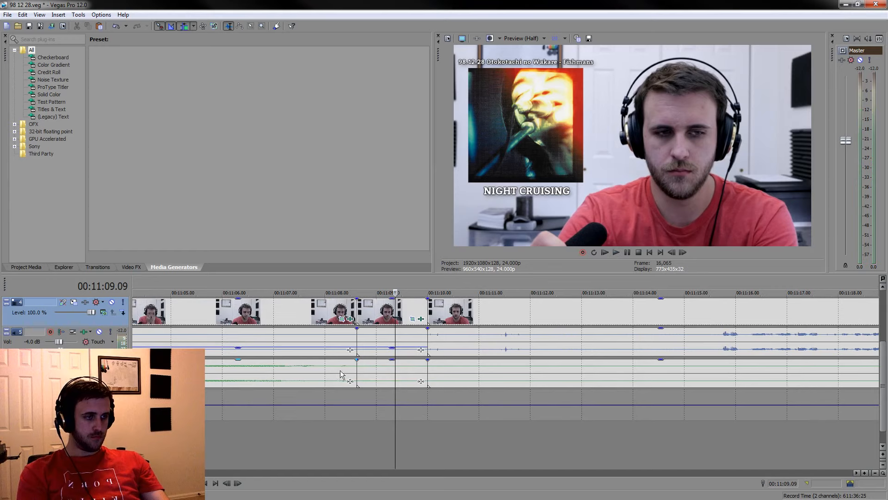
left_click(368, 365)
key("Delete")
Play back the join and trim the NIGHT CRUISING caption to end at about 00:11:10
left_click(210, 439)
key("space")
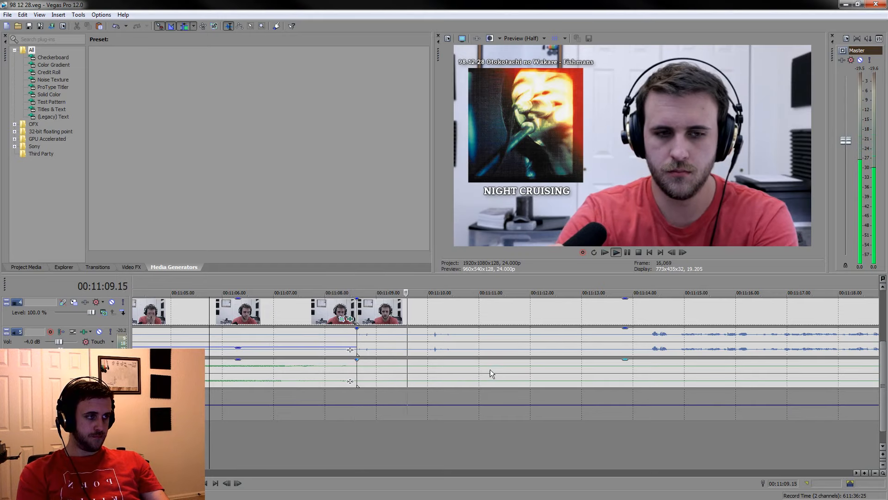
scroll(713, 385, "up", 3)
key("space")
left_click_drag(715, 311, 354, 350)
left_click(354, 350)
key("space")
left_click_drag(400, 306, 431, 306)
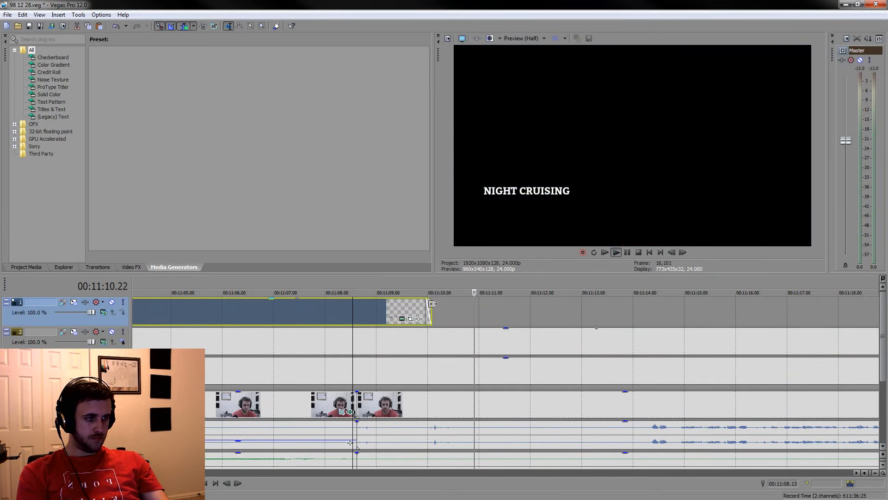
Review the silence after the song and split the grouped clips at 00:11:10.19
left_click(411, 401)
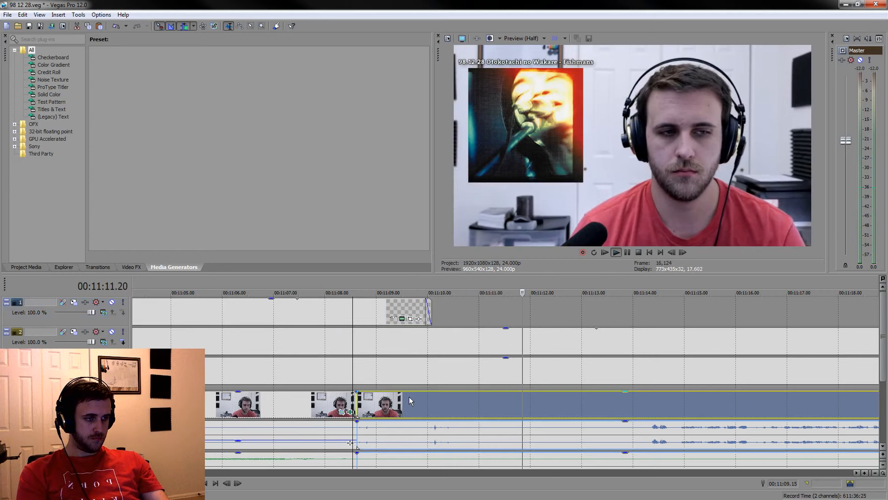
left_click(626, 253)
key("s")
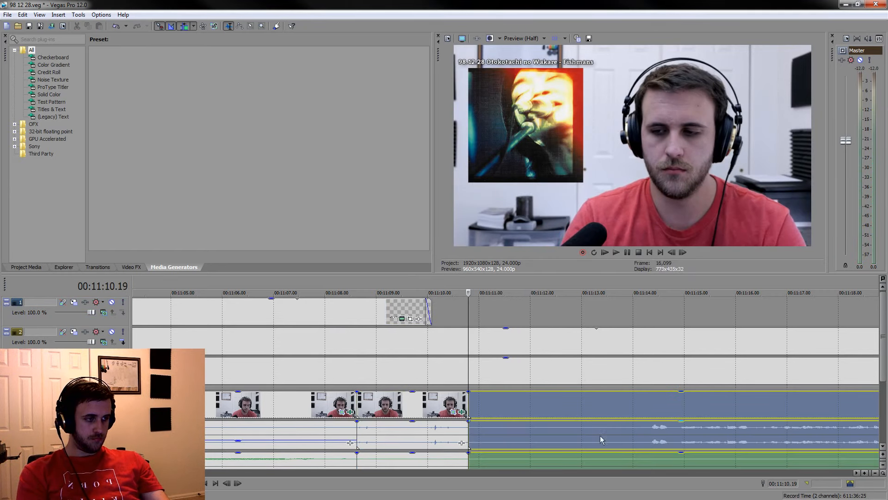
Split the grouped clips just before the speech at about 00:11:14 and delete the silent stretch from 00:11:10.19
left_click(639, 425)
key("s")
left_click(579, 406)
key("Delete")
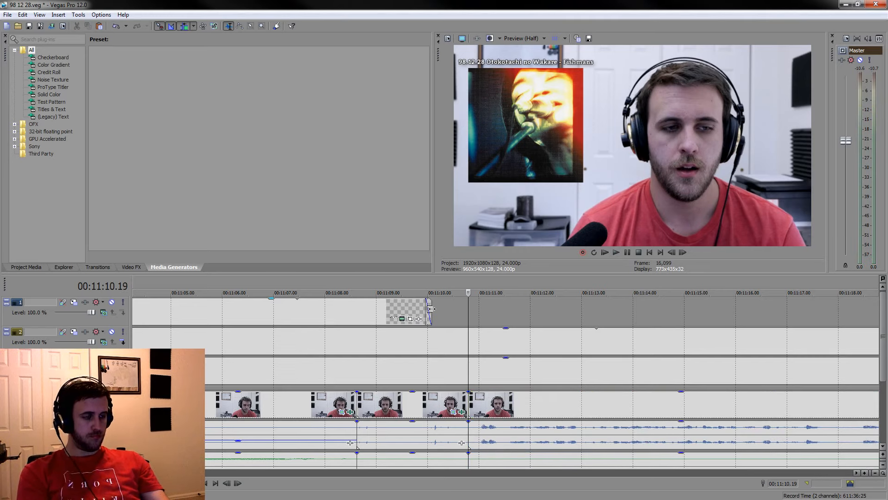
Lower the voice audio gain on the short piece ending at 00:11:10.19 and play back across it
left_click(436, 442)
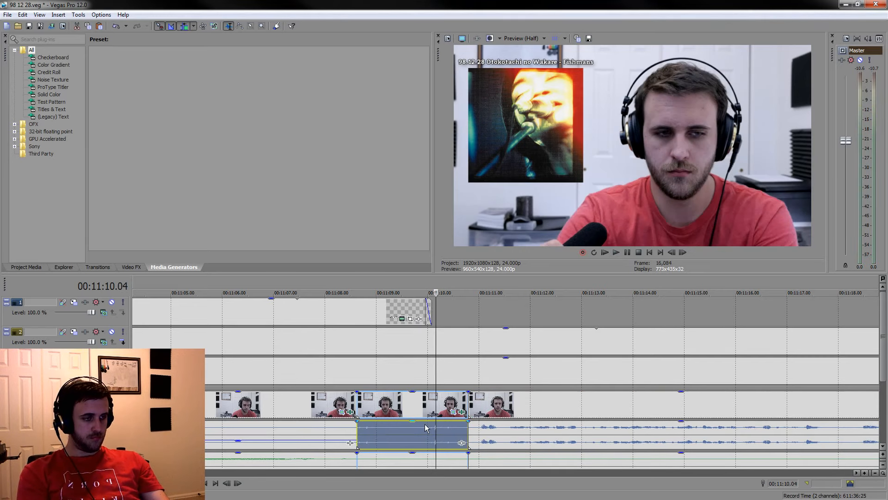
left_click_drag(421, 430, 420, 447)
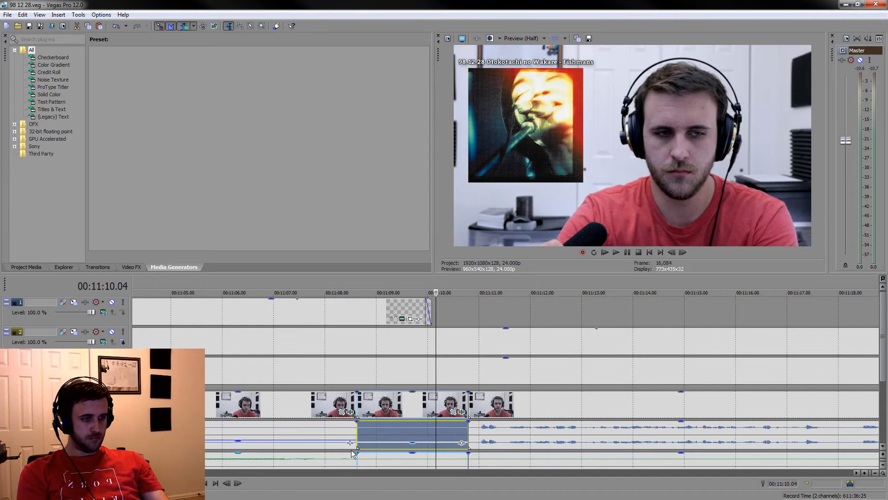
left_click(329, 432)
key("space")
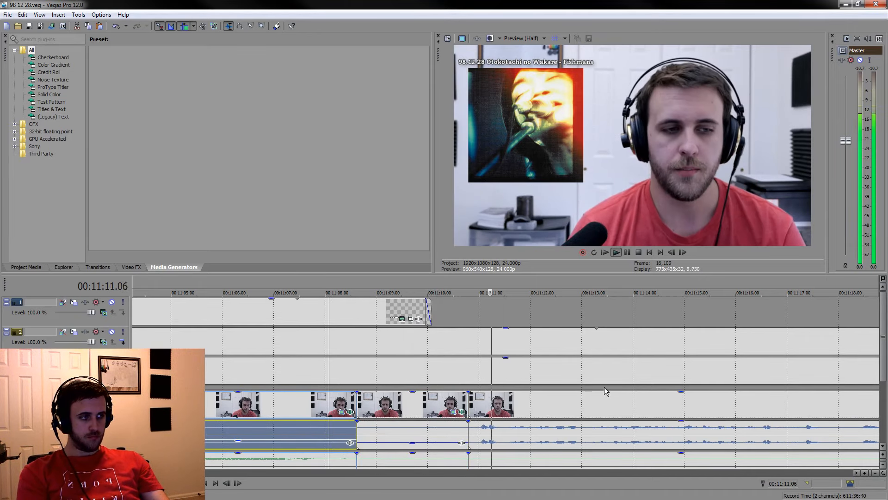
Move the WHAT? caption to start at about 00:11:11 and play back the transition from NIGHT CRUISING
scroll(629, 354, "down", 10)
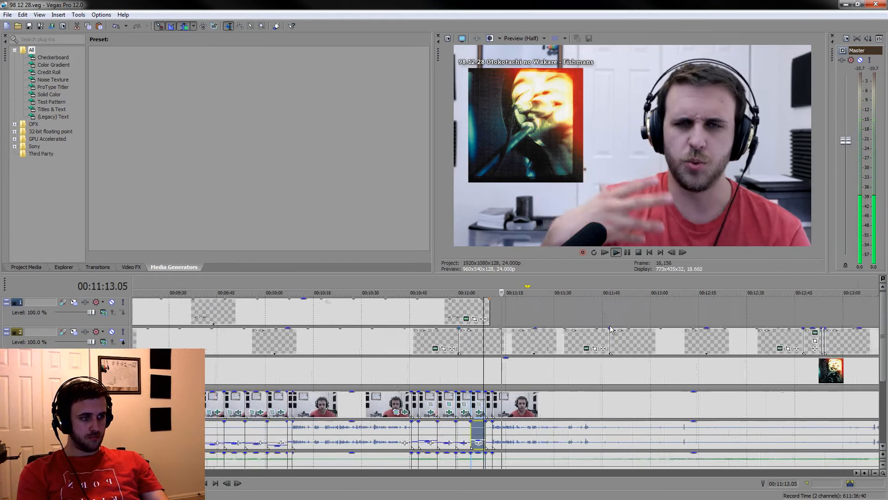
left_click_drag(667, 313, 502, 320)
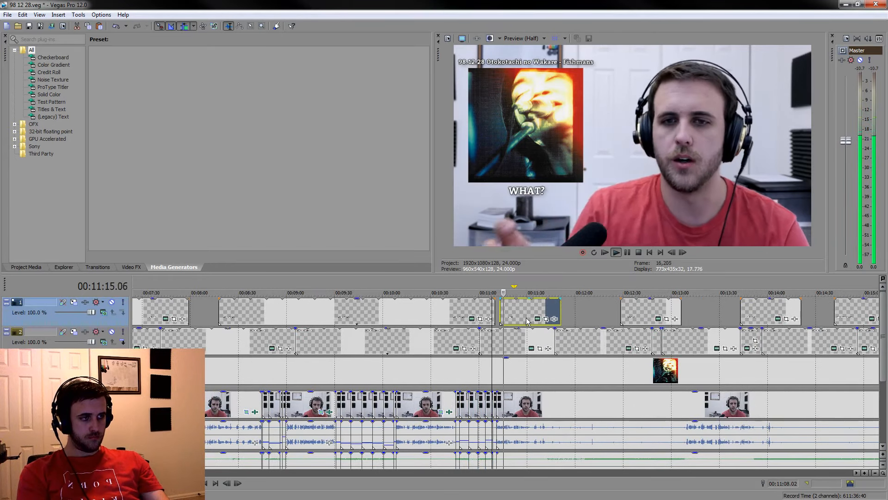
scroll(501, 321, "up", 6)
scroll(609, 321, "up", 3)
key("space")
scroll(581, 315, "up", 1)
left_click_drag(581, 315, 477, 314)
left_click(411, 313)
key("space")
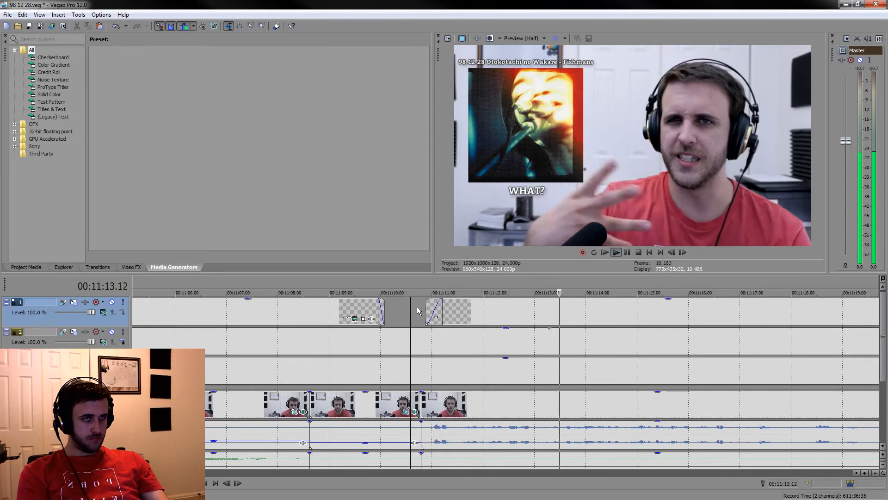
Extend the WHAT? caption to end at about 00:14:08 and save the project
scroll(631, 365, "down", 5)
scroll(556, 341, "down", 4)
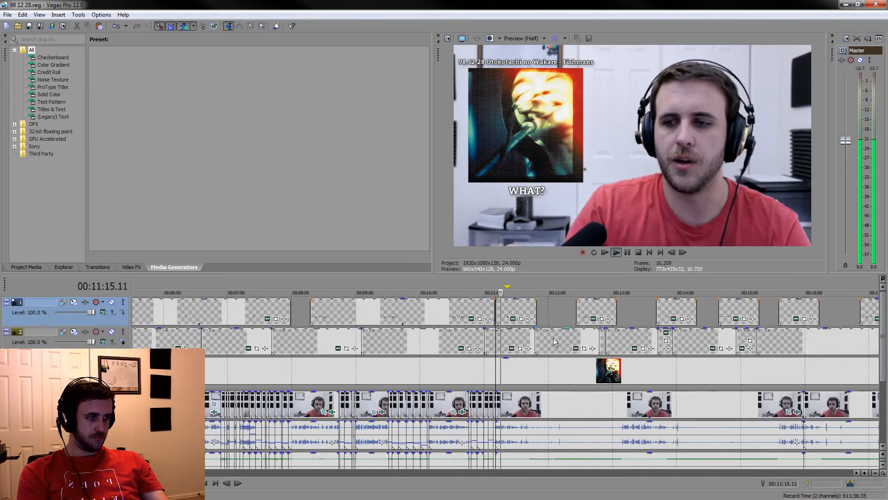
left_click_drag(546, 312, 680, 316)
left_click(564, 407)
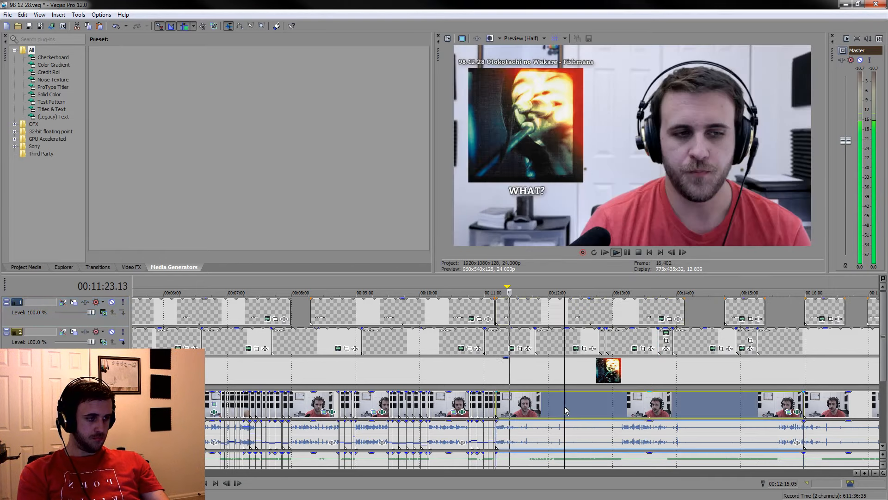
scroll(566, 408, "up", 5)
key("ctrl+s")
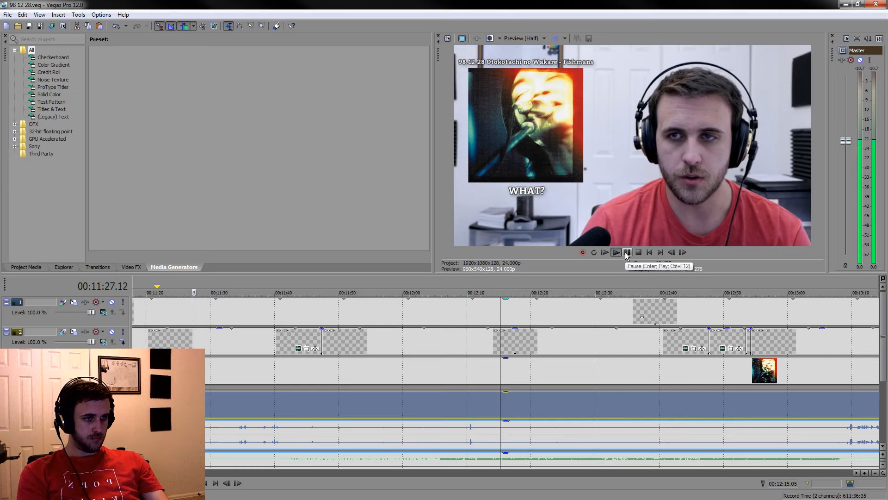
Pause playback and change the WHAT? caption's text to "WHAT DID YOU DO?"
left_click(625, 251)
scroll(662, 333, "down", 5)
left_click(819, 319)
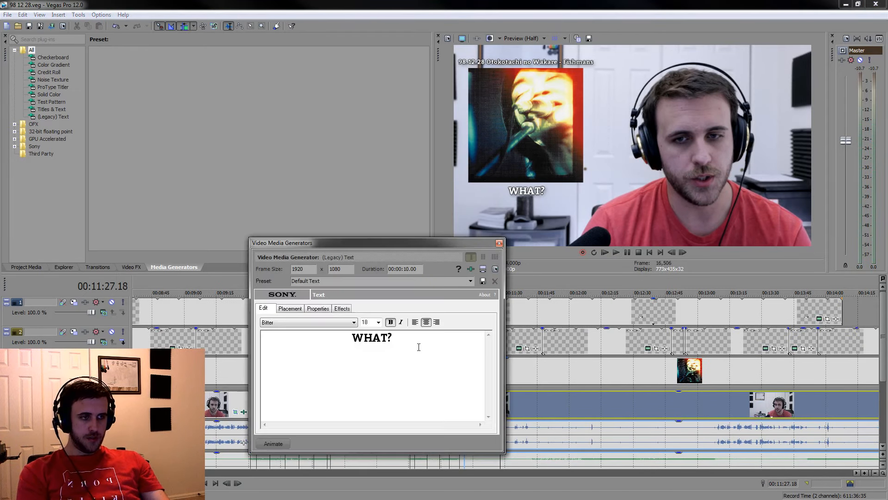
type("DID YOU DO")
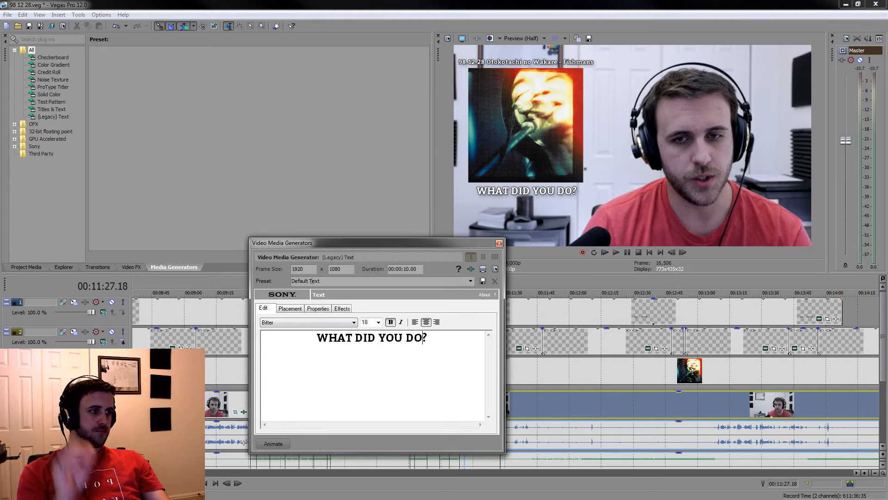
Set the X placement of the WHAT DID YOU DO? caption to -0.595
left_click(297, 306)
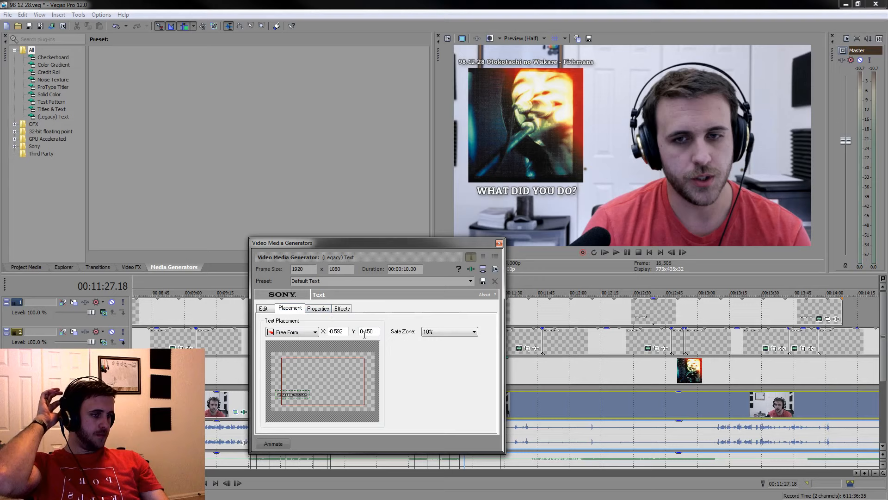
left_click(343, 331)
key("BackSpace")
type("5")
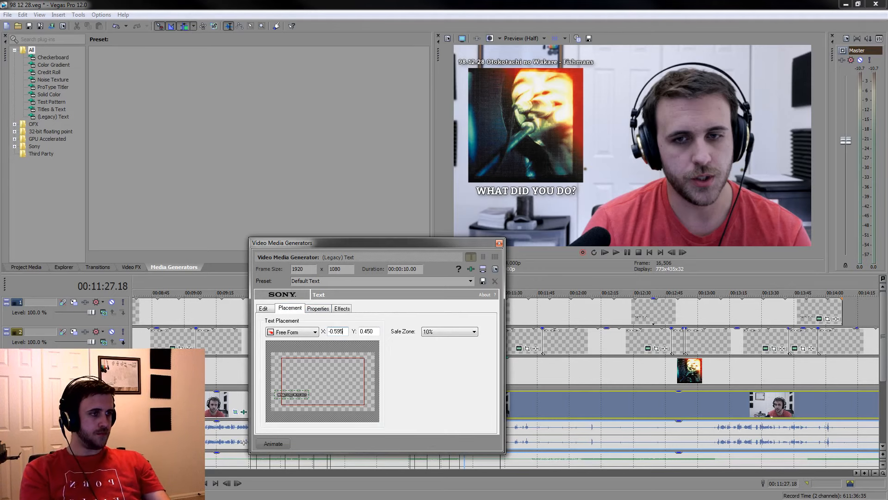
left_click(499, 244)
Shift the NIGHT CRUISING caption slightly left by adjusting its X placement value
scroll(473, 327, "down", 1)
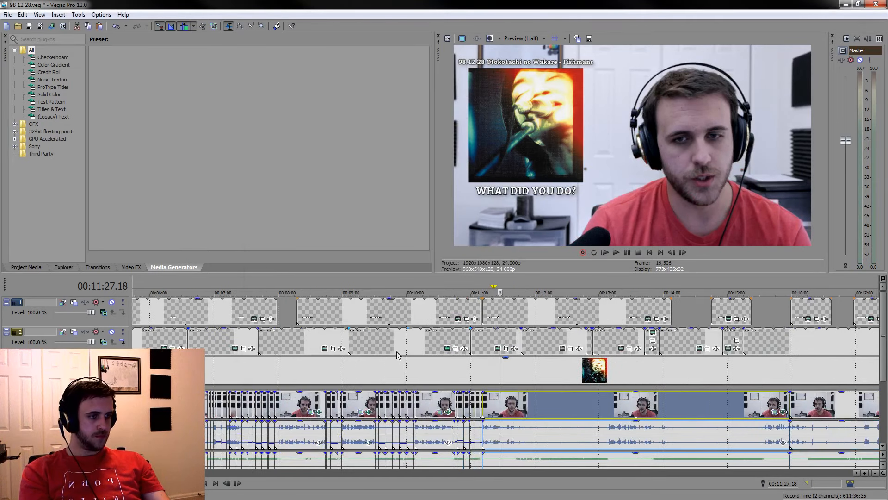
left_click(460, 319)
left_click(293, 308)
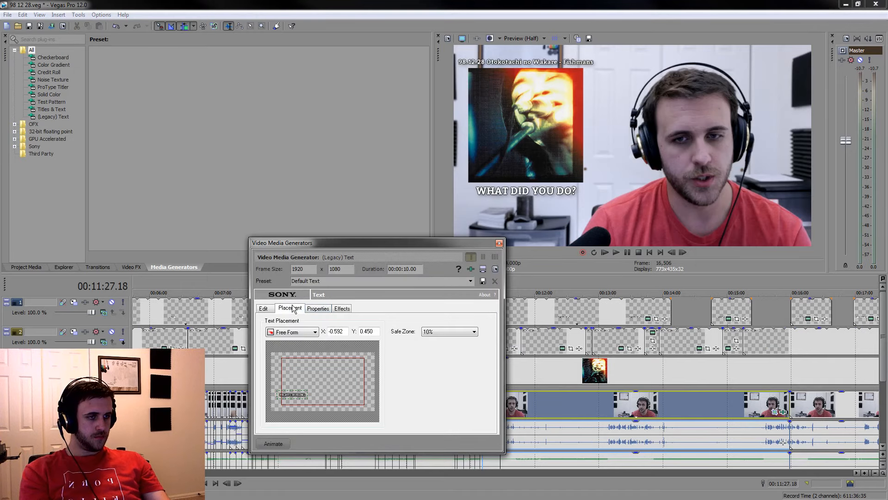
left_click(342, 331)
key("BackSpace")
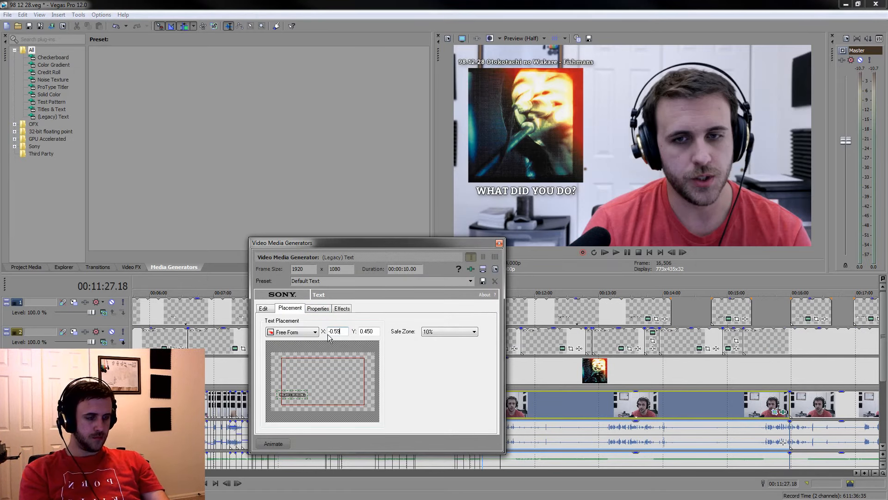
left_click(499, 244)
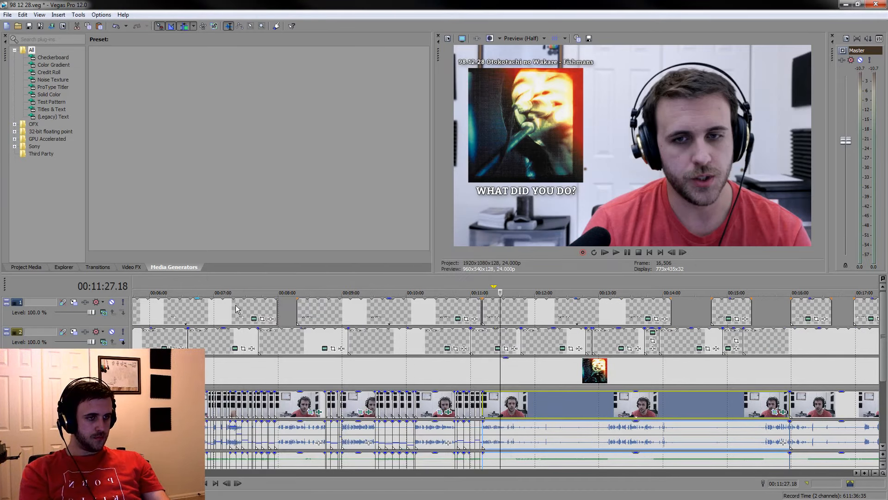
Set the OH! SLIME caption's X placement to -0.595 and save the project
left_click(249, 315)
left_click(253, 318)
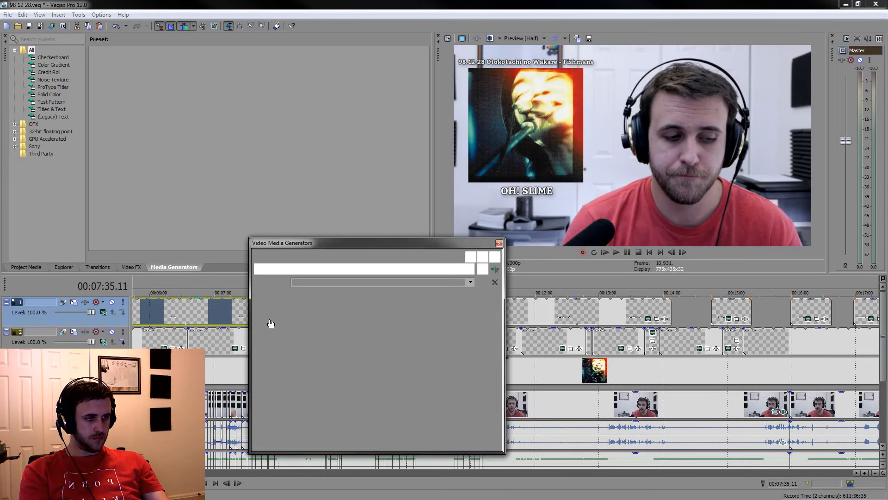
left_click(302, 309)
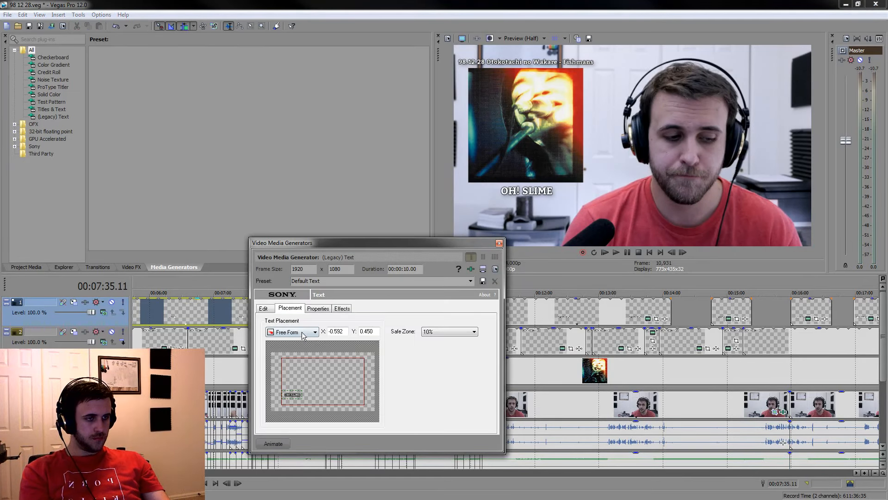
left_click(344, 331)
key("BackSpace")
type("5")
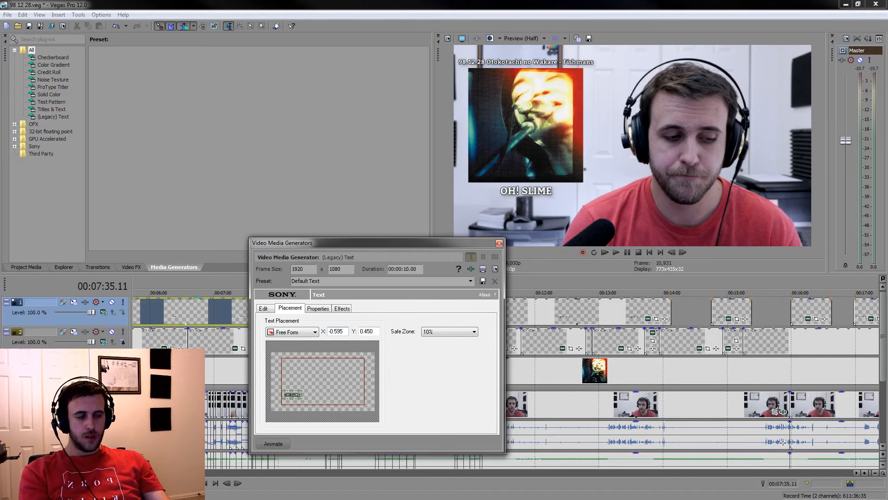
left_click(499, 243)
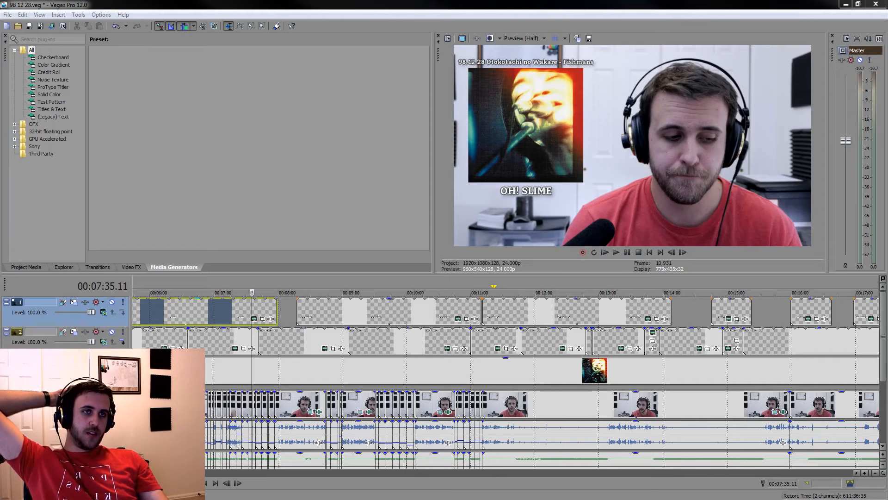
key("ctrl+s")
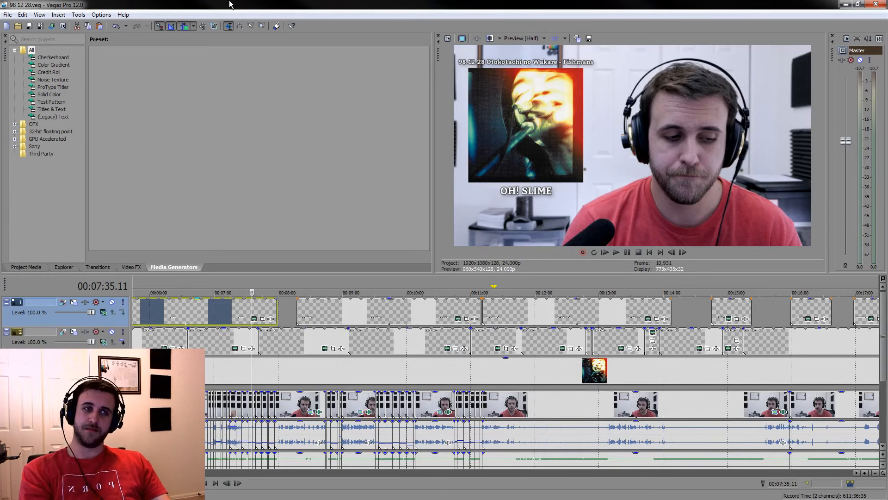
Spot-check the song captions, album cover and camera footage at points between about 00:07:45 and 00:21:22
scroll(453, 407, "up", 5)
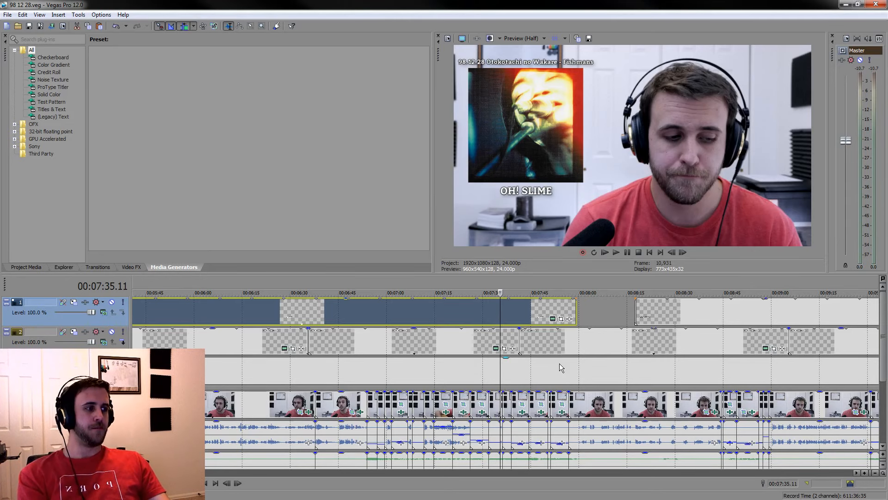
scroll(559, 363, "up", 1)
left_click(550, 288)
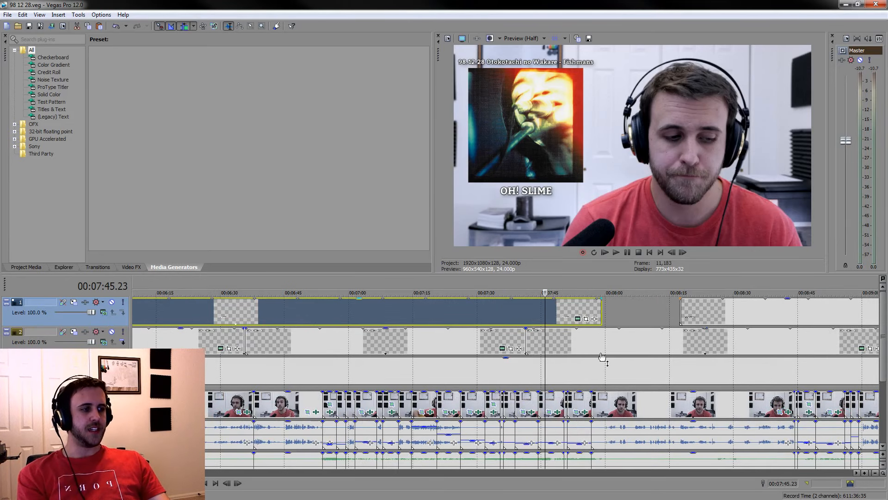
left_click(651, 370)
left_click(695, 369)
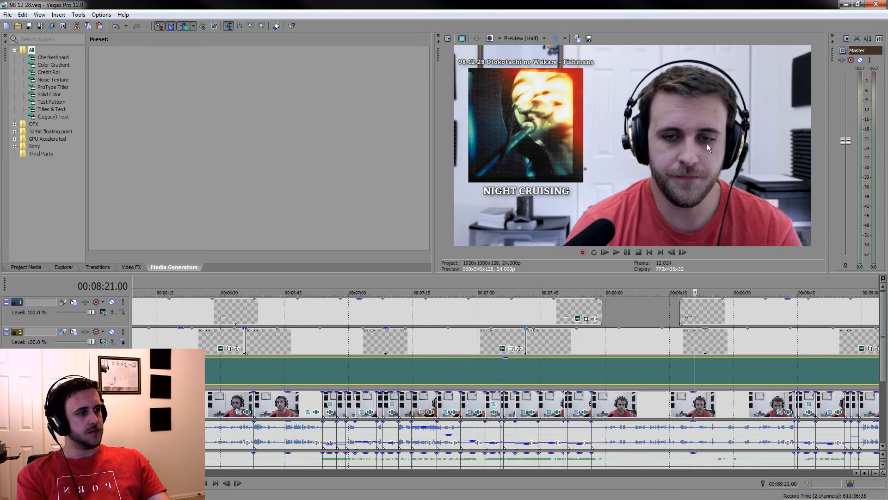
scroll(568, 367, "down", 5)
left_click(568, 367)
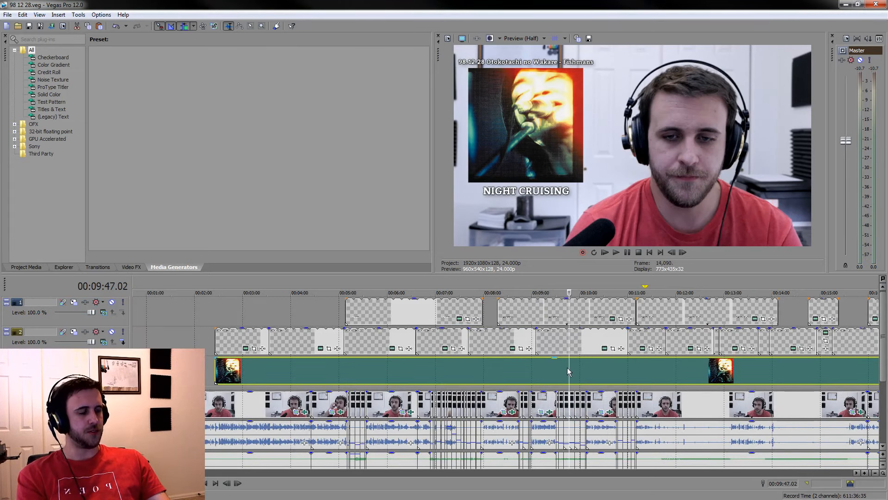
left_click(656, 379)
scroll(656, 379, "down", 2)
key("space")
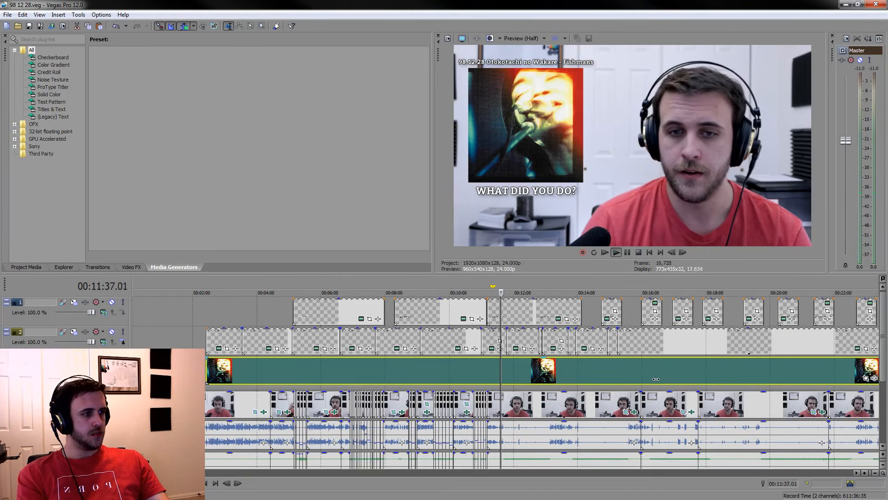
left_click(671, 374)
left_click(708, 368)
left_click(764, 369)
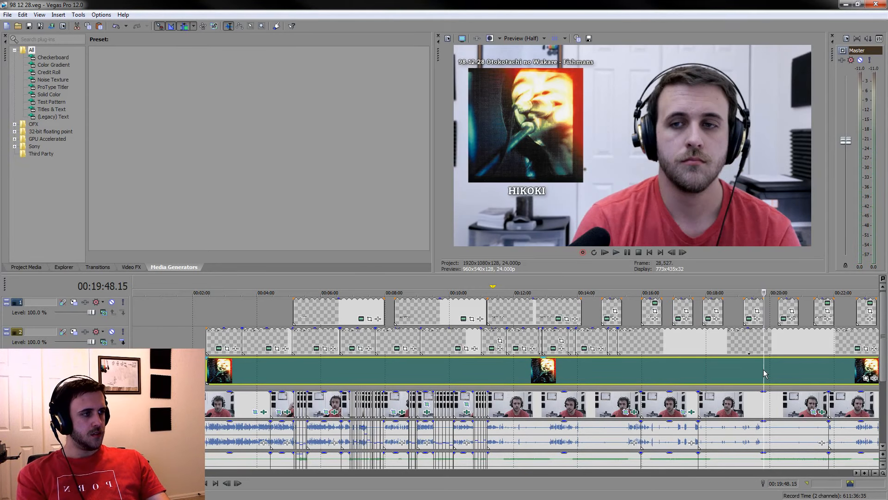
left_click(783, 372)
left_click(815, 376)
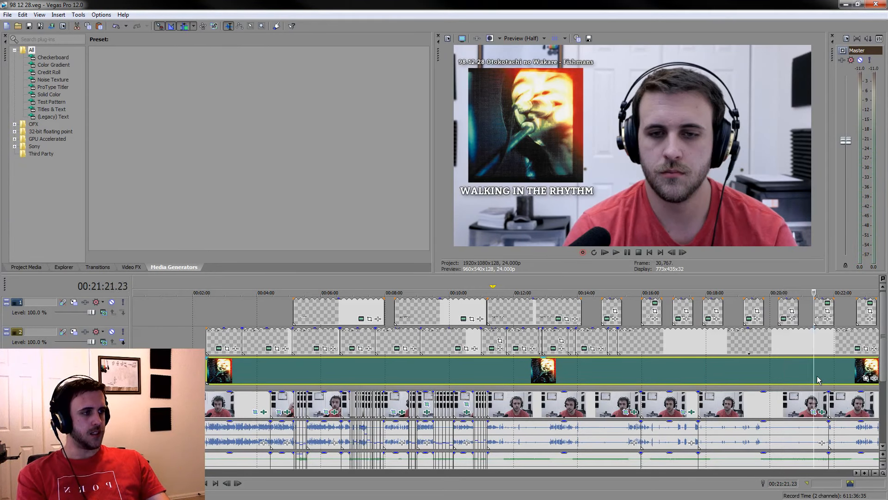
Review the change from NIGHT CRUISING to WHAT DID YOU DO? and play the speech from about 00:11:16
left_click(483, 377)
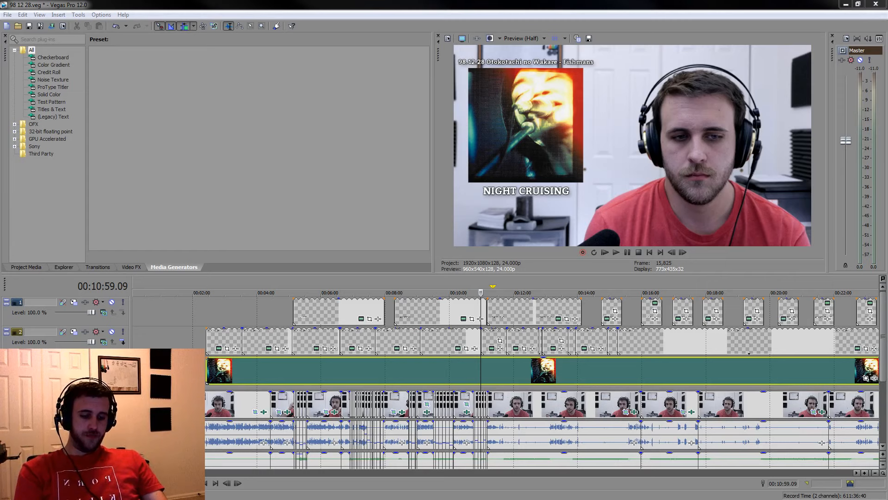
left_click(408, 362)
left_click(496, 360)
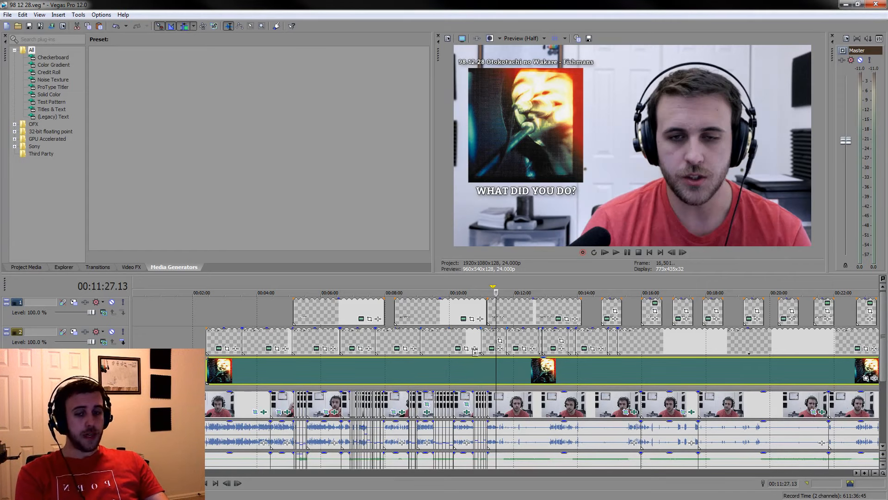
scroll(484, 365, "up", 5)
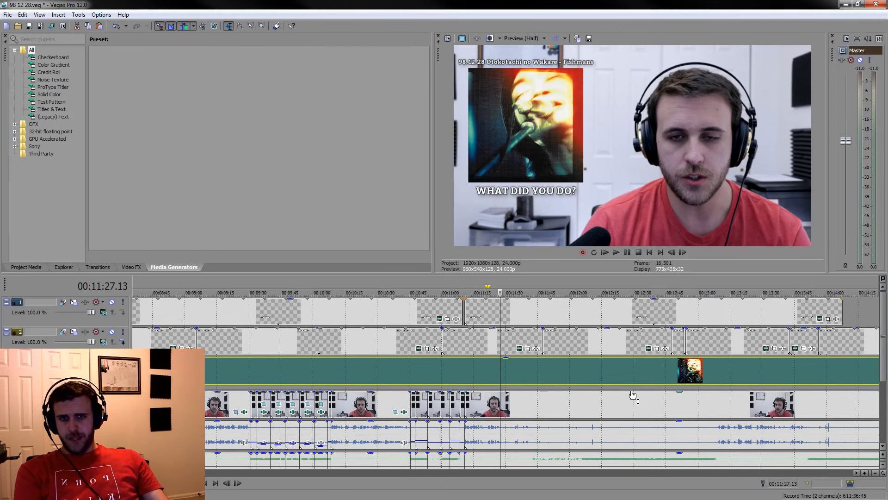
key("space")
scroll(556, 411, "up", 3)
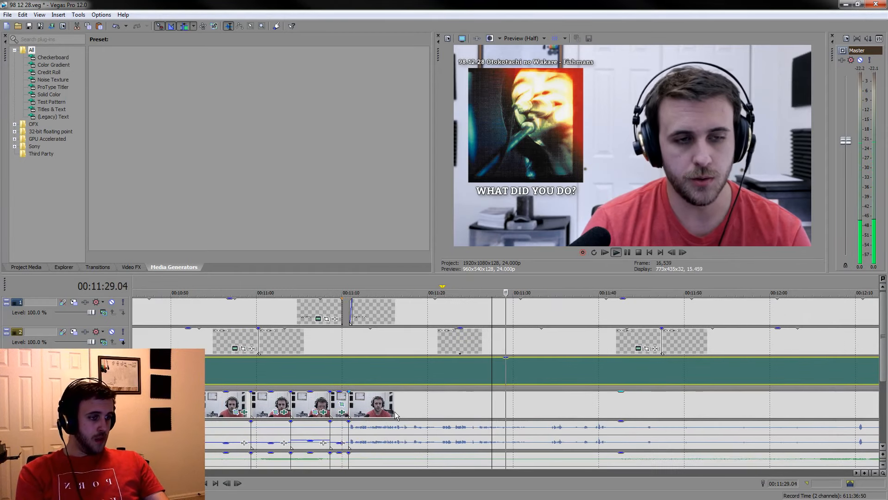
left_click(395, 414)
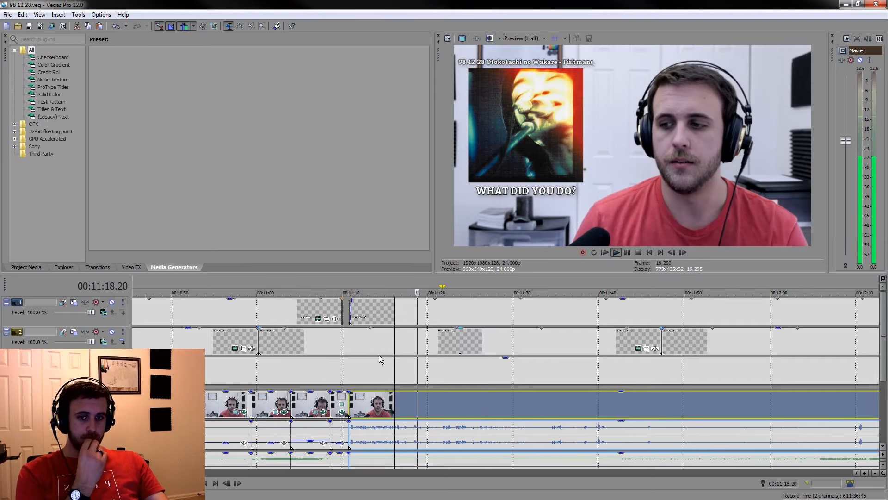
Play the speech from about 00:11:20 and split the camera and audio clips where it ends, at 00:11:46.09
left_click(529, 415)
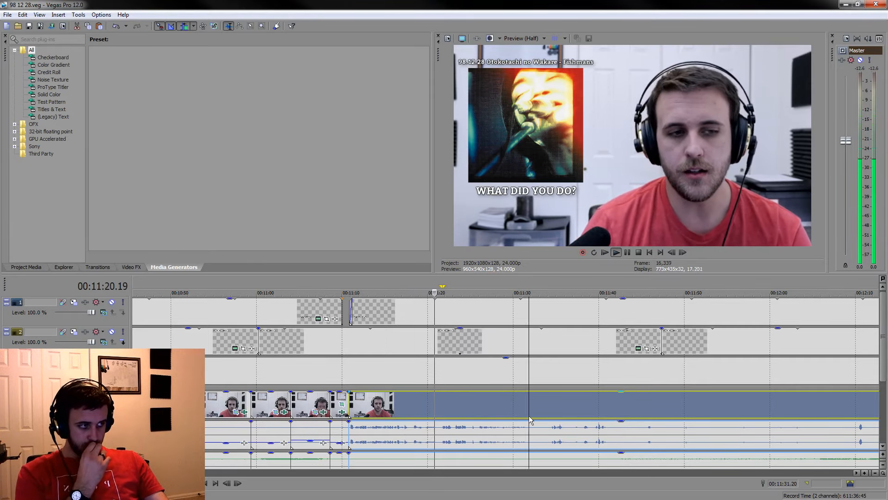
scroll(882, 369, "down", 1)
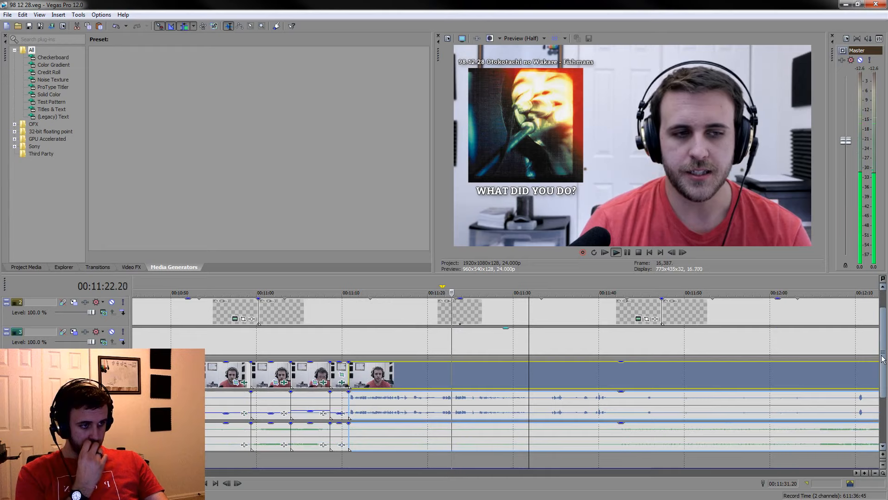
scroll(881, 368, "down", 1)
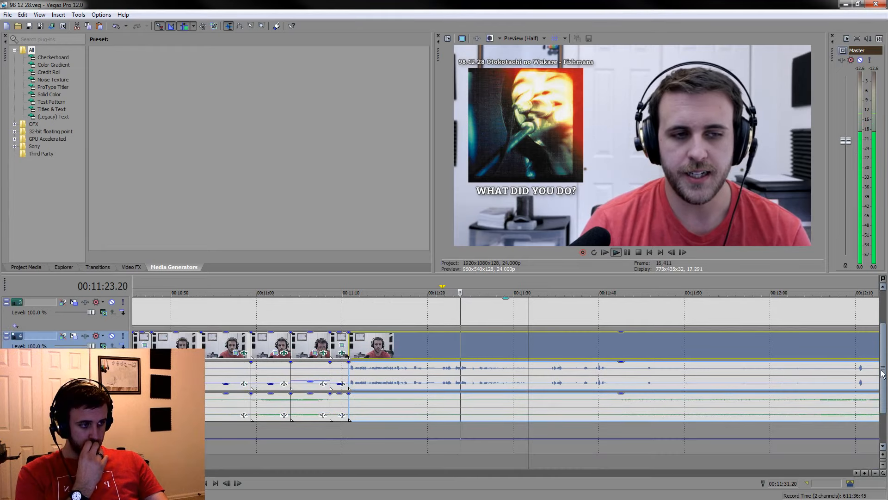
left_click(604, 347)
scroll(604, 347, "up", 2)
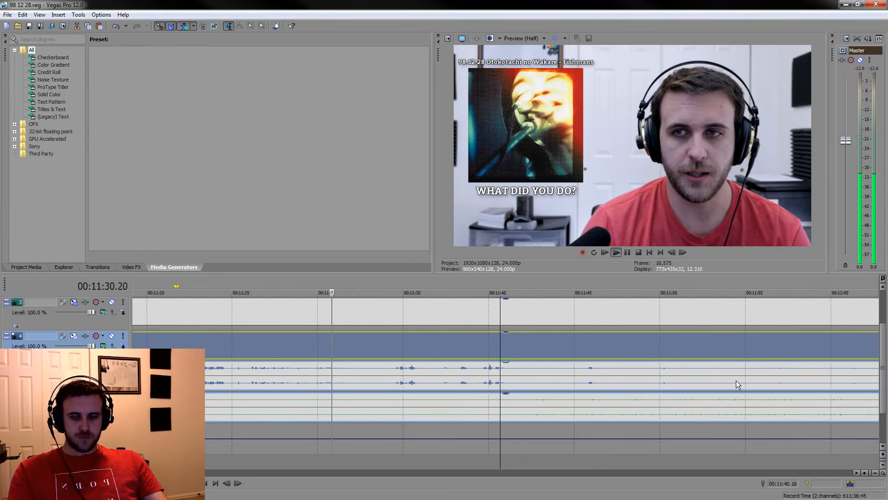
left_click(629, 254)
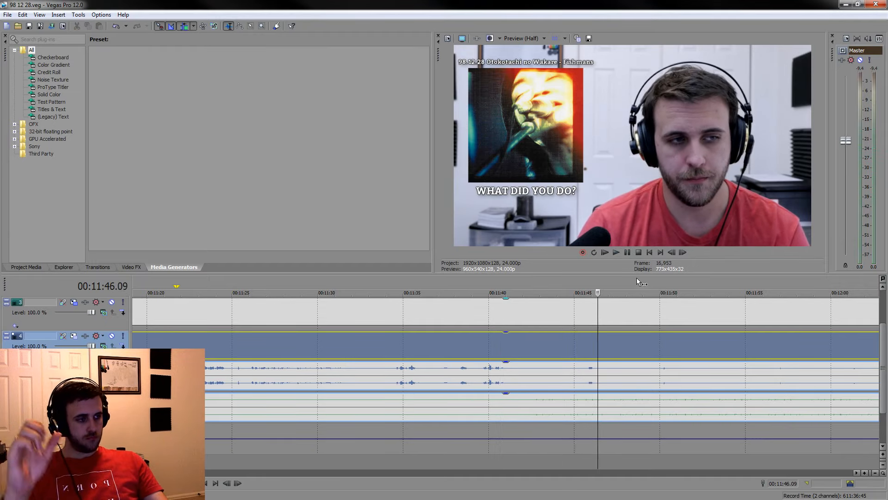
key("s")
scroll(640, 366, "down", 4)
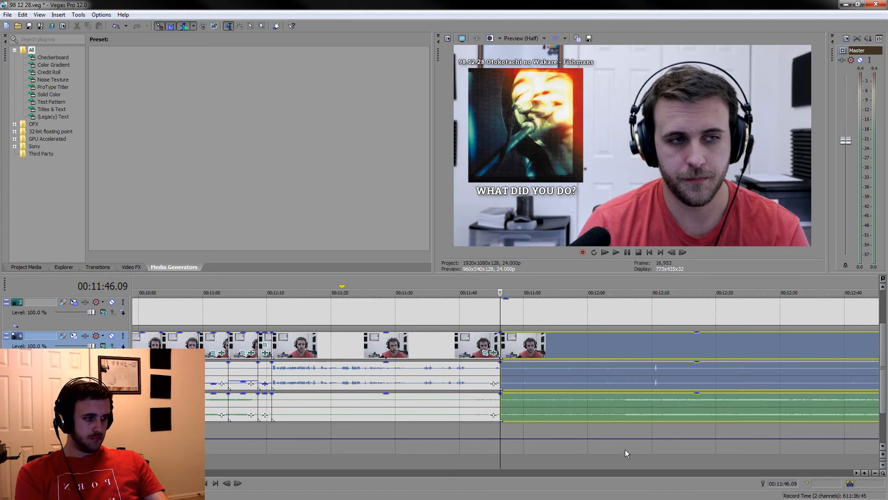
Split the camera and audio clips at 00:12:05.20 and 00:12:11.08
left_click(624, 409)
key("space")
scroll(703, 388, "down", 2)
scroll(620, 394, "up", 5)
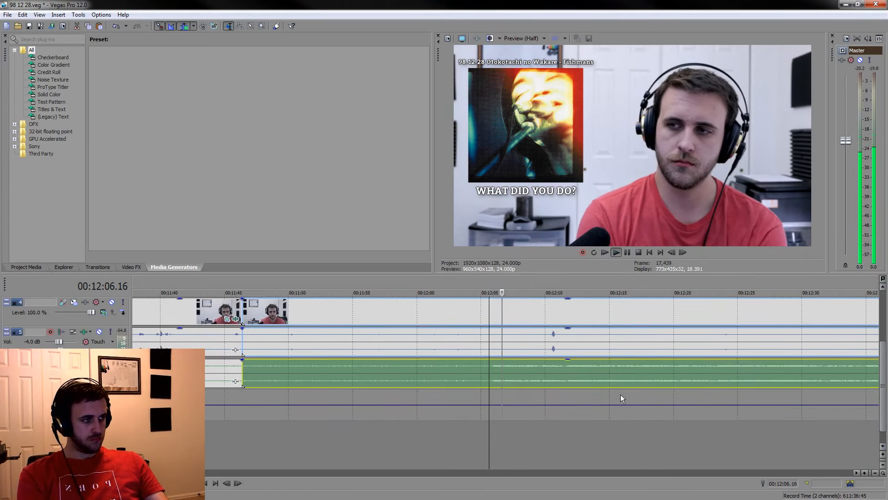
left_click(475, 374)
key("s")
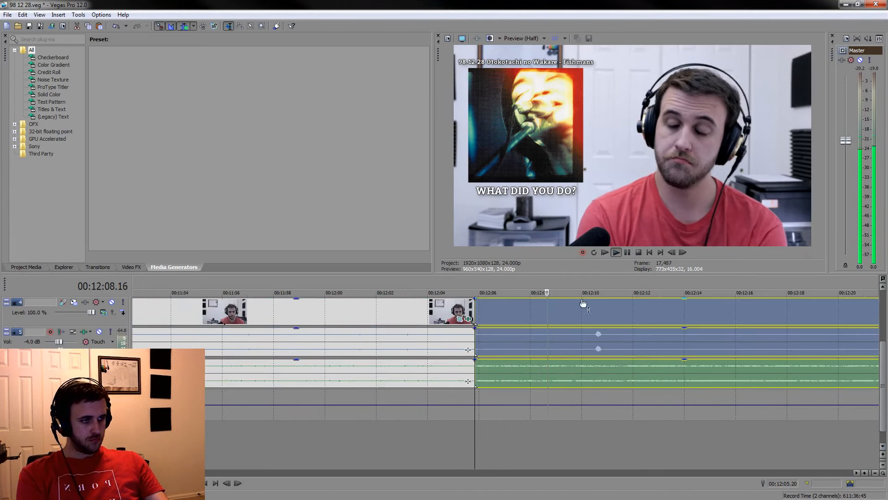
left_click(628, 253)
key("s")
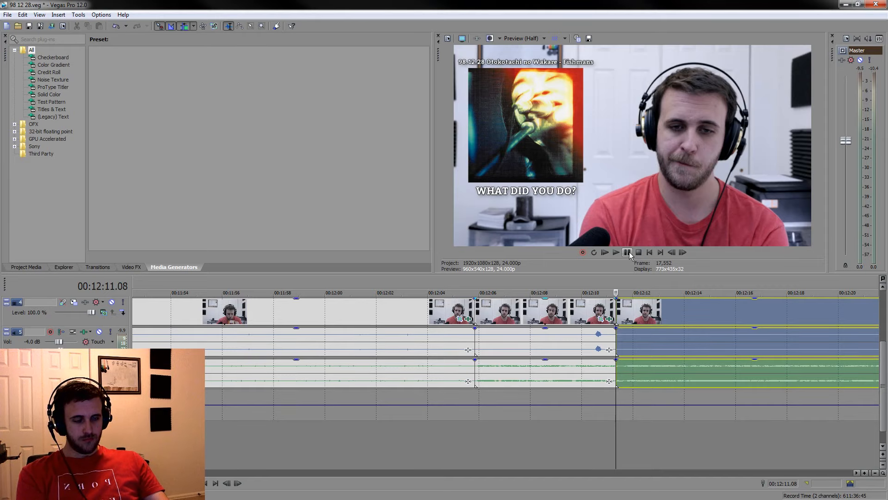
Delete the listening section between 00:11:46.09 and 00:12:05.20 and close the gap
left_click(449, 319)
key("Delete")
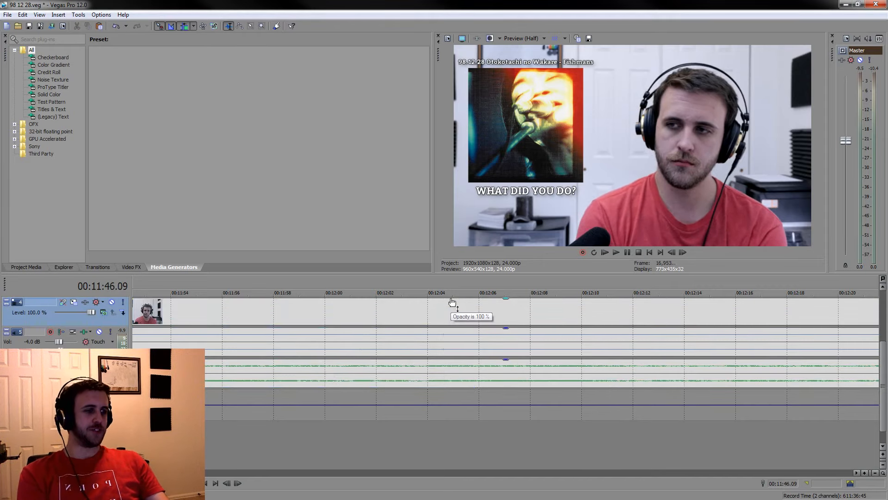
scroll(458, 308, "up", 4)
scroll(595, 319, "down", 3)
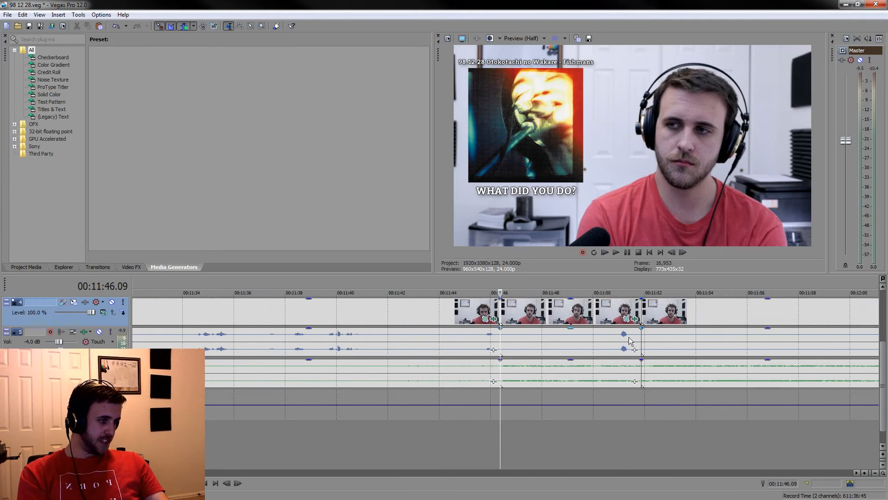
Split the clips just before the voice peak at about 00:11:51 and lower the voice volume on the preceding piece
left_click(618, 342)
key("s")
left_click(587, 348)
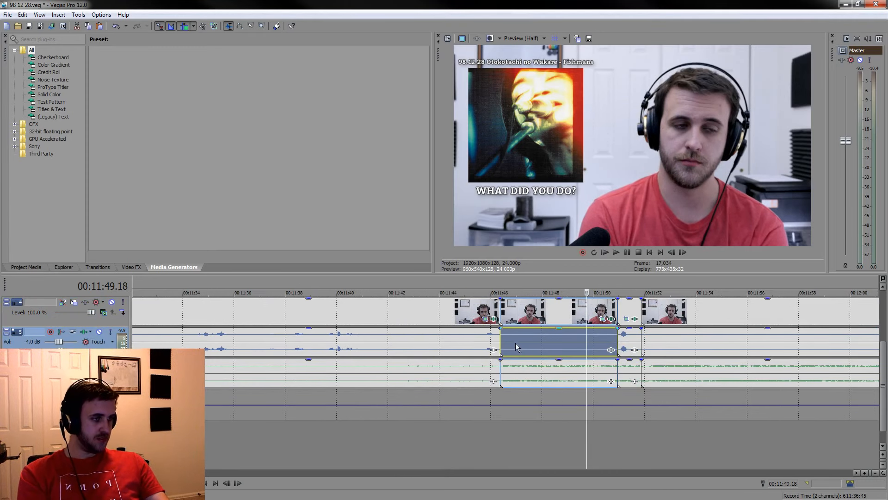
left_click_drag(543, 330, 557, 349)
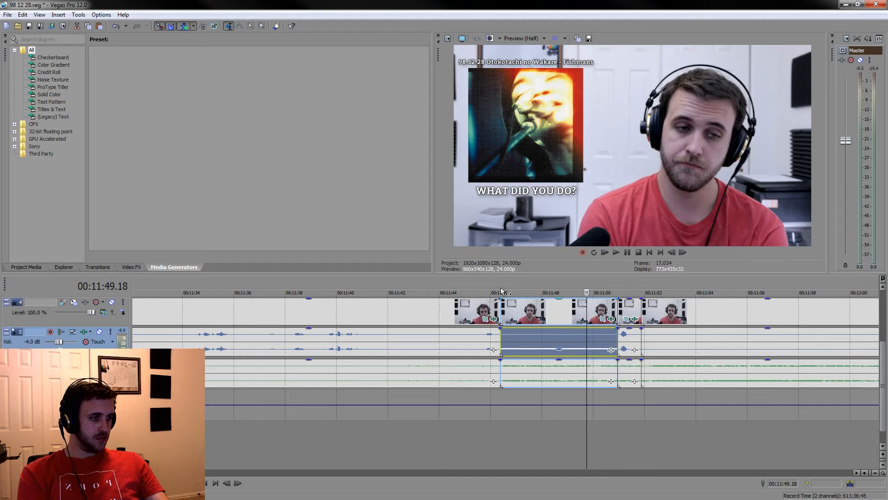
Check the range from 00:11:46.09 to 00:11:51.21 and play the condensed section from 00:11:46.09
left_click(502, 292)
left_click_drag(501, 285, 642, 282)
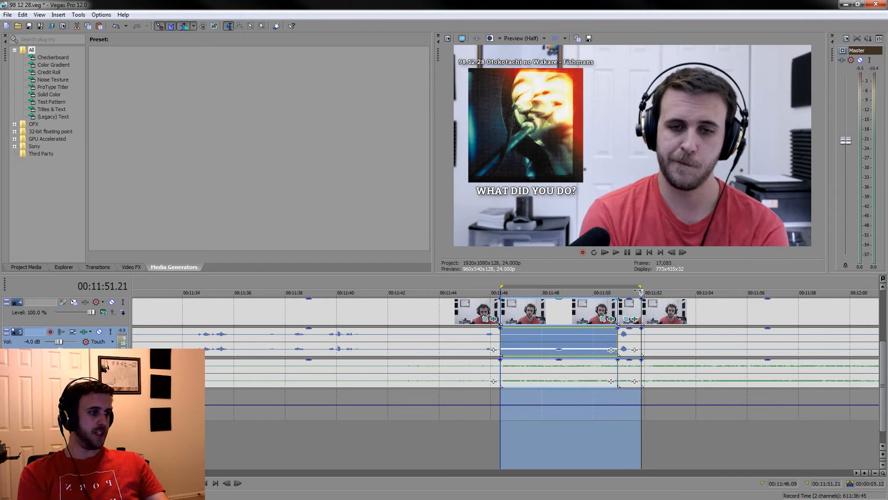
left_click_drag(640, 285, 501, 285)
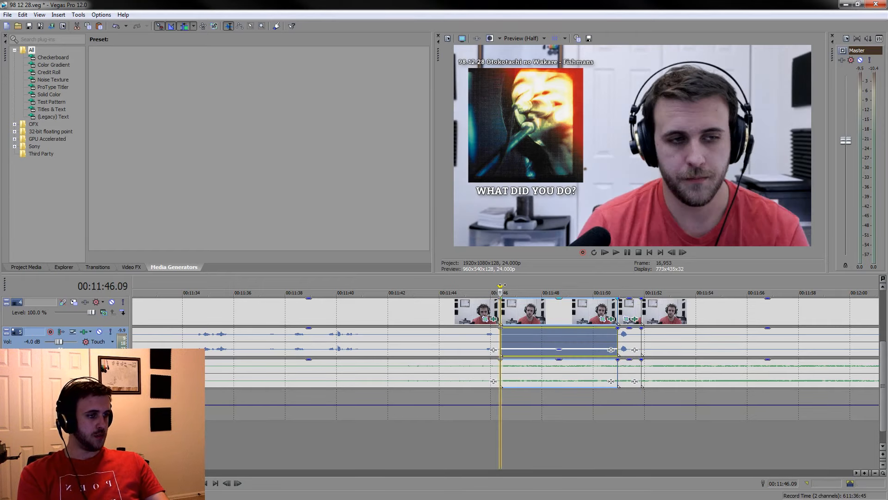
key("space")
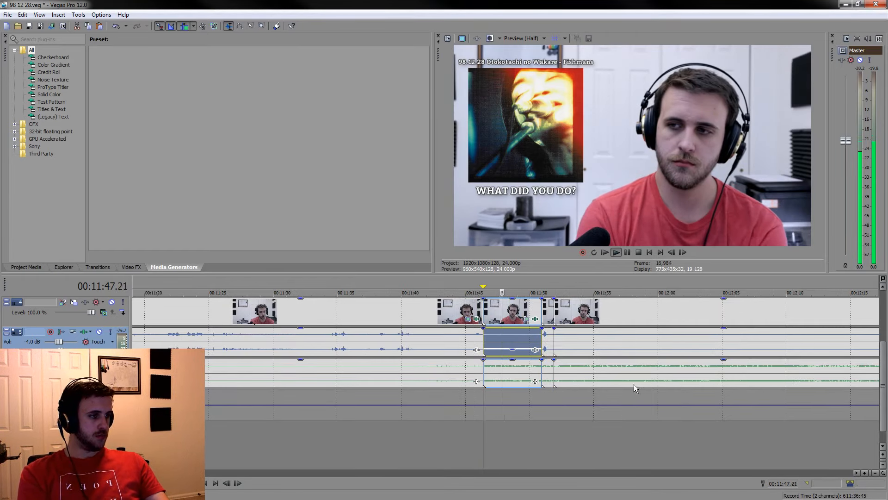
scroll(631, 387, "down", 3)
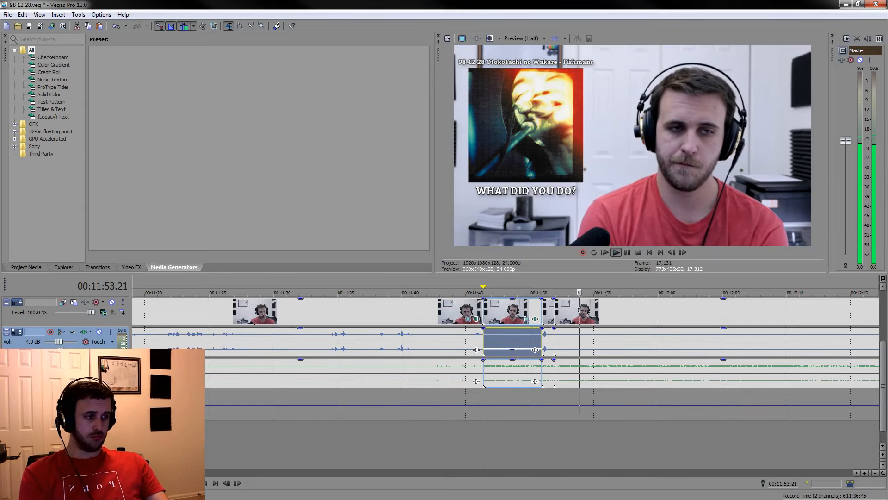
left_click(651, 442)
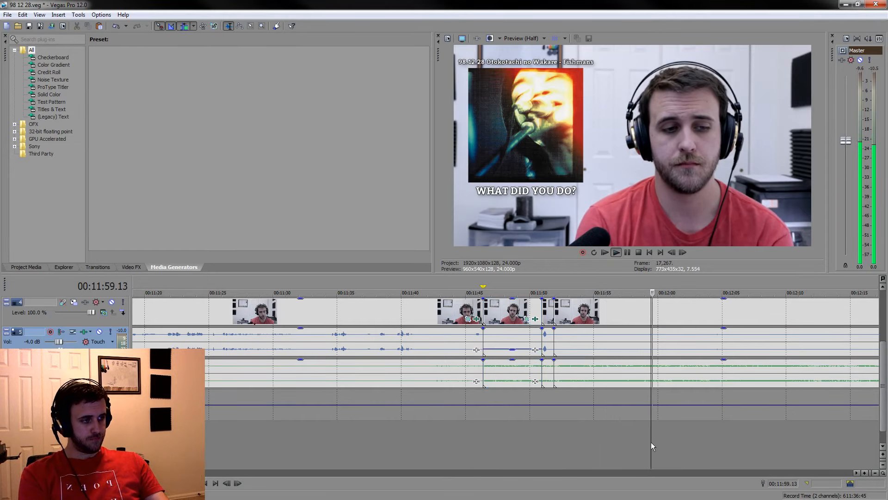
Split the camera and audio clips at 00:12:03.23 and 00:12:10.18
left_click(704, 449)
scroll(704, 449, "up", 3)
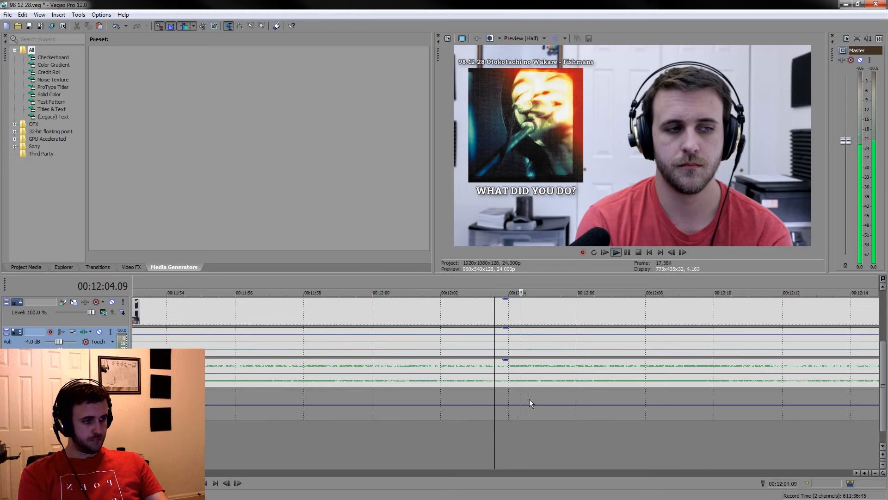
left_click(507, 378)
key("s")
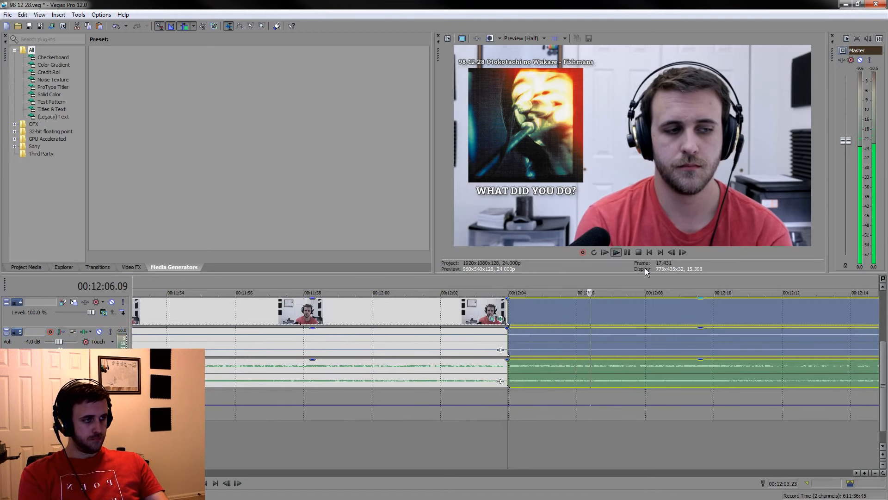
left_click(626, 252)
key("s")
Mark the range from 00:12:03.23 to 00:12:11.20 and play it to check the listening section
left_click_drag(740, 278, 508, 271)
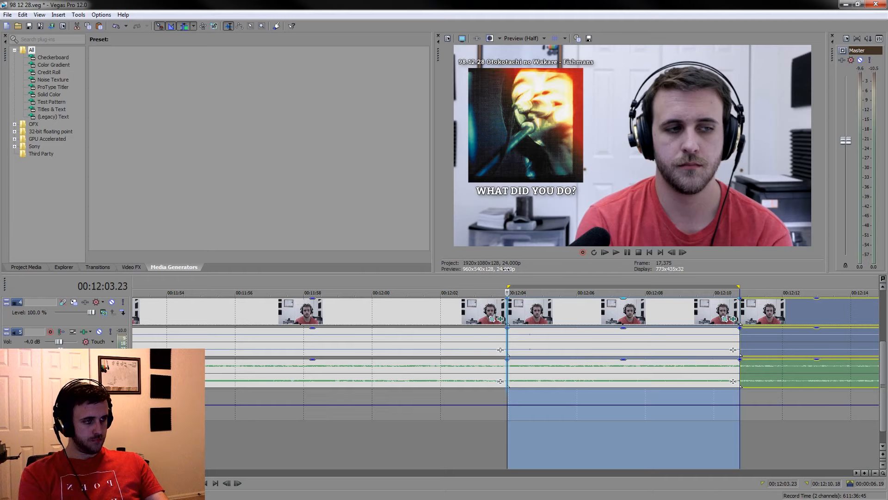
left_click(741, 290)
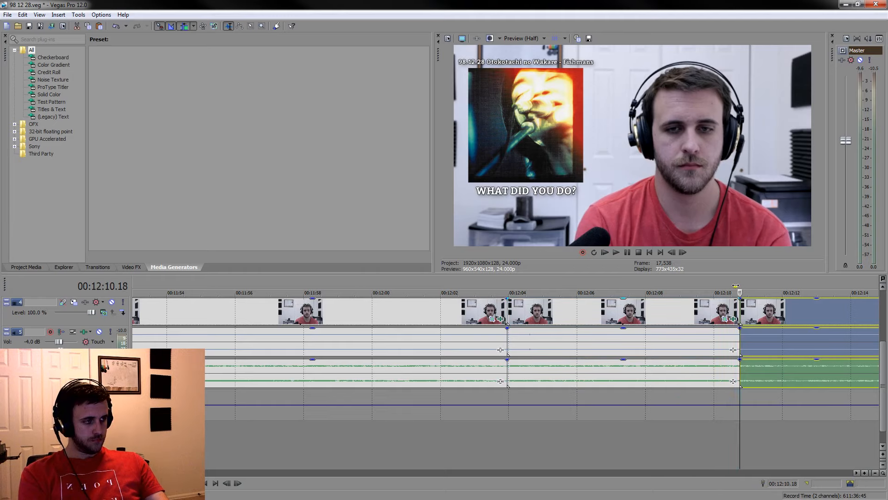
key("space")
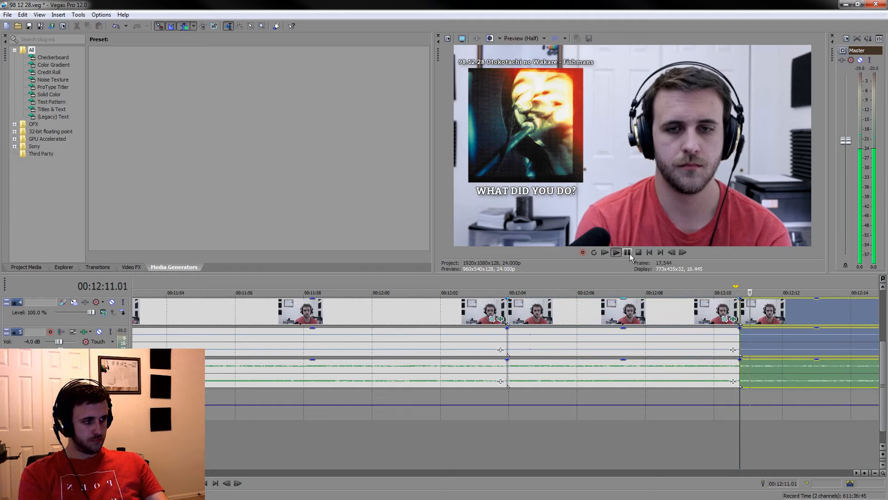
left_click(629, 253)
left_click_drag(781, 287, 509, 273)
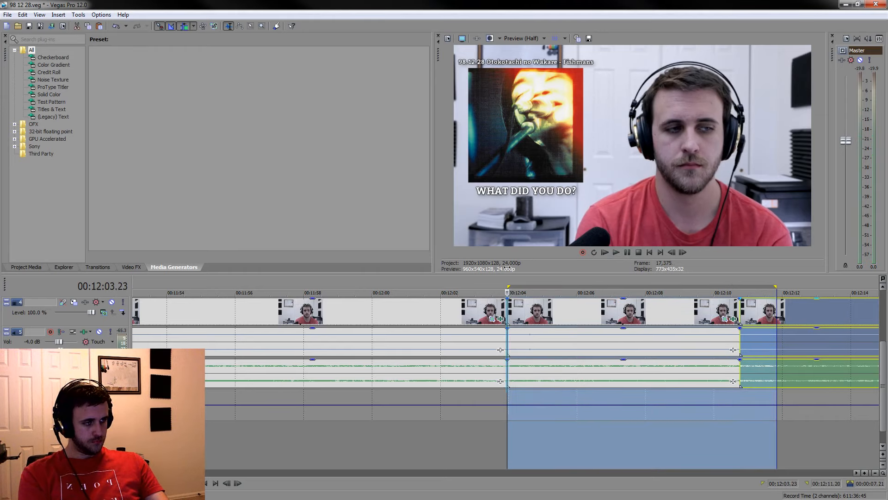
key("space")
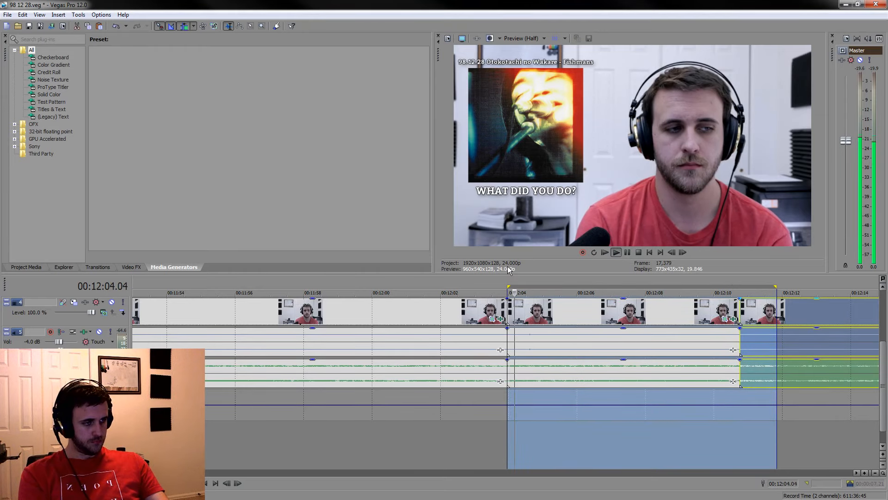
Move the marked range's start to about 00:12:04.22 and split the camera and audio clips there
left_click(540, 375)
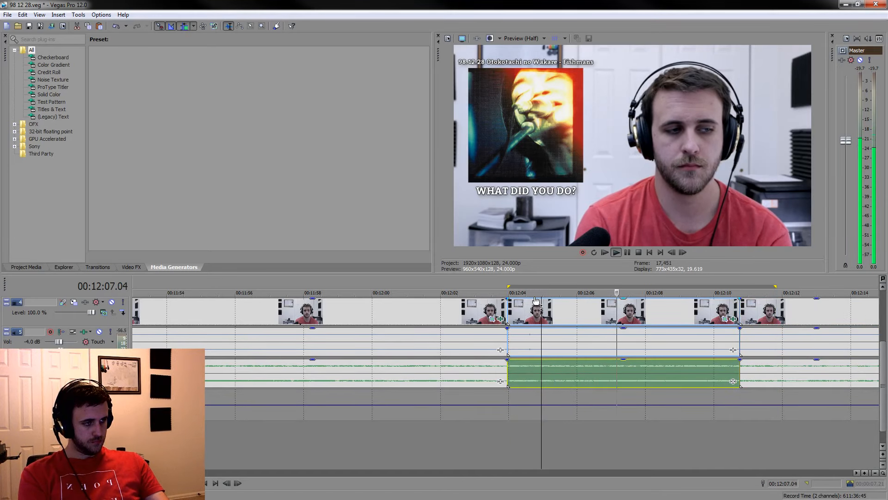
left_click_drag(510, 286, 543, 284)
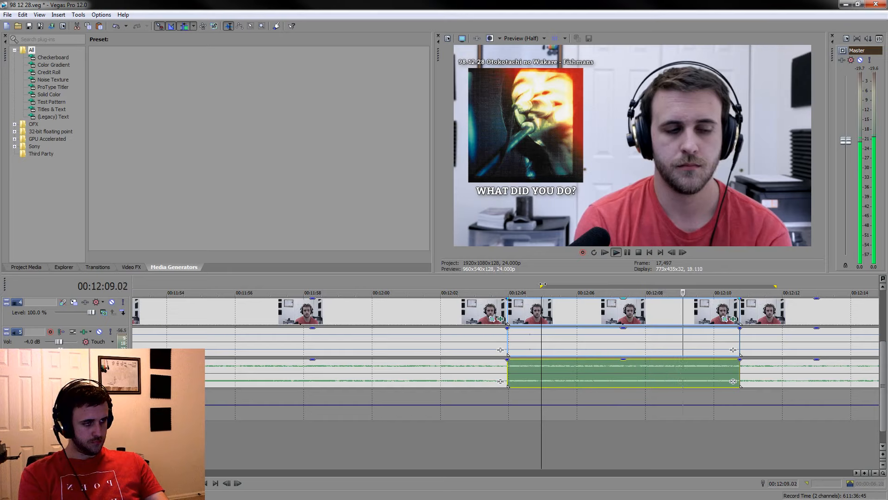
key("space")
left_click(540, 314)
key("s")
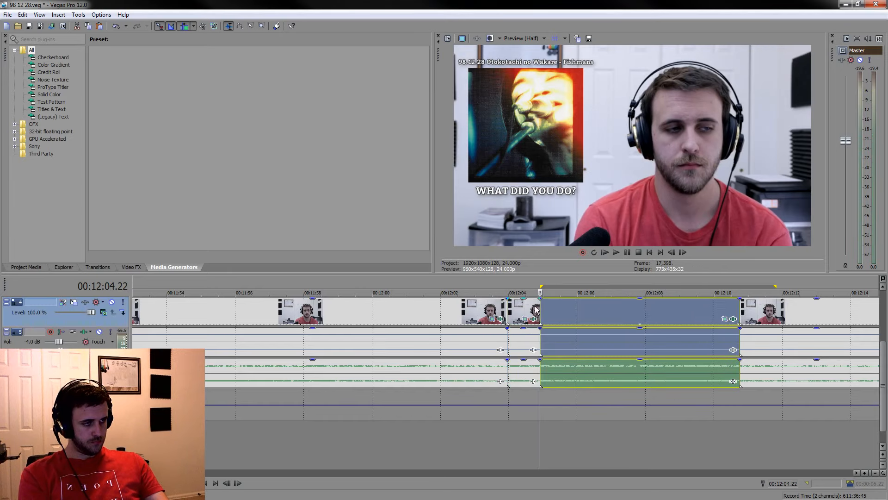
Replace the clip split at 00:12:11.19 with one placed a frame further along, at 00:12:11.20
left_click(528, 316)
left_click(782, 315)
left_click(776, 315)
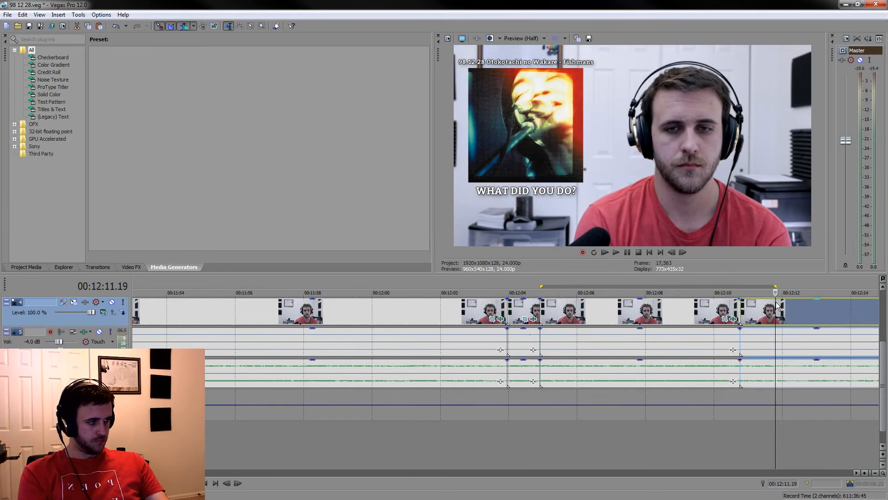
key("s")
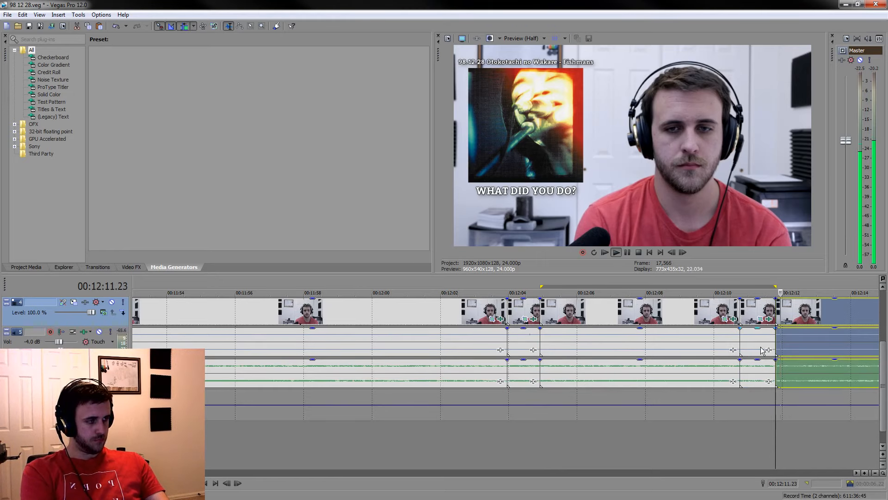
key("ctrl+z")
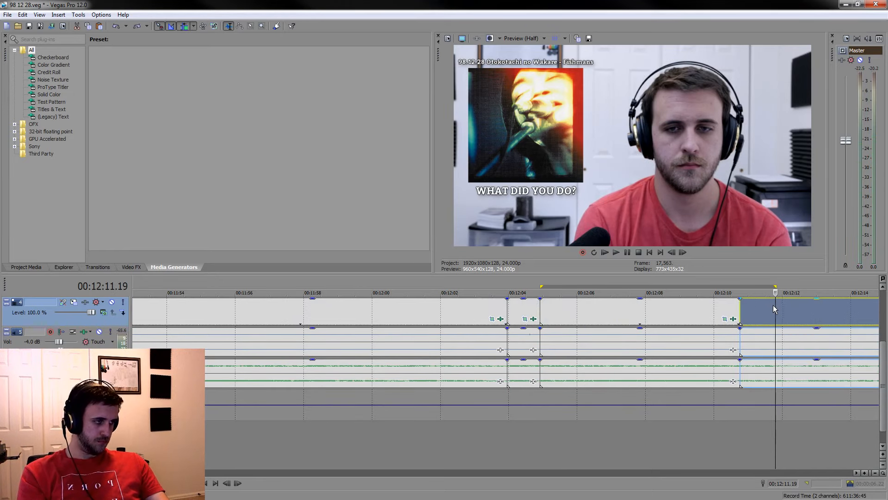
key("Right")
key("s")
Delete the short piece starting at 00:12:03.23 and the listening section before it from 00:11:51.21, closing the gaps
left_click(526, 315)
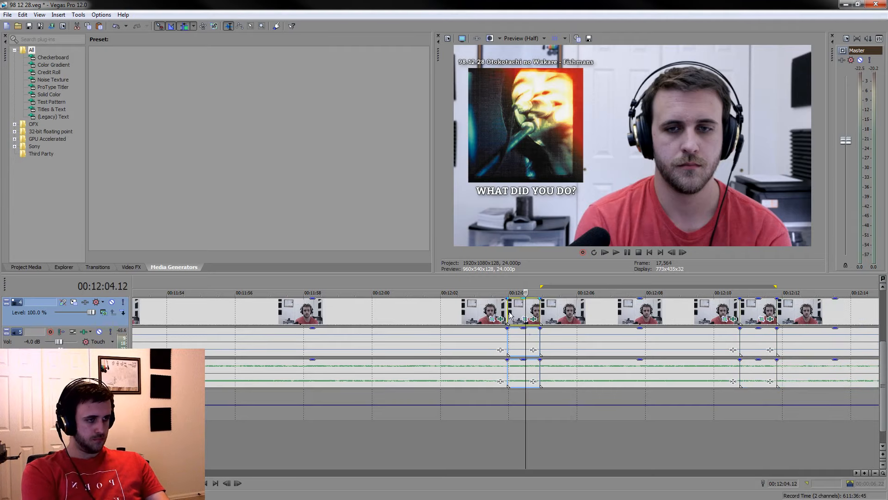
key("Delete")
left_click(461, 319)
key("Delete")
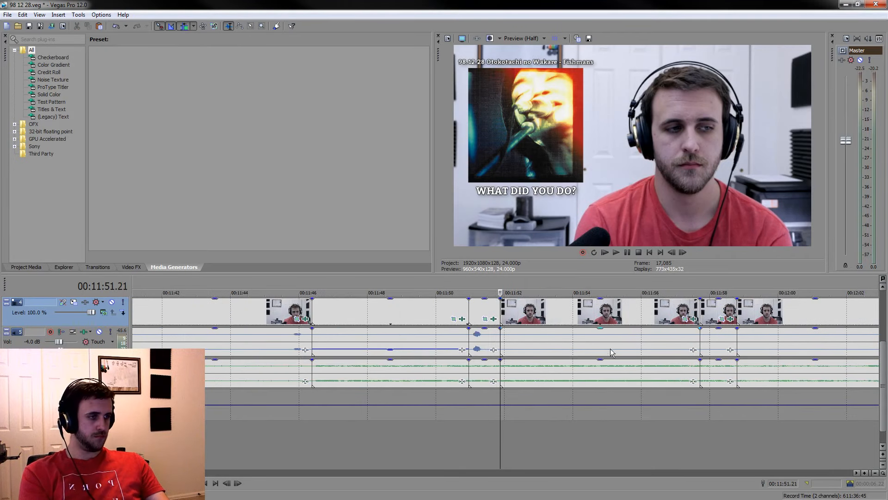
Mark the time range from 00:11:51.21 to 00:11:58.19, covering the two pieces after the voice peak
left_click_drag(497, 282, 737, 281)
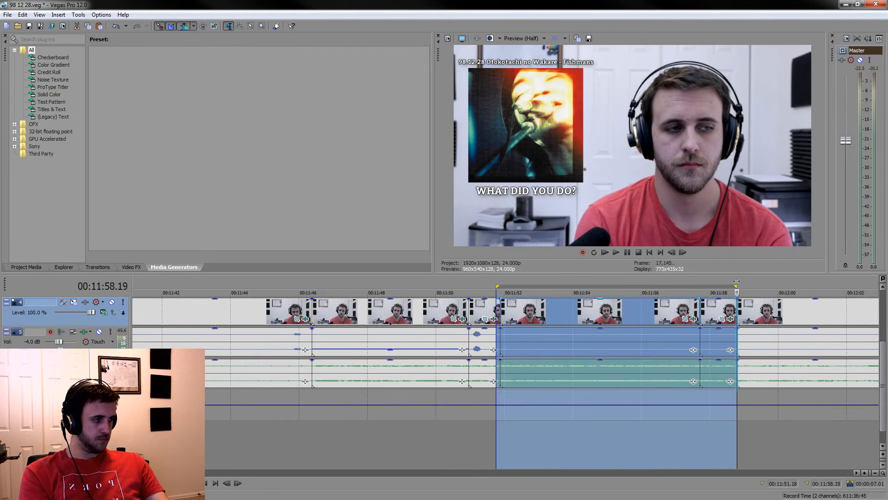
left_click_drag(497, 287, 499, 287)
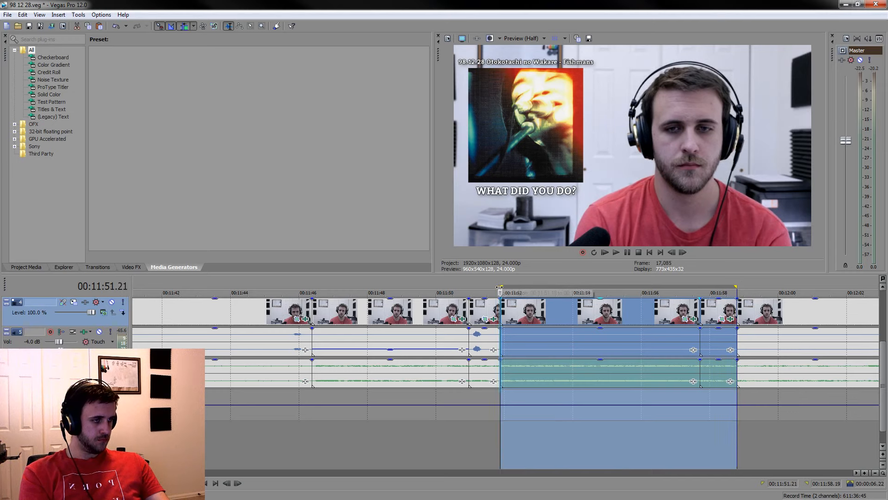
Clear the marked time range and lower the voice gain on the two pieces between 00:11:51.21 and 00:11:58.19
key("space")
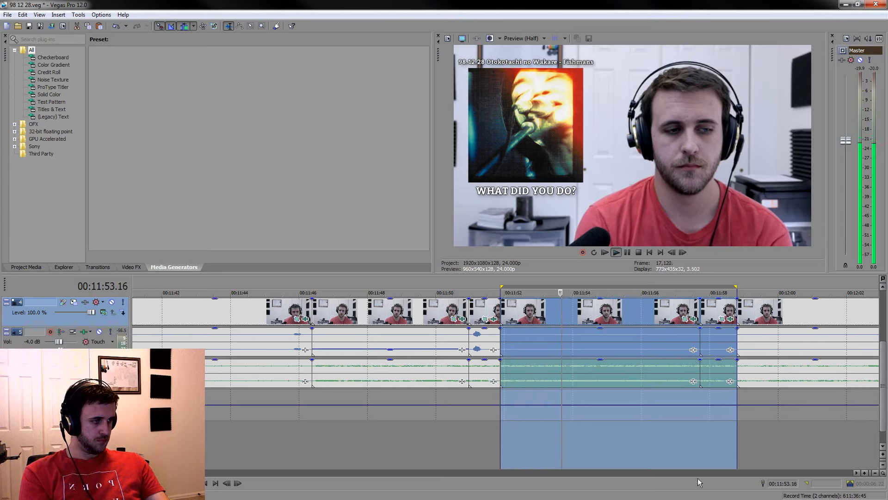
left_click(701, 458)
key("space")
mouse_move(735, 286)
left_mouse_down()
mouse_move(509, 288)
mouse_move(500, 296)
left_mouse_up()
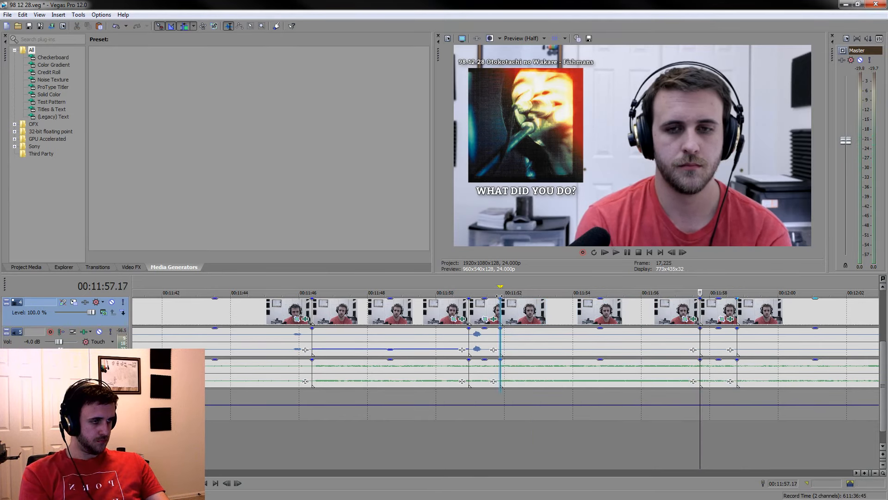
left_click(531, 331)
left_click(722, 336, "ctrl")
left_click_drag(722, 329, 721, 350)
scroll(698, 398, "down", 3)
Play through the listening section after 00:11:58.19 and split the camera and audio clips at 00:12:30.19, before the music ends
left_click(654, 457)
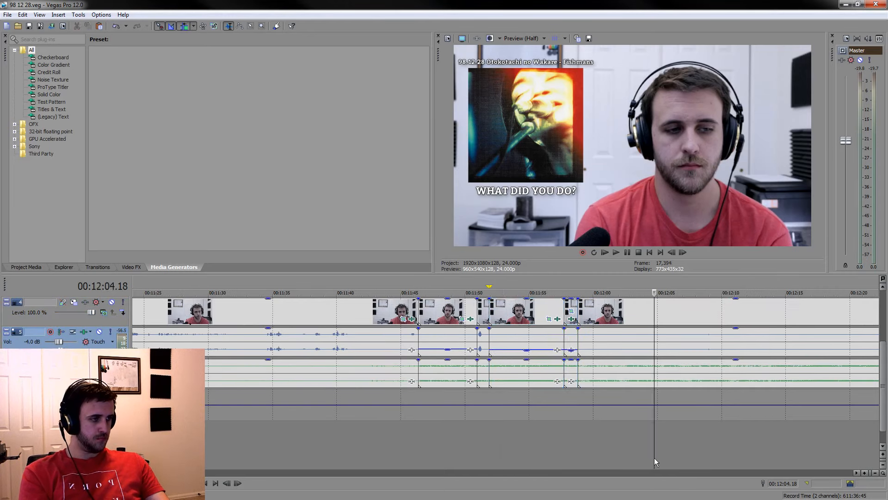
key("space")
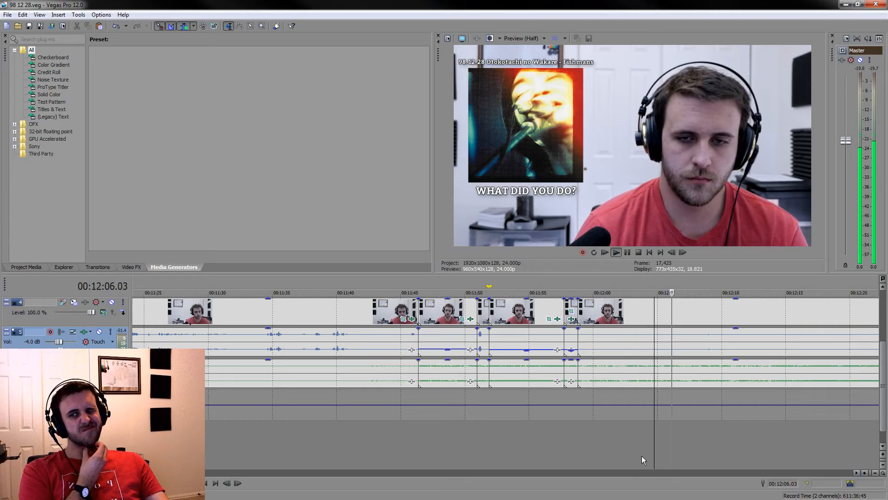
scroll(643, 348, "down", 3)
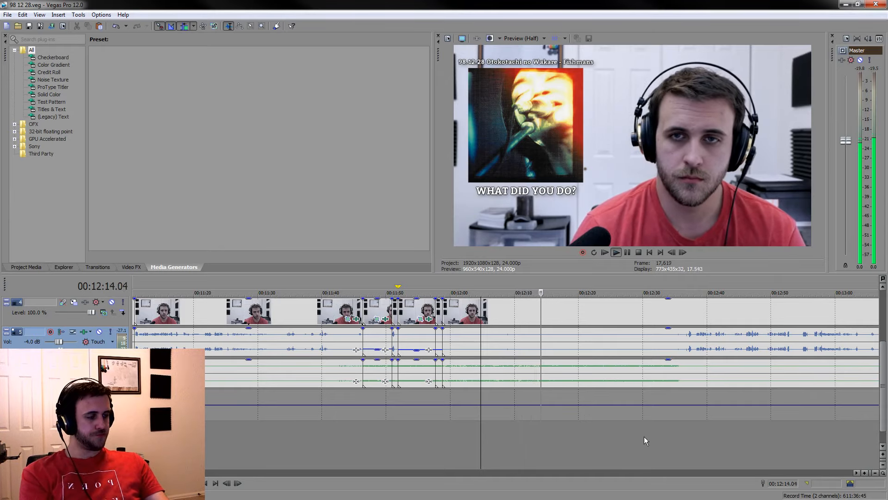
left_click(634, 446)
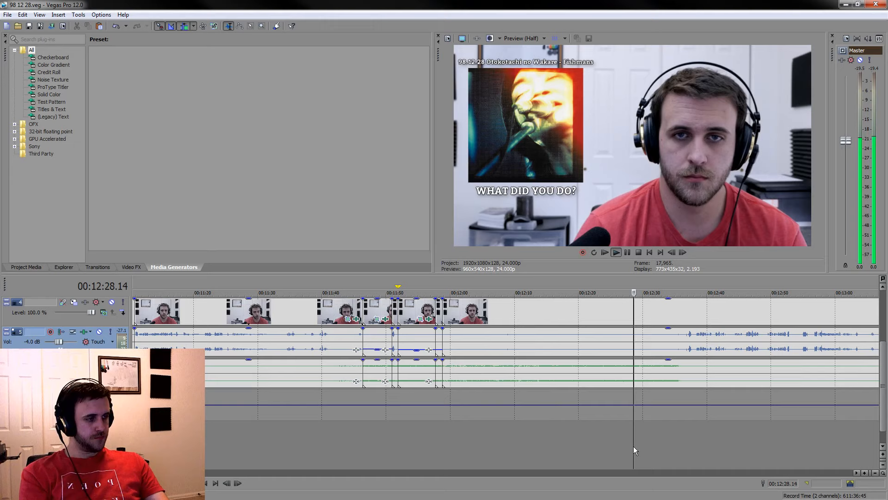
scroll(634, 446, "up", 3)
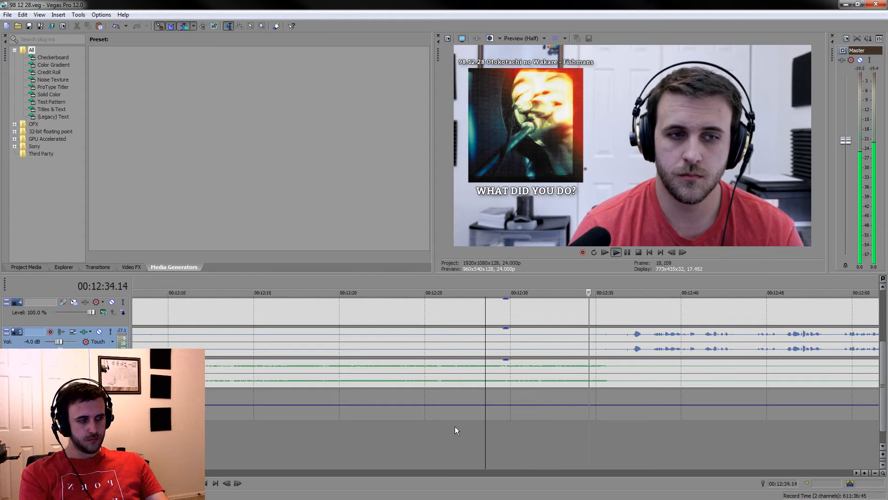
left_click(506, 426)
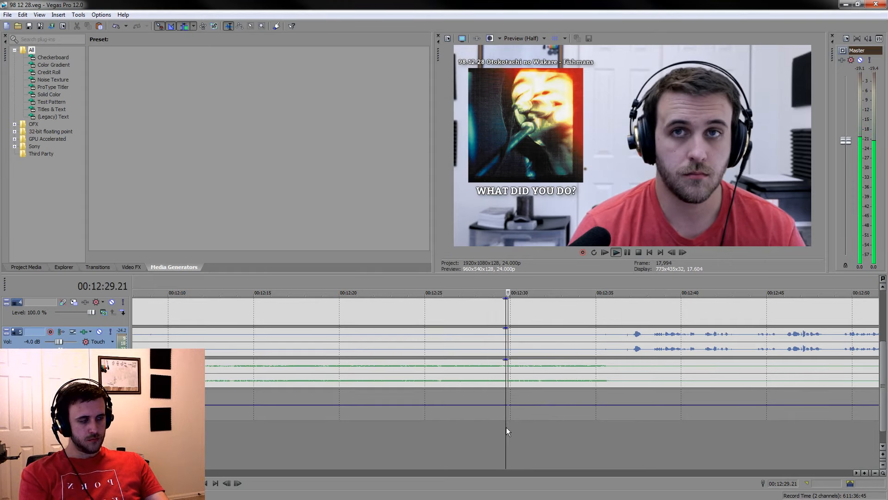
key("space")
key("space")
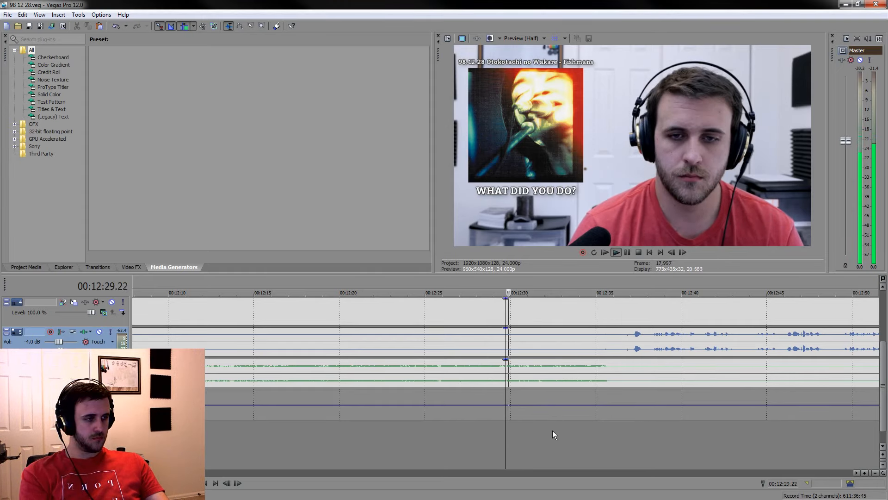
left_click(524, 384)
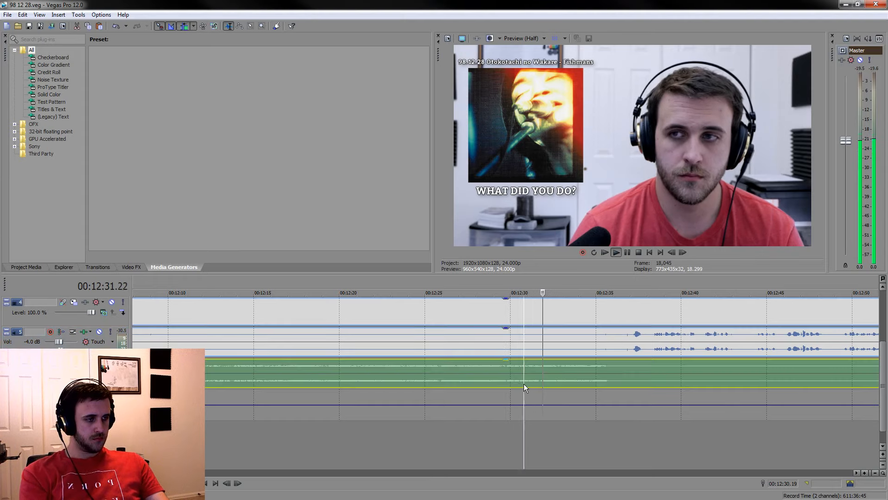
key("space")
key("s")
Delete the listening section between 00:11:58.19 and 00:12:30.19, closing the gap, and save the project
left_click(479, 312)
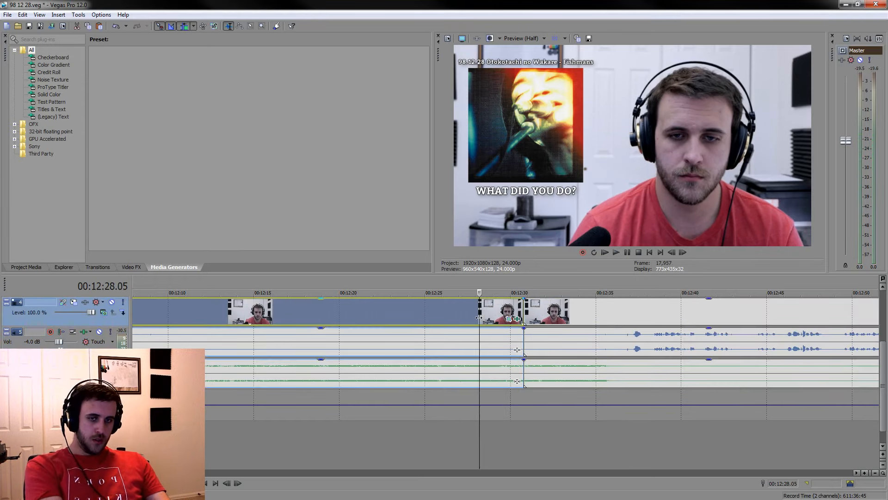
key("Delete")
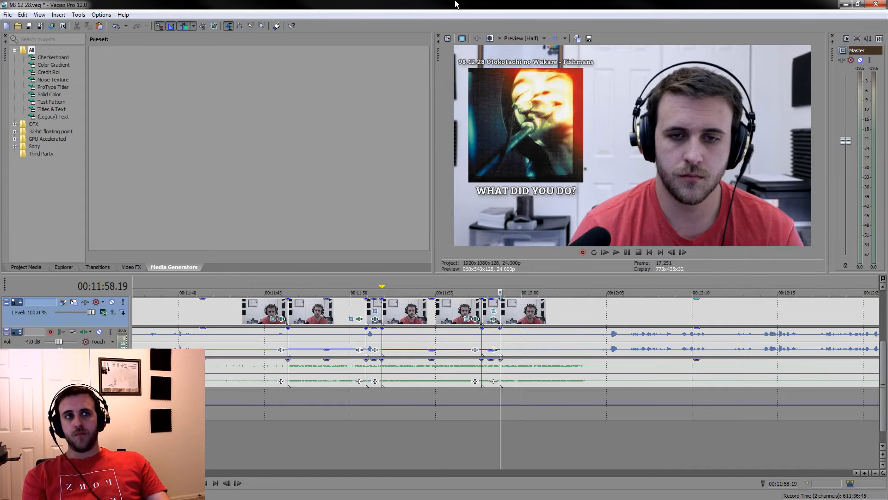
key("ctrl+s")
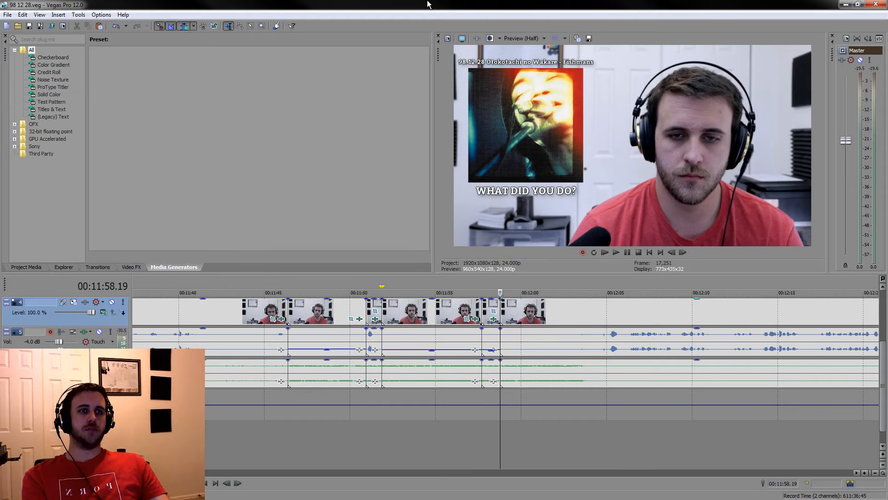
Play the end of the music and split the camera and audio clips at 00:12:03.13, before the voice starts
left_click(566, 322)
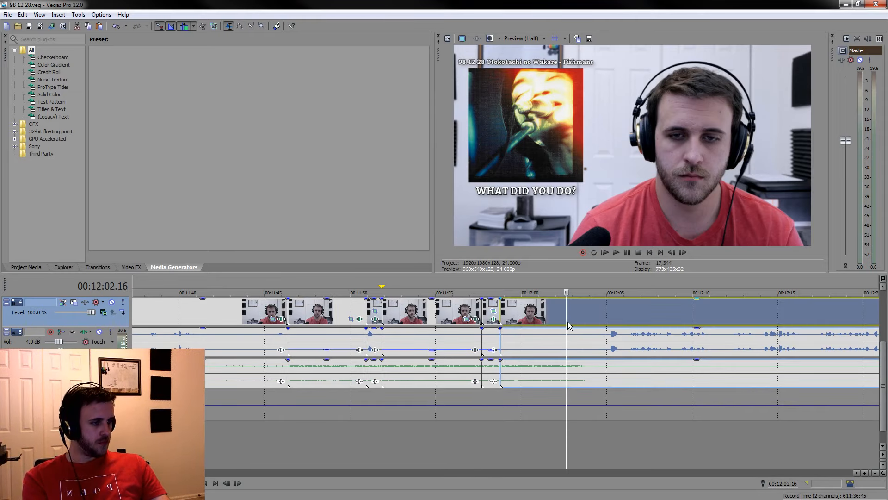
key("space")
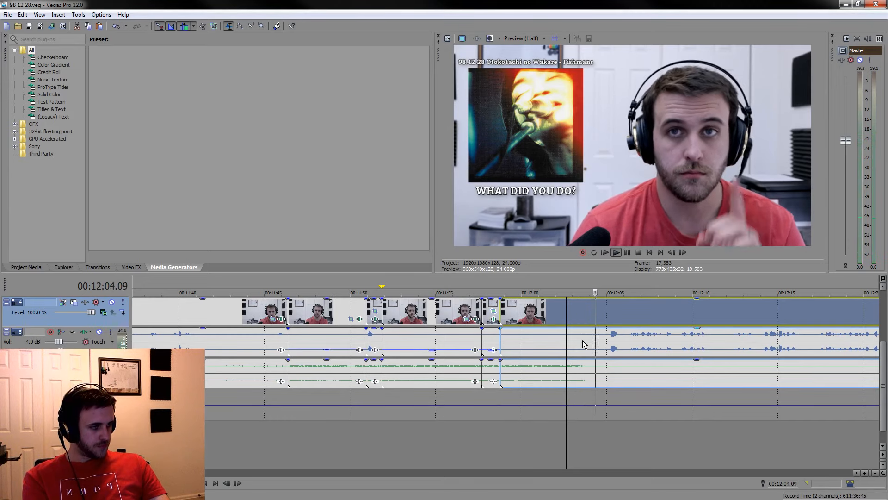
left_click(581, 340)
scroll(582, 340, "up", 5)
key("Left")
key("s")
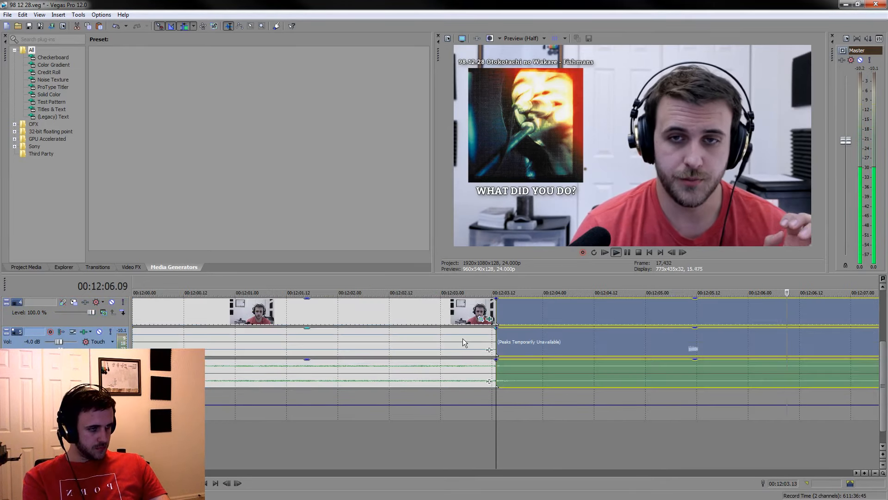
Lower the voice gain on the piece between 00:11:58.19 and 00:12:03.13 and save the project
left_click(462, 332)
key("space")
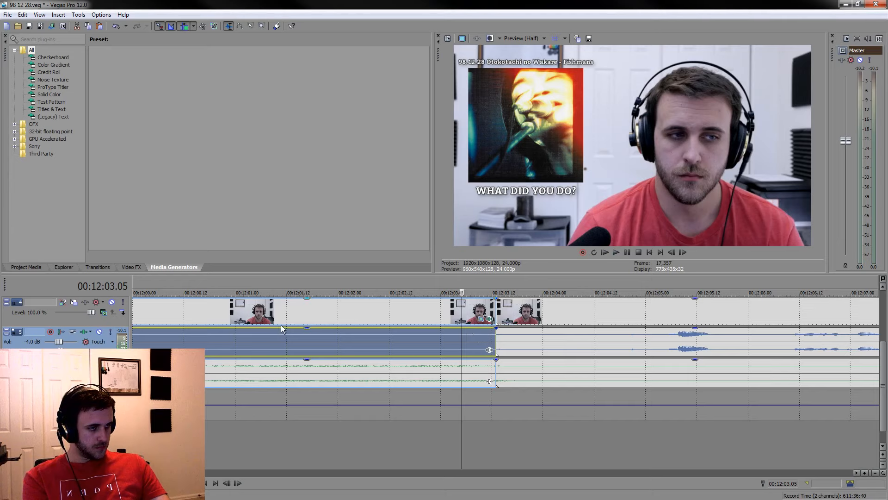
left_click_drag(308, 332, 301, 353)
key("ctrl+s")
scroll(485, 351, "down", 2)
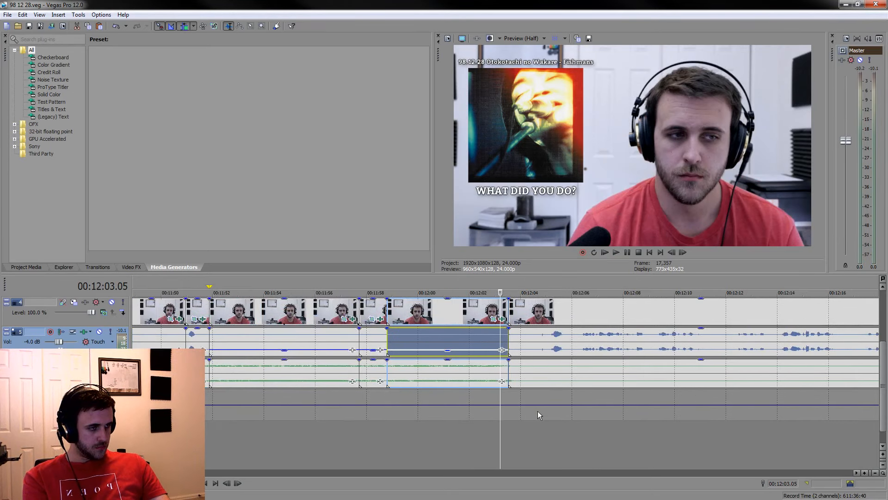
Play back the transition and the commentary after 00:12:03.13 up to about 00:12:30, checking the voice and music waveforms ahead
left_click(555, 431)
left_click(459, 422)
key("space")
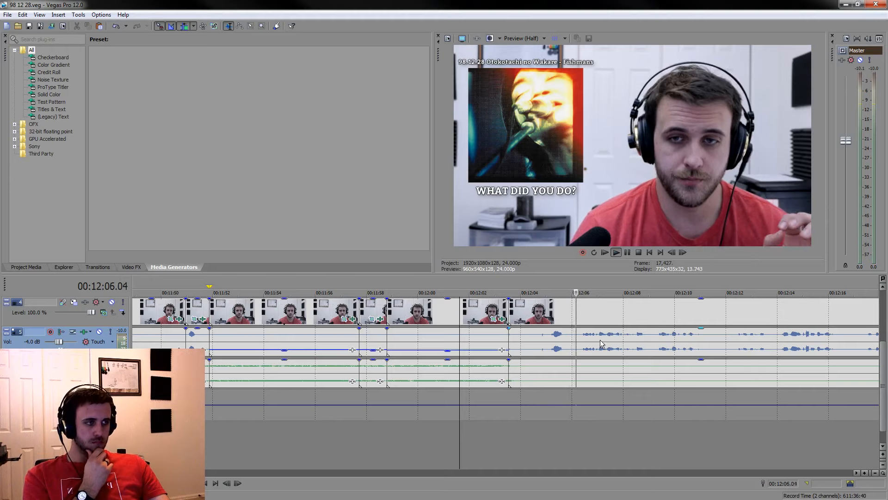
scroll(597, 320, "down", 2)
left_click(596, 317)
scroll(596, 318, "up", 2)
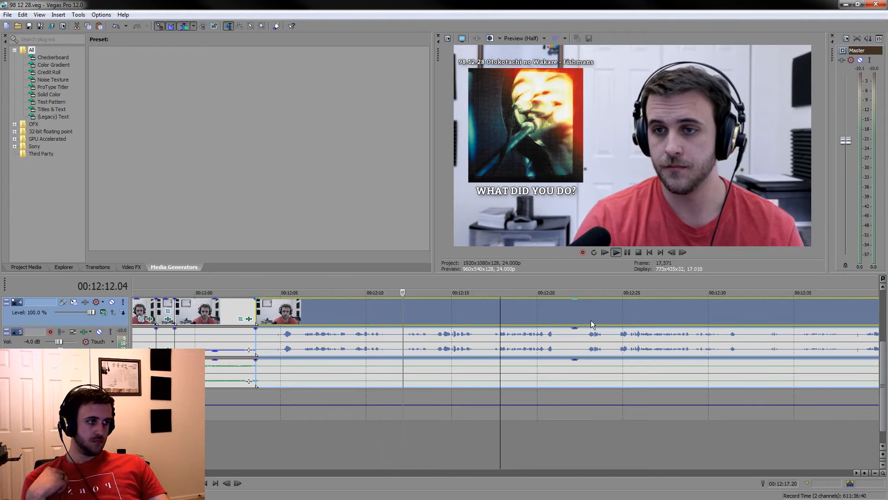
scroll(592, 319, "down", 3)
left_click(632, 313)
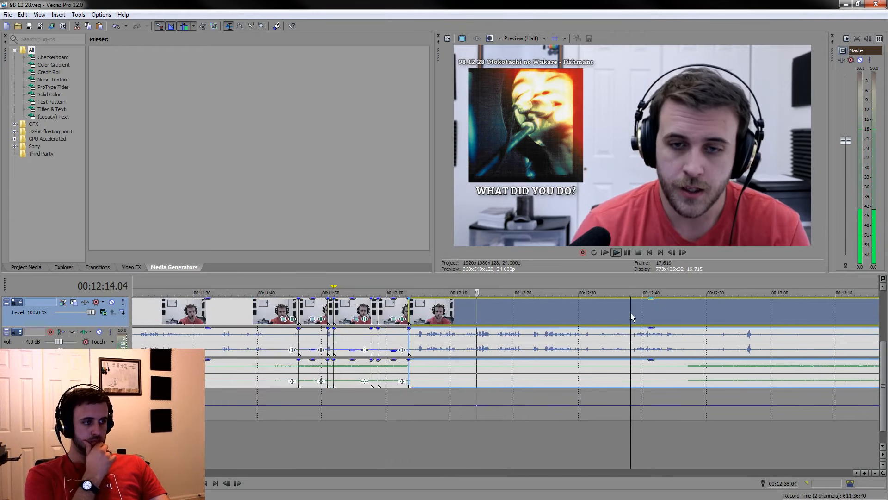
scroll(632, 314, "up", 2)
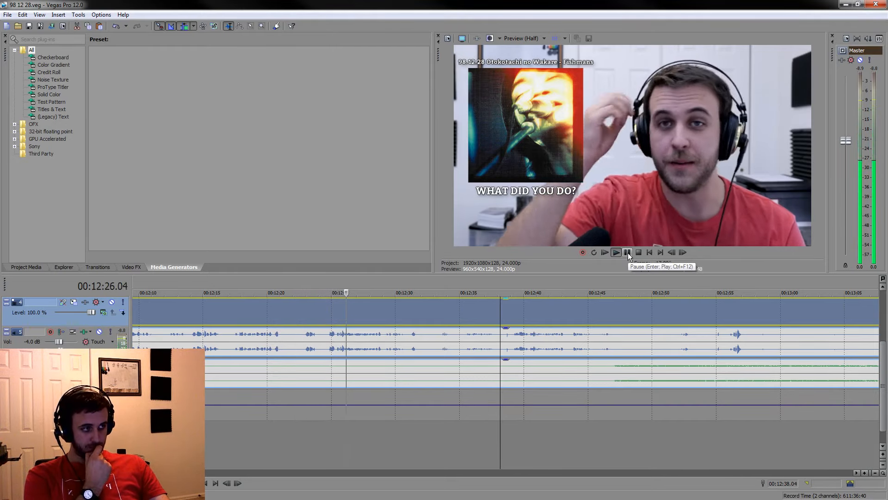
scroll(642, 321, "down", 4)
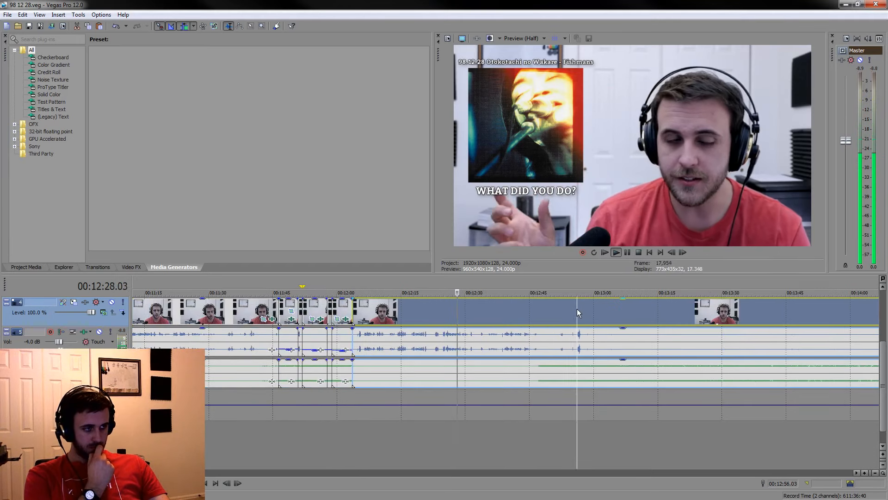
scroll(576, 309, "up", 4)
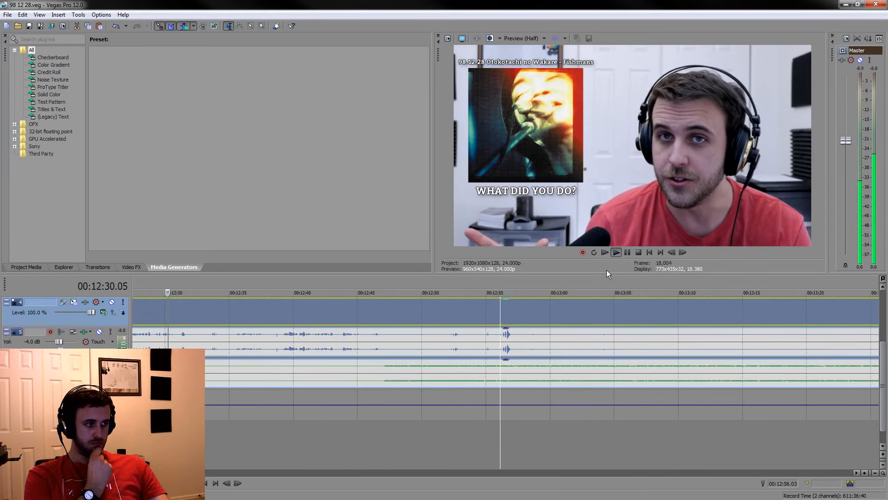
left_click(626, 253)
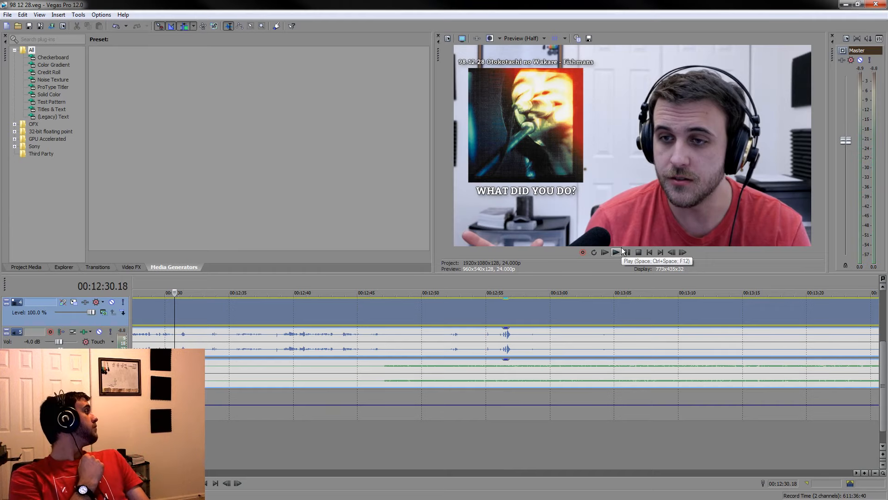
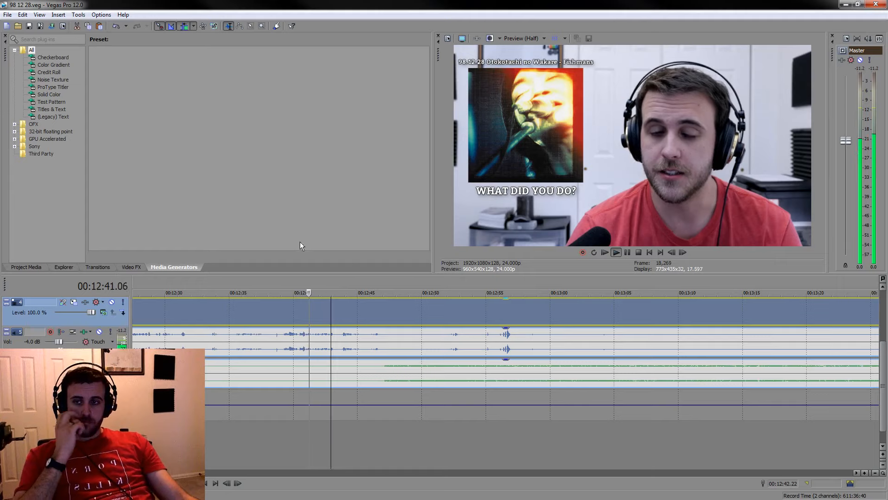
Split the events at 00:12:49.15 and about 00:12:47, and lower the voice audio between the cuts to about -7.4 dB
left_click(415, 309)
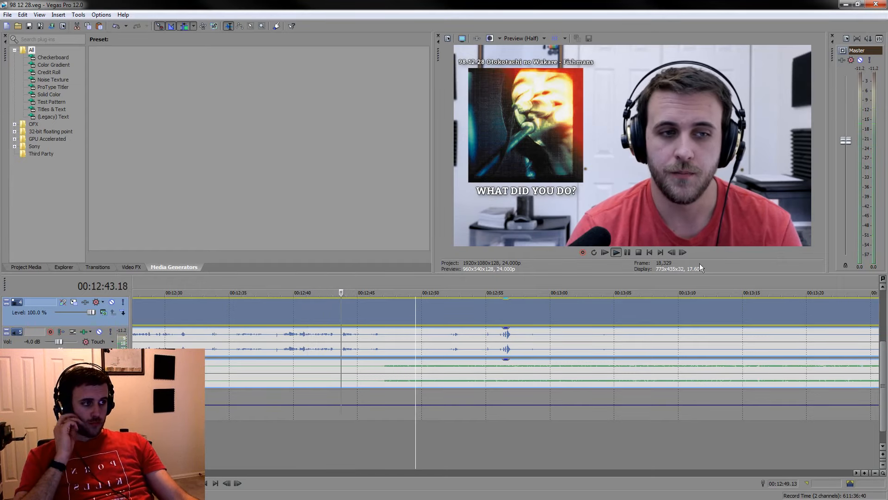
left_click(627, 252)
key("s")
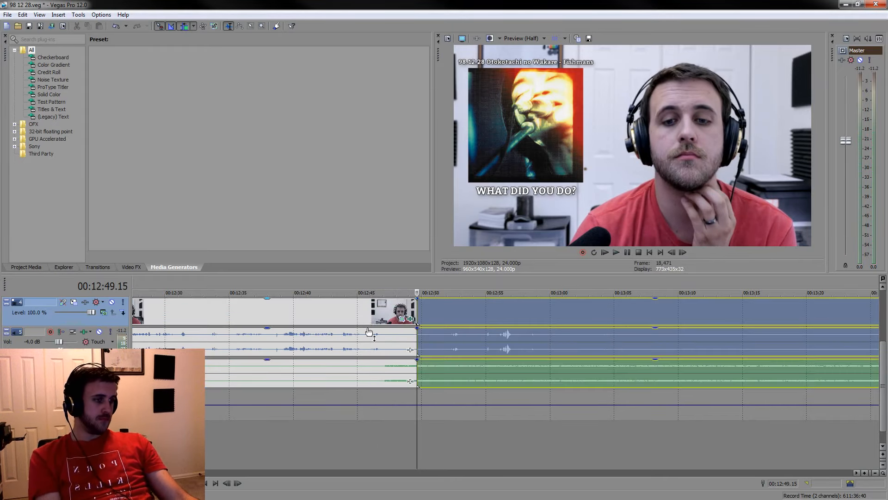
left_click(389, 343)
key("s")
left_click(396, 344)
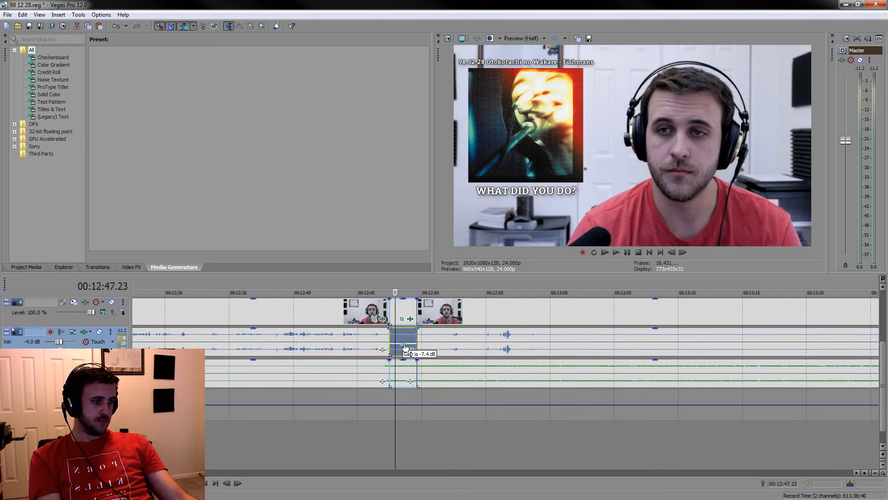
Play through the silent stretch that follows and split the events at 00:13:35.03
left_click(490, 349)
key("space")
scroll(592, 421, "down", 5)
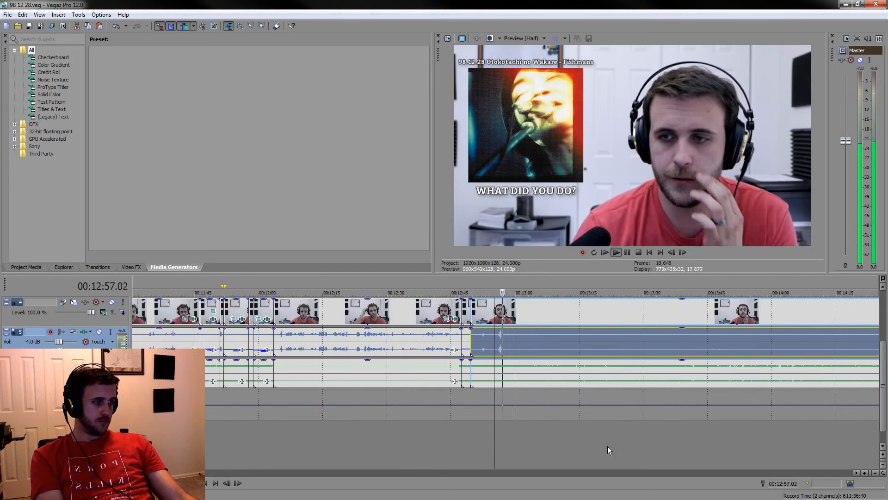
left_click(543, 437)
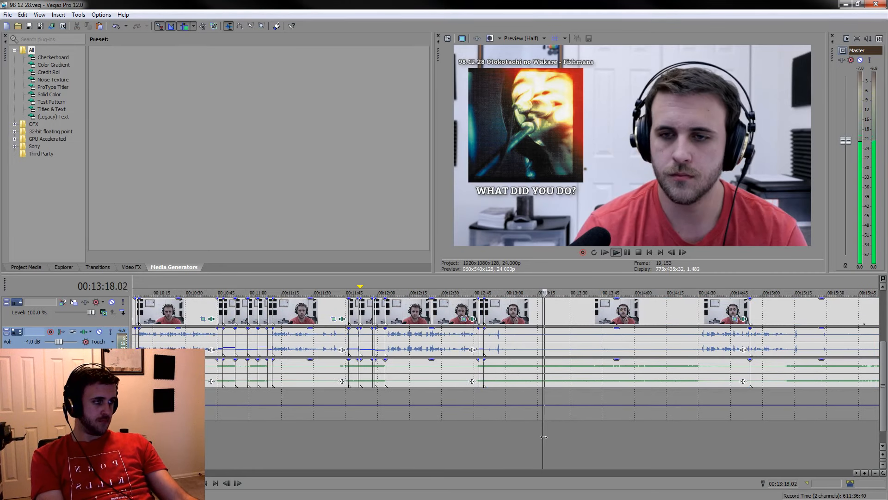
left_click(569, 450)
scroll(590, 433, "up", 4)
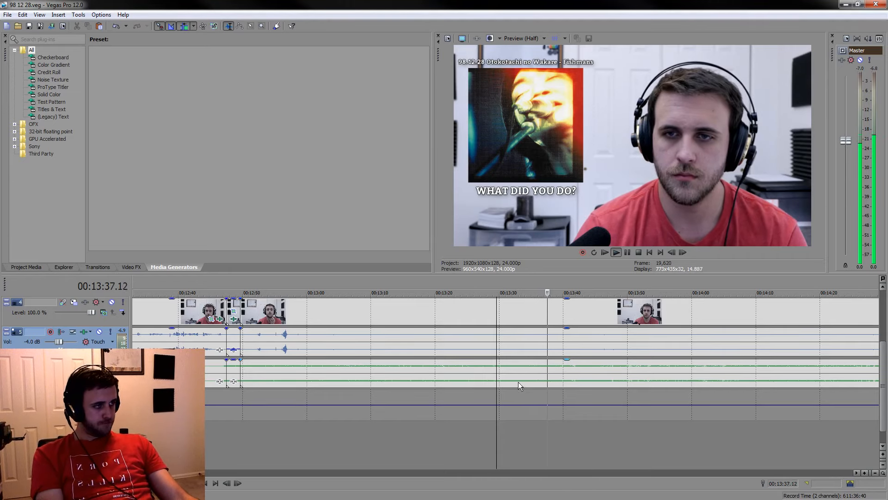
left_click(535, 458)
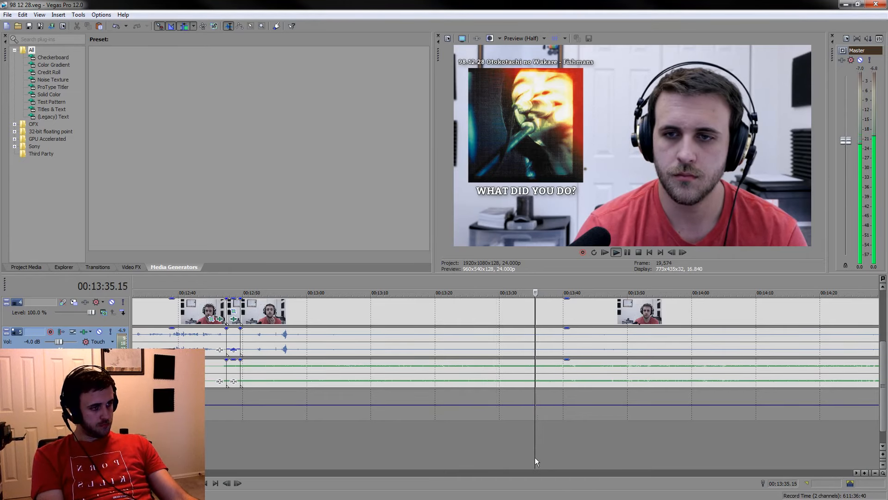
scroll(521, 442, "up", 4)
left_click(468, 442)
scroll(466, 412, "up", 2)
left_click(496, 375)
key("s")
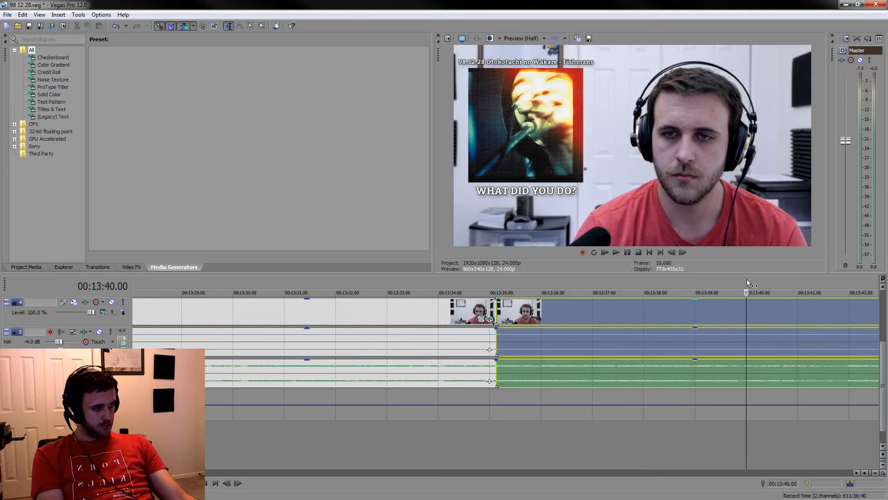
Split the events at 00:13:40.00 and play back a few seconds after the cut
key("s")
mouse_move(746, 280)
left_mouse_down()
mouse_move(500, 279)
mouse_move(749, 287)
mouse_move(744, 274)
left_mouse_up()
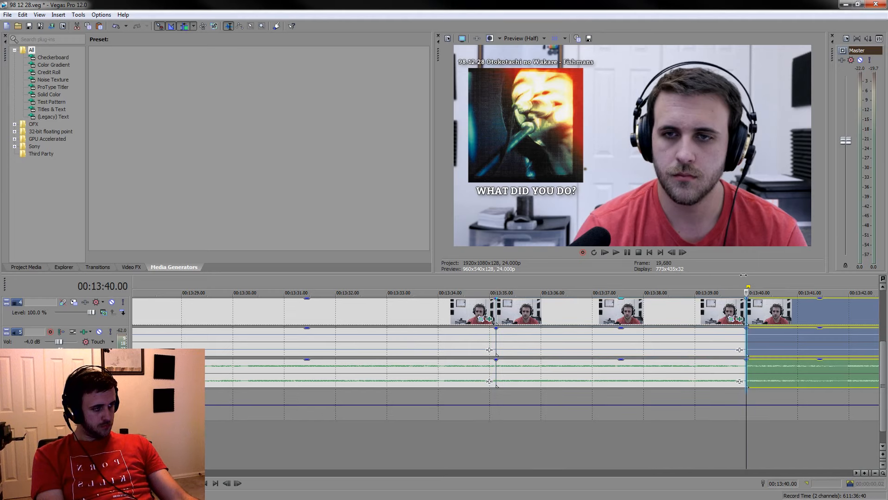
scroll(767, 313, "down", 1)
key("space")
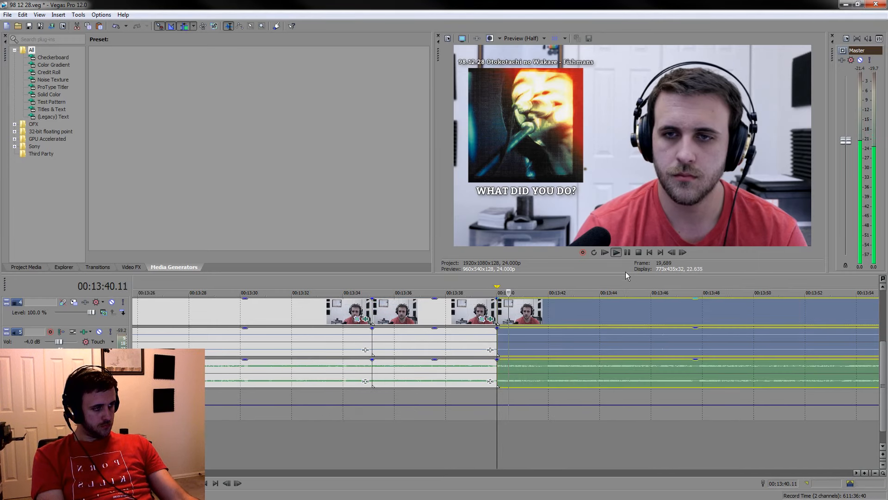
left_click(627, 254)
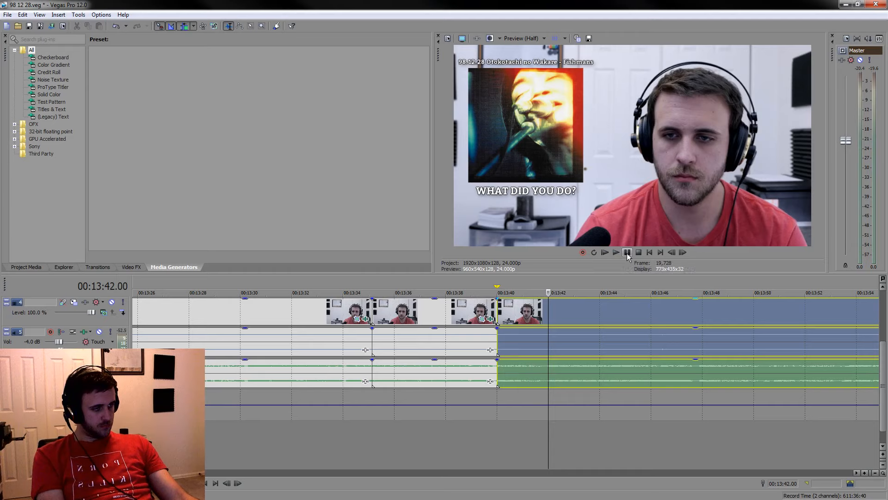
left_click(626, 253)
left_click(627, 254)
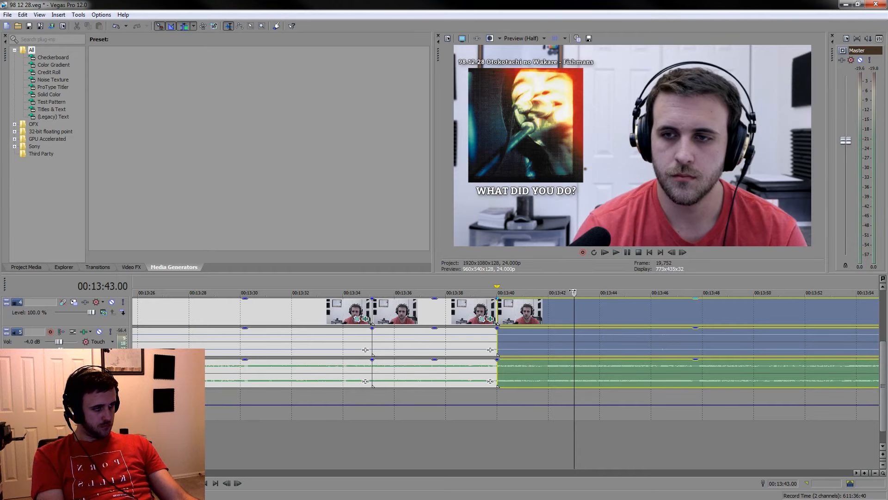
Mark the time span from 00:13:35.03 to about 00:13:42.10 and play it back
left_click_drag(573, 282, 372, 283)
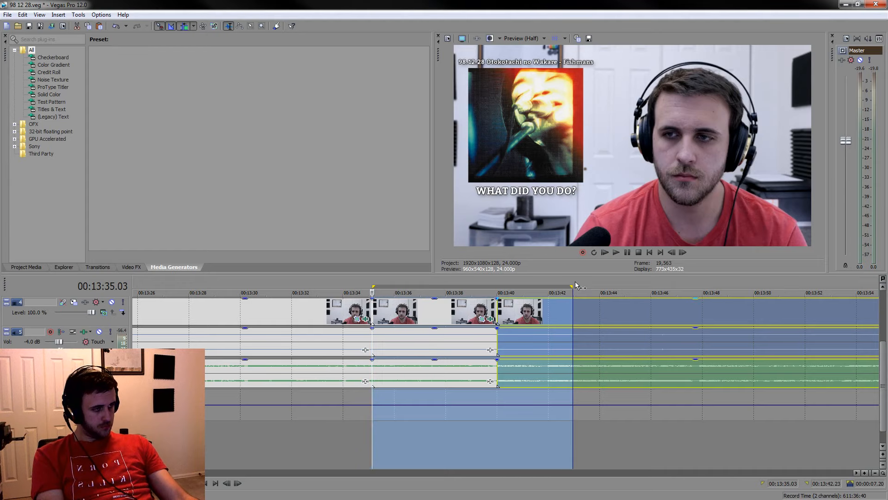
left_click_drag(573, 284, 559, 286)
key("space")
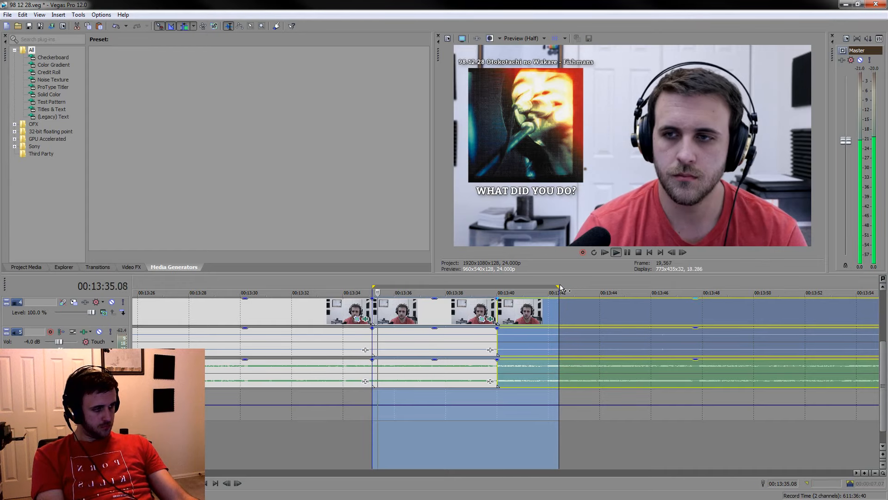
key("space")
Split the events at about 00:13:35.10 and delete the short fragment right after the cut at 00:13:35.03
scroll(402, 364, "up", 5)
scroll(428, 373, "down", 3)
scroll(241, 374, "down", 3)
left_click(324, 378)
key("space")
scroll(393, 379, "up", 3)
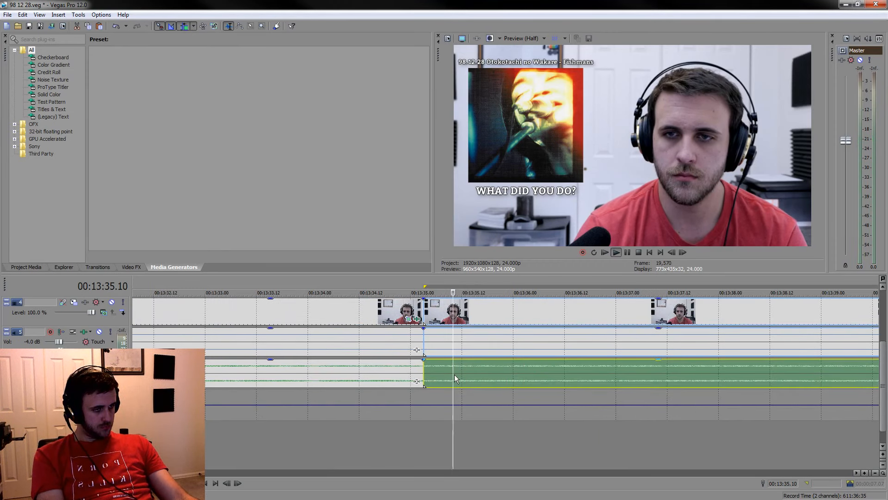
key("space")
key("s")
left_click(437, 315)
scroll(499, 316, "down", 4)
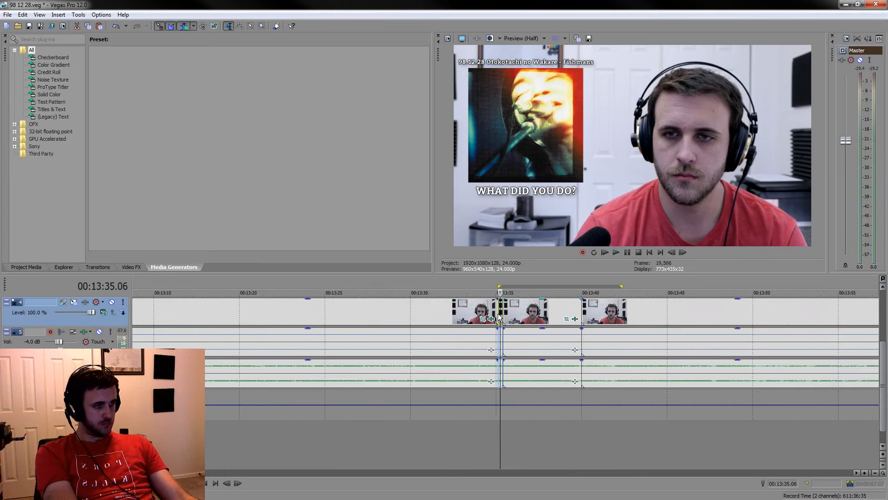
Play the footage from 00:13:41.02 and split the events at 00:13:41.13
left_click(600, 316)
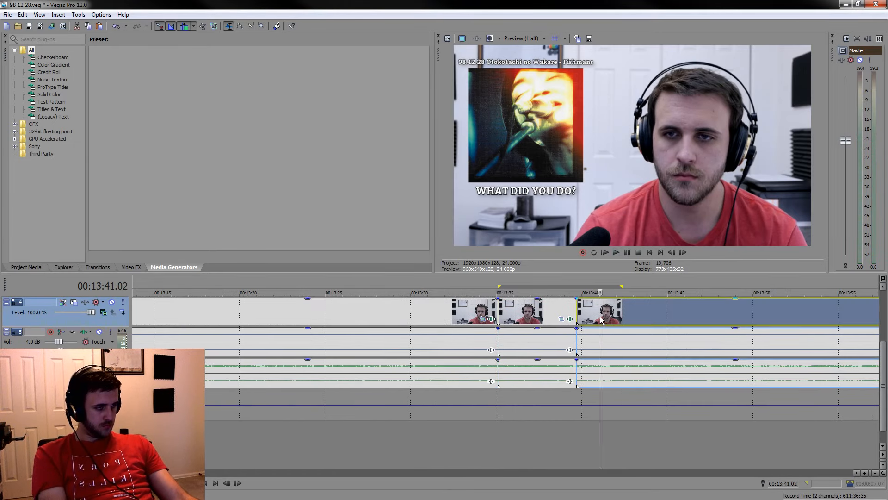
scroll(601, 315, "up", 4)
key("space")
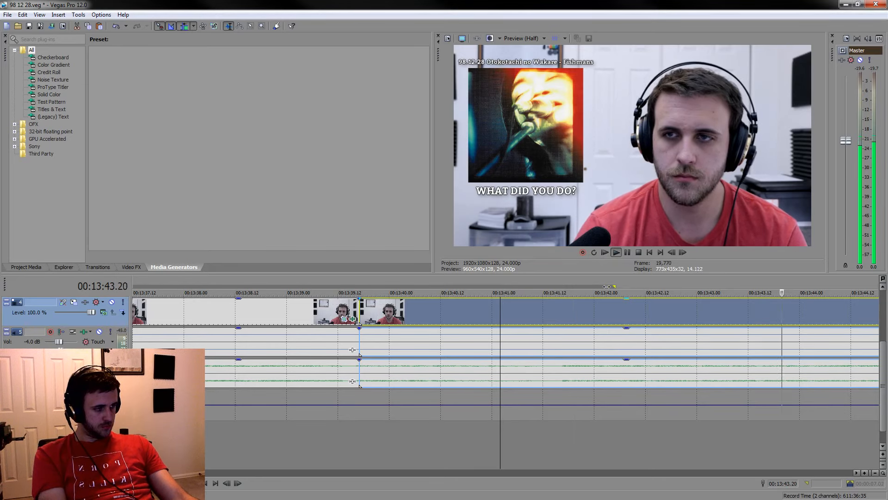
scroll(596, 286, "down", 3)
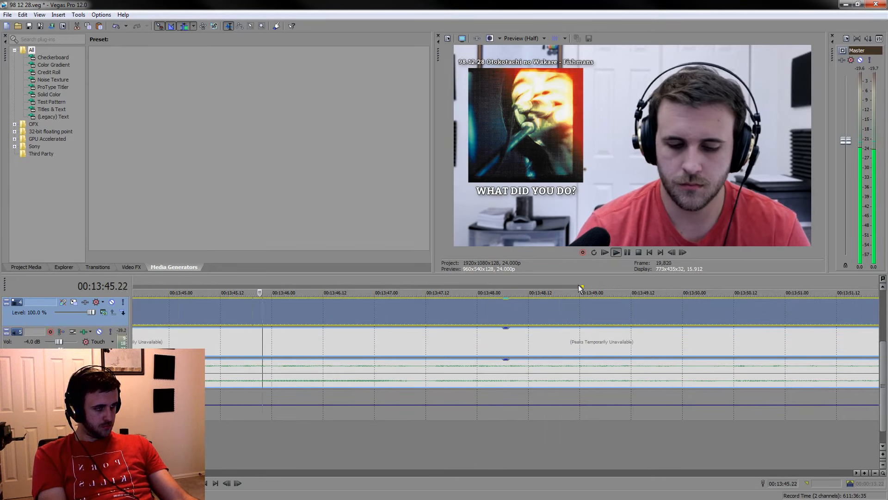
scroll(557, 307, "down", 3)
key("space")
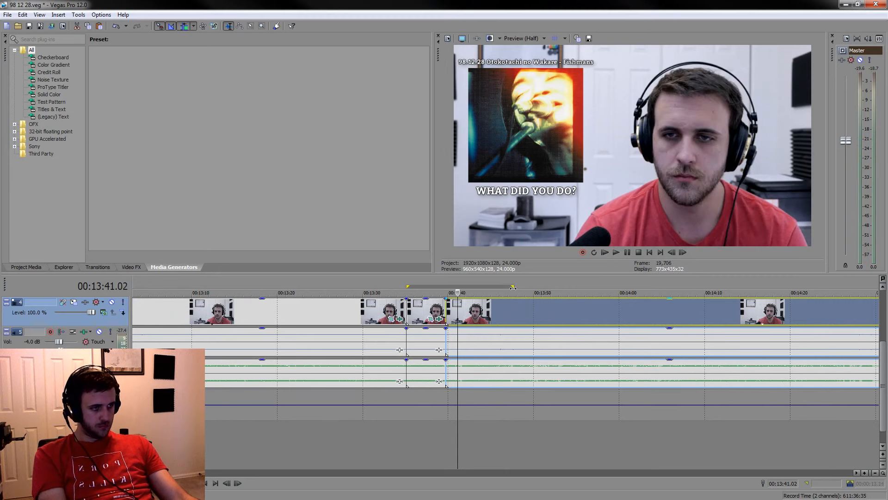
scroll(454, 292, "up", 6)
key("space")
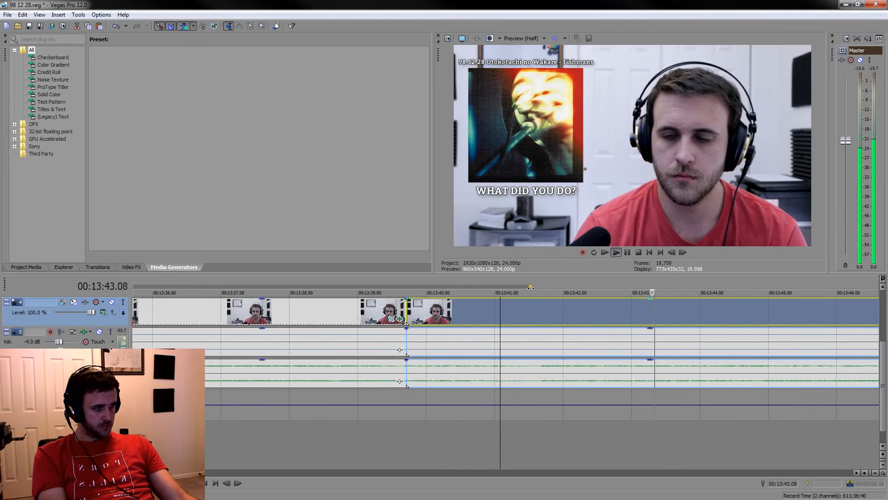
left_click(531, 327)
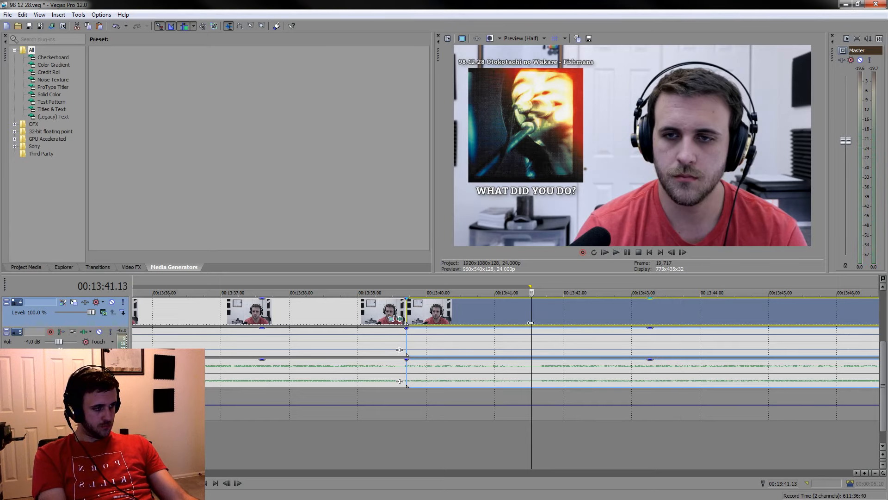
key("s")
Lower the voice audio gain of the two short sections between 00:13:35.03 and 00:13:41.13
left_click(482, 341)
left_click(357, 344, "ctrl")
left_click_drag(372, 330, 376, 346)
scroll(510, 330, "down", 4)
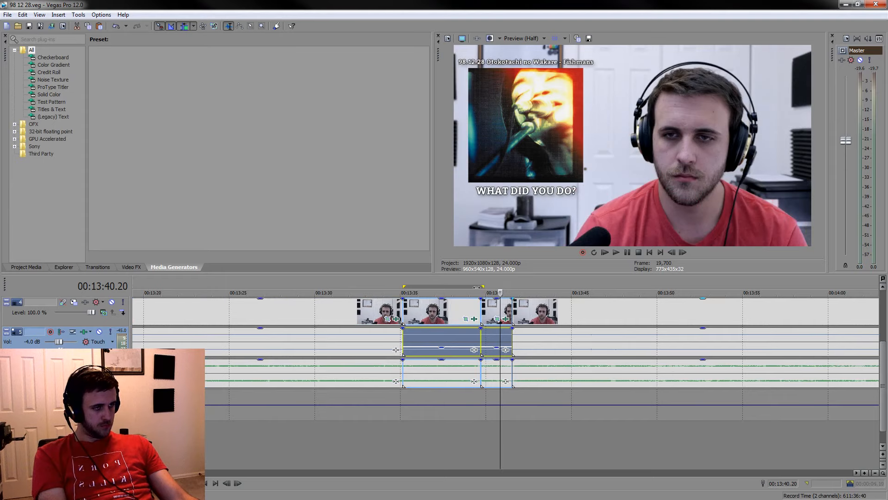
Delete the long silent section from 00:12:49.15 to the cut at about 00:13:35
scroll(509, 296, "down", 3)
left_click(402, 310)
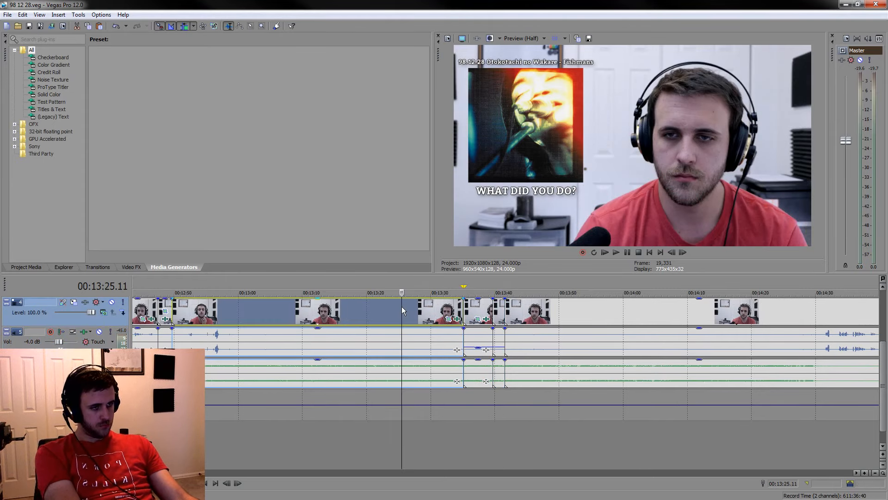
key("Delete")
scroll(449, 321, "up", 4)
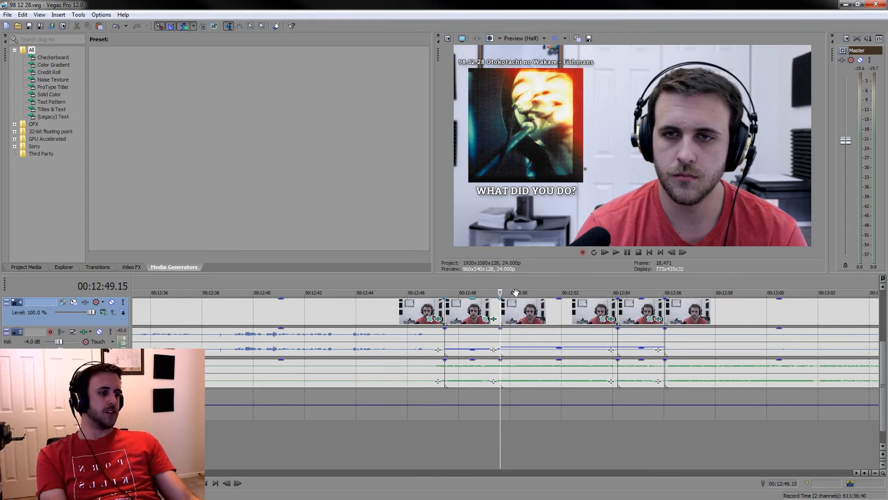
Play through the remaining silent stretch and split the events at 00:13:16.10
scroll(596, 412, "down", 3)
left_click(640, 451)
key("space")
scroll(627, 454, "down", 3)
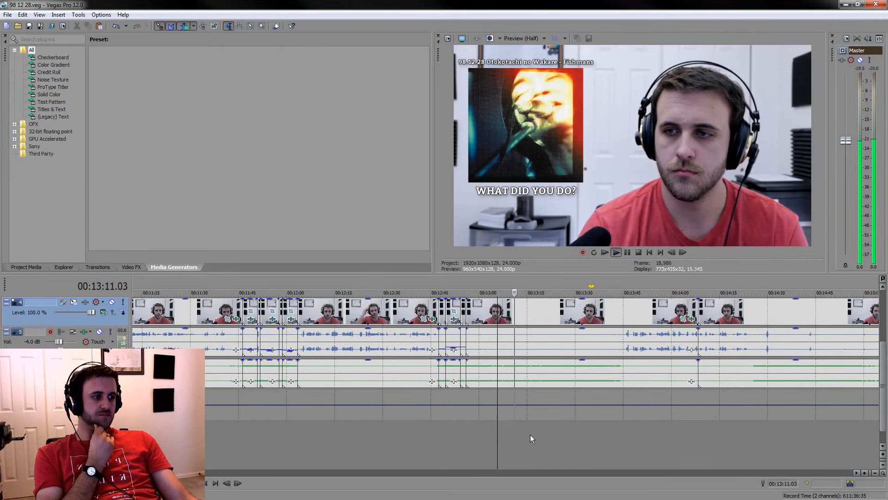
scroll(530, 433, "up", 4)
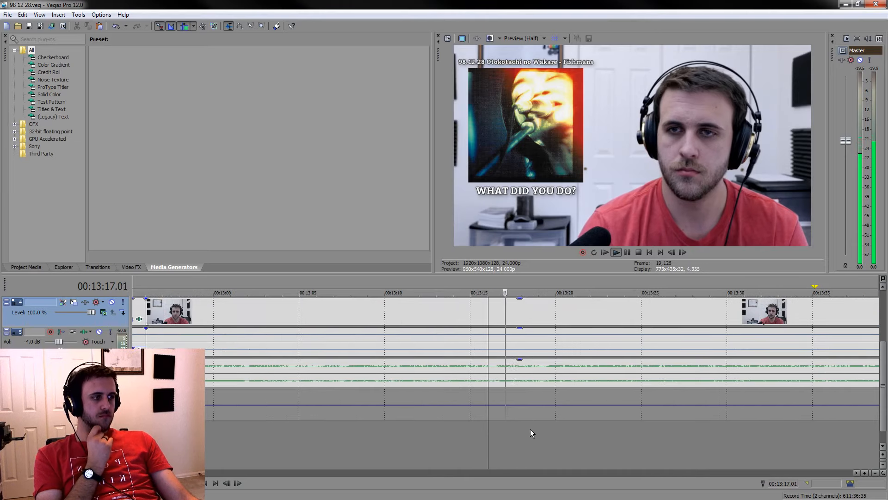
left_click(495, 367)
key("s")
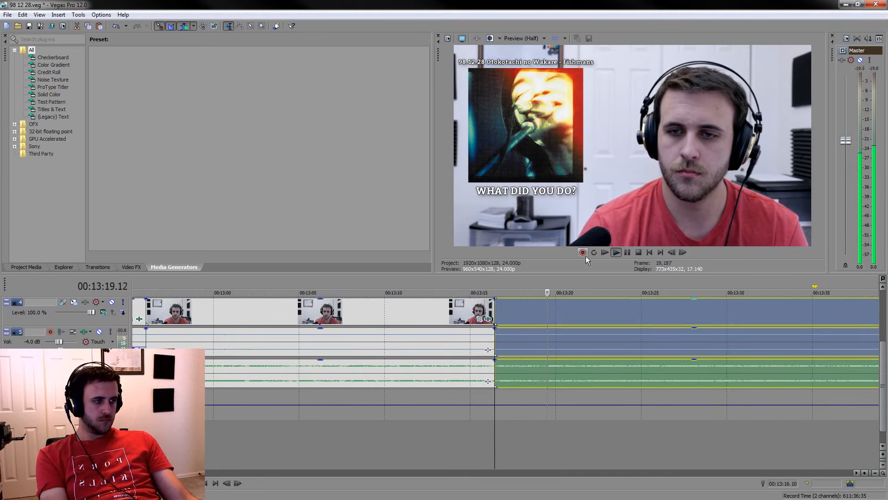
Split the events at 00:13:23.12 and mark the time span from there back to 00:13:16.10
left_click(624, 253)
key("s")
left_click_drag(616, 286, 496, 286)
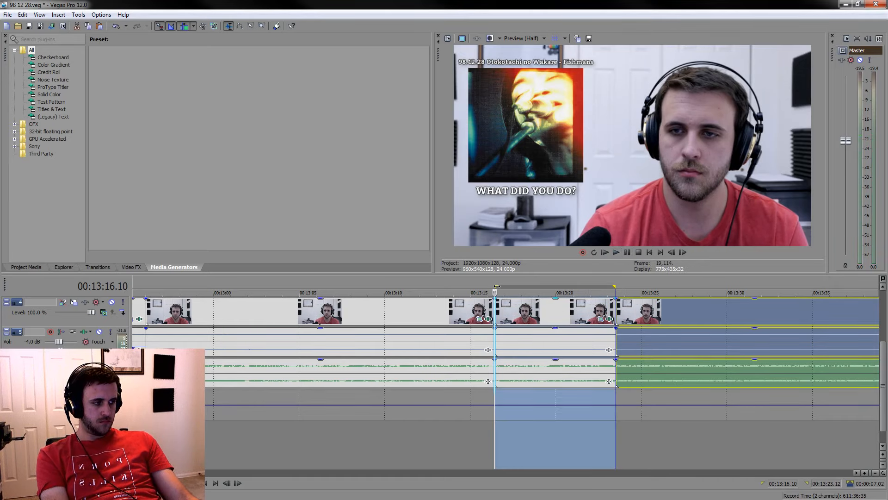
Split the events at 00:13:16.16 and delete the short fragment right after the cut at 00:13:16.10
scroll(532, 372, "up", 4)
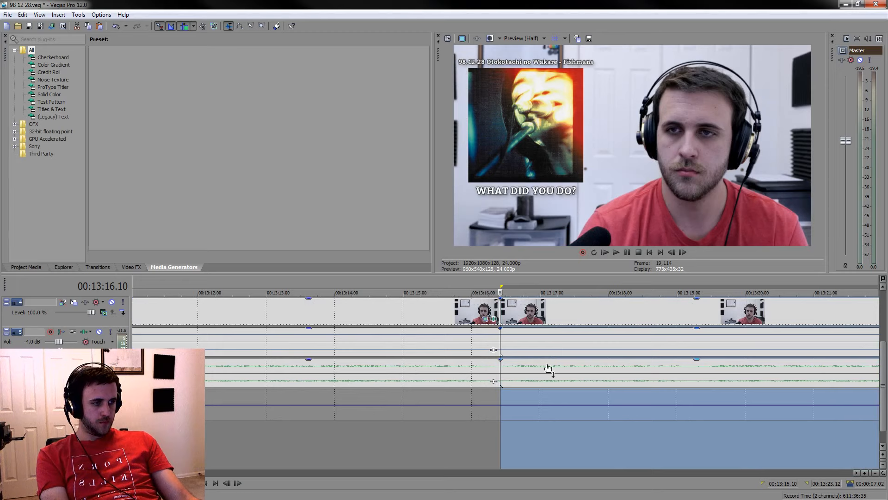
left_click(517, 381)
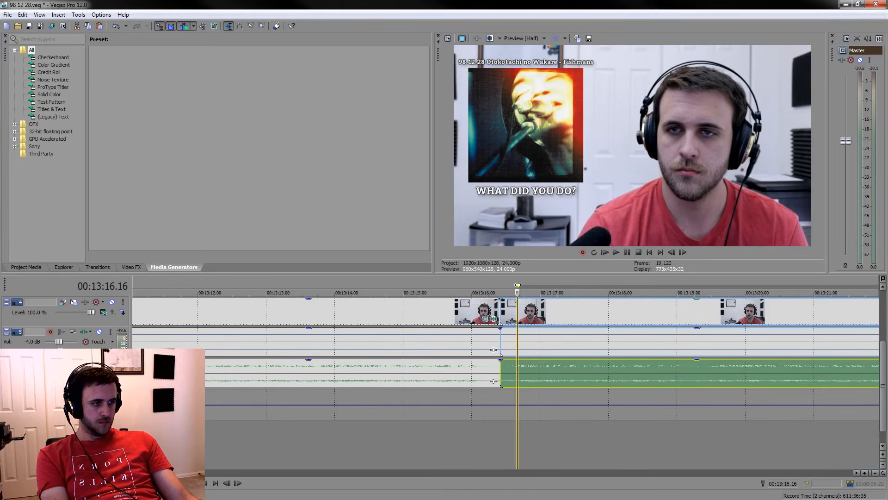
key("s")
left_click(510, 312)
scroll(511, 312, "down", 4)
key("Delete")
Delete the long section from 00:12:56.01 to the cut at 00:13:16.10, and lower the voice audio gain of the section that follows it
left_click(476, 311)
key("Delete")
left_click_drag(500, 286, 477, 288)
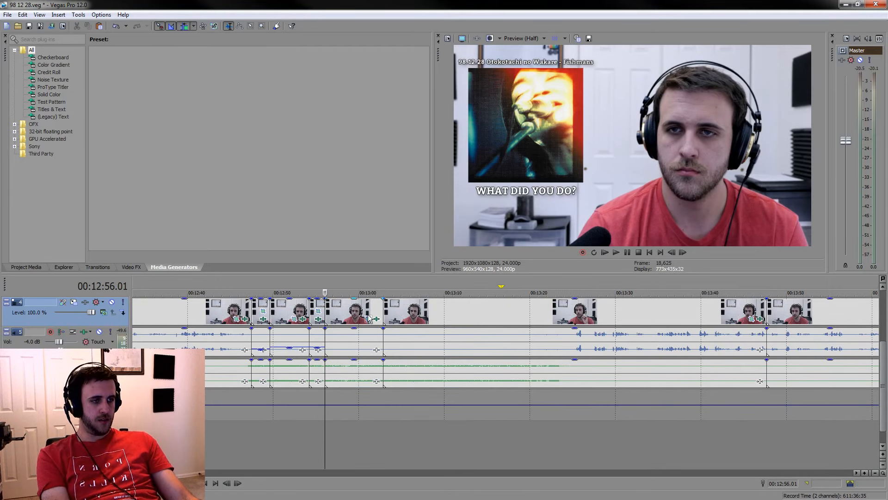
left_click(359, 332)
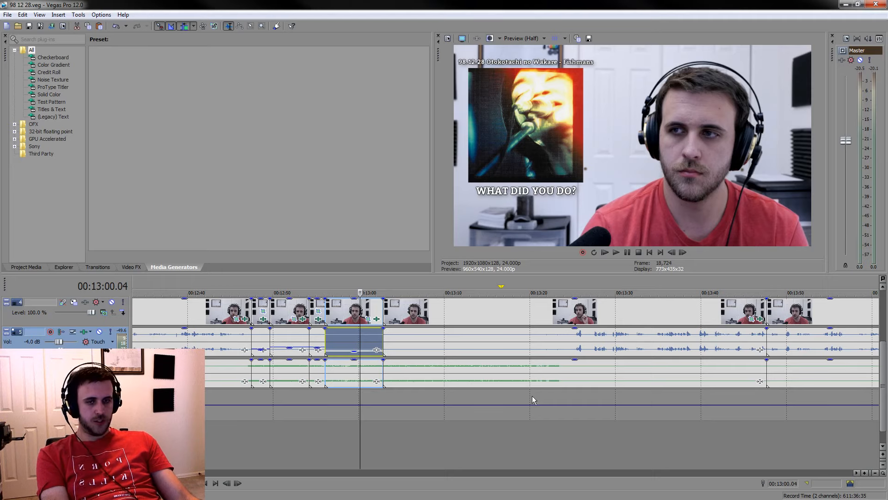
Play the footage near the end of the music passage and split the events at 00:13:21.11
left_click(542, 446)
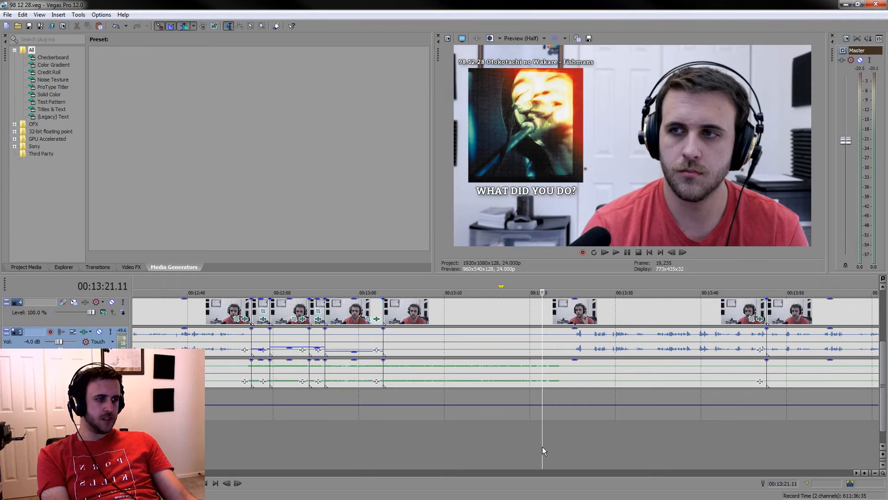
key("space")
scroll(542, 445, "up", 5)
key("s")
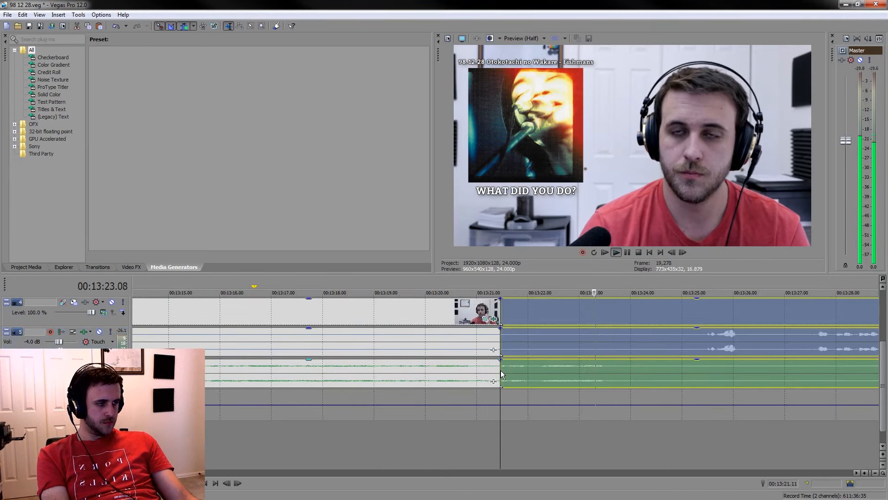
Stop playback and delete the silent section running from 00:13:02.21 up to the cut at 00:13:21.11
key("space")
left_click(440, 311)
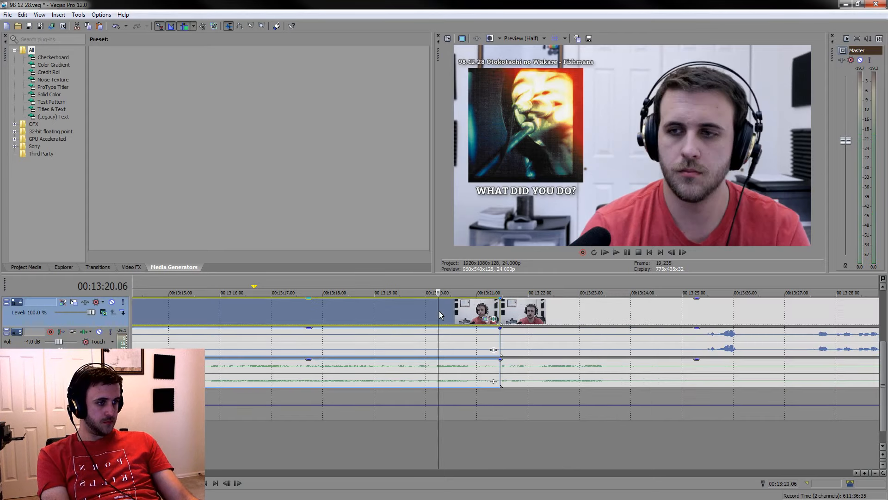
key("Delete")
scroll(443, 304, "down", 3)
scroll(566, 350, "up", 4)
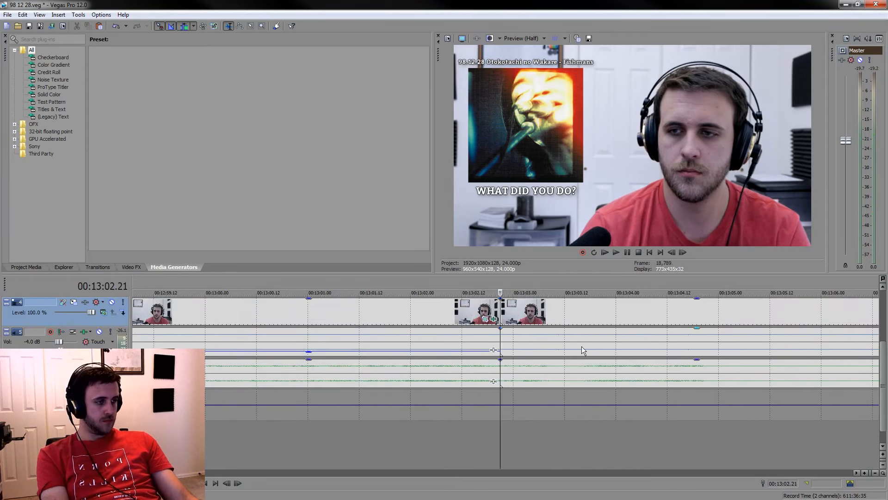
Split the events where the music ends near 00:13:05, lower the voice audio gain of the short section before it, and play it back
left_click(697, 345)
key("s")
left_click(663, 339)
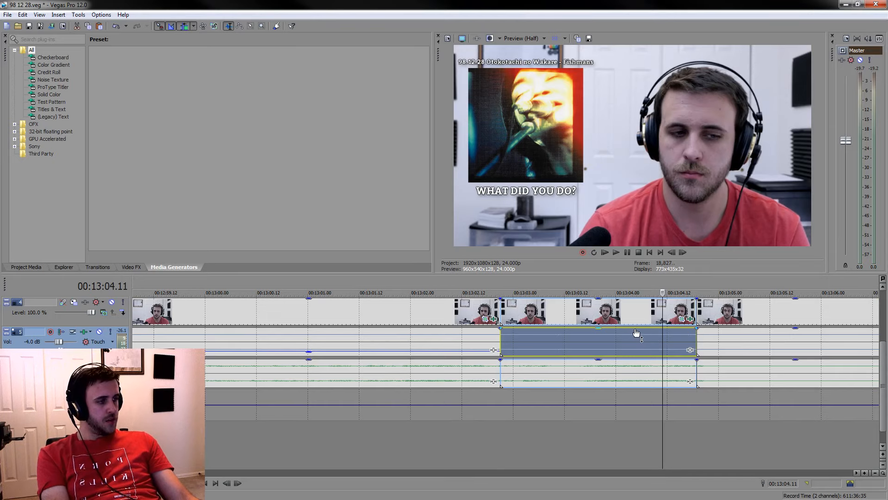
left_click(476, 434)
key("space")
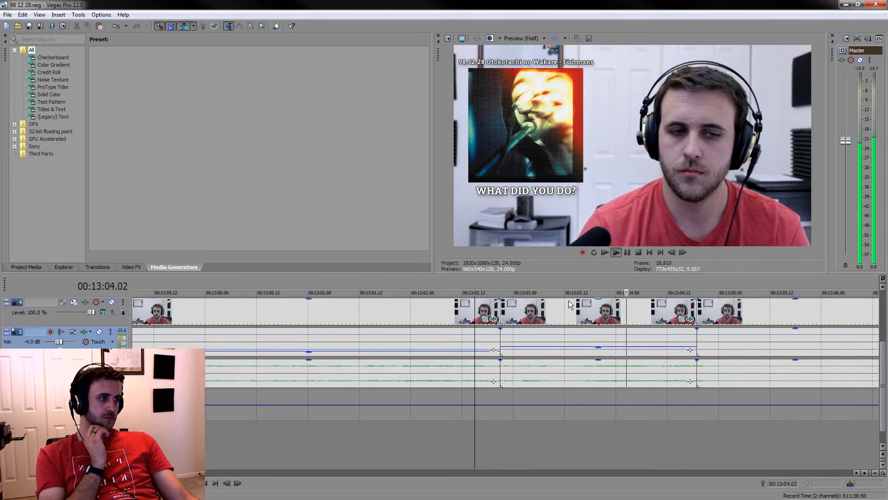
Play on through the following commentary and split the events at 00:13:48.03, shortly after the music resumes
scroll(569, 301, "down", 2)
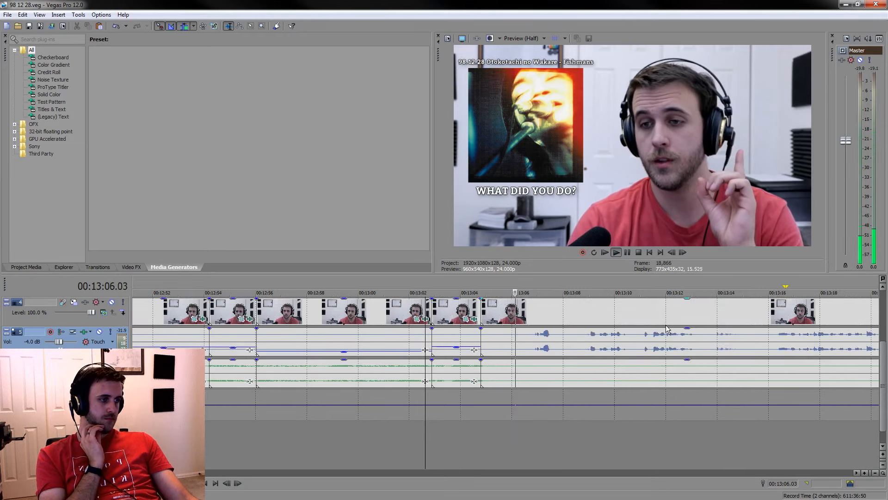
left_click(682, 307)
scroll(682, 309, "down", 2)
left_click(647, 311)
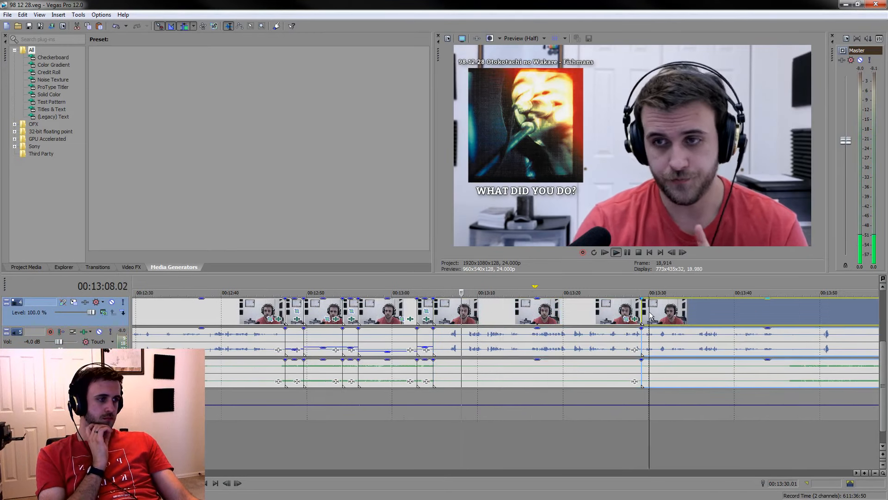
scroll(641, 312, "down", 2)
scroll(551, 316, "up", 3)
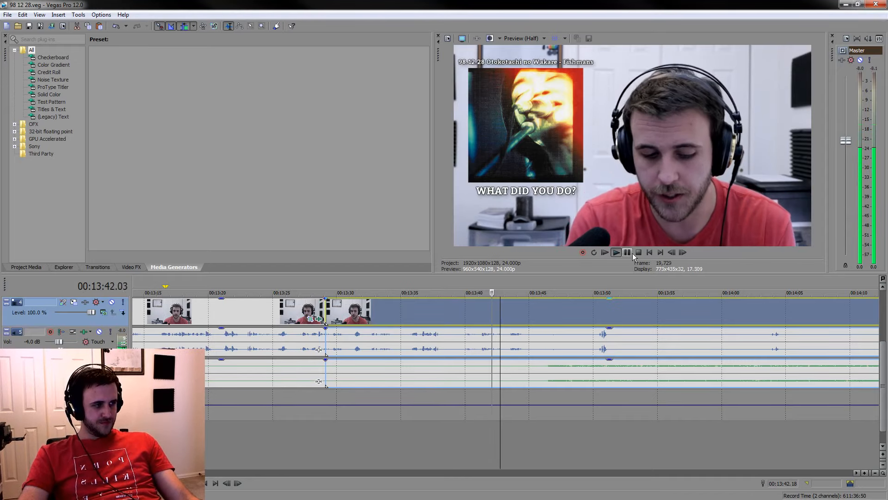
scroll(626, 313, "up", 3)
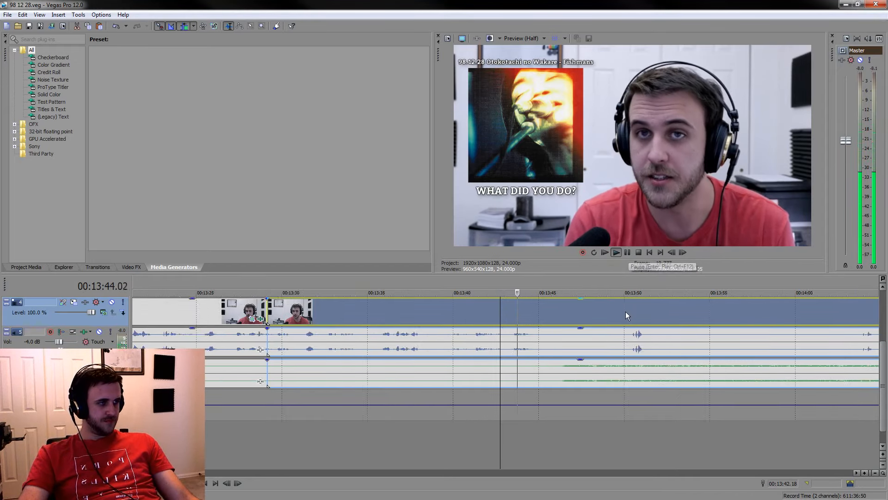
left_click(629, 251)
key("s")
key("space")
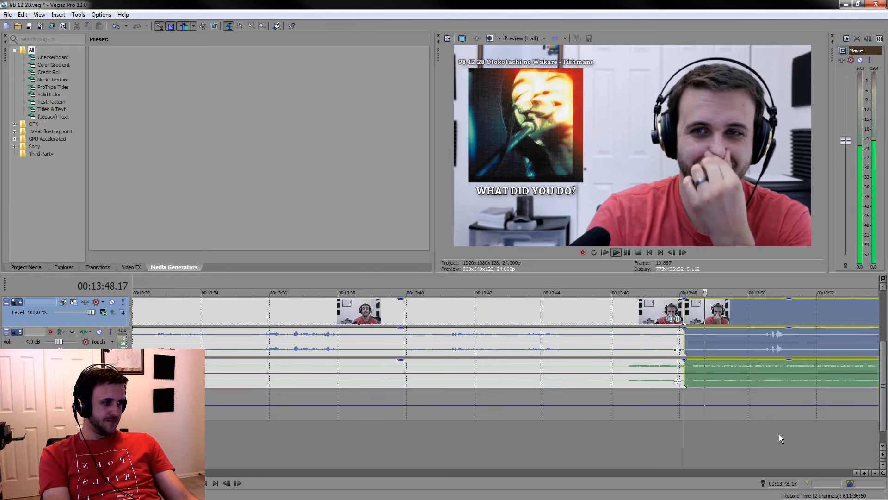
Sample the long listening stretch and split the events at 00:14:38.15 and again right after the spoken remark, at about 00:14:44
scroll(774, 437, "down", 5)
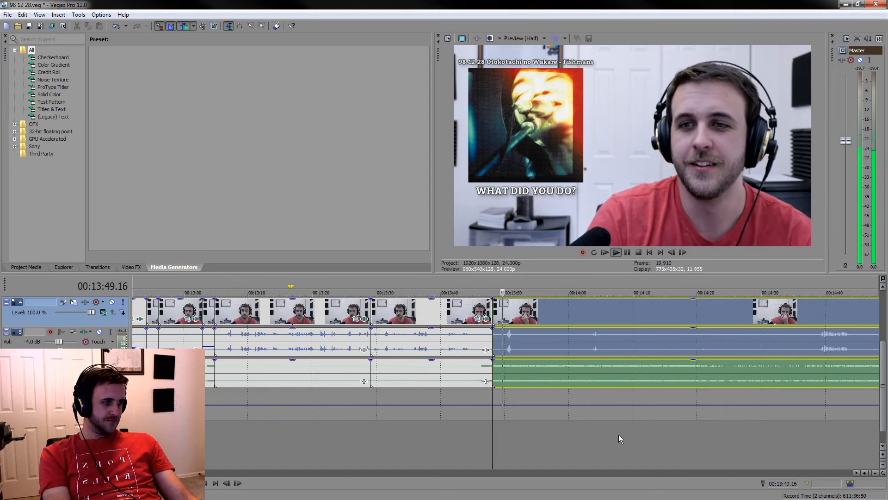
left_click(590, 435)
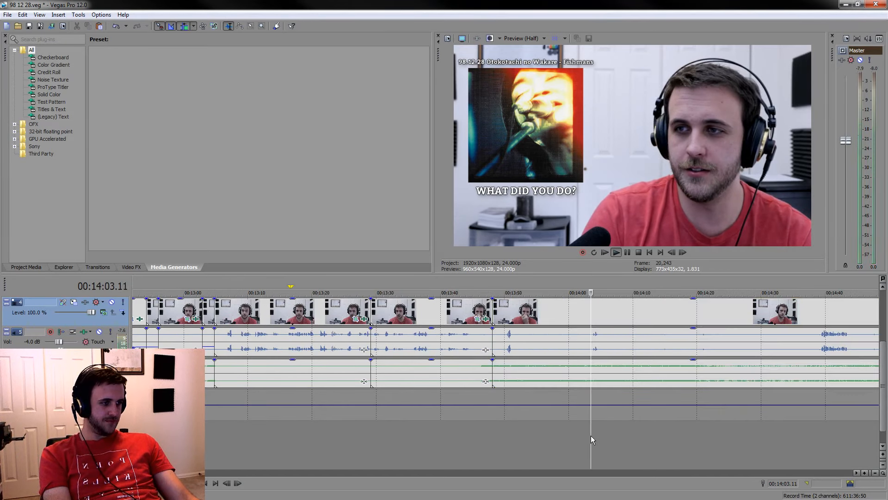
left_click(651, 445)
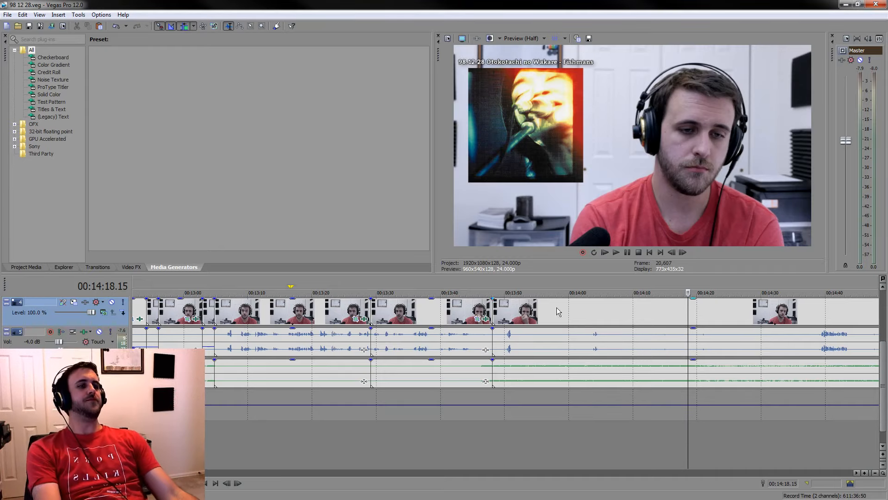
key("space")
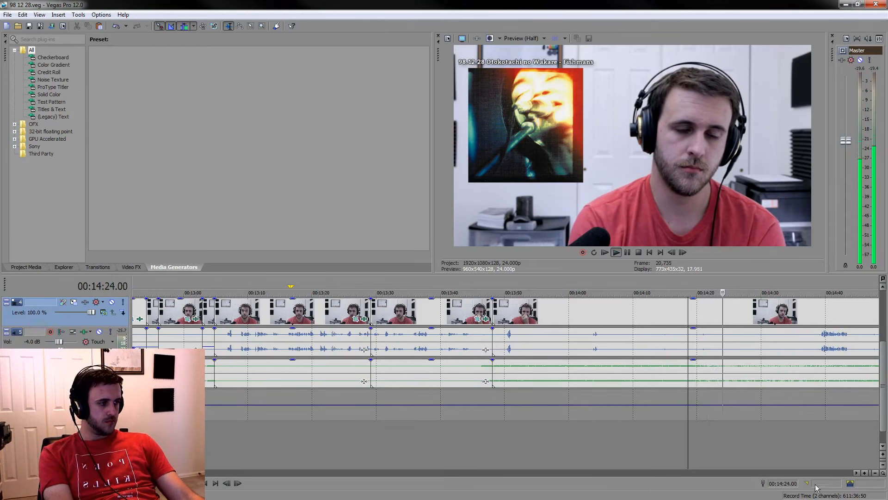
left_click(817, 454)
scroll(786, 439, "up", 2)
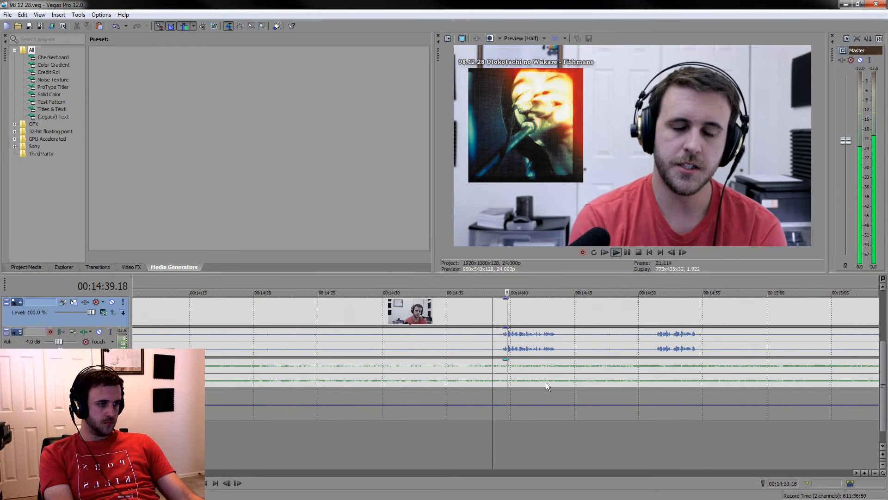
key("s")
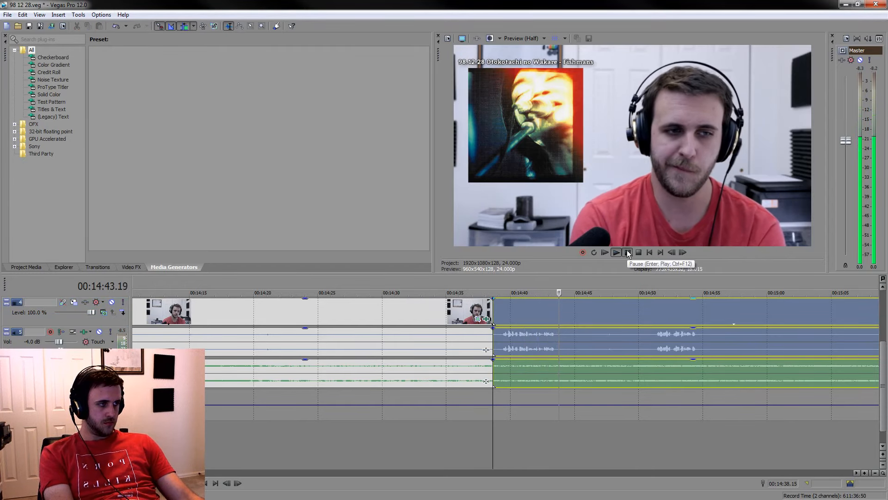
key("s")
Check the footage from 00:14:51.05 and split the events just before the next longer remark, at about 00:15:11
left_click(654, 344)
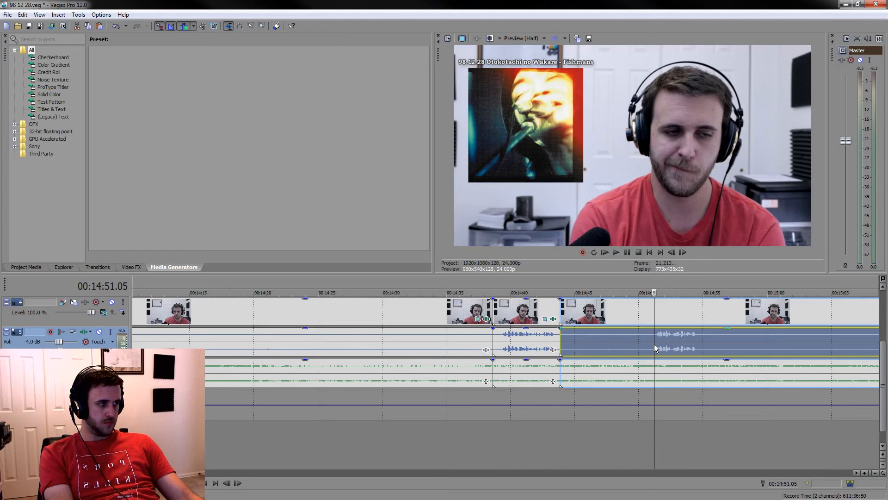
key("space")
scroll(654, 345, "down", 3)
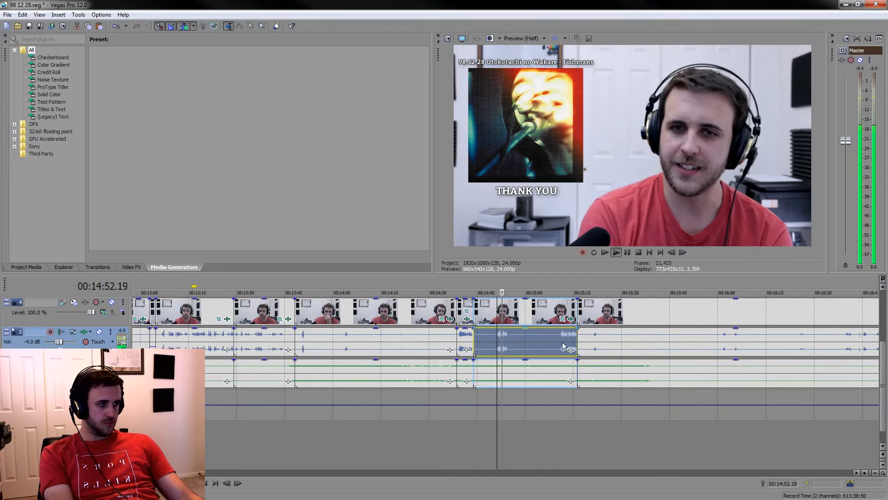
left_click(561, 341)
scroll(563, 342, "up", 5)
key("space")
key("s")
key("space")
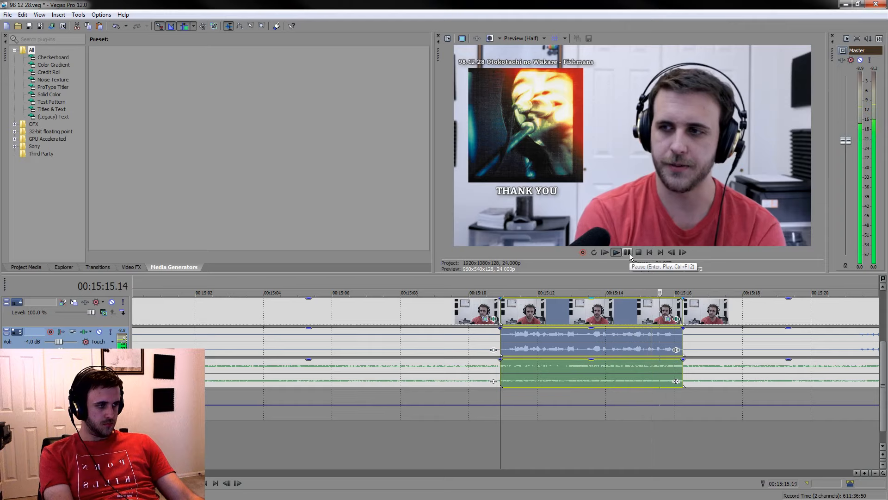
Delete the two listening sections before the kept remarks, the one ending at about 00:15:11 and the one ending at 00:14:38.15
key("space")
left_click(431, 306)
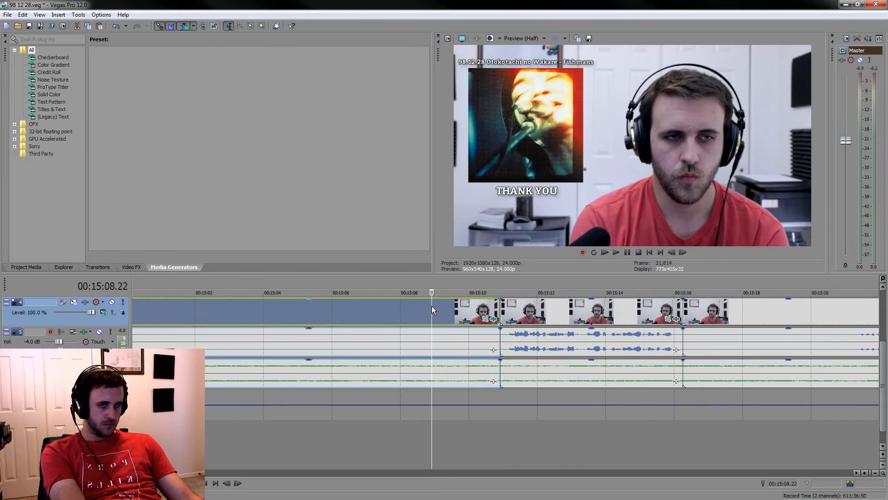
key("Delete")
scroll(514, 317, "down", 4)
scroll(515, 317, "up", 4)
scroll(301, 315, "down", 3)
left_click(395, 315)
scroll(412, 319, "down", 4)
key("Delete")
scroll(555, 321, "up", 6)
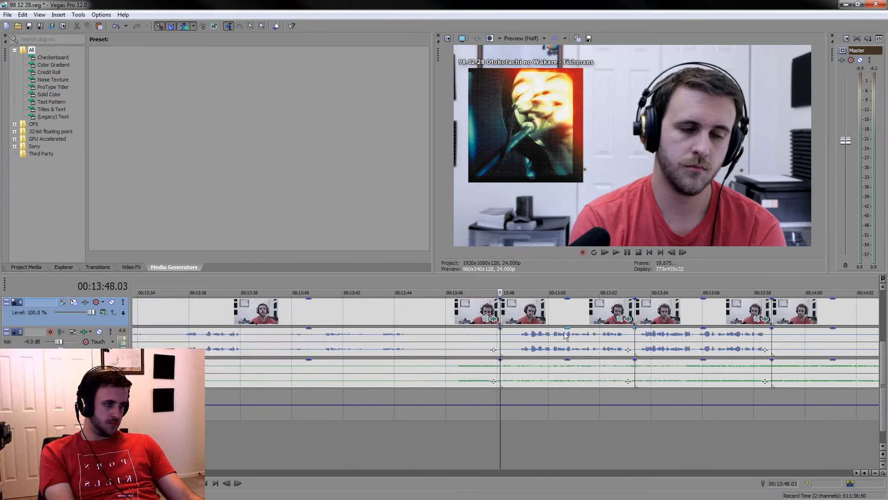
Split the events at 00:13:46.16, where the music starts, and lower the voice audio gain of the short fragment up to 00:13:48.03
key("space")
left_click(463, 343)
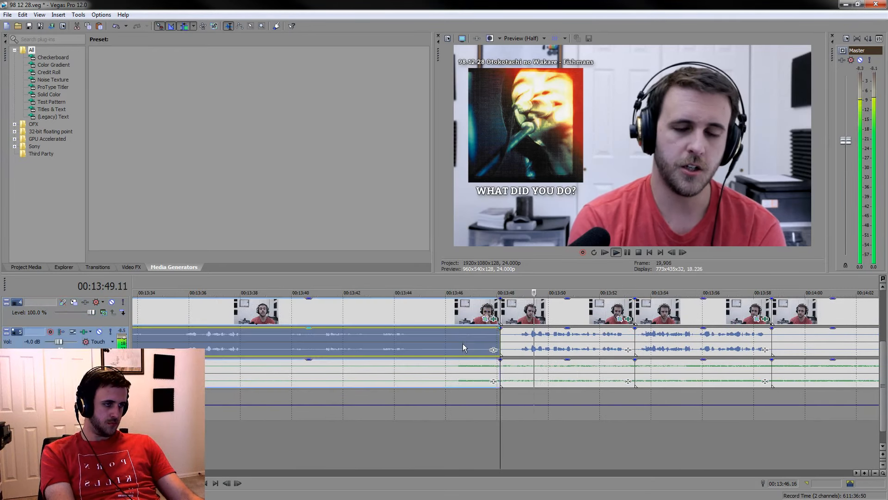
key("s")
left_click(473, 342)
left_click_drag(482, 332, 484, 350)
Mark the time spans of the two joined remarks after 00:13:48.03 and play through them to check the cuts
left_click_drag(501, 285, 633, 281)
left_click_drag(501, 286, 772, 281)
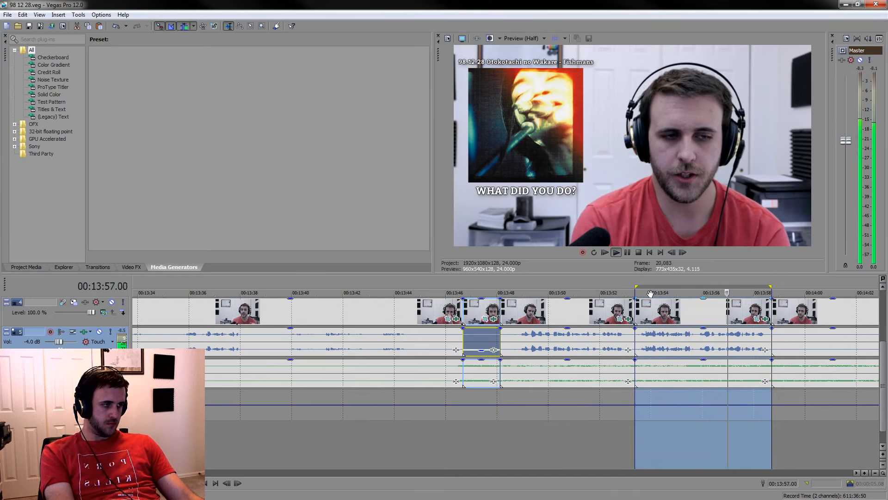
left_click_drag(636, 286, 777, 282)
scroll(672, 370, "down", 4)
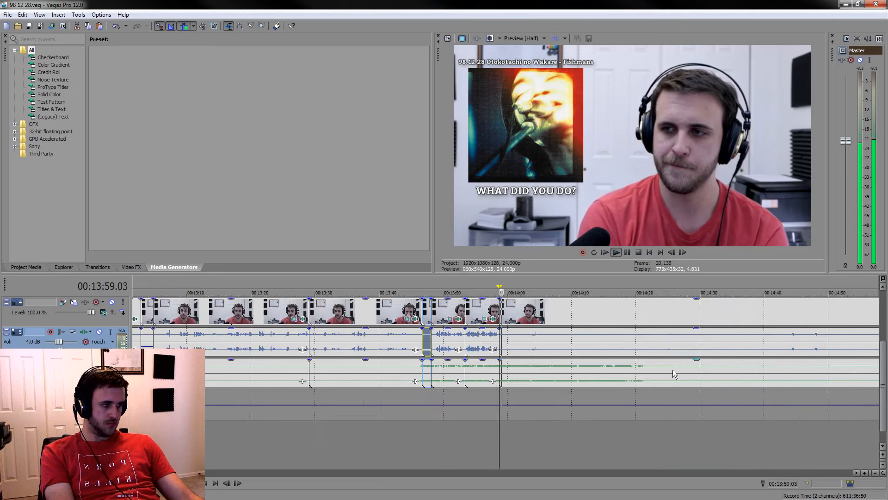
Listen to the music following the remarks and split the events at 00:14:09.08
left_click(568, 435)
scroll(587, 435, "down", 3)
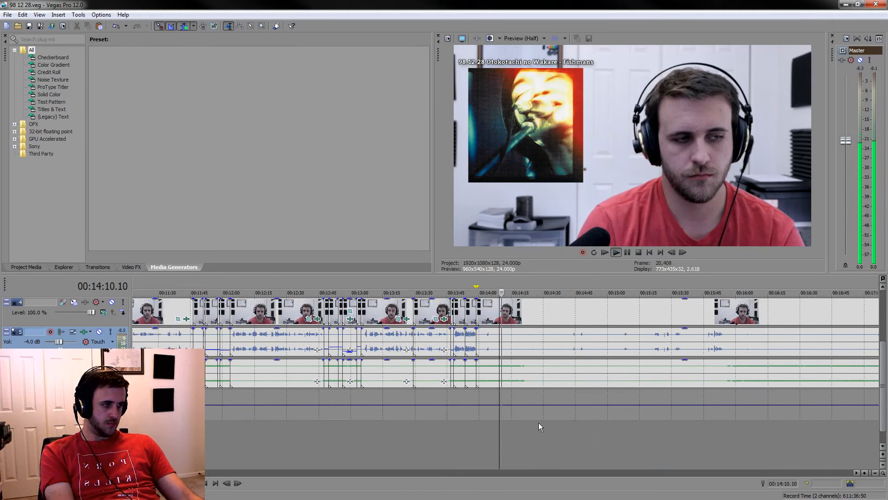
scroll(530, 436, "up", 4)
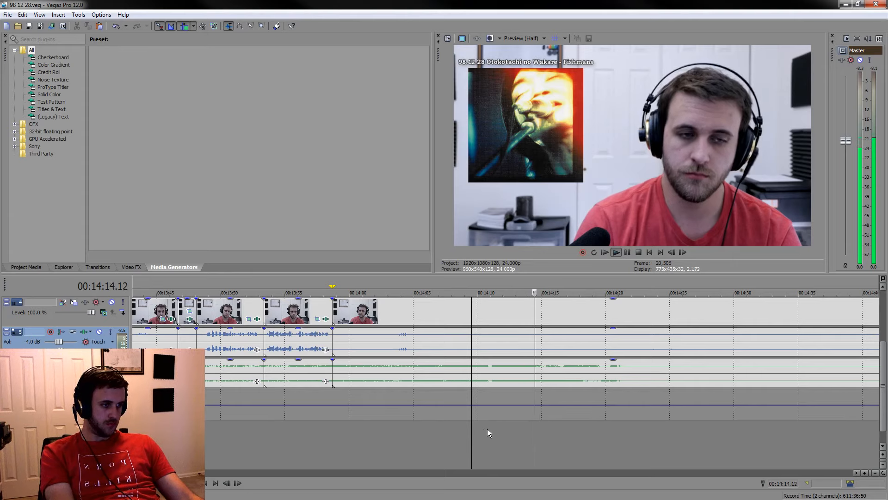
left_click(469, 430)
scroll(482, 413, "up", 3)
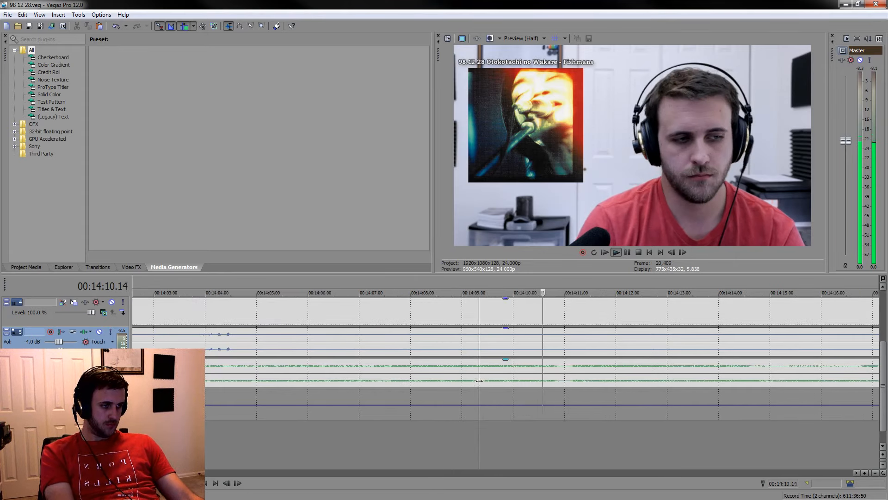
key("s")
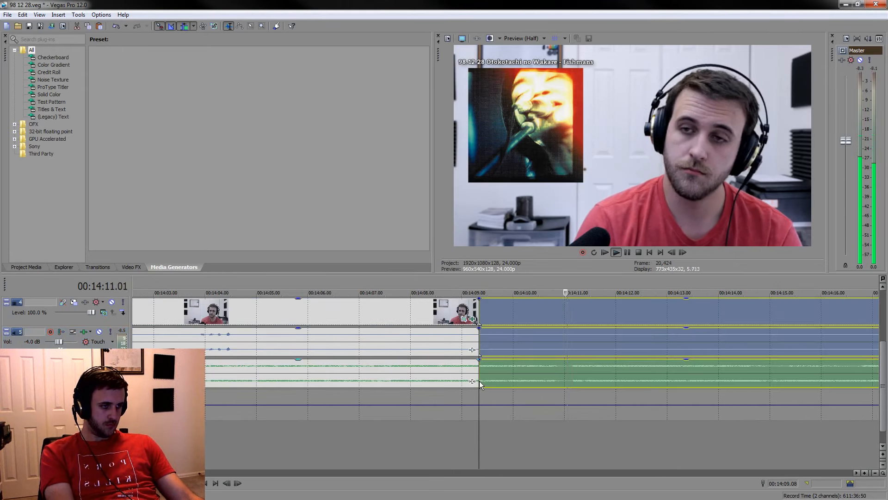
Split the events at 00:14:13.13 and mark the time span from 00:14:09.08 to that cut
left_click(626, 253)
key("s")
left_click_drag(479, 286, 697, 268)
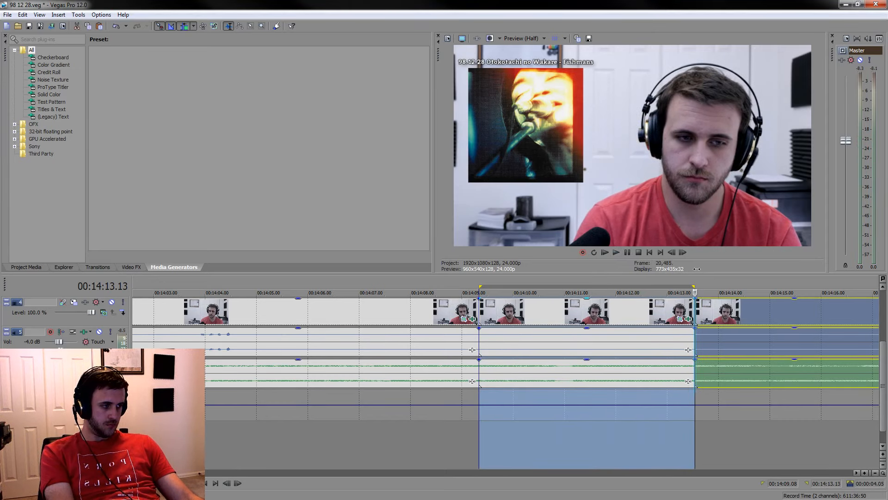
Play on past the marked span, split the events at 00:14:15.10, and delete the listening section that ends at 00:14:09.08
key("space")
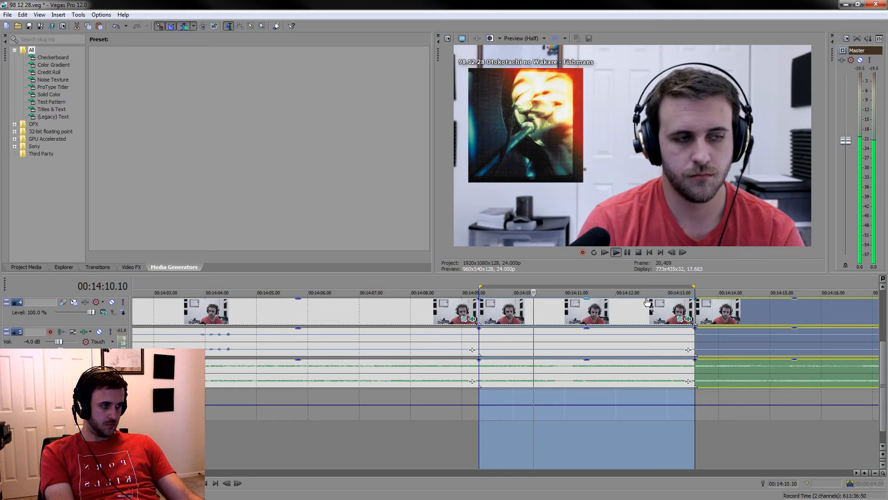
left_click(659, 376)
left_click(705, 310)
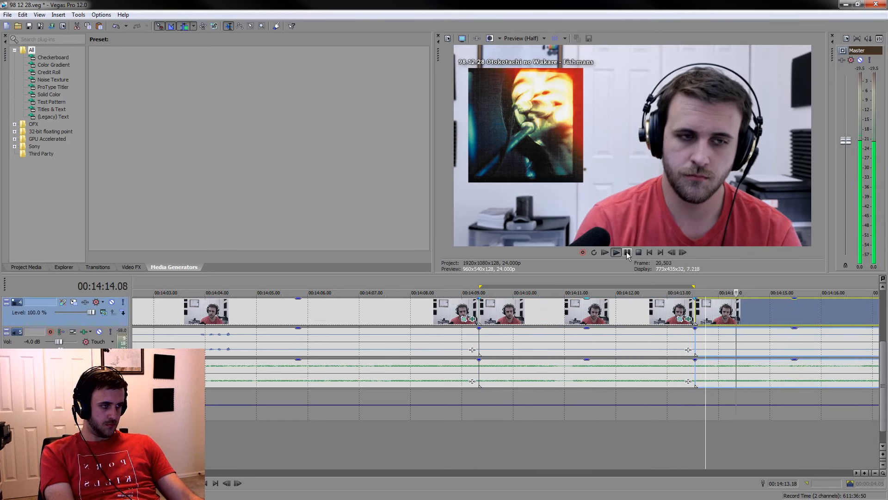
left_click(627, 252)
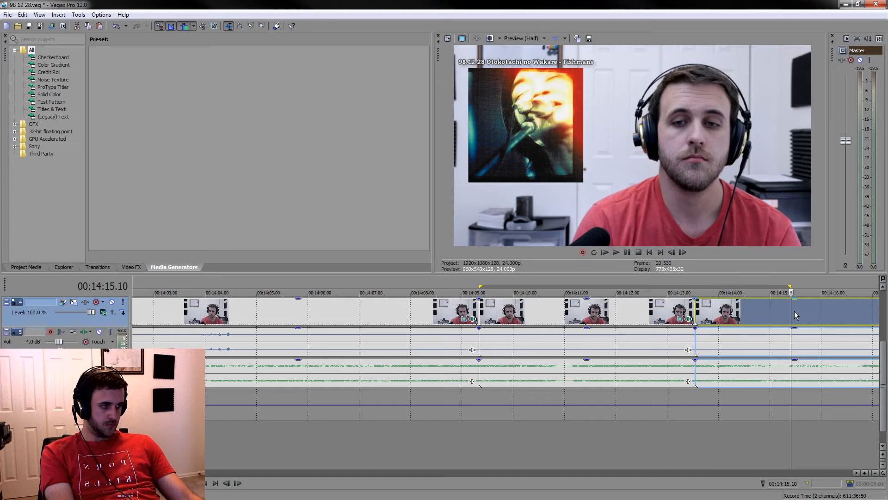
key("s")
left_click(409, 317)
key("Delete")
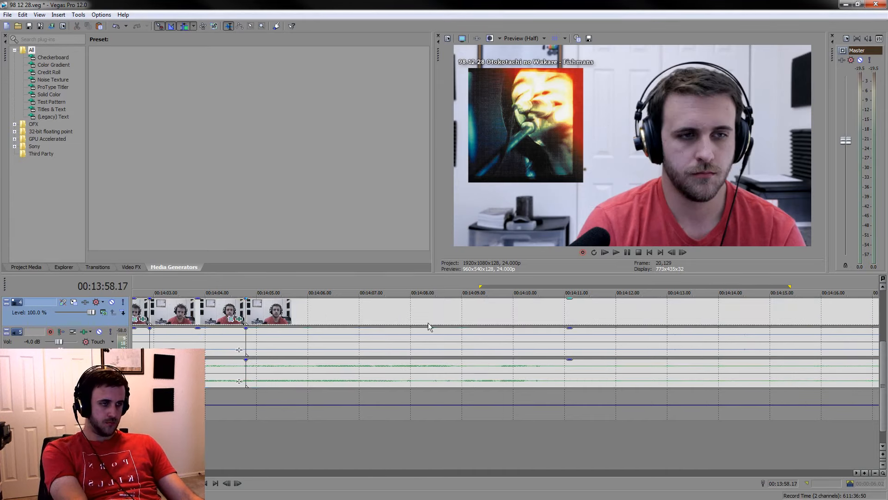
Lower the voice audio gain of the two short music sections following the cut at 00:13:58.17
scroll(428, 323, "down", 4)
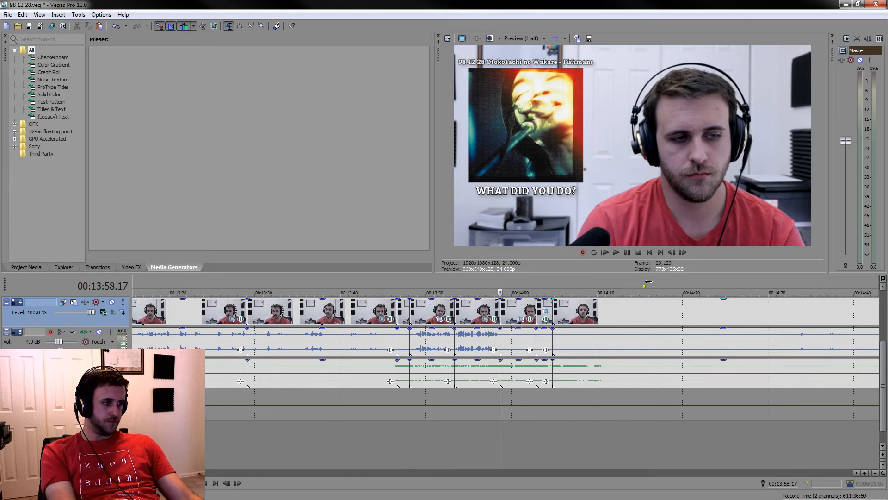
scroll(614, 336, "up", 4)
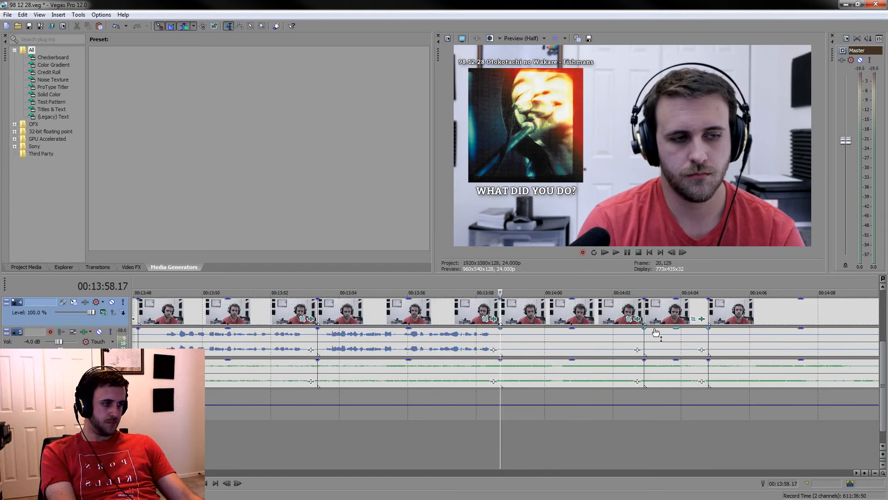
left_click(649, 334)
left_click(606, 337, "ctrl")
left_click_drag(606, 332, 620, 359)
scroll(595, 395, "down", 4)
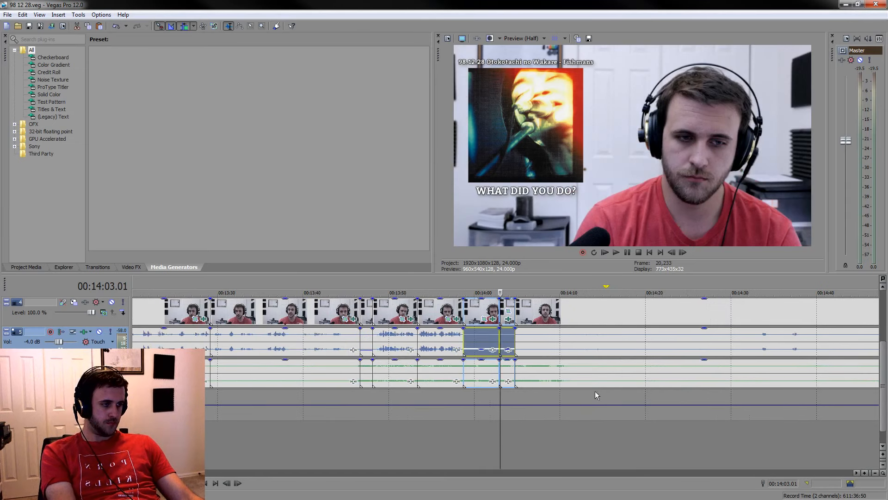
Play on past the last gain change, split the events at 00:14:11.23, and delete the listening section between 00:14:04.19 and that cut
left_click(576, 438)
key("space")
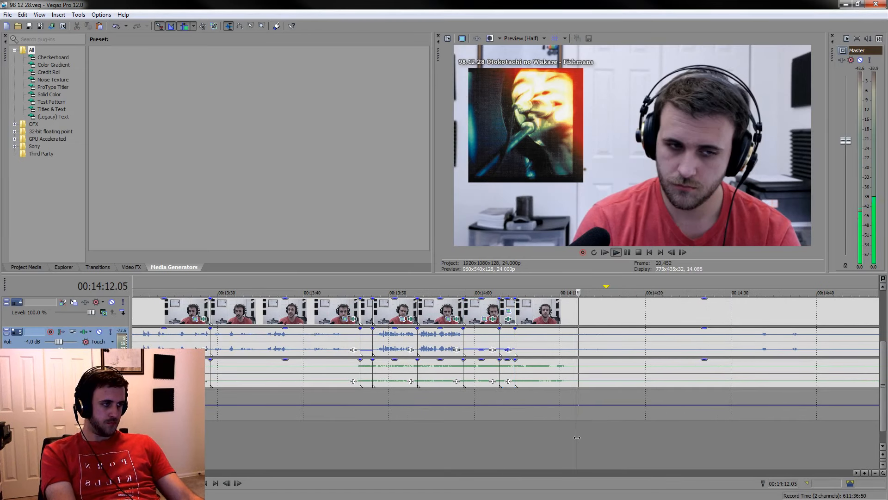
left_click(577, 373)
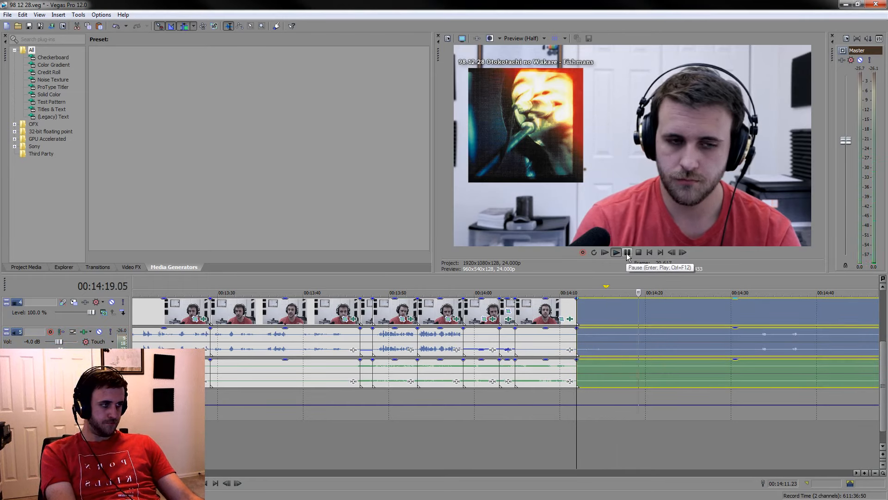
left_click(537, 309)
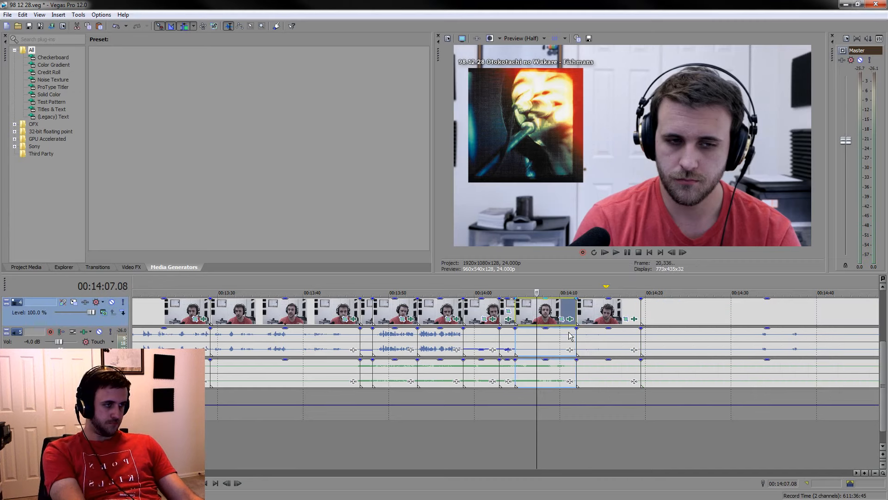
key("Delete")
Lower the voice audio gain of the kept section starting at 00:14:04.19 to about -13.4 dB and save the project
scroll(583, 338, "up", 1)
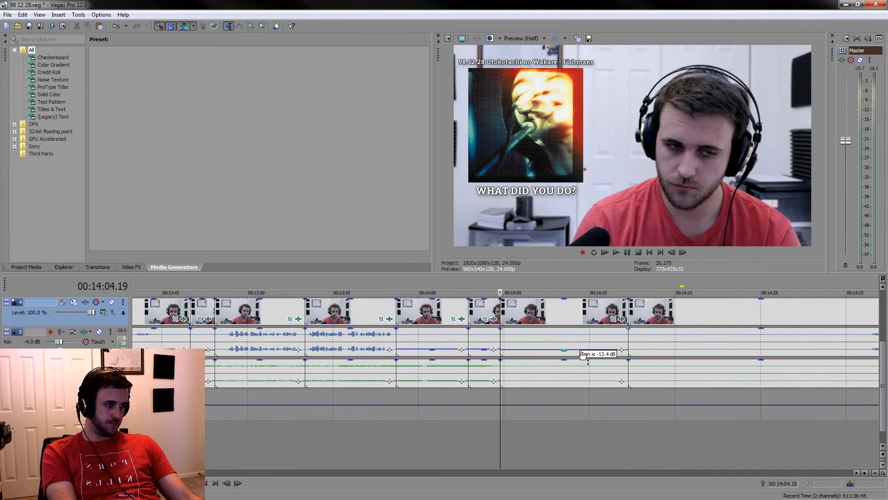
key("ctrl+s")
Skip ahead through the silent stretch to the next voice remarks and split the events at 00:14:23.20
scroll(604, 410, "down", 2)
left_click(600, 445)
left_click(622, 440)
key("space")
scroll(623, 440, "up", 2)
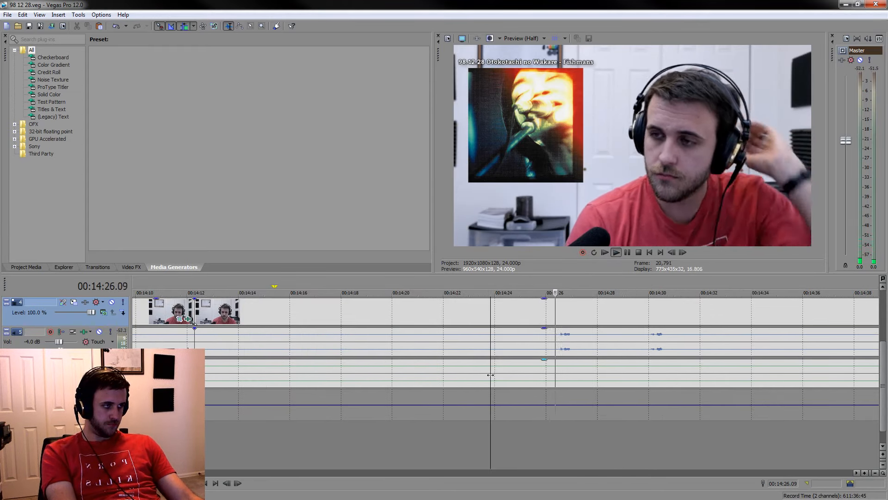
key("s")
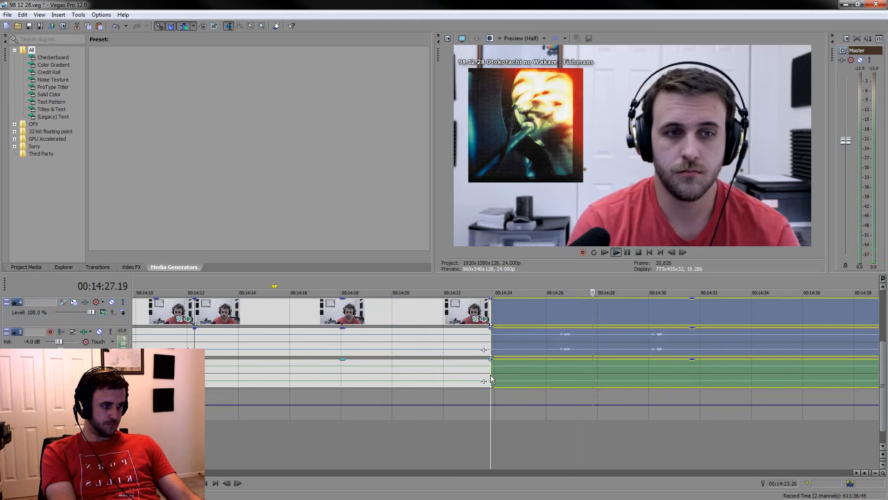
Split the events at 00:14:34.17 and delete the listening section between 00:14:12.07 and 00:14:23.20
left_click(625, 252)
key("s")
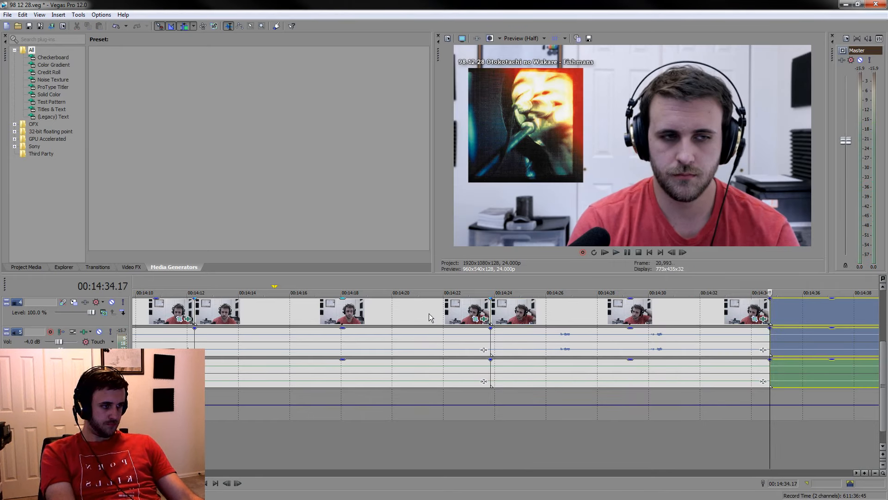
left_click(429, 314)
key("Delete")
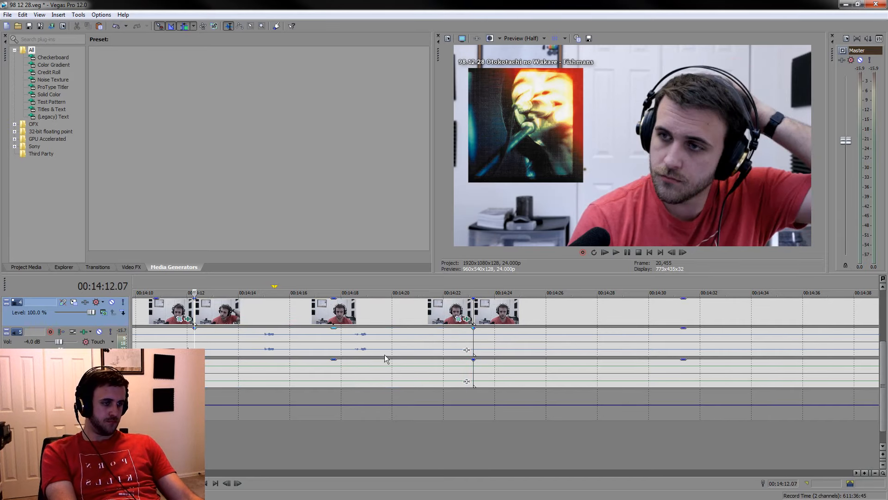
Split the events at 00:14:14.17 and lower the voice audio gain of the music section before that cut
left_click(257, 347)
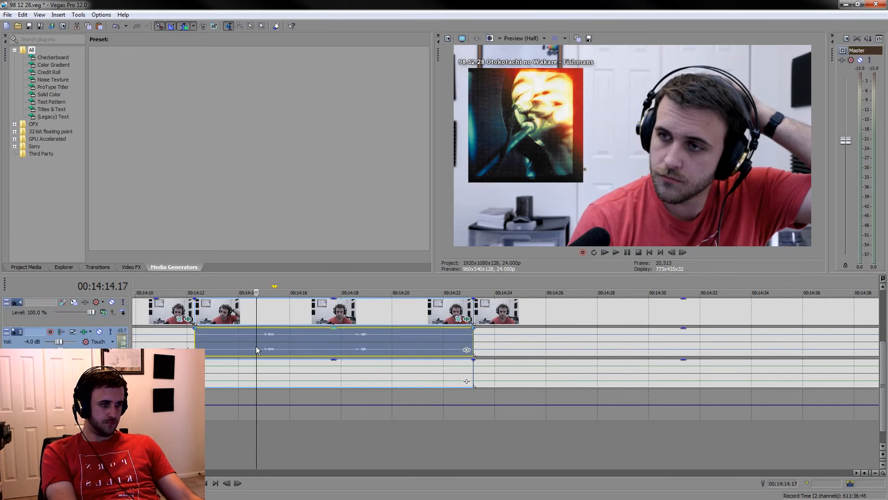
key("s")
left_click(240, 338)
left_click_drag(223, 329, 223, 350)
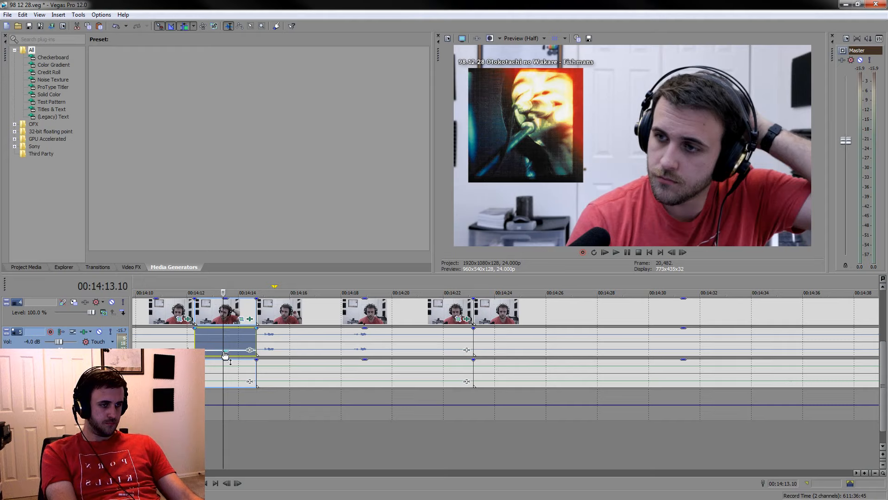
Split the events at 00:14:15.20 and just before the following remark, and lower the voice audio gain of the section in between
key("space")
left_click(285, 342)
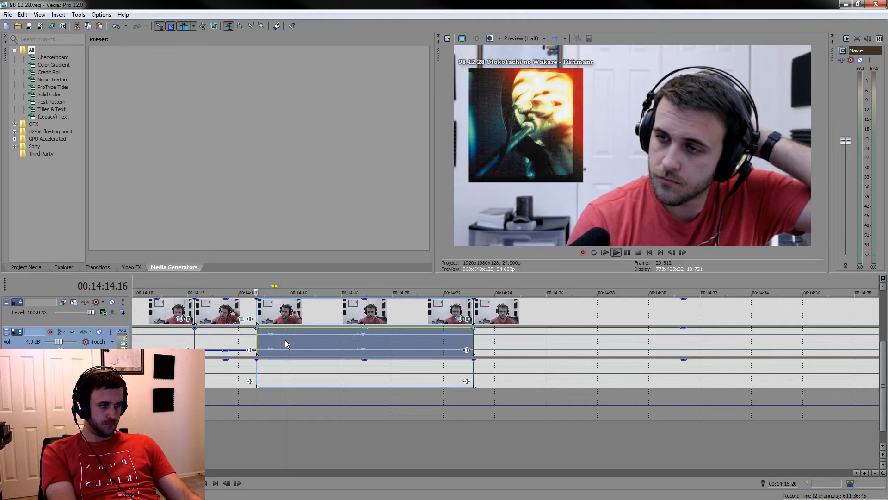
key("s")
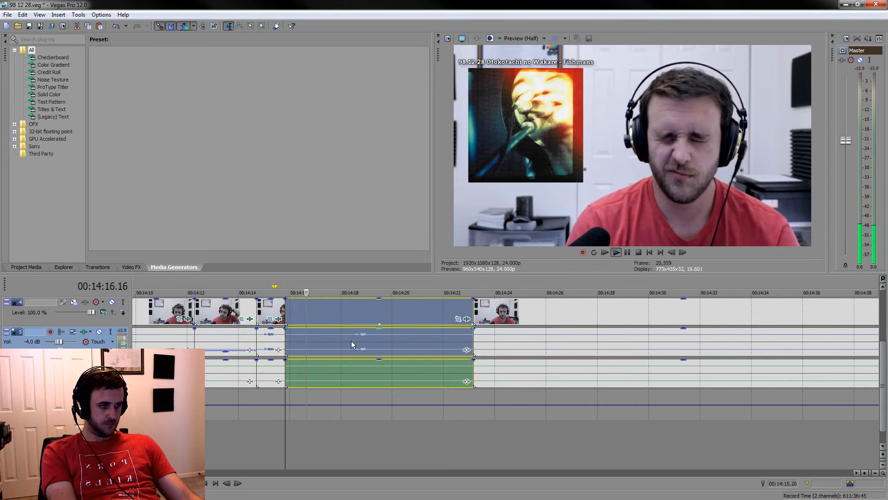
key("s")
left_click(318, 342)
left_click_drag(317, 329, 317, 351)
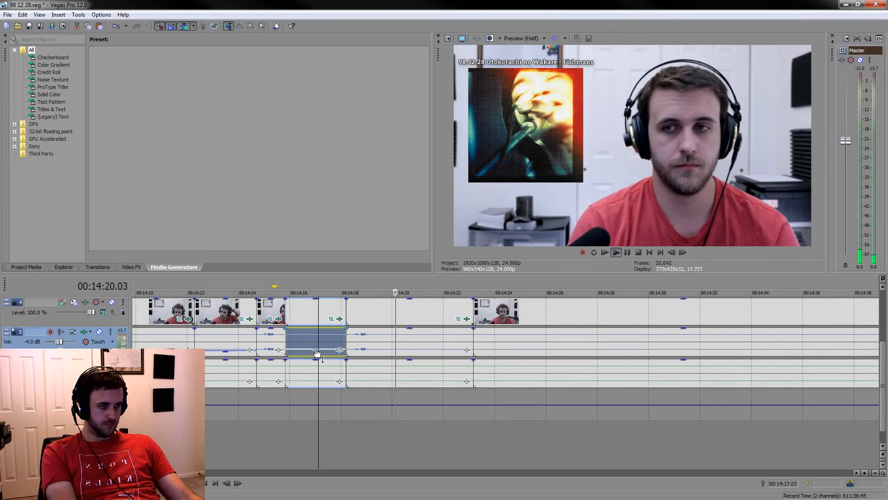
Split the events just after the second short remark and lower the voice audio gain from there up to the next cut
left_click(382, 344)
key("s")
left_click(396, 342)
left_click_drag(409, 329, 410, 354)
Play the next remark after the silent stretch and split the events ahead of it at 00:14:34.17
scroll(513, 434, "down", 6)
left_click(571, 450)
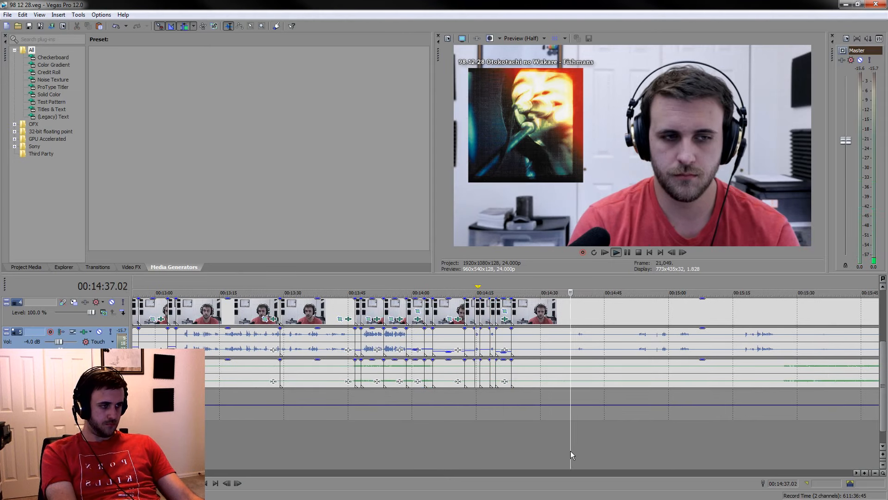
scroll(573, 447, "up", 4)
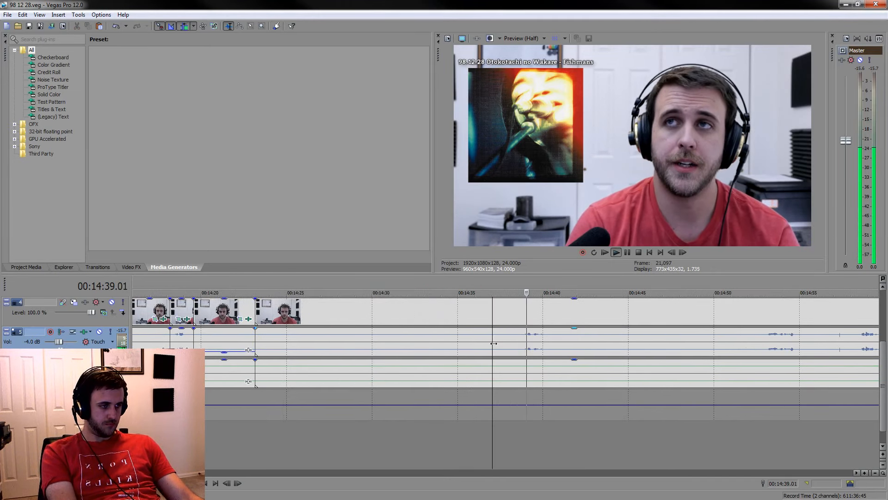
left_click(453, 446)
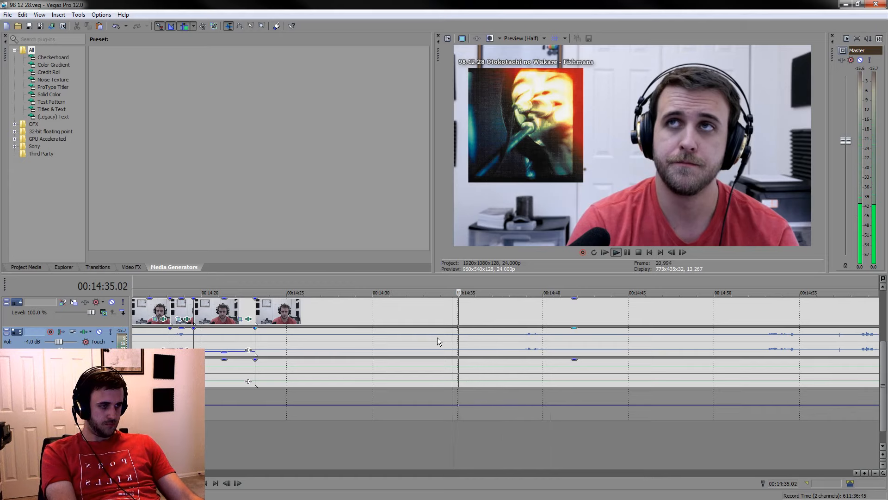
key("s")
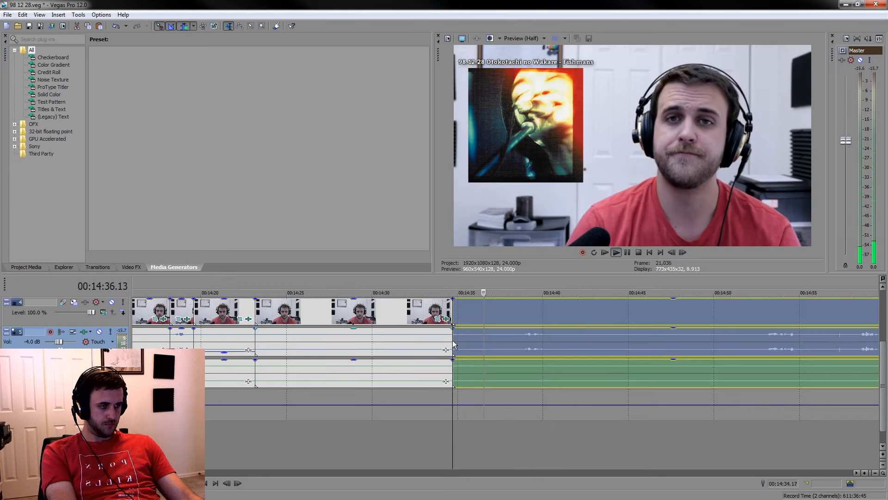
Split the events at 00:14:40.04 and delete the listening section between 00:14:23.04 and 00:14:34.17
left_click(627, 252)
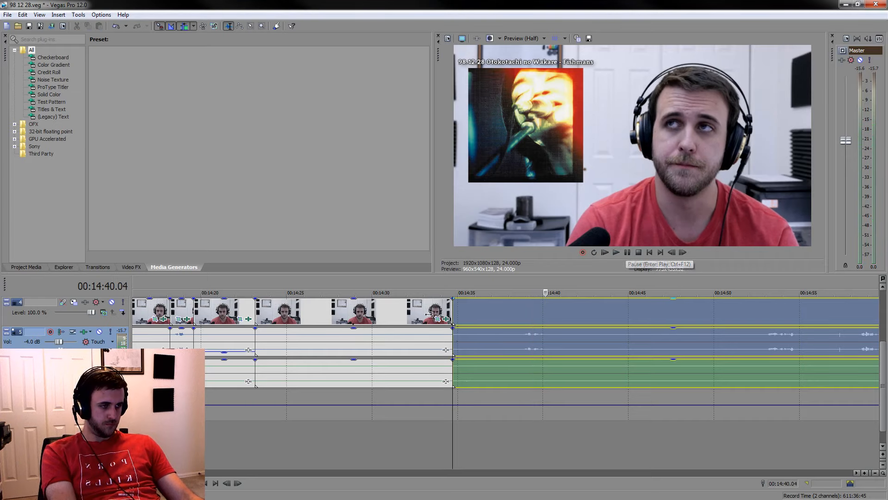
left_click(410, 312)
key("Delete")
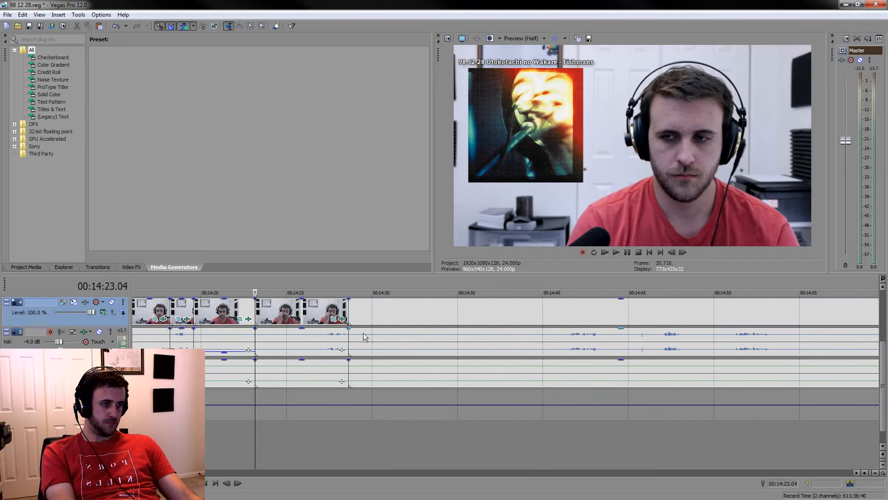
Split the events just before the short remark and lower the voice audio gain of the music section starting at 00:14:23.04
left_click(321, 338)
key("s")
left_click(302, 345)
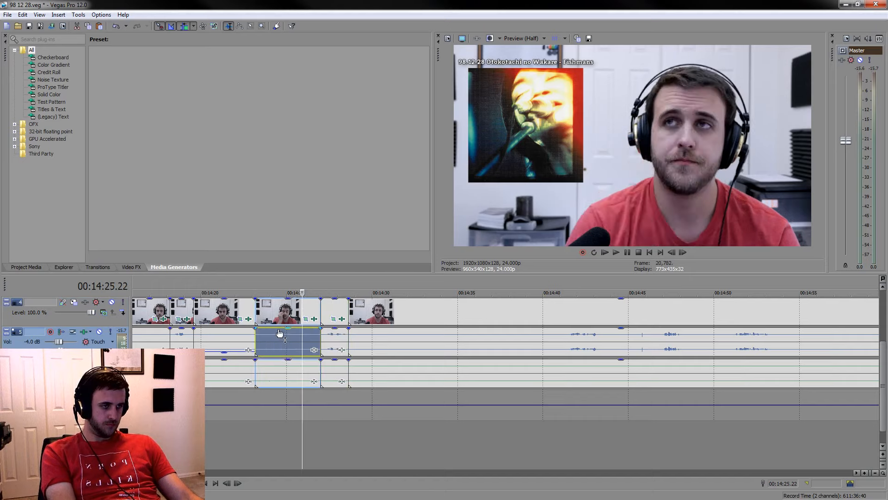
Play the next group of remarks and split the events before it at 00:14:40.20 and after it
left_click(556, 434)
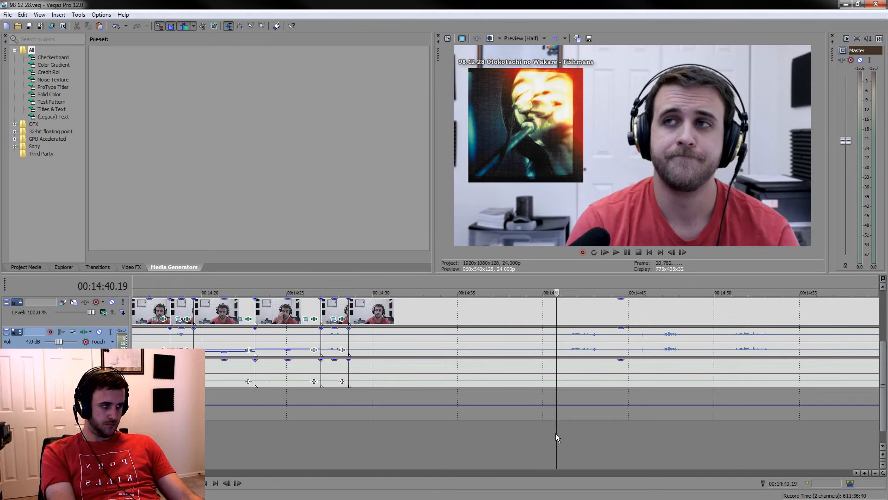
key("space")
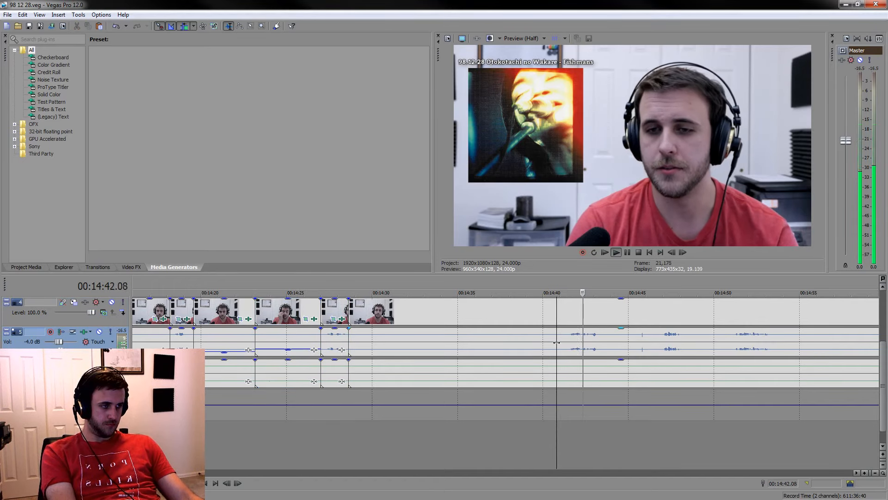
left_click(558, 343)
key("s")
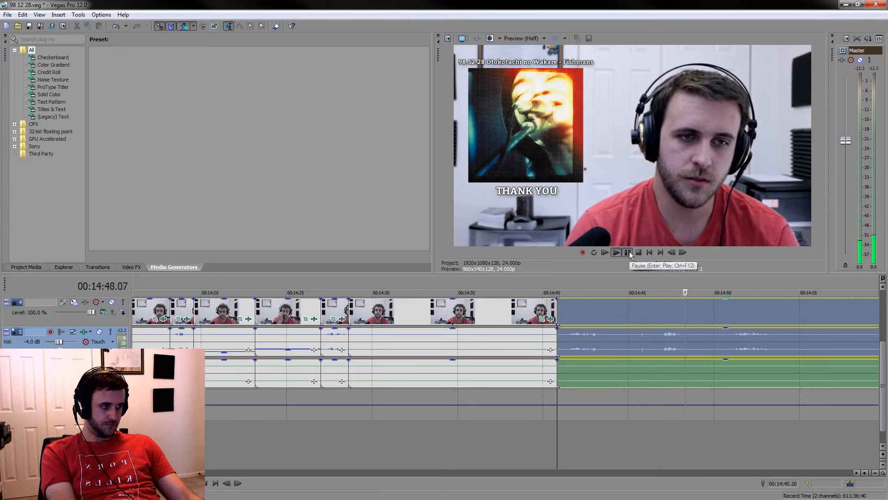
key("Return")
key("s")
Split the events at 00:14:43.04 and just before the next remark, and lower the voice audio gain of the section in between
left_click(597, 342)
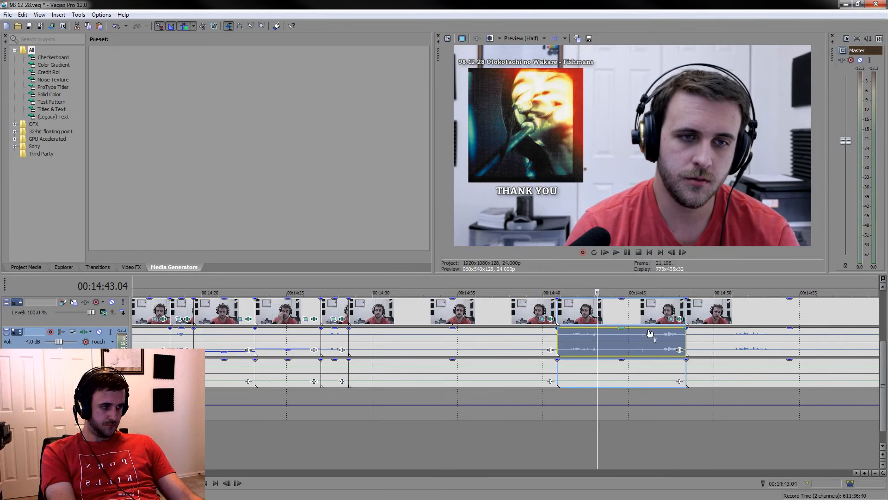
key("s")
left_click(662, 337)
key("s")
left_click(653, 339)
left_click_drag(628, 350, 628, 356)
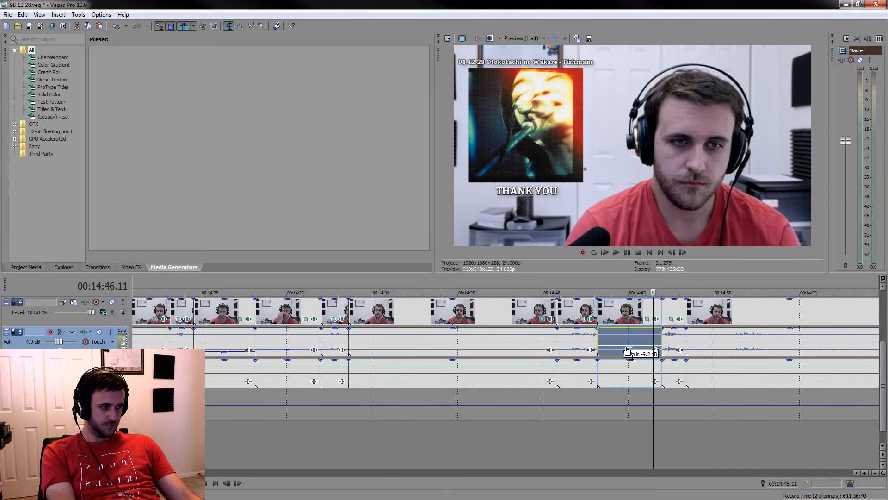
Replay the remark from 00:14:40.20, split the events at 00:14:43.17, and restore the voice gain of the short piece before that cut
left_click(557, 415)
key("space")
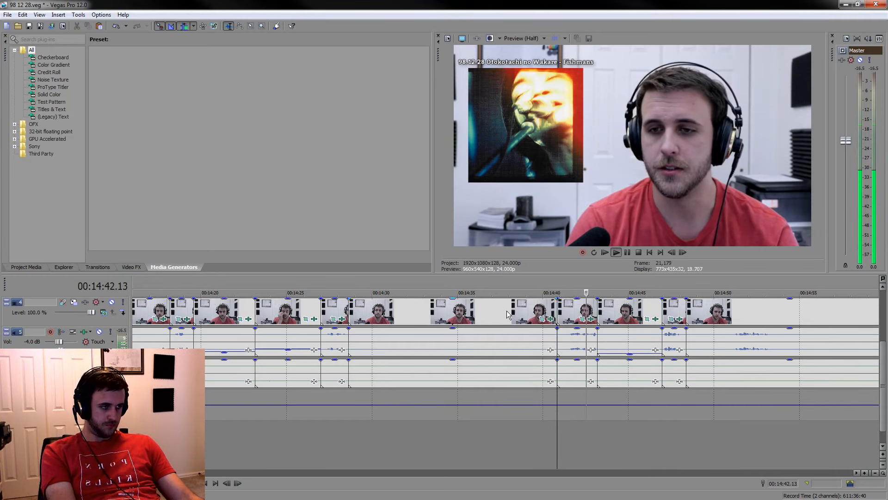
key("space")
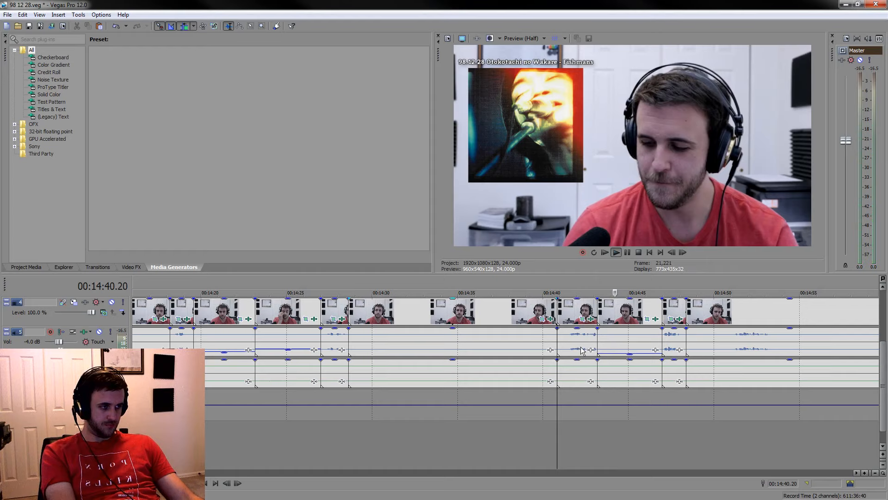
left_click(607, 339)
key("s")
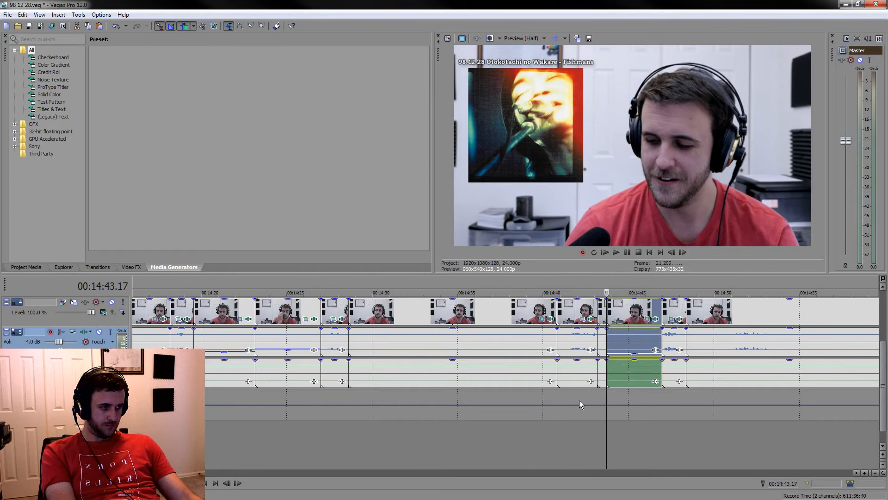
Replay the adjusted end of the remark and delete the listening section between 00:14:28.15 and 00:14:40.20
left_click(579, 440)
key("space")
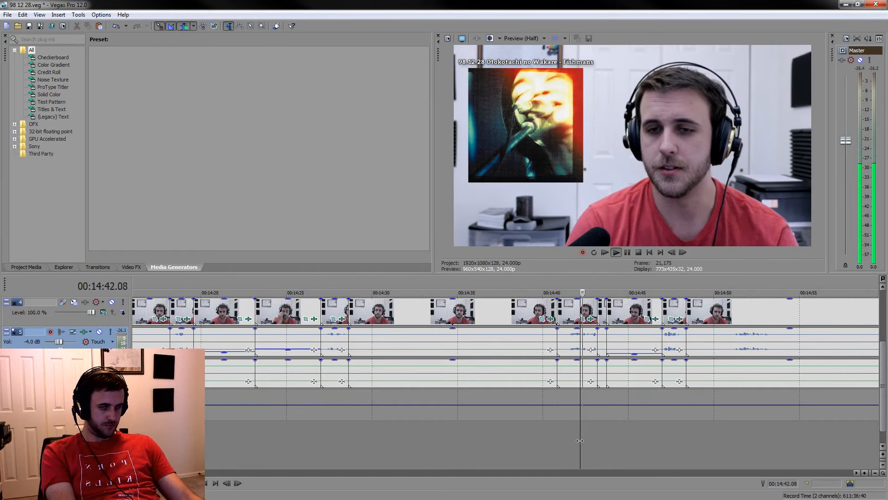
key("space")
left_click(495, 306)
key("Delete")
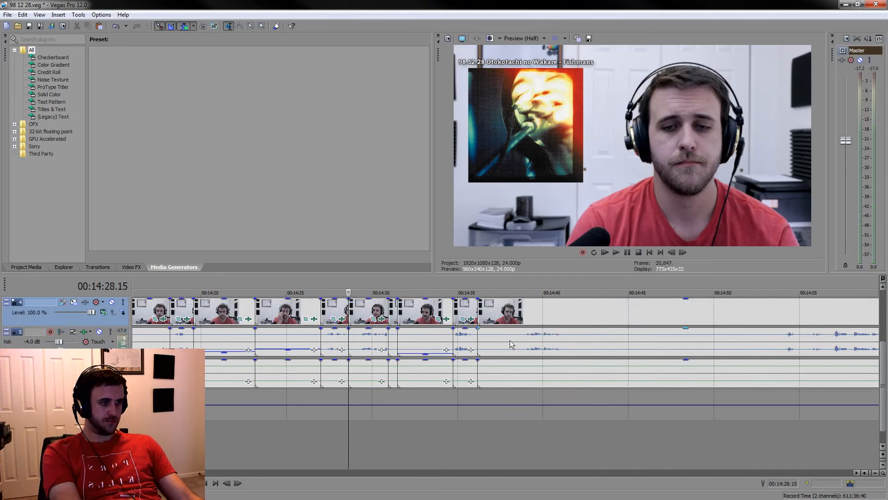
Play through the next remark and split the events before it at 00:14:37.13 and after it at 00:14:42.04
left_click(529, 444)
key("space")
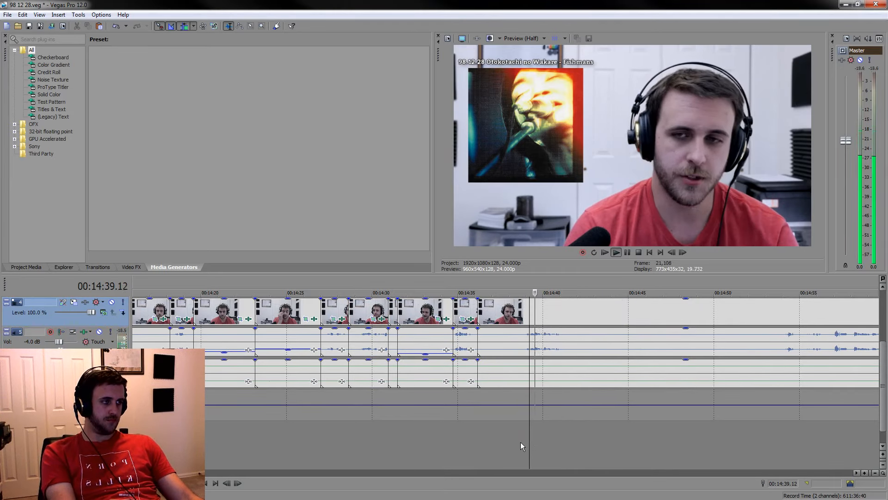
left_click(500, 430)
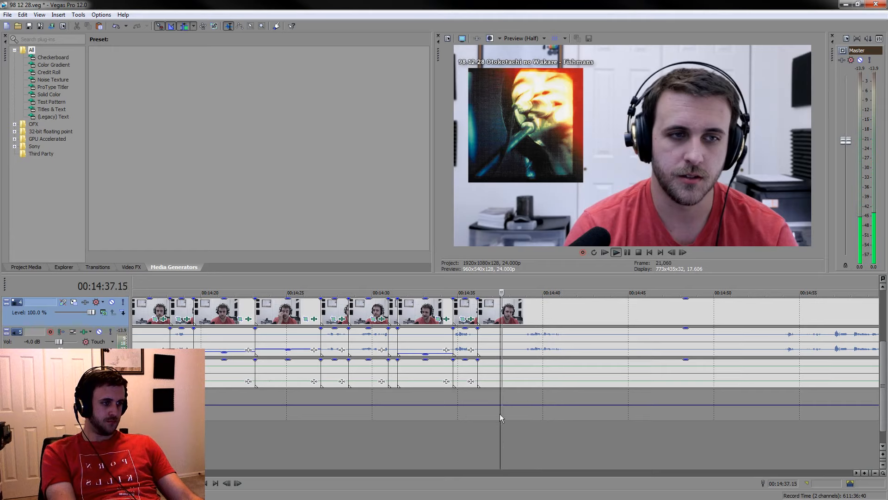
key("s")
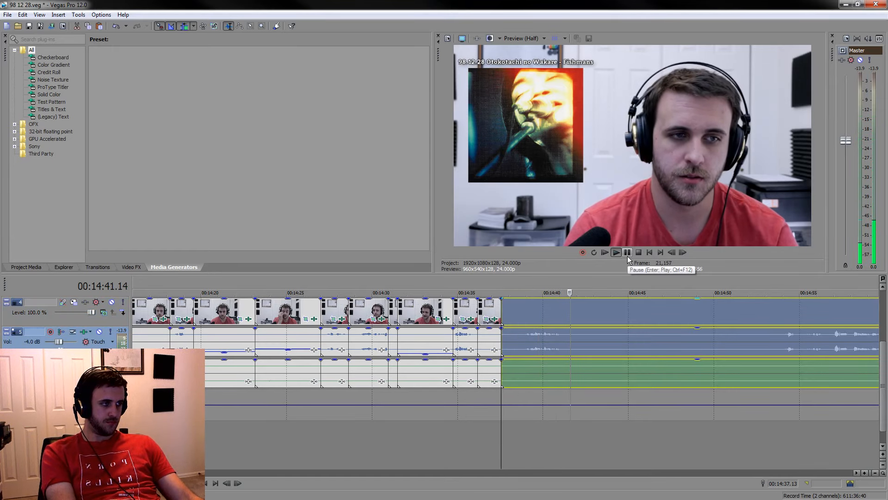
key("Return")
key("s")
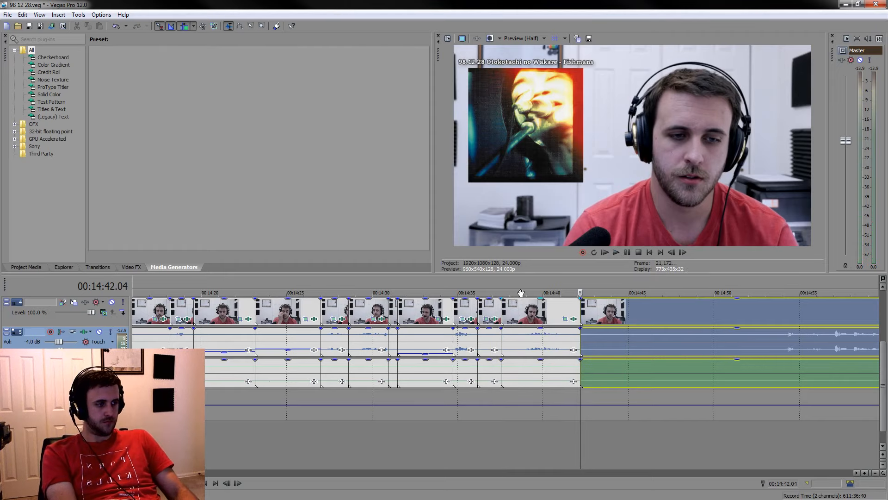
scroll(552, 311, "up", 5)
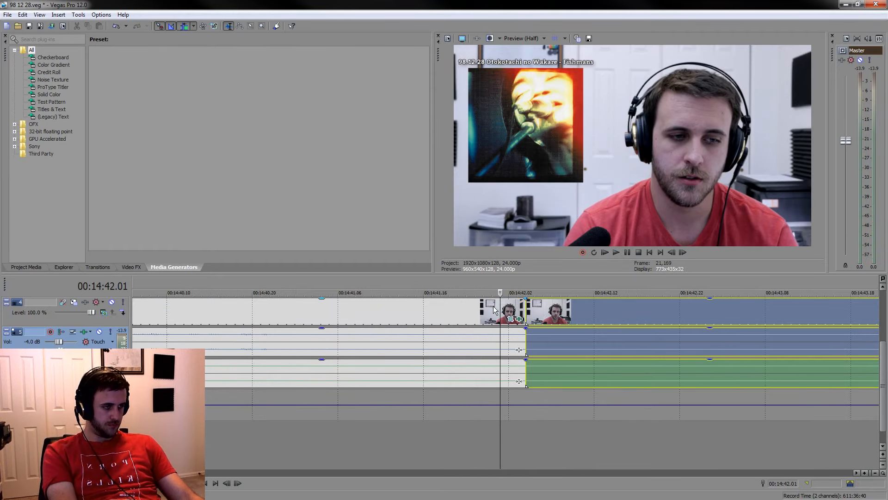
Split the events at 00:14:42.01 and delete the sliver between that cut and 00:14:42.04
left_click(499, 310)
key("s")
key("Delete")
scroll(458, 382, "down", 2)
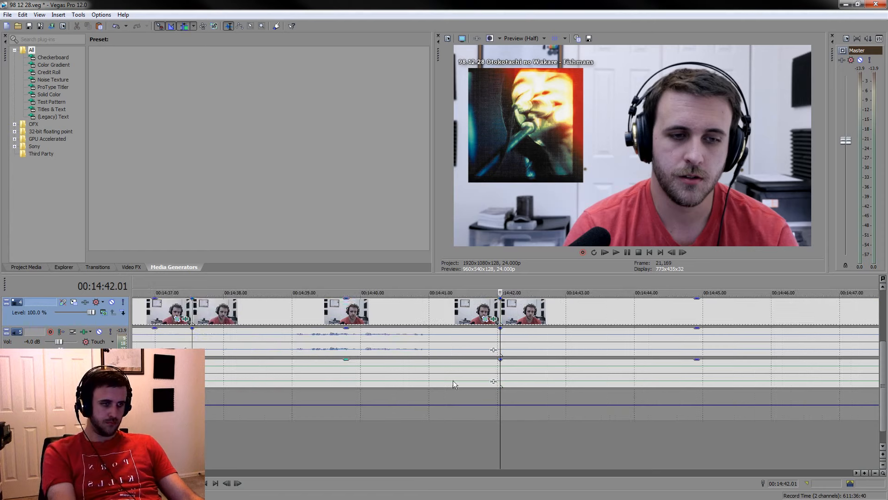
Delete the listening section before the remark, from 00:14:36.04 to 00:14:37.13, closing the gap
left_click(178, 313)
key("Delete")
scroll(424, 340, "down", 3)
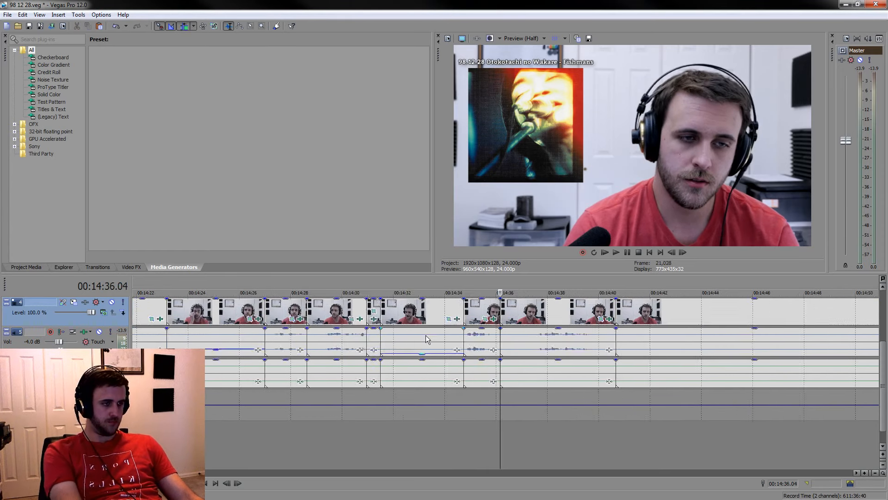
Split the events just before the next remark and lower the voice audio gain of the short section starting at 00:14:36.04
scroll(440, 338, "up", 4)
left_click(637, 347)
key("s")
left_click(620, 340)
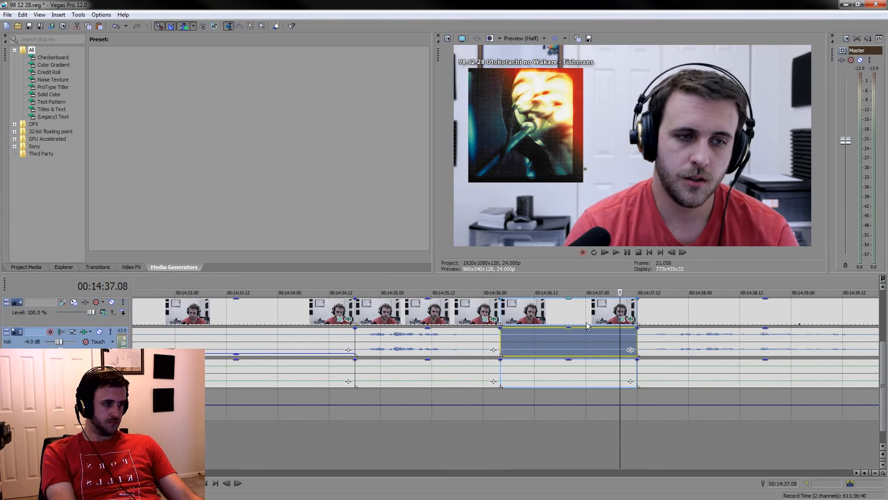
Play on to the next remark, split the events just before 00:14:50.21, and delete the listening section starting at 00:14:40.16
key("space")
scroll(604, 412, "down", 5)
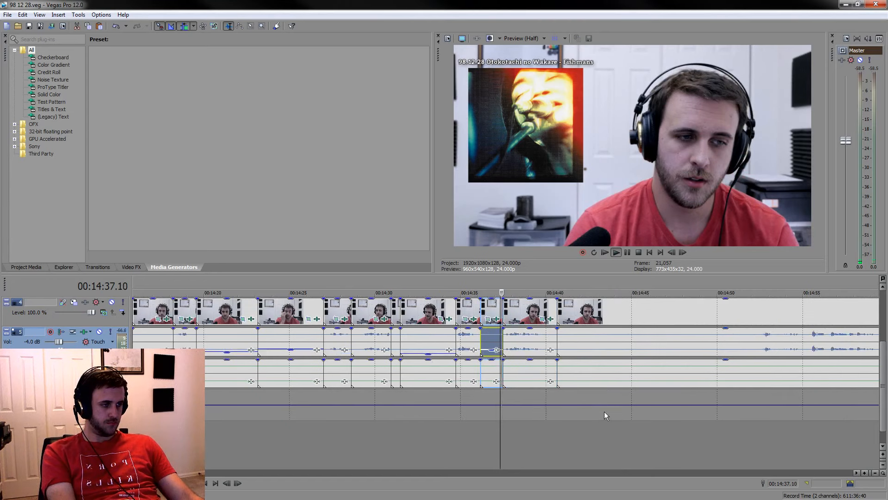
left_click(737, 352)
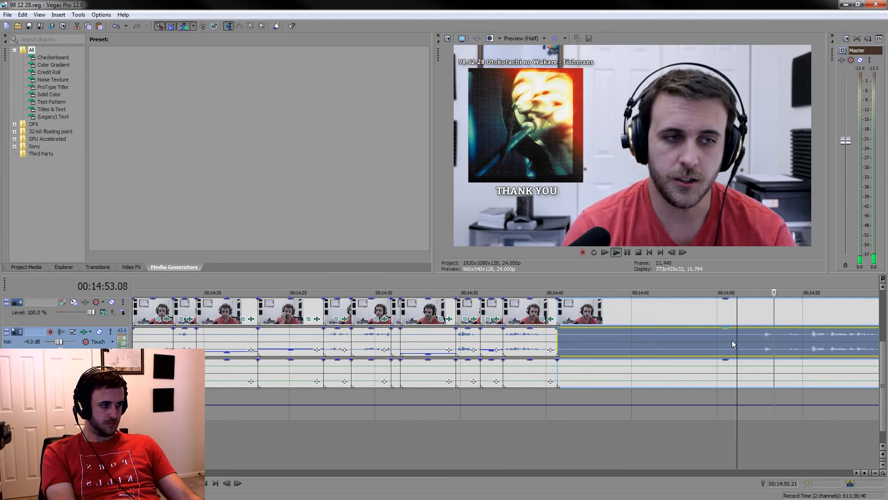
left_click(732, 341)
key("s")
key("space")
left_click(644, 351)
key("Delete")
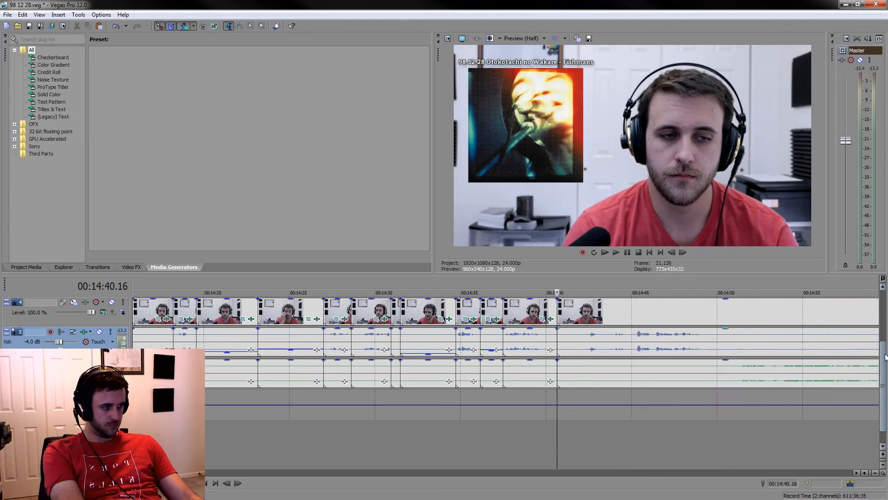
Extend the end of the "WHAT DID YOU DO?" caption to about 00:14:50.21 and play the stretch beneath it
left_click_drag(883, 354, 887, 257)
scroll(668, 319, "down", 6)
left_click_drag(575, 310, 644, 311)
left_click(379, 312)
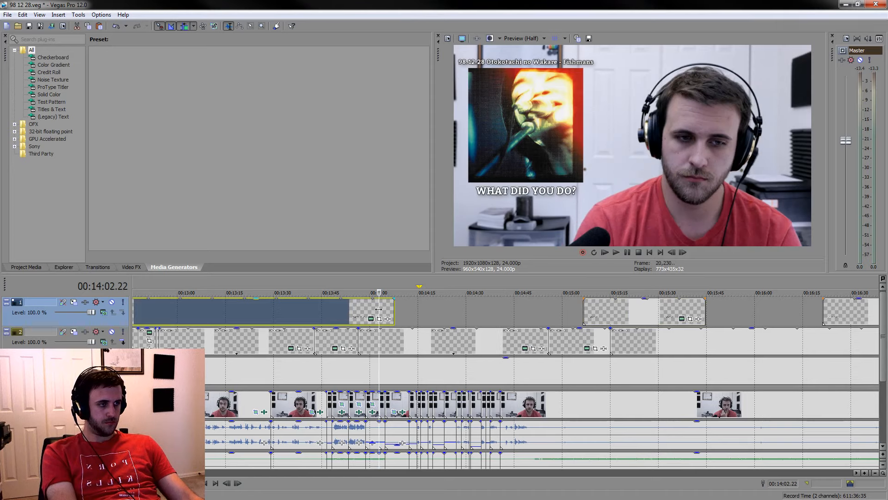
left_click_drag(394, 307, 535, 325)
left_click(534, 347)
scroll(537, 348, "up", 5)
key("space")
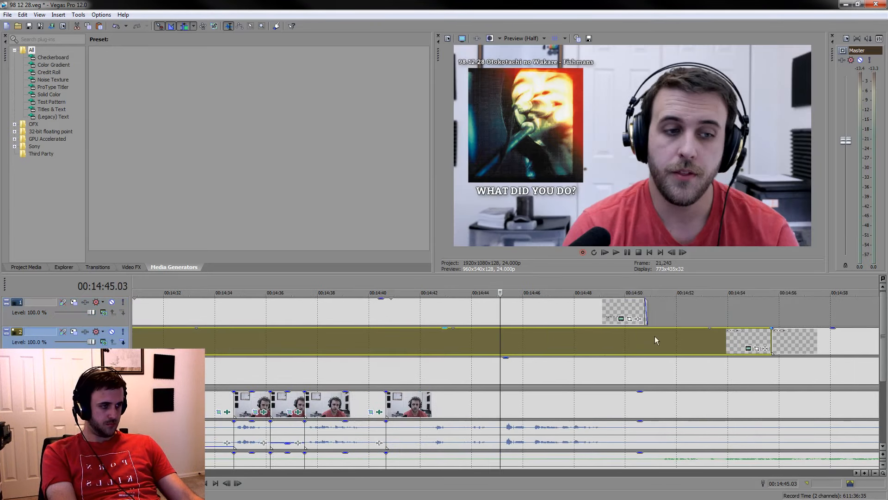
Replay from 00:14:39.20 and trim the end of the "WHAT DID YOU DO?" caption back to about 00:14:42
left_click(366, 308)
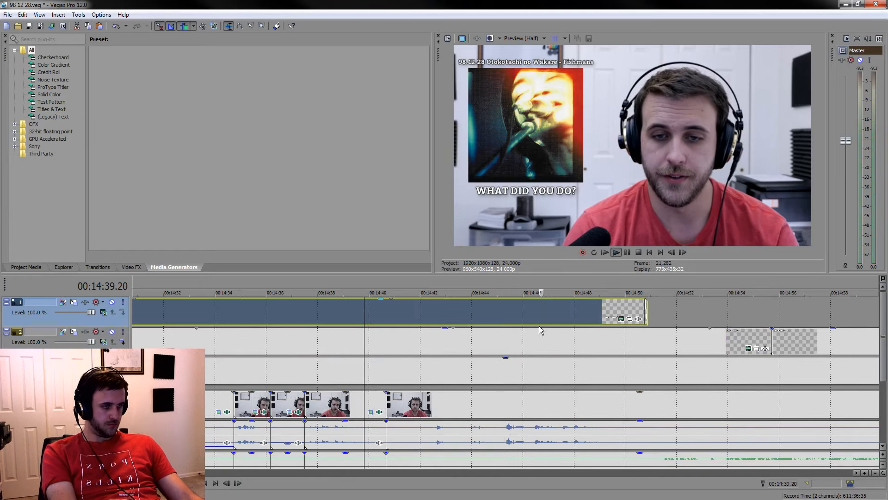
scroll(805, 335, "up", 3)
scroll(805, 335, "down", 4)
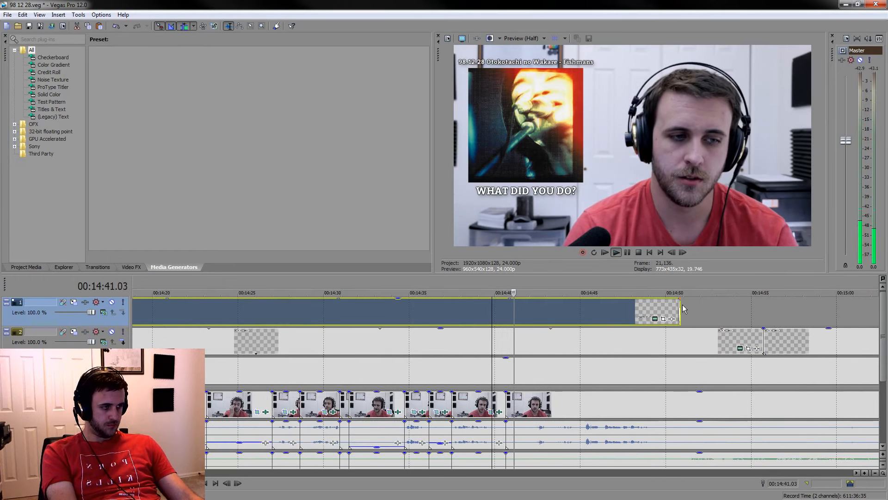
left_click_drag(676, 309, 531, 308)
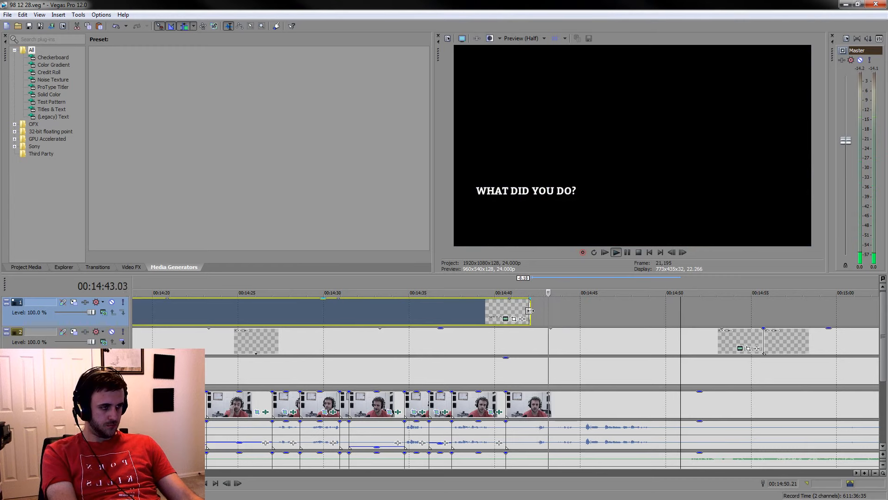
left_click(517, 351)
scroll(517, 346, "up", 5)
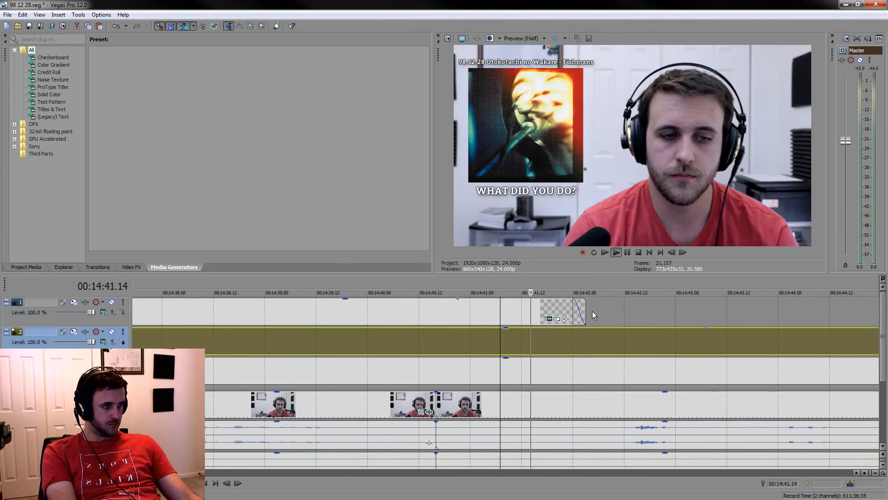
Bring the "THANK YOU" caption forward to start at about 00:14:45 and replay from 00:14:43.10
scroll(578, 370, "down", 5)
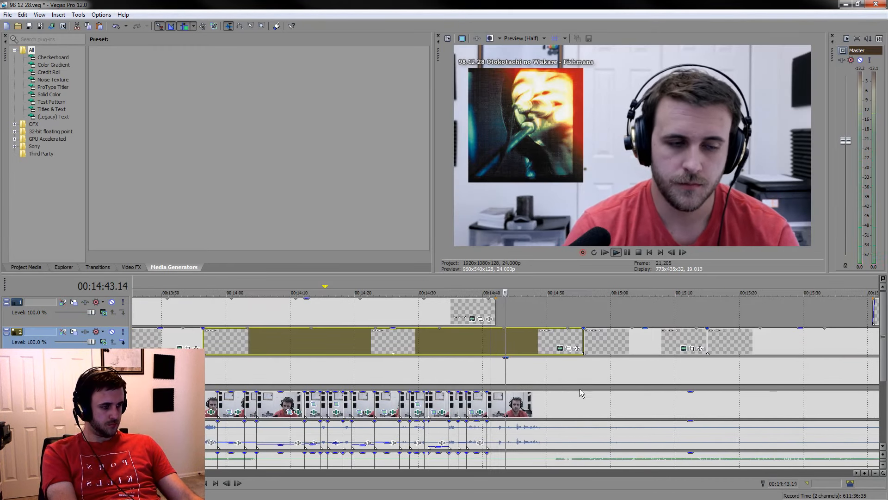
scroll(601, 361, "down", 3)
left_click_drag(661, 317, 545, 317)
scroll(545, 317, "up", 4)
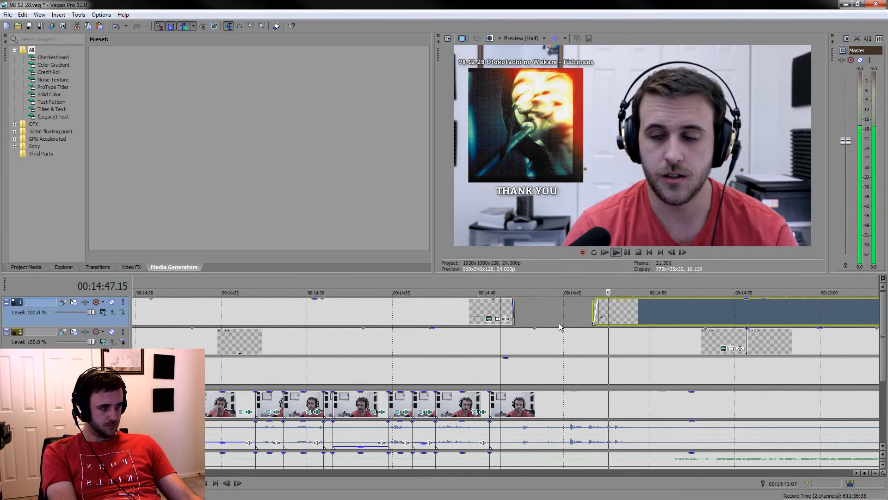
left_click(538, 315)
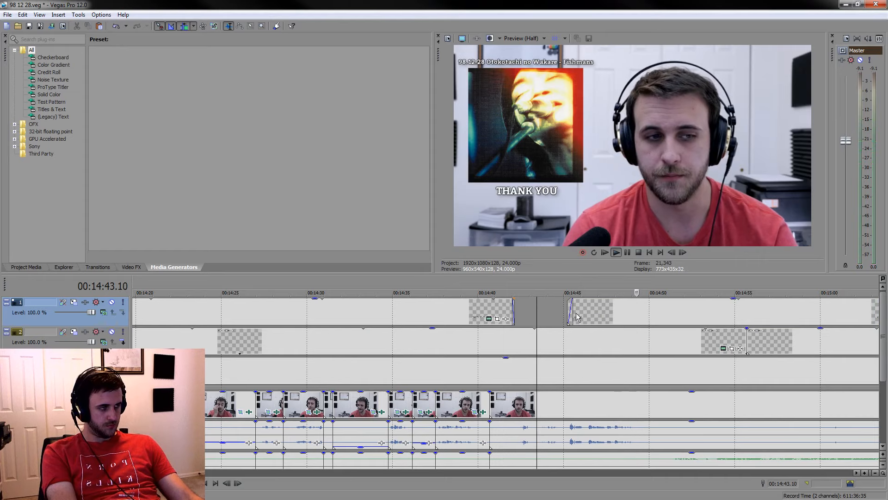
Play through the remark under the "THANK YOU" caption and split the video and audio events at about 00:14:57.00
scroll(654, 318, "up", 2)
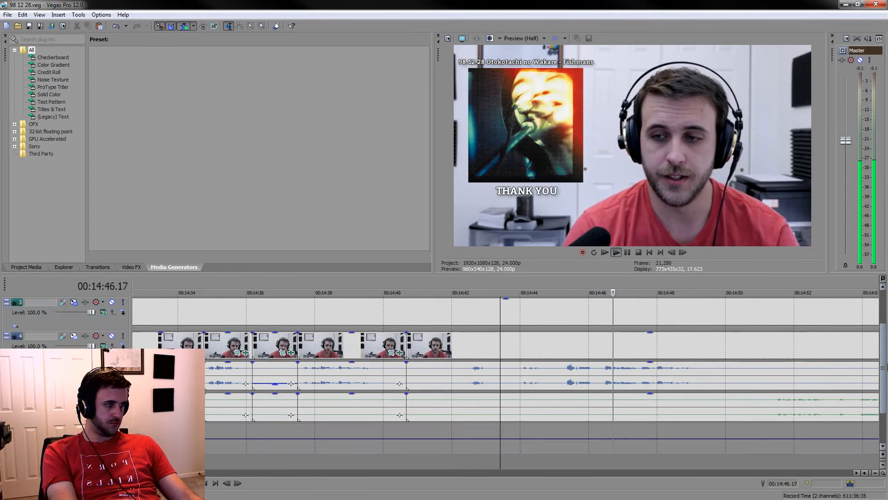
scroll(700, 377, "down", 4)
left_click(687, 364)
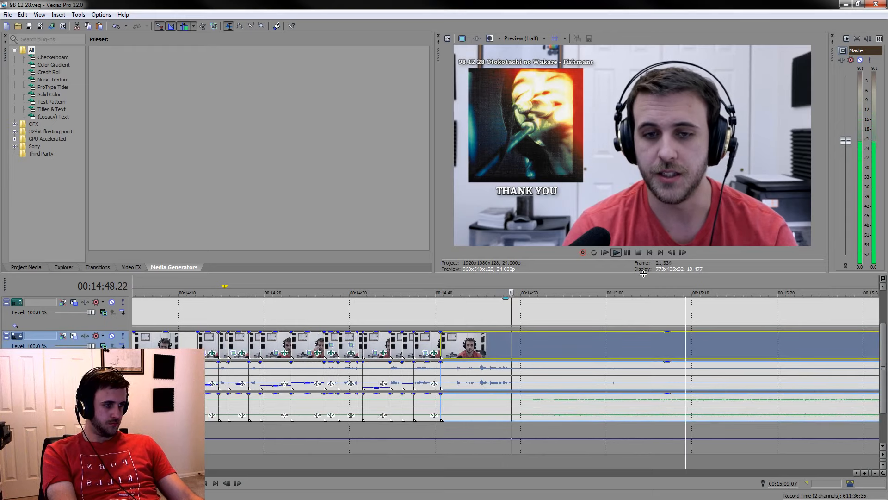
left_click(626, 251)
key("s")
Set the loop region to 00:14:50.00–00:14:57.00 and try splitting the album art event at 00:14:56.22
left_click_drag(582, 287, 514, 290)
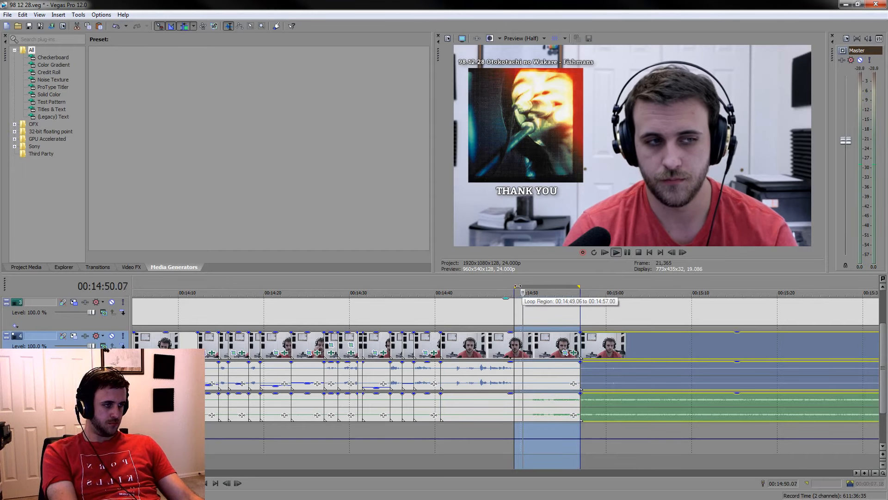
left_click_drag(515, 286, 521, 285)
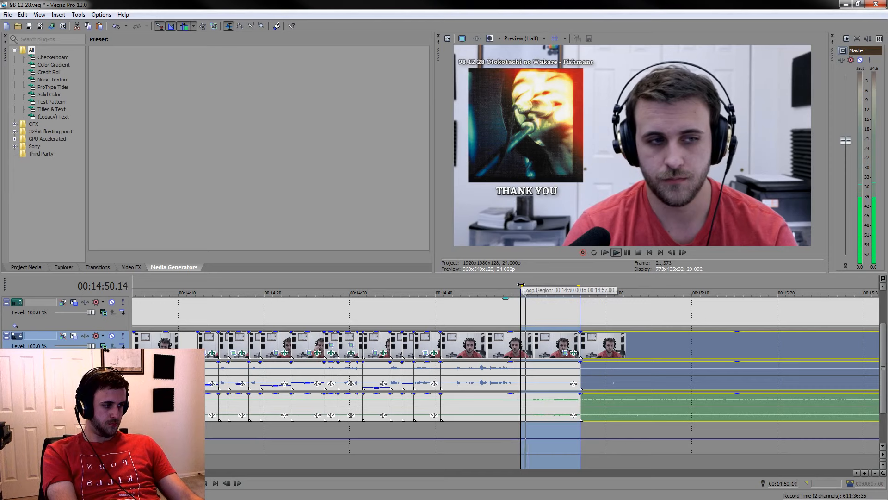
scroll(521, 285, "up", 3)
left_click(586, 309)
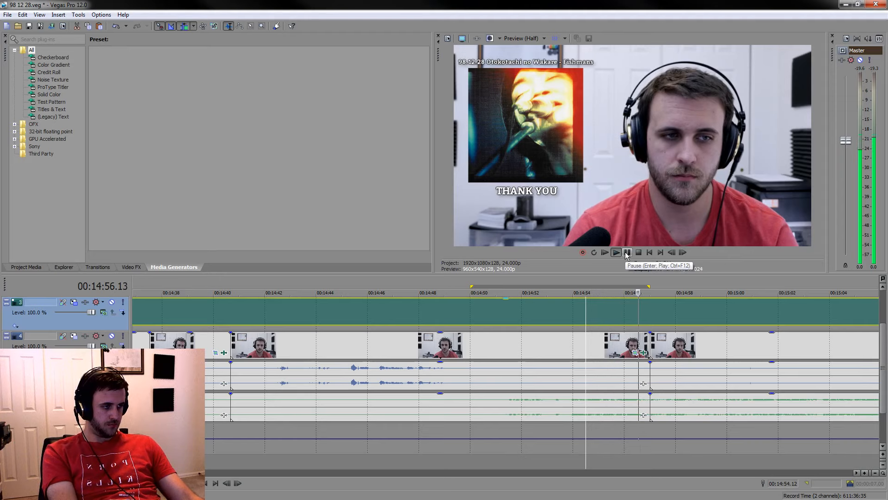
key("Return")
key("s")
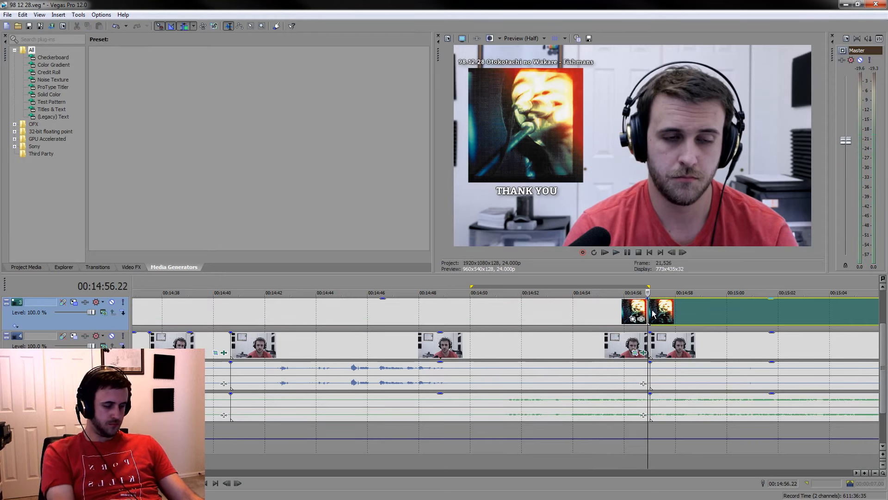
Trim the video and audio events by removing the short piece between 00:14:56.22 and 00:14:57.00
scroll(656, 352, "up", 5)
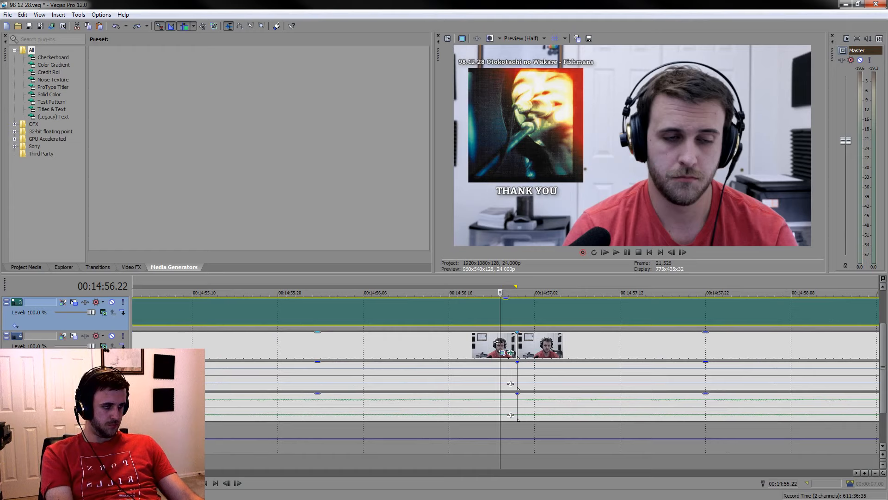
key("Delete")
scroll(501, 356, "down", 5)
Split the events at 00:14:49.15 and lower the voice audio gain of the section from there to 00:14:56.22
left_click_drag(503, 284, 333, 279)
left_click(314, 374)
key("s")
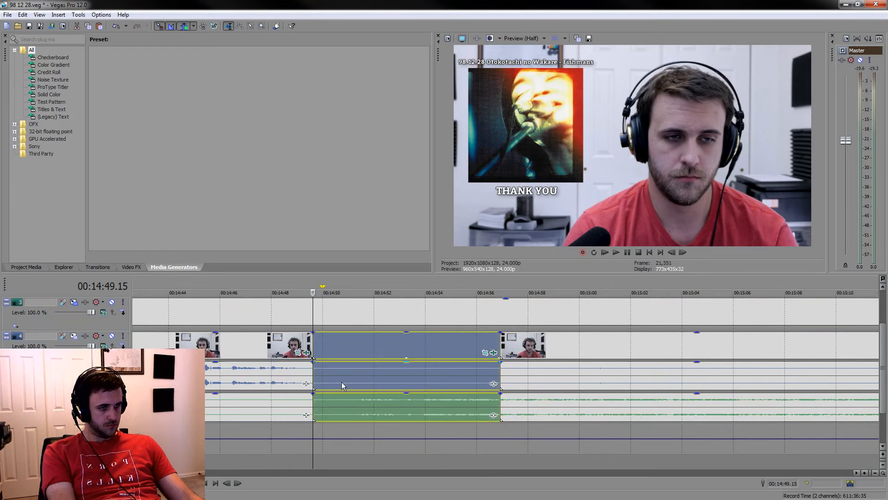
left_click(343, 382)
left_click_drag(361, 364, 361, 385)
scroll(471, 418, "down", 6)
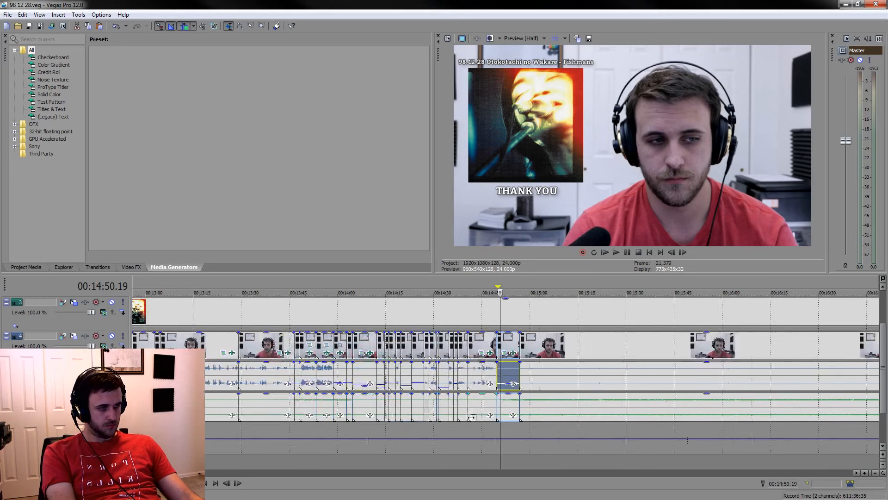
Sample the listening stretch from 00:15:12.01 onward and split the video and audio events at 00:15:51.19
left_click(566, 456)
key("space")
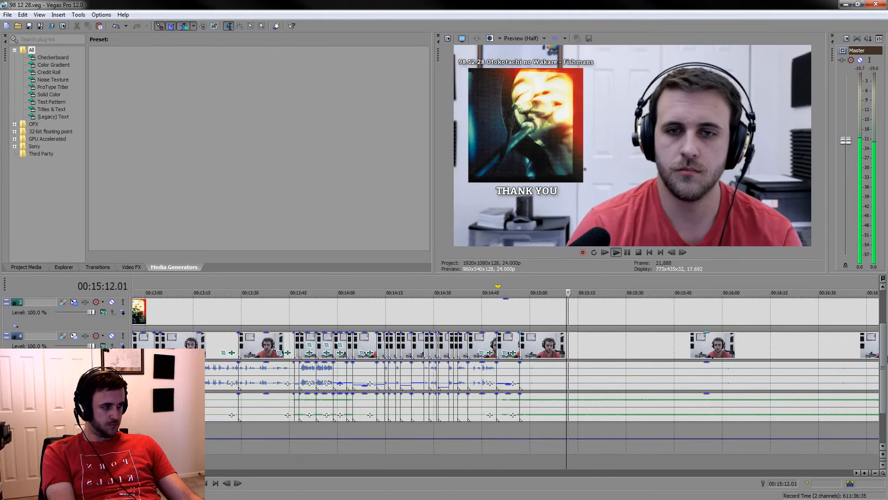
scroll(634, 429, "down", 1)
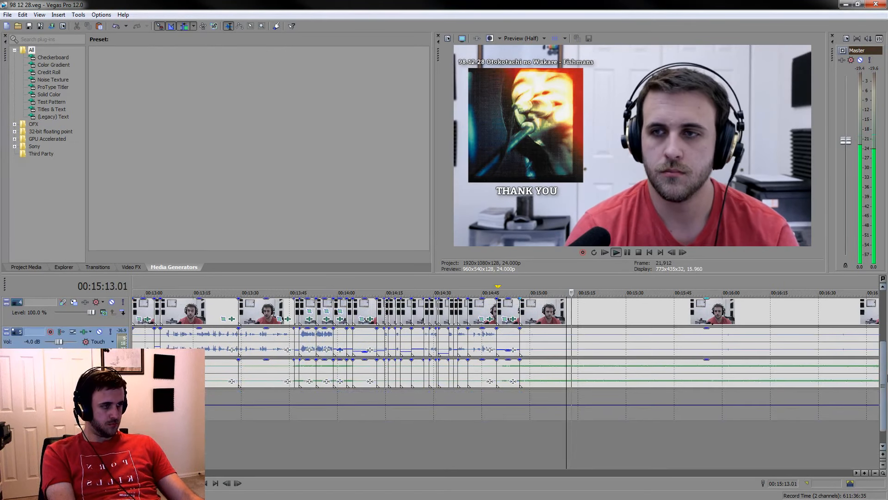
left_click(634, 430)
left_click(660, 438)
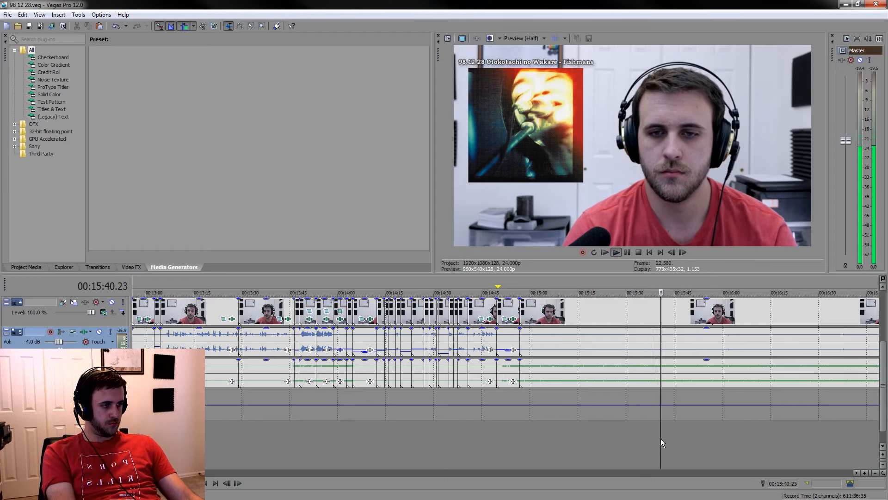
left_click(697, 452)
key("space")
key("space")
scroll(501, 377, "up", 5)
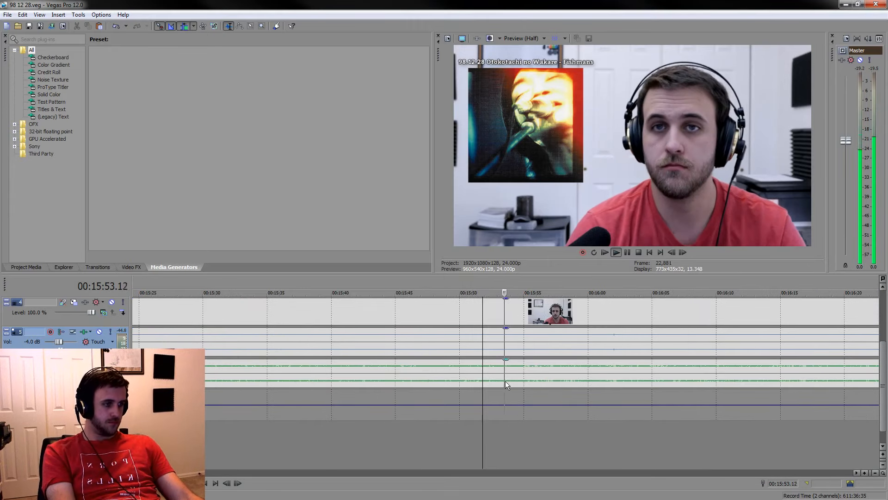
key("s")
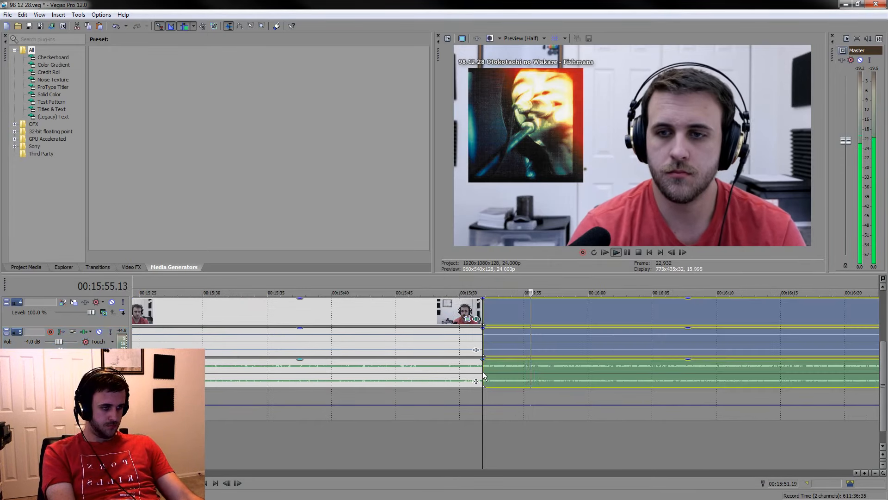
Pause the playback after the kept music section and split the events at 00:15:58.15
left_click(627, 252)
key("s")
mouse_move(568, 285)
left_mouse_down()
mouse_move(479, 285)
mouse_move(568, 285)
left_mouse_up()
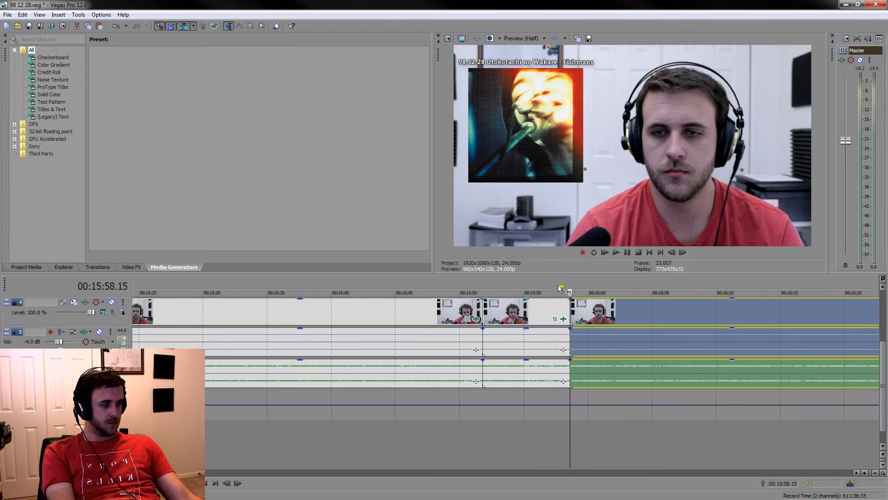
Delete the listening section between 00:14:56.22 and 00:15:51.19, and lower the following kept section's voice gain to -12.7 dB
left_click(469, 319)
left_click(519, 139)
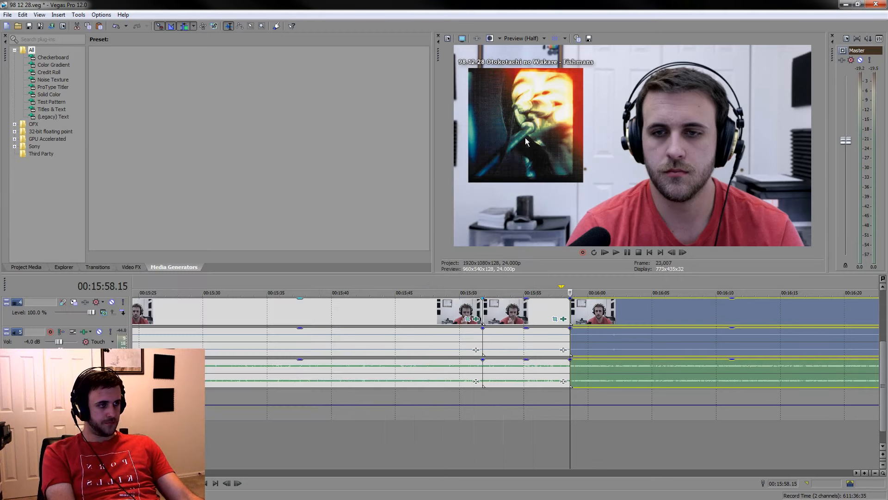
left_click(400, 320)
key("Delete")
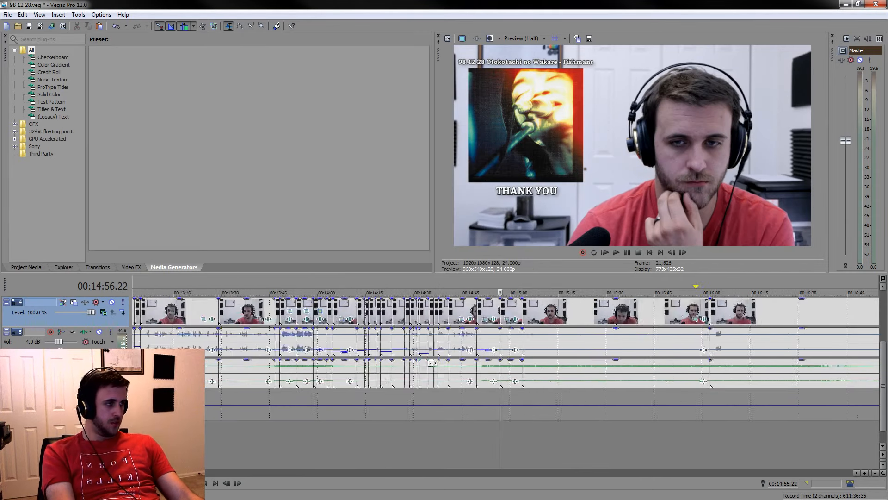
left_click_drag(535, 332, 534, 353)
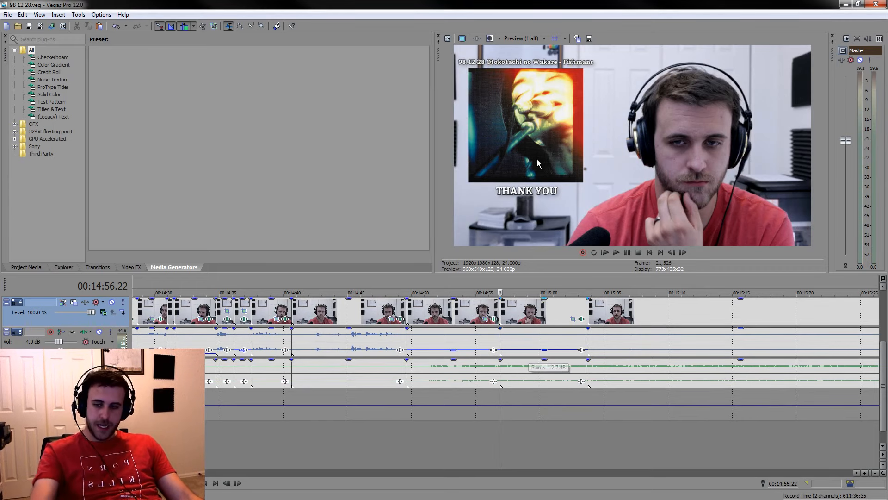
scroll(585, 416, "down", 5)
scroll(569, 401, "down", 10)
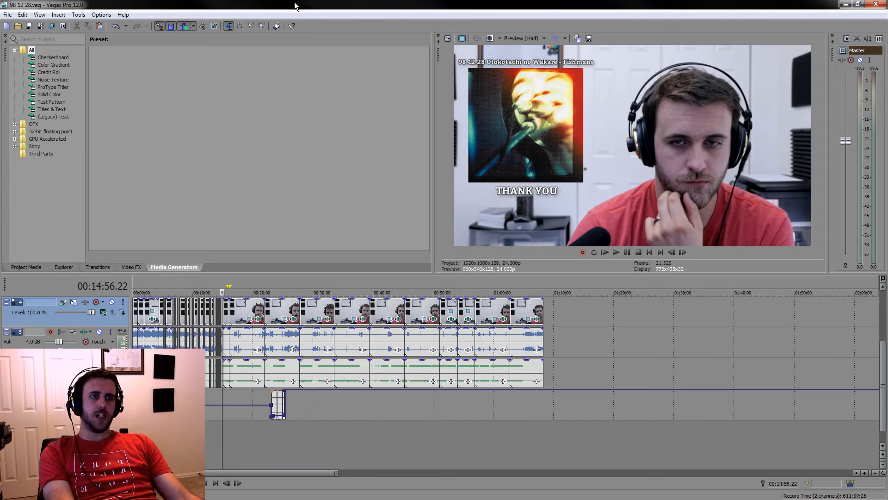
scroll(494, 446, "up", 6)
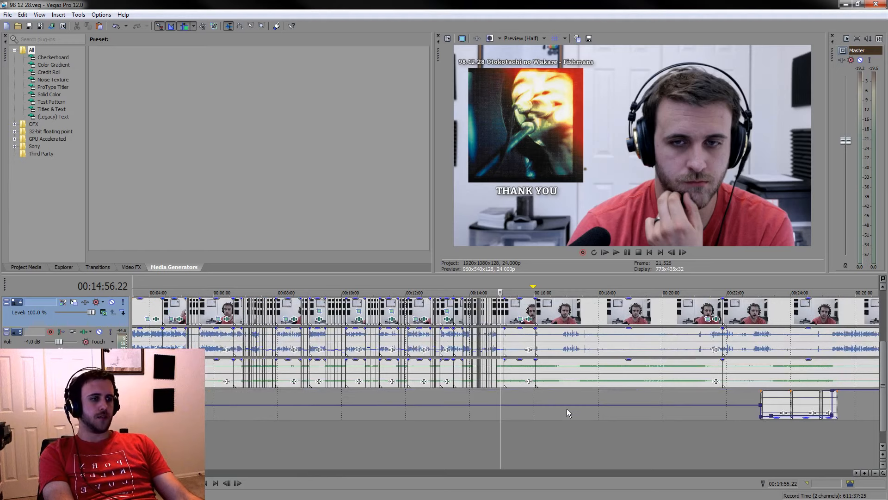
Sample the listening stretch up to 00:15:41.09 and split the video and audio events at about 00:15:40
scroll(549, 364, "up", 5)
left_click(575, 432)
scroll(548, 432, "up", 3)
key("space")
scroll(485, 426, "down", 2)
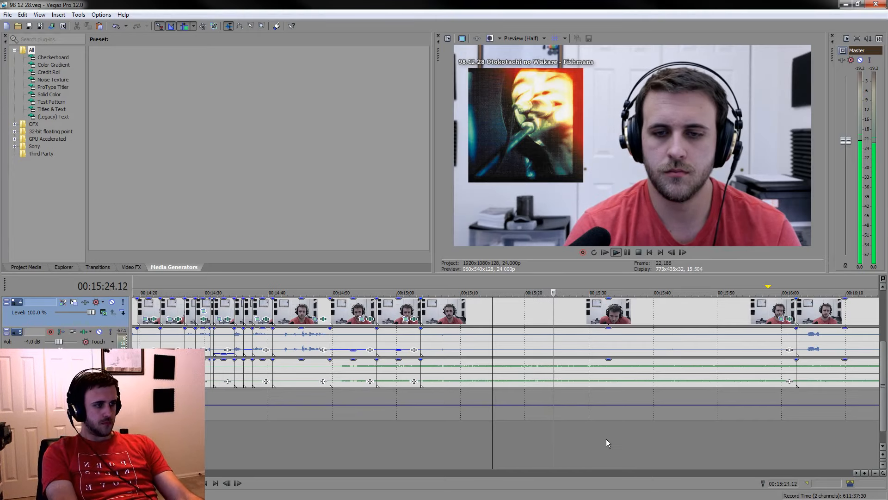
left_click(584, 436)
left_click(624, 442)
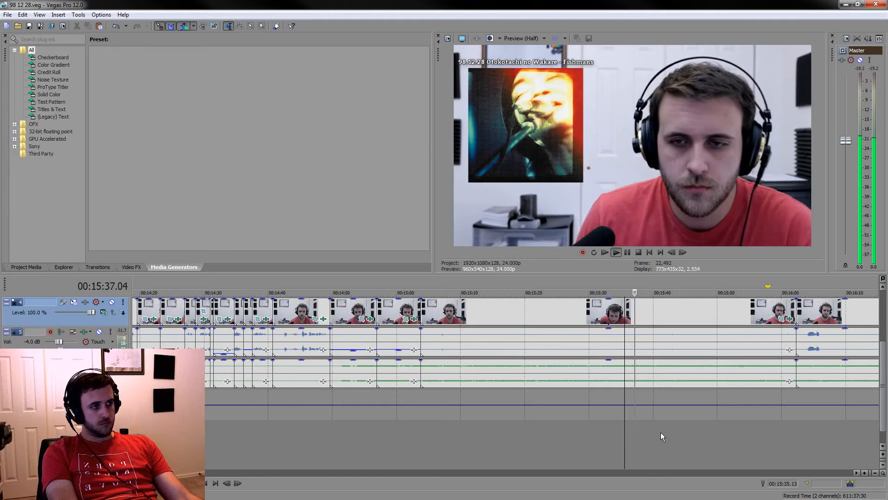
left_click(661, 432)
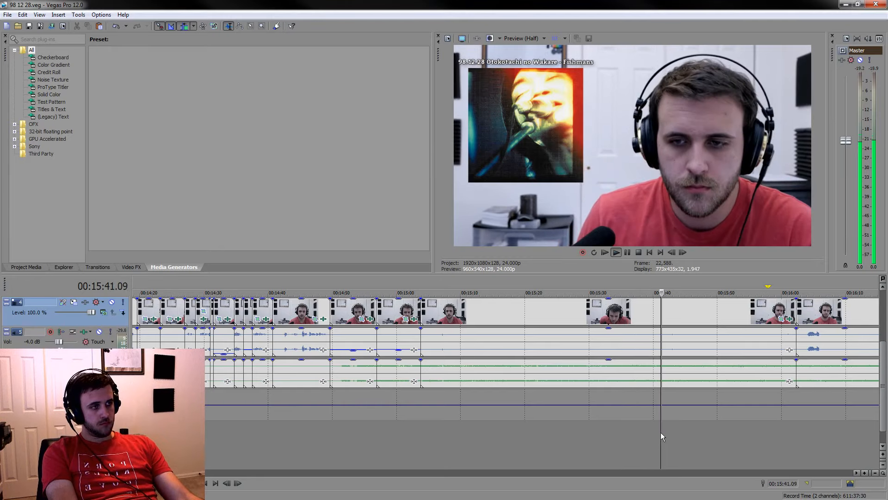
scroll(632, 429, "up", 3)
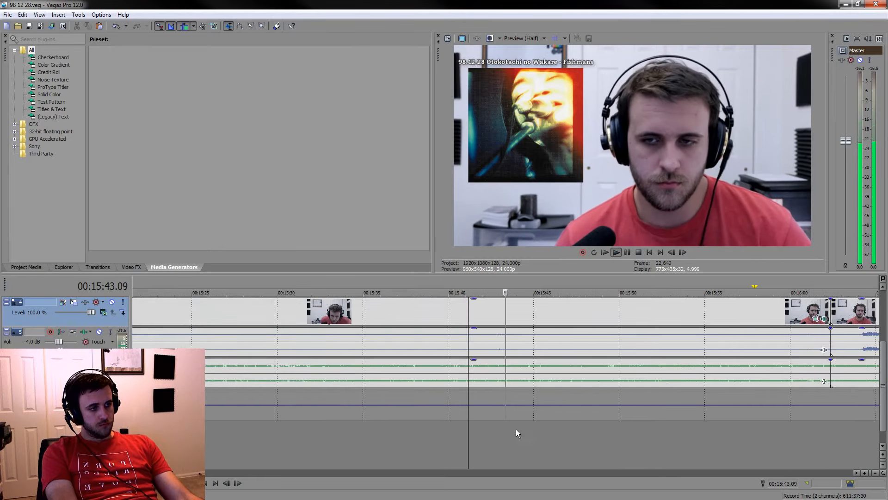
left_click(457, 432)
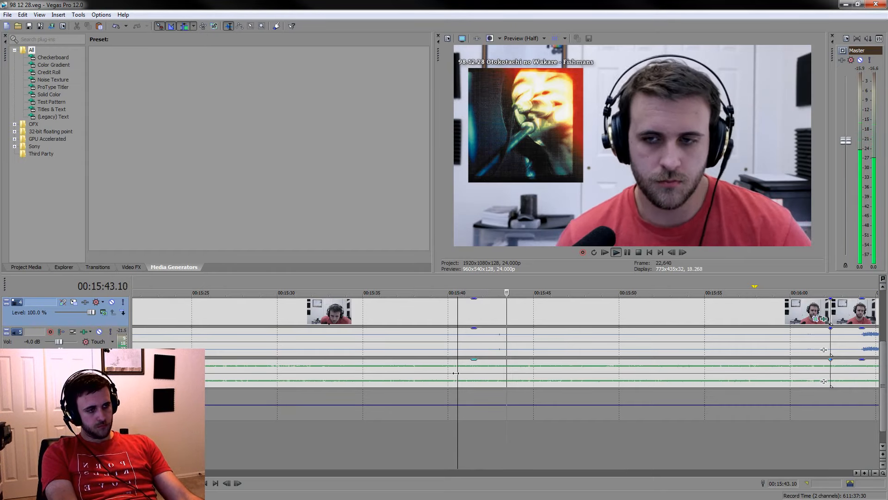
key("s")
Split the events at 00:15:45.01 and about 00:15:46, and delete the listening section that ends at about 00:15:40
left_click(626, 252)
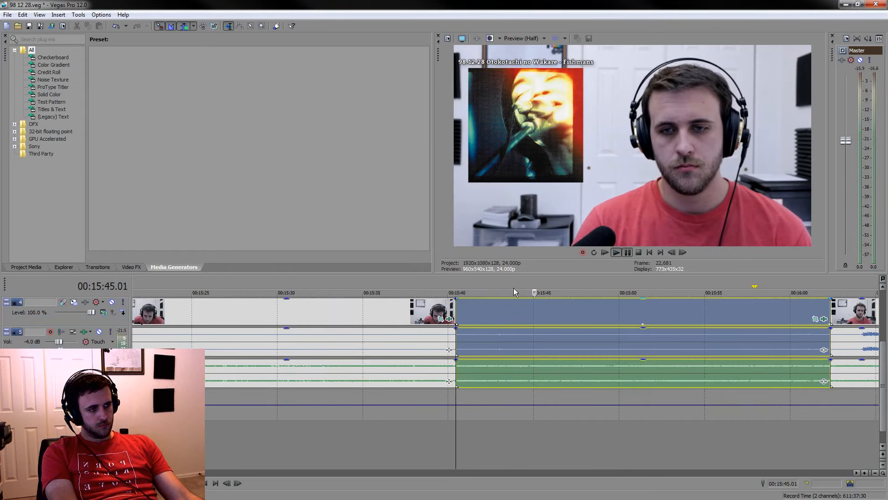
key("s")
mouse_move(534, 289)
left_mouse_down()
mouse_move(457, 288)
mouse_move(511, 287)
mouse_move(532, 277)
left_mouse_up()
key("space")
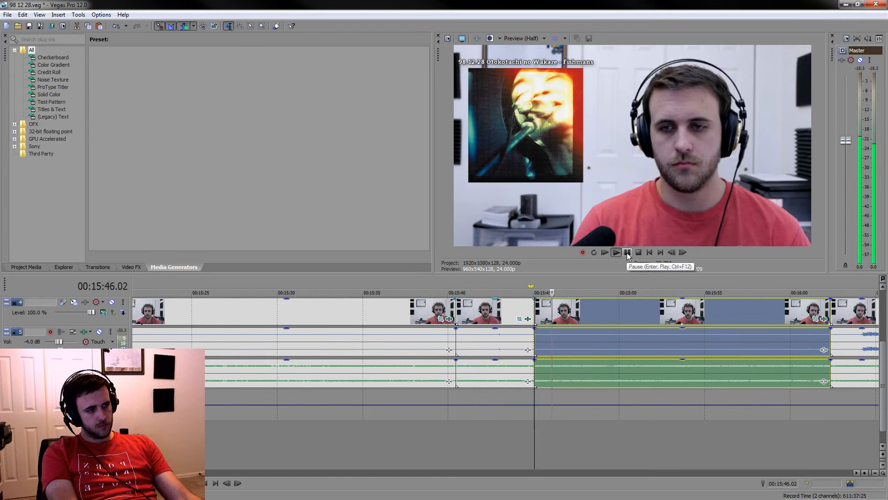
left_click(628, 252)
key("s")
left_click(417, 308)
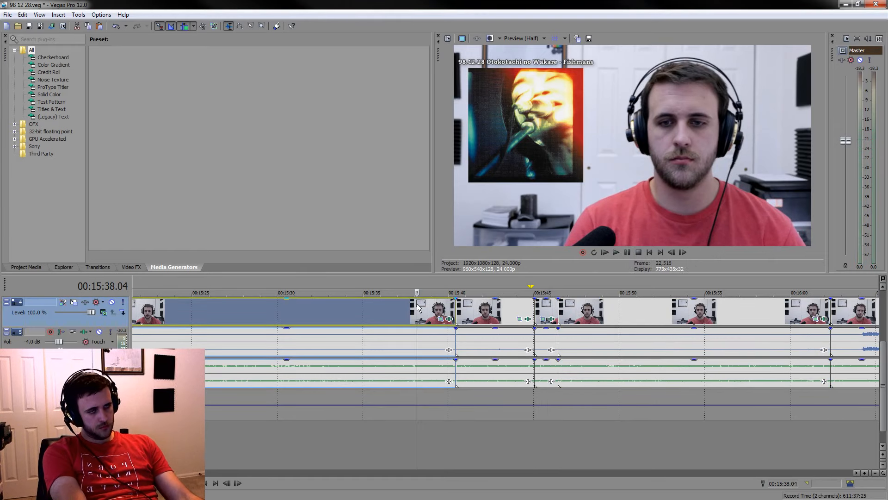
key("Delete")
Lower the voice audio gain of the two short kept sections following the cut and save the project
left_click(558, 341)
left_click(585, 340, "ctrl")
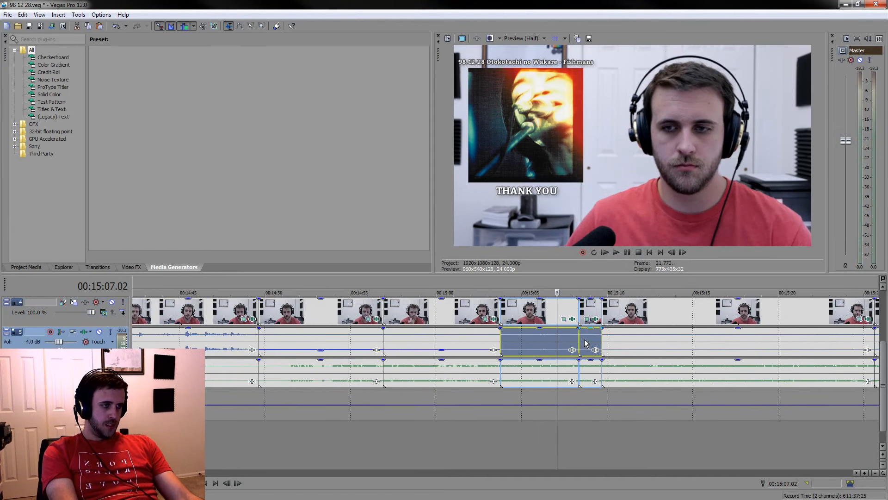
left_click_drag(545, 329, 544, 352)
key("ctrl+s")
Sample the playback from about 00:15:14 and split the events at 00:15:25.22, shortly before the spoken remark
scroll(550, 407, "down", 3)
left_click(552, 418)
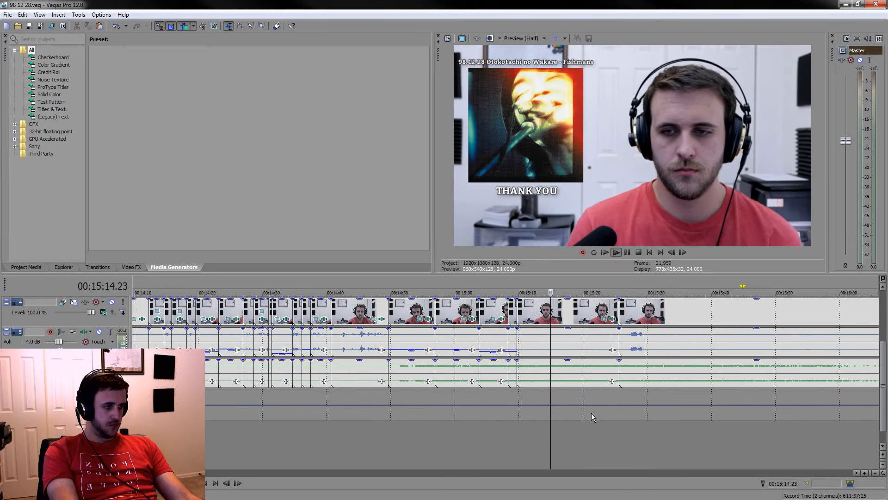
key("space")
left_click(629, 438)
scroll(478, 416, "up", 4)
left_click(474, 428)
scroll(475, 426, "up", 2)
left_click(476, 374)
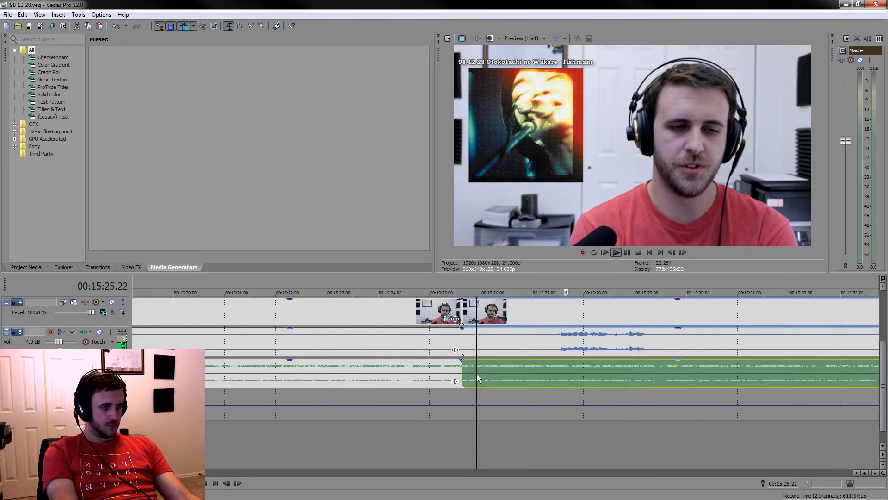
key("s")
Split the events at 00:15:26.08 before the remark and at 00:15:30.17 after it
key("space")
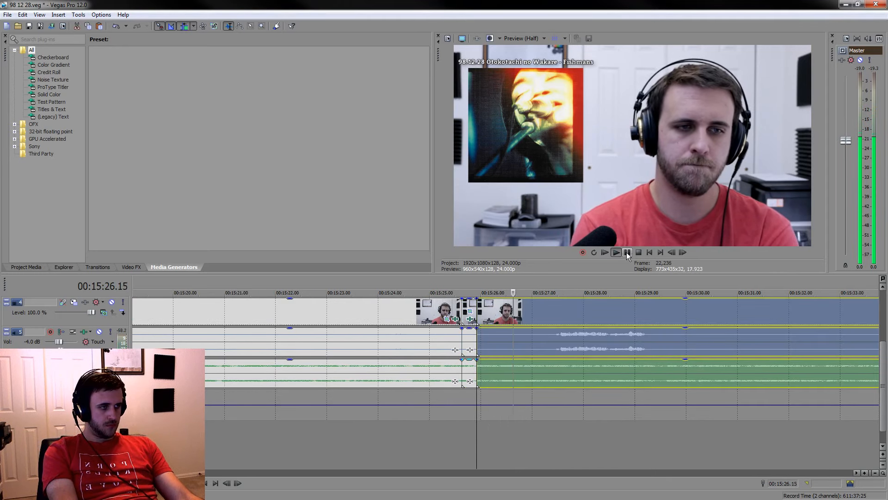
key("space")
left_click(498, 369)
key("s")
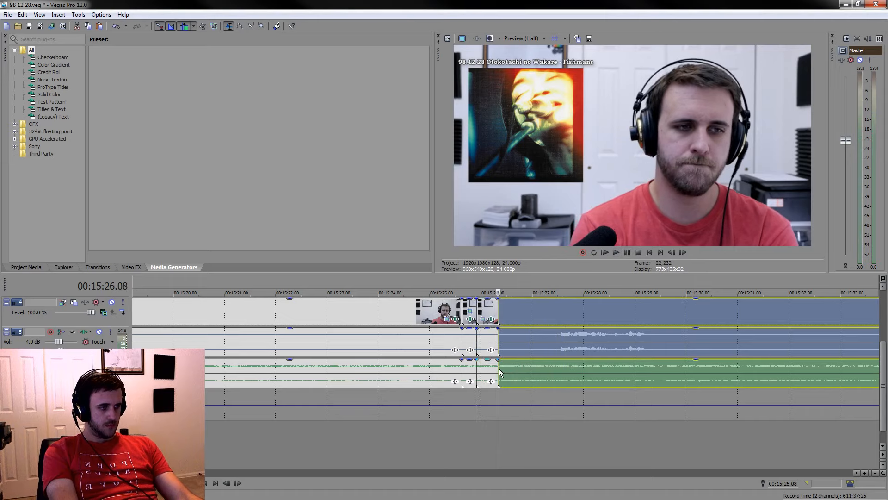
left_click(627, 252)
key("s")
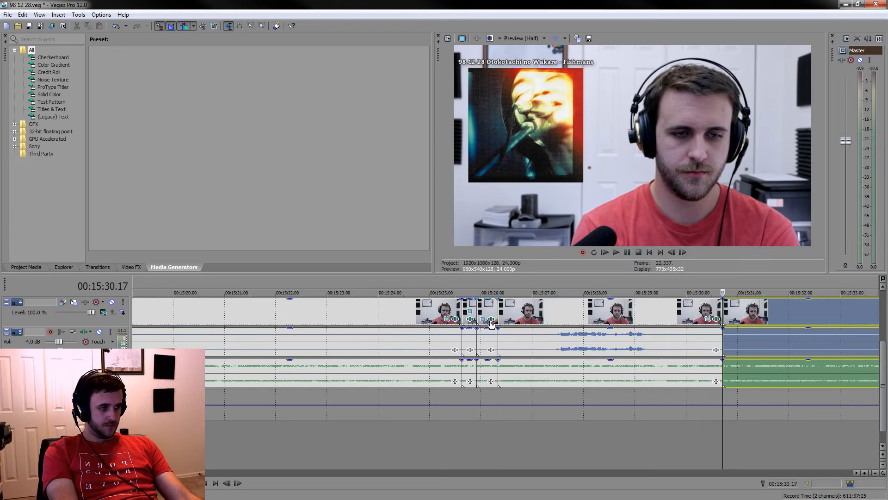
Delete the listening sections between 00:15:09.17 and the start of the remark's section at 00:15:26.08
left_click(486, 314)
scroll(486, 313, "down", 3)
left_click(332, 310, "shift")
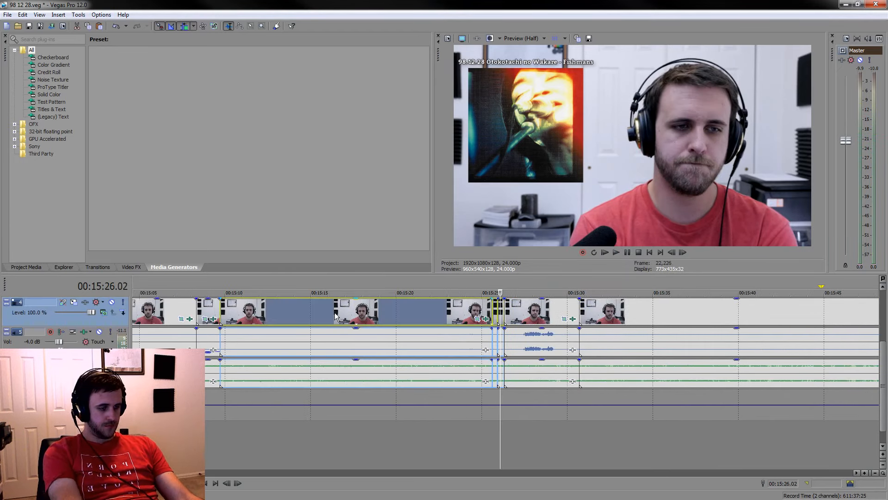
key("Delete")
Split the events just before the remark and at 00:15:12.16, and lower the voice gain of the silent sections on either side of it
scroll(347, 321, "up", 5)
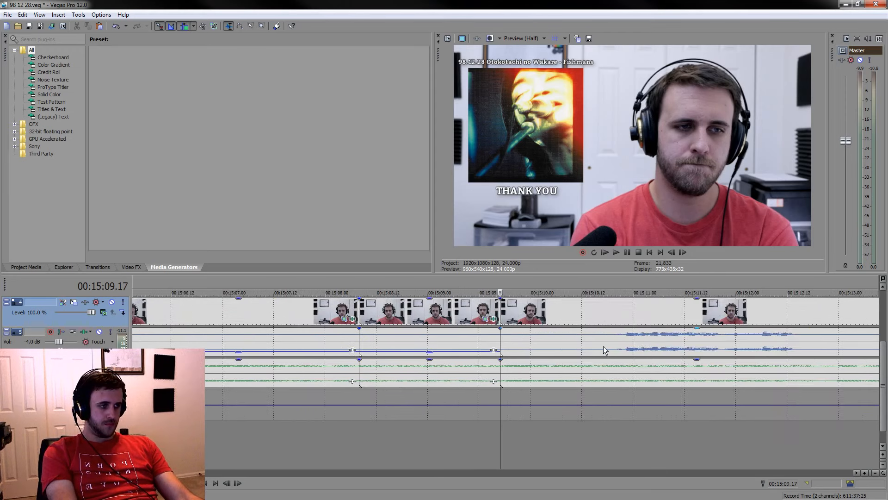
left_click(603, 346)
key("s")
left_click(556, 343)
left_click_drag(546, 329, 544, 351)
scroll(544, 351, "down", 3)
left_click(585, 346)
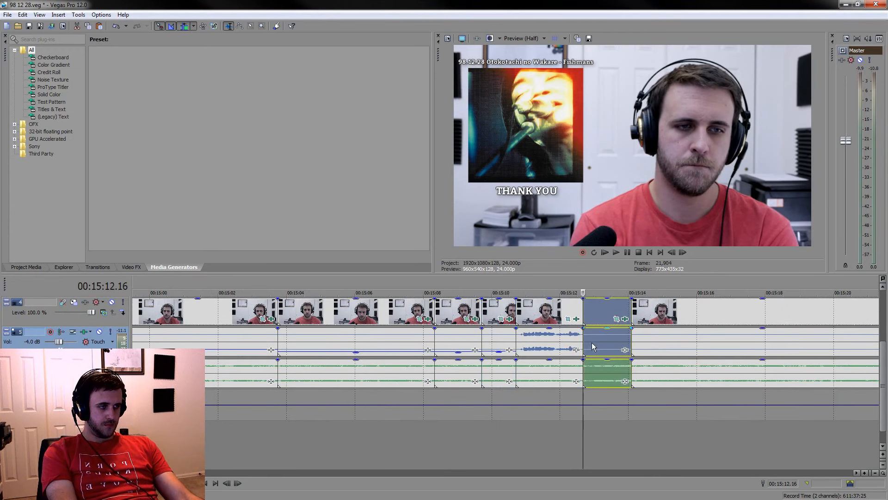
left_click(597, 344)
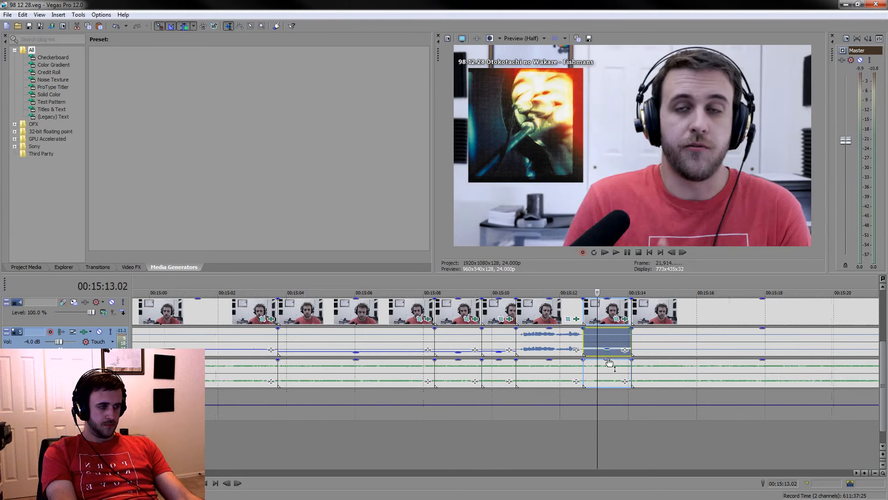
Sample the following listening stretch to about 00:15:49 and split the video and audio events at 00:15:41.03
scroll(609, 362, "down", 5)
left_click(620, 437)
key("space")
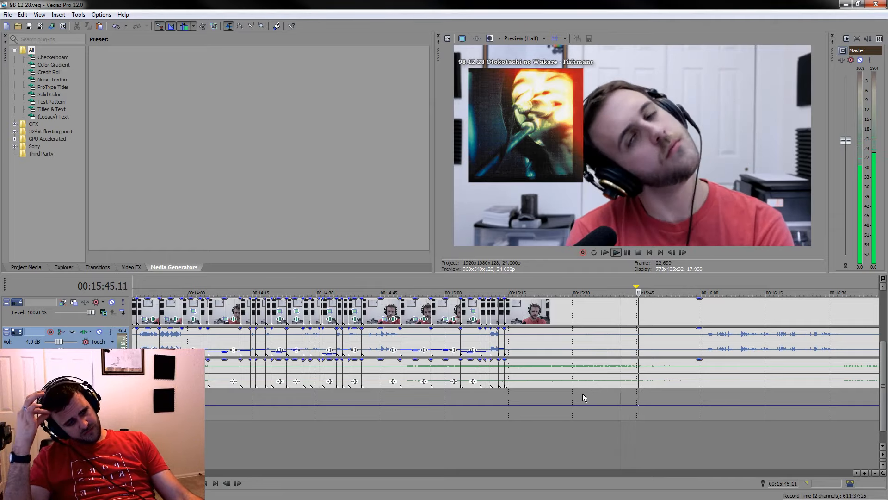
scroll(644, 382, "down", 3)
scroll(632, 381, "up", 6)
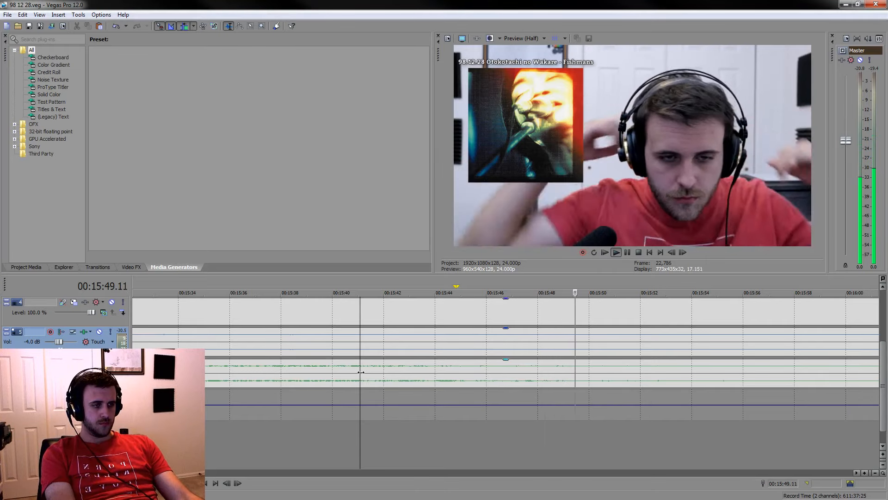
key("s")
Review the playback after the new cut and split the events at about 00:15:46 and at 00:15:48.09
key("space")
left_click(625, 252)
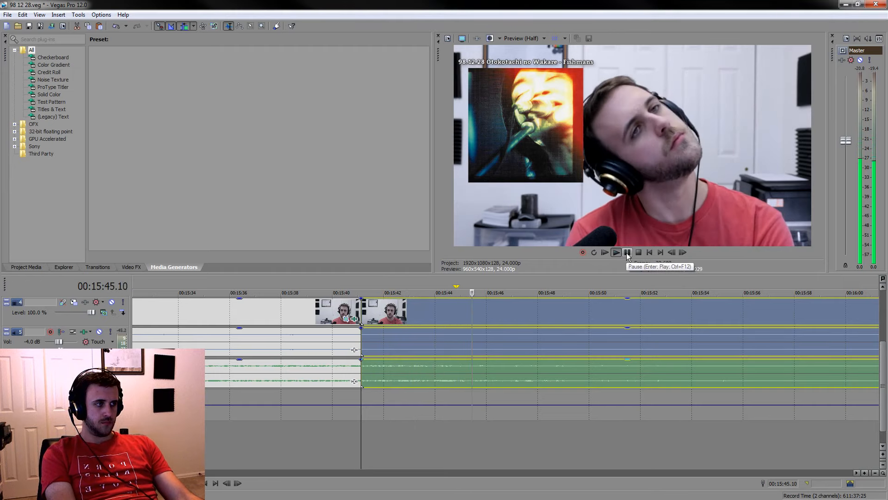
left_click(627, 252)
mouse_move(496, 289)
left_mouse_down()
mouse_move(362, 284)
mouse_move(511, 289)
left_mouse_up()
key("space")
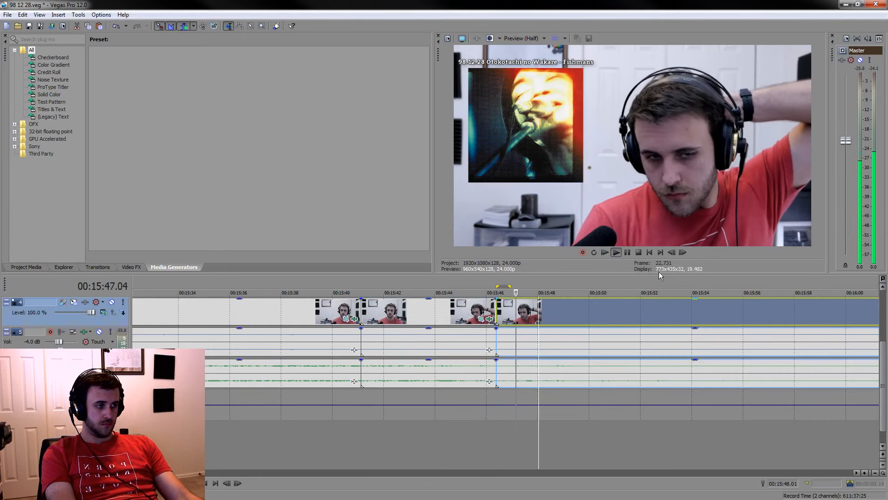
left_click(626, 253)
left_click_drag(551, 288, 364, 272)
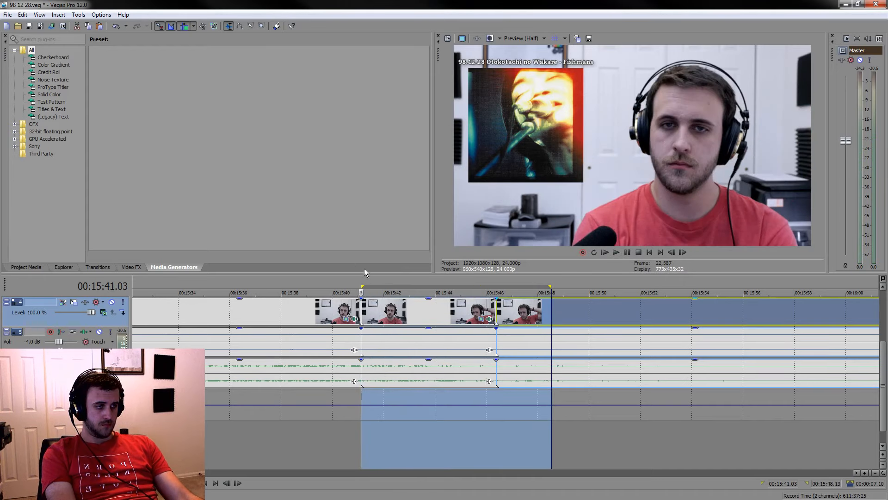
left_click(548, 305)
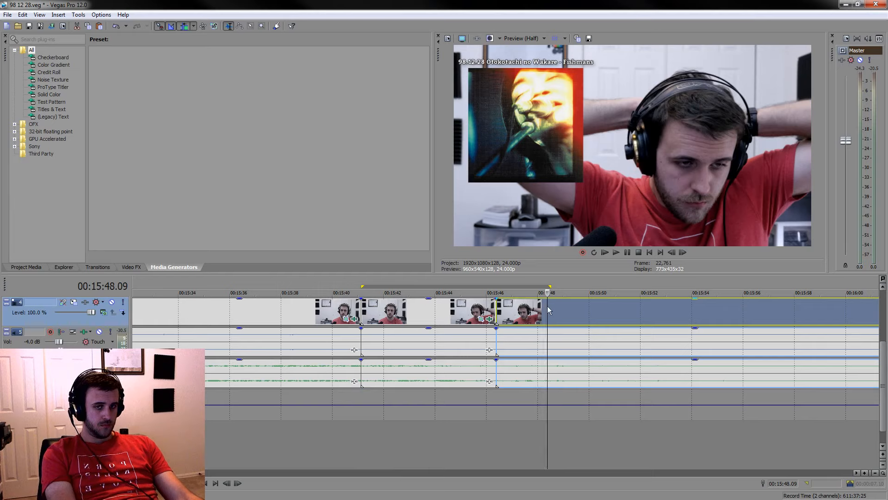
key("s")
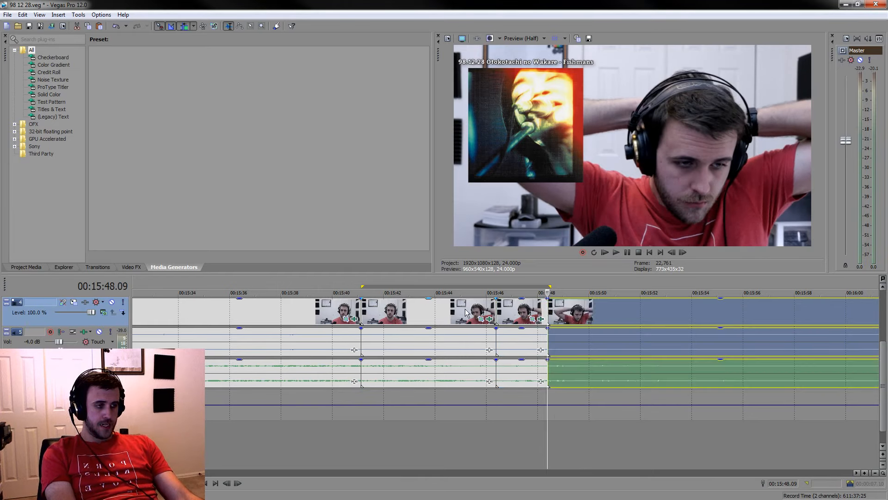
Delete the listening section before 00:15:41.03 and lower the voice gain of the two kept sections following it
left_click_drag(549, 286, 361, 286)
left_click(298, 303)
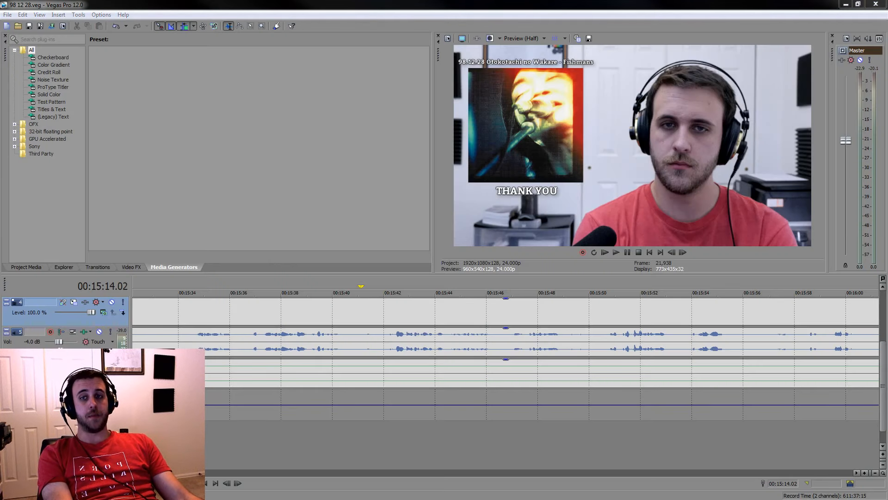
key("space")
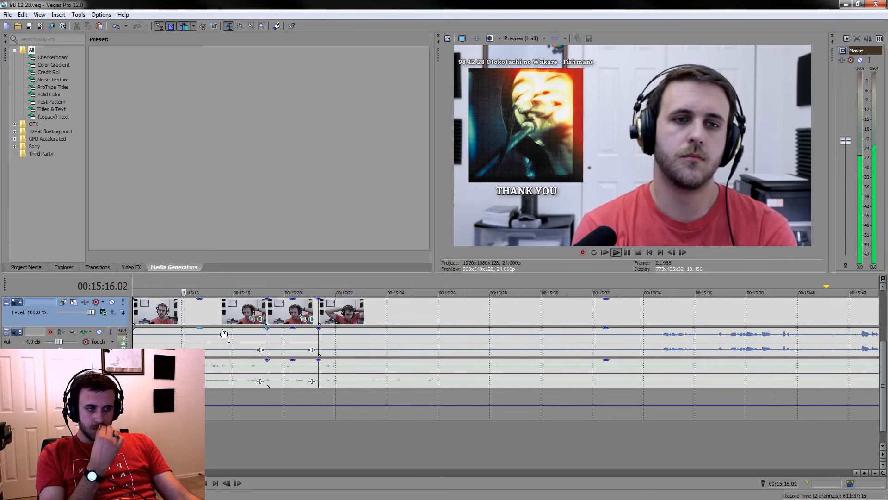
left_click(292, 342)
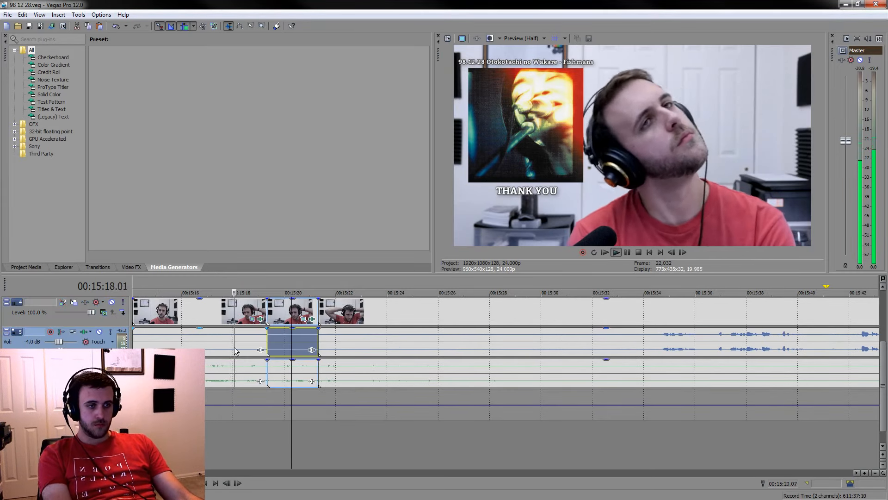
left_click(223, 339, "ctrl")
left_click_drag(214, 329, 220, 351)
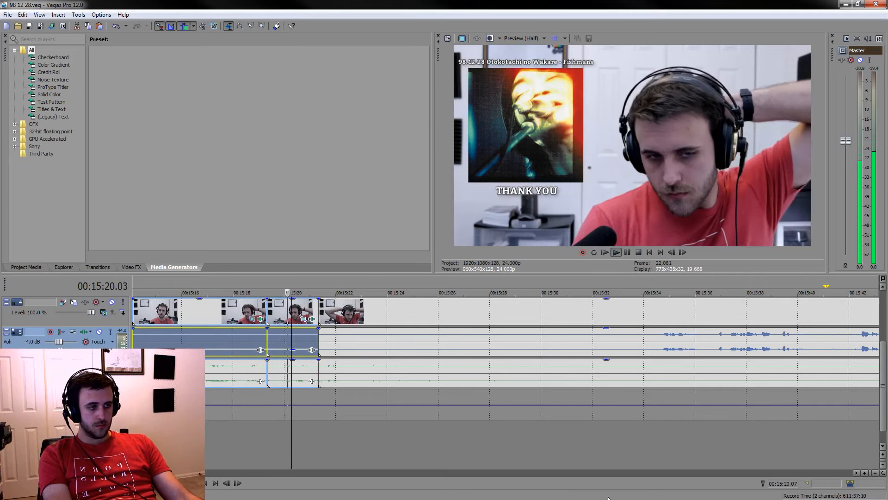
Split the events at 00:15:29.14 and delete the silent section from 00:15:21.08 up to that cut
left_click(646, 461)
left_click(530, 461)
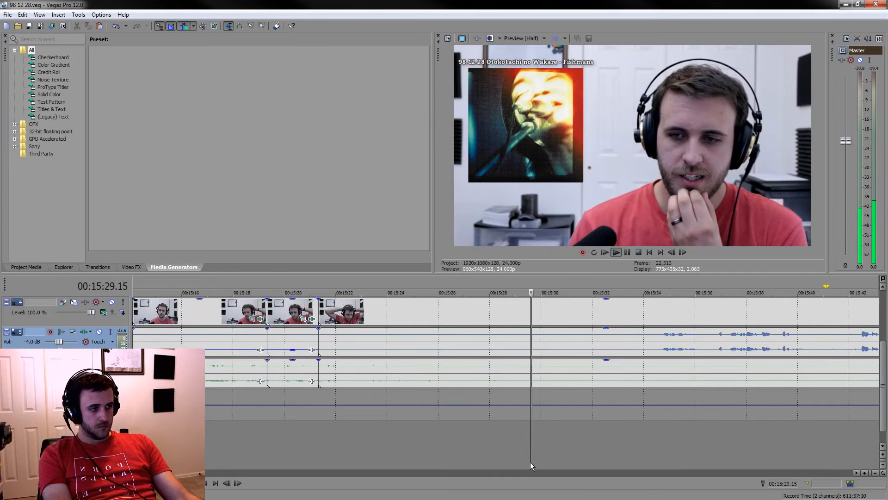
key("s")
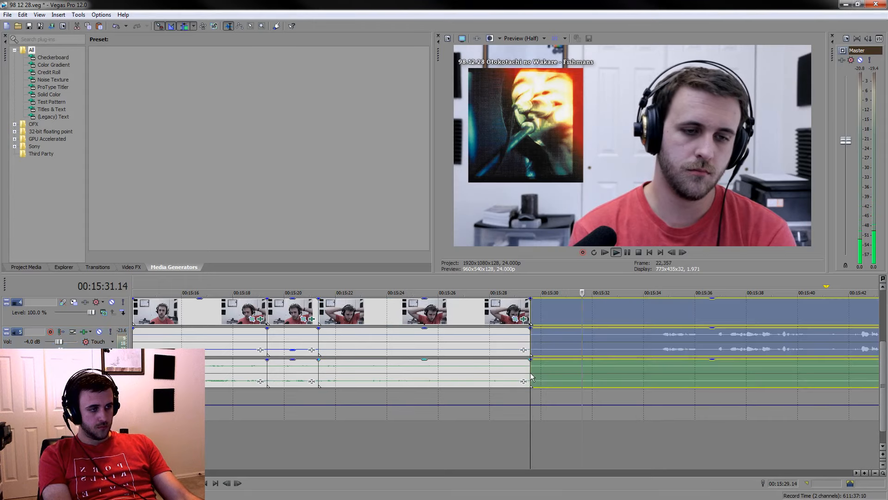
left_click(460, 315)
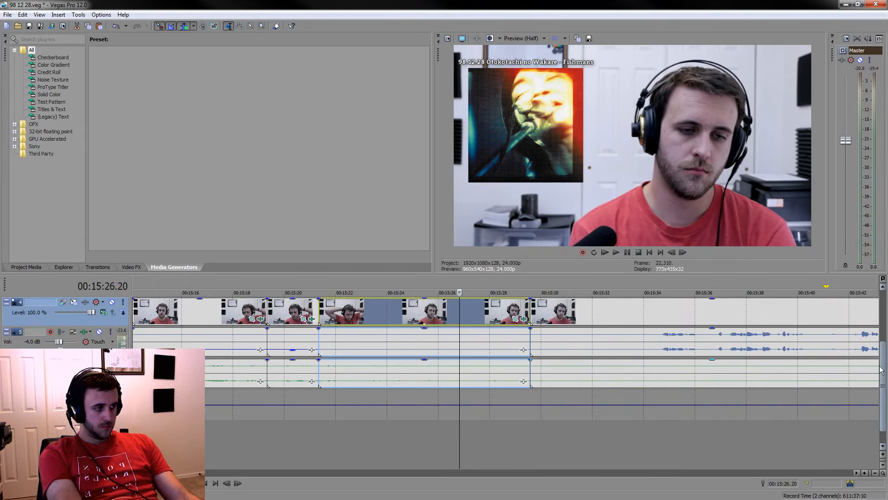
key("Delete")
Extend the end of the top track's event to about 00:15:25 and save the project
left_click_drag(880, 370, 886, 318)
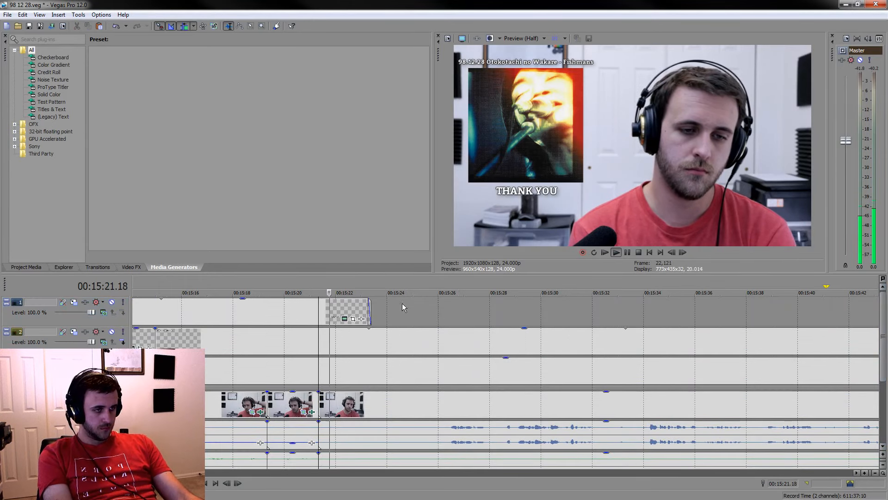
left_click_drag(369, 307, 414, 306)
key("ctrl+s")
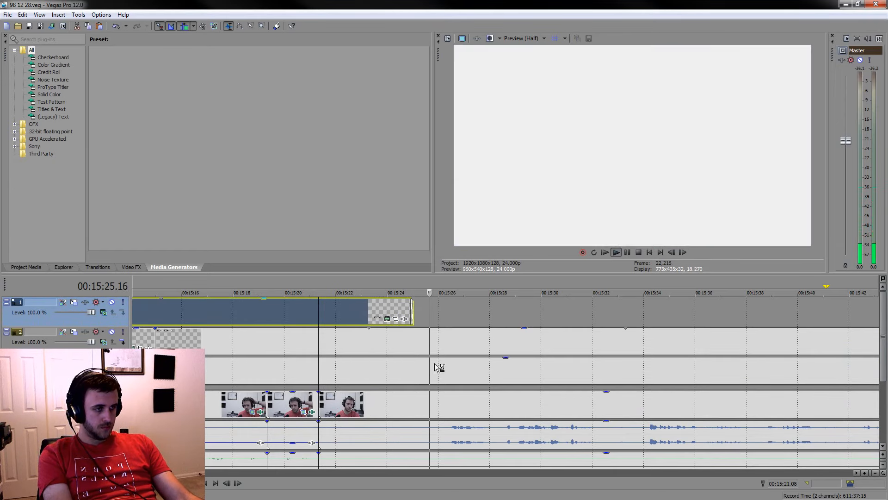
left_click(461, 408)
scroll(625, 399, "down", 1)
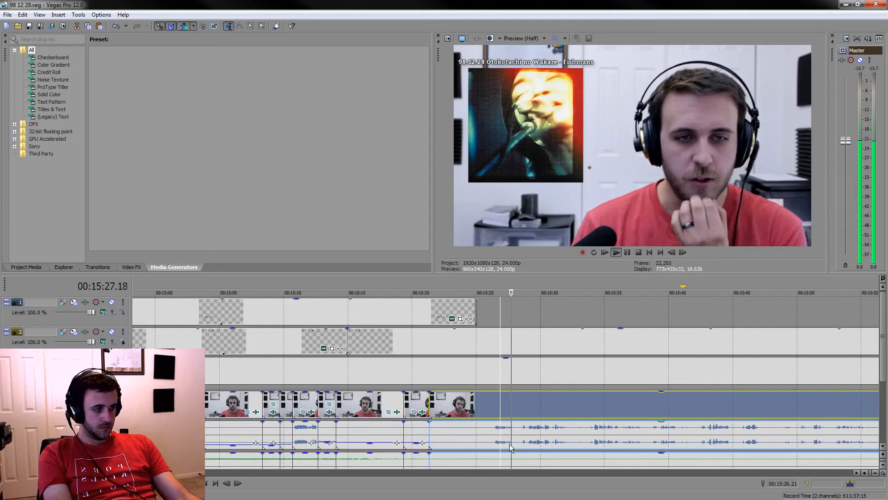
Split the events at 00:15:26.05 and play the footage after the cut
left_click(492, 436)
key("s")
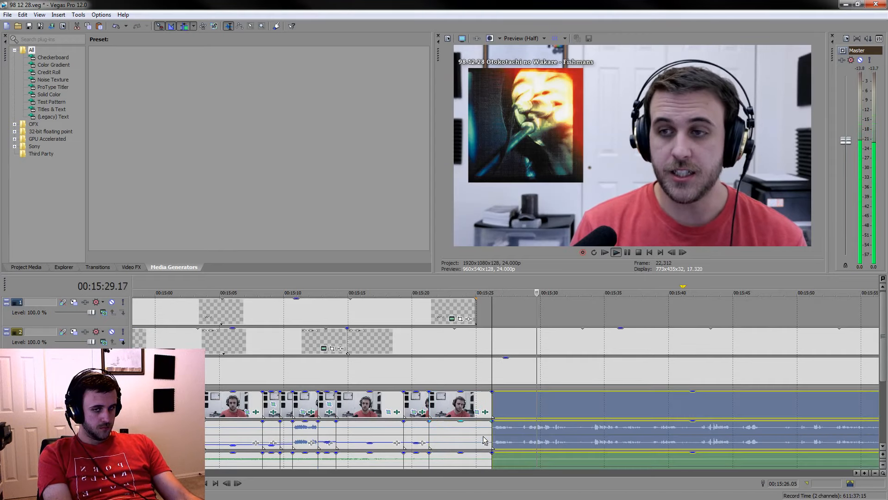
left_click(481, 438)
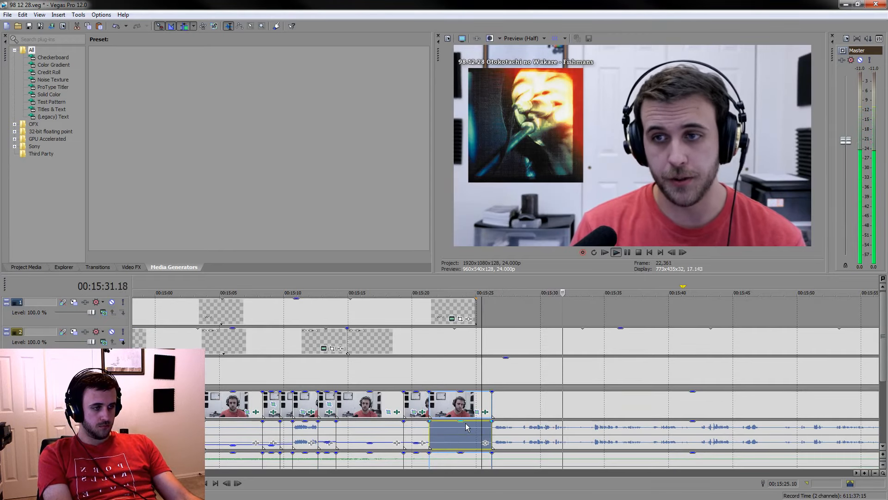
key("space")
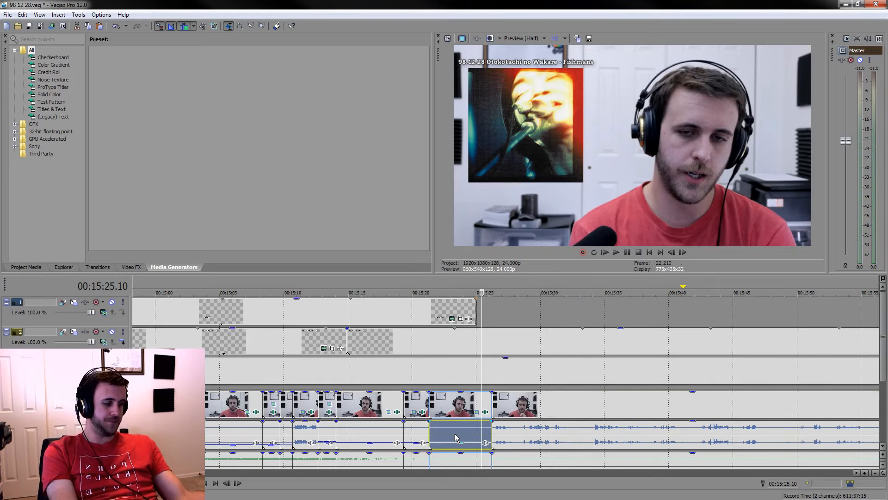
left_click(574, 406)
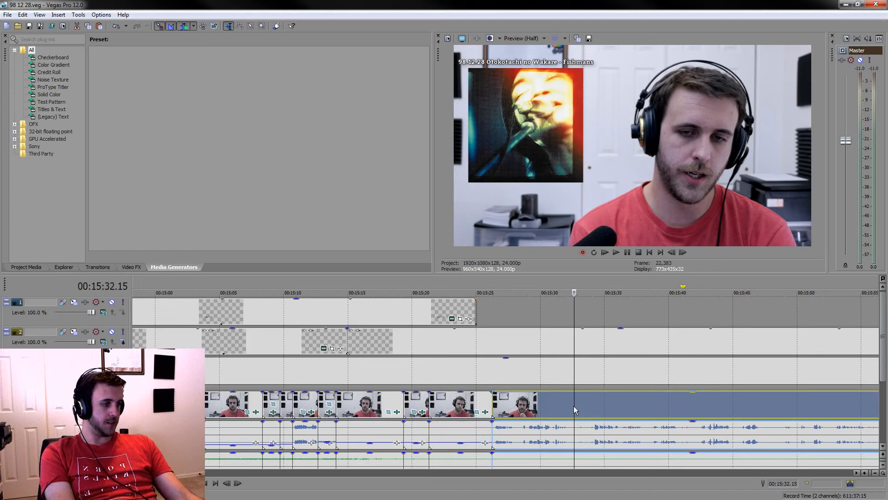
key("space")
left_click(525, 396)
key("space")
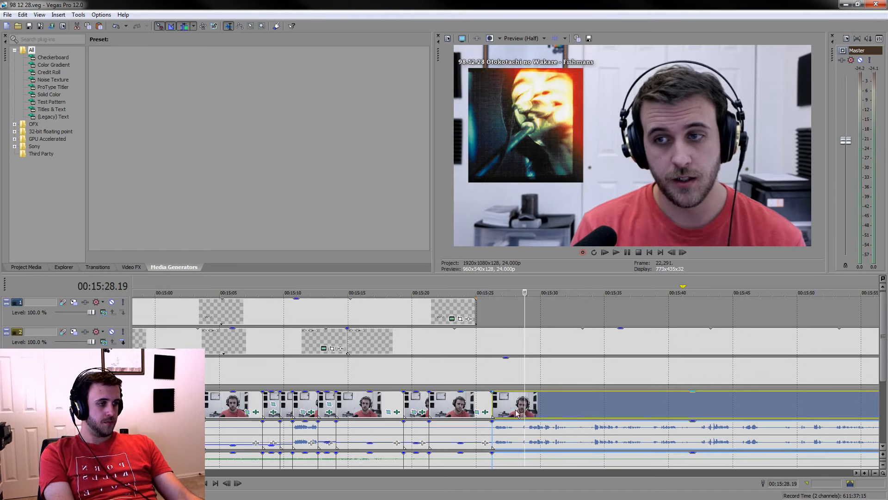
Move the top track's "A HAPPY PERSON" caption event to start at about 00:15:31
scroll(528, 397, "down", 6)
left_click(568, 319)
left_click_drag(568, 320, 530, 318)
scroll(493, 393, "up", 6)
left_click(435, 337)
key("space")
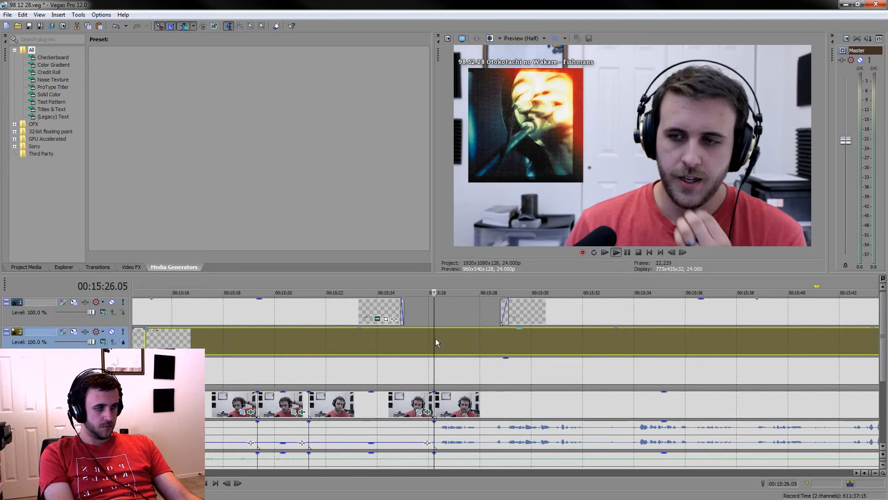
scroll(591, 353, "up", 3)
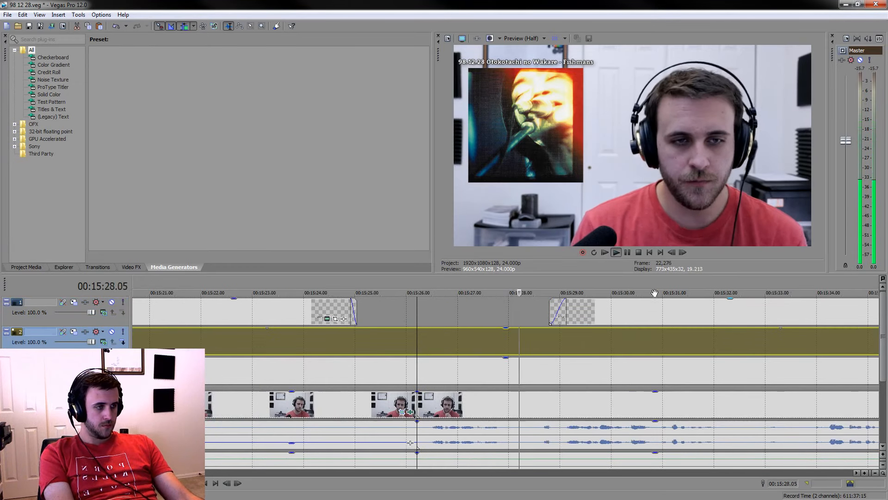
left_click_drag(626, 306, 736, 307)
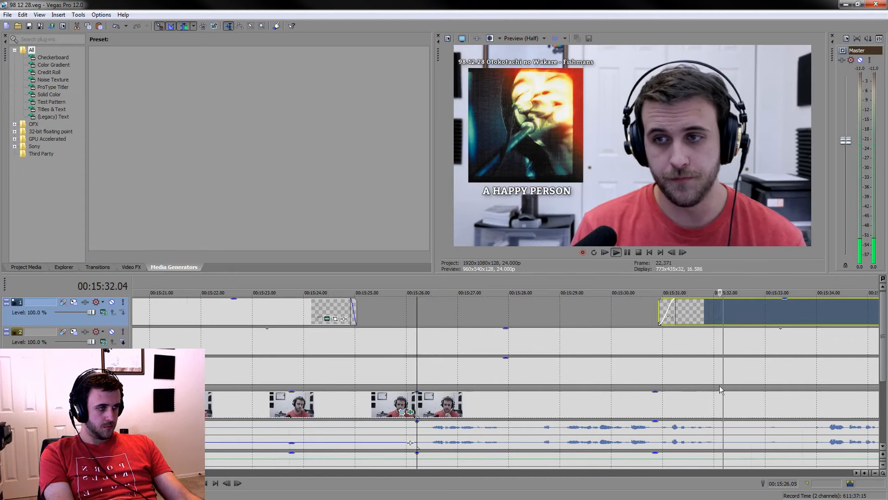
Extend the end of the "A HAPPY PERSON" caption event on the top track to about 00:19:18
scroll(720, 385, "down", 5)
left_click(674, 402)
scroll(673, 402, "up", 2)
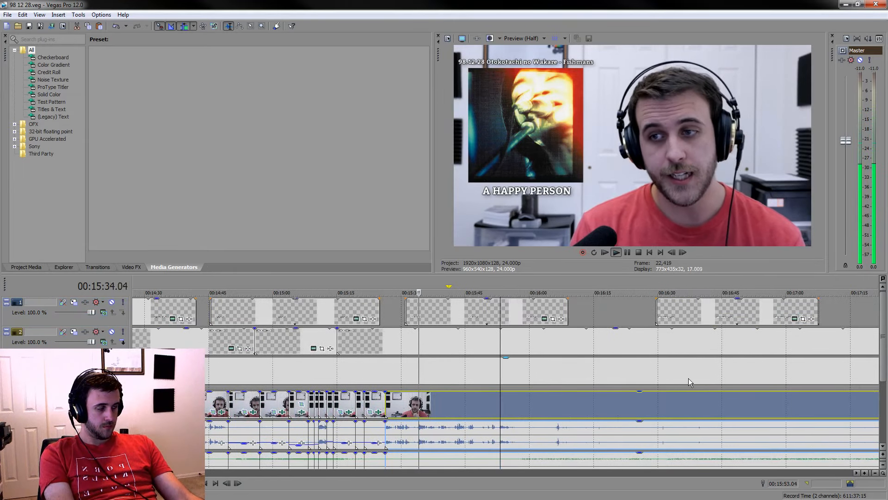
scroll(635, 311, "up", 3)
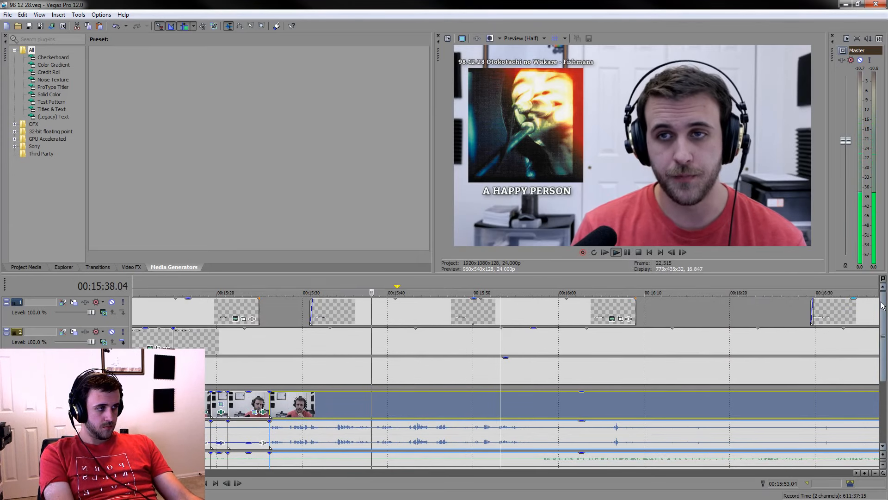
scroll(878, 303, "down", 1)
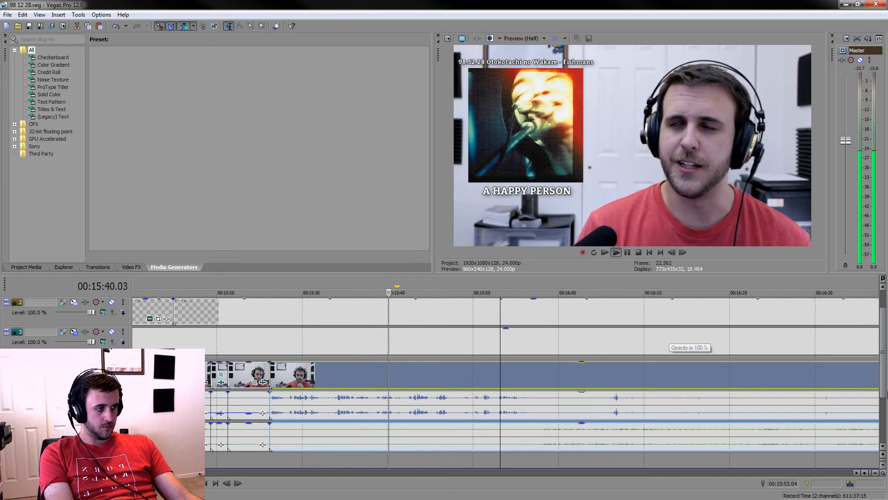
scroll(666, 324, "up", 1)
scroll(662, 319, "down", 4)
left_click_drag(570, 316, 704, 329)
left_click_drag(525, 311, 832, 318)
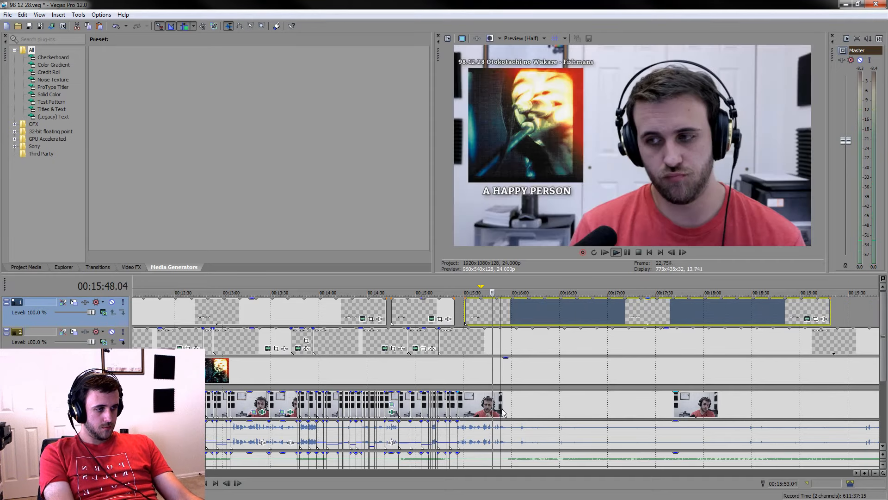
Play back the remarks from about 00:15:45 onward to examine where the talking gives way to silent listening
left_click(492, 407)
key("space")
scroll(491, 407, "up", 5)
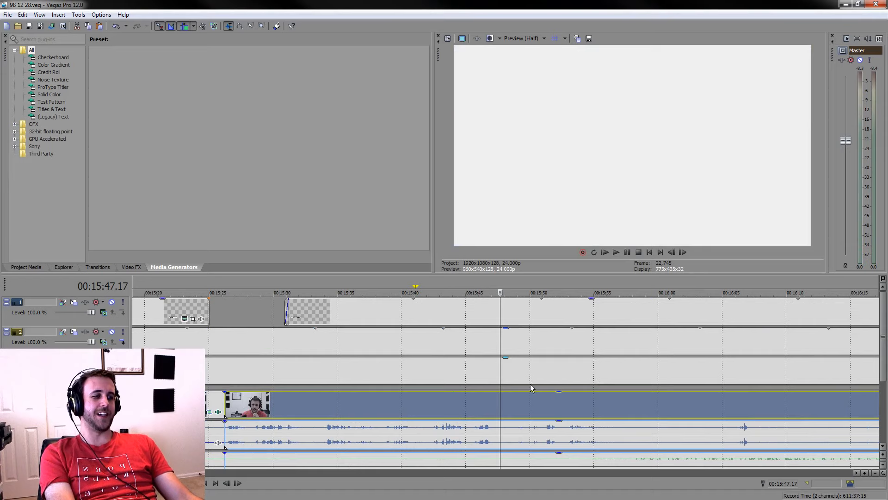
left_click(462, 397)
scroll(526, 437, "up", 2)
key("space")
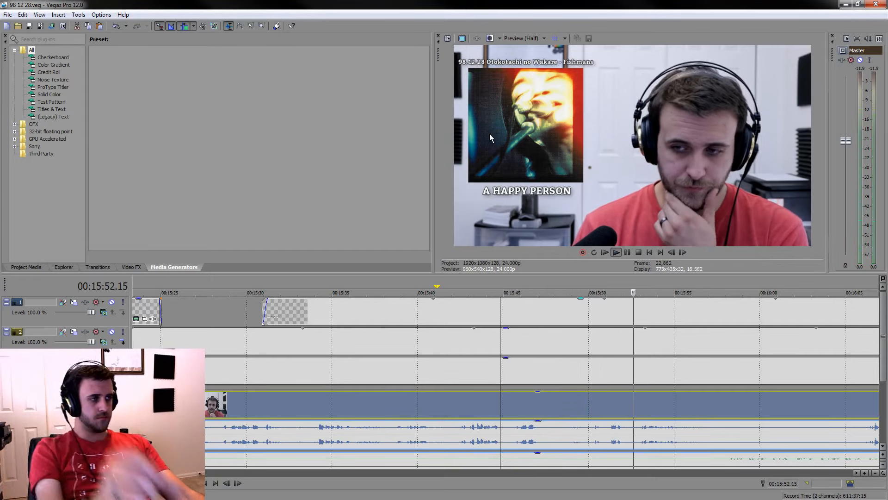
scroll(589, 347, "down", 5)
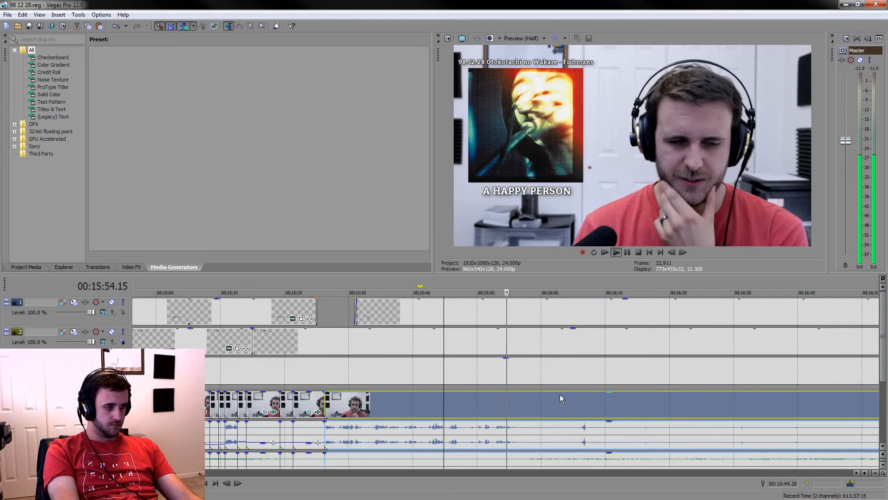
scroll(567, 395, "up", 2)
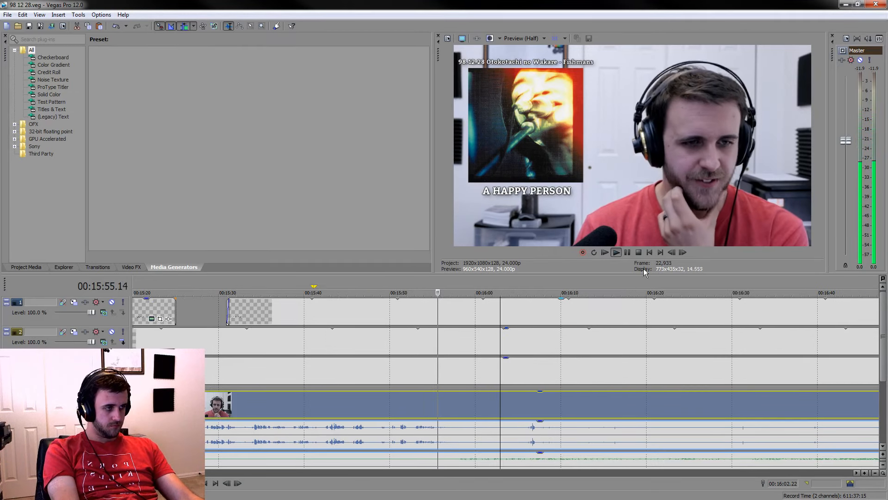
Split the events at 00:16:01.20 and continue playback past the cut
left_click(628, 252)
key("s")
left_click(573, 404)
key("space")
left_click_drag(884, 356, 885, 388)
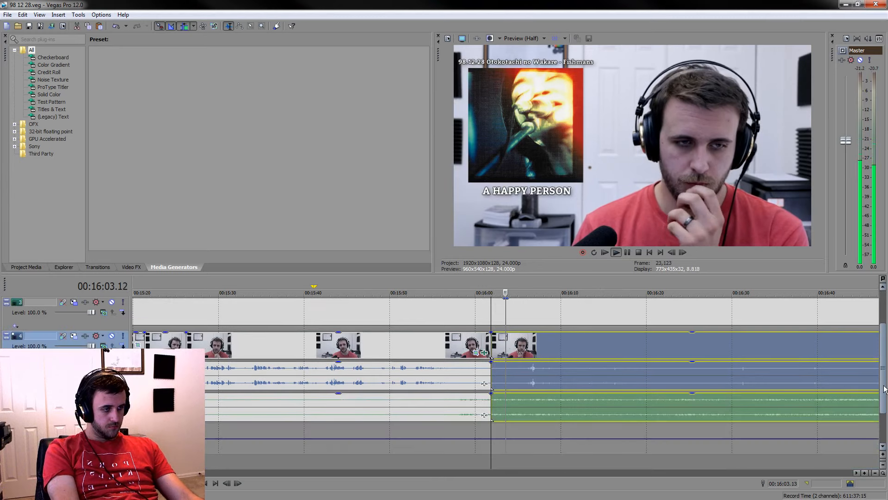
Split the events at 00:15:57.20 and lower the voice gain of the short section between there and 00:16:01.20
left_click(456, 382)
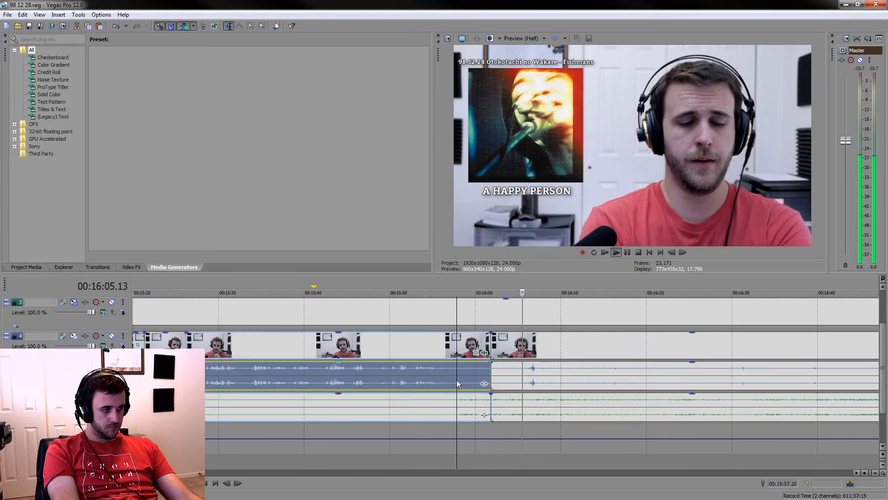
key("s")
left_click(463, 377)
left_click_drag(473, 363, 471, 384)
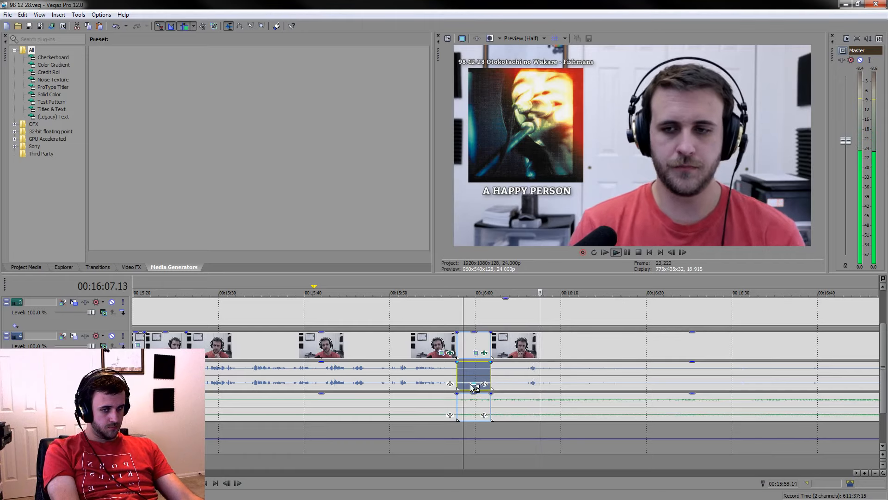
Play through the long listening section after 00:16:01.20 to examine which parts are worth keeping
left_click(595, 458)
scroll(640, 451, "down", 2)
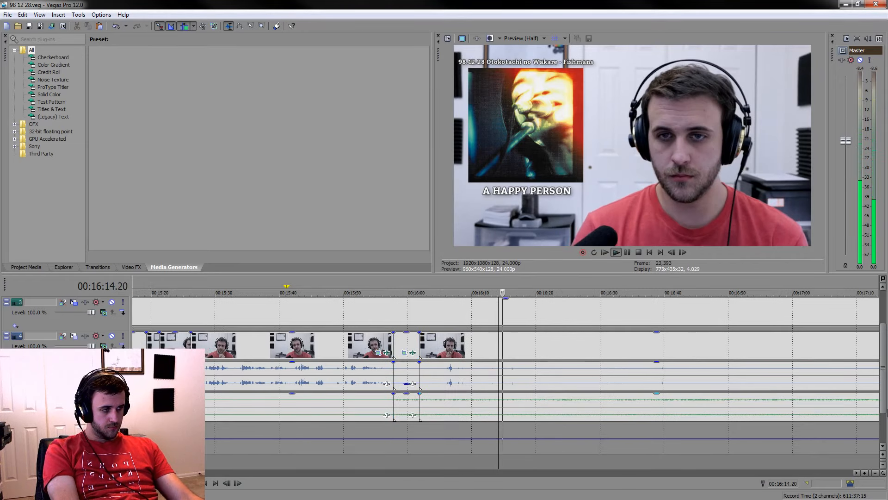
scroll(886, 410, "down", 1)
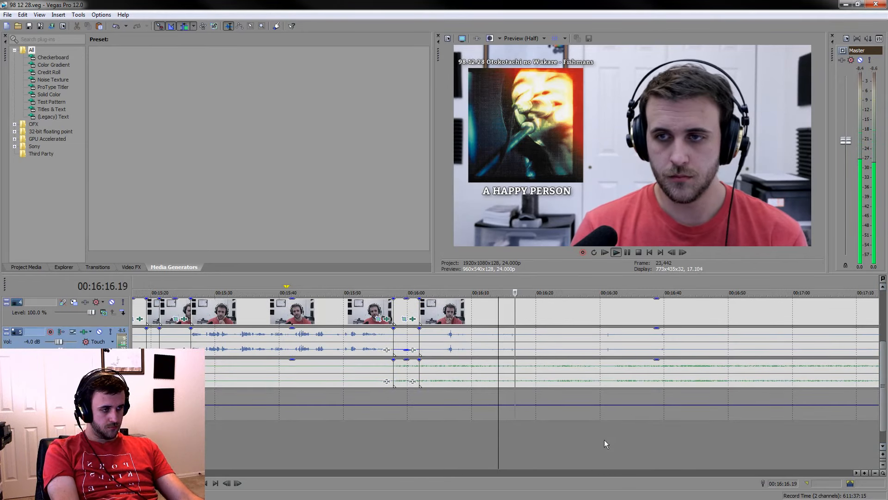
left_click(553, 374)
scroll(554, 372, "up", 1)
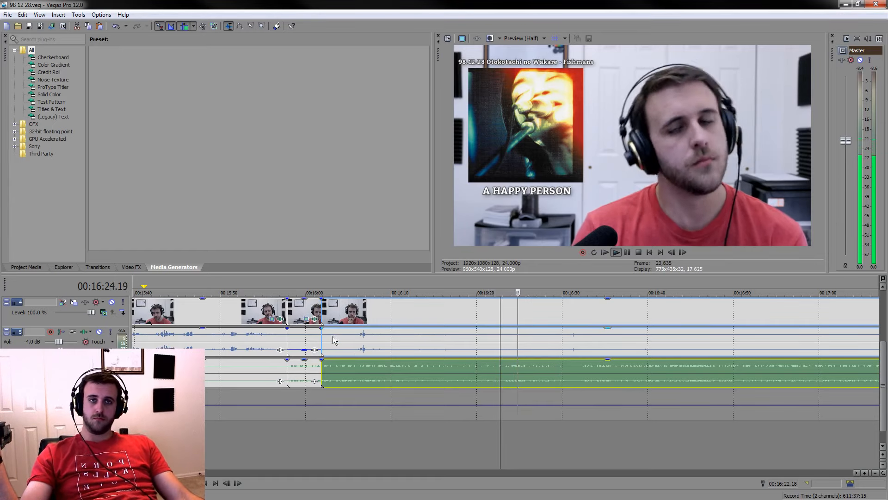
scroll(317, 414, "down", 5)
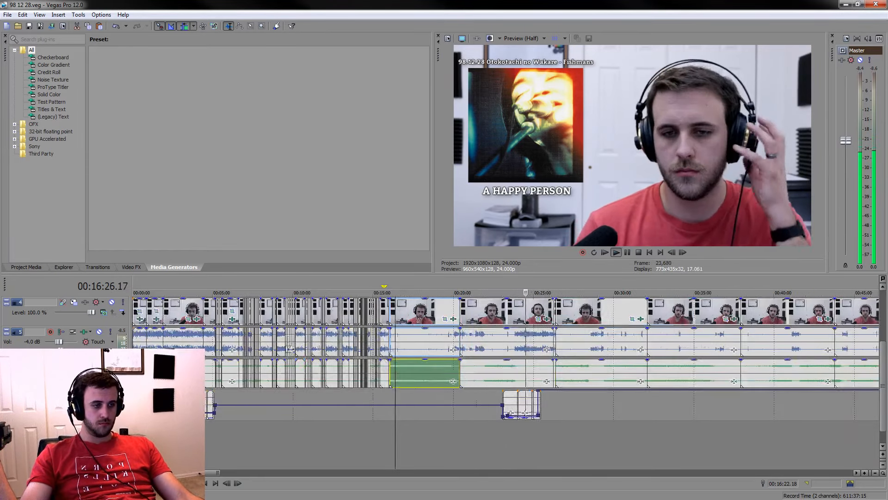
scroll(298, 341, "down", 2)
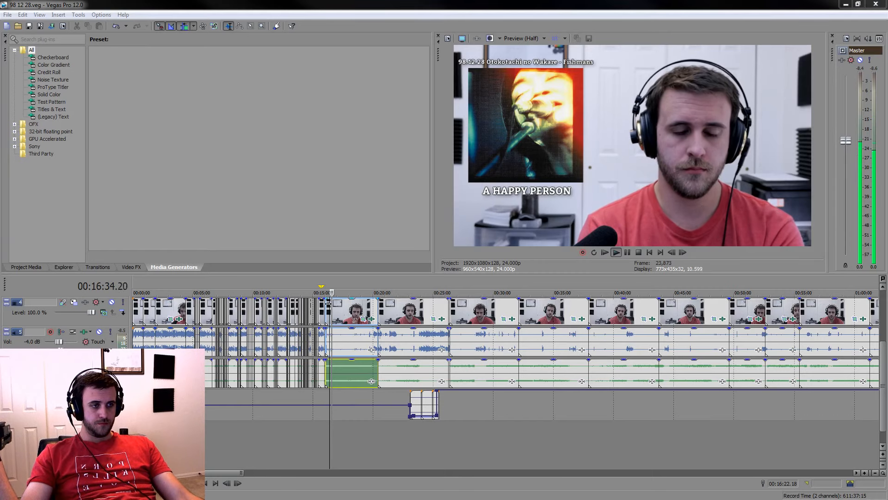
left_click(340, 307)
scroll(534, 432, "up", 5)
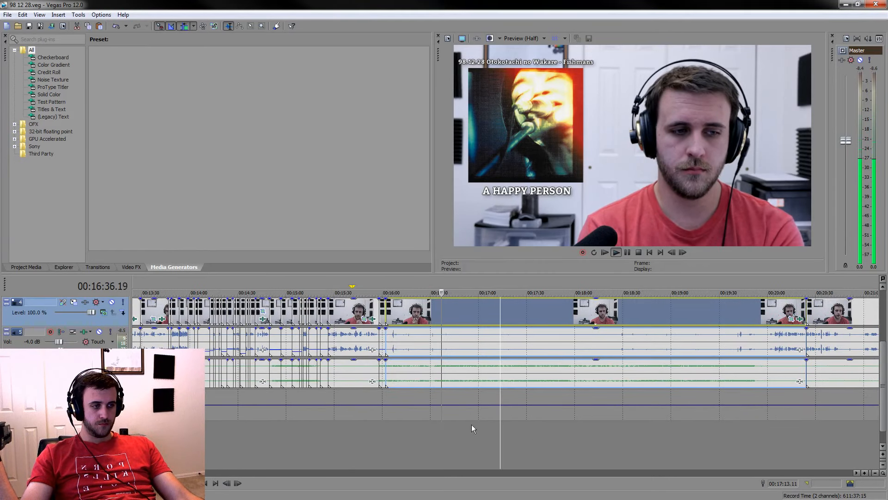
Split the events at 00:16:31.22 and at 00:16:38.00
scroll(437, 424, "up", 6)
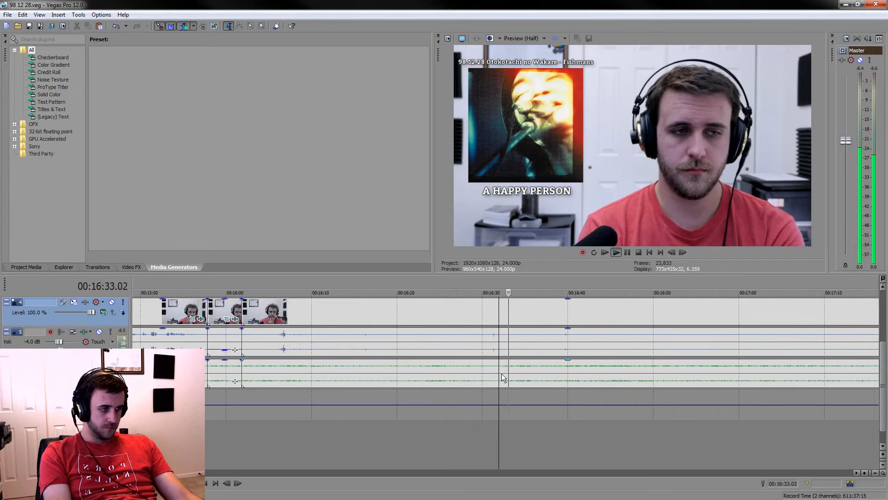
key("s")
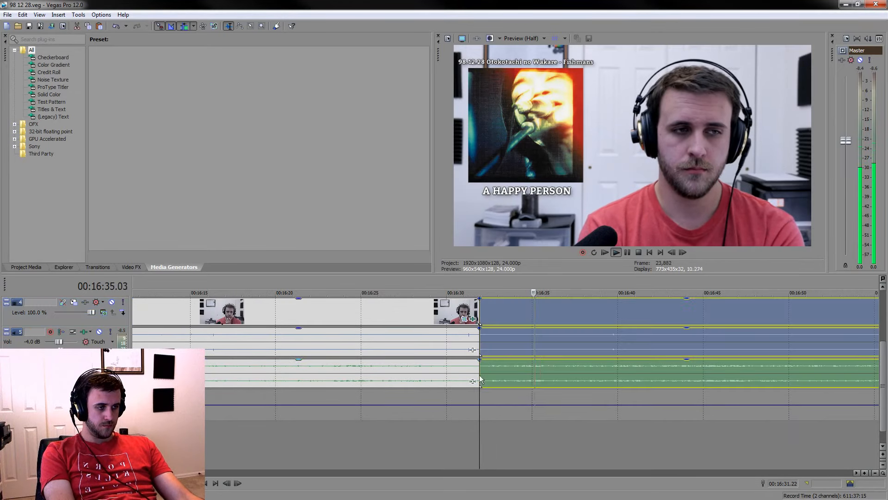
left_click(628, 251)
key("s")
left_click_drag(586, 285, 515, 287)
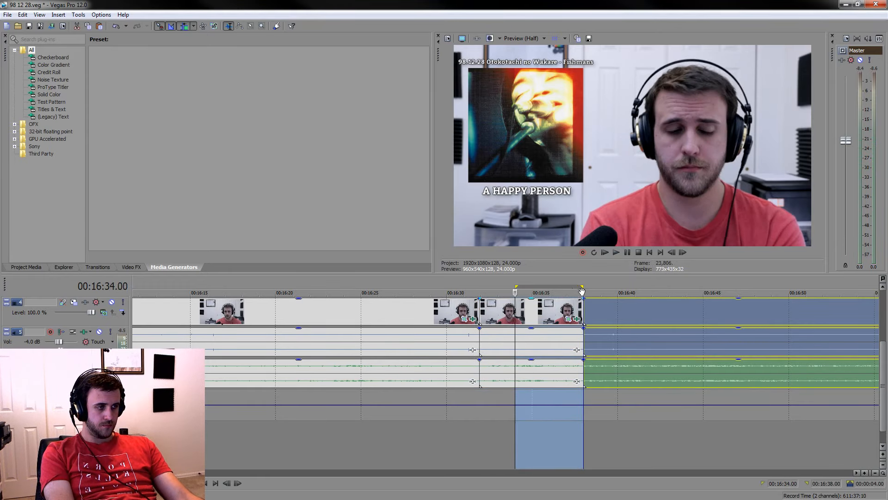
left_click_drag(582, 290, 514, 281)
Delete the silent section from 00:16:01.20 to 00:16:31.22 and lower the voice gain of the kept section following it
left_click(436, 307)
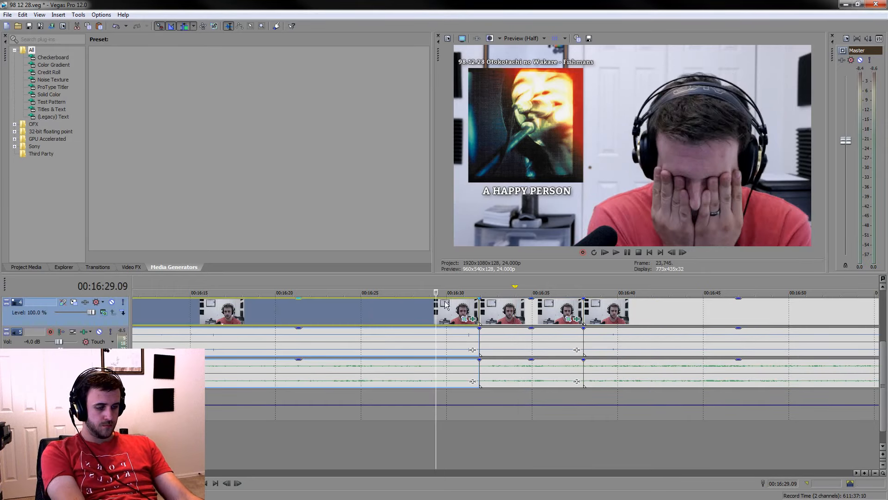
key("Delete")
left_click_drag(528, 331, 532, 352)
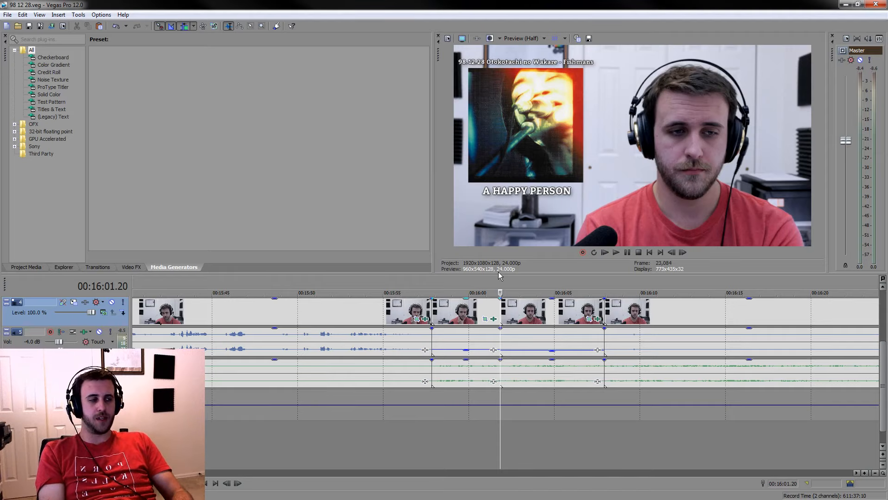
Play the remaining listening footage between about 00:16:10 and 00:16:35 to examine it for the next cut
scroll(599, 370, "down", 1)
left_click(593, 443)
key("space")
scroll(672, 458, "down", 1)
scroll(673, 457, "down", 1)
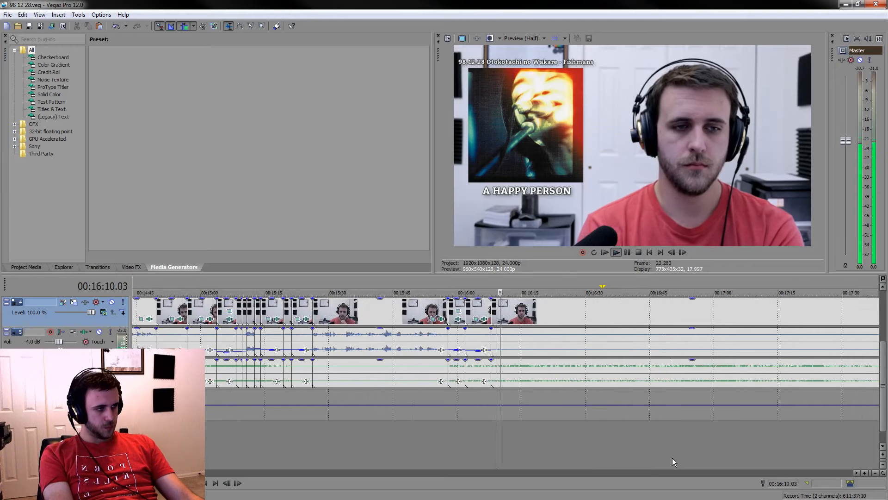
left_click(609, 443)
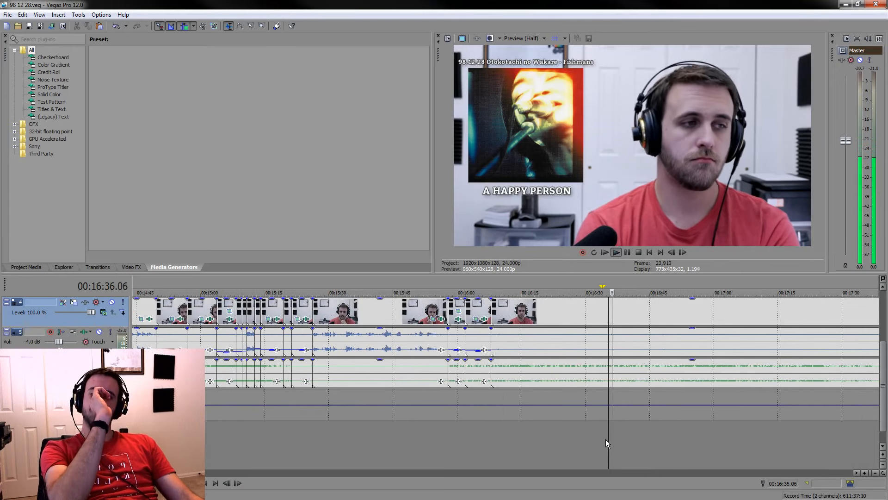
key("space")
left_click(579, 429)
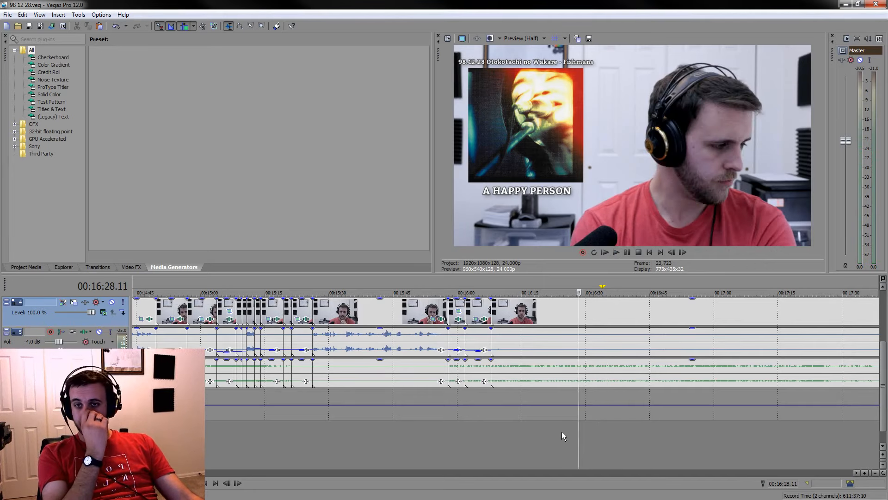
scroll(651, 432, "up", 2)
key("space")
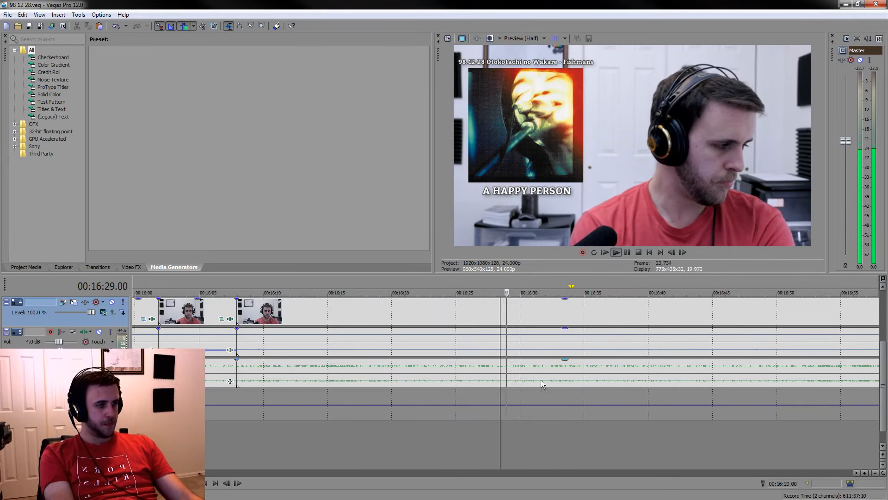
left_click(512, 368)
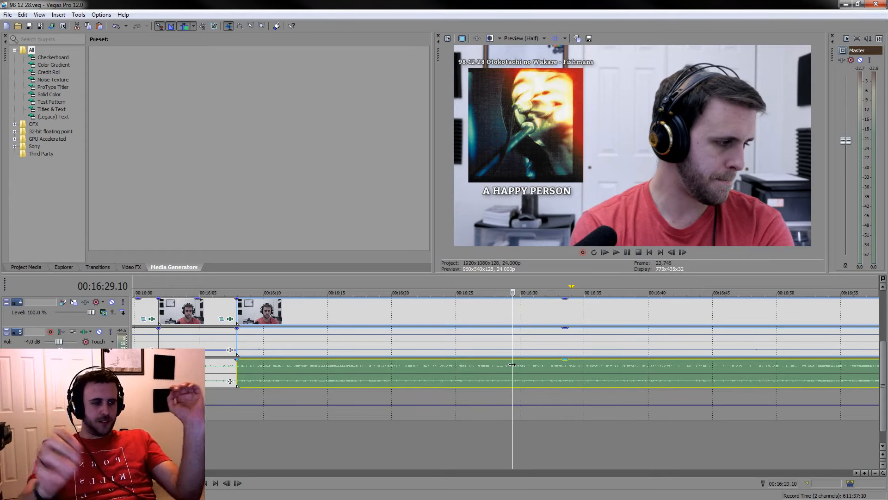
Split the events at 00:16:29.11 to mark the end of the section being reviewed
key("space")
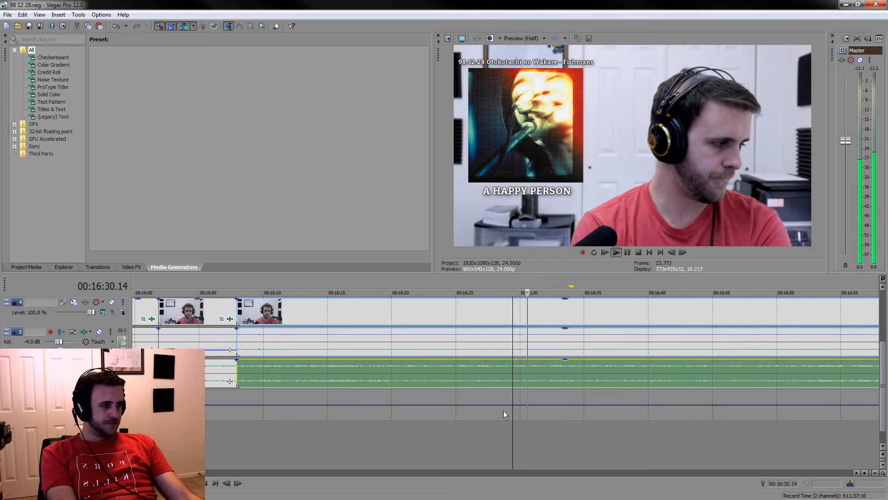
key("s")
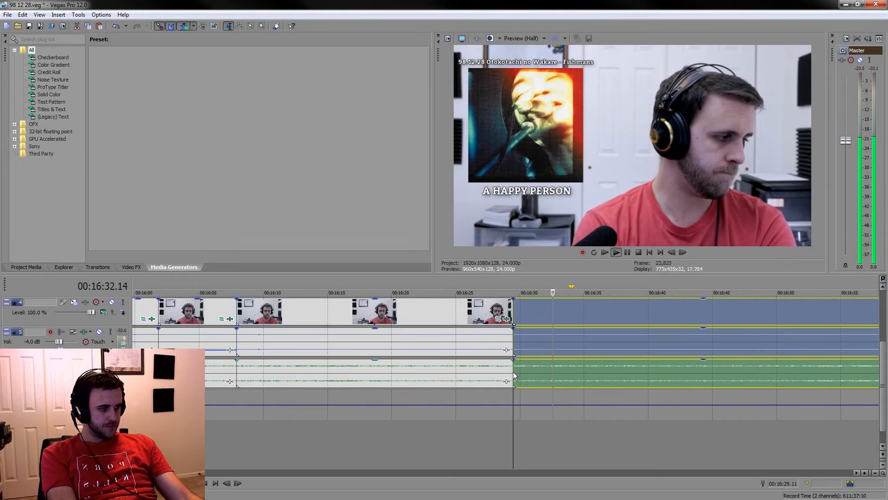
left_click(628, 250)
left_click(547, 344)
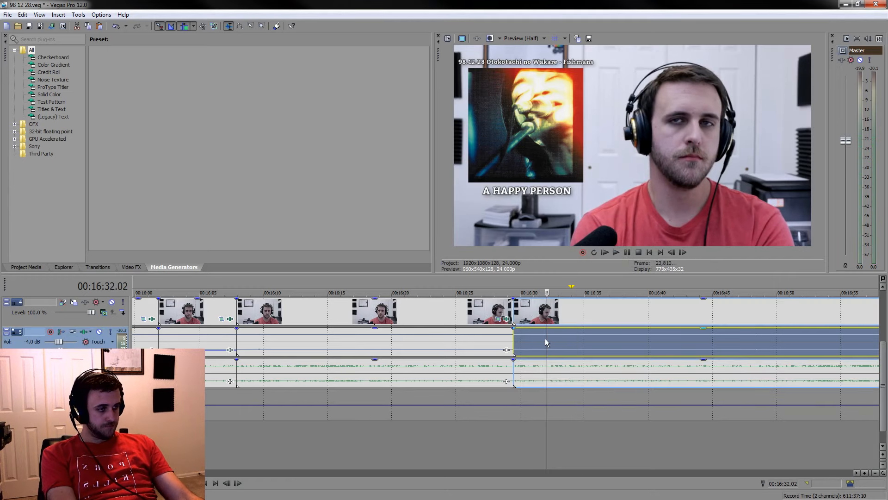
Play the footage before the last split and split the events at 00:16:22.21 and at 00:16:28.00
scroll(545, 339, "up", 2)
key("space")
left_click(263, 420)
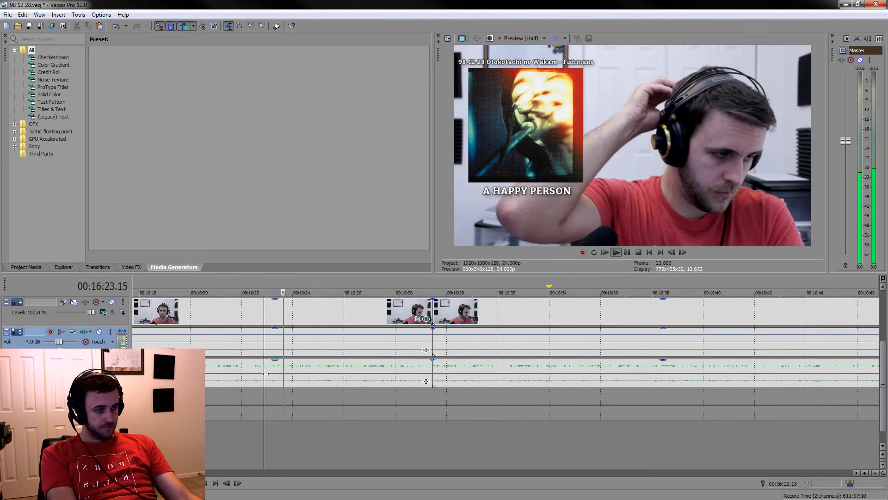
key("ctrl+z")
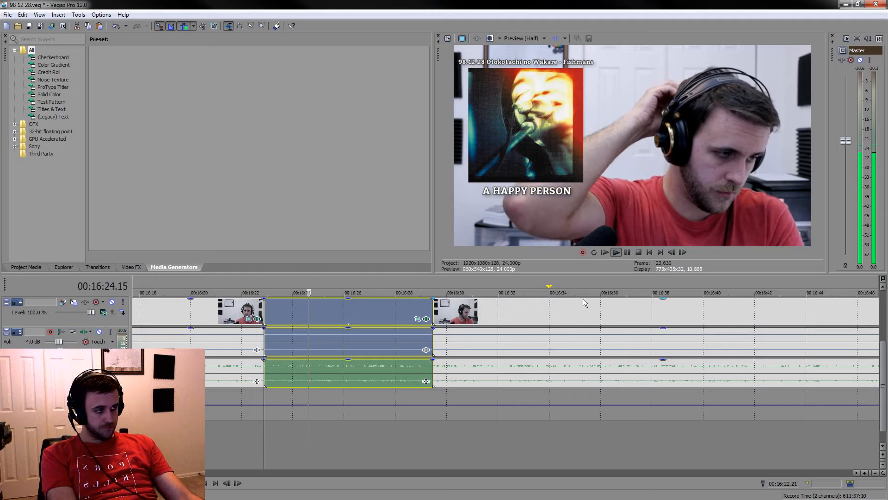
left_click(627, 252)
key("s")
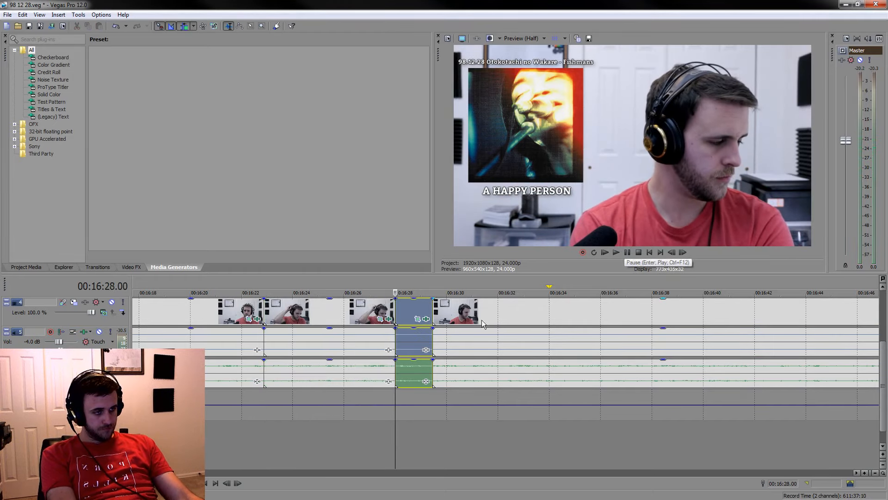
Delete the sections 00:16:28.00 to 00:16:29.11 and 00:16:07.22 to 00:16:22.21, and lower the voice gain of the kept section between them
key("Delete")
left_click(234, 319)
key("Delete")
scroll(277, 338, "down", 5)
scroll(340, 357, "up", 6)
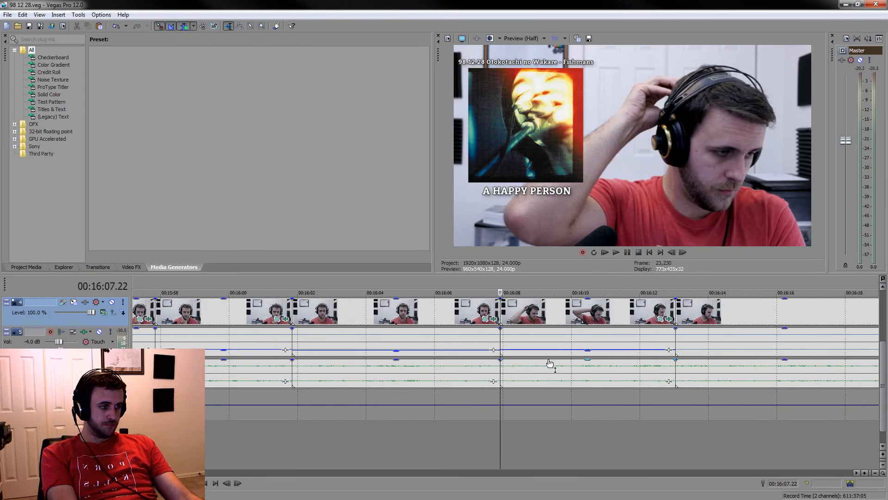
Sample the listening footage between about 00:16:26 and 00:17:14 to examine whether any moment is worth keeping
scroll(510, 413, "down", 5)
left_click(581, 437)
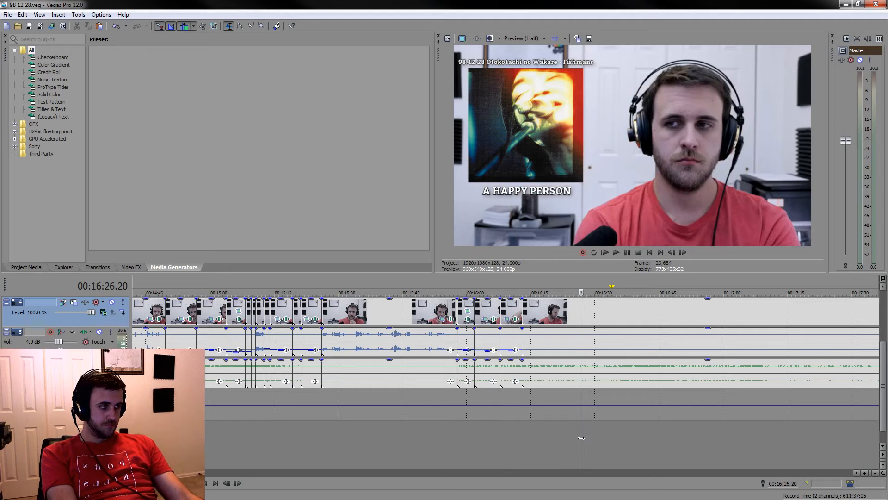
left_click(596, 436)
key("space")
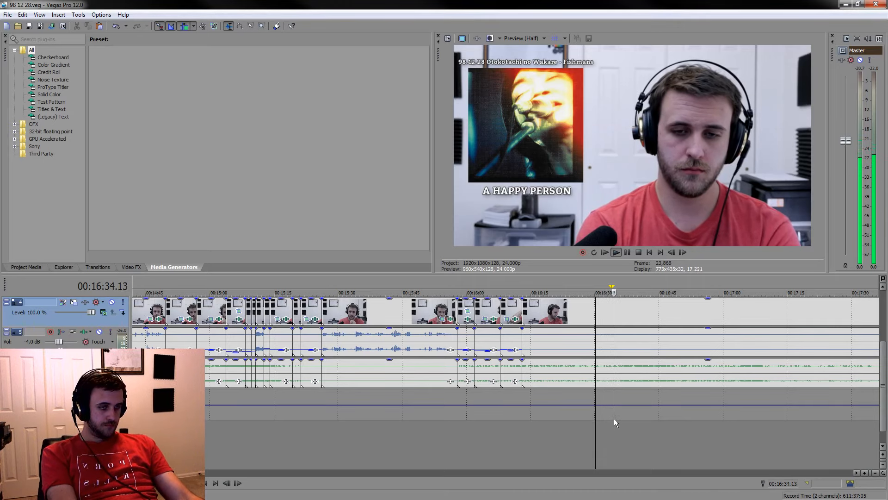
key("space")
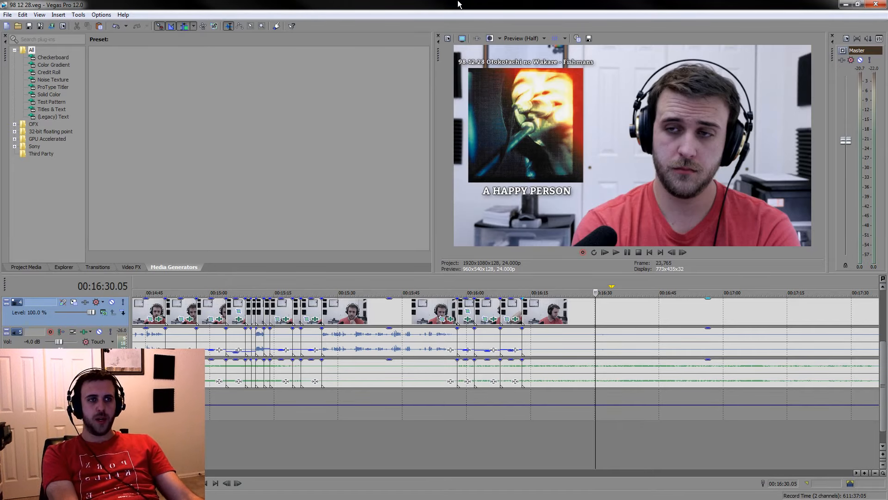
key("space")
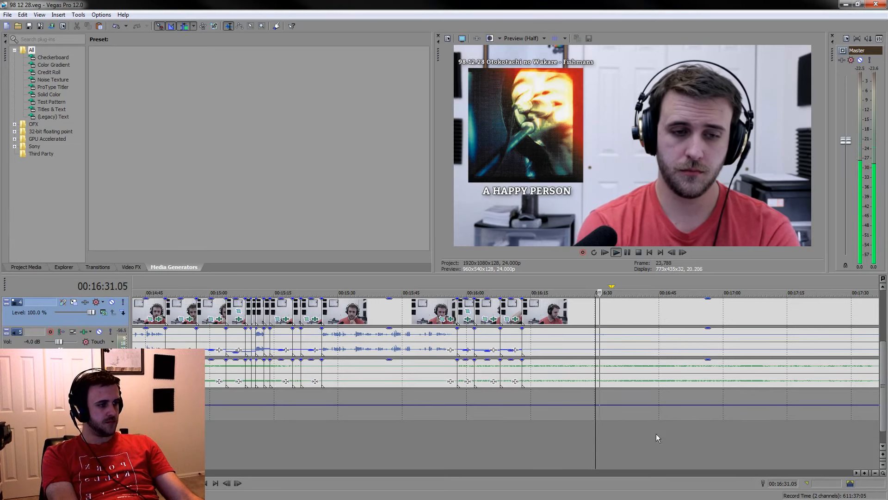
left_click(662, 449)
scroll(643, 421, "down", 2)
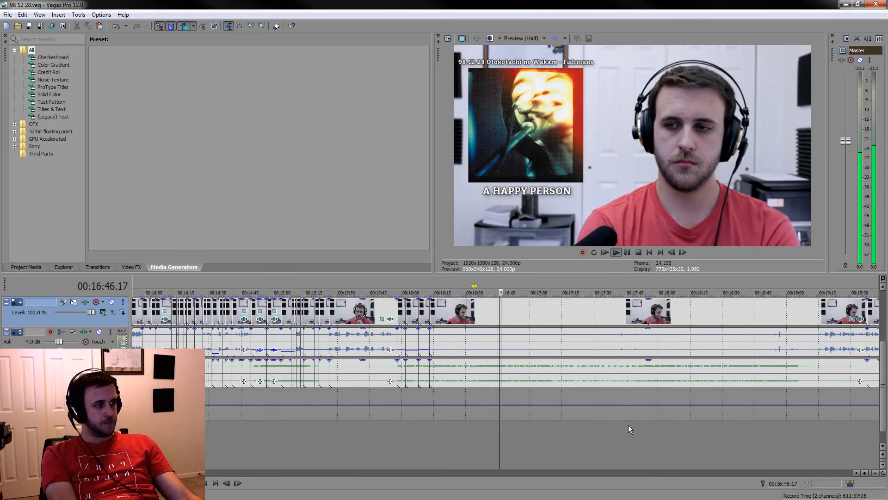
left_click(578, 431)
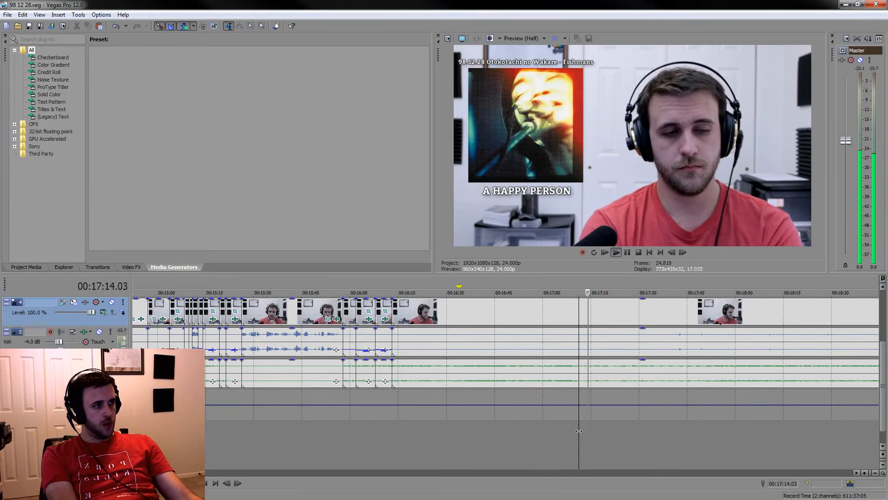
key("space")
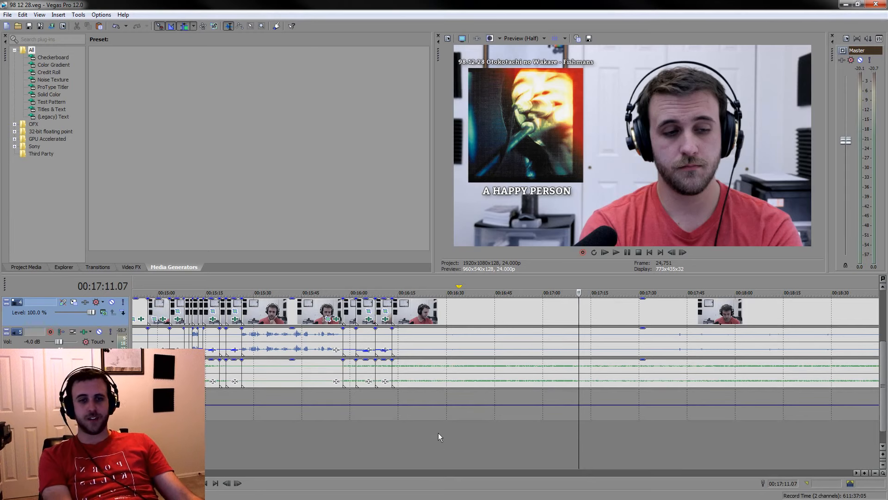
Play through the listening footage between about 00:17:40 and 00:18:18 to examine which reactions are worth keeping
scroll(518, 447, "down", 3)
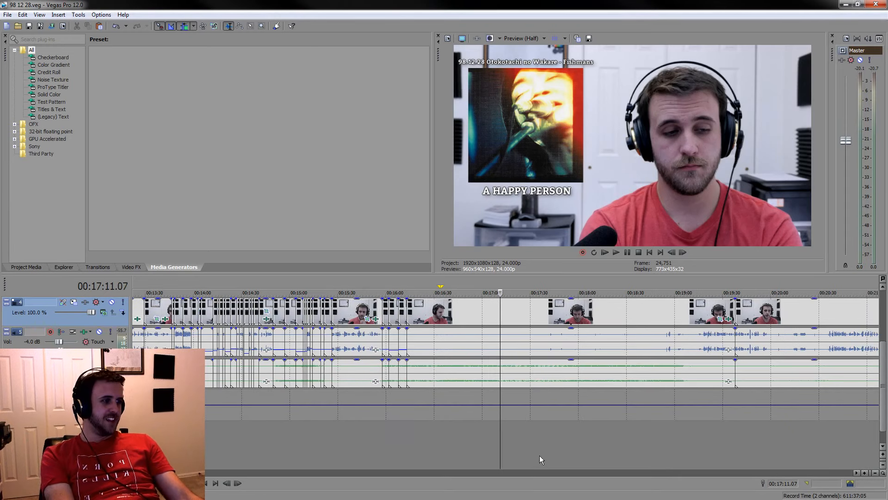
left_click(561, 306)
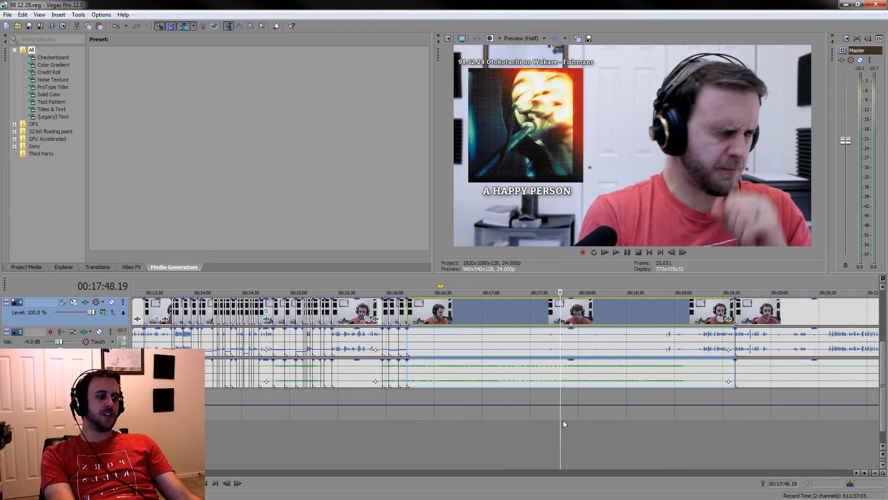
scroll(550, 421, "up", 8)
key("space")
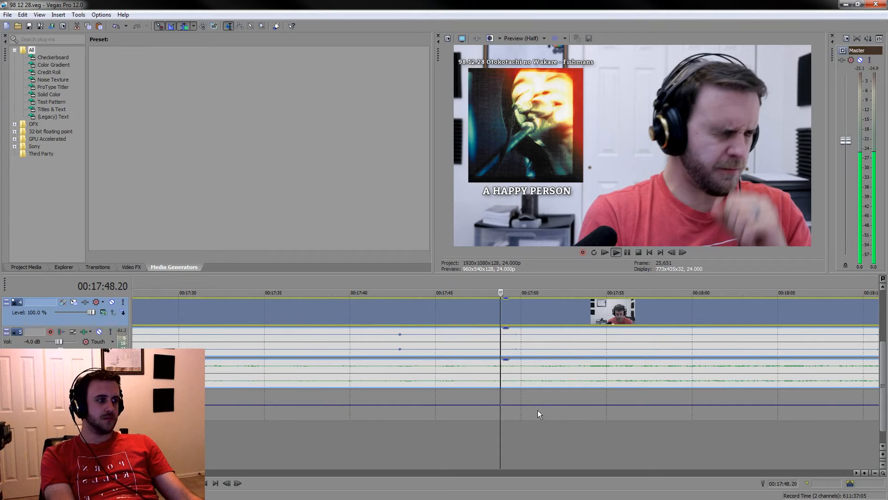
left_click(387, 440)
left_click(463, 435)
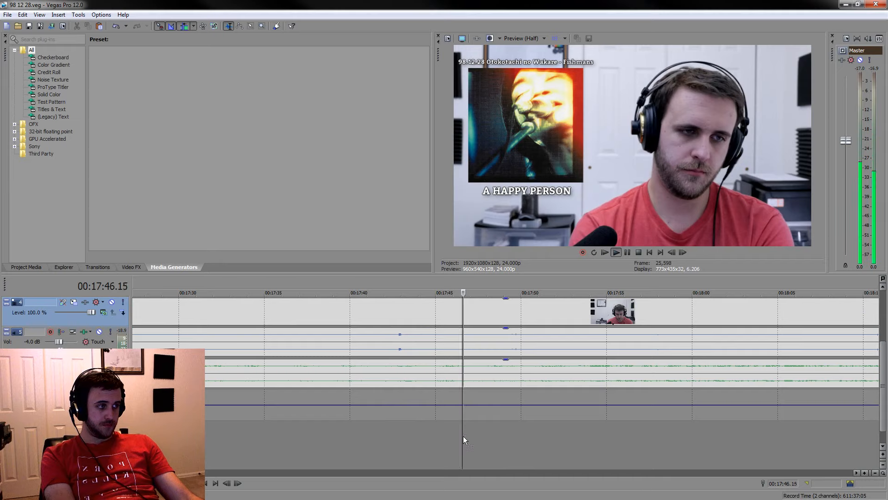
left_click(522, 443)
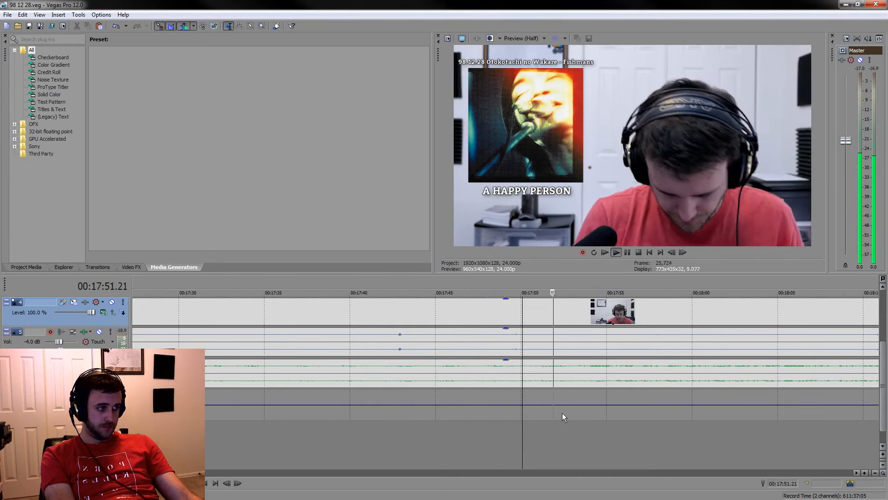
key("space")
left_click(637, 457)
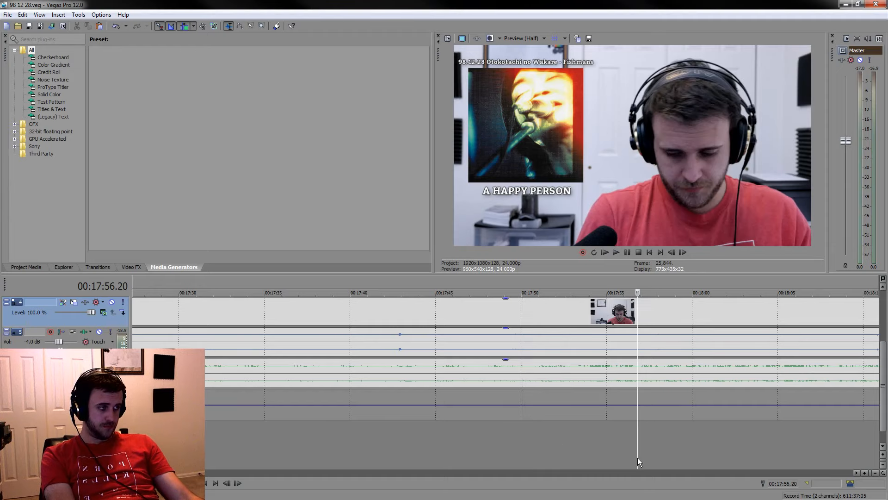
key("space")
left_click(686, 457)
scroll(687, 456, "down", 2)
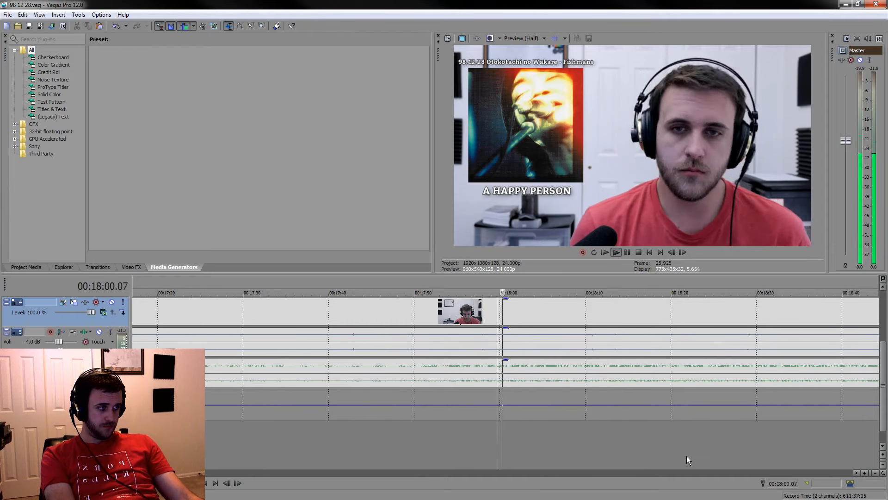
left_click(606, 460)
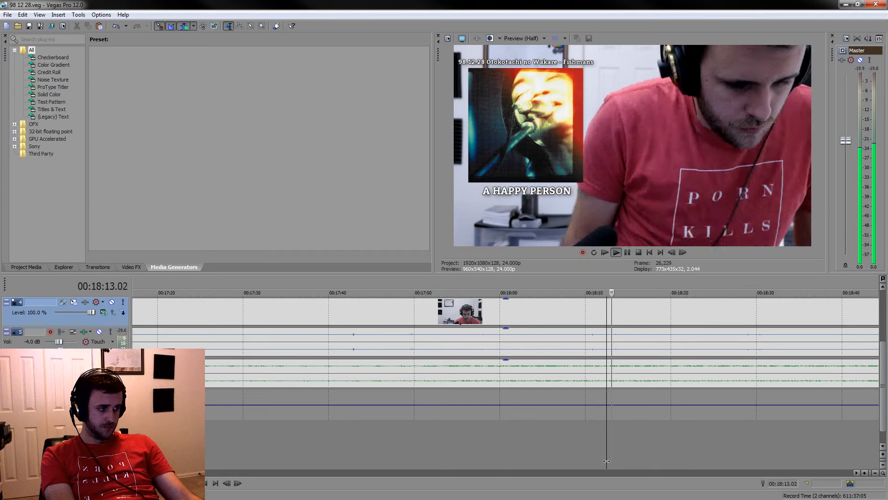
left_click(648, 456)
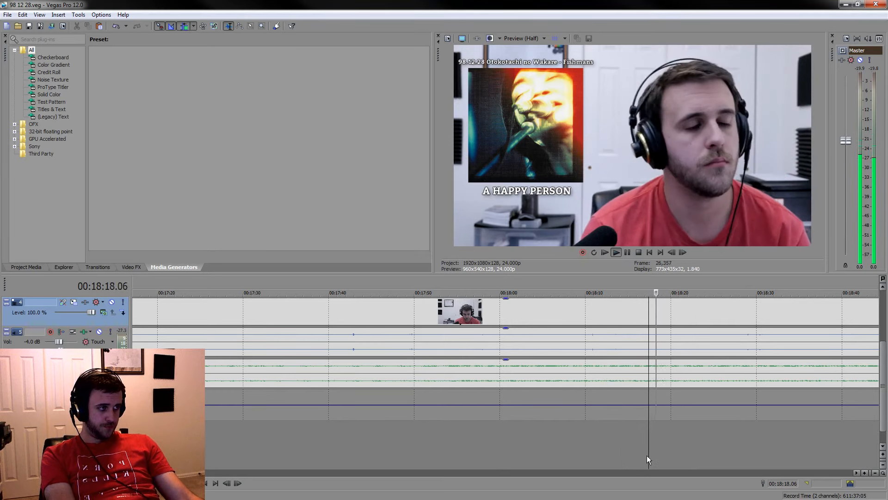
scroll(648, 456, "down", 2)
key("space")
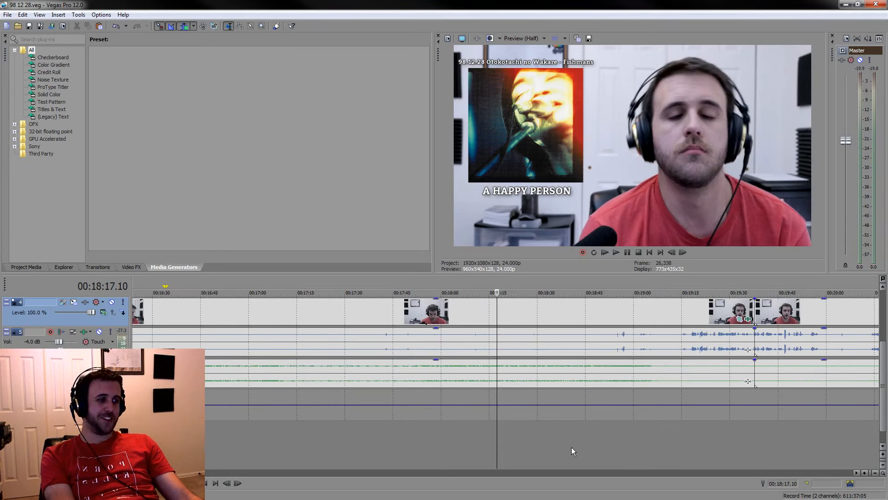
Play the footage from about 00:18:47 and split the events at 00:18:47.05
left_click(575, 432)
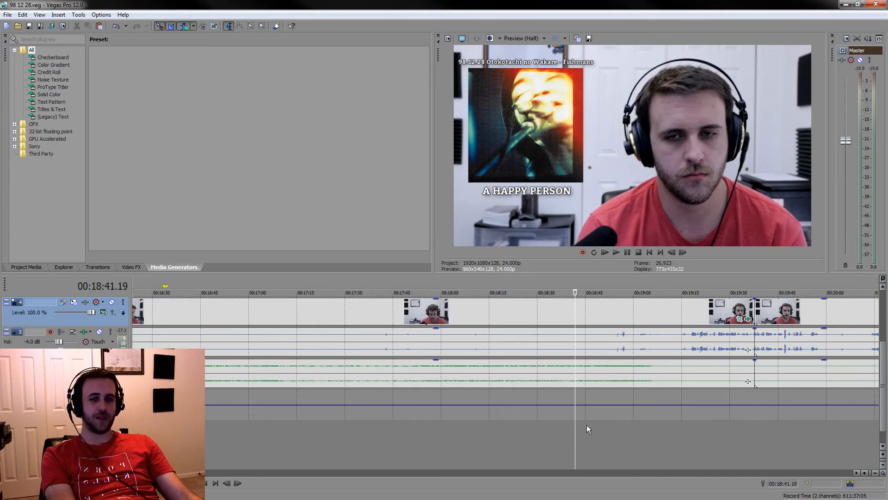
scroll(594, 379, "up", 3)
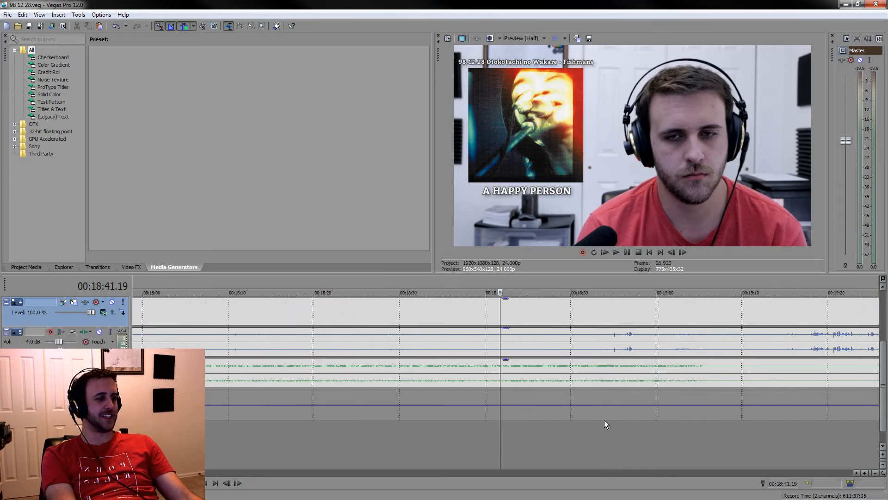
left_click(551, 413)
key("space")
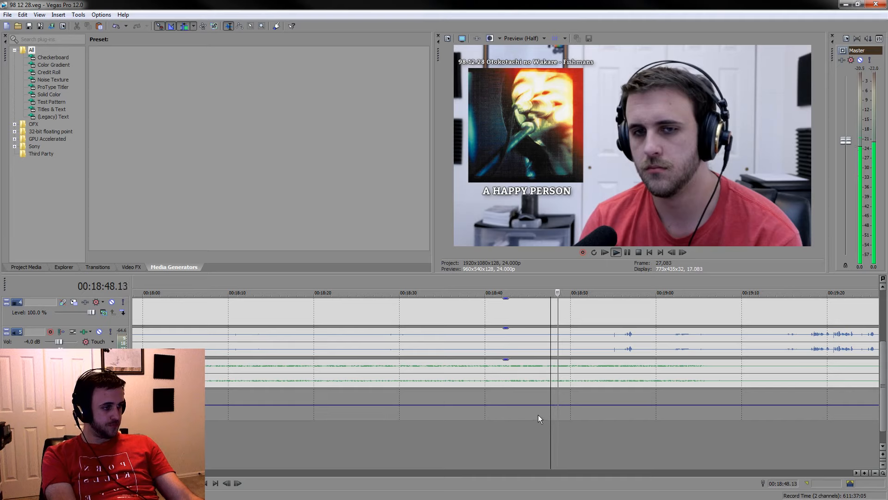
left_click(546, 374)
key("s")
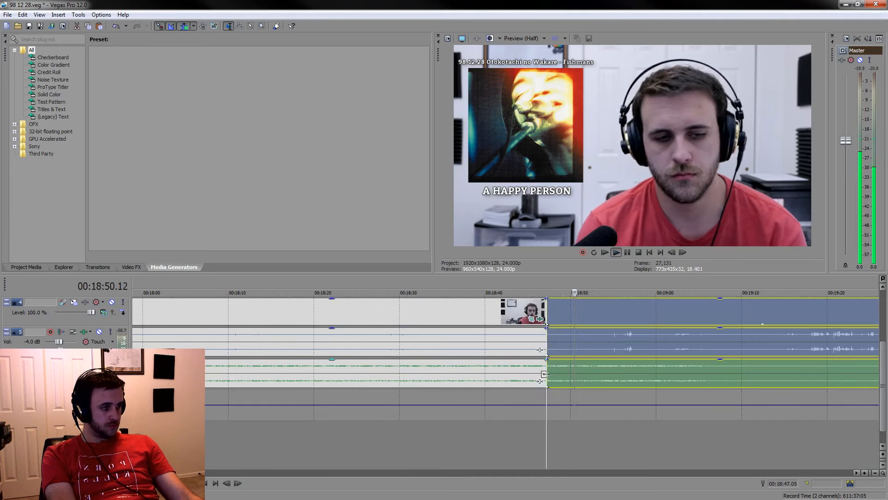
Review the footage on both sides of the last split and split the events at 00:18:32.22
left_click(627, 252)
left_click(627, 253)
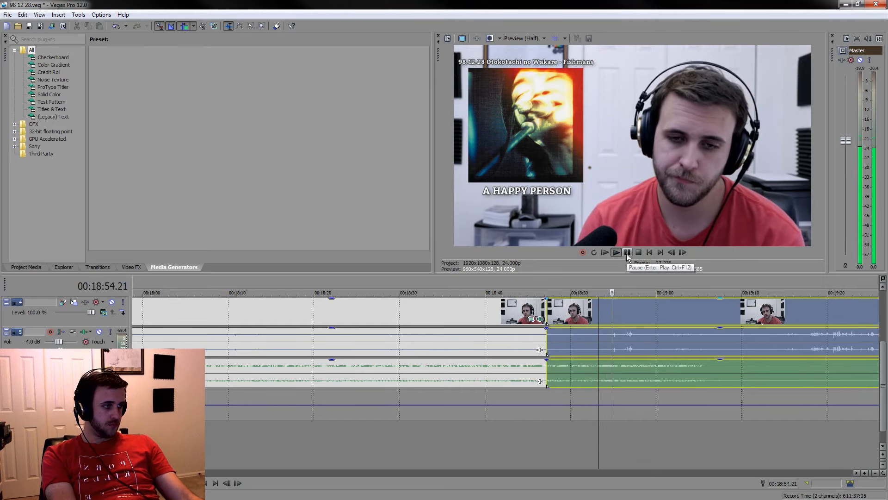
left_click(627, 252)
left_click(433, 451)
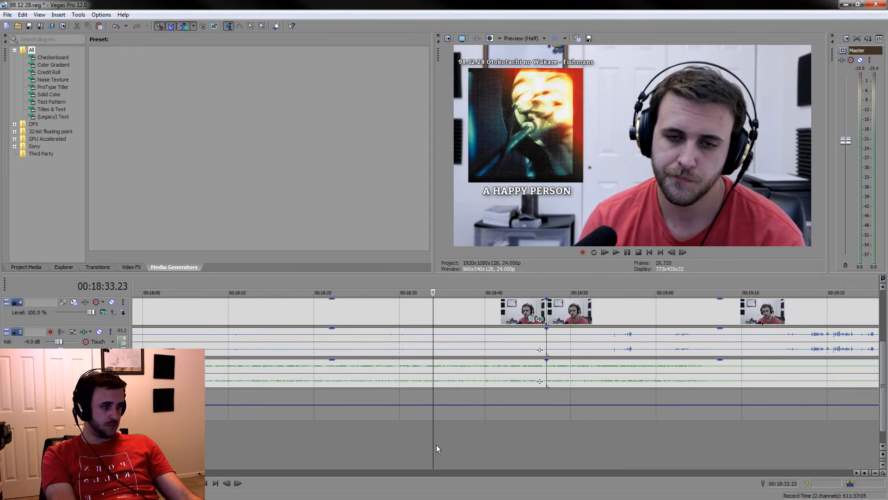
key("space")
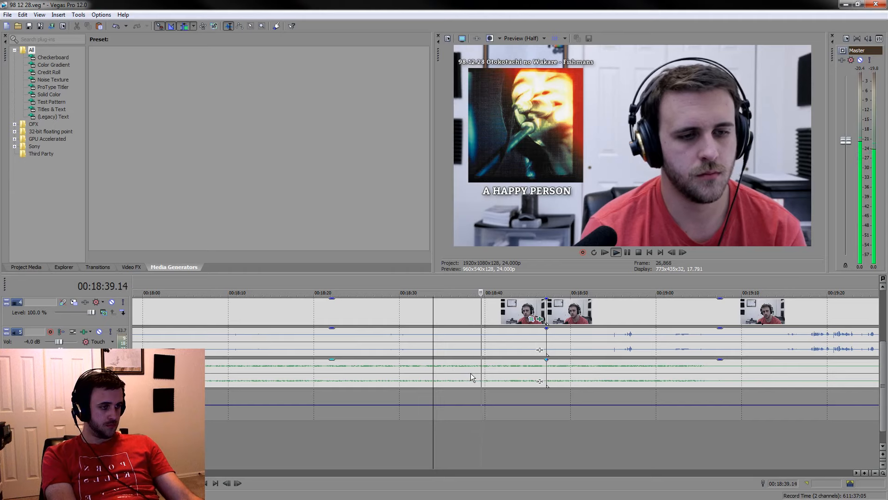
left_click(422, 377)
key("s")
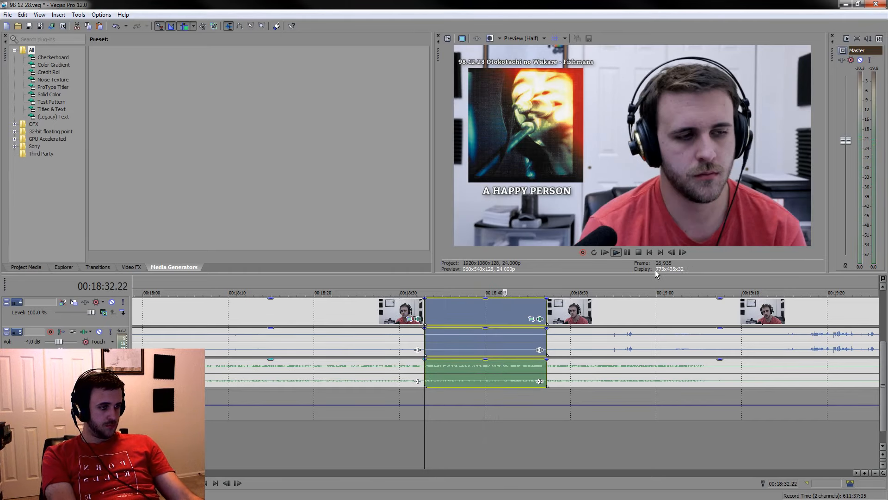
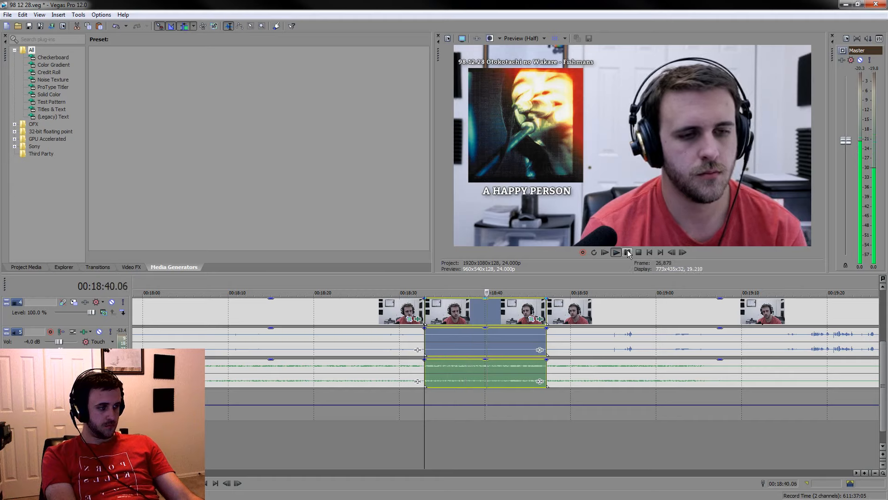
Split the events at about 00:18:41 and play the piece between this split and the one at 00:18:32.22
left_click(628, 252)
key("s")
left_click_drag(493, 288, 427, 276)
left_click(431, 311)
key("space")
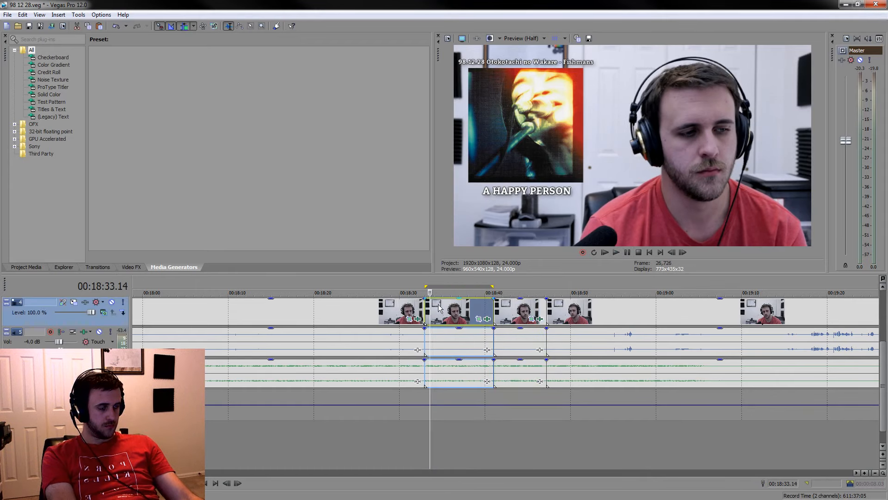
Split the events at 00:18:35.12 and briefly play the footage around the split
scroll(475, 316, "up", 2)
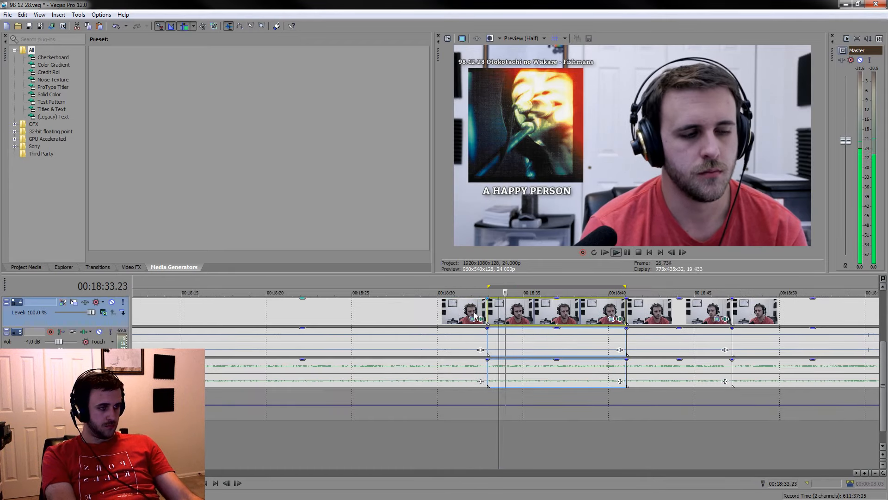
left_click(532, 373)
key("s")
key("space")
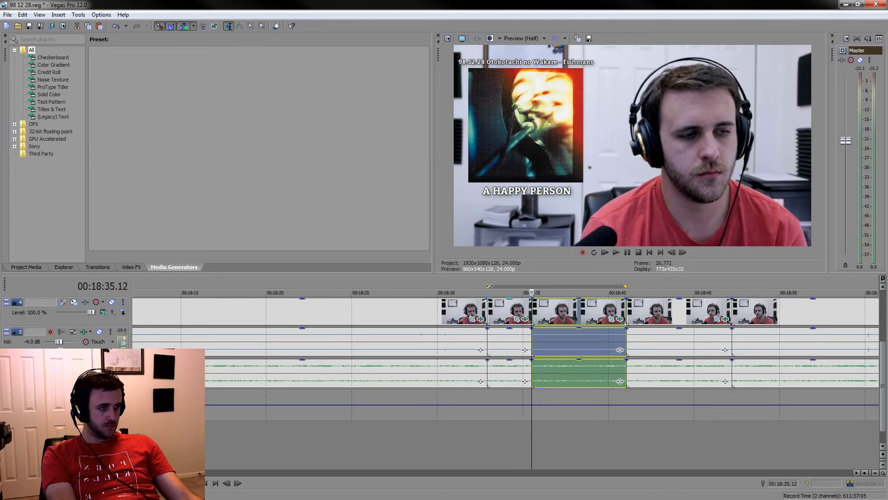
key("space")
key("space")
Delete the short piece before the 00:18:35.12 split and the long silent listening event preceding it, closing the gap
key("Delete")
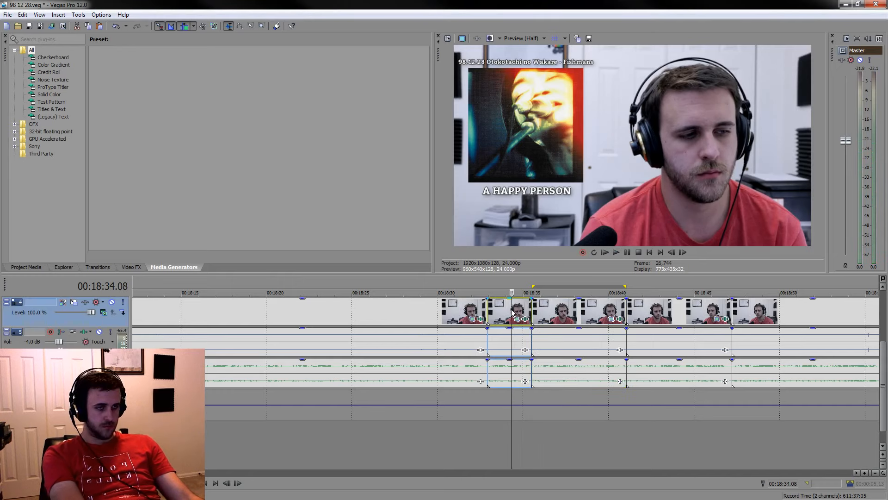
left_click(465, 308)
key("Delete")
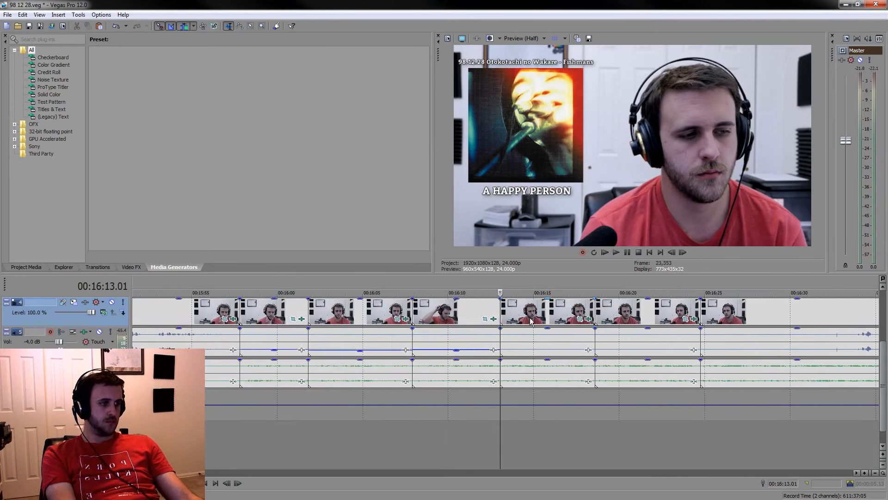
Play part of the listening event starting at 00:16:18.14 and delete that event, closing the gap
left_click(634, 350)
key("space")
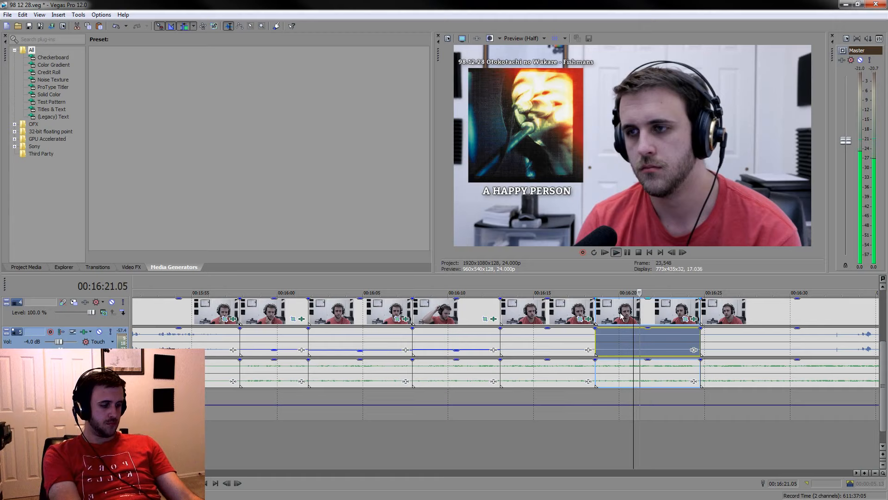
key("space")
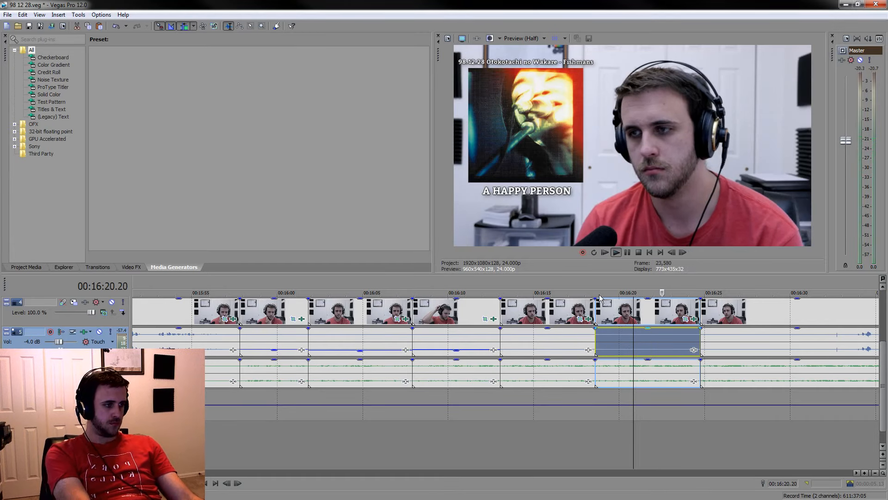
key("Delete")
mouse_move(501, 282)
left_mouse_down()
mouse_move(595, 283)
mouse_move(501, 278)
left_mouse_up()
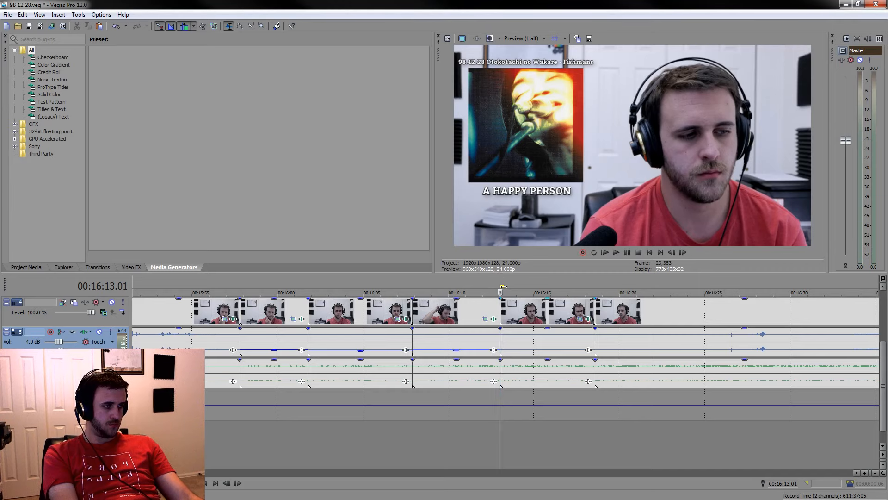
Play the footage around the next short remark and split the events just after it at 00:16:29.04
scroll(500, 287, "down", 3)
left_click(569, 343)
key("space")
scroll(611, 350, "up", 3)
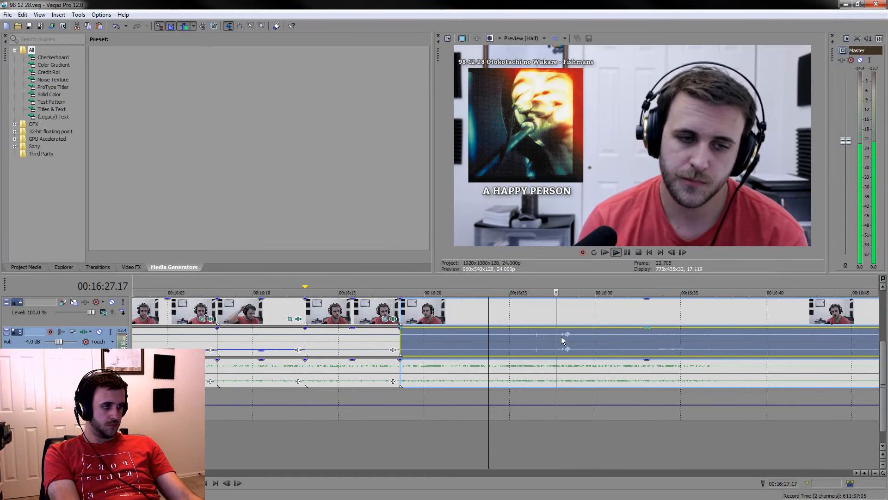
left_click(569, 311)
left_click(627, 252)
key("s")
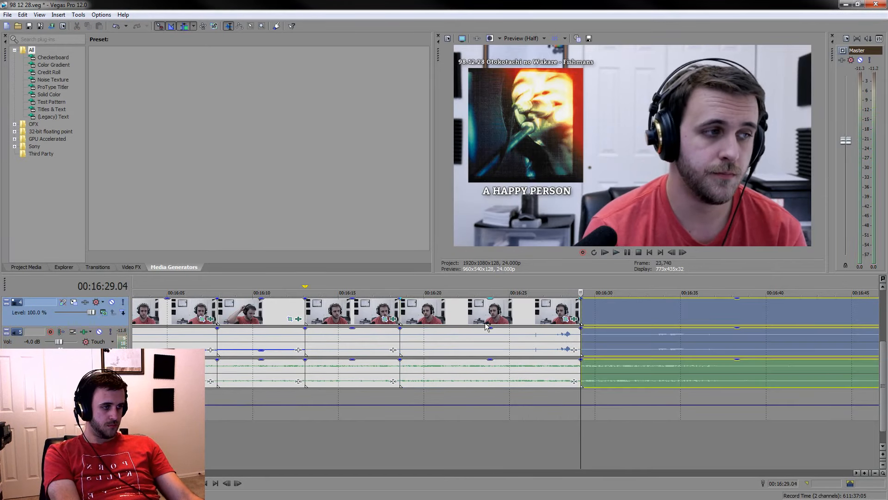
Split the events at 00:16:21.23 and delete the piece between 00:16:18.14 and that split
left_click(457, 318)
key("space")
key("s")
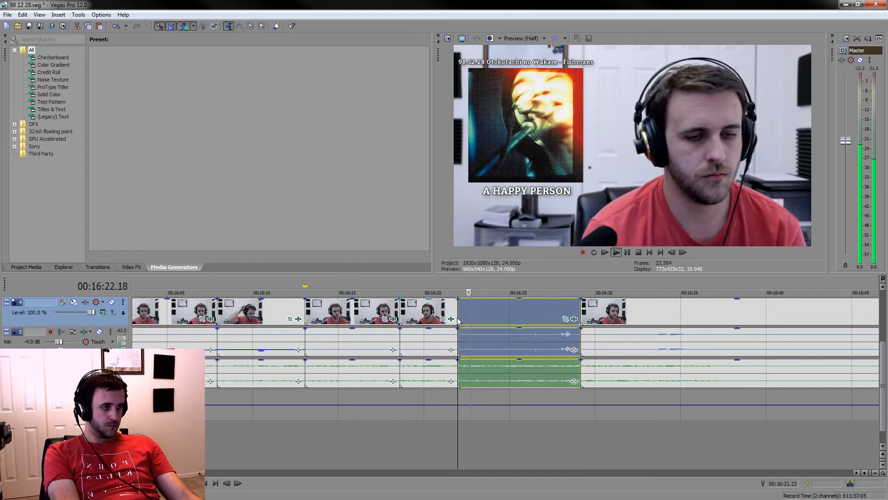
key("space")
left_click(433, 303)
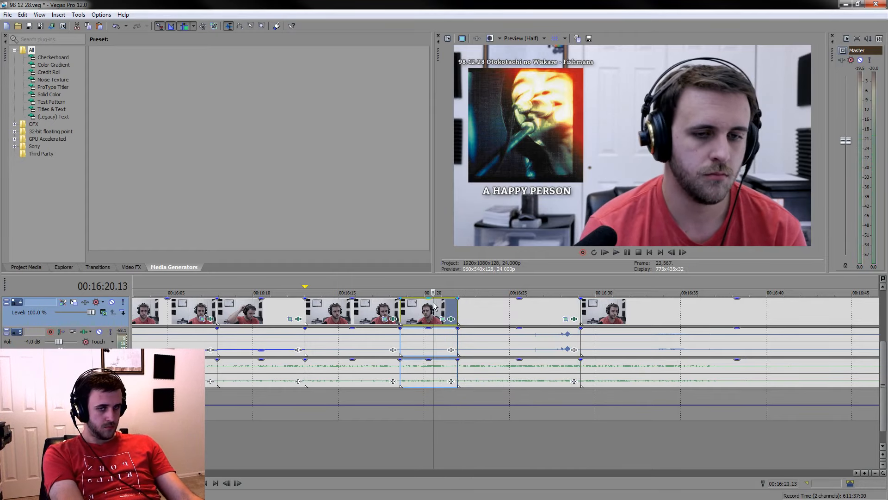
key("Delete")
Play across the new cut at 00:16:18.14, and undo the last deletion and the split at 00:16:21.23
left_click(351, 455)
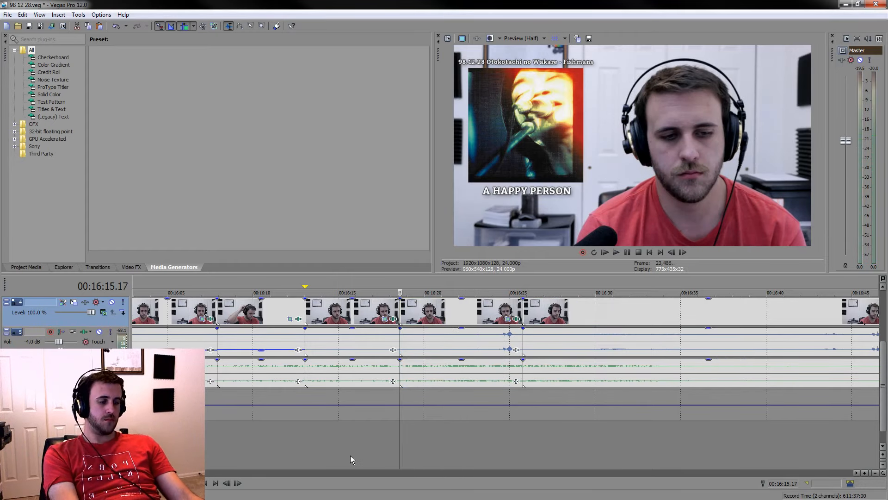
key("space")
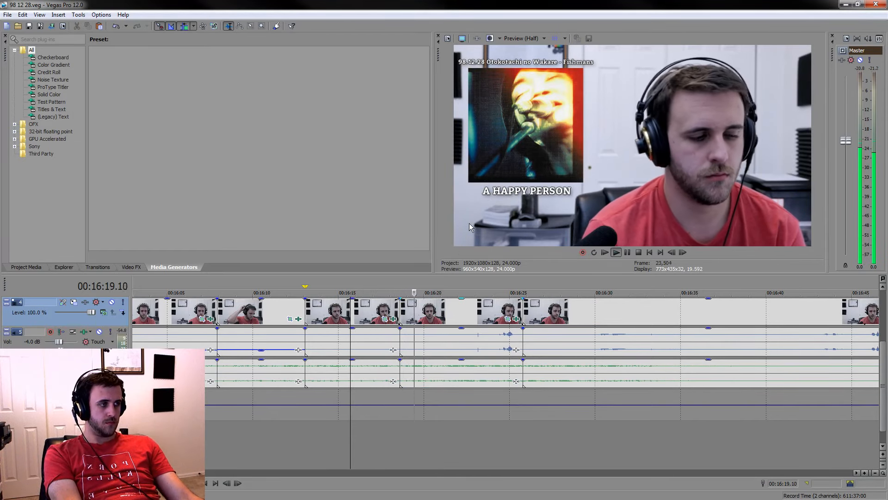
left_click_drag(401, 288, 523, 270)
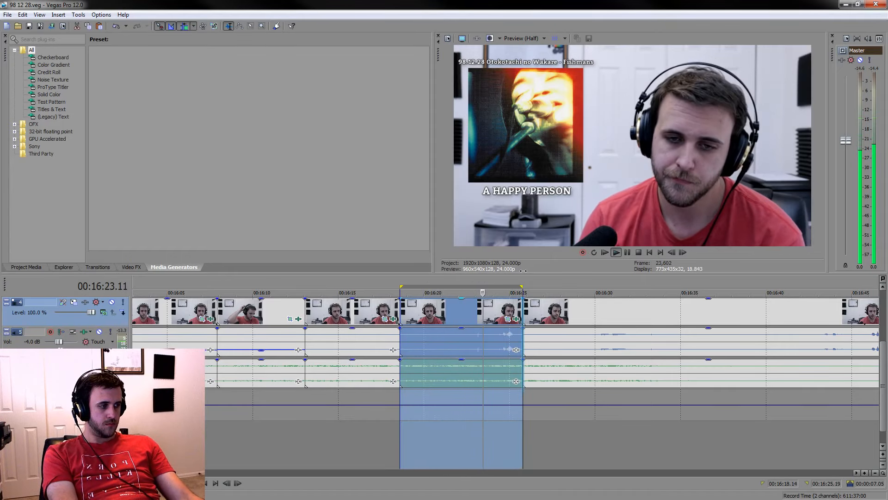
key("space")
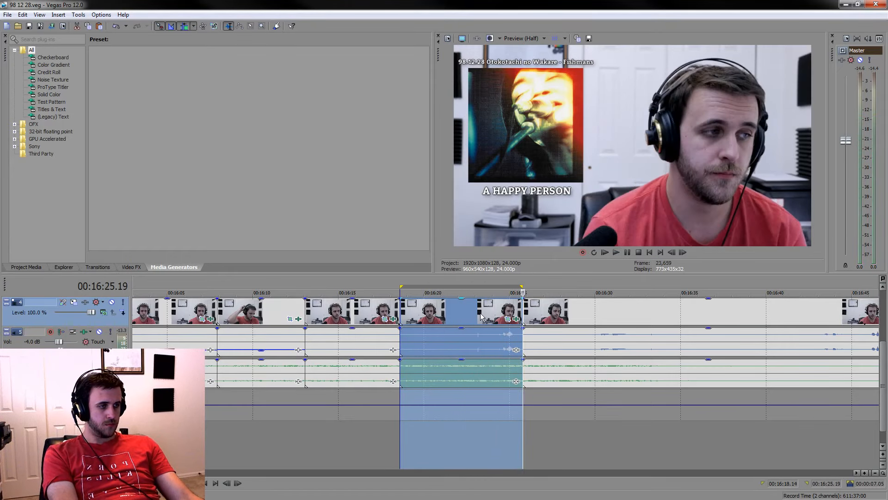
key("ctrl+z")
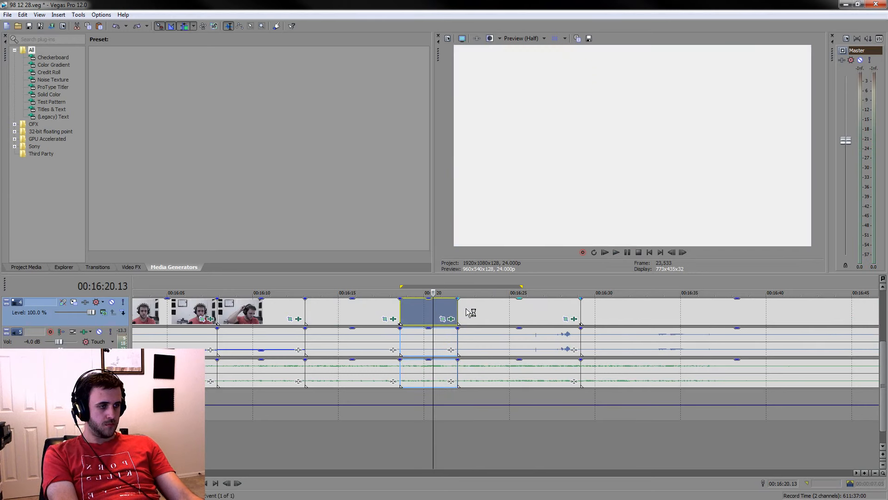
Play the footage after 00:16:18.14, split the events at 00:16:26.10, and delete the piece from there to 00:16:29.04
left_click(397, 308)
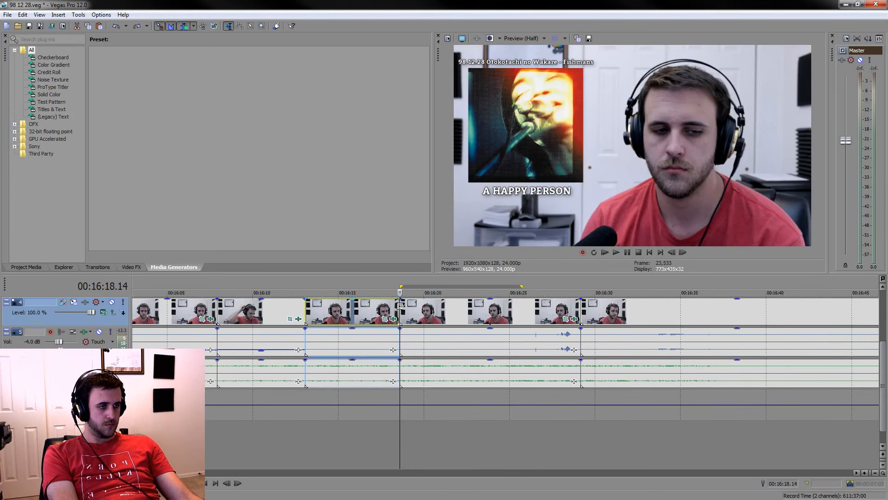
key("space")
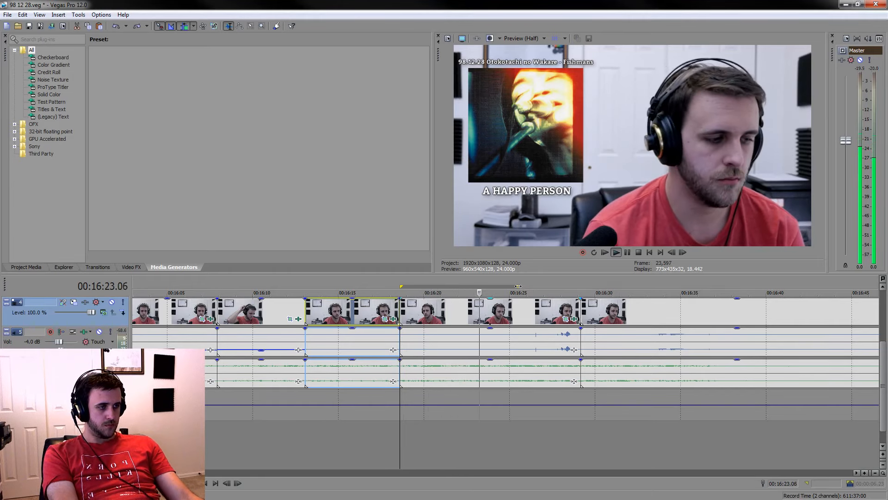
left_click(503, 316)
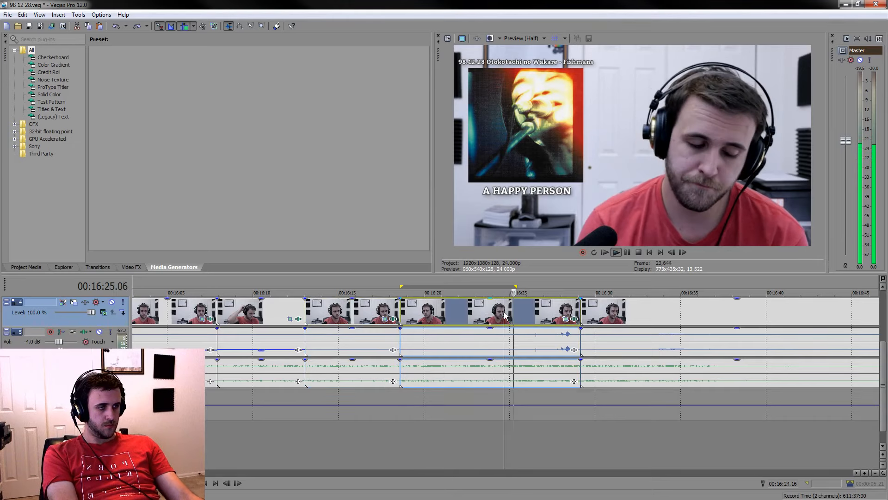
left_click(534, 315)
key("s")
key("space")
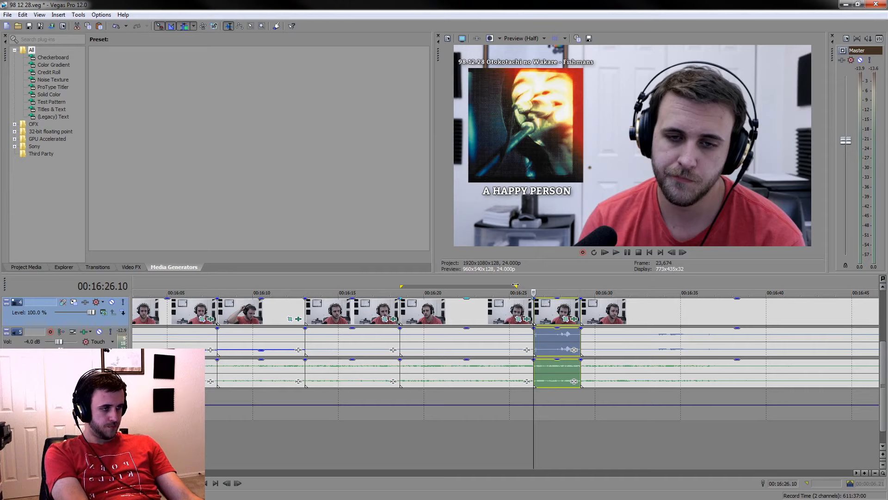
key("Delete")
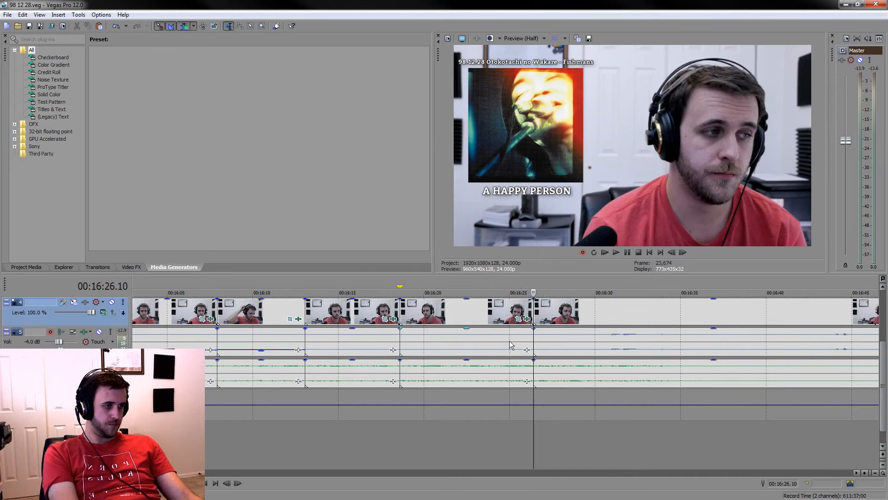
Lower the voice audio of the two listening events between 00:16:13.01 and 00:16:26.10, and play the footage from about 00:16:30
mouse_move(361, 350)
left_mouse_down()
mouse_move(361, 361)
mouse_move(364, 353)
left_mouse_up()
left_click(599, 447)
key("space")
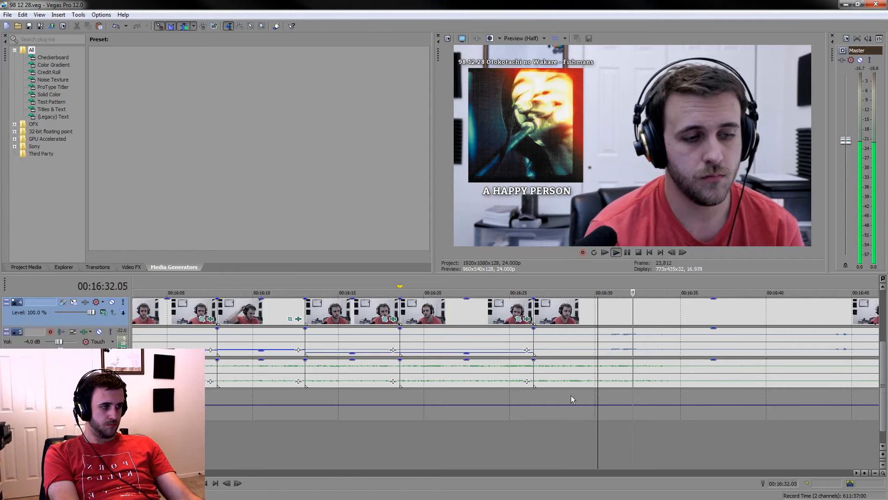
Try splitting the events at about 00:16:34 and at 00:16:33.02, and undo both splits
scroll(699, 396, "down", 2)
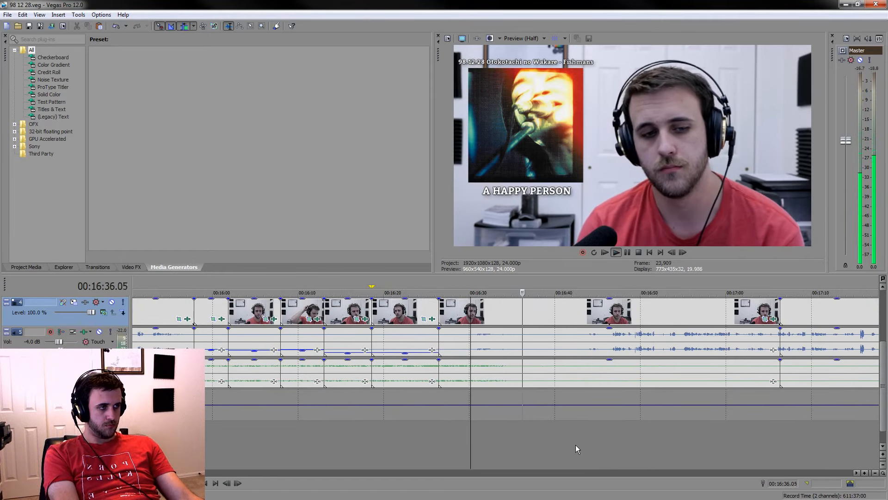
scroll(502, 434, "up", 3)
left_click(390, 434)
key("s")
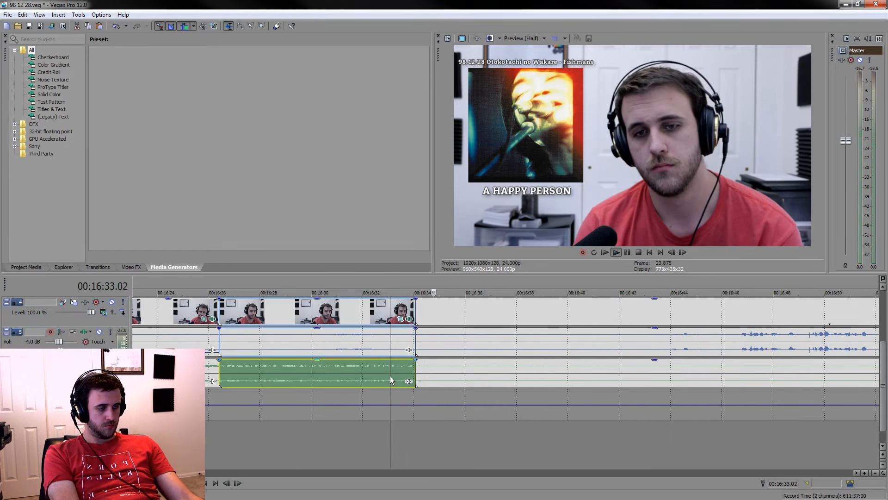
key("space")
key("ctrl+z")
key("s")
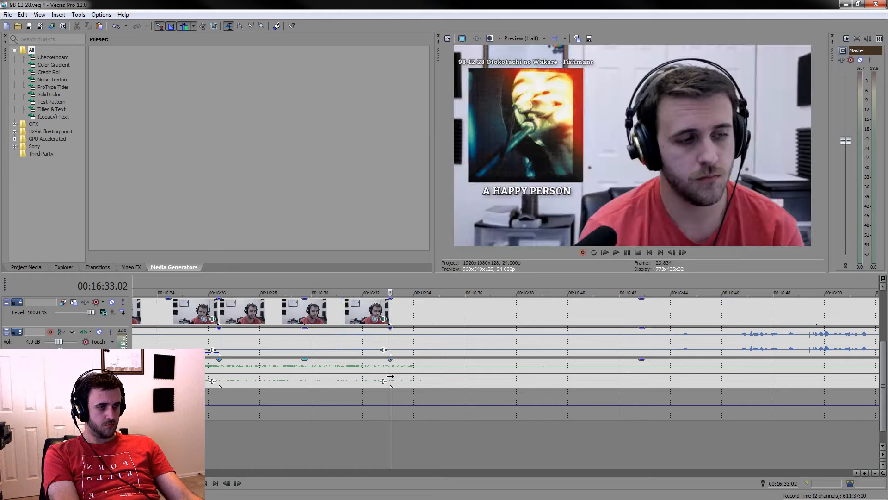
key("space")
key("space")
key("ctrl+z")
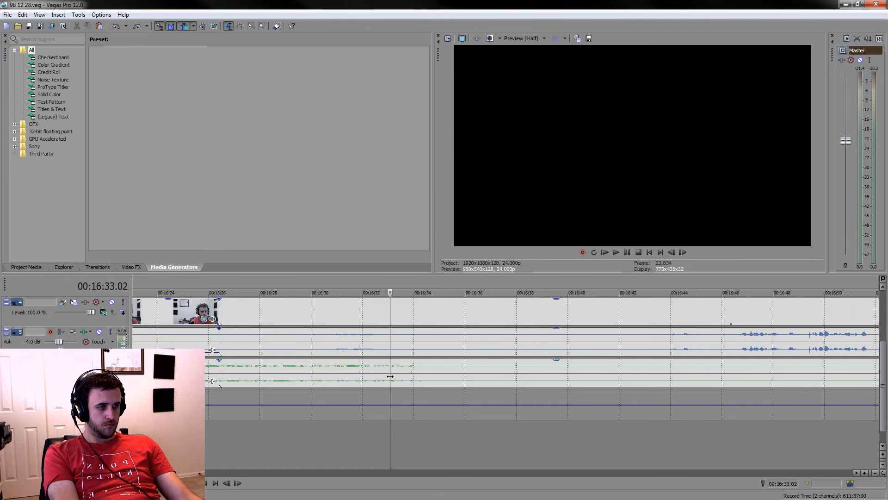
Split the events at 00:16:33.02 and delete the piece between 00:16:26.10 and that split, closing the gap
left_click(390, 376)
key("s")
left_click(367, 320)
scroll(367, 320, "left", 3)
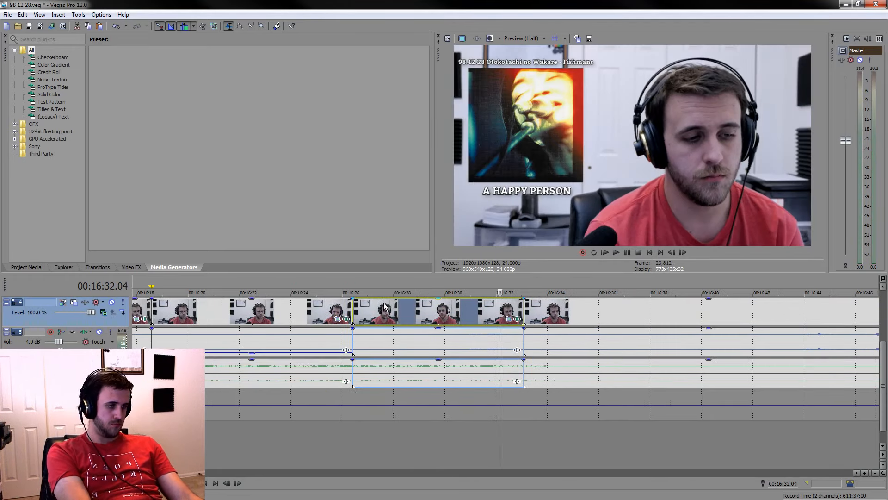
key("Delete")
Play the footage from the cut at 00:16:26.10 and split the events at 00:16:30.20
key("space")
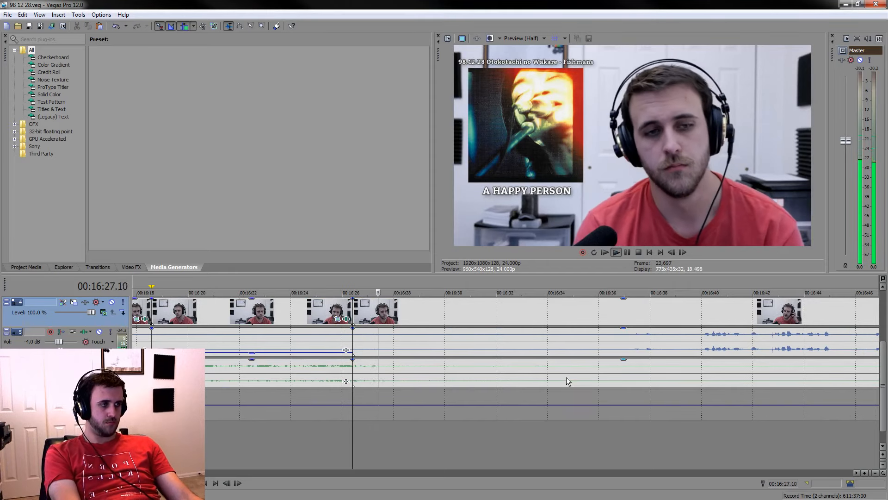
left_click(471, 350)
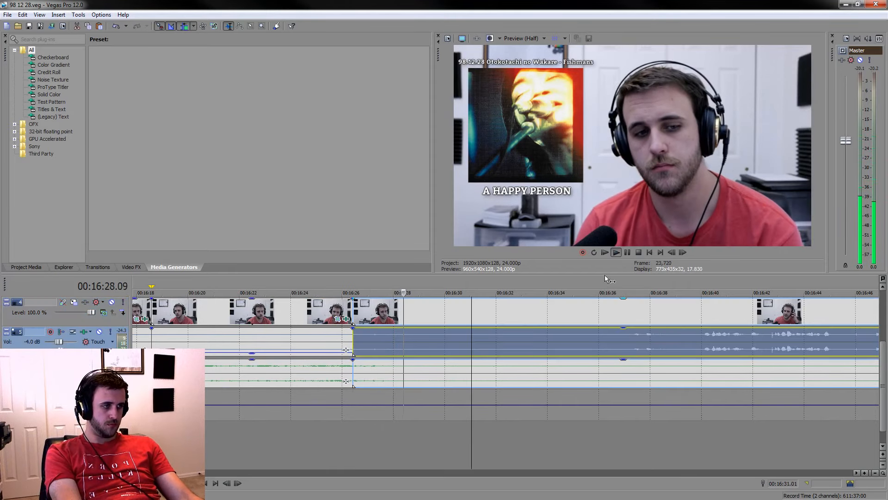
left_click(627, 253)
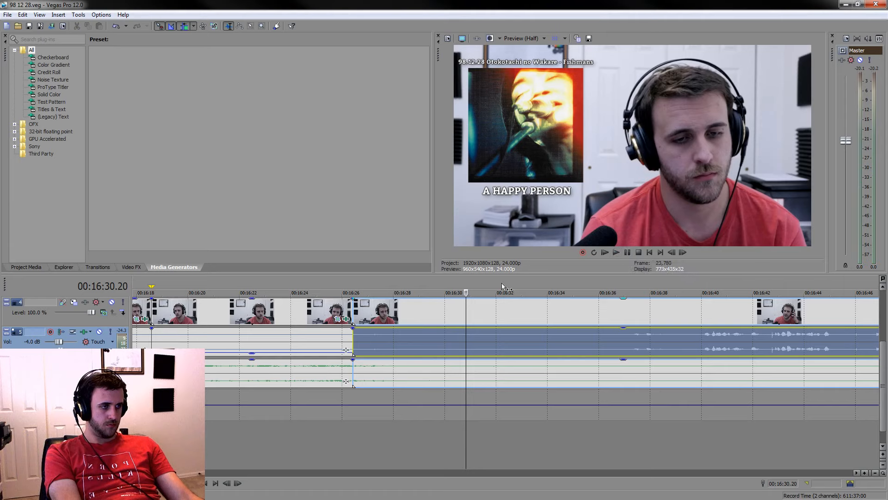
key("s")
Play on from the last split, split the events at about 00:16:35, and delete the piece between the two splits
mouse_move(468, 282)
left_mouse_down()
mouse_move(327, 273)
mouse_move(453, 276)
mouse_move(472, 285)
left_mouse_up()
key("space")
mouse_move(883, 402)
left_mouse_down()
mouse_move(886, 353)
mouse_move(885, 402)
left_mouse_up()
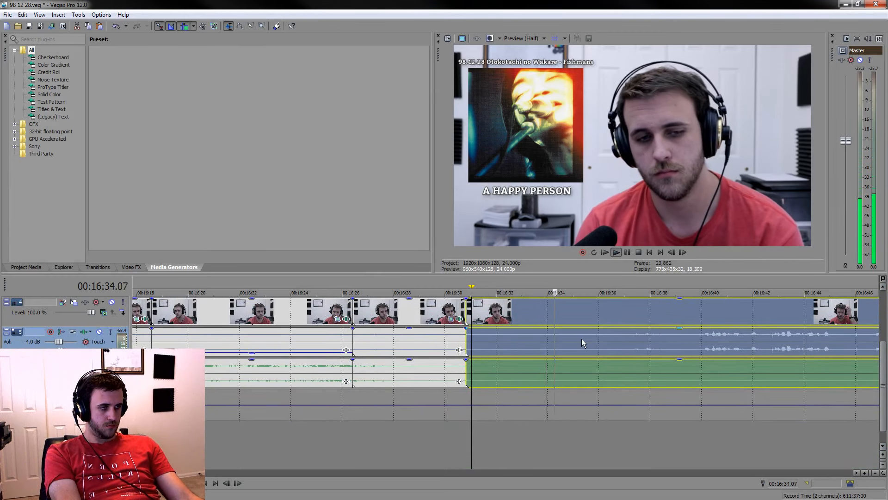
left_click(533, 342)
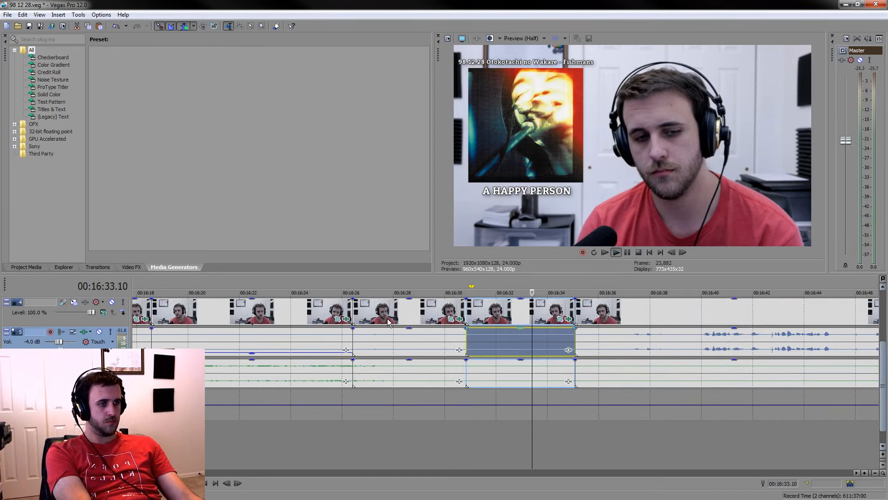
key("Delete")
Lower the voice audio of the listening event between 00:16:26.10 and 00:16:30.20
left_click_drag(393, 329, 393, 350)
scroll(654, 375, "up", 3)
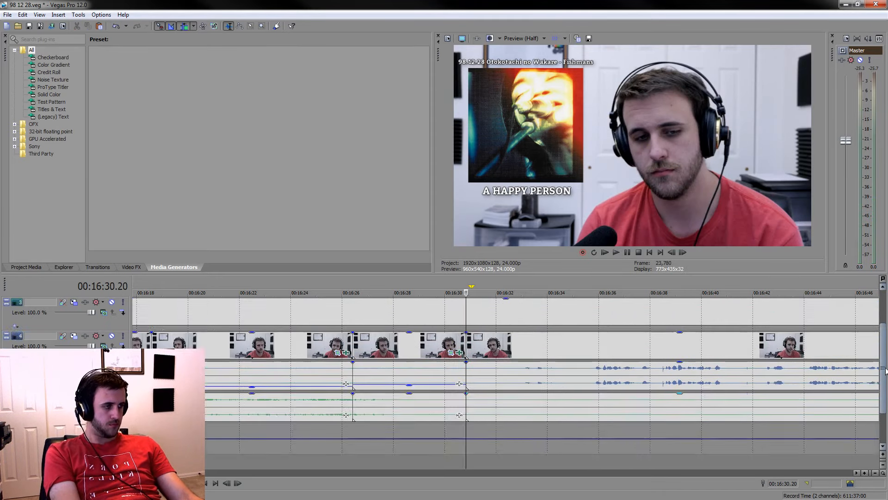
scroll(548, 328, "down", 5)
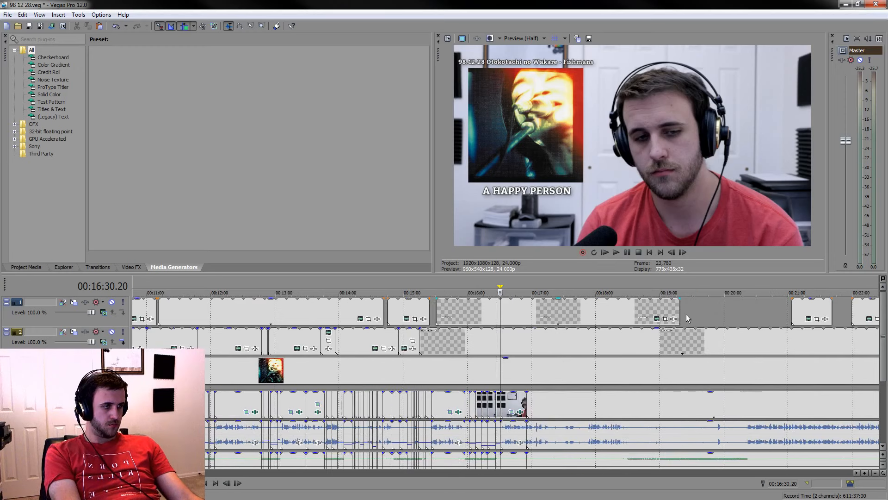
Trim the end of the A HAPPY PERSON caption back to about 00:16:32, shortly after the cut at 00:16:30.20
left_click_drag(680, 309, 507, 304)
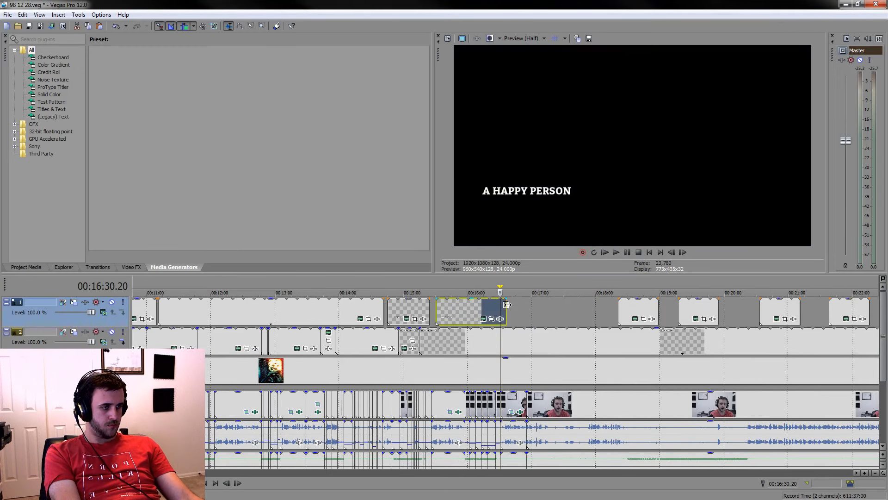
scroll(507, 304, "up", 4)
key("space")
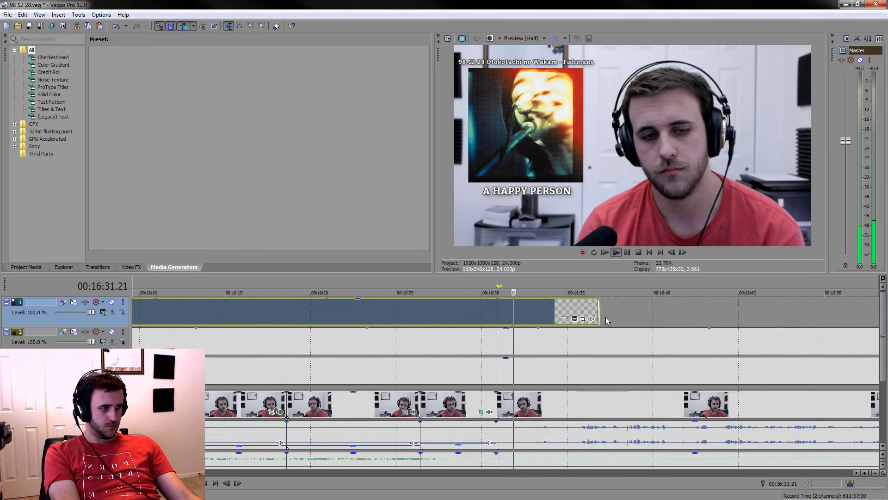
left_click_drag(599, 311, 527, 311)
left_click(527, 333)
scroll(528, 332, "up", 5)
key("space")
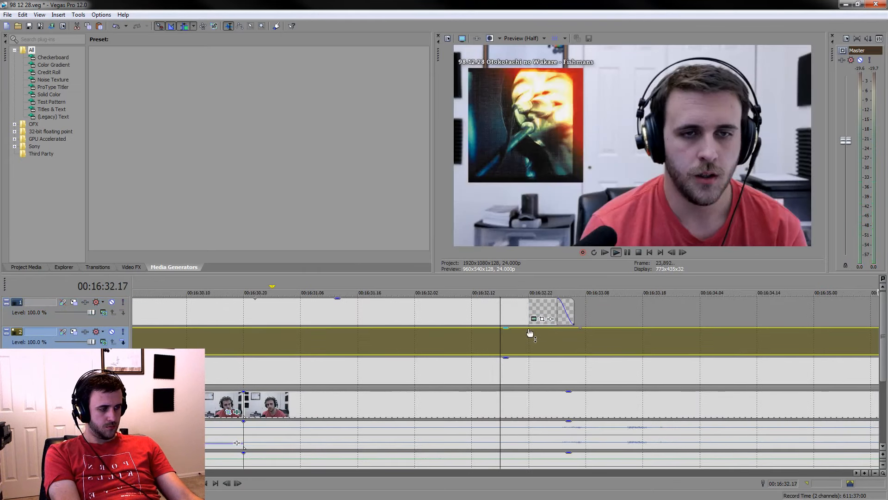
key("space")
left_click_drag(574, 309, 497, 306)
left_click(425, 352)
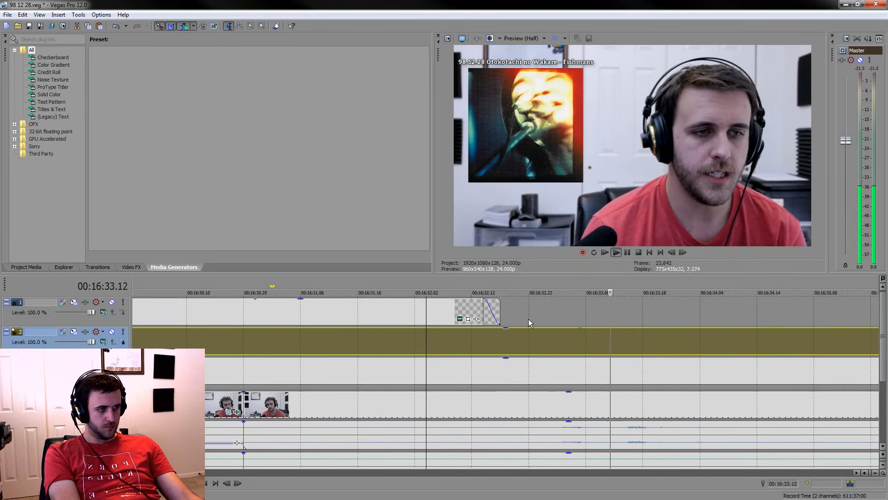
left_click_drag(500, 311, 518, 311)
Move the THE UNRELIABLE ANGEL caption earlier to start at about 00:16:56, just after the cut near 00:16:55, and save the project
scroll(576, 365, "down", 3)
scroll(679, 372, "down", 5)
left_click(610, 304)
left_click_drag(610, 301, 610, 301)
left_click_drag(884, 363, 887, 379)
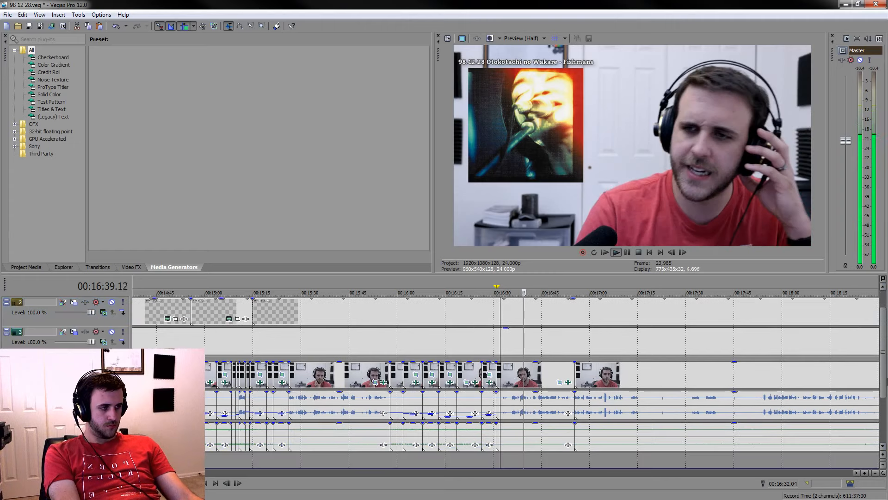
left_click(558, 373)
scroll(558, 373, "up", 4)
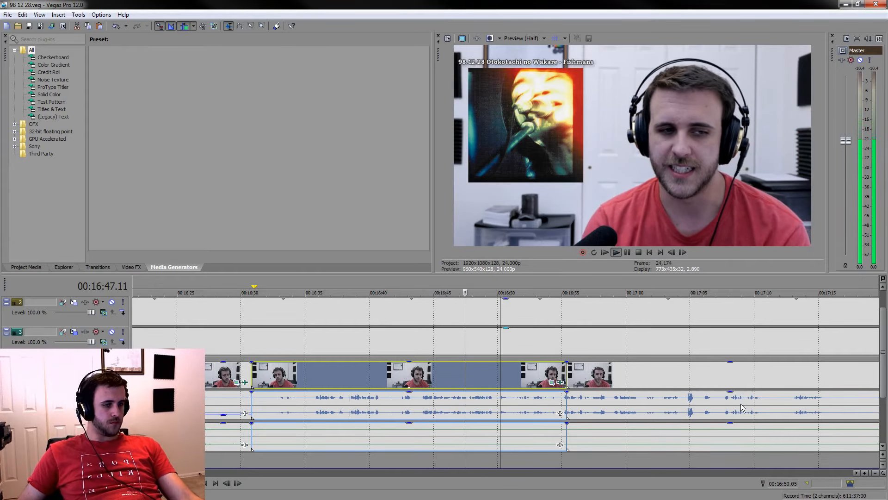
left_click(639, 375)
scroll(643, 373, "down", 3)
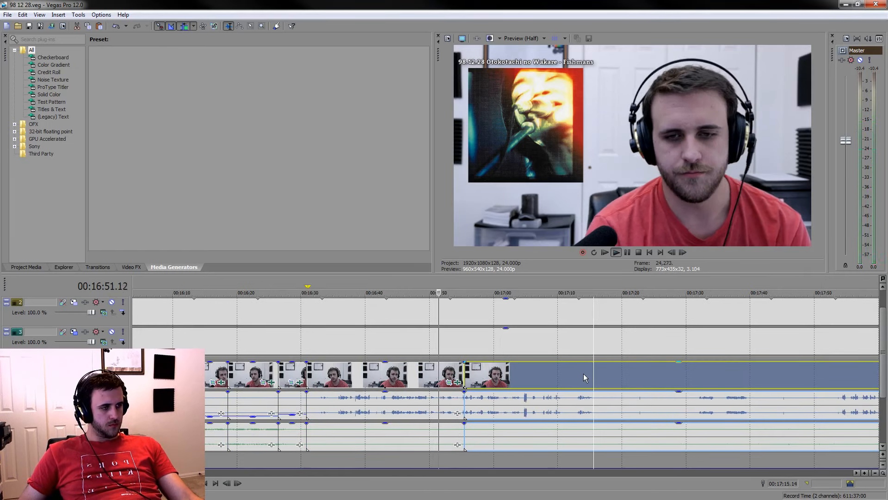
scroll(585, 374, "up", 4)
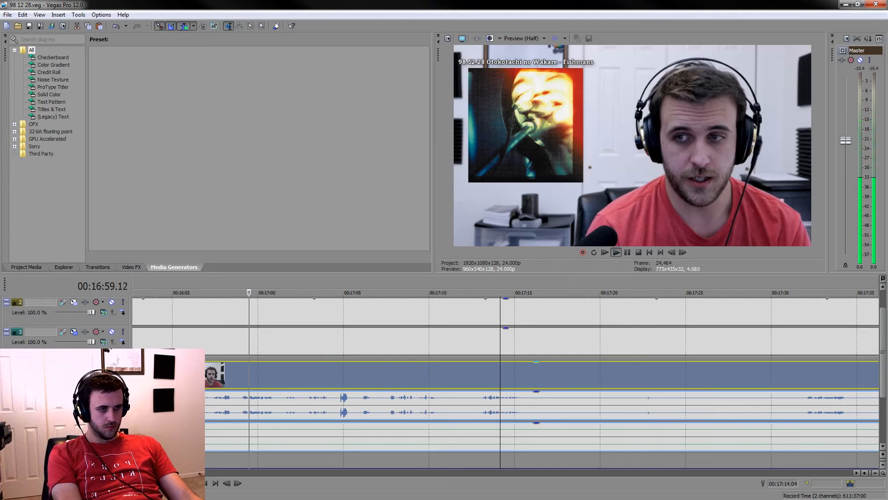
left_click(183, 375)
left_click_drag(884, 394, 884, 377)
left_click_drag(300, 309, 239, 311)
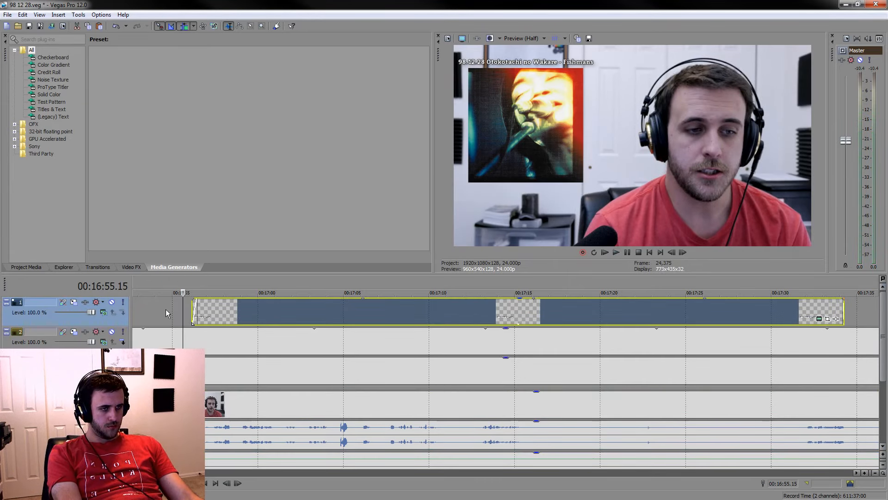
key("ctrl+s")
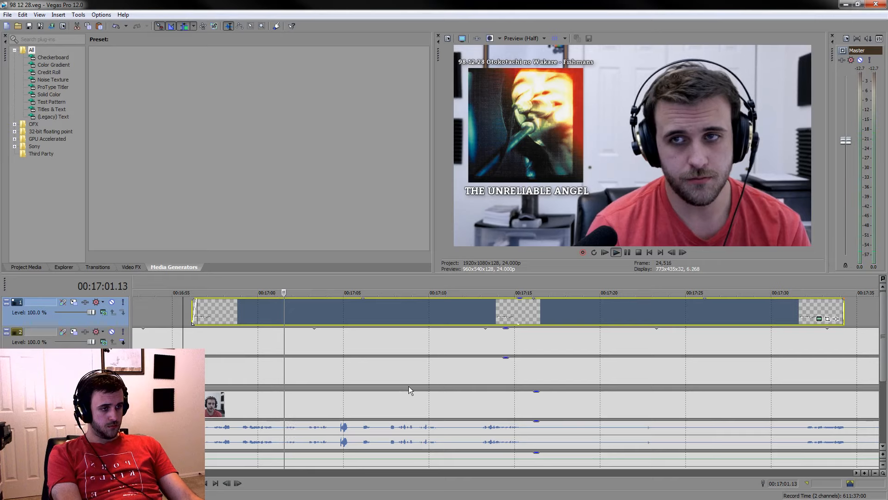
Pause playback on the THE UNRELIABLE ANGEL caption and set its text placement X value to -0.595
left_click(398, 403)
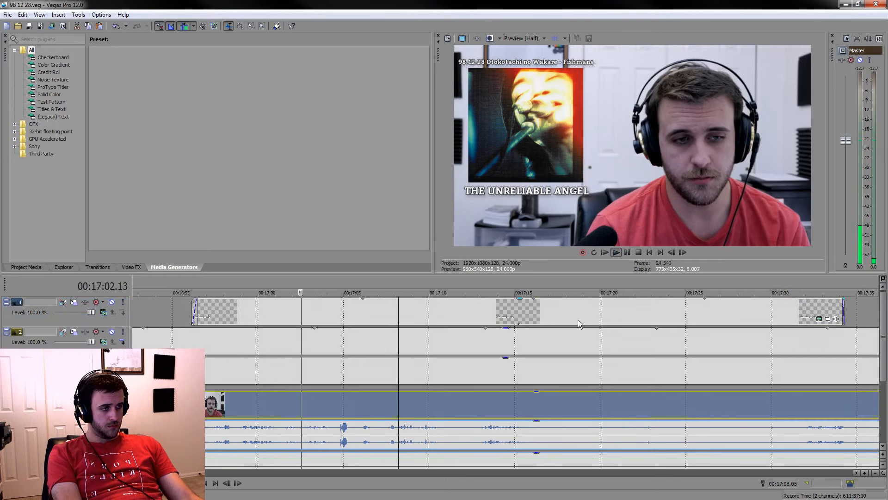
left_click(627, 252)
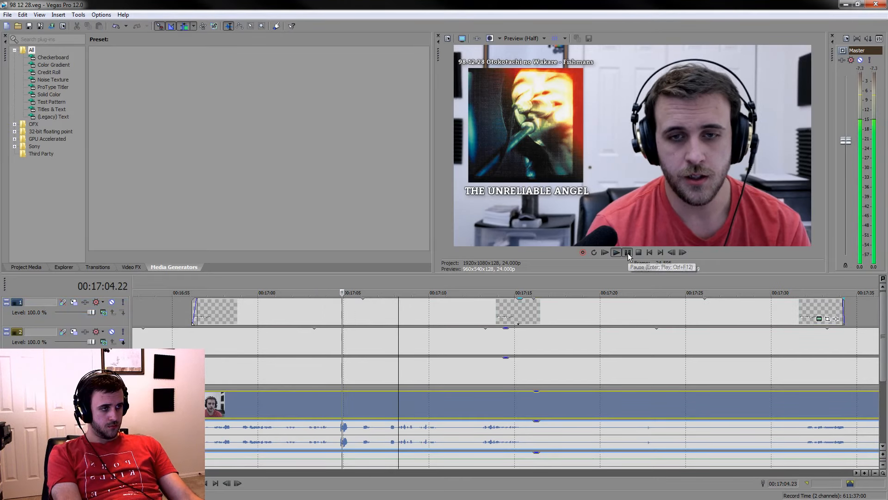
left_click(819, 318)
left_click(301, 309)
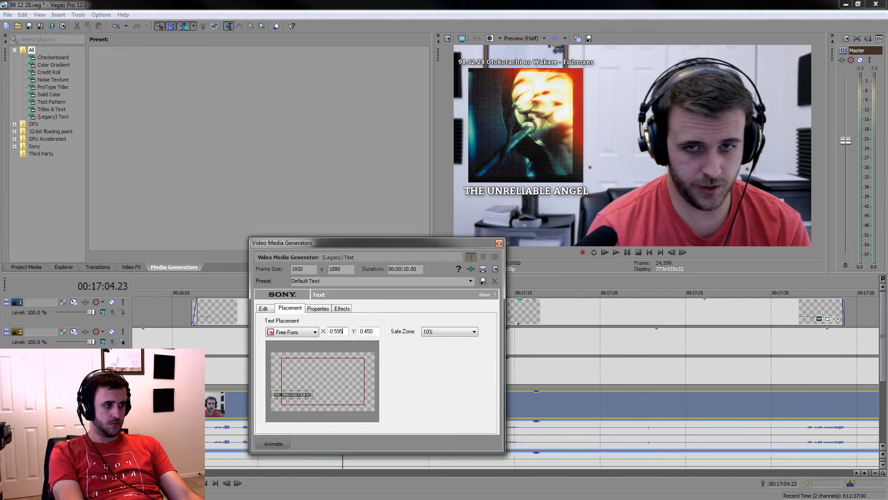
left_click(499, 242)
Set the text placement X value of the A HAPPY PERSON caption to -0.595
scroll(433, 354, "down", 3)
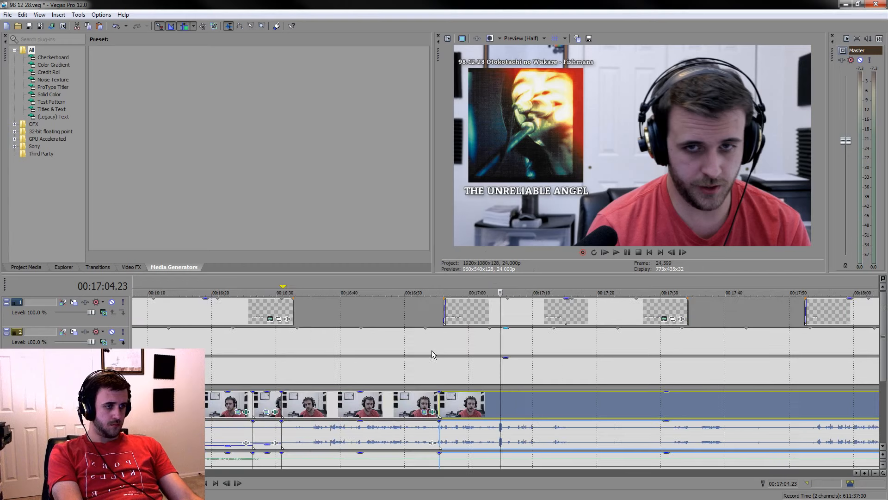
left_click(270, 319)
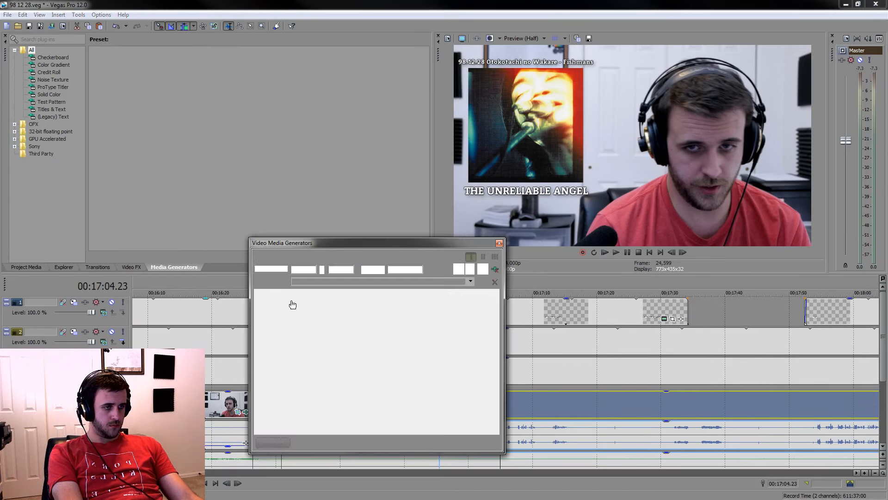
left_click(287, 311)
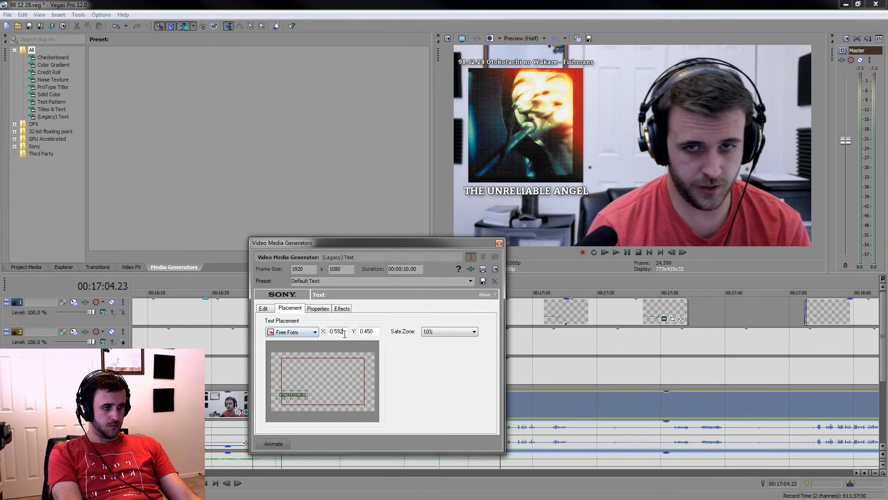
left_click(499, 242)
Set the text placement X value of the THANK YOU caption to -0.595
scroll(341, 404, "down", 3)
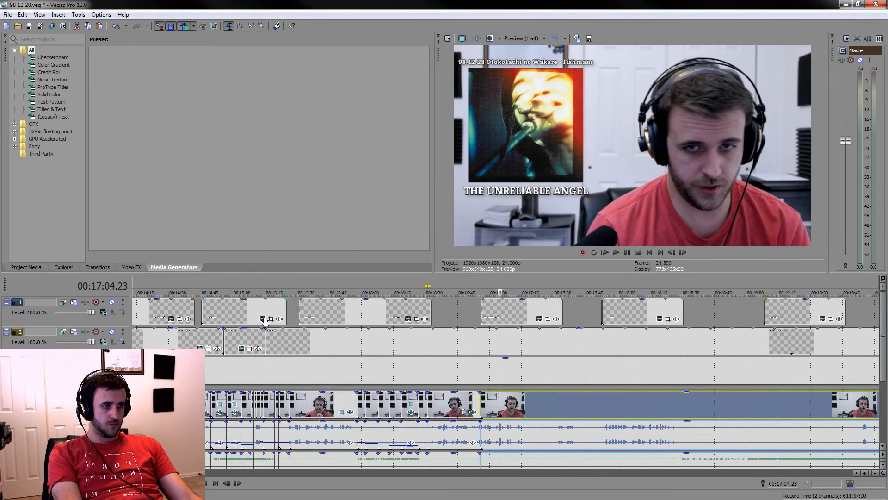
left_click(253, 304)
left_click(262, 318)
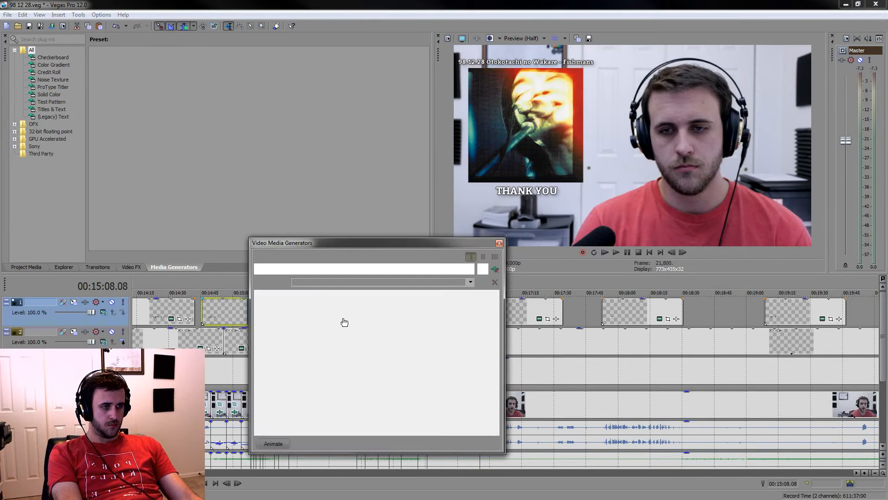
left_click(297, 310)
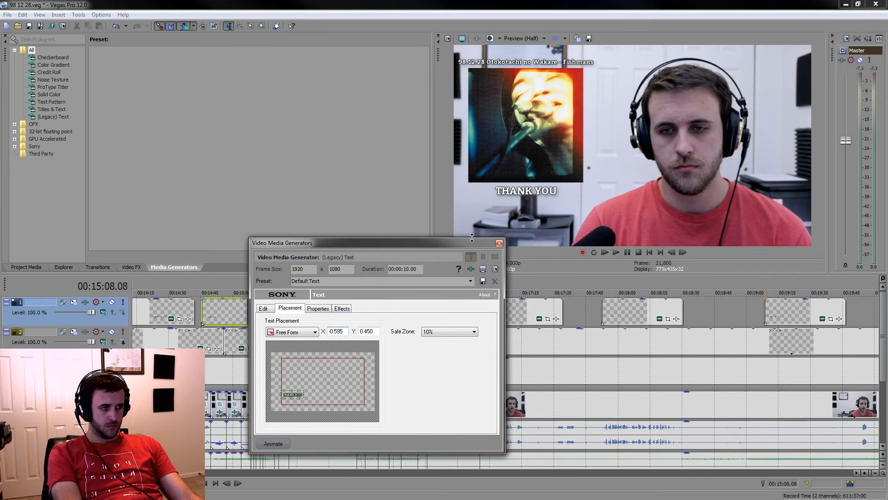
left_click(499, 243)
Check the text placement of the WHAT DID YOU DO? caption
left_click(158, 309)
left_click(171, 318)
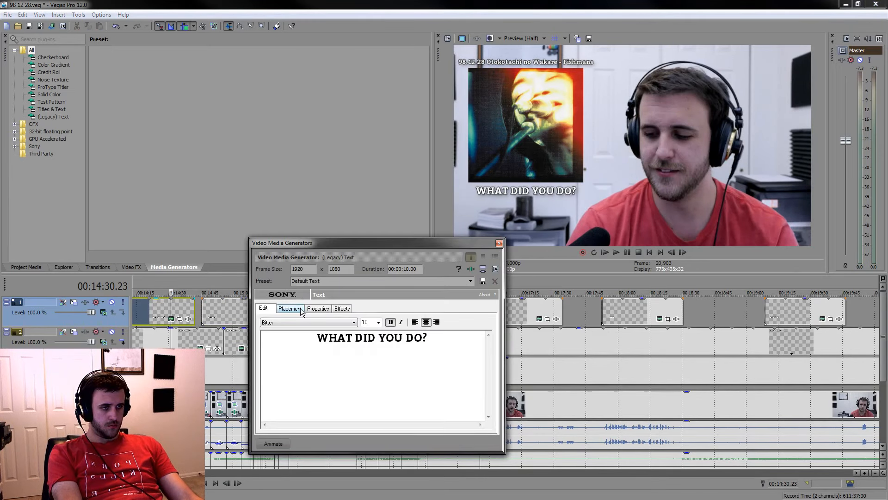
left_click(302, 309)
left_click(499, 243)
Resume playback from the cut at 00:16:55.10 and set the HIKOKI caption's text placement X value to -0.595
scroll(477, 357, "down", 10)
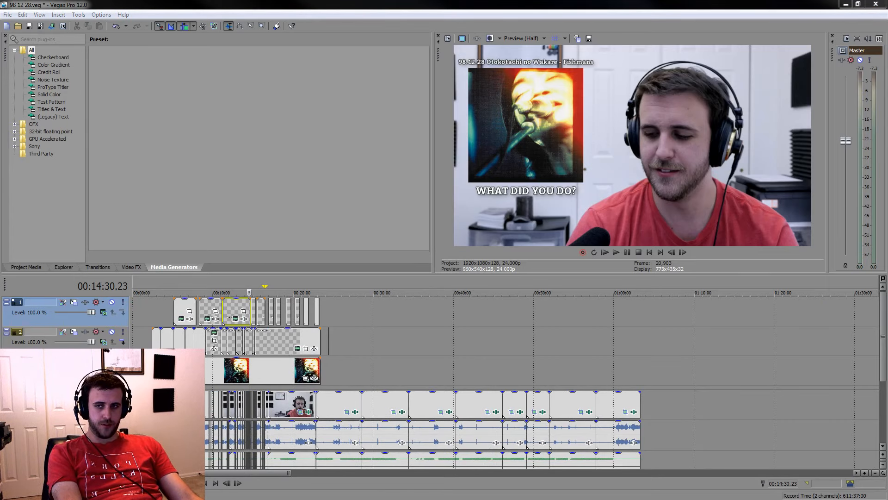
left_click(257, 415)
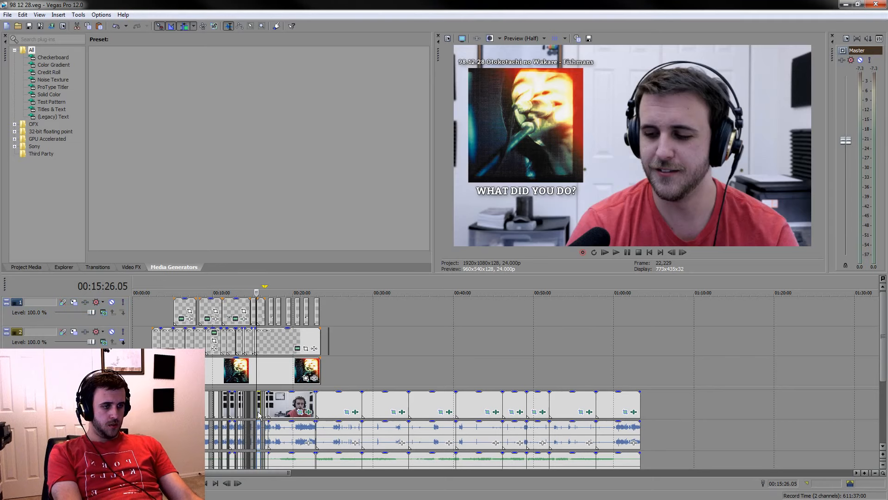
scroll(569, 442, "up", 6)
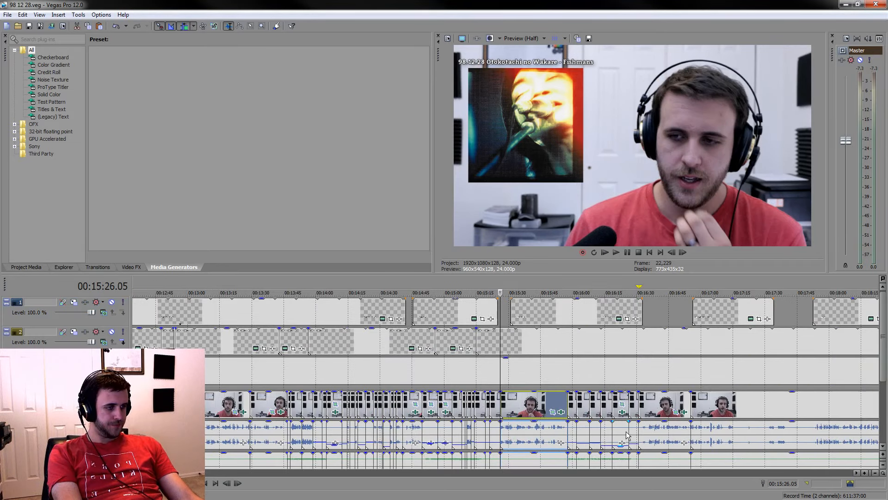
scroll(638, 408, "down", 3)
left_click(572, 401)
scroll(571, 401, "up", 4)
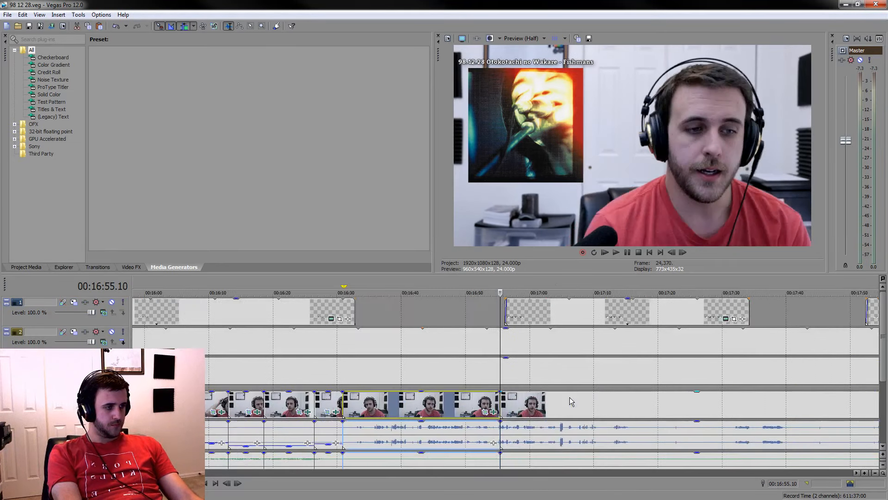
key("space")
left_click(532, 414)
scroll(668, 367, "down", 3)
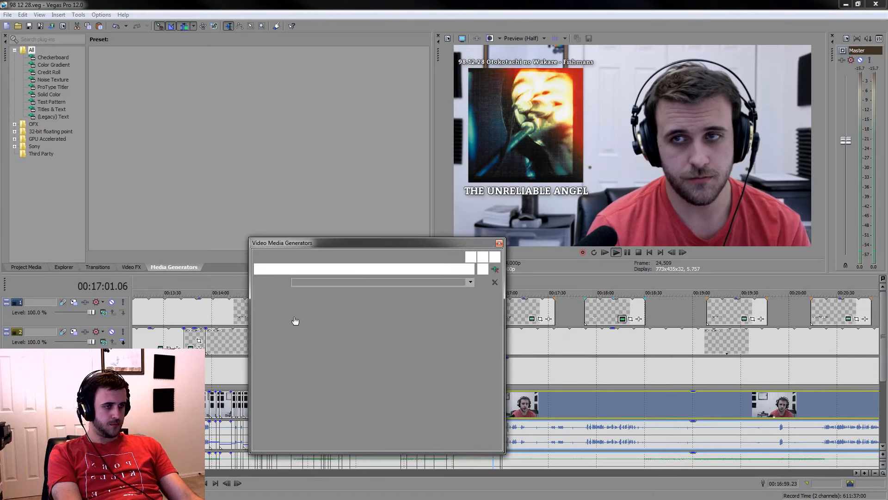
left_click(300, 308)
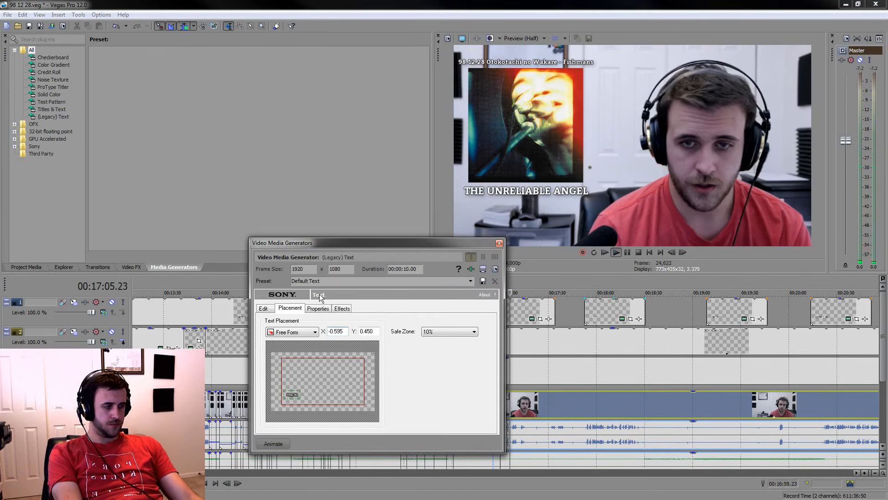
left_click(500, 244)
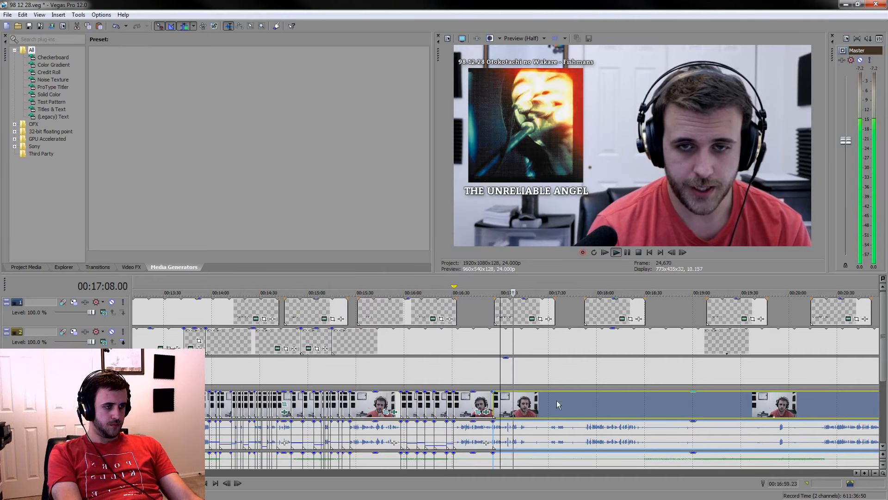
Play on through the remark, split the video and audio events at 00:17:15.16, and save the project
scroll(445, 359, "up", 5)
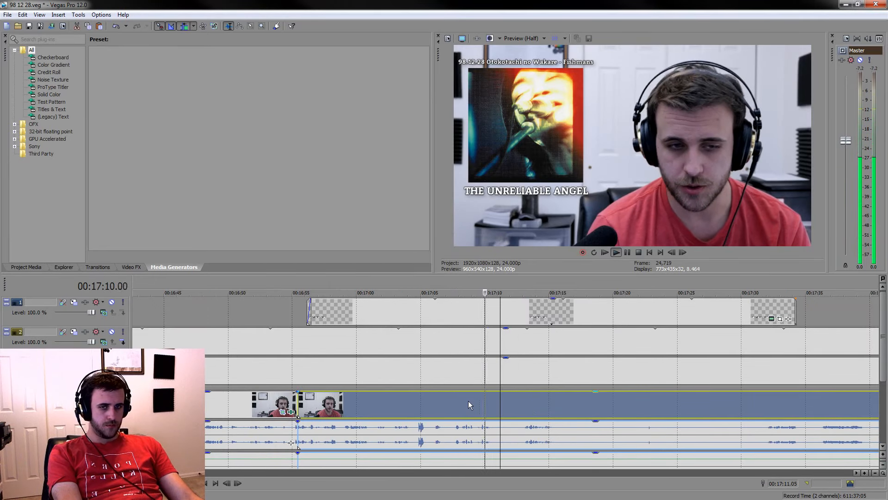
scroll(469, 400, "up", 2)
key("space")
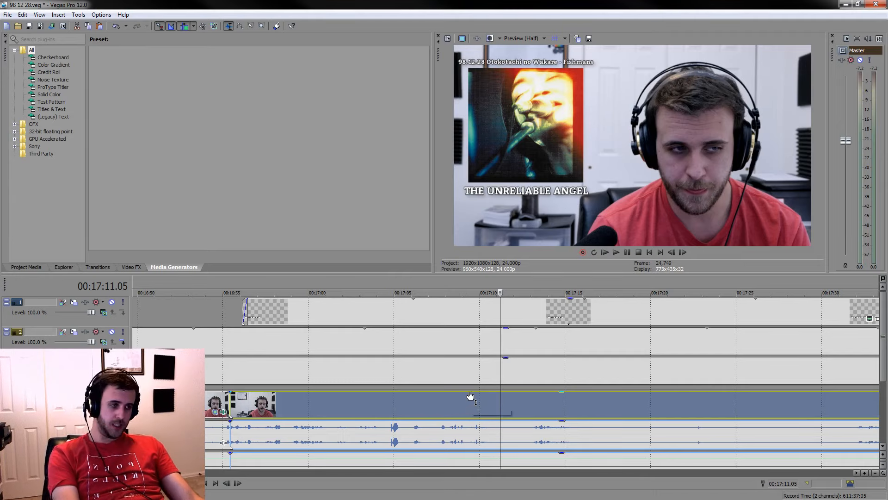
key("space")
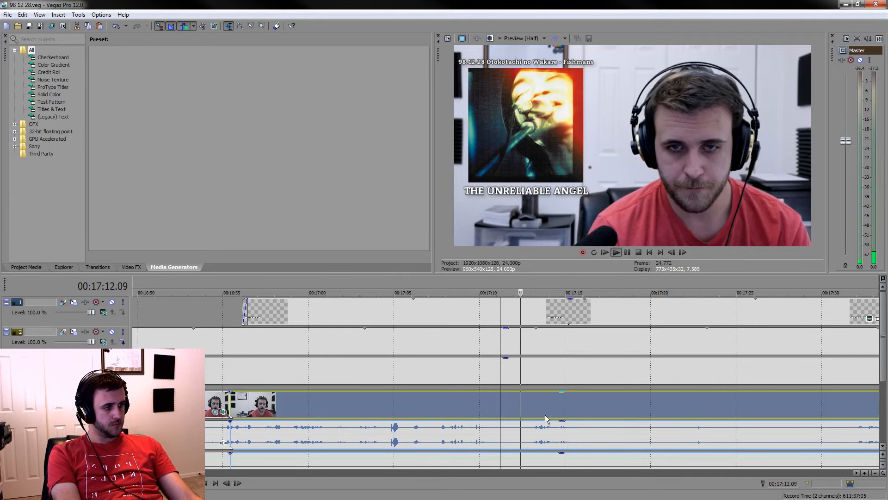
left_click(628, 255)
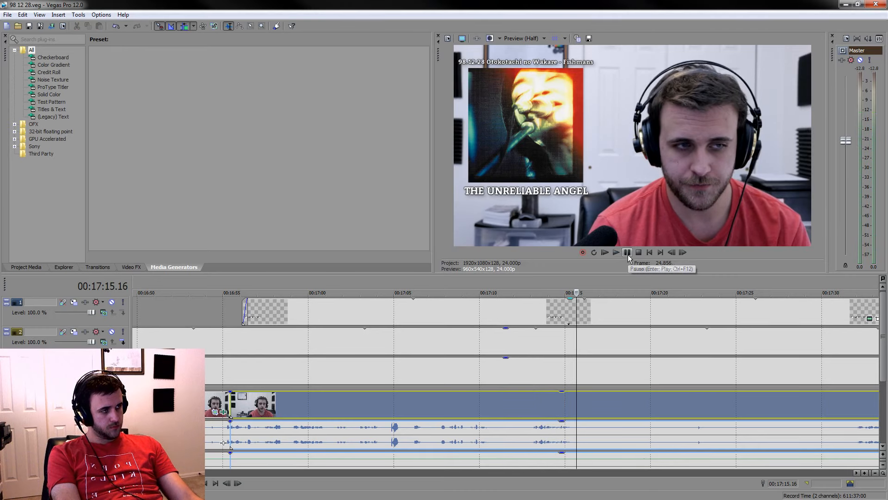
key("s")
key("ctrl+s")
Check the text placement values of the HIKOKI caption
scroll(595, 339, "down", 5)
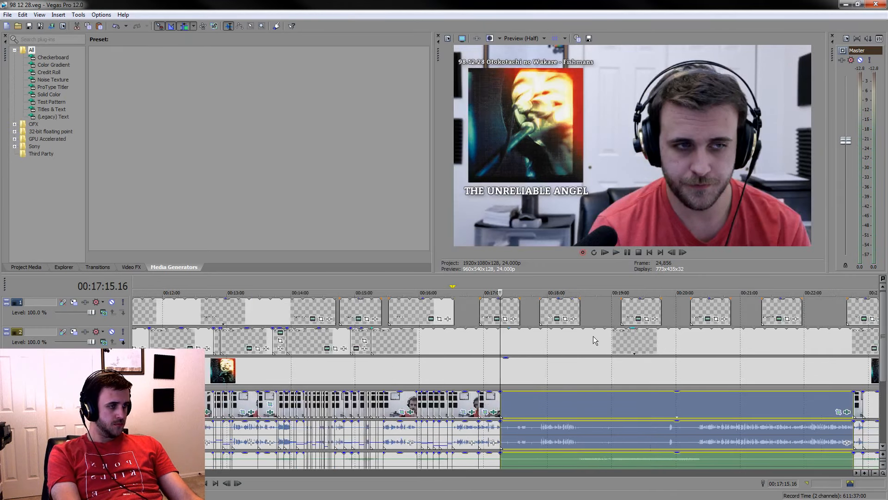
left_click(560, 319)
left_click(558, 319)
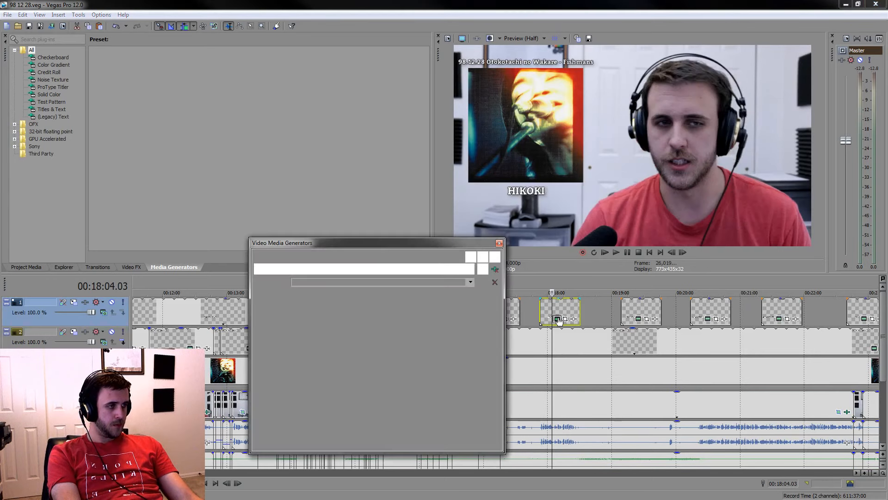
left_click(287, 312)
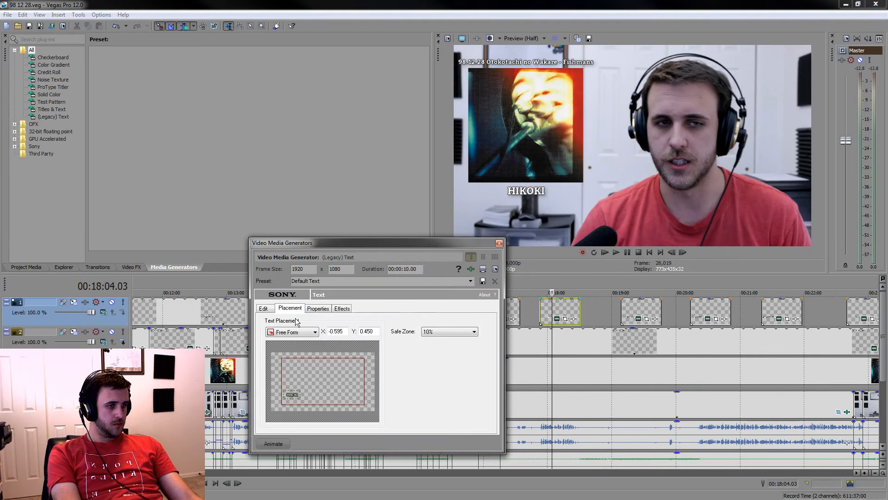
left_click(499, 243)
Set the IN THE FLIGHT caption's text placement X value to -0.595
left_click(642, 319)
left_click(639, 319)
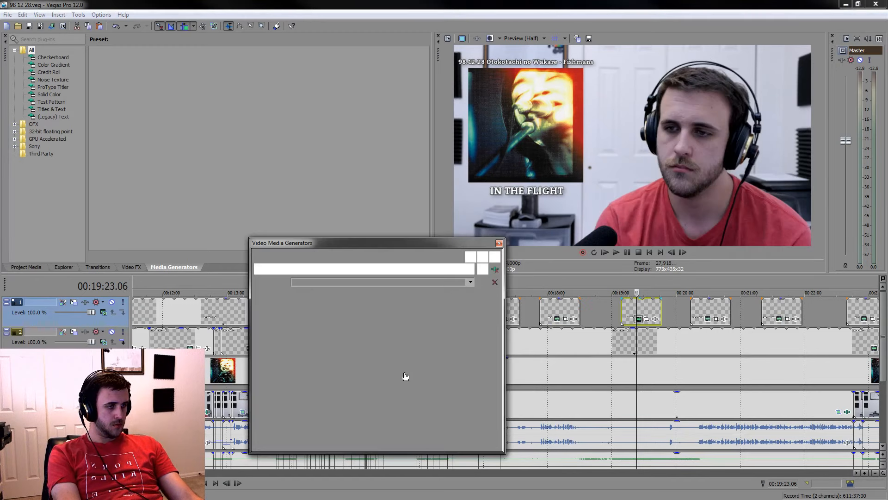
left_click(292, 308)
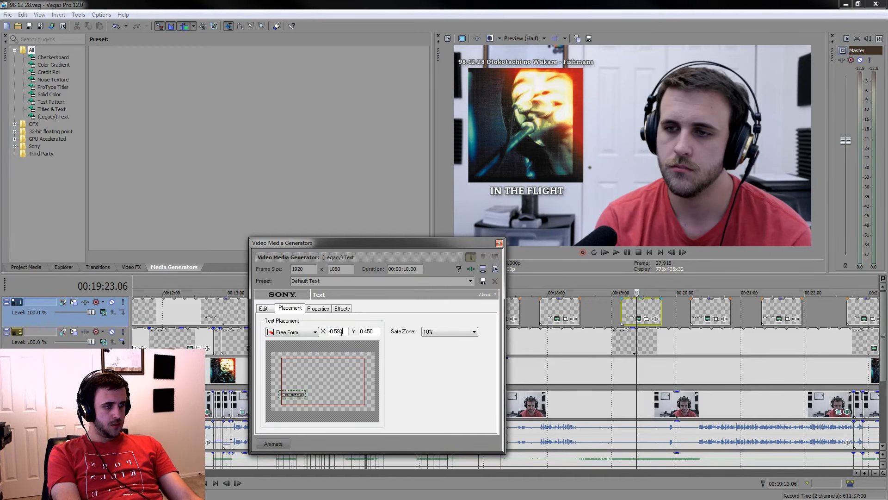
left_click(500, 245)
Set the WALKING IN THE RHYTHM caption's text placement X value to -0.595
left_click(708, 313)
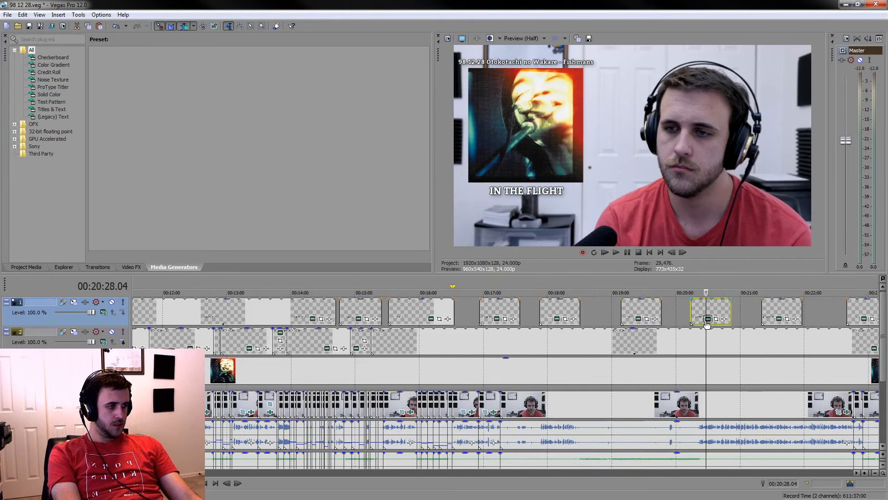
left_click(708, 320)
left_click(296, 309)
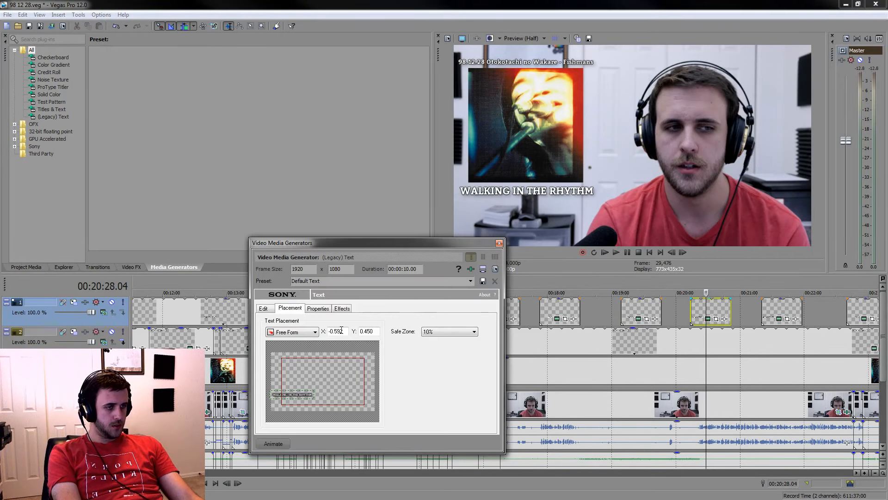
left_click(345, 330)
type("-0.595")
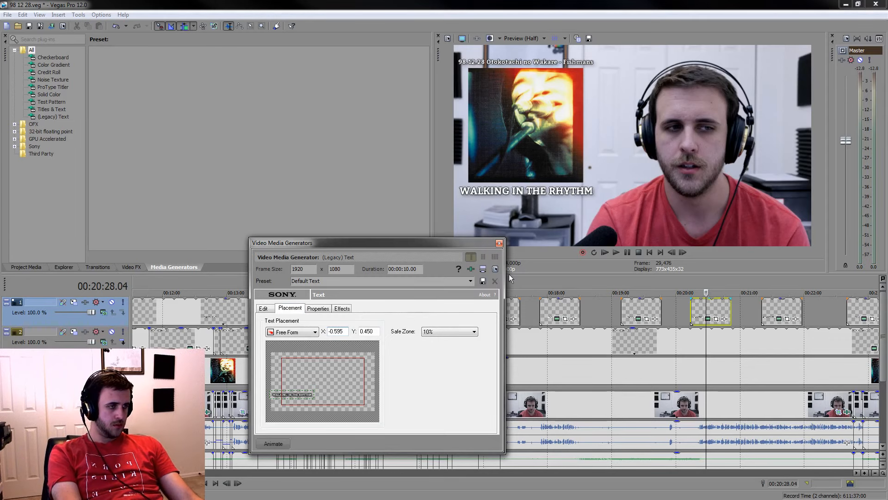
left_click(499, 243)
Check the text placement values of the SMILIN' DAYS, SUMMER HOLIDAY caption
left_click(789, 314)
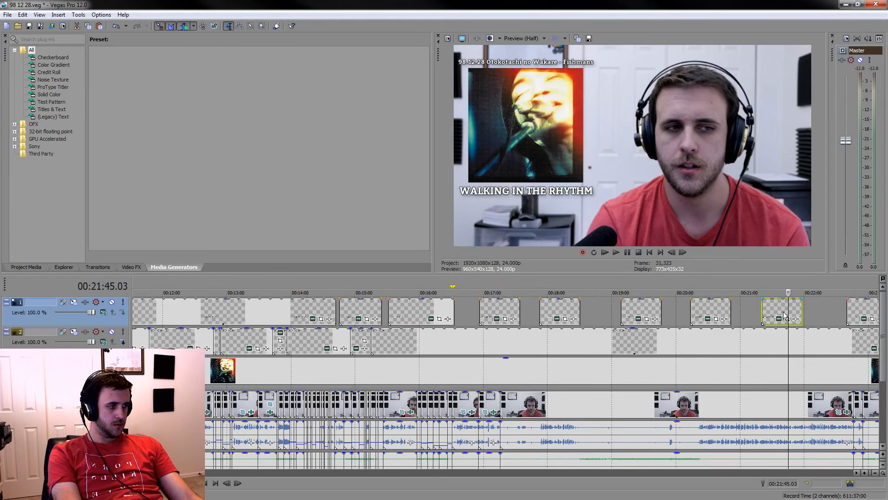
left_click(780, 320)
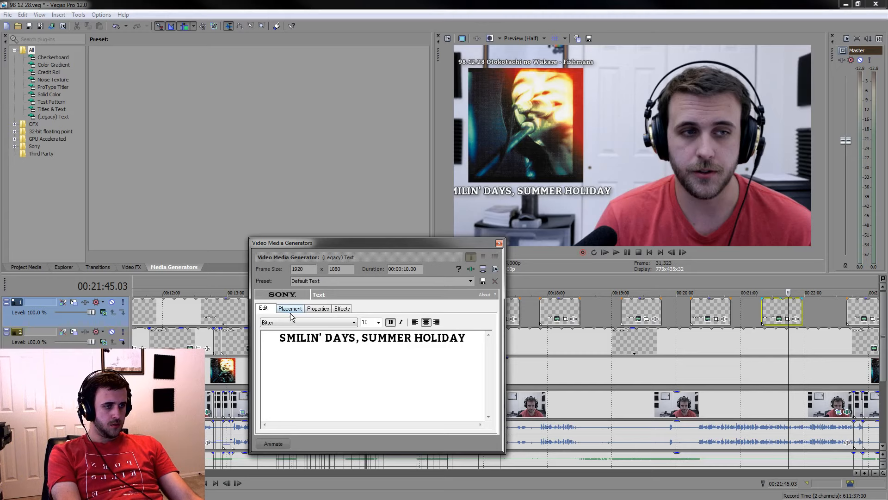
left_click(290, 309)
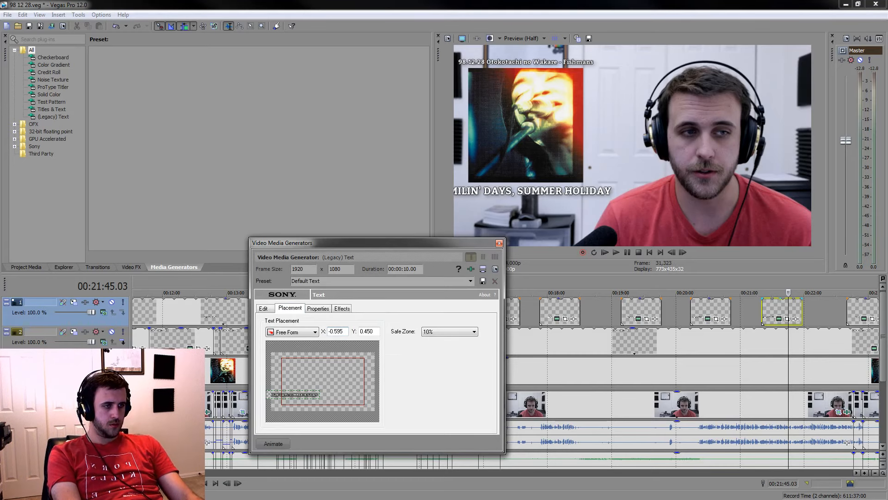
left_click(499, 244)
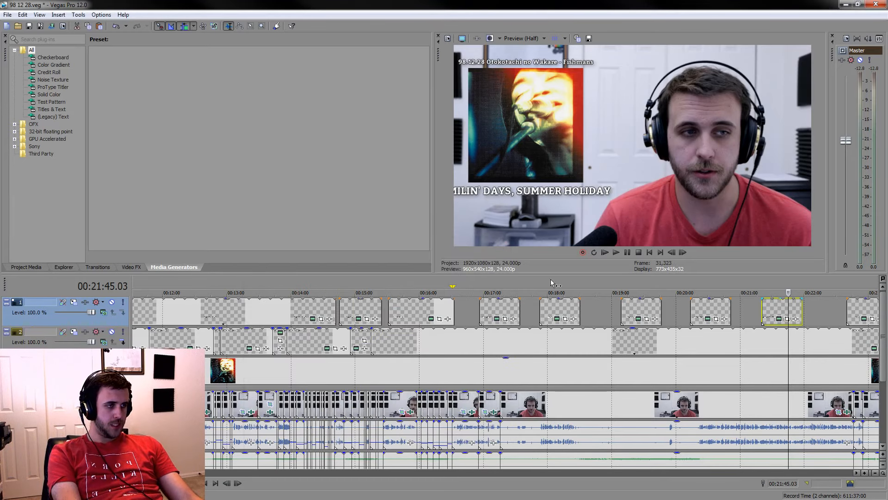
Set the MELODY caption's text placement X value to -0.595
left_click(814, 473)
left_click(487, 306)
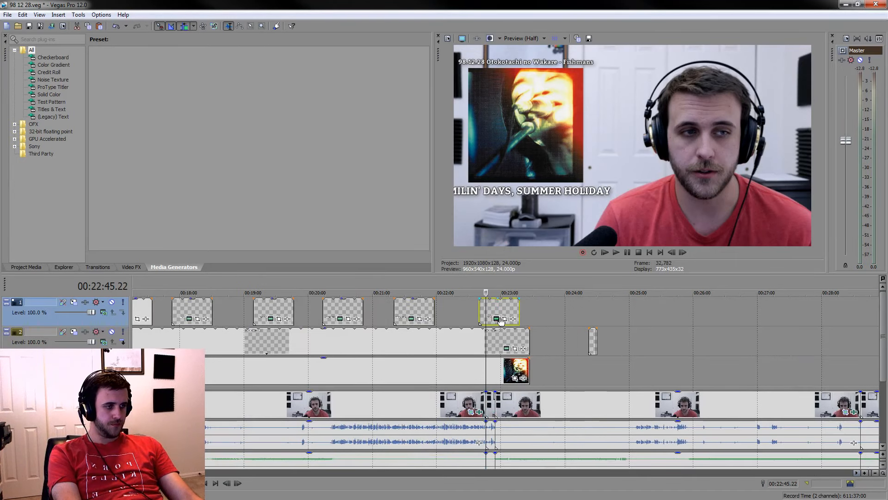
left_click(496, 318)
left_click(290, 309)
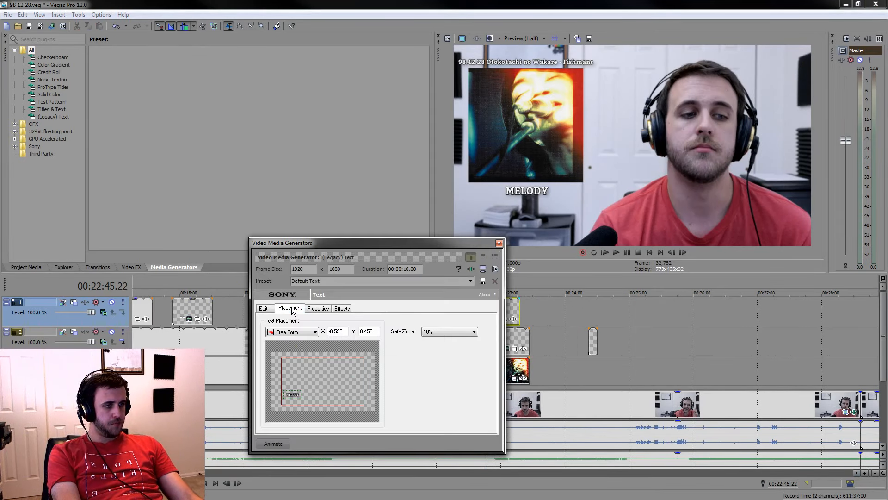
type("5")
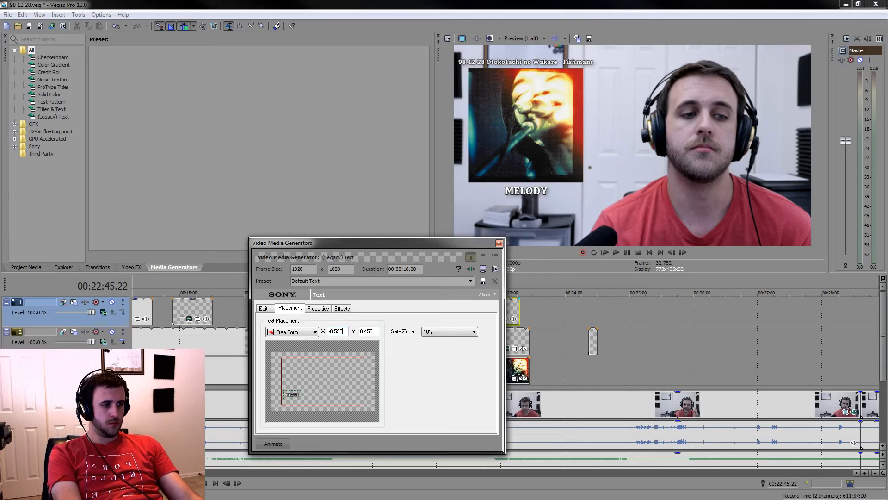
left_click(499, 243)
Return to the recently edited section of the timeline and play it from 00:17:11.13
scroll(355, 366, "down", 4)
left_click(325, 368)
left_click(333, 368)
scroll(328, 363, "up", 8)
scroll(553, 378, "down", 5)
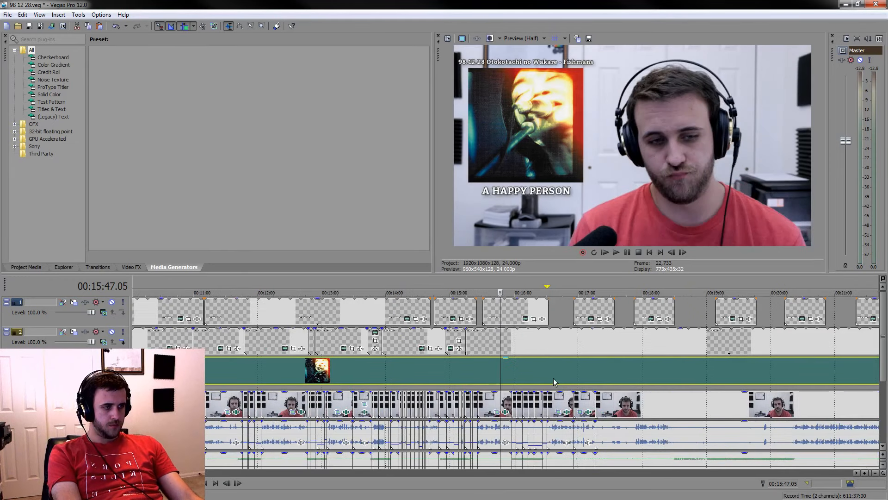
left_click(569, 382)
left_click(590, 375)
scroll(590, 375, "up", 5)
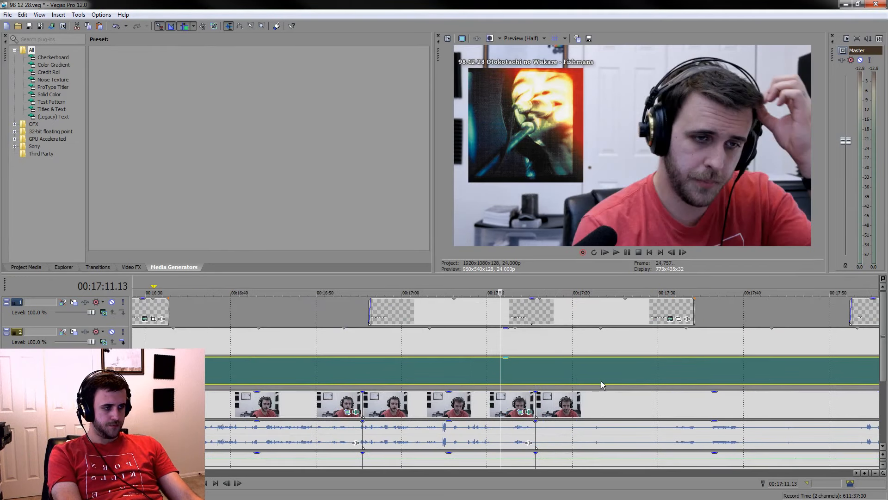
key("space")
Play the section after the 00:17:15.16 cut and split the video and audio events at 00:17:20.17
left_click(656, 408)
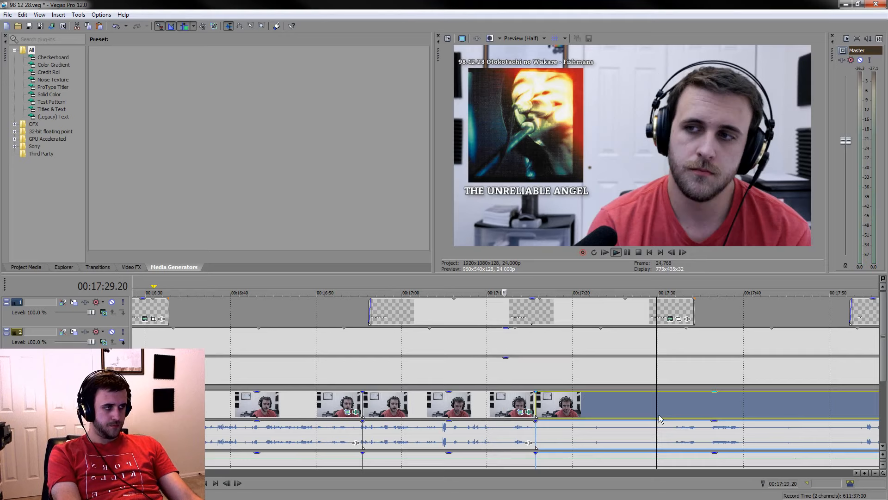
left_click(549, 428)
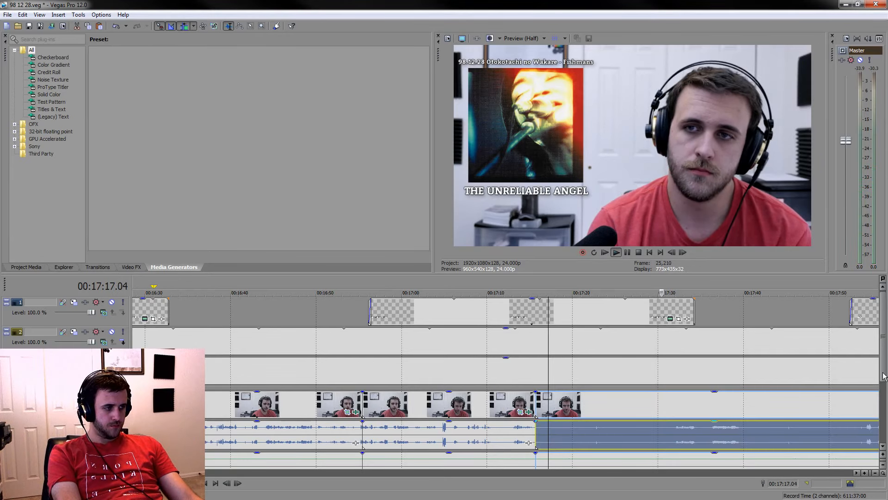
left_click_drag(884, 377, 884, 409)
scroll(874, 412, "up", 3)
key("space")
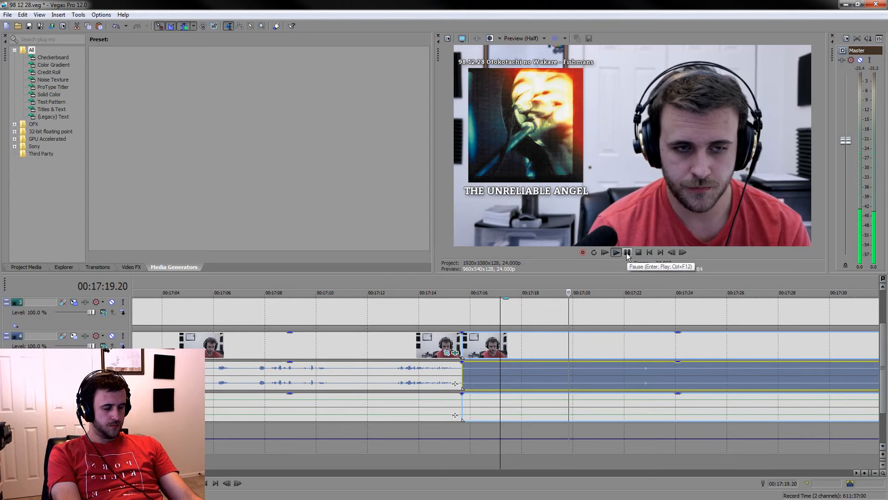
left_click(589, 405)
left_click(592, 406)
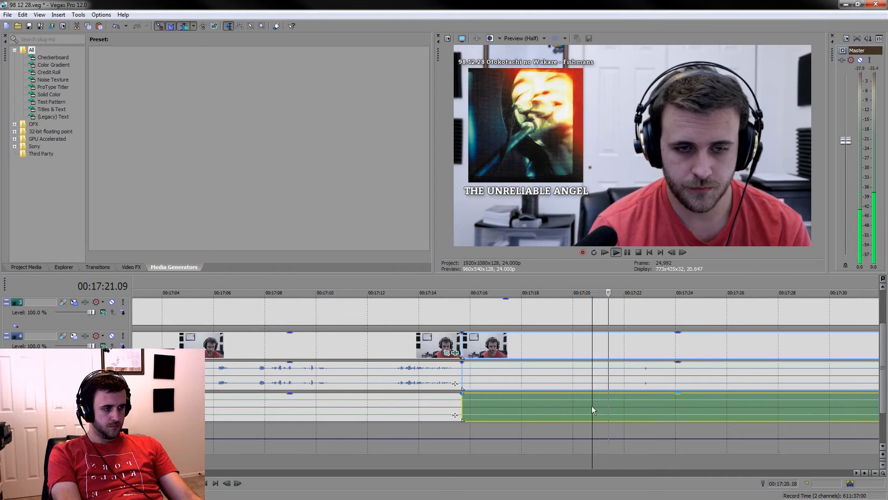
key("s")
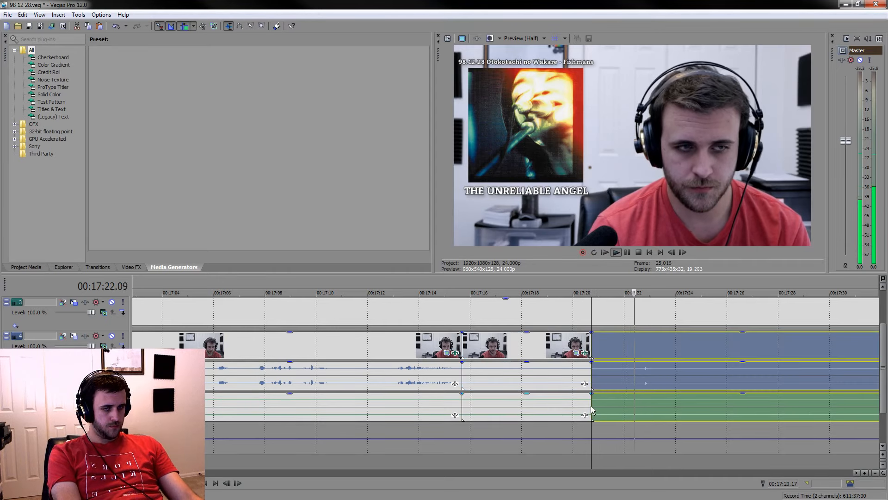
Split the video and audio events at 00:17:28.19 and mark the range back to the 00:17:20.17 cut
left_click(629, 252)
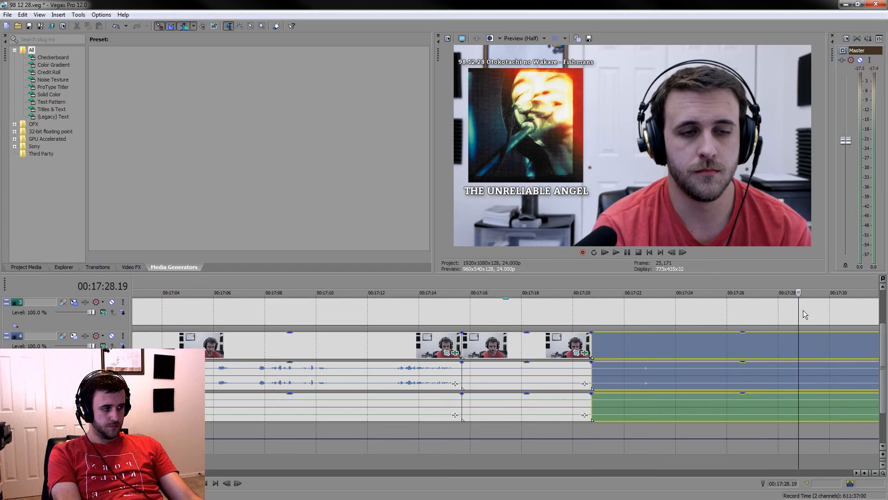
key("s")
left_click_drag(798, 285, 593, 288)
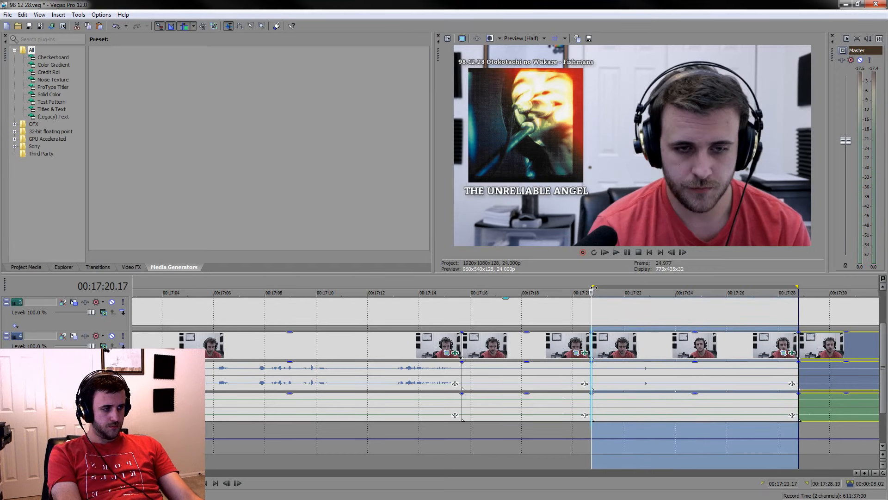
Preview the marked section, split the events at 00:17:22.05, and delete the piece between 00:17:20.17 and 00:17:22.05
left_click(631, 347)
key("space")
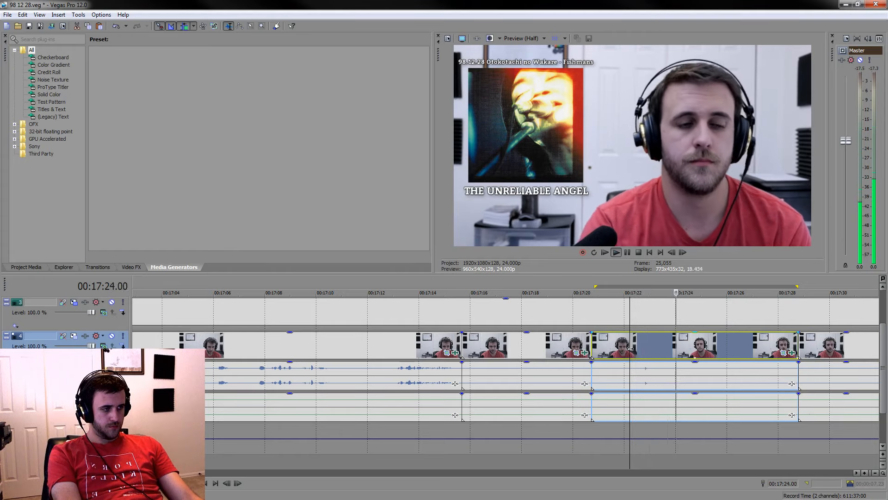
key("space")
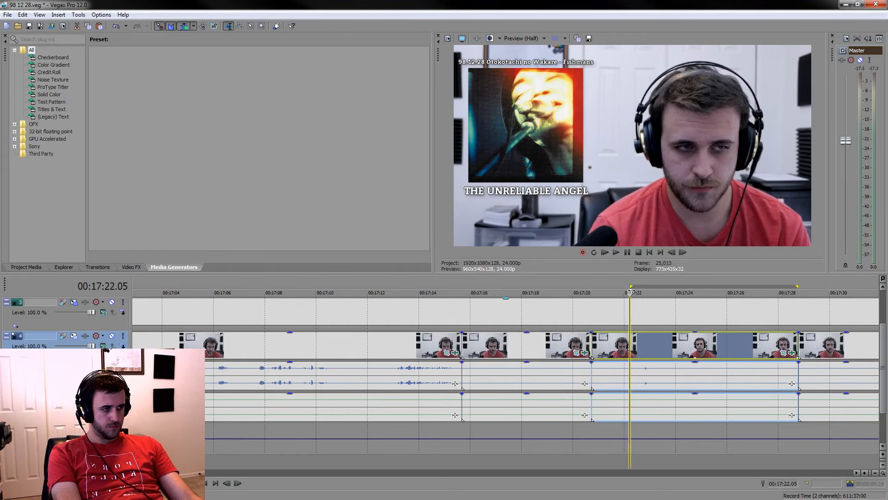
key("s")
left_click(612, 344)
key("Delete")
Delete the silent segment between 00:17:15.16 and 00:17:20.17 and collapse the marked time range
left_click(525, 349)
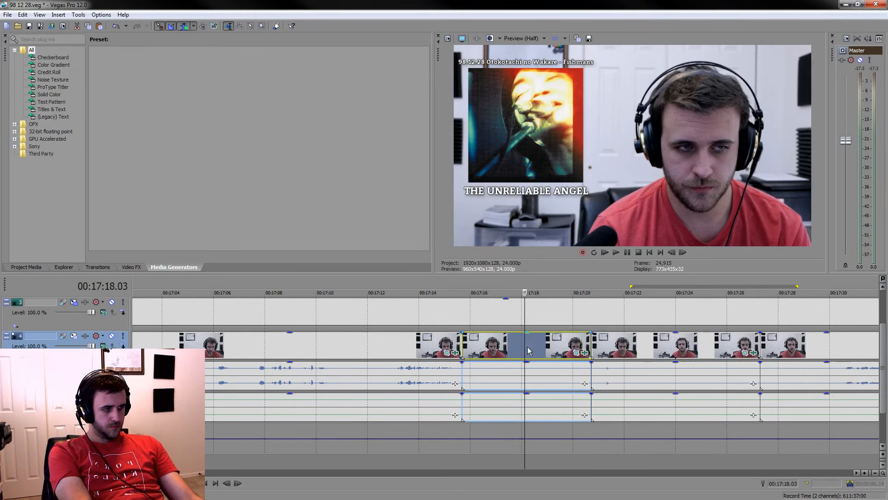
key("Delete")
left_click_drag(630, 287, 798, 289)
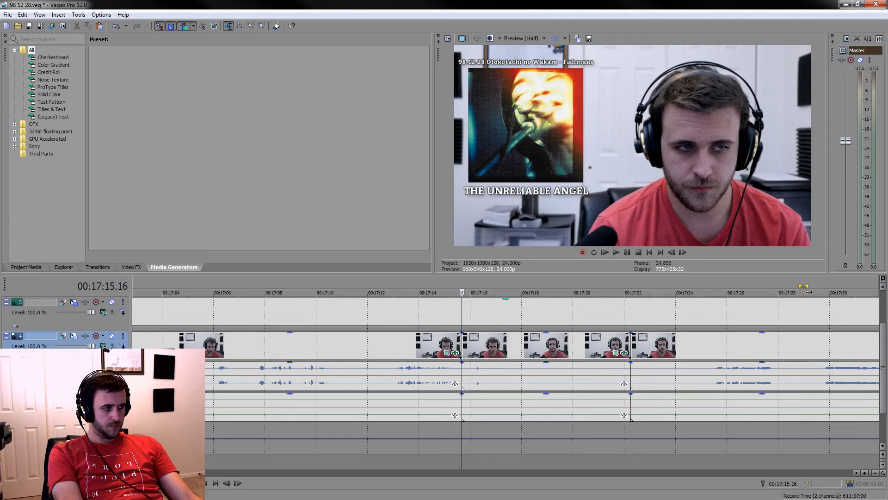
Lower the voice audio gain after the 00:17:15.16 cut to about -16.6 dB and play back across the cut
left_click_drag(556, 365, 558, 388)
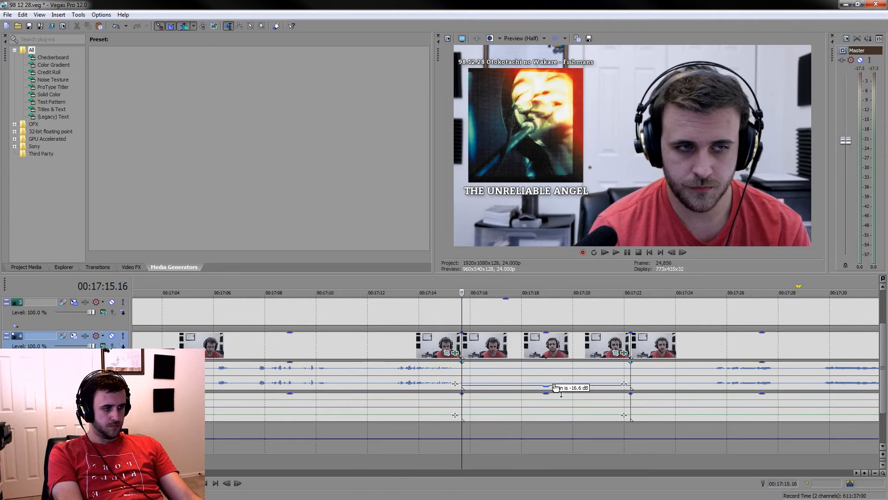
left_click(337, 378)
key("space")
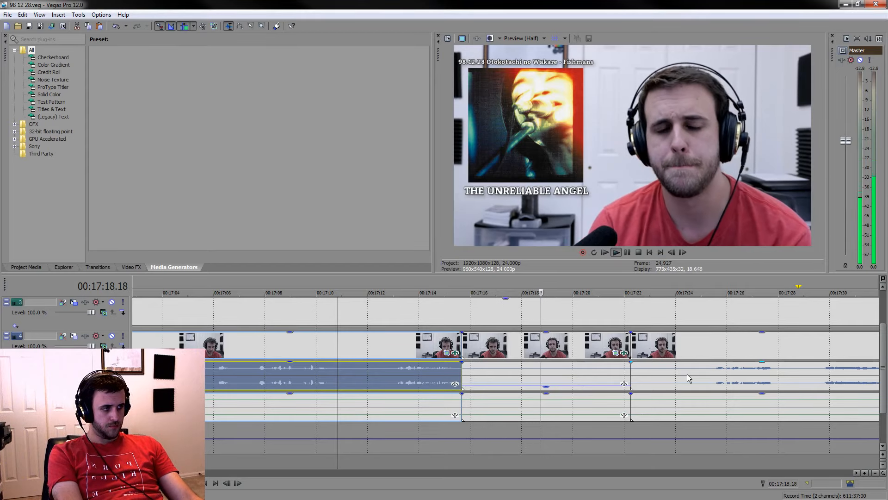
Split the video and audio events at 00:17:25.05, just before the next remark
left_click(707, 372)
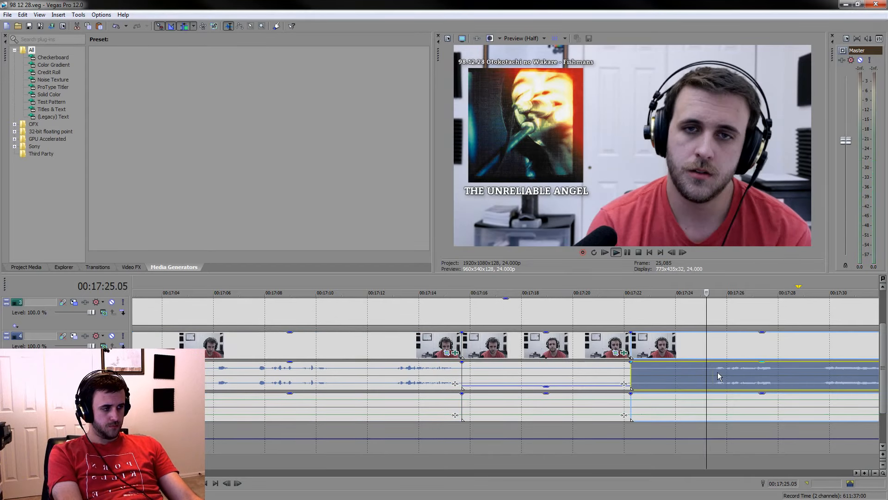
key("s")
scroll(707, 375, "down", 3)
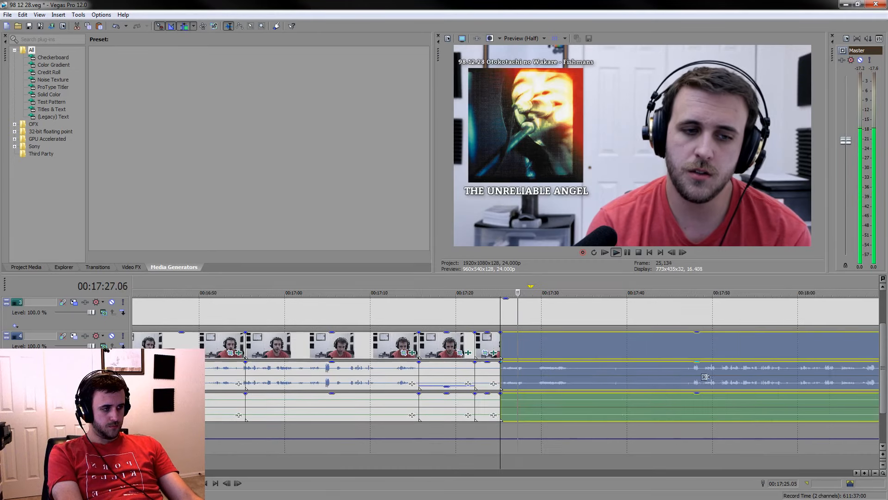
scroll(675, 373, "up", 2)
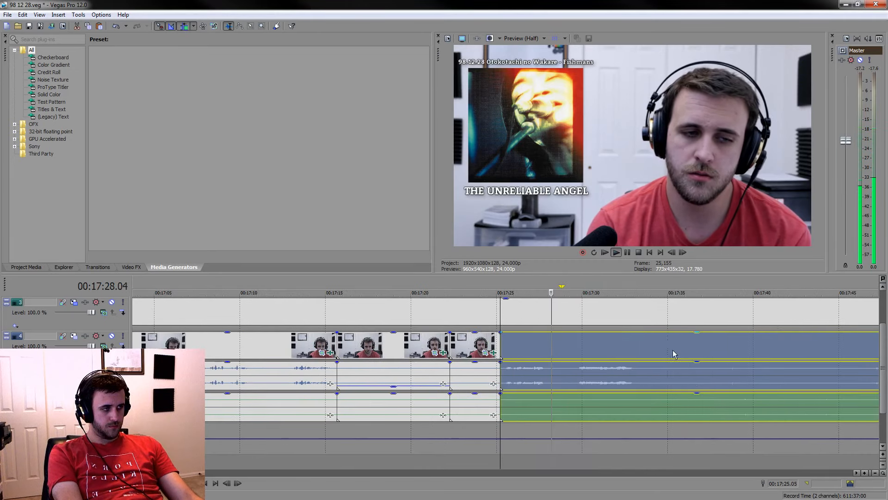
Split the events at 00:17:33.12 after the remark and mark the range back to the 00:17:25.05 cut
left_click(629, 250)
key("s")
left_click_drag(642, 284, 499, 278)
scroll(558, 353, "up", 3)
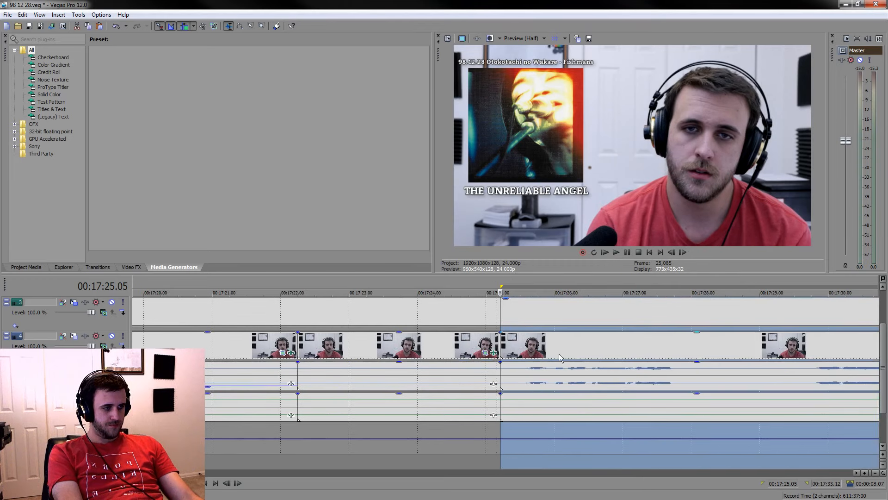
Split off the short silent piece right after the 00:17:25.05 cut and delete it
left_click(520, 375)
key("space")
left_click(507, 345)
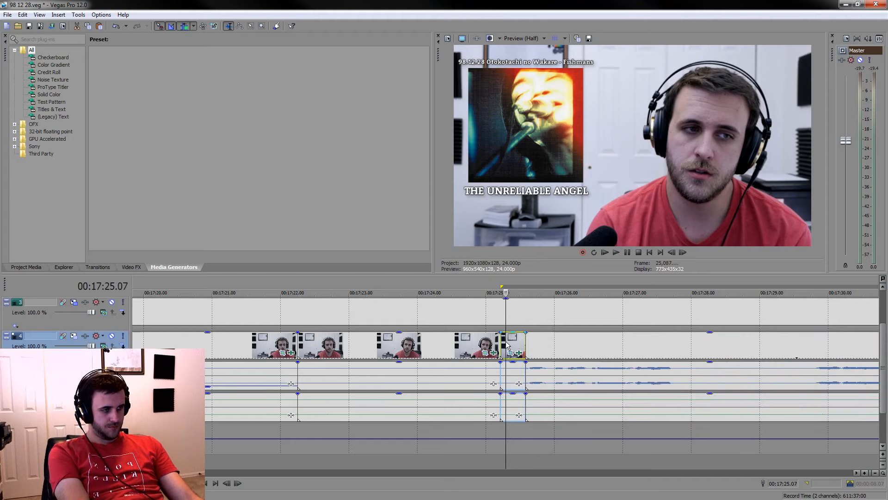
key("Delete")
Play through the remark after the 00:17:25.05 cut, split the events at 00:17:32.14 and delete the leftover silent piece after it
key("space")
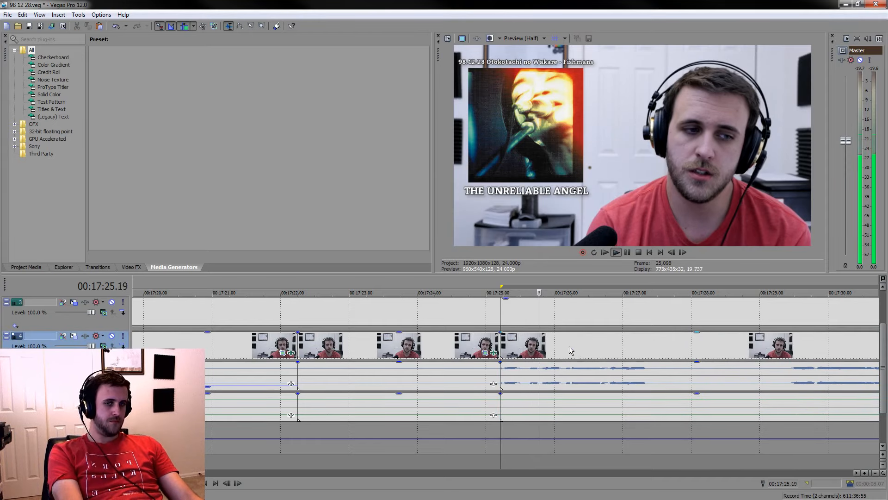
left_click(569, 346)
scroll(672, 288, "down", 3)
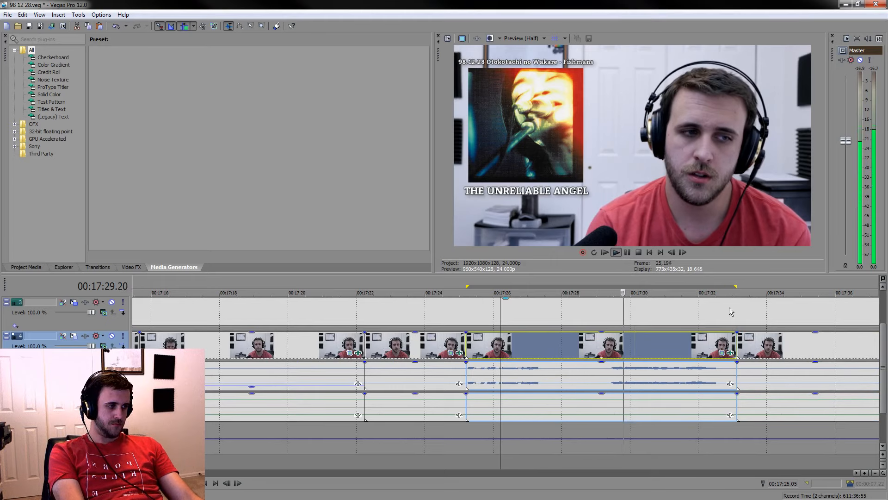
left_click(686, 362)
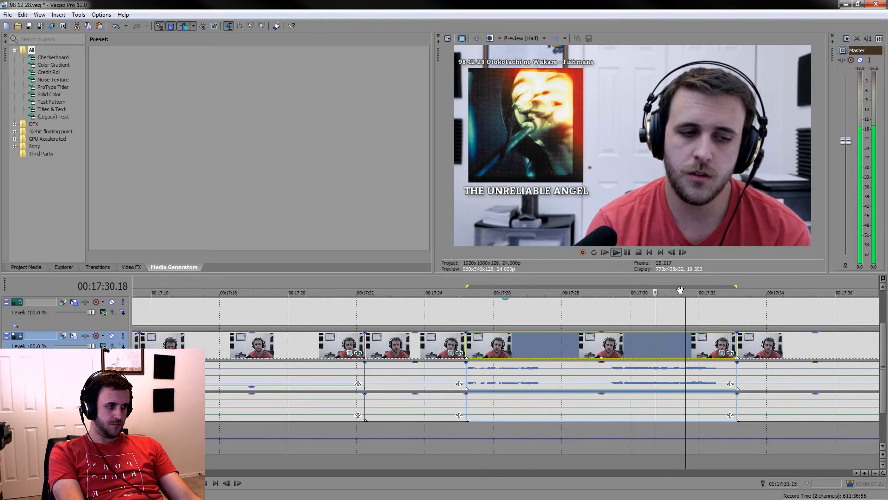
left_click(629, 256)
key("s")
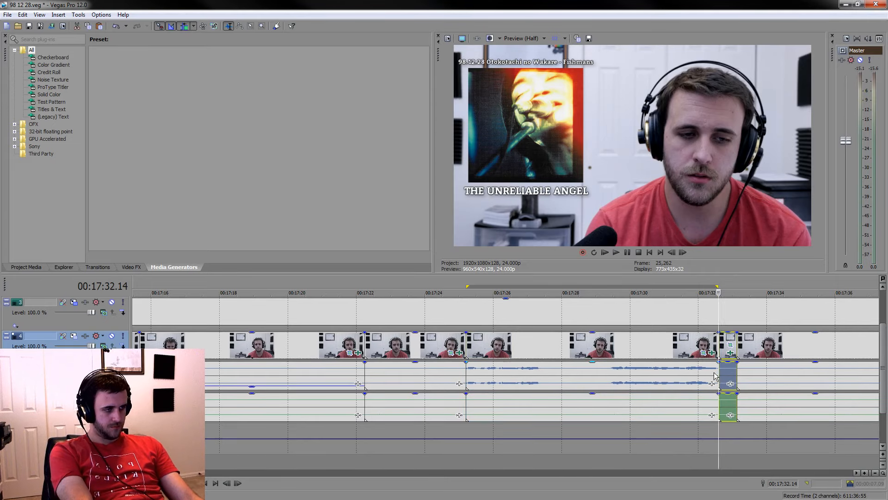
key("Delete")
Replay the remark from 00:17:25.05, split the events at 00:17:32.12 and delete the tiny remaining piece after that point
left_click(469, 341)
scroll(470, 341, "up", 2)
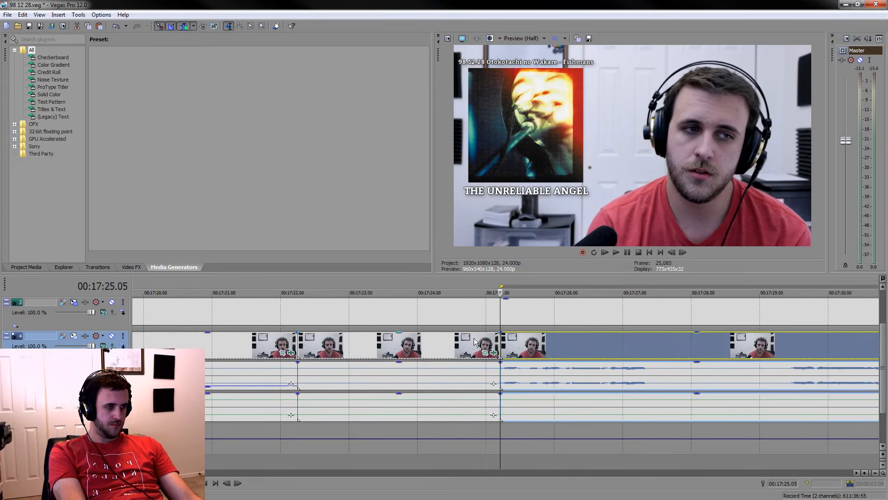
key("space")
scroll(520, 354, "down", 5)
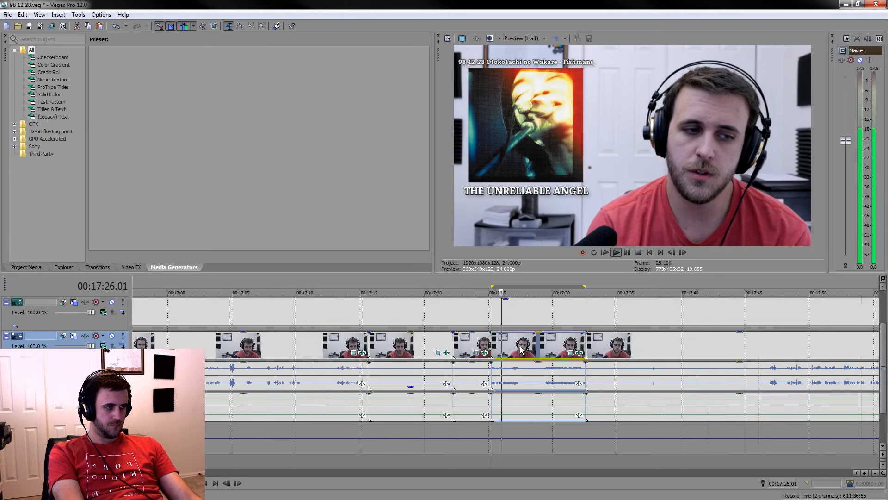
scroll(590, 345, "up", 3)
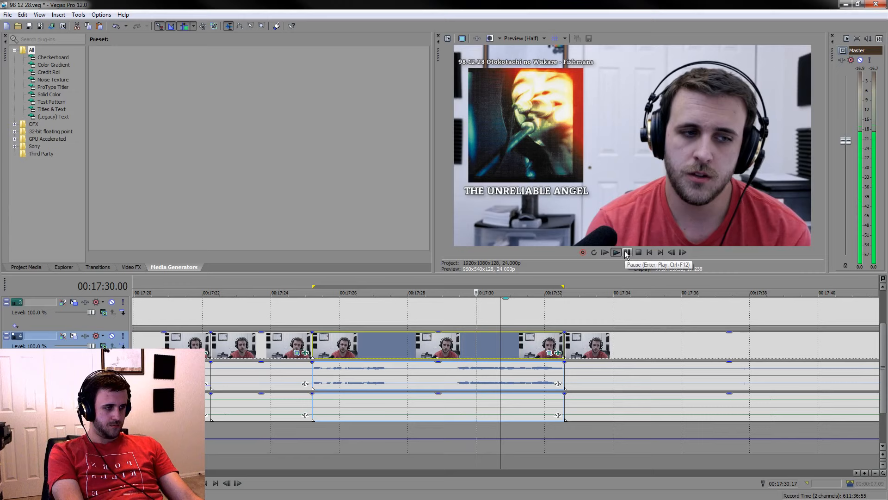
scroll(625, 258, "up", 2)
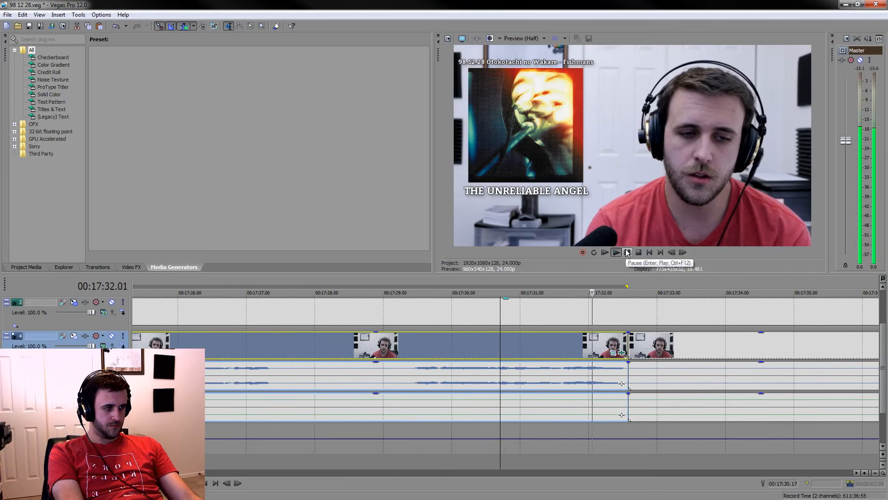
key("s")
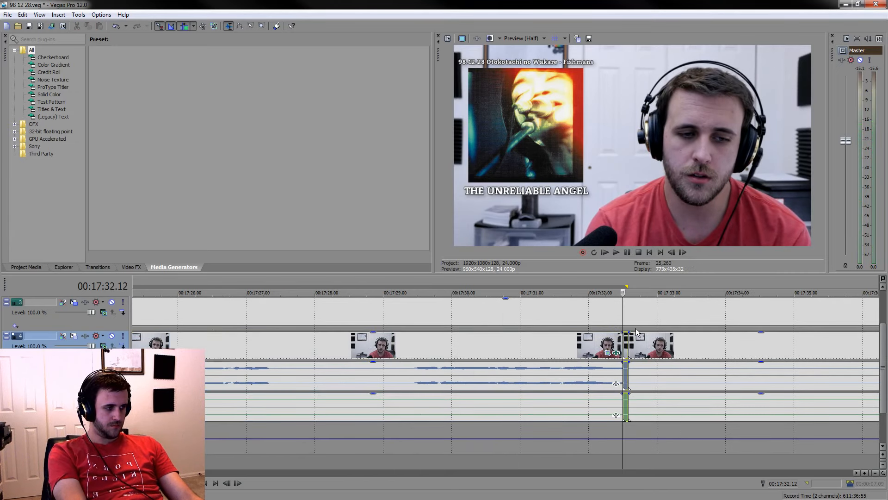
key("Delete")
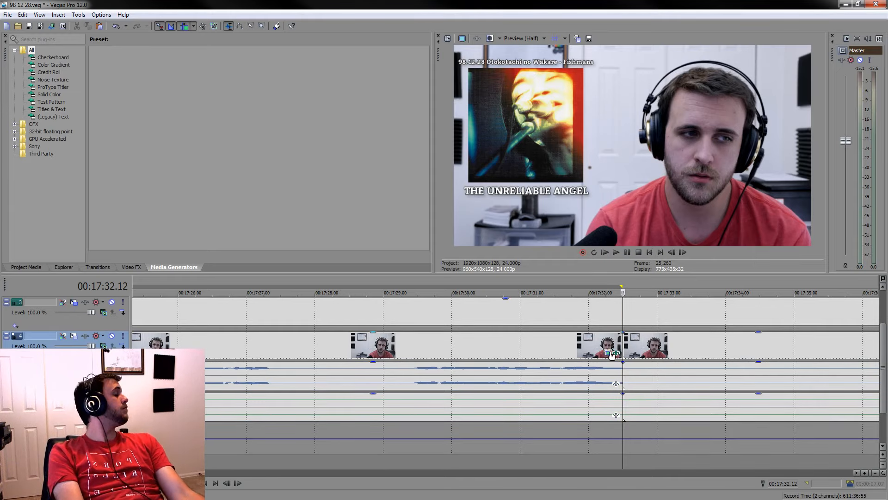
Try to split off and delete the single frame right after the 00:17:25.05 cut, and undo the trim
scroll(452, 392, "down", 5)
left_click(435, 336)
scroll(436, 337, "up", 5)
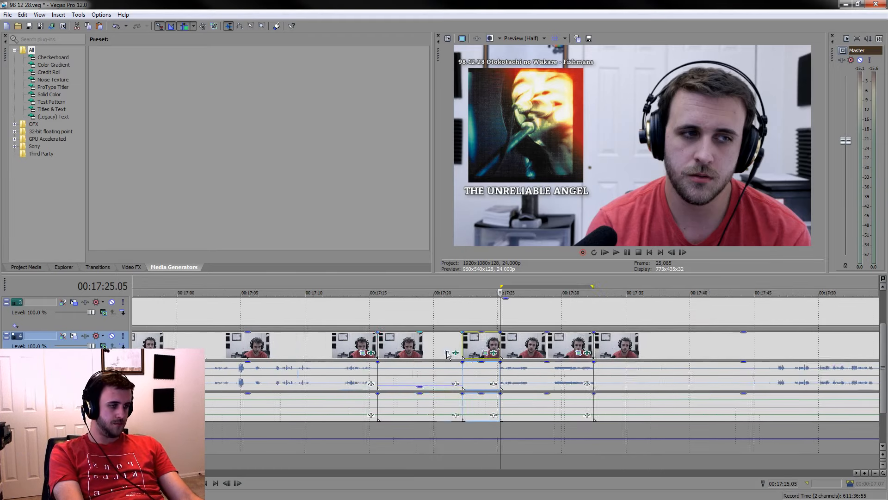
scroll(518, 383, "up", 4)
scroll(517, 379, "up", 1)
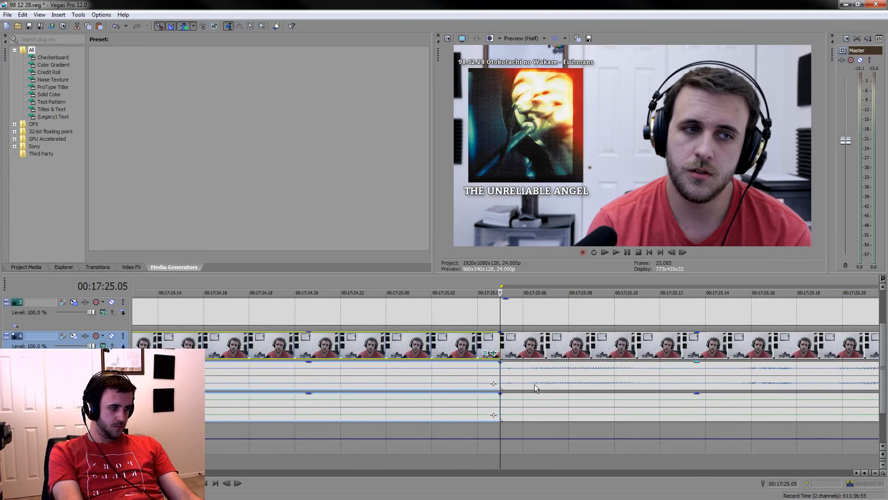
left_click(526, 381)
key("space")
key("space")
key("s")
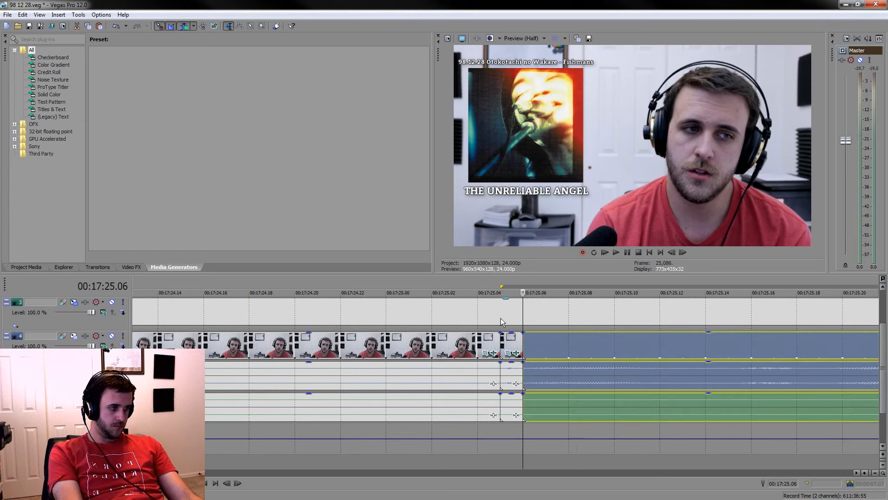
left_click(515, 343)
key("Delete")
scroll(523, 340, "down", 6)
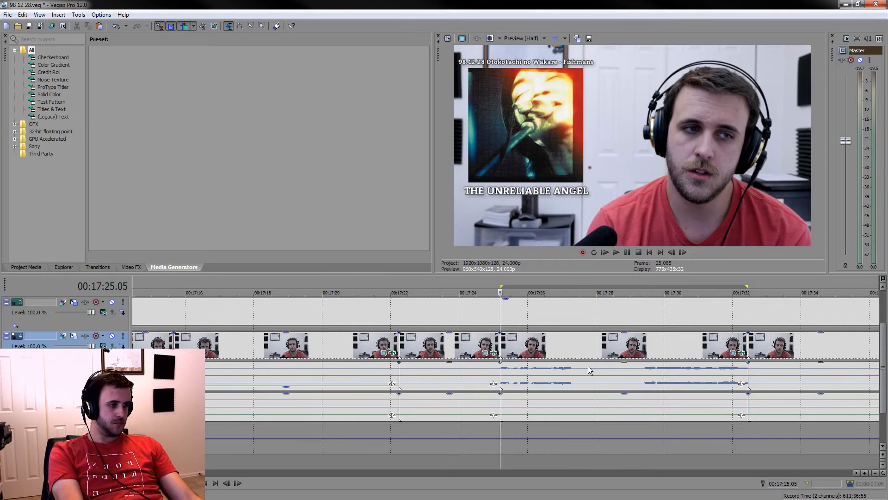
key("Right")
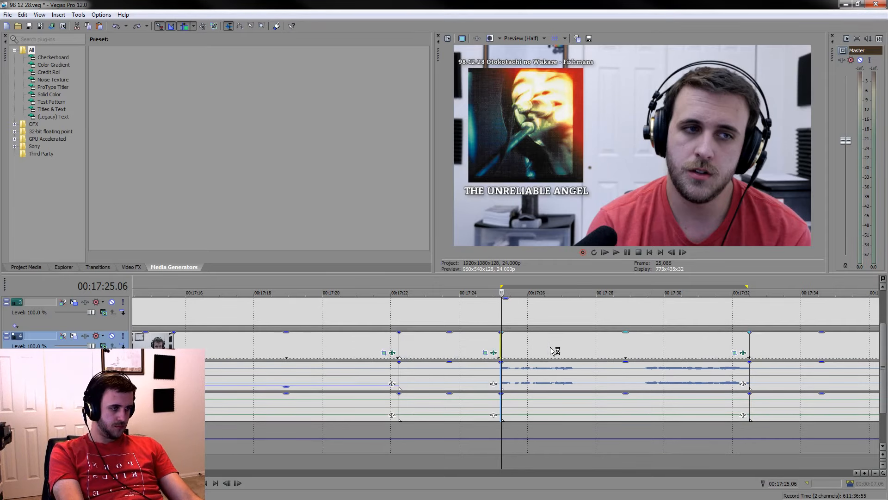
left_click(550, 347)
Play through the pause inside the remark and split the video and audio events at 00:17:28.13
left_click(586, 351)
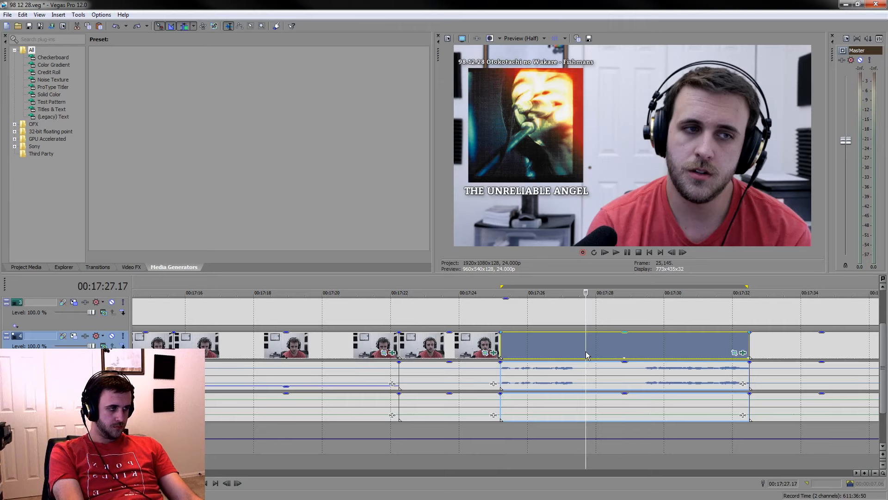
key("space")
key("space")
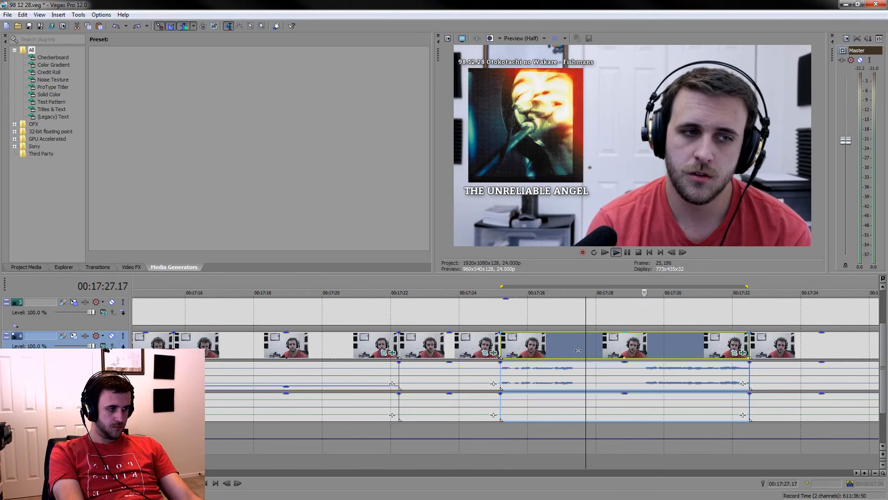
left_click(577, 354)
key("space")
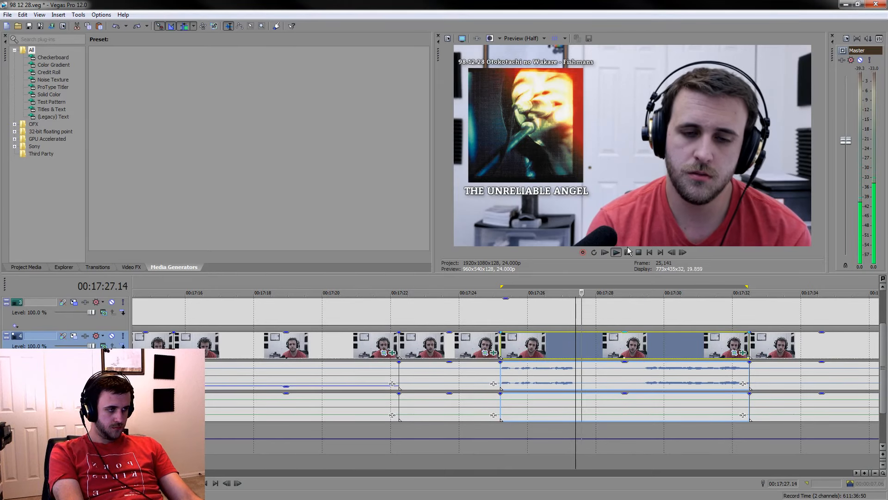
key("s")
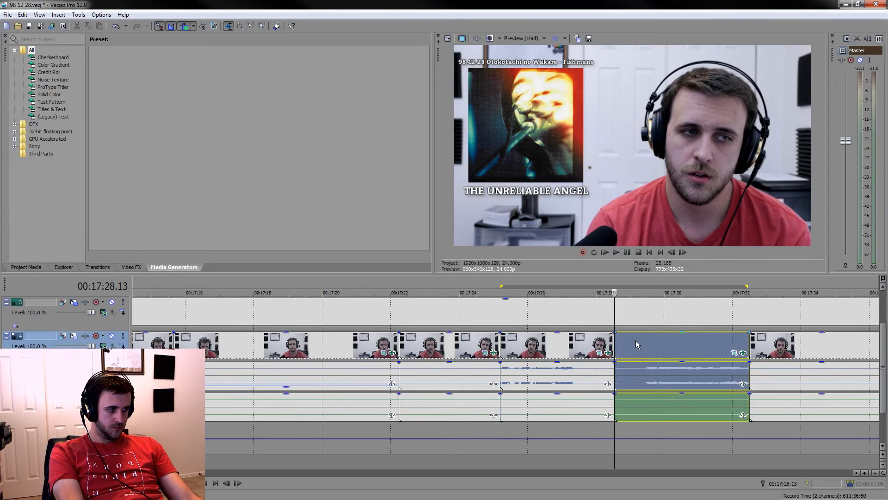
Split the events at 00:17:29.11, where speech resumes, and delete the silent piece back to the 00:17:28.13 cut
left_click(645, 343)
key("s")
key("space")
key("space")
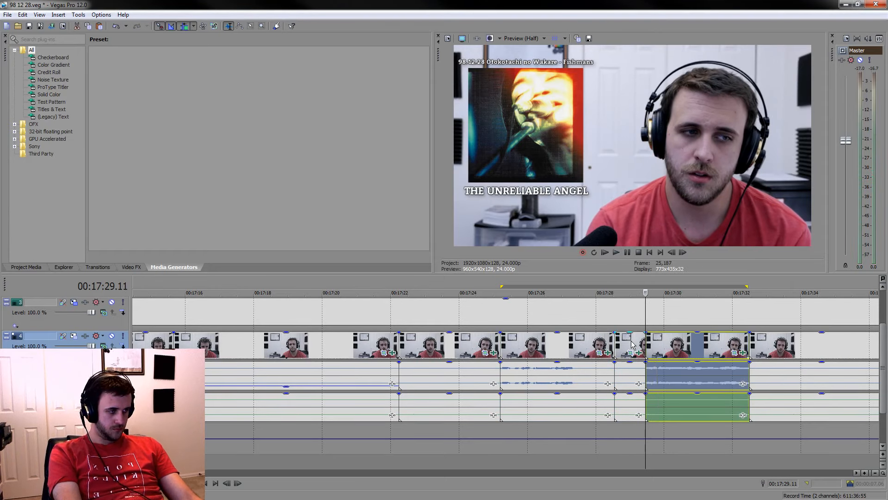
left_click(632, 344)
key("Delete")
Split the events at 00:17:27.10, delete the rest of the pause after it, and save the project during playback
left_click(576, 352)
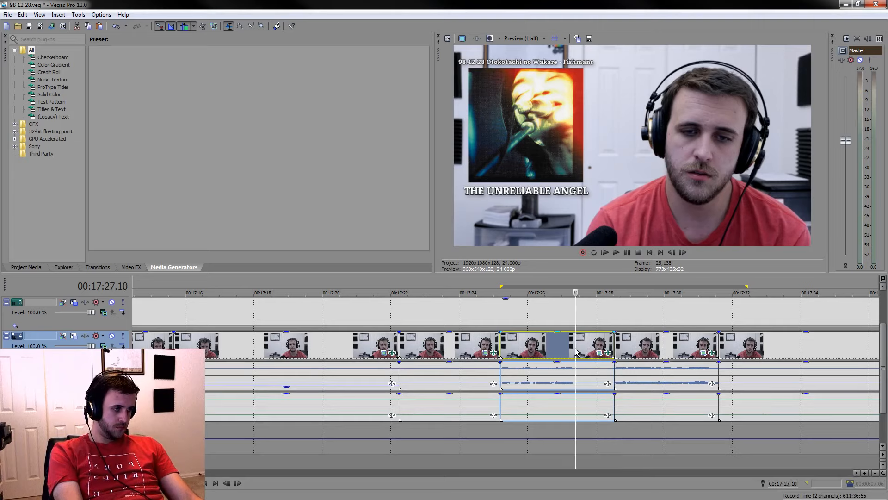
key("s")
key("Delete")
left_click(481, 468)
key("space")
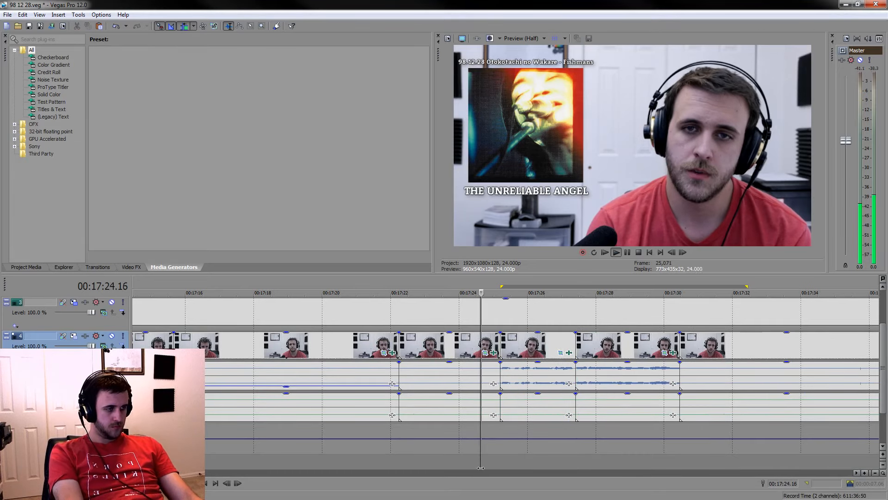
key("ctrl+s")
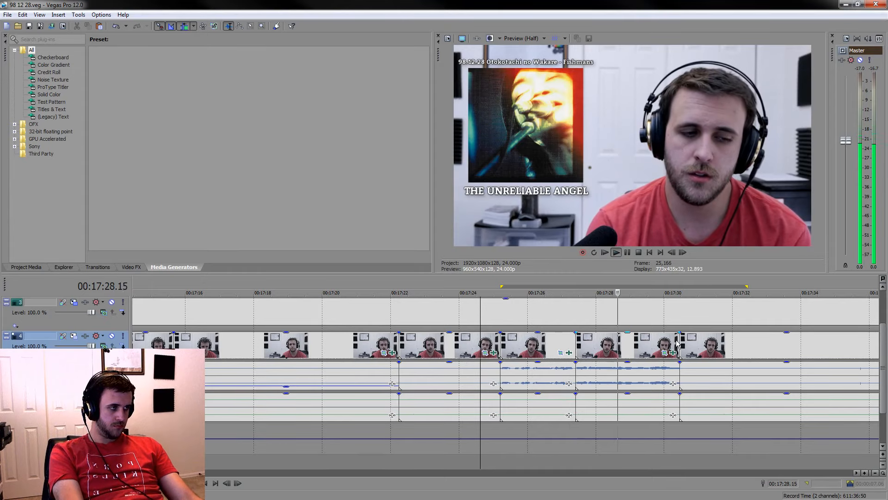
Delete the silent event before the remark, between the 00:17:22.06 and 00:17:25.05 cuts
key("space")
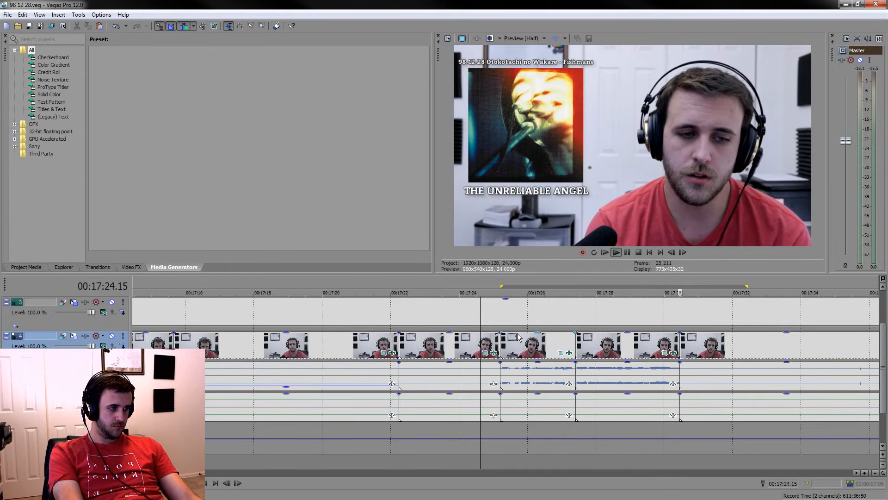
left_click(472, 354)
key("Delete")
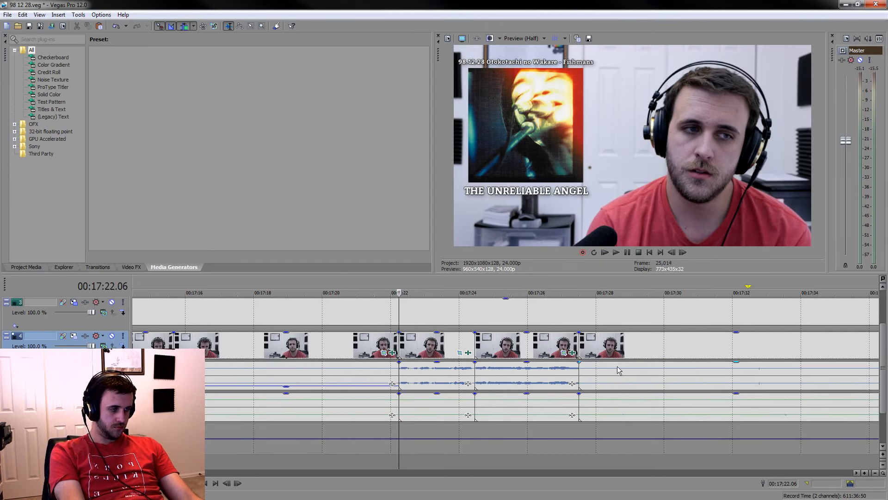
Locate the next remark after the long silence and split the events at 00:17:40.17, just ahead of it
scroll(619, 370, "down", 3)
left_click(742, 373)
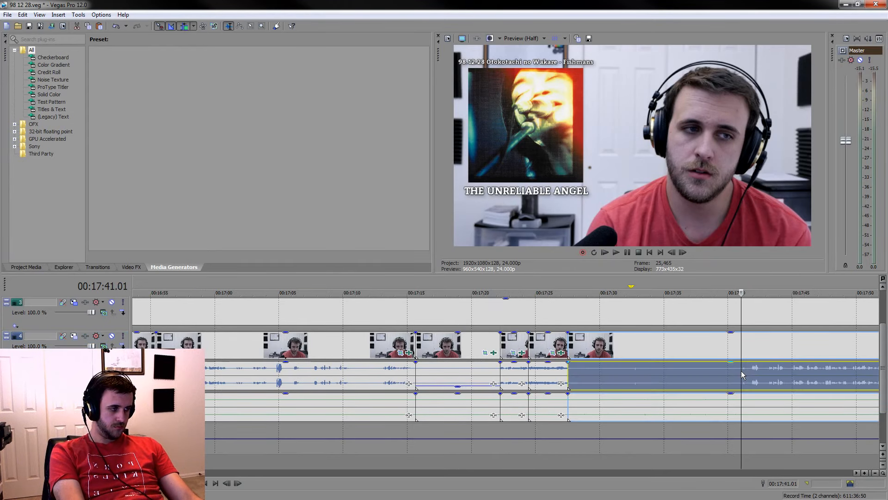
key("space")
scroll(675, 383, "up", 5)
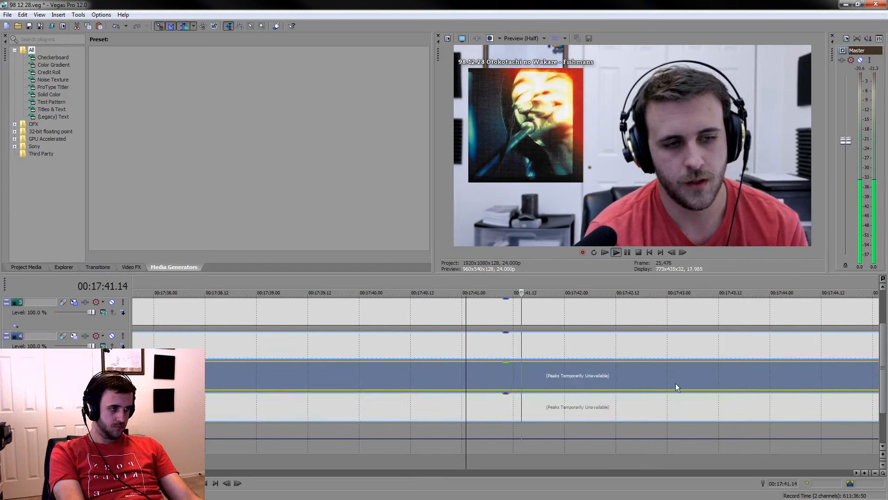
left_click(432, 386)
left_click(334, 342)
scroll(334, 342, "down", 3)
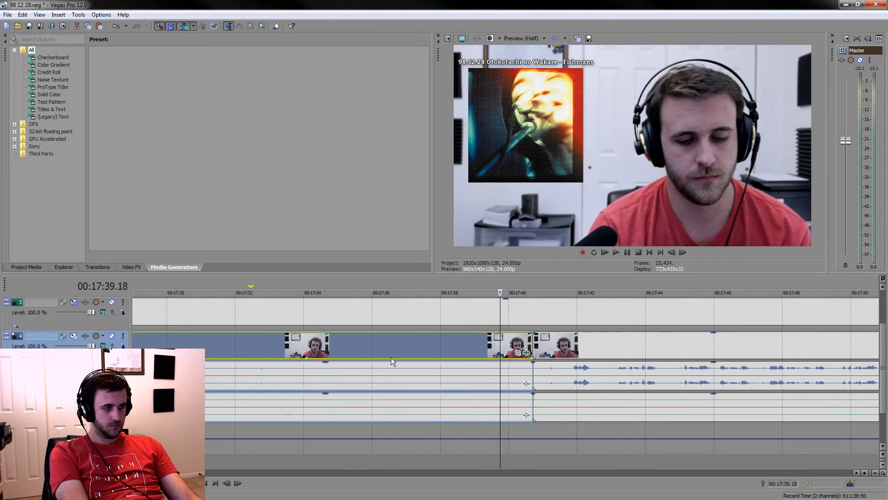
Play through the long silent event between 00:17:27.12 and the 00:17:40.17 cut and delete it
left_click(331, 402)
key("space")
scroll(331, 402, "down", 3)
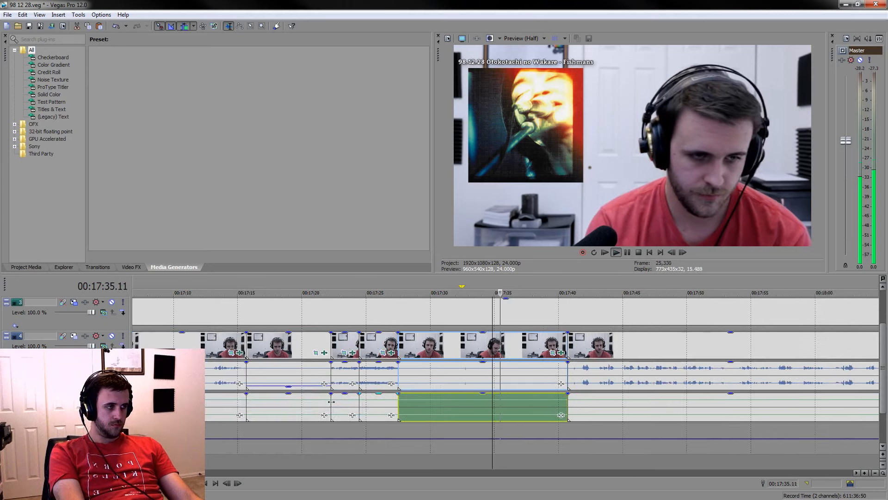
left_click(422, 409)
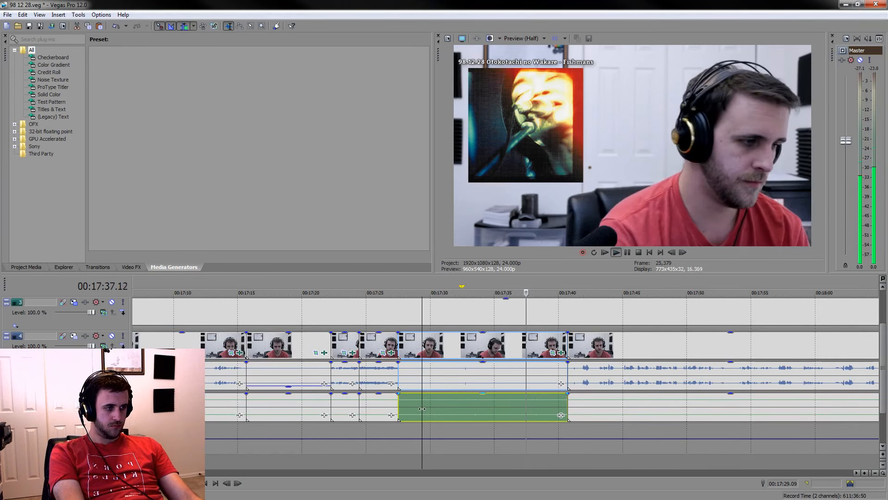
left_click(537, 404)
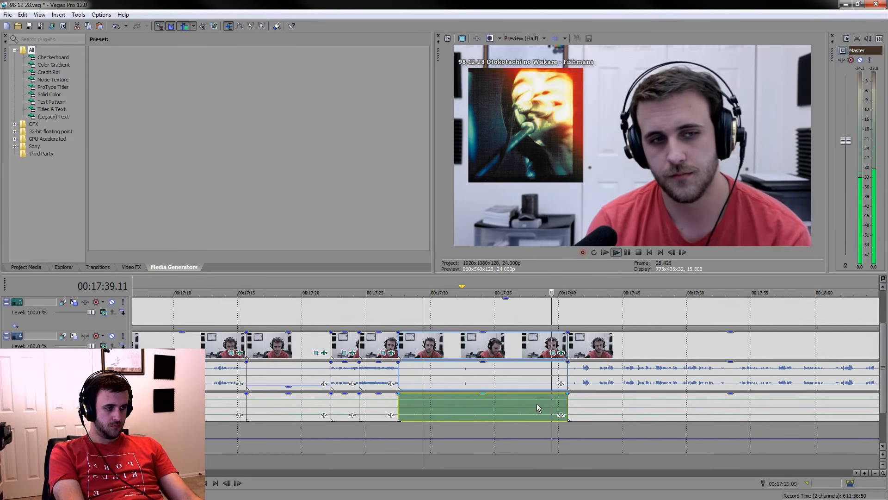
scroll(536, 404, "up", 5)
key("space")
key("Delete")
scroll(506, 422, "down", 4)
scroll(474, 407, "up", 3)
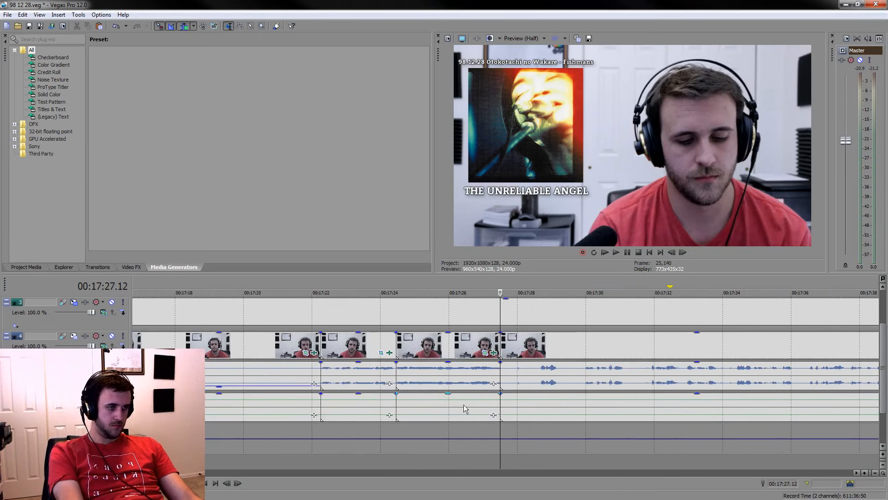
Play back from 00:17:20.15, extend the start of the remark's second phrase event by 8 frames, and replay the cuts
left_click(265, 407)
key("space")
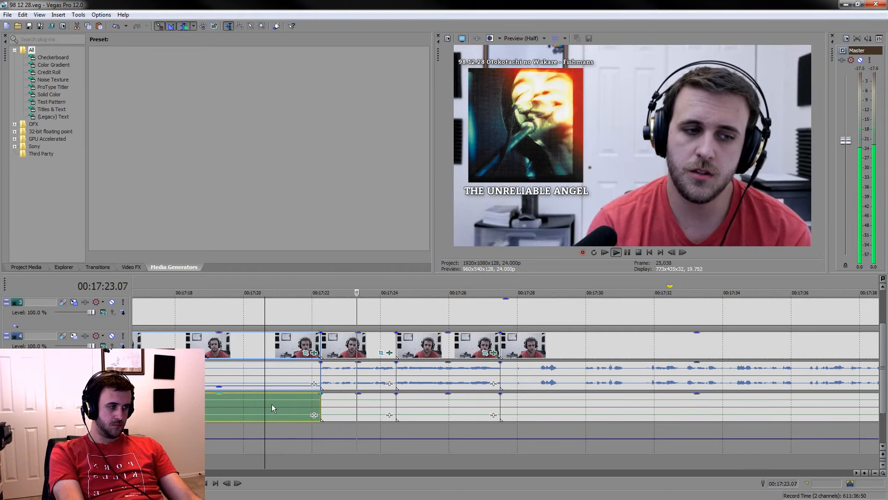
key("space")
mouse_move(407, 350)
left_mouse_down()
mouse_move(417, 349)
mouse_move(396, 345)
left_mouse_up()
left_click_drag(459, 353, 447, 353)
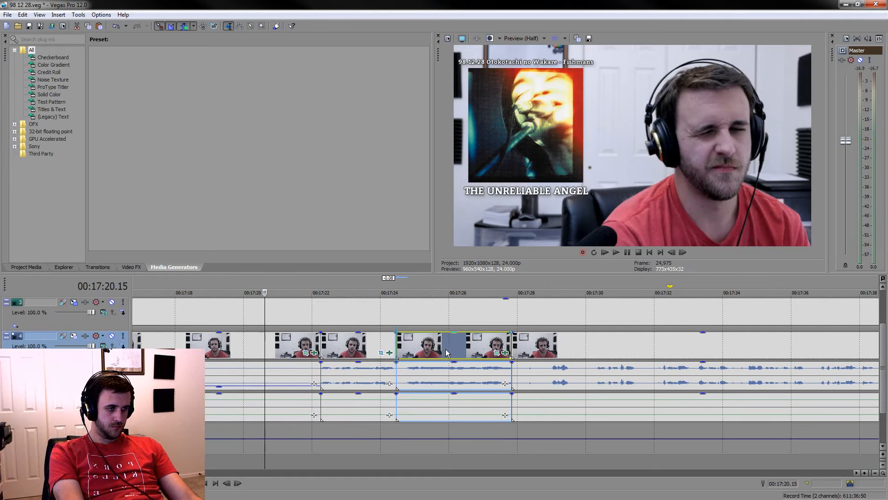
key("space")
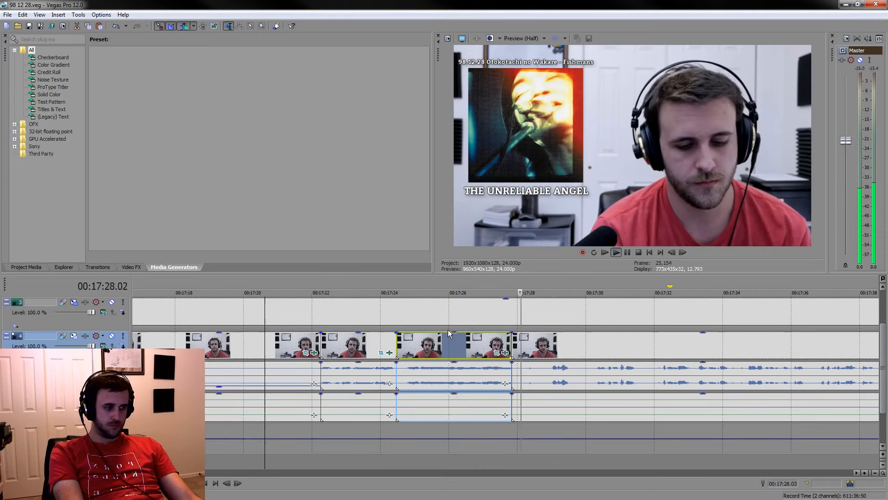
Extend the end of the remark's phrase event before the 00:17:28 cut by about 6 frames and replay the cut
key("space")
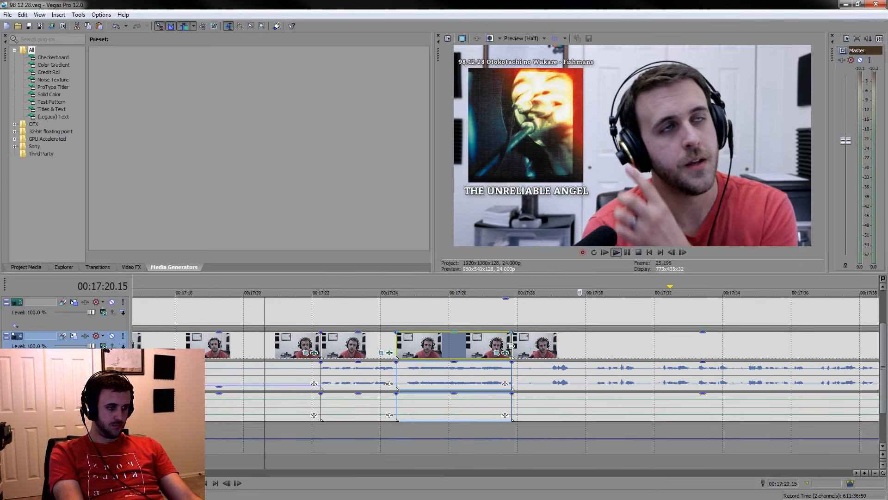
mouse_move(520, 345)
left_mouse_down()
mouse_move(535, 344)
mouse_move(511, 350)
mouse_move(537, 349)
left_mouse_up()
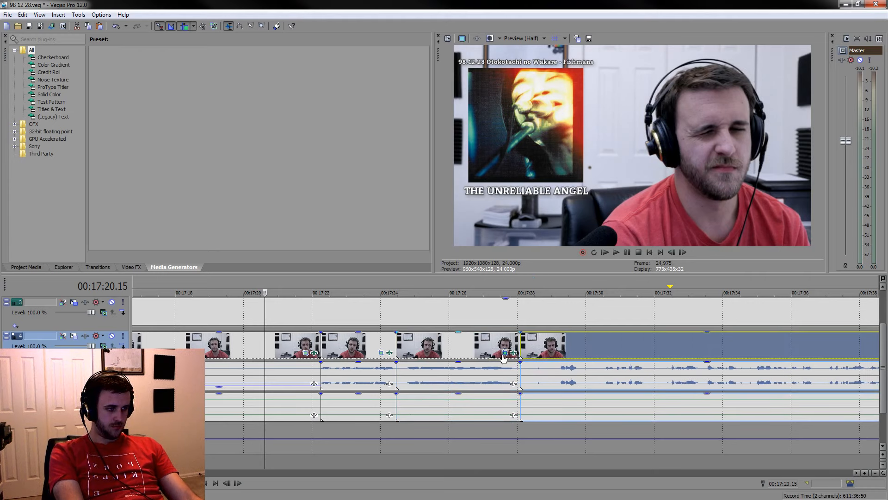
left_click(476, 350)
key("space")
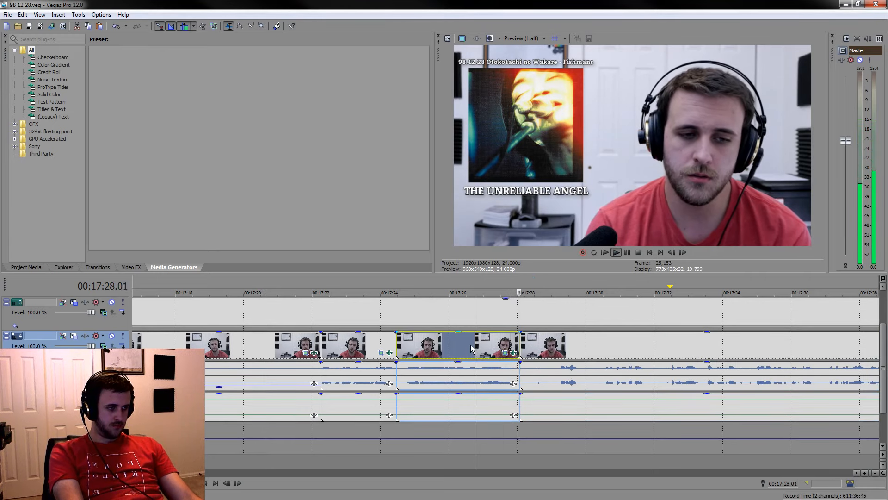
left_click(645, 354)
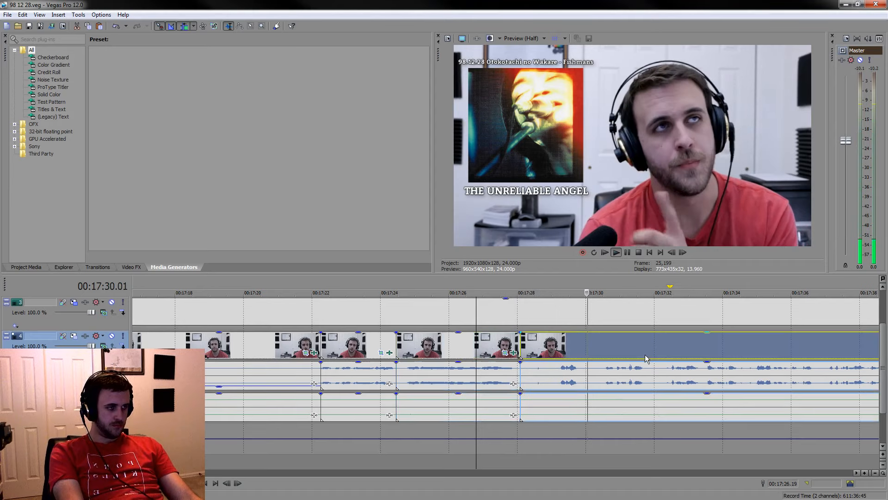
Move the HIKOKI song caption later so it starts at about 00:18:22 while playing towards the remark's end
scroll(644, 354, "down", 3)
left_click(729, 348)
scroll(704, 356, "right", 5)
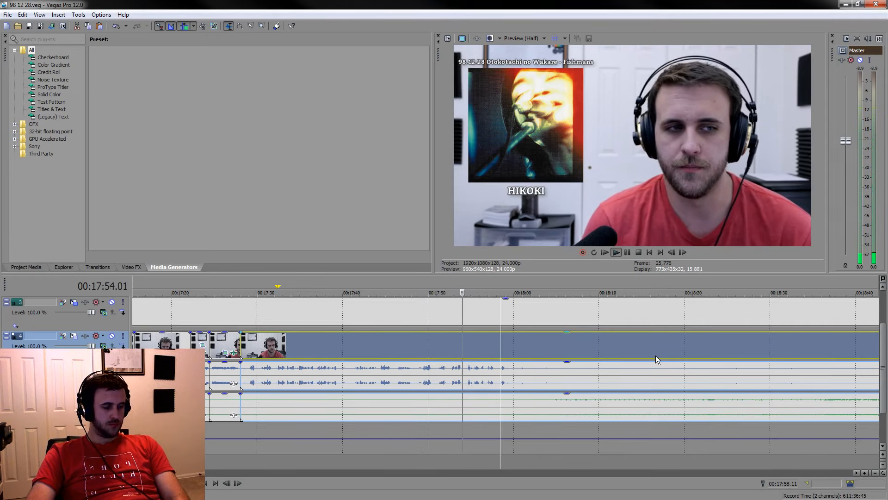
left_click_drag(883, 361, 883, 324)
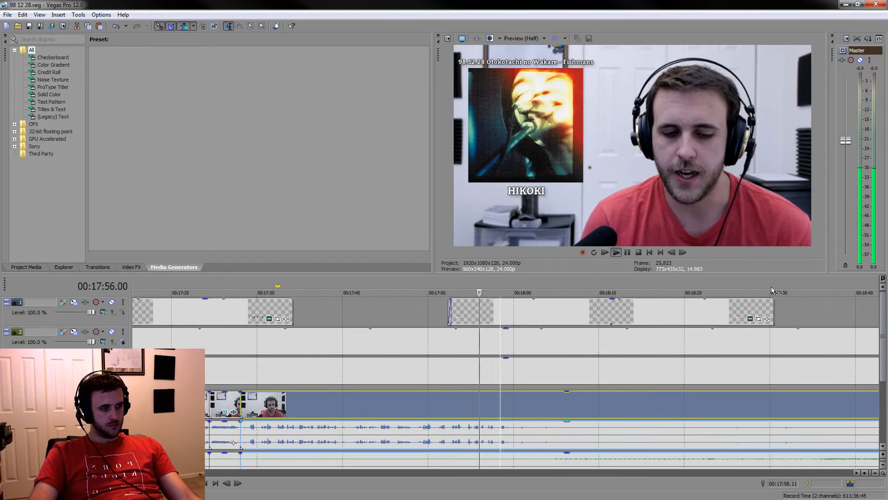
left_click_drag(606, 315, 748, 312)
left_click(432, 403)
scroll(432, 404, "up", 1)
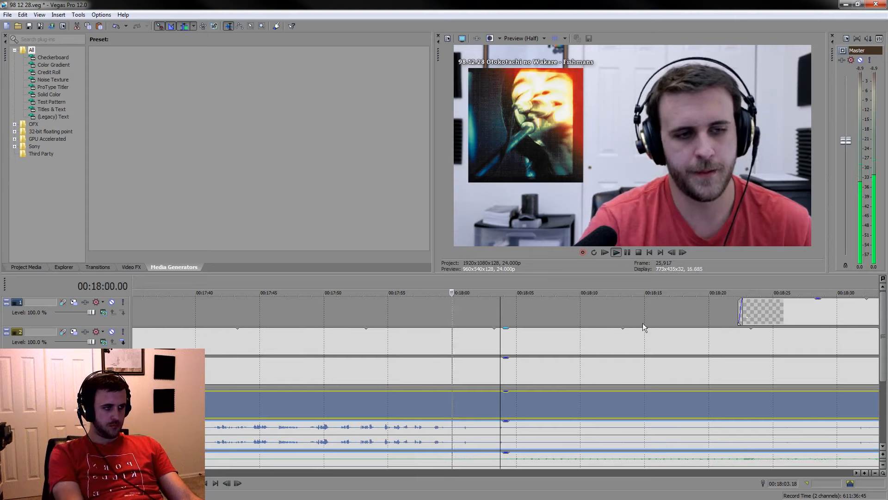
Play around the end of the remark and split the events at 00:18:00.03
left_click(627, 253)
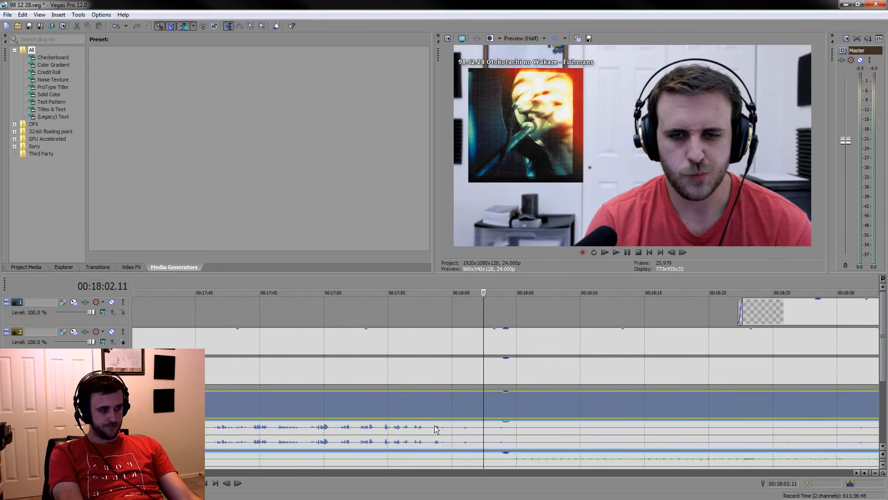
left_click(440, 428)
scroll(440, 428, "up", 4)
left_click(446, 412)
key("space")
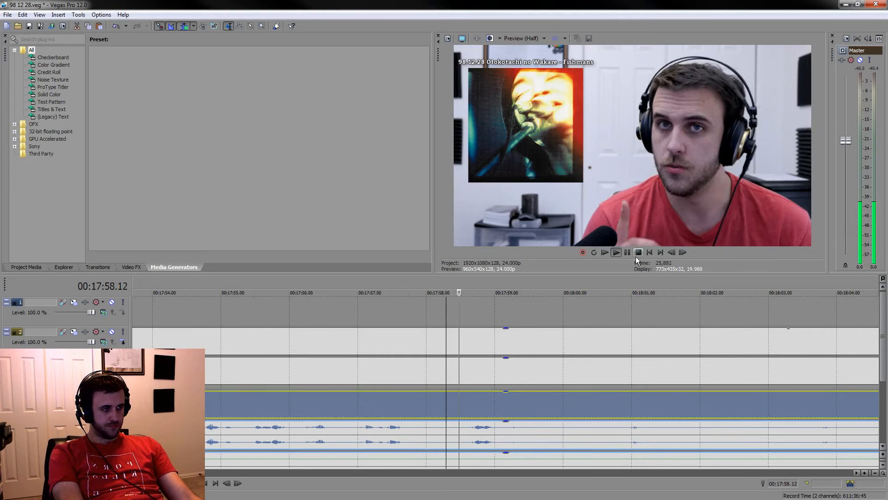
left_click(627, 252)
left_click(529, 434)
key("space")
key("space")
key("space")
left_click(629, 253)
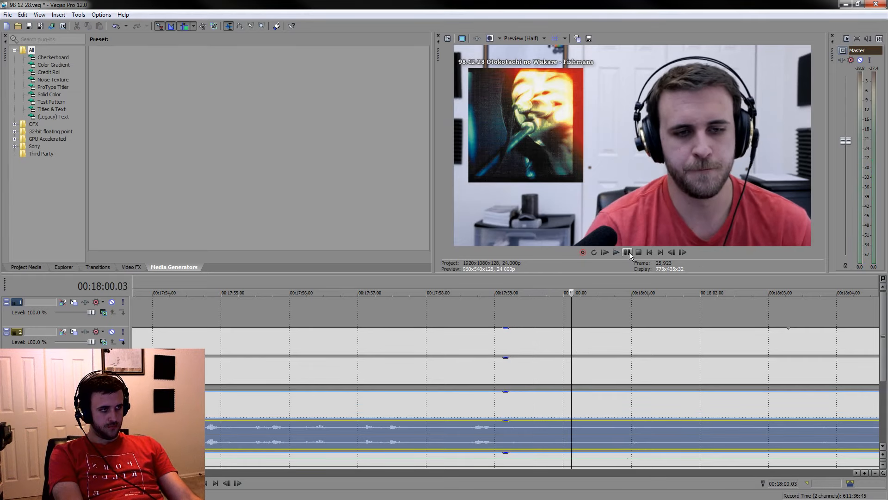
key("s")
Split the events at about 00:17:59.09, lower the voice audio from there to the 00:18:00.03 cut, and save the project
left_click(520, 430)
key("s")
left_click(534, 430)
left_click_drag(549, 422, 549, 448)
scroll(559, 436, "down", 8)
key("ctrl+s")
Shift the HIKOKI caption further along and extend THE UNRELIABLE ANGEL caption's end to about 00:18:26
scroll(628, 366, "down", 5)
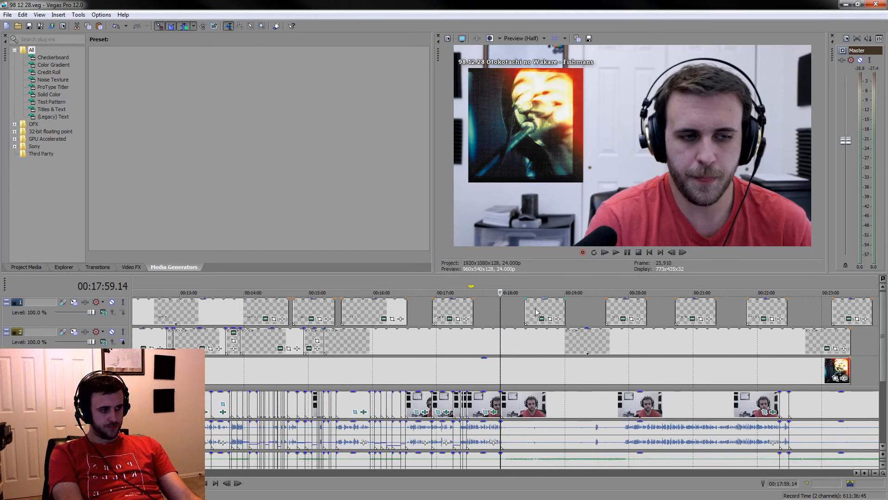
left_click_drag(537, 313, 557, 312)
left_click_drag(475, 310, 530, 310)
Play through the silence after the remark and split the events at 00:18:22.16
left_click(517, 438)
scroll(833, 368, "up", 5)
key("space")
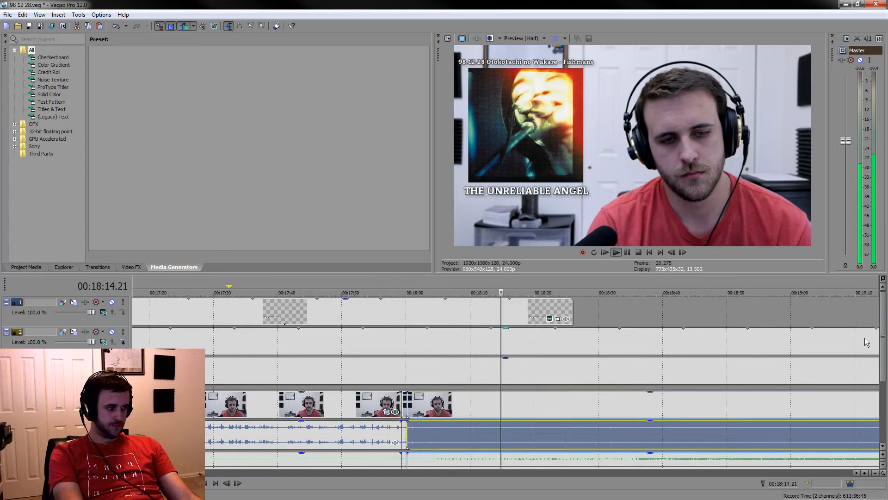
left_click_drag(883, 336, 886, 385)
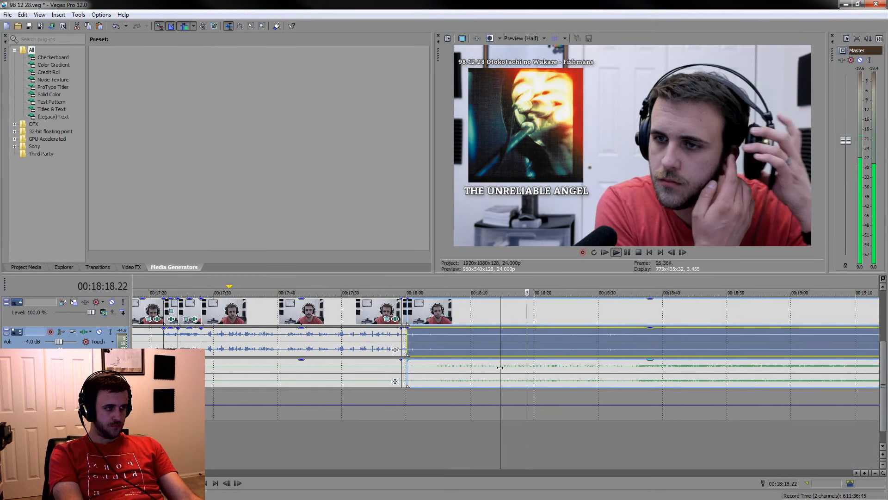
left_click(546, 438)
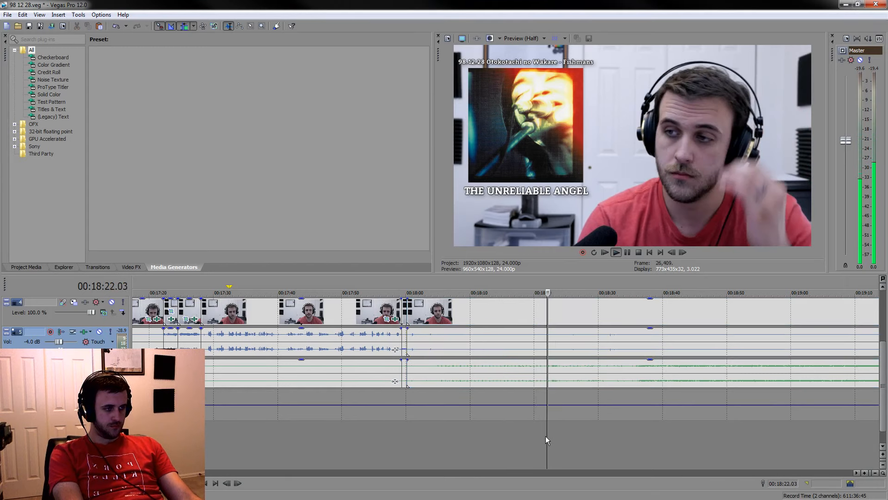
scroll(532, 407, "up", 4)
left_click(513, 370)
key("s")
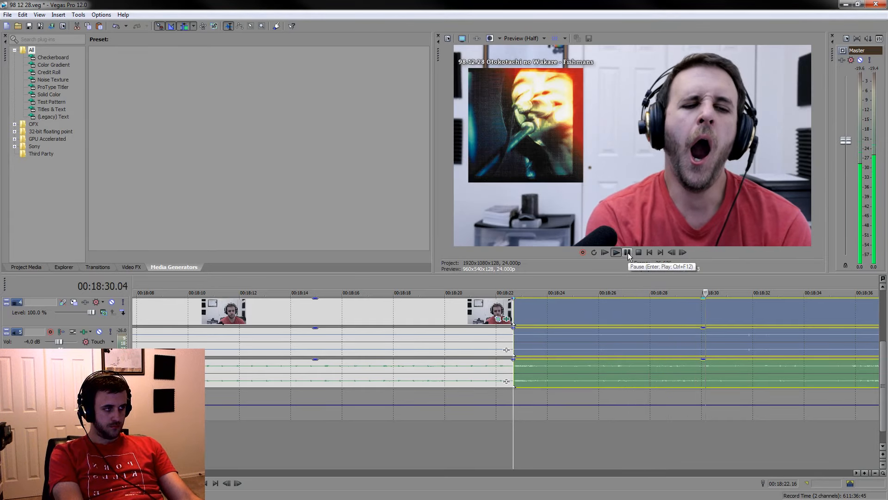
Delete the silent event between the 00:18:00.03 and 00:18:22.16 cuts
scroll(626, 385, "down", 5)
key("space")
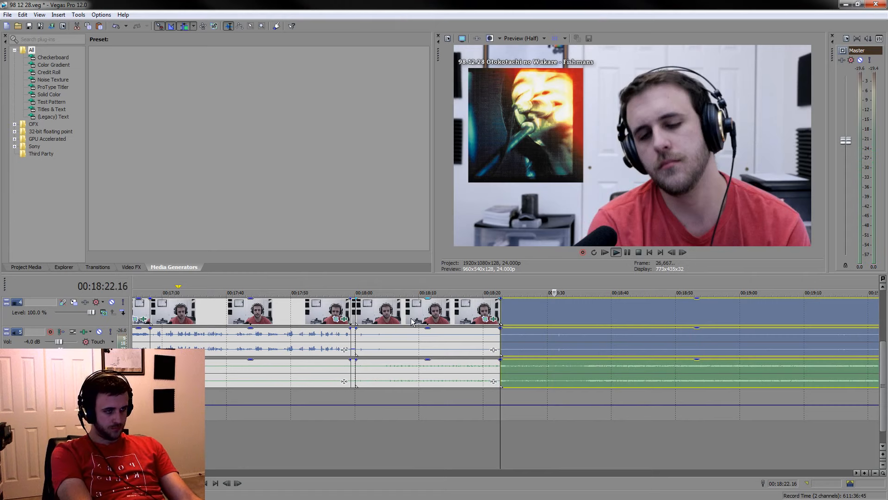
left_click(413, 318)
key("Delete")
scroll(440, 351, "down", 1)
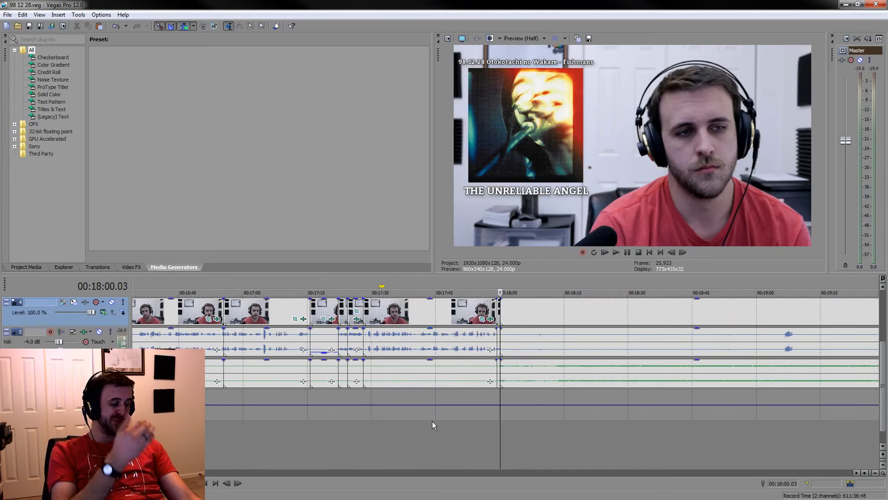
Play the remaining silence from 00:18:08.06 and split the events at 00:18:13.03
left_click(535, 434)
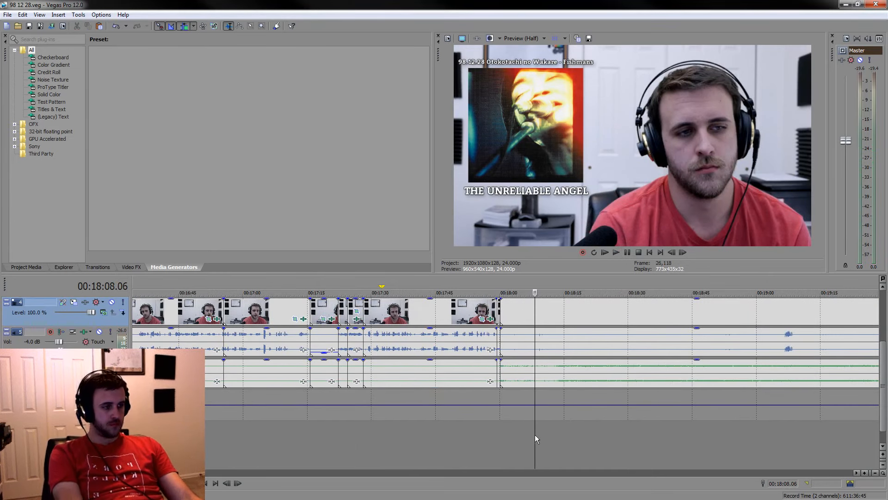
key("space")
scroll(560, 415, "up", 4)
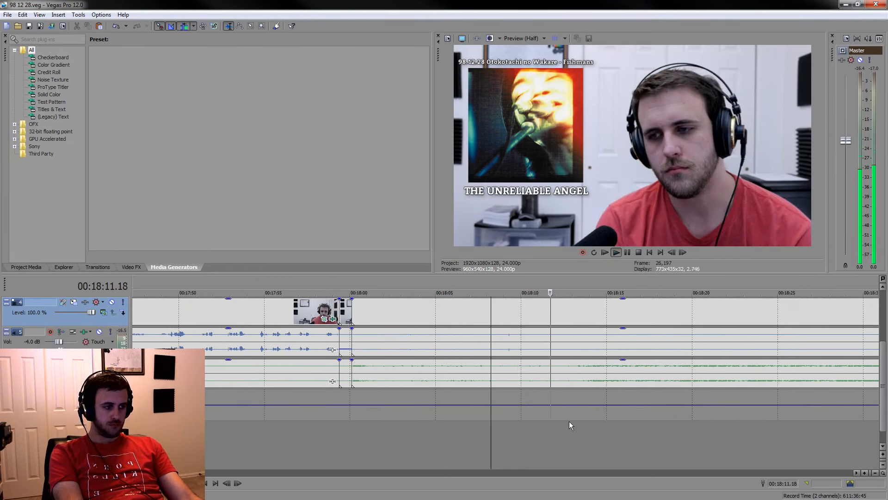
left_click(574, 370)
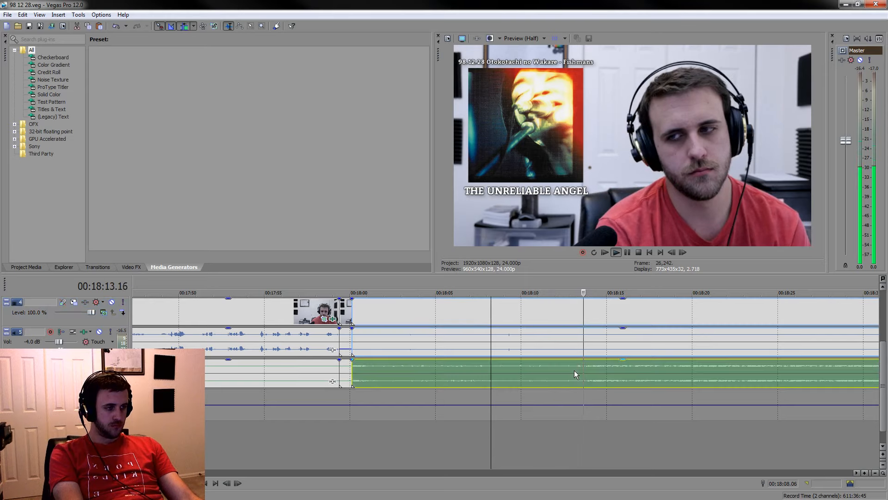
key("s")
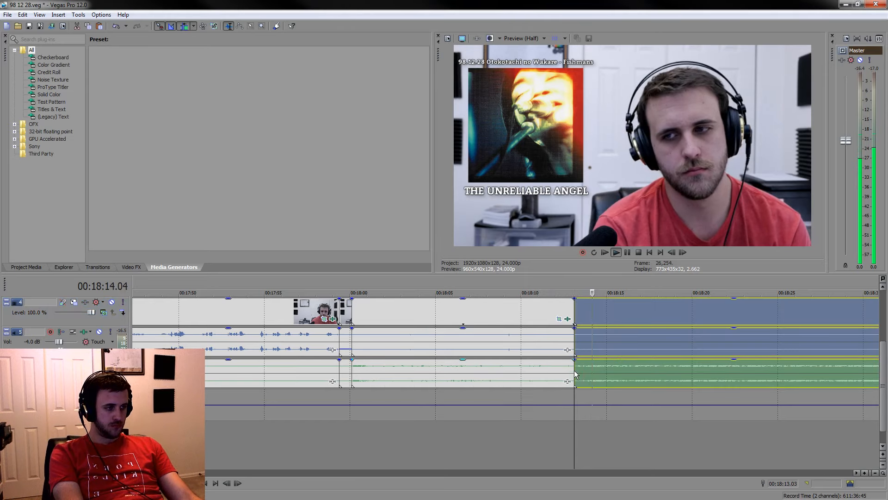
Split the events at about 00:18:18.06 and delete the silent event between the 00:18:00.03 and 00:18:13.03 cuts
left_click(628, 252)
key("s")
left_click(551, 319)
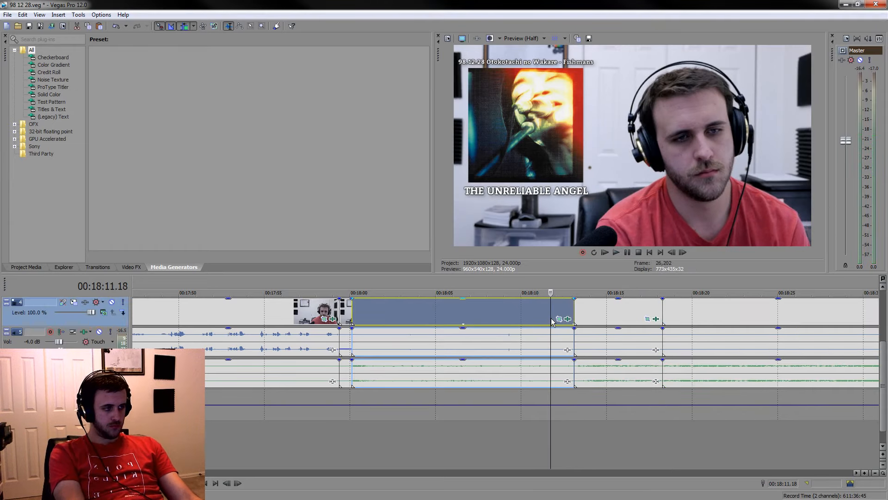
key("Delete")
Measure the kept reaction clip starting at 00:18:00.03 with a time selection and lower its voice audio
left_click_drag(349, 283, 439, 282)
left_click_drag(354, 290, 449, 283)
key("space")
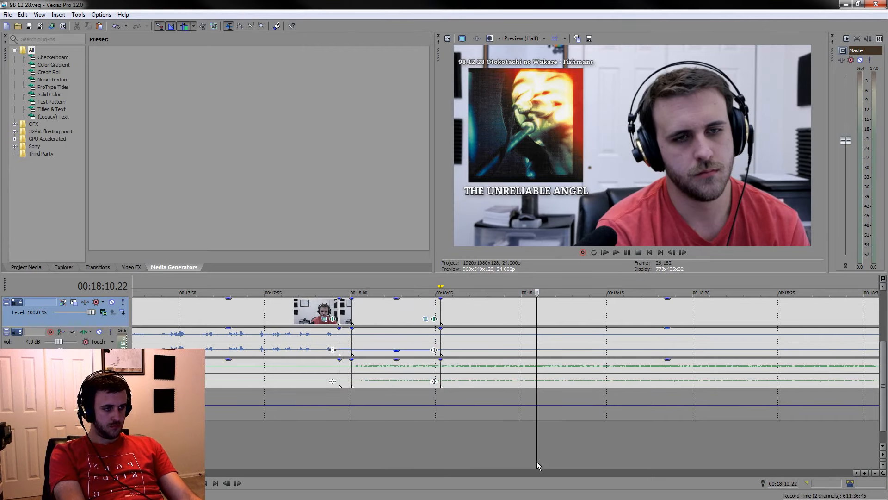
Play on from 00:18:10.22 to choose another reaction shot and split the events at 00:18:15.07
key("space")
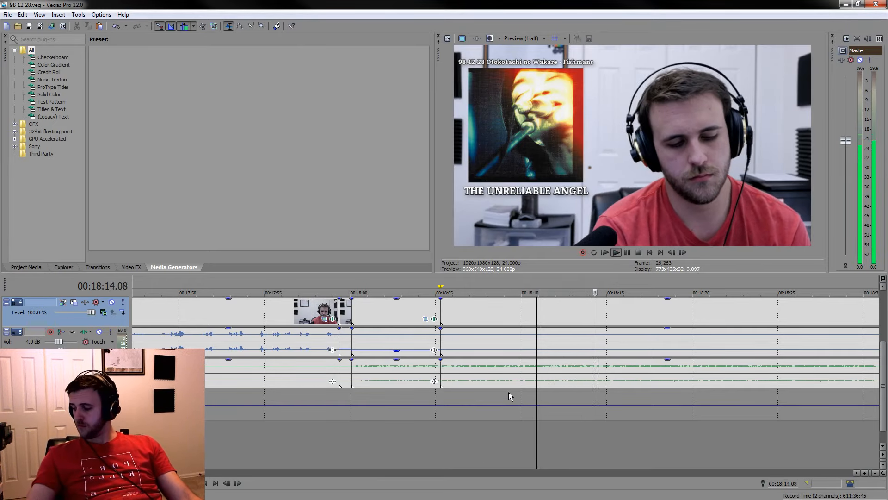
left_click(670, 373)
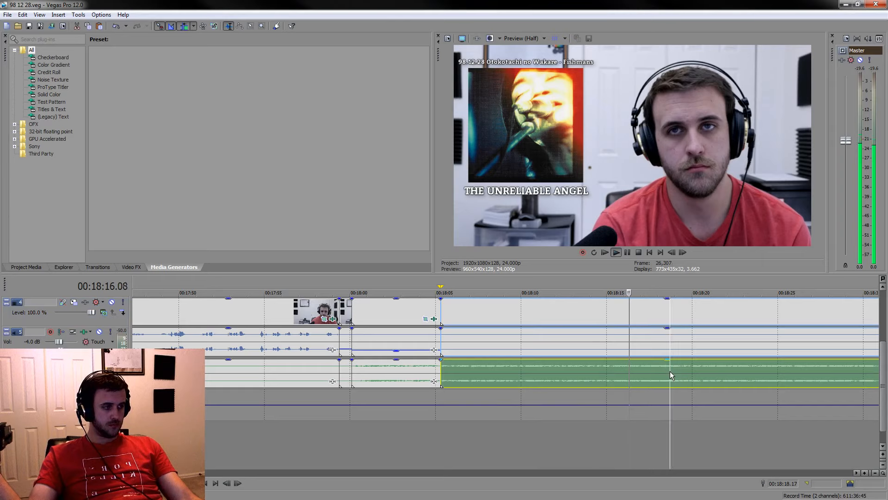
scroll(670, 371, "down", 1)
scroll(554, 386, "up", 1)
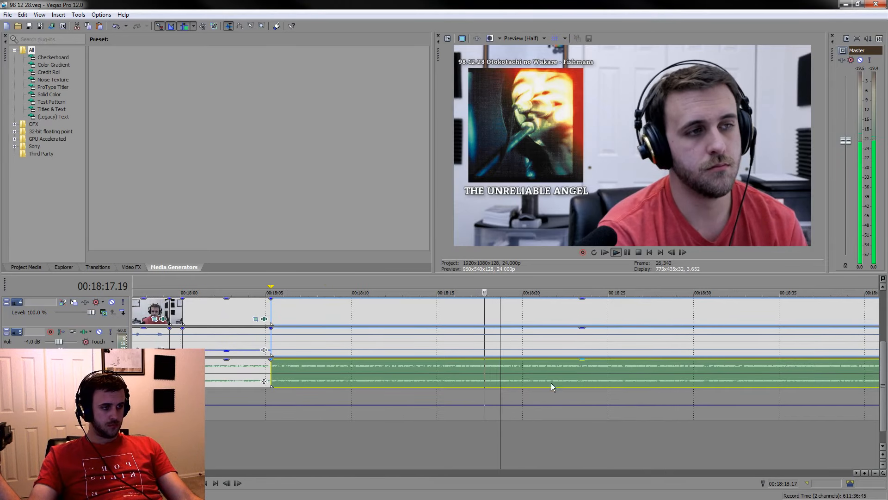
left_click(441, 419)
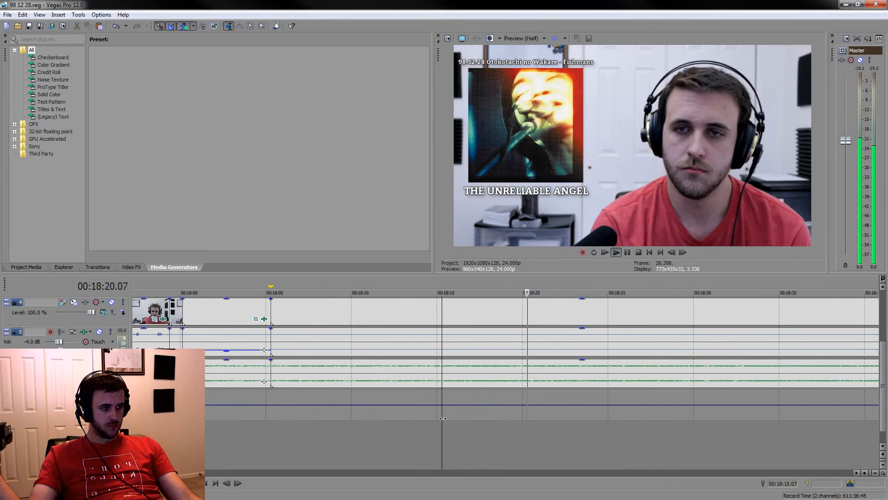
scroll(509, 398, "up", 3)
key("space")
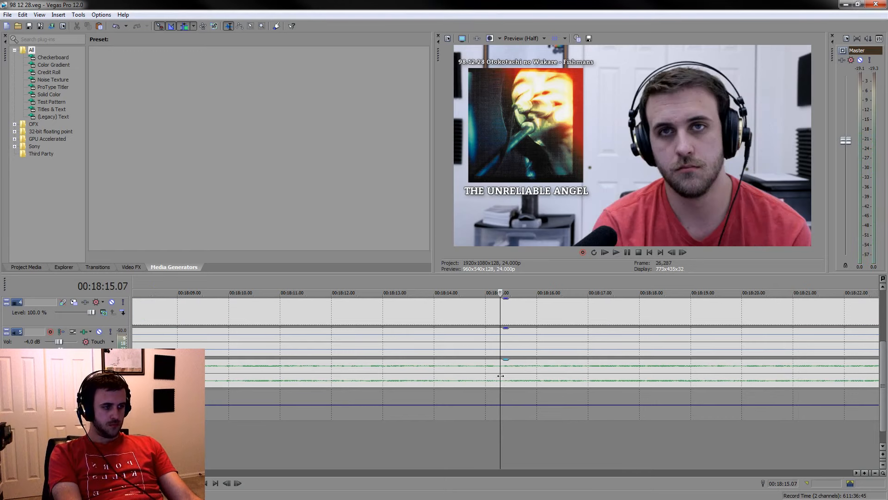
key("s")
Play the reaction shot after 00:18:15.07, split the events at about 00:18:20.00, and check the clip's length
key("space")
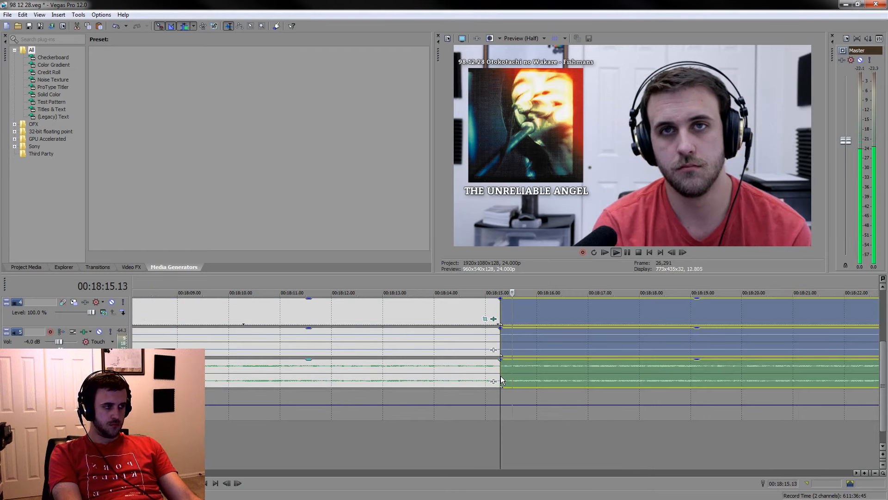
left_click(628, 251)
key("Left")
key("s")
left_click_drag(742, 283, 711, 286)
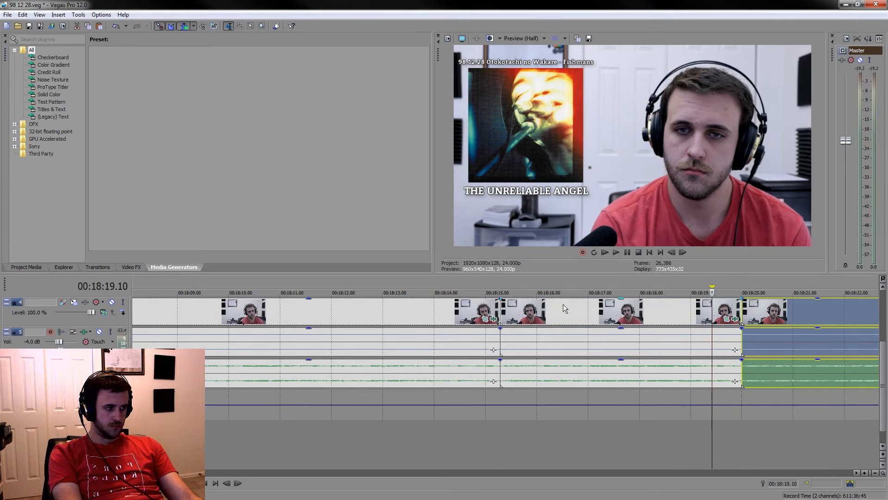
Delete the silent event before the 00:18:15.07 cut and lower the voice audio of the reaction clip following it
left_click(472, 323)
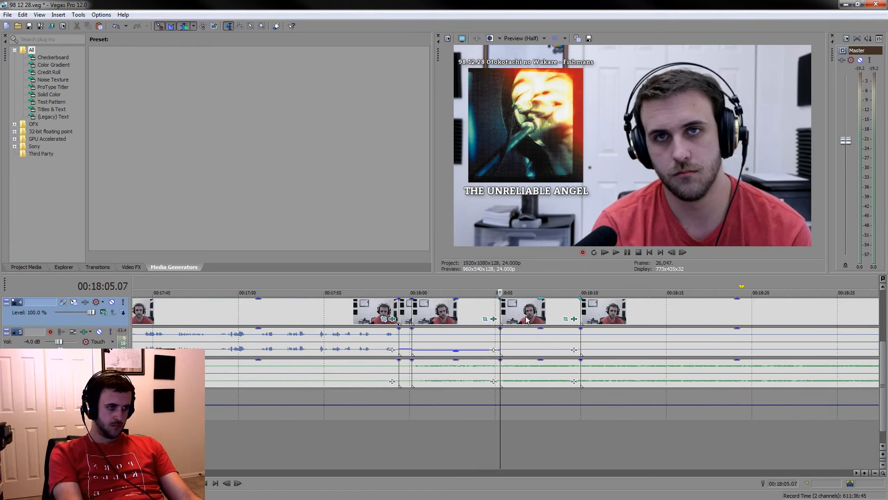
left_click_drag(541, 329, 542, 352)
scroll(595, 415, "down", 5)
Play the later silence, split the events at 00:18:26.03 and 00:18:33.09, and mark the time range between the two cuts
left_click(589, 445)
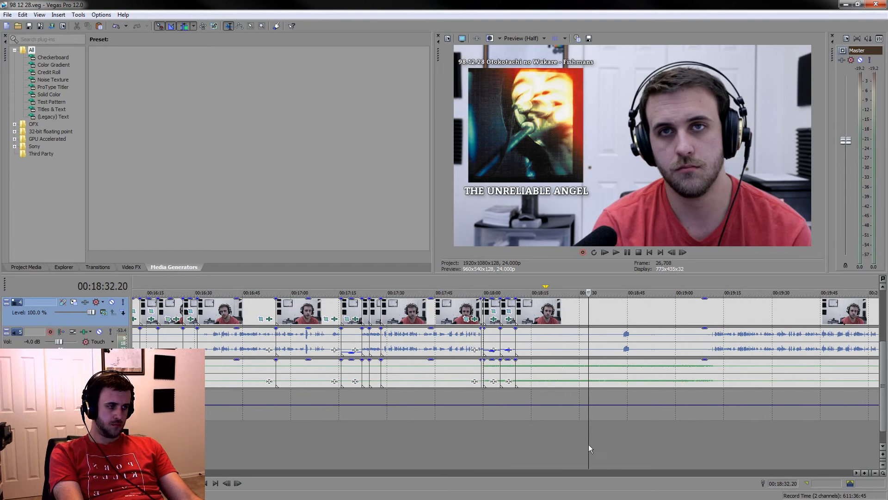
key("space")
scroll(628, 440, "up", 4)
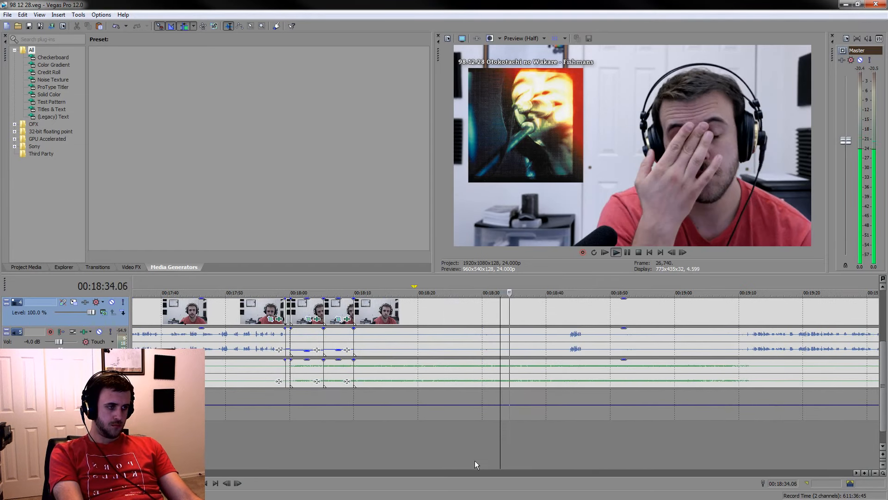
left_click(458, 456)
scroll(497, 437, "up", 3)
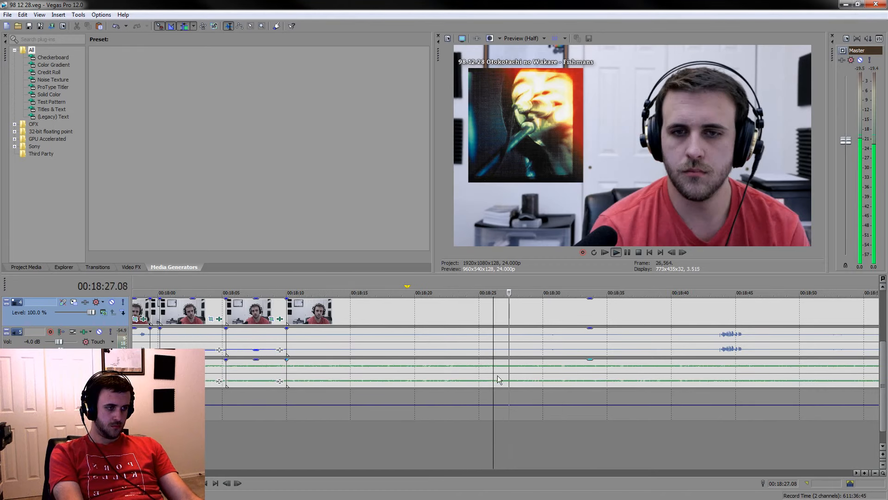
key("s")
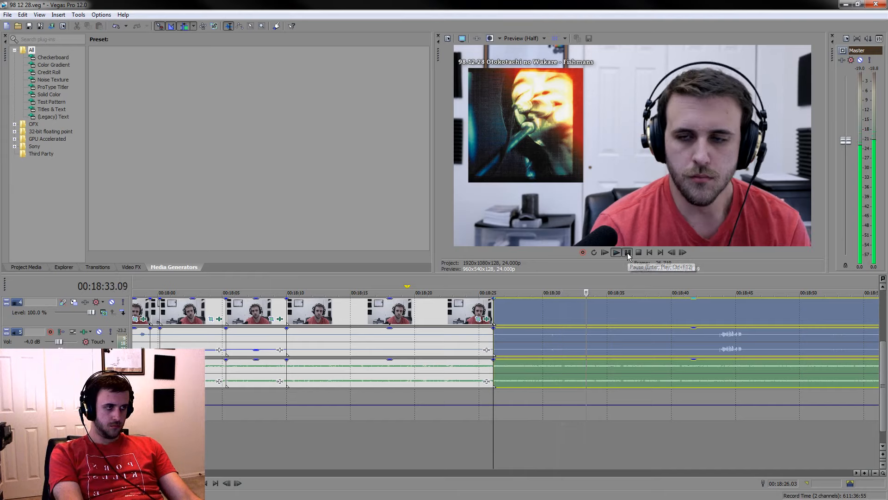
key("s")
left_click_drag(586, 286, 493, 289)
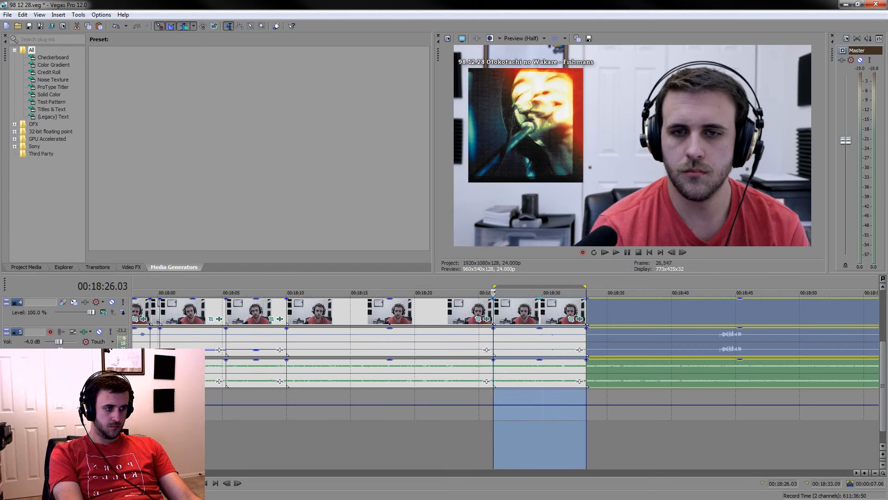
Play the marked reaction shot, split the events at about 00:18:27.03, and delete the piece between 00:18:26.03 and the new cut
scroll(557, 354, "up", 3)
key("space")
key("s")
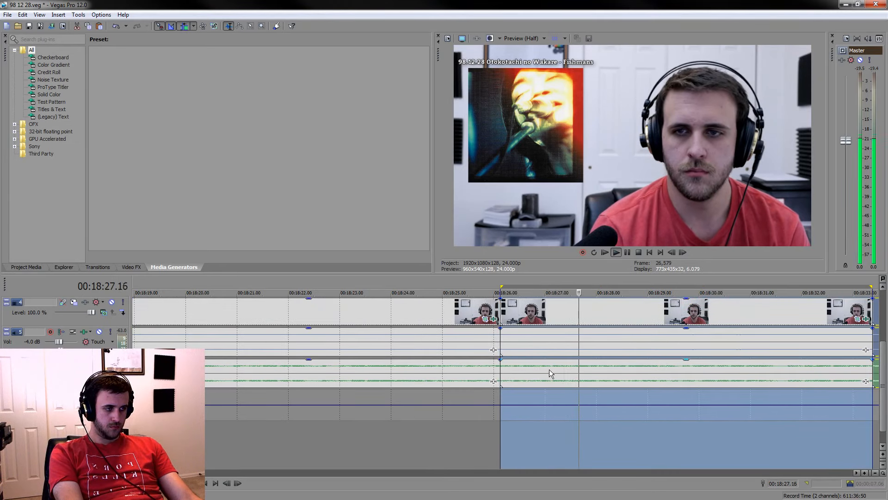
left_click(551, 372)
key("space")
left_click(524, 311)
key("Delete")
scroll(479, 305, "down", 1)
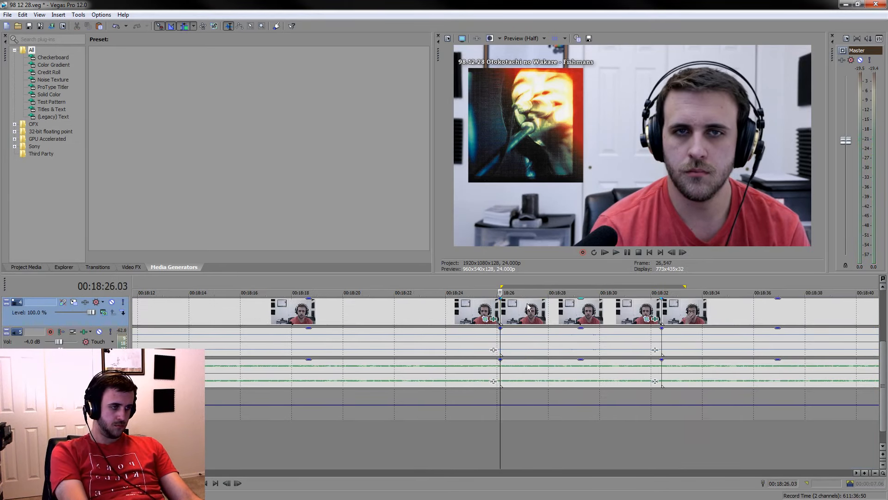
Delete the silent event before the 00:18:26.03 cut and lower the voice audio of the reaction clip following it
left_click_drag(500, 285, 687, 284)
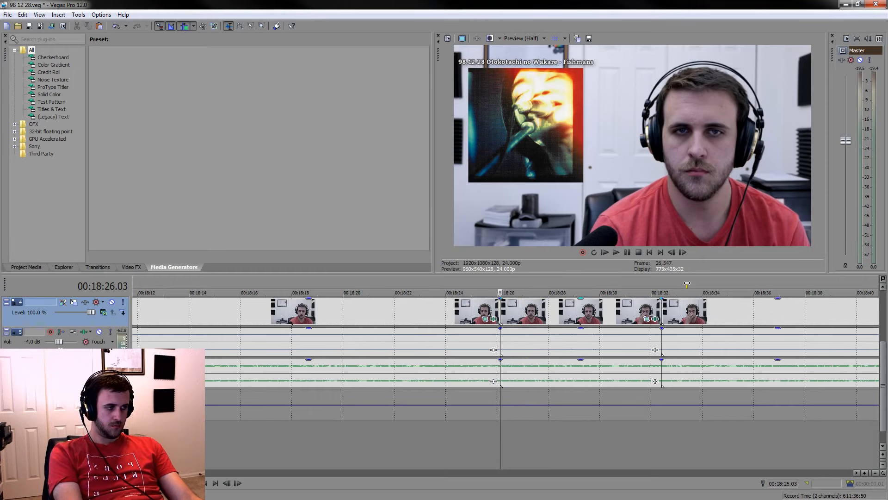
left_click(433, 305)
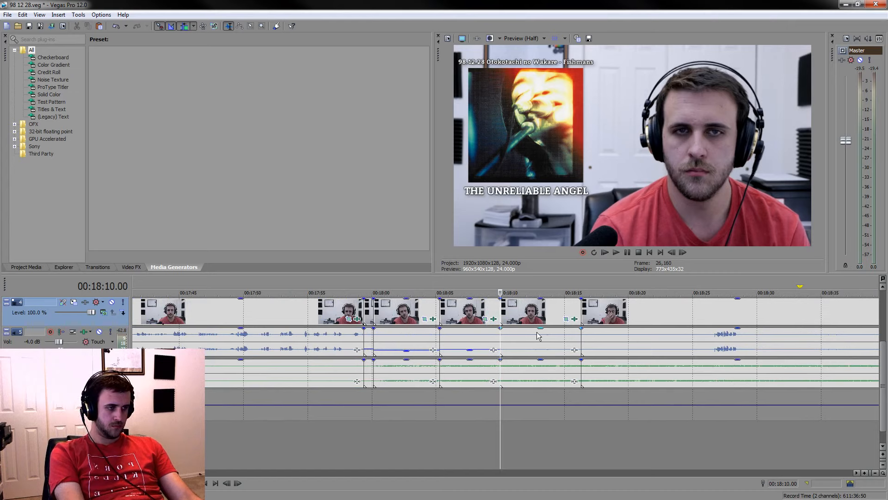
left_click_drag(539, 345, 539, 348)
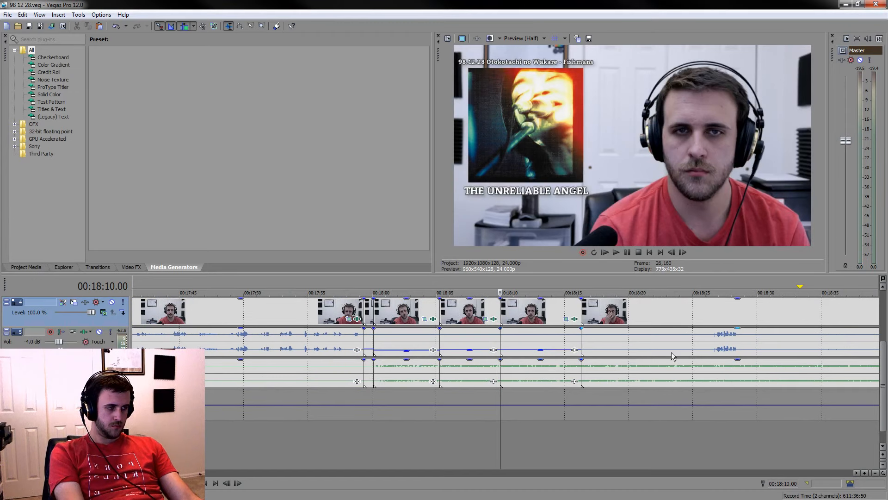
Split the events around the next short remark at about 00:18:25.06 and 00:18:30.02, and delete the silent event preceding the remark
left_click(700, 350)
key("space")
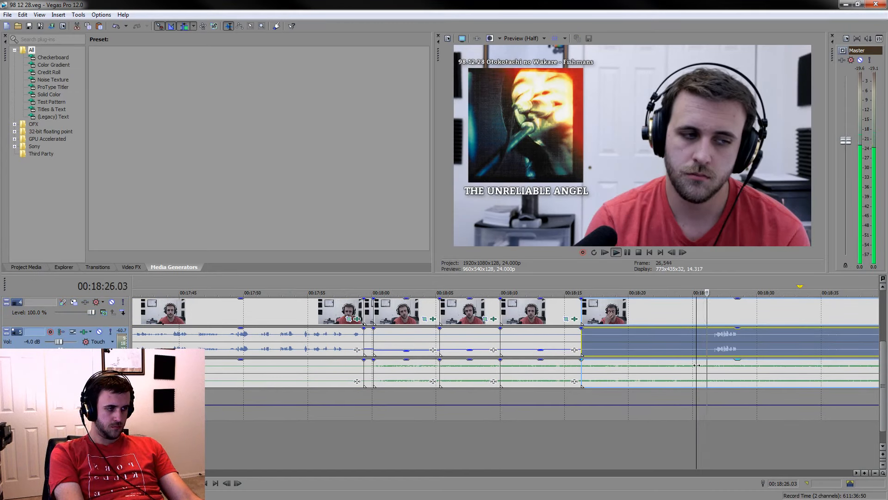
key("s")
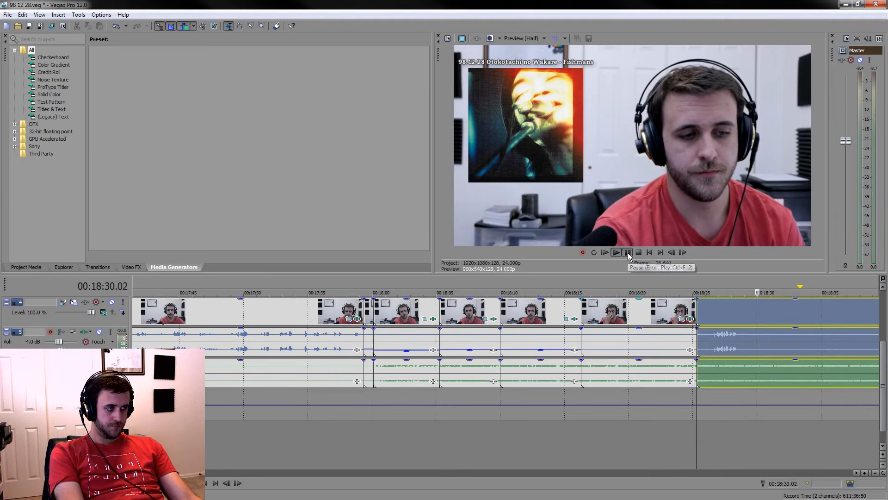
key("s")
left_click(636, 301)
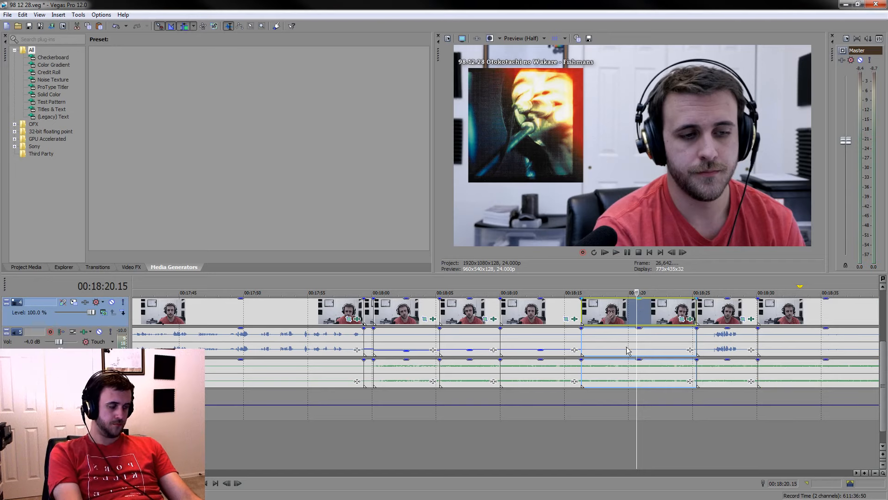
key("Delete")
Play the silence after the short remark and split the events at 00:18:41.13 and 00:18:45.05 to isolate a reaction shot
key("space")
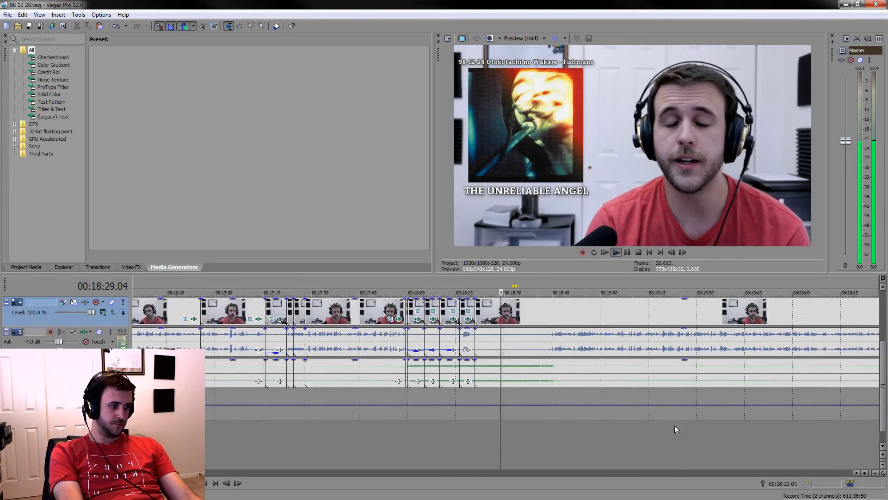
scroll(545, 419, "up", 5)
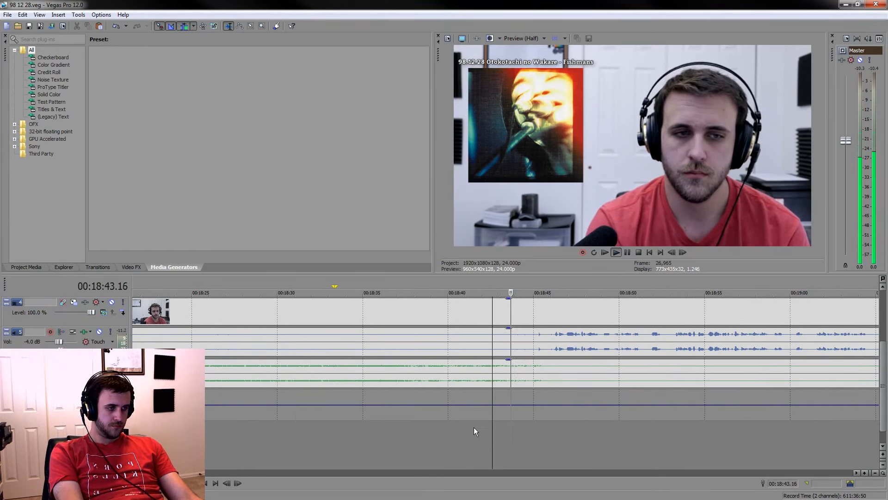
left_click(474, 426)
key("s")
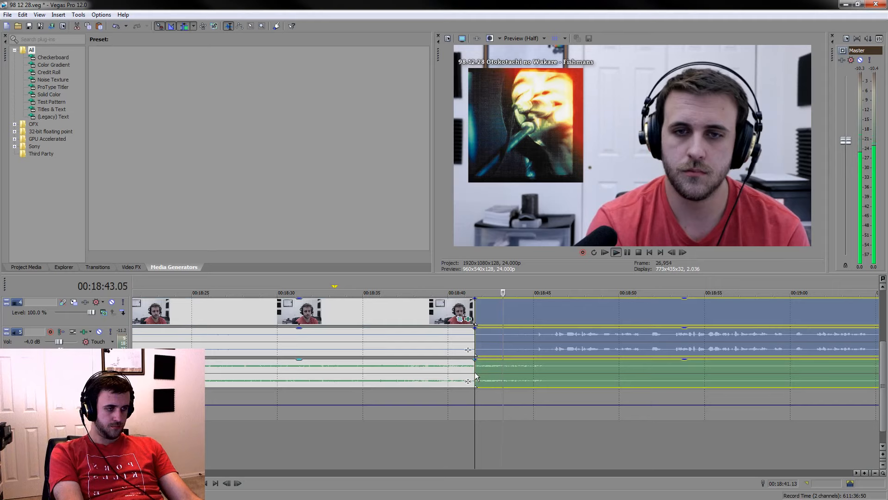
scroll(612, 390, "up", 3)
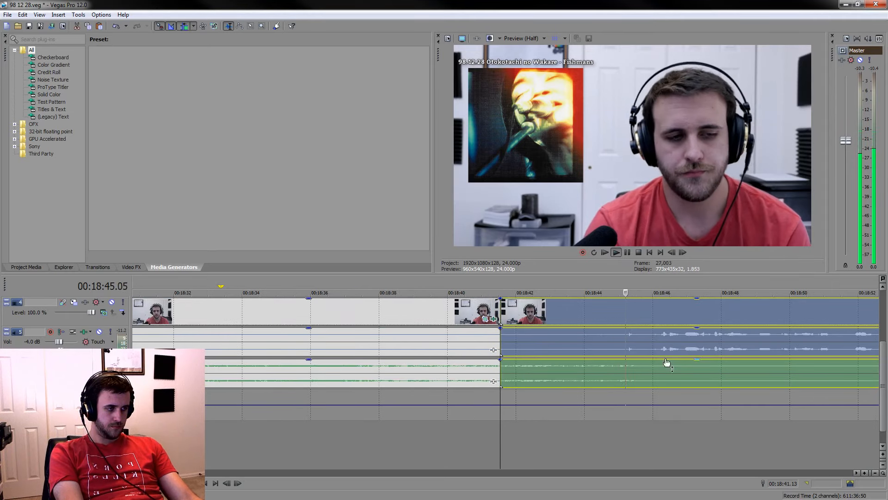
left_click(625, 348)
key("s")
key("space")
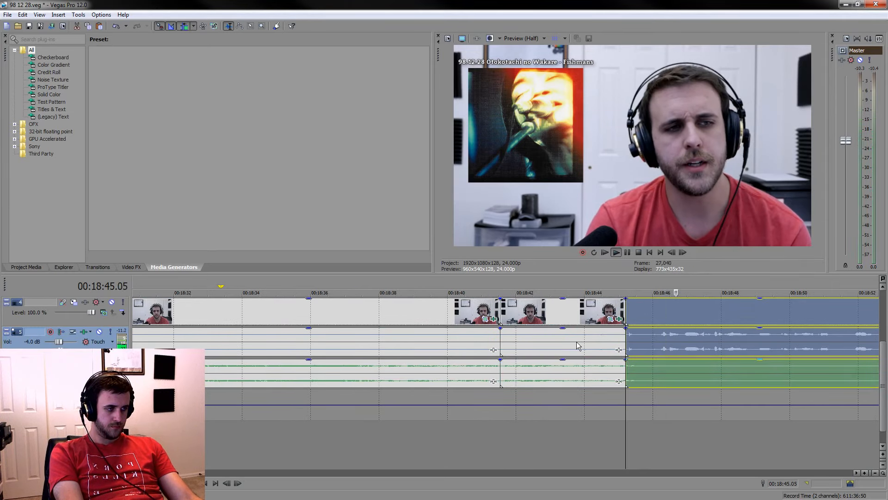
Lower the isolated reaction clip's voice audio to about -17.6 dB and delete the silent event before it
left_click_drag(580, 330, 586, 356)
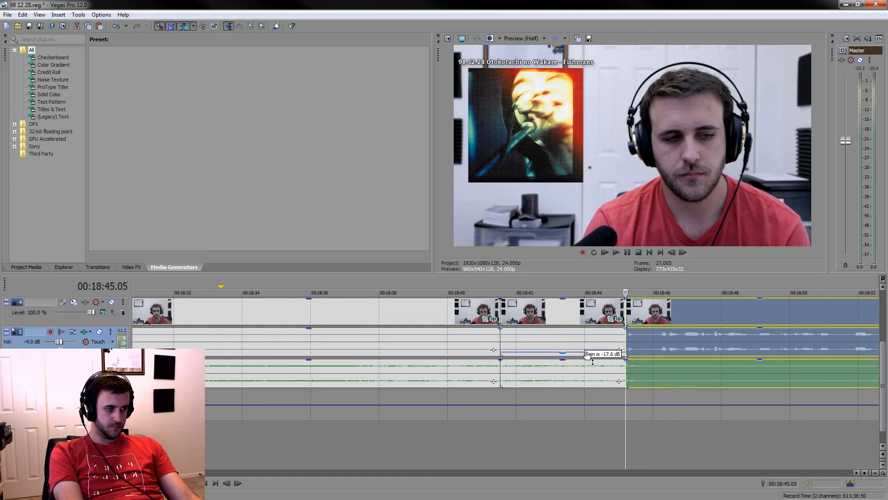
left_click(463, 316)
key("Delete")
scroll(593, 365, "down", 1)
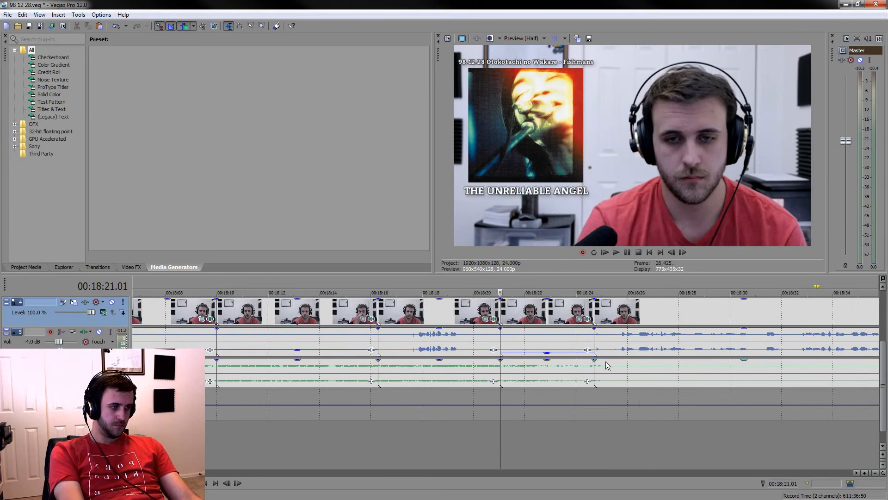
Save the project and play the long talking section from about 00:18:25
mouse_move(501, 284)
left_mouse_down()
mouse_move(595, 269)
mouse_move(493, 285)
left_mouse_up()
key("ctrl+s")
key("space")
left_click(606, 444)
scroll(609, 425, "down", 3)
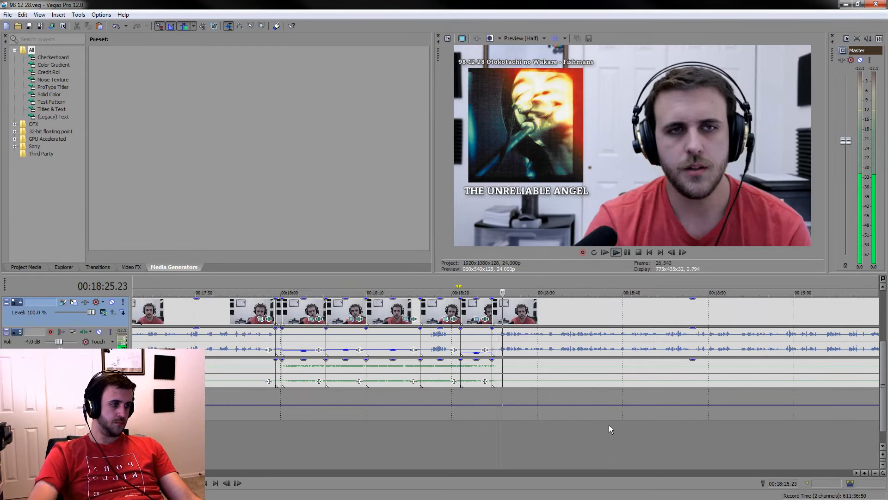
scroll(648, 312, "down", 5)
left_click(659, 318)
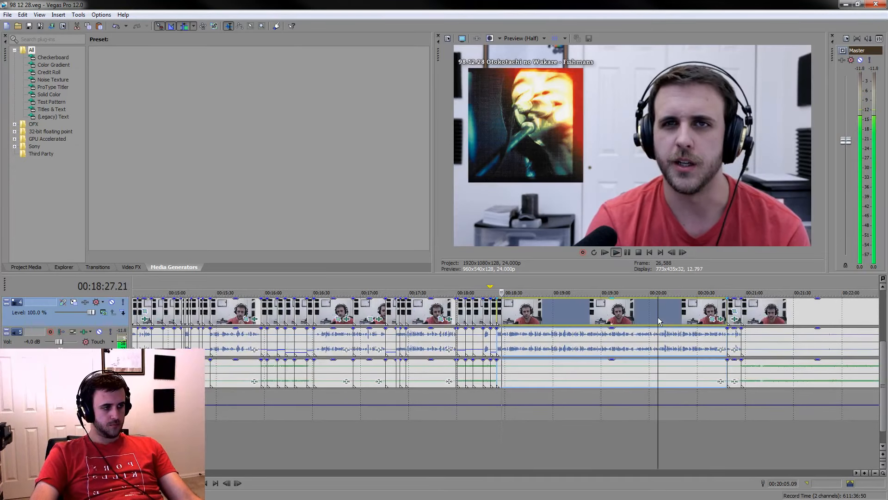
Shift the HIKOKI caption to start at about 00:22:18 and extend THE UNRELIABLE ANGEL caption's end to about 00:22:55
scroll(703, 317, "up", 2)
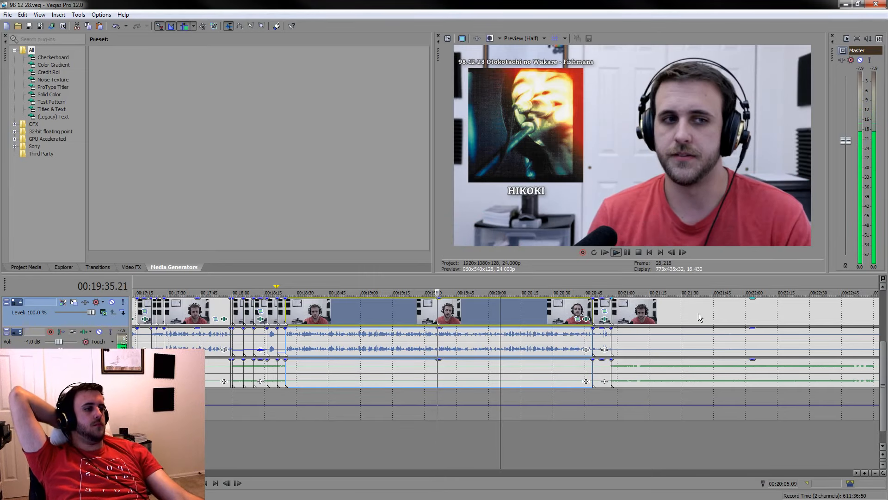
scroll(497, 361, "up", 3)
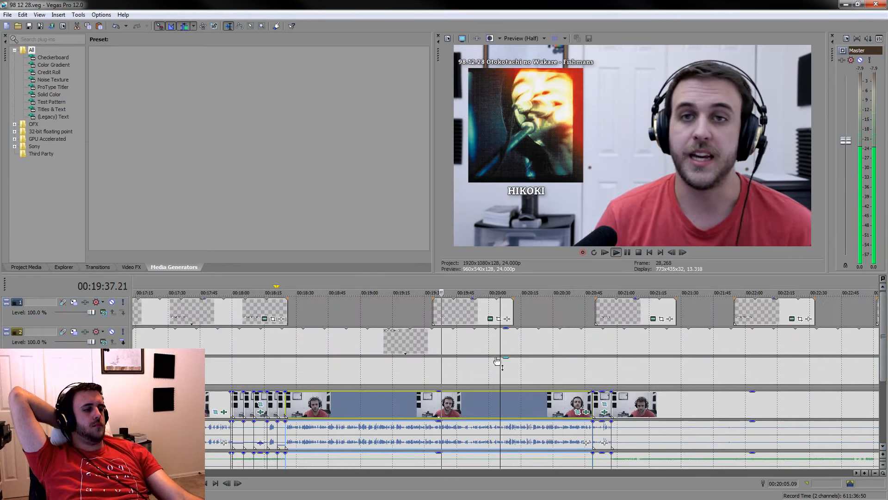
left_click_drag(455, 309, 808, 316)
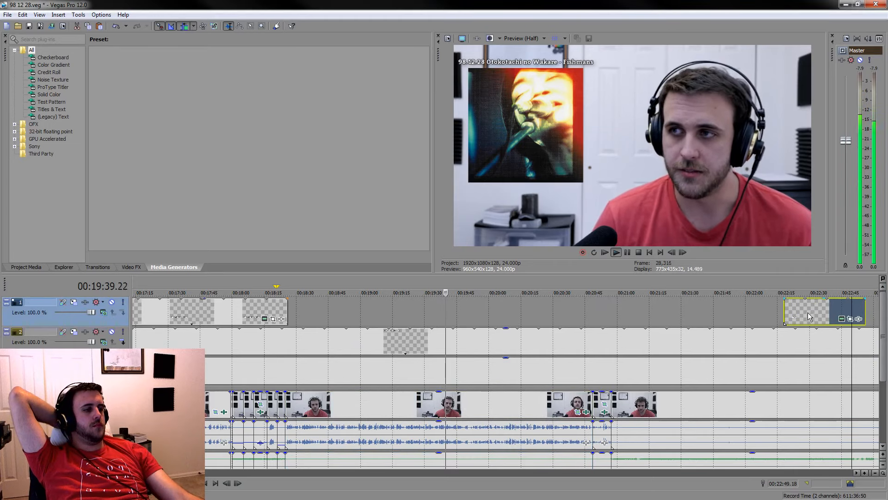
left_click_drag(287, 312, 609, 348)
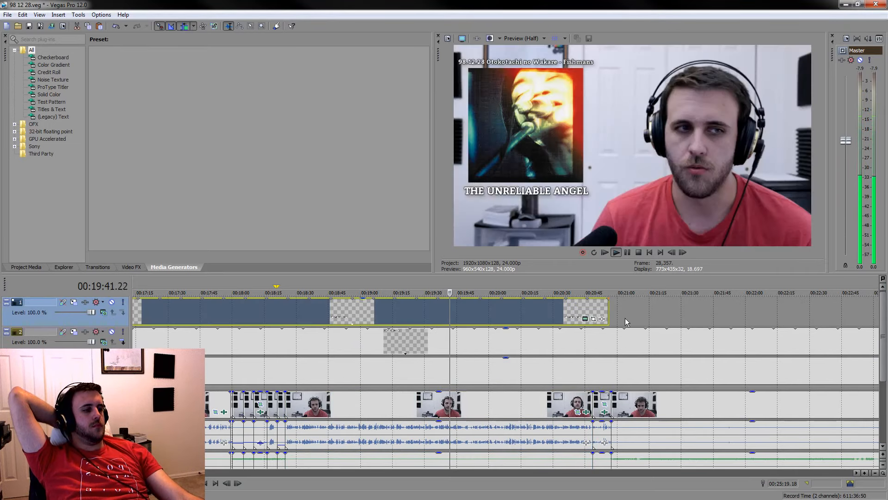
left_click_drag(608, 307, 860, 309)
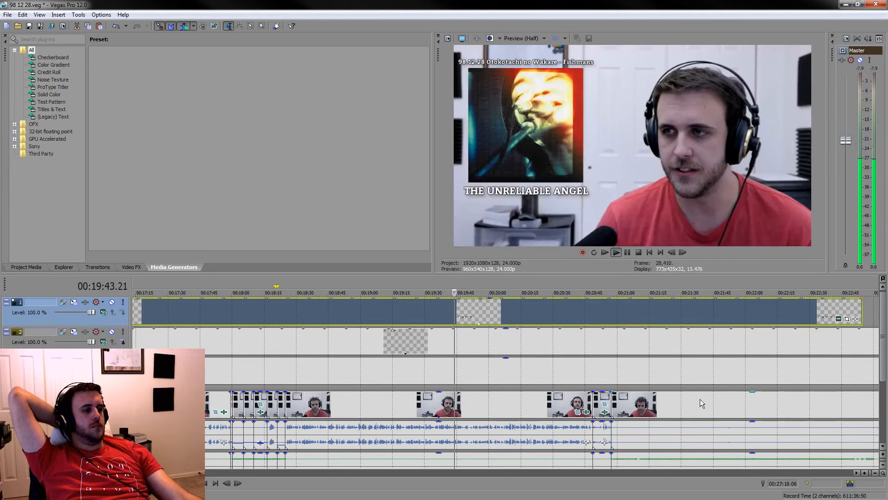
Split the events at 00:21:00.03 and lower the voice audio of the short clip just before the cut
left_click(621, 368)
scroll(622, 367, "up", 5)
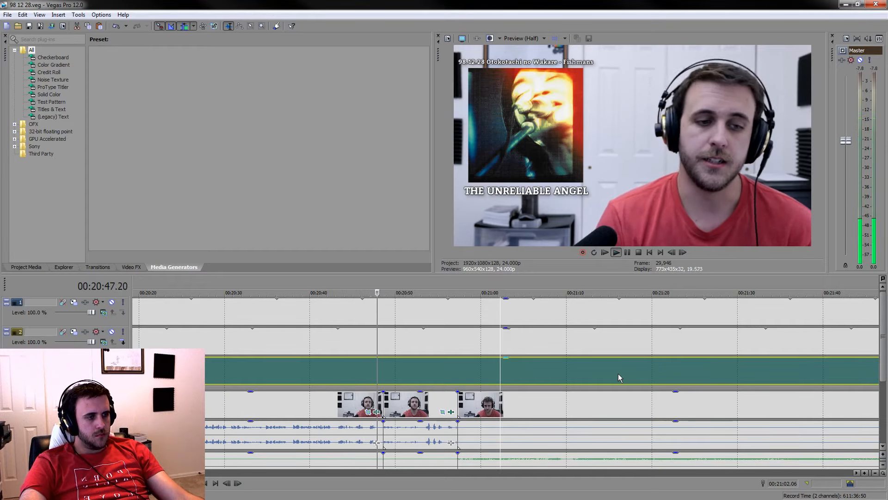
left_click(500, 404)
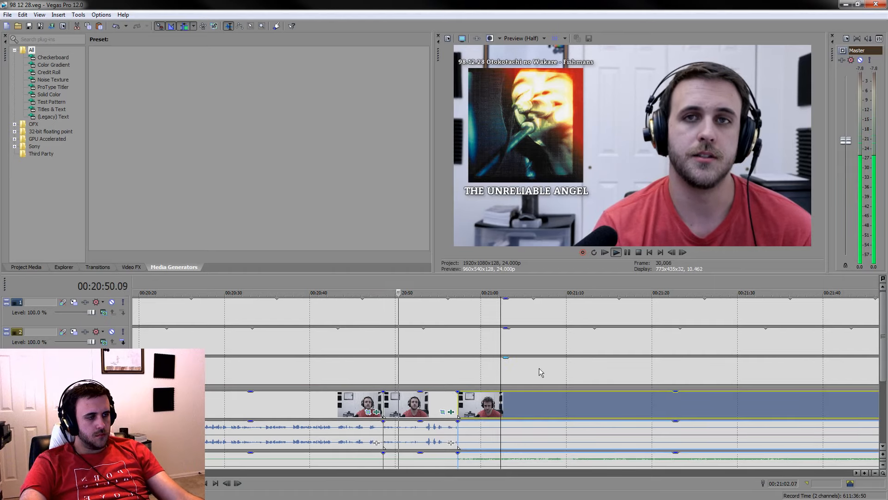
left_click(627, 253)
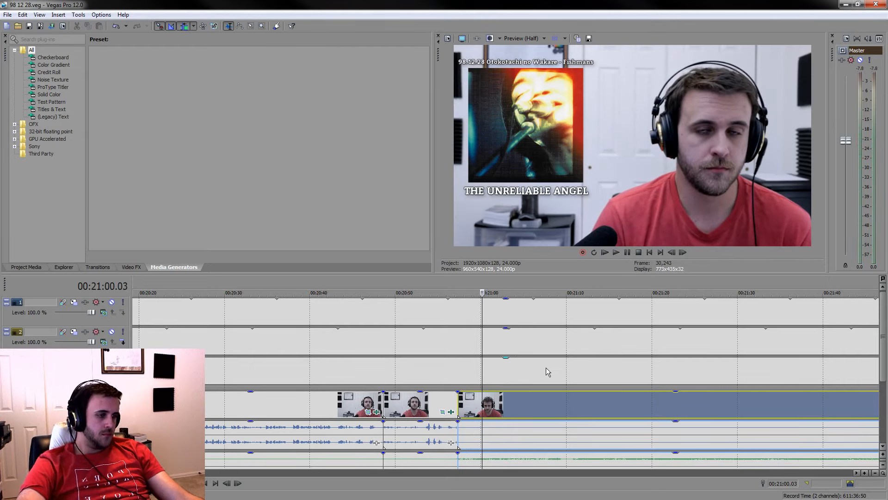
key("s")
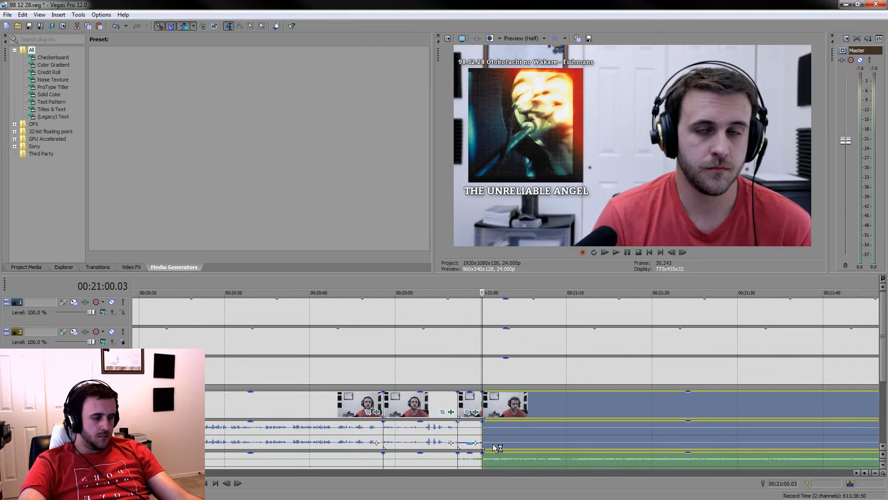
Save the project and play parts of the following silence from about 00:21:21 and 00:21:36 to look for a reaction shot
key("ctrl+s")
scroll(628, 458, "down", 1)
left_click(589, 439)
key("space")
left_click_drag(885, 367, 884, 398)
left_click(653, 458)
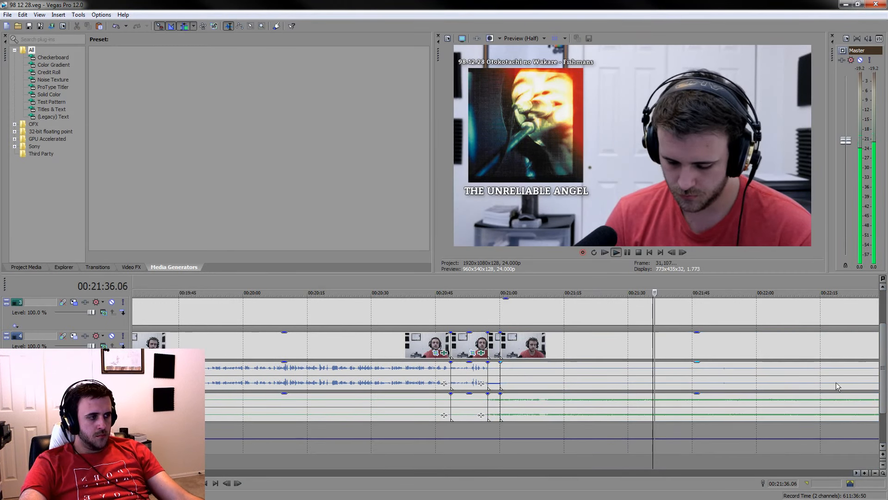
left_click_drag(884, 368, 884, 376)
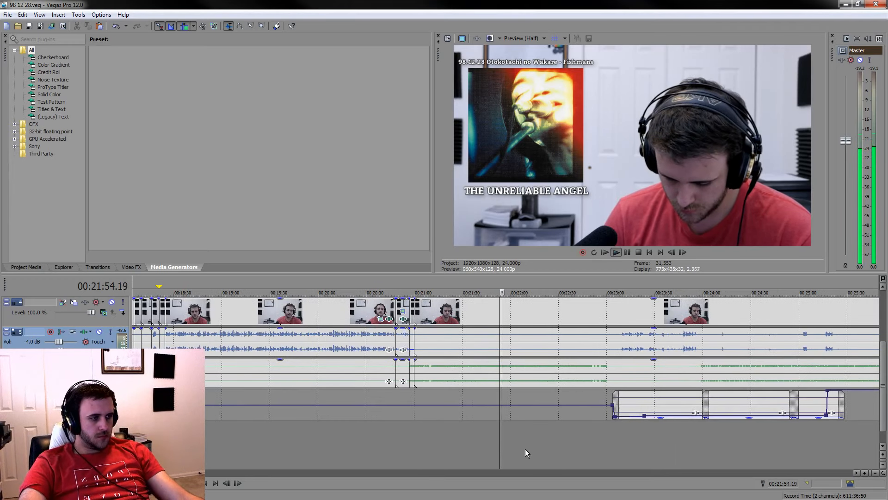
Move the audio event on the lowest track to start at about 00:44:00
left_click(525, 448)
scroll(525, 445, "down", 4)
left_click_drag(516, 406, 854, 409)
scroll(650, 422, "down", 4)
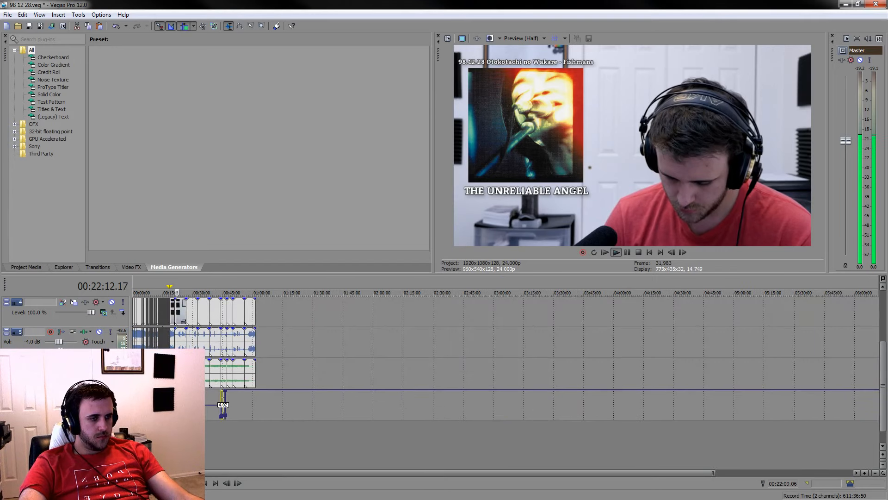
scroll(448, 408, "up", 4)
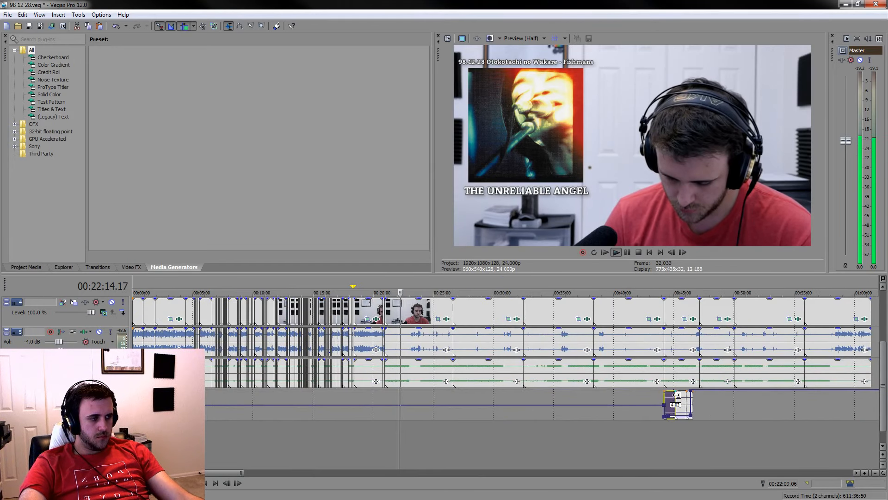
Find the reaction shot near 00:22:17 in the silent stretch and split the events at 00:22:17.04
left_click(402, 380)
scroll(518, 385, "up", 5)
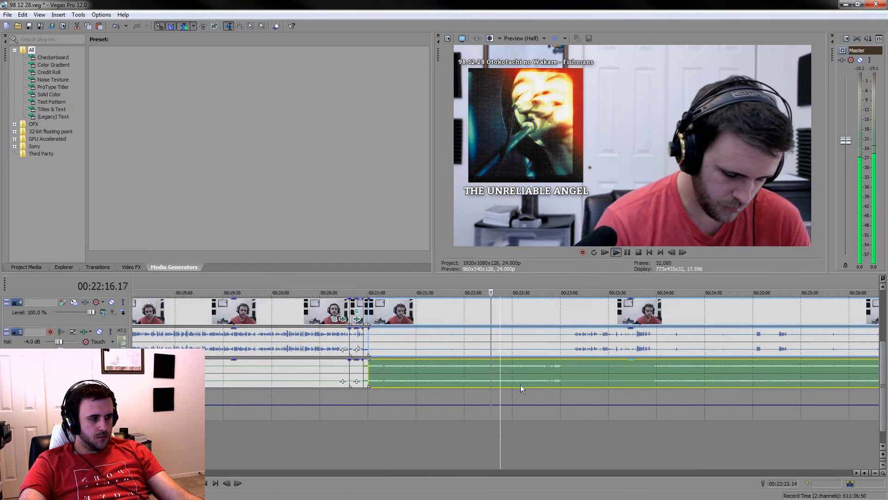
left_click(554, 449)
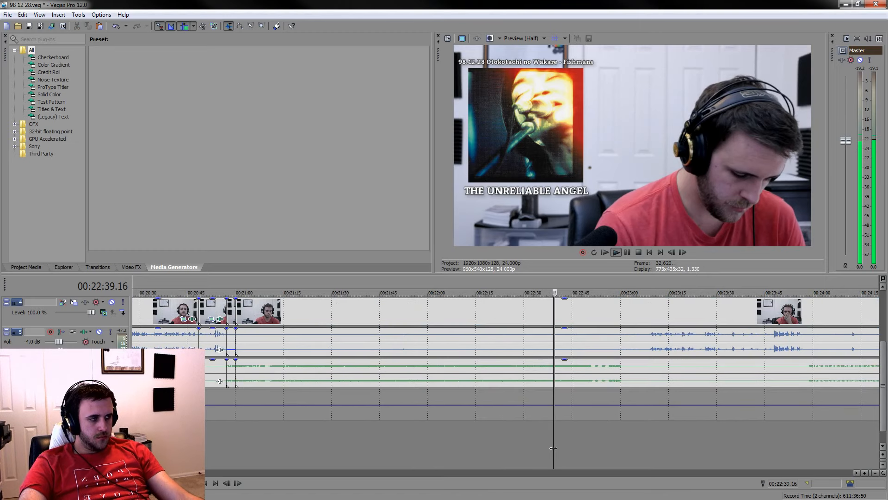
left_click(485, 445)
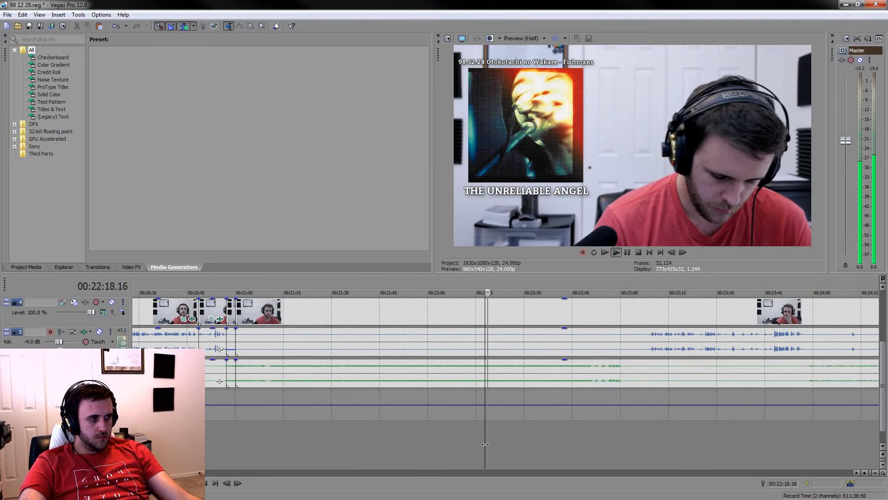
scroll(490, 439, "up", 3)
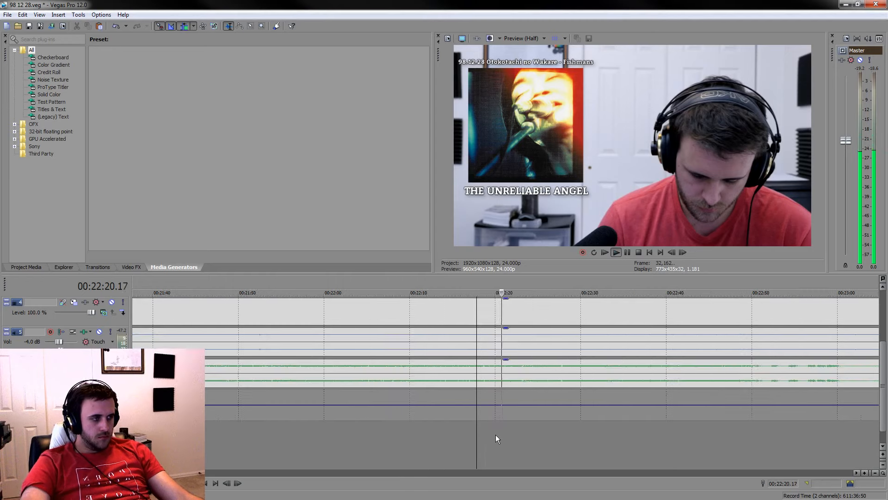
scroll(472, 430, "up", 3)
key("space")
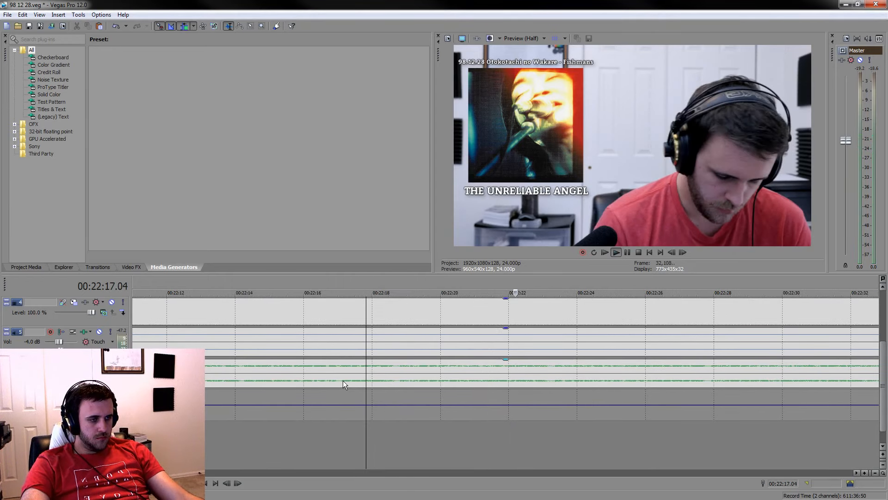
left_click(343, 380)
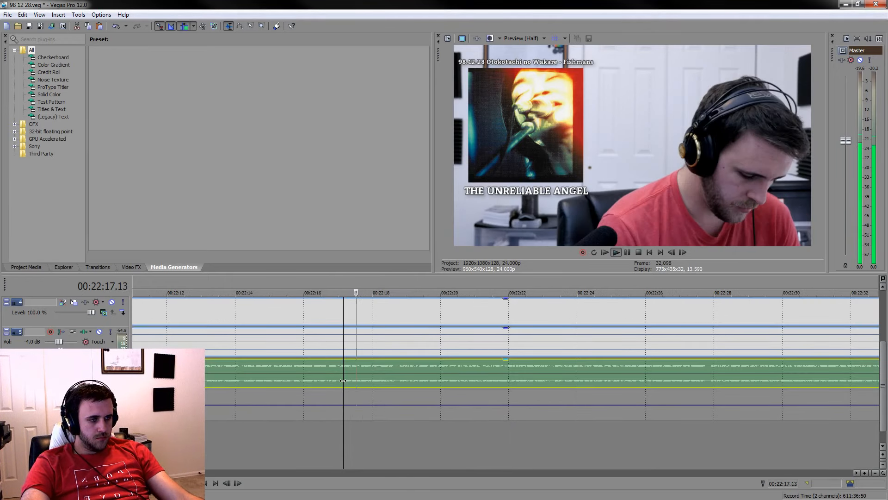
key("s")
key("space")
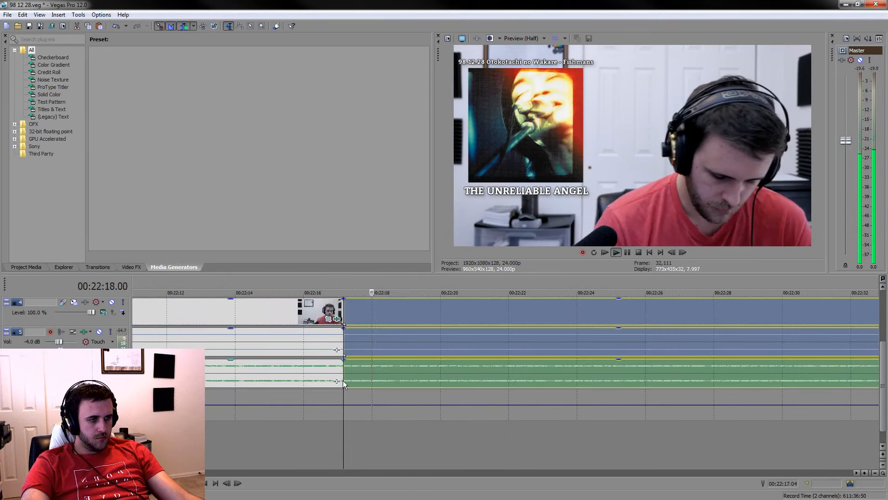
Split the events at about 00:22:22 and again at 00:22:24.12
left_click(626, 251)
key("s")
mouse_move(507, 284)
left_mouse_down()
mouse_move(327, 284)
mouse_move(505, 285)
left_mouse_up()
left_click(526, 310)
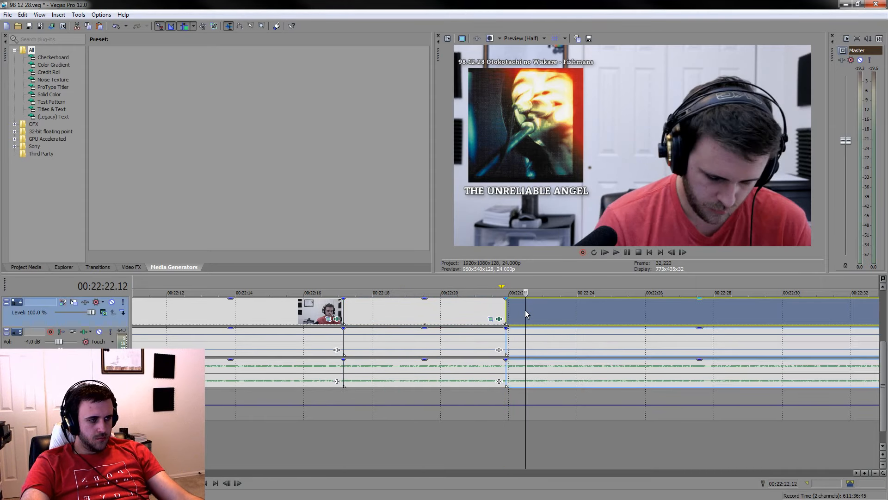
left_click(616, 253)
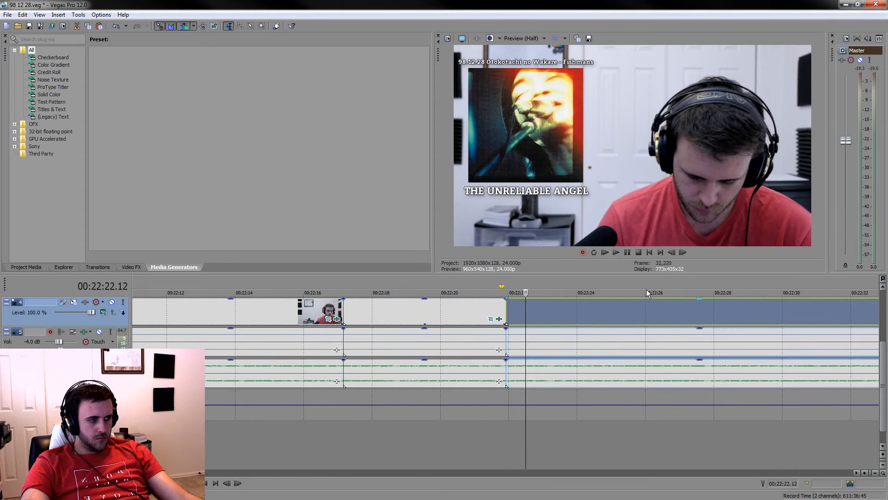
left_click(628, 254)
key("s")
Trim the second reaction clip's end to 00:22:24.01 and delete the silent stretch between 00:21:00.03 and 00:22:17.04
left_click_drag(593, 284, 344, 285)
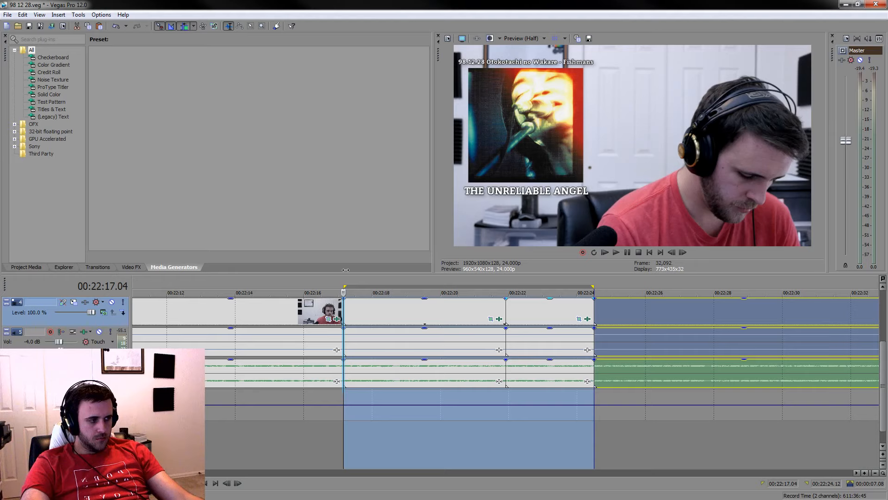
left_click(552, 316)
left_click(626, 253)
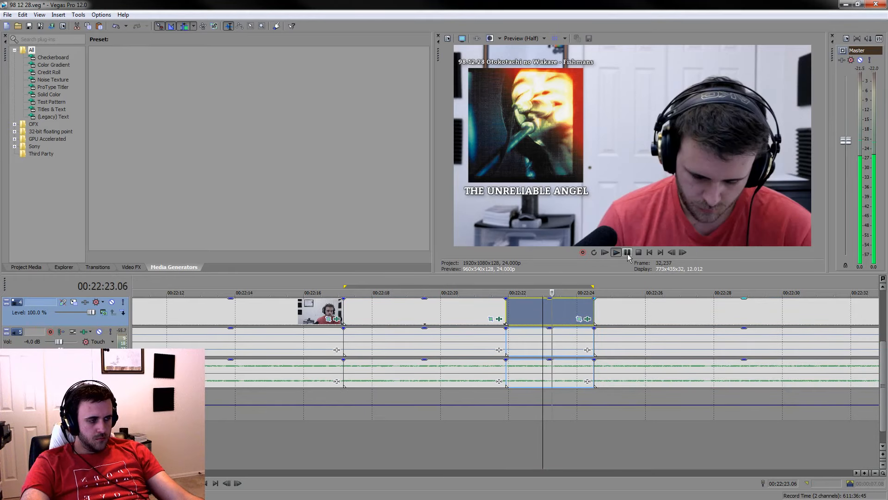
key("s")
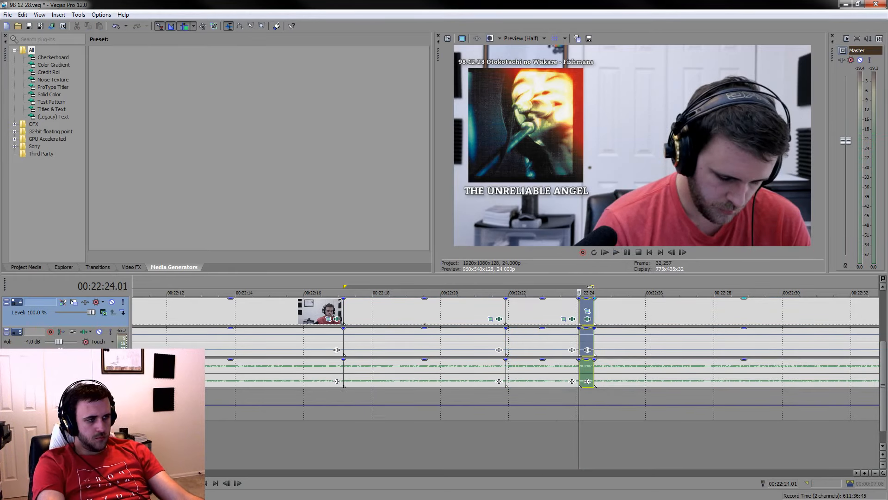
key("Delete")
left_click(277, 318)
key("Delete")
Lower the voice audio of the two short clips between 00:21:00.03 and 00:21:07.00 and save the project
scroll(545, 392, "down", 5)
scroll(546, 396, "up", 6)
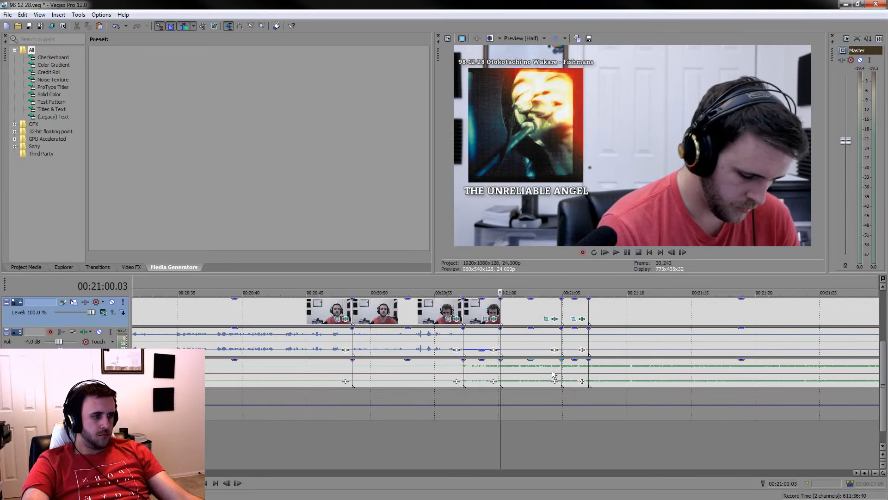
left_click(537, 342)
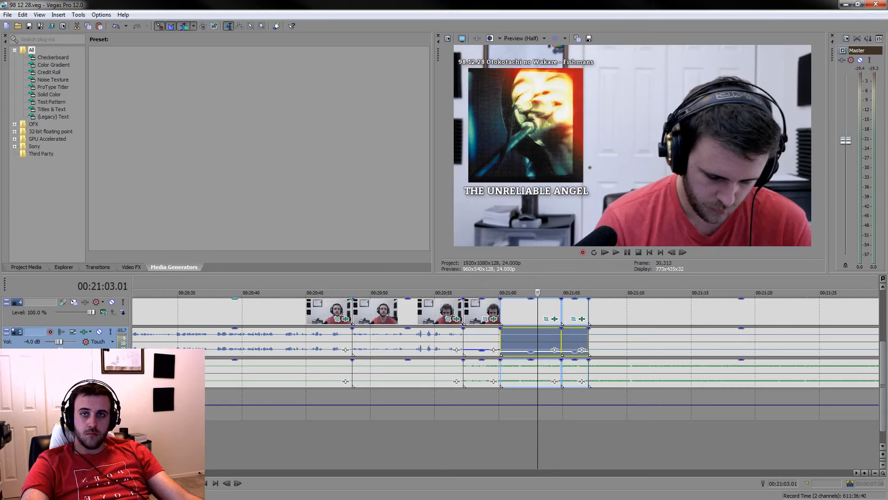
Isolate the next reaction shot by splitting the events at 00:21:36.14 and 00:21:43.15
left_click(612, 311)
scroll(579, 392, "down", 5)
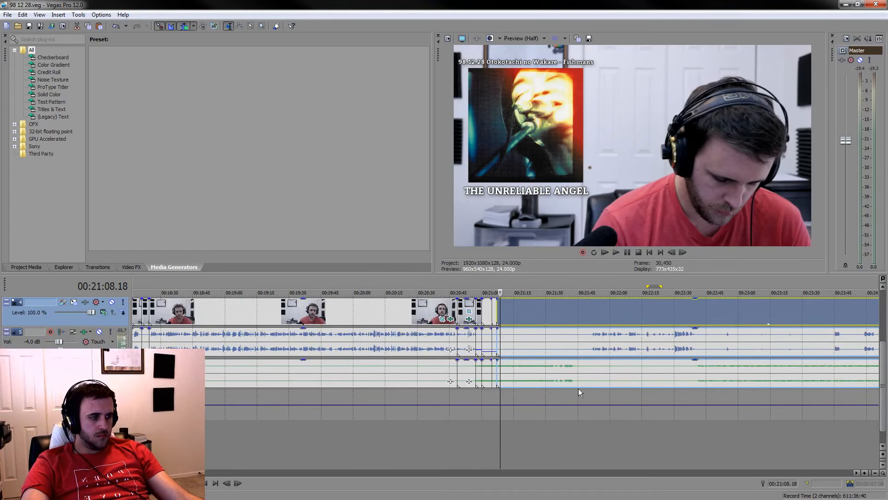
left_click(557, 425)
scroll(557, 425, "up", 5)
key("space")
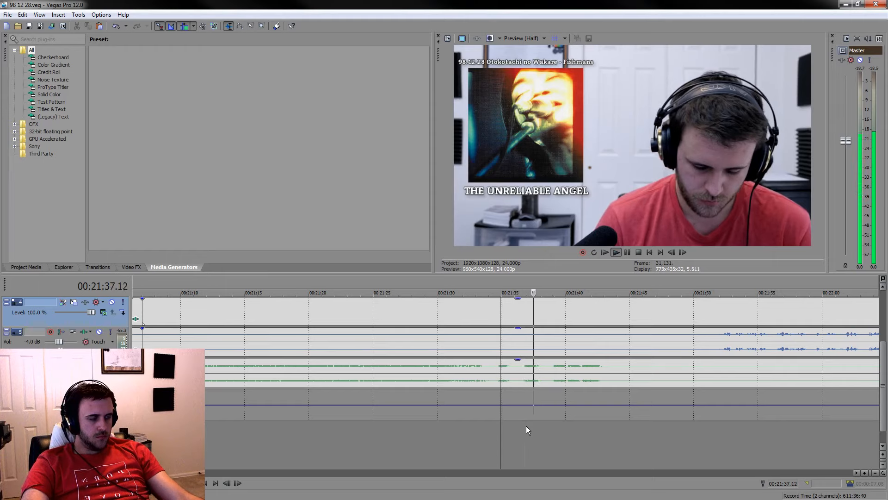
left_click(521, 372)
key("s")
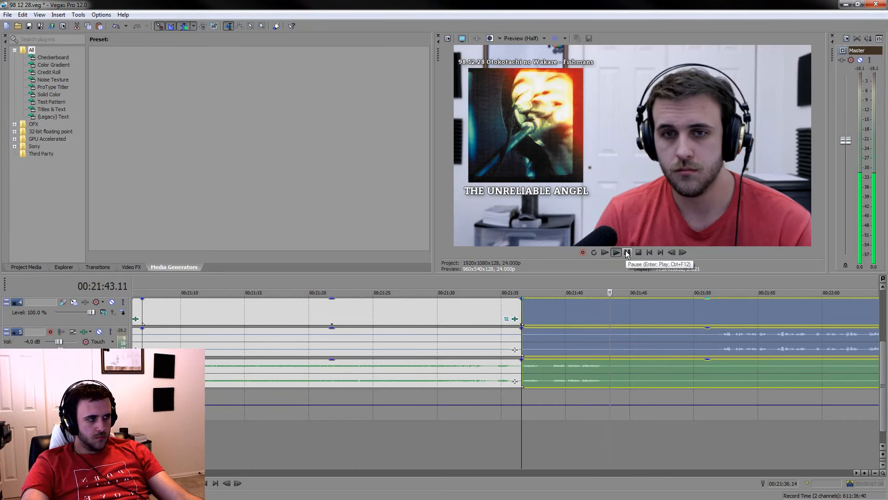
key("s")
left_click_drag(612, 285, 519, 285)
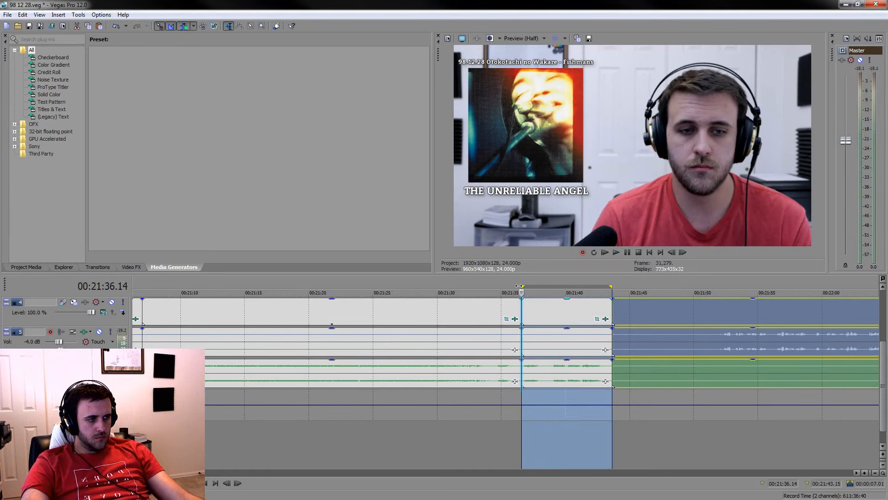
Cut a thin slice off the start of the clip at 00:21:36.14 and delete the silent stretch before it
scroll(573, 304, "up", 2)
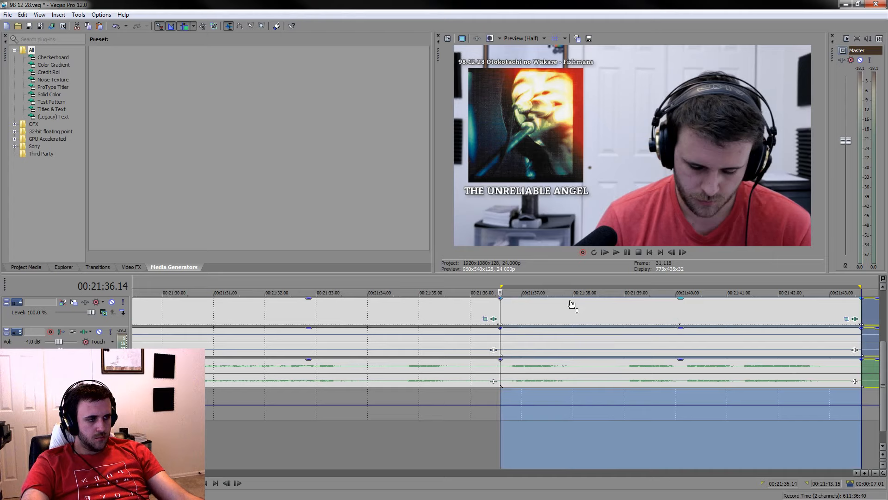
left_click(506, 366)
key("space")
key("space")
key("s")
left_click(501, 310)
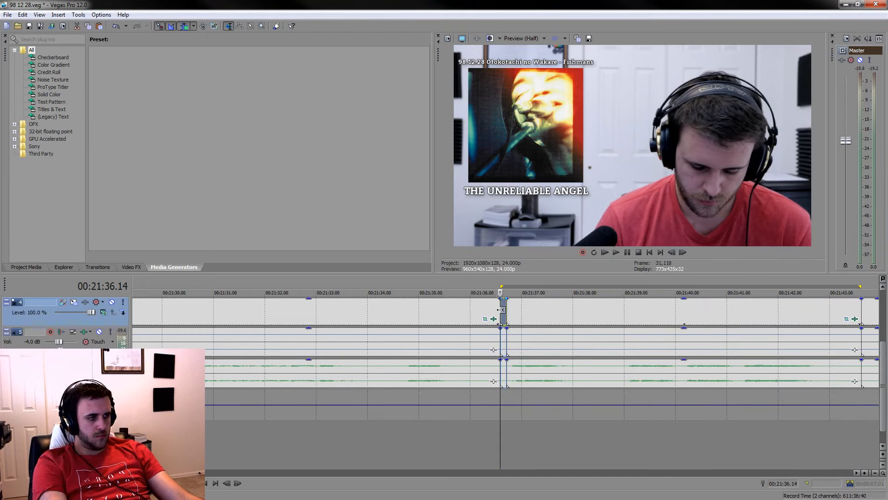
scroll(501, 309, "down", 2)
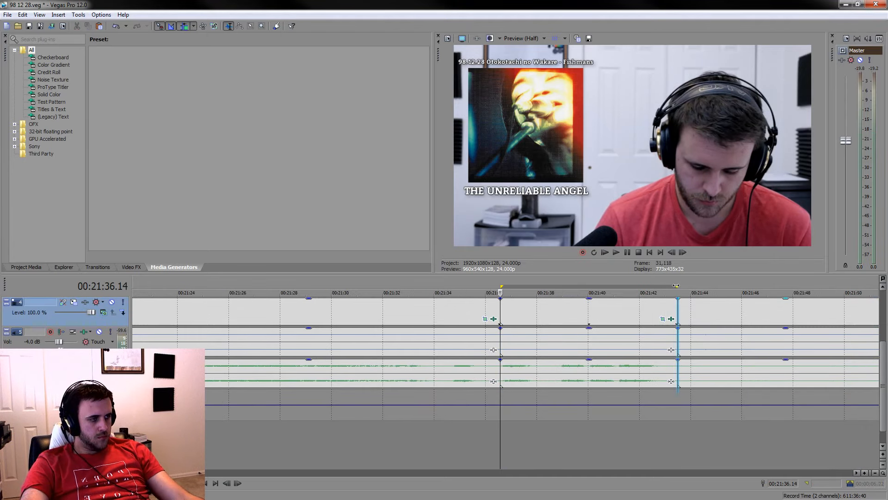
left_click(462, 317)
key("Delete")
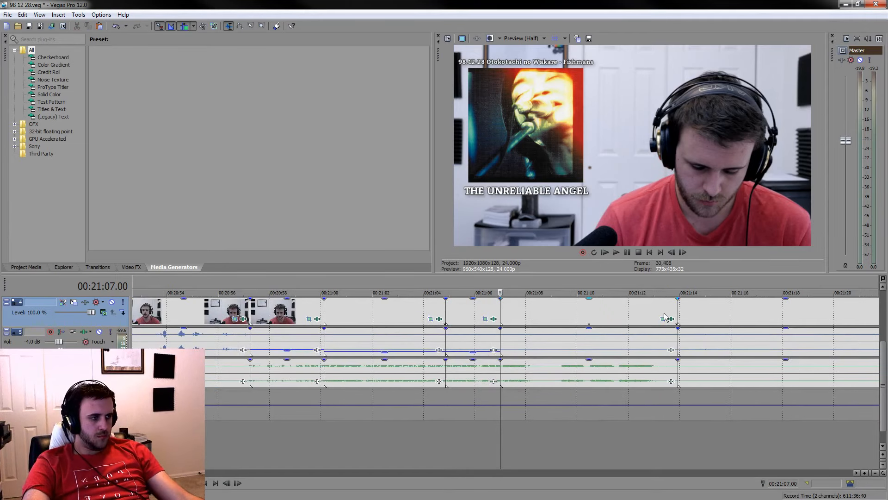
Review the reaction clip starting at 00:21:07.00, checking its frames and its join with the previous clip
left_click(664, 313)
left_click(614, 314)
left_click(546, 321)
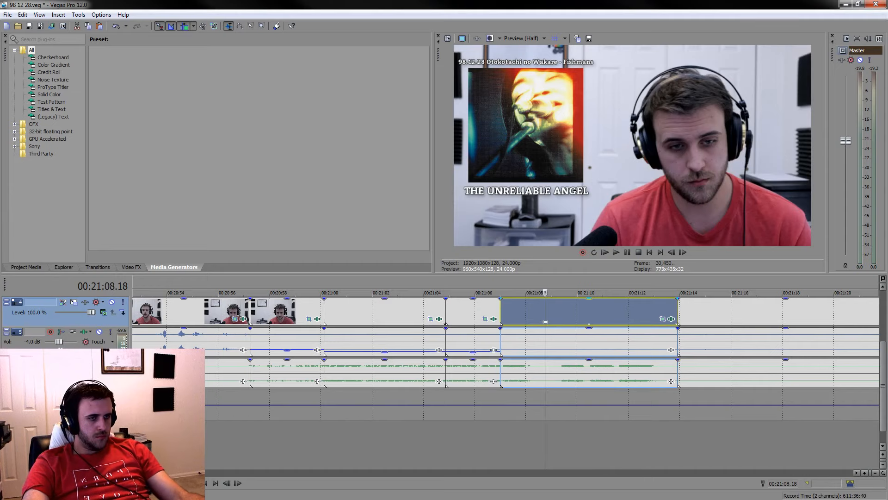
key("Right")
key("Right")
key("Right")
key("Right")
key("Right")
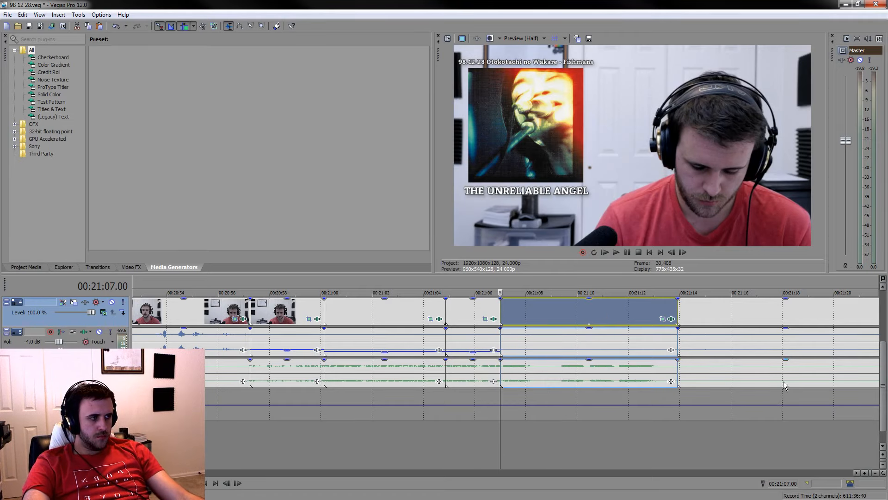
scroll(538, 373, "up", 2)
key("space")
scroll(581, 348, "down", 3)
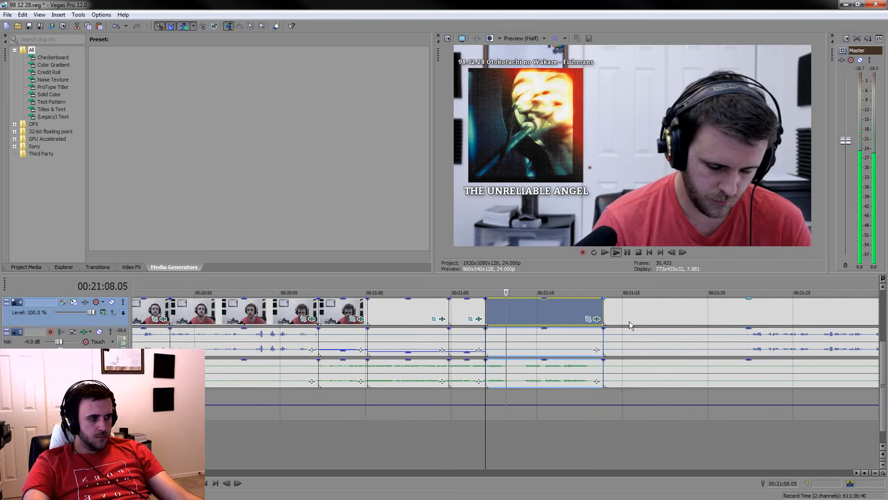
Split the reaction clip at 00:21:13.18 and remove the leftover sliver at its end
left_click(568, 303)
left_click(583, 307)
scroll(584, 307, "up", 3)
key("space")
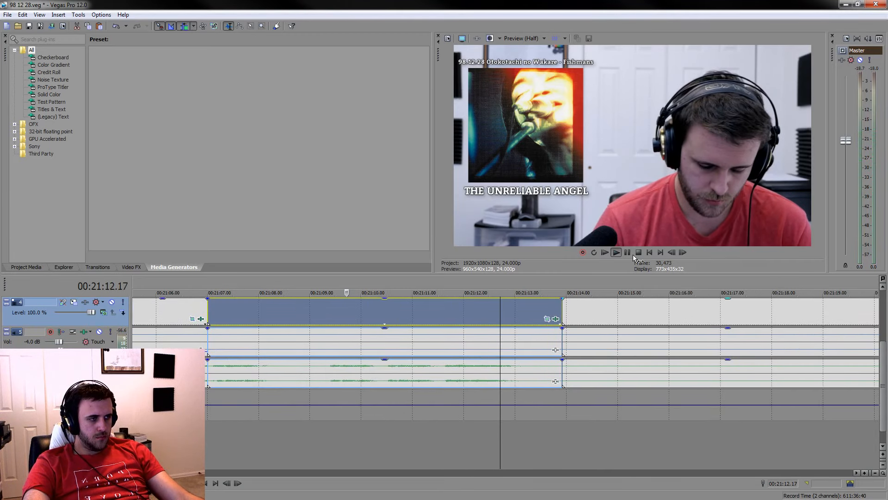
key("space")
left_click(627, 252)
key("space")
left_click(628, 252)
key("s")
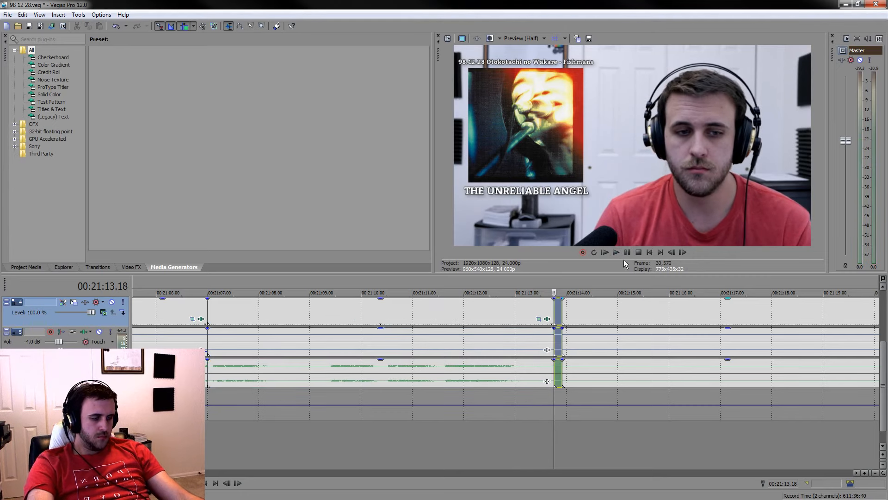
Lower the voice audio of the reaction clip between 00:21:07.00 and 00:21:13.18 and save the project
scroll(548, 344, "down", 5)
left_click(455, 333)
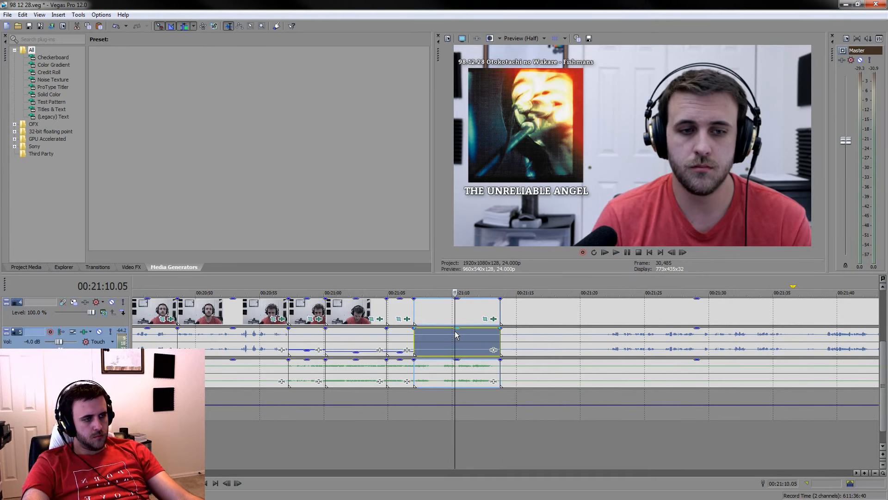
left_click_drag(458, 332, 461, 357)
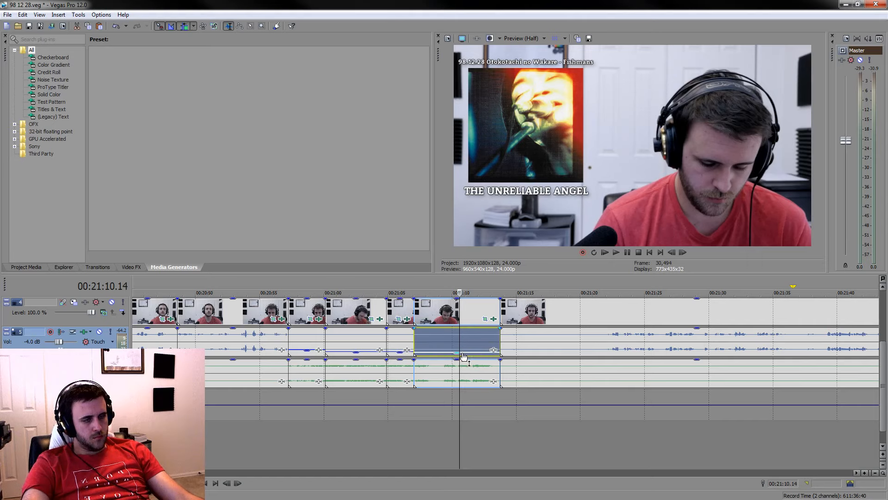
Split the events at 00:21:20.04 and delete the silence between 00:21:13.18 and that cut
left_click(597, 337)
scroll(590, 334, "up", 3)
key("space")
scroll(590, 334, "up", 1)
left_click(438, 345)
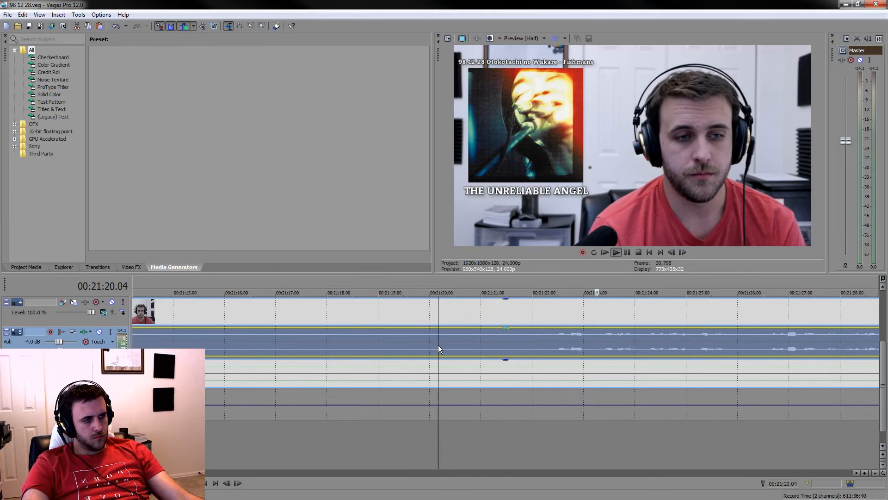
key("s")
left_click(393, 315)
key("Delete")
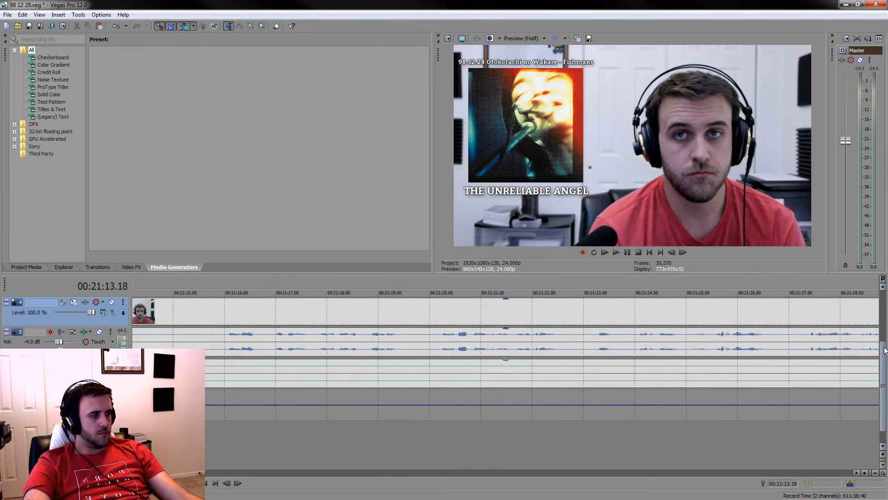
Trim THE UNRELIABLE ANGEL caption on the first track so it ends at 00:21:15.21
left_click_drag(885, 350, 884, 315)
scroll(521, 326, "down", 6)
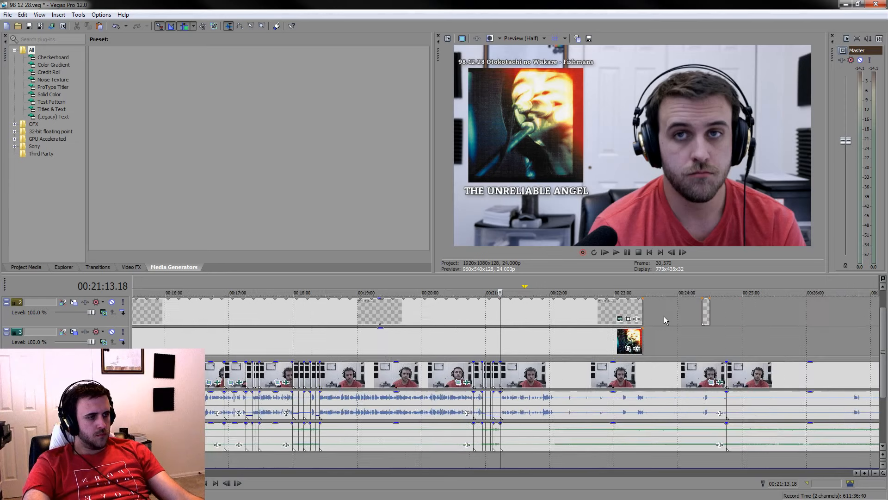
scroll(882, 350, "up", 1)
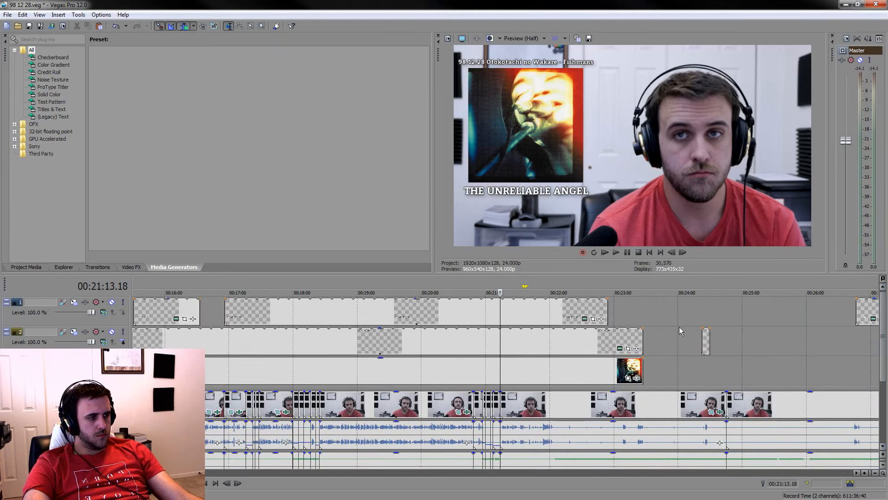
left_click_drag(607, 304, 502, 303)
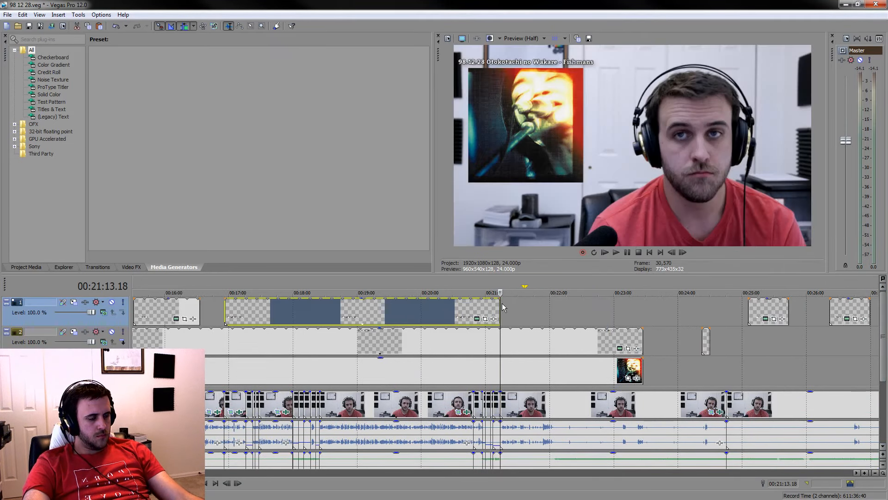
scroll(530, 342, "up", 8)
scroll(530, 342, "up", 5)
scroll(437, 314, "down", 2)
key("space")
left_click_drag(501, 309, 647, 312)
scroll(627, 368, "down", 9)
scroll(627, 368, "down", 7)
key("space")
scroll(362, 355, "up", 4)
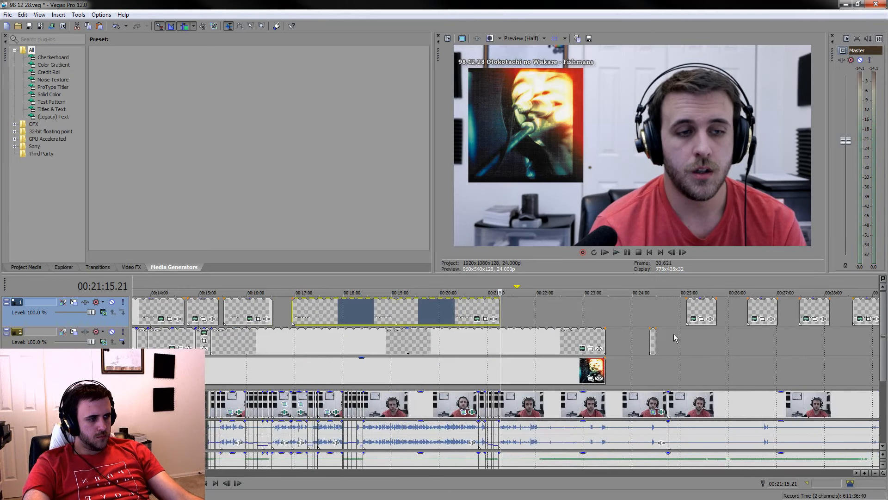
Move the short event on the second track out to about 00:37:50
left_click_drag(652, 340, 842, 343)
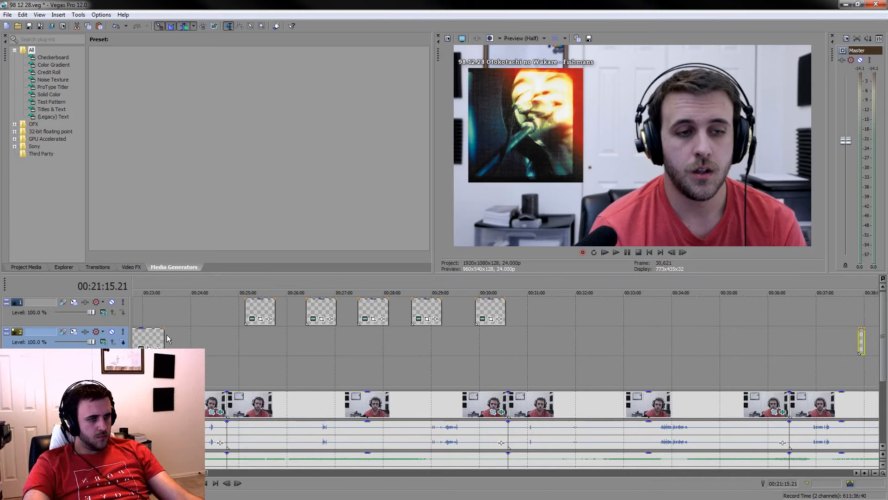
Extend the song caption on the second track and the album art below it to end together at about 00:36:40
left_click_drag(163, 337, 802, 338)
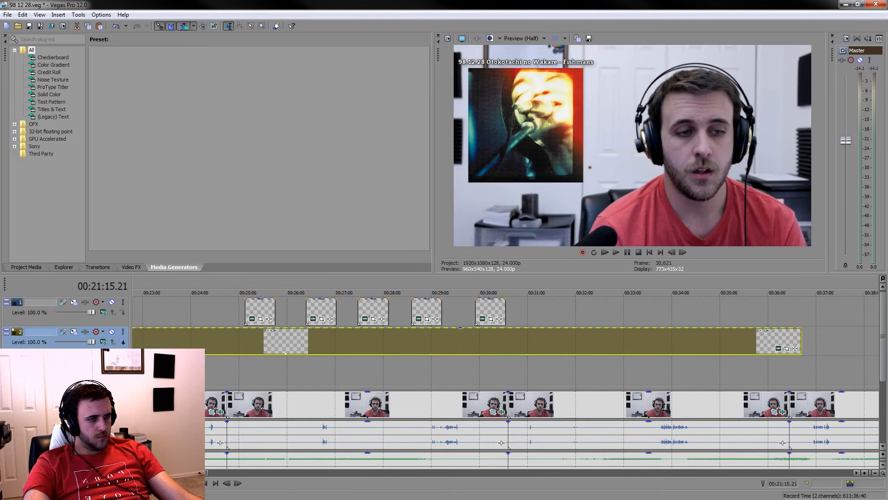
left_click_drag(165, 370, 802, 368)
Move the short event on the second track from around 00:51:05 back to about 00:37:04, just after the extended song caption
scroll(568, 358, "down", 5)
scroll(635, 353, "up", 3)
scroll(719, 342, "down", 5)
left_click(443, 362)
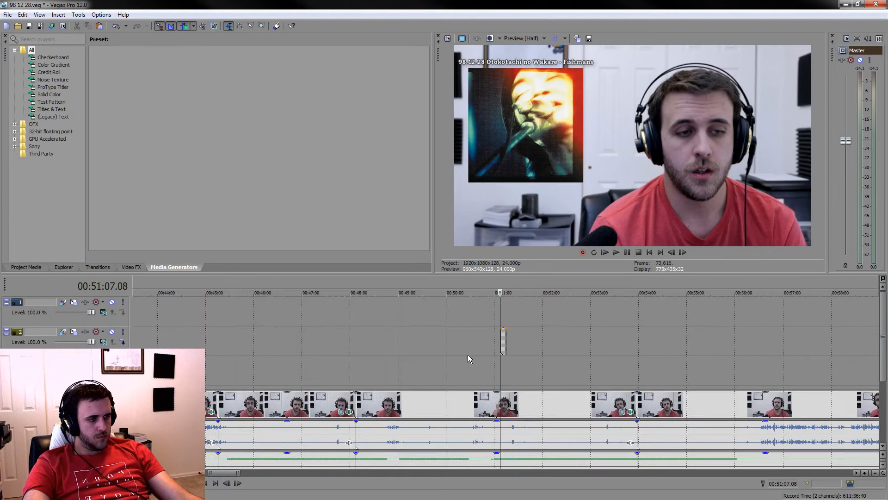
scroll(474, 337, "up", 10)
left_click(513, 345)
left_click_drag(513, 343, 711, 339)
scroll(418, 388, "down", 10)
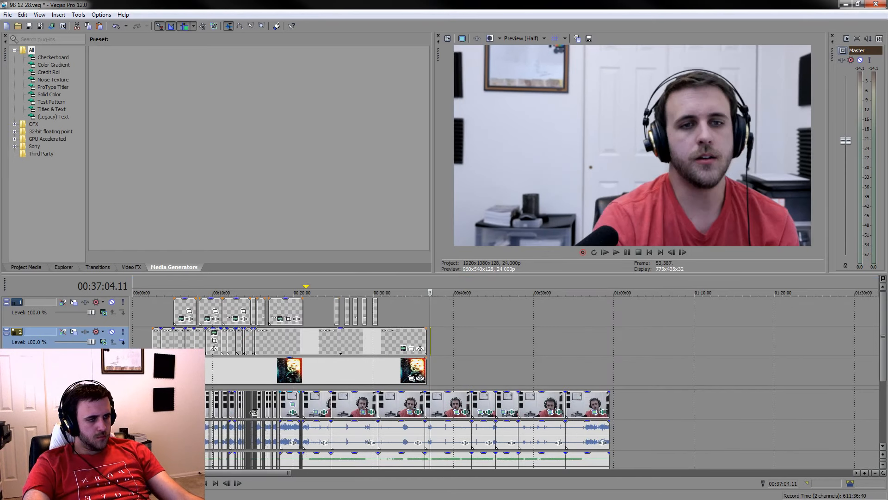
Spread the five short captions on the first track apart between about 00:22:00 and 00:30:30, and save the project
left_click(318, 399)
scroll(321, 402, "up", 5)
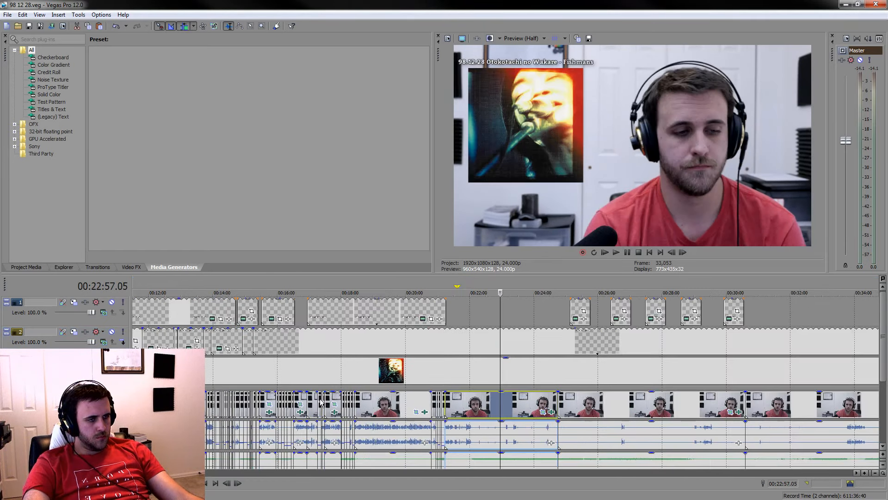
left_click(448, 343)
scroll(632, 364, "up", 3)
scroll(633, 364, "down", 6)
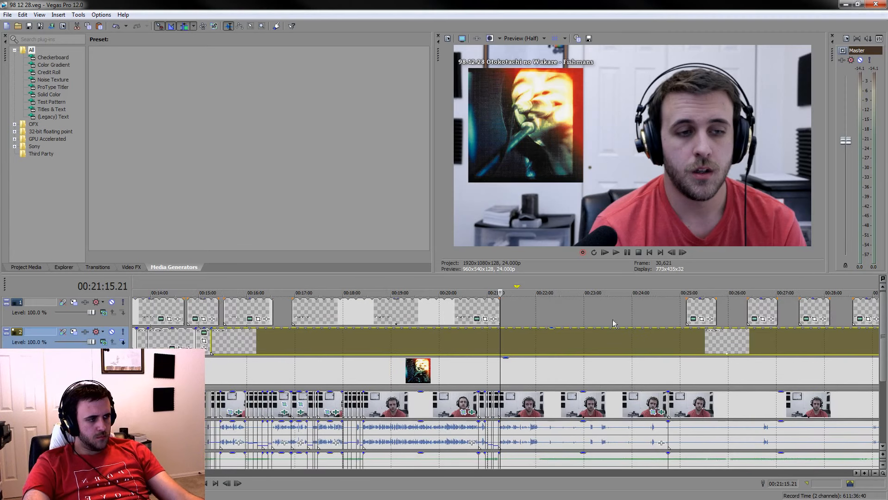
mouse_move(541, 314)
left_mouse_down()
mouse_move(493, 317)
mouse_move(527, 315)
left_mouse_up()
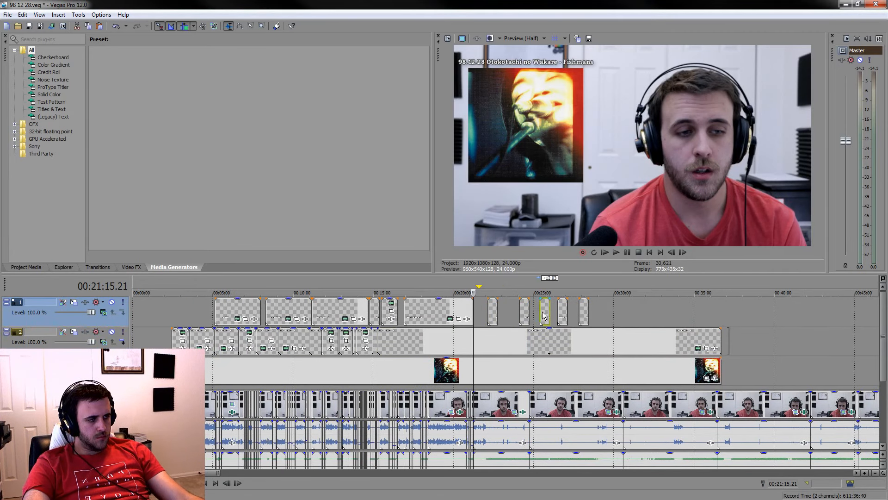
left_click_drag(581, 315, 620, 313)
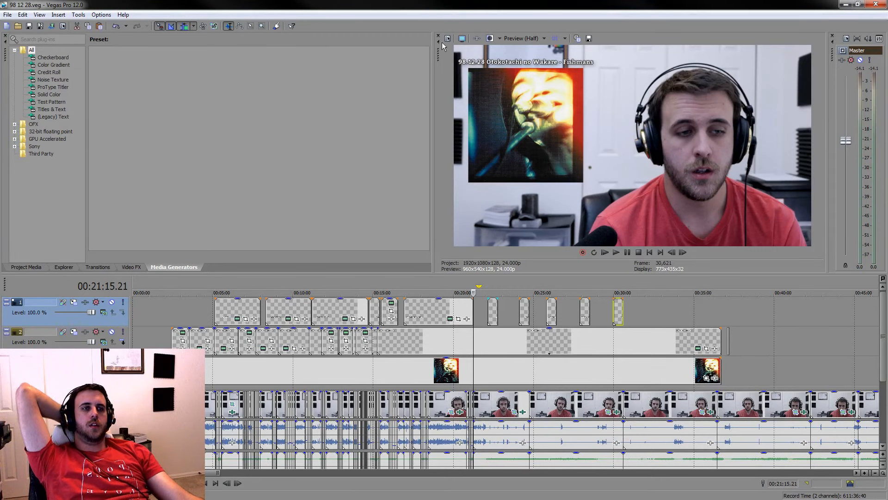
Close the saved project and exit the video editor
scroll(404, 309, "down", 4)
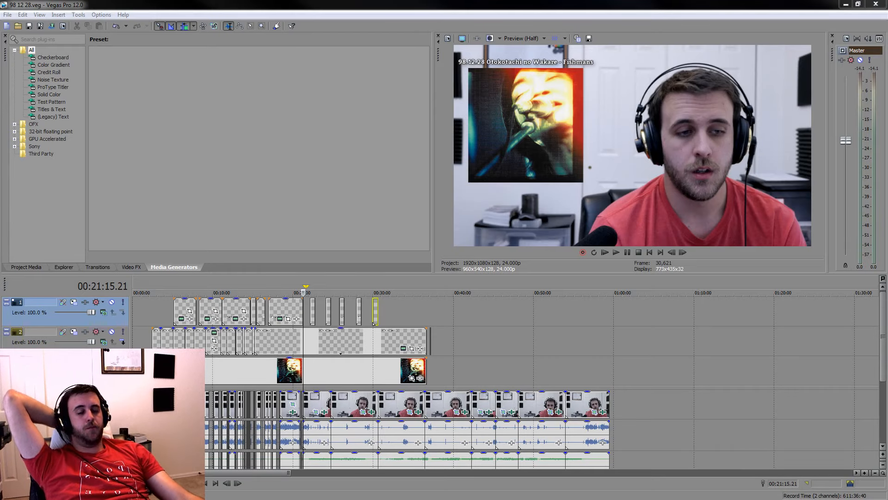
left_click(881, 4)
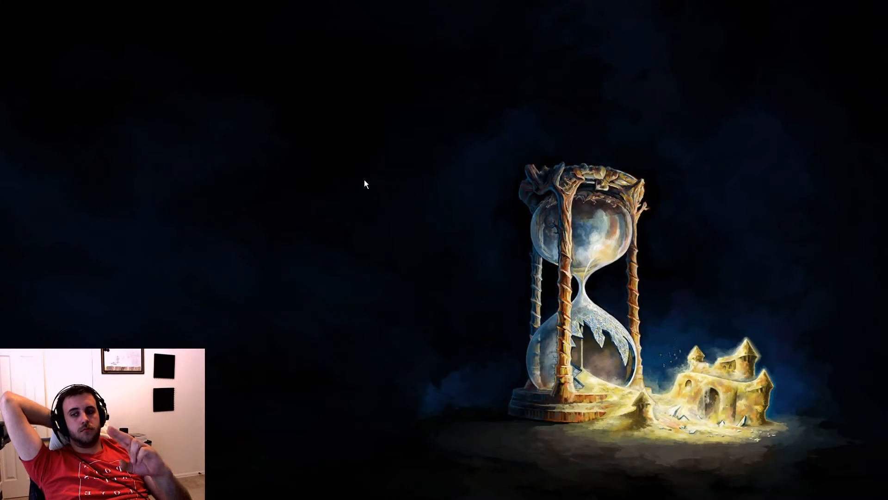